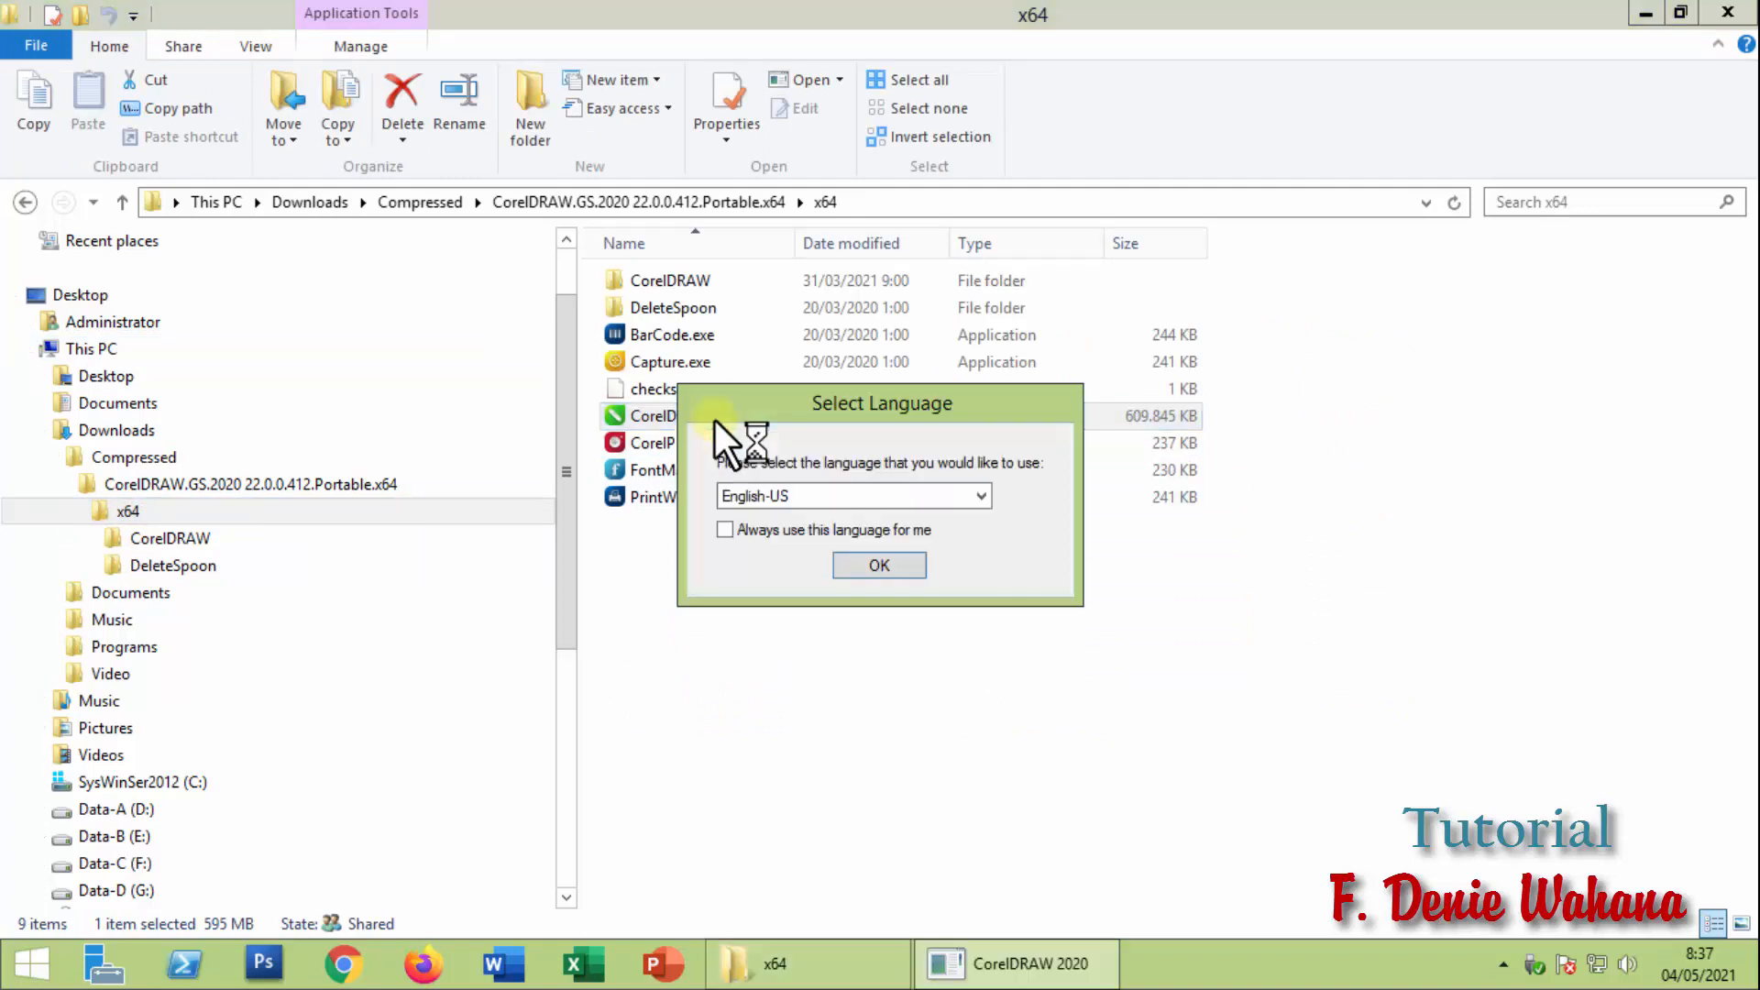
Step: Start in English-US and create a one-page A4 portrait document in CMYK, 300 dpi, with the Adobe RGB (1998) RGB profile
left_click(847, 565)
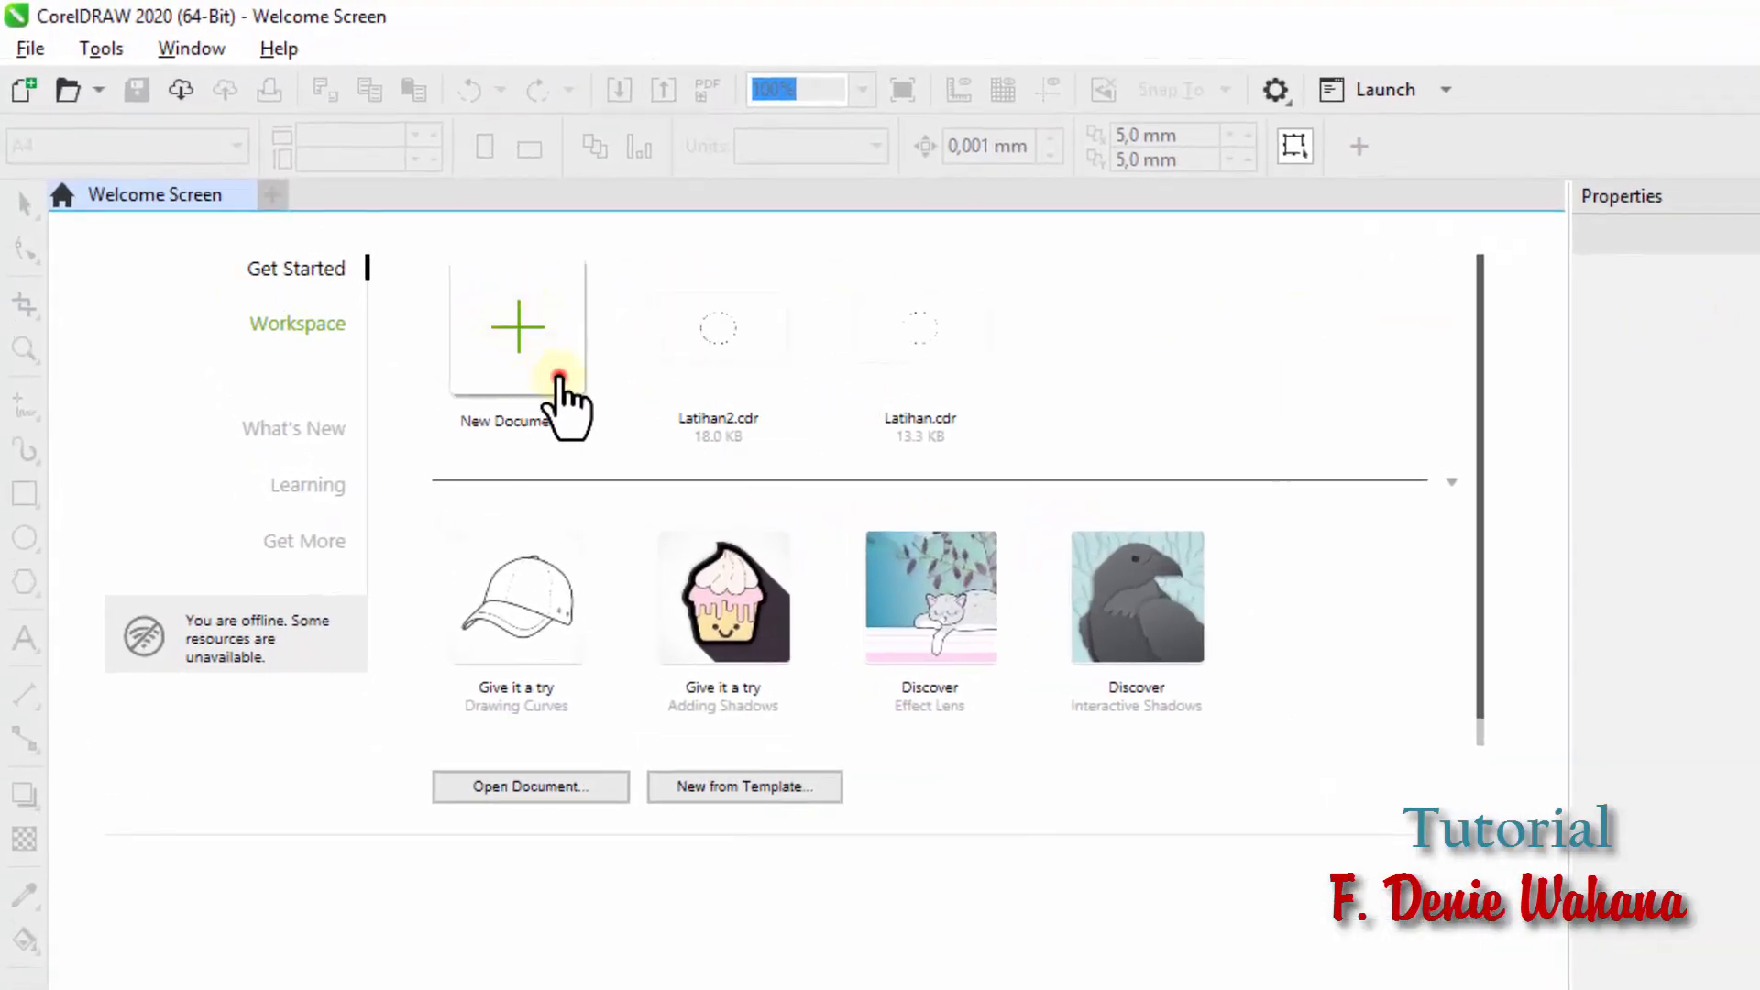
left_click(560, 378)
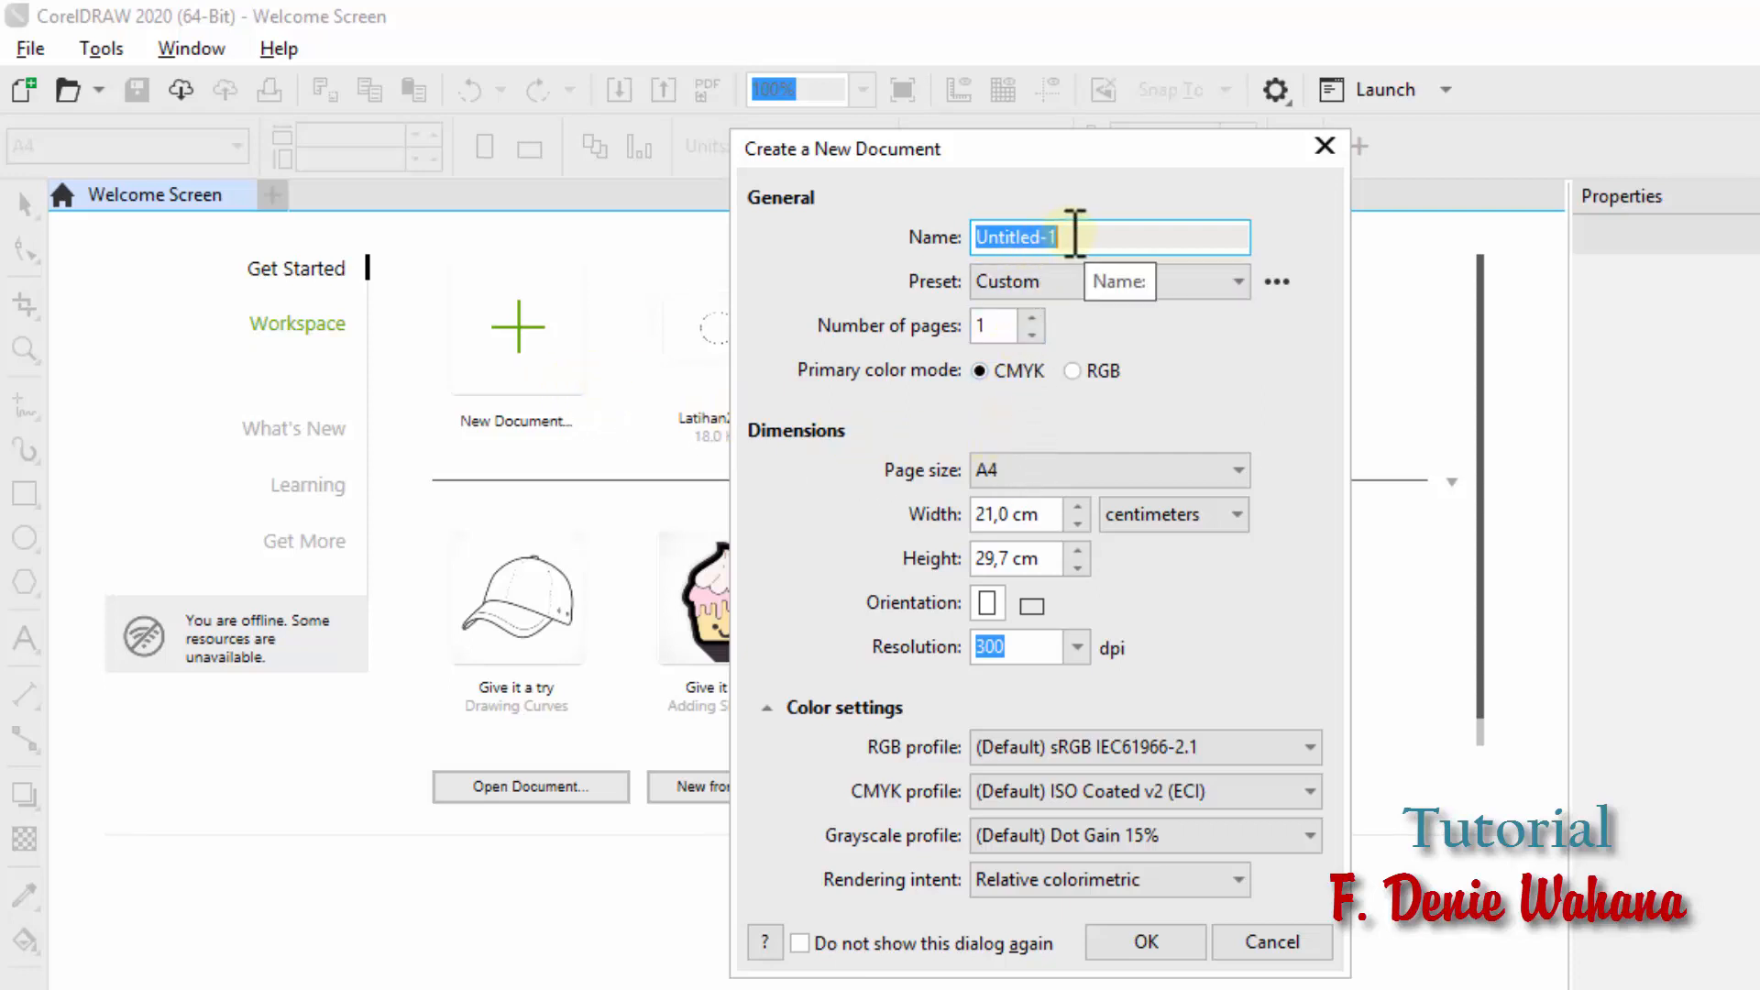
left_click(1005, 372)
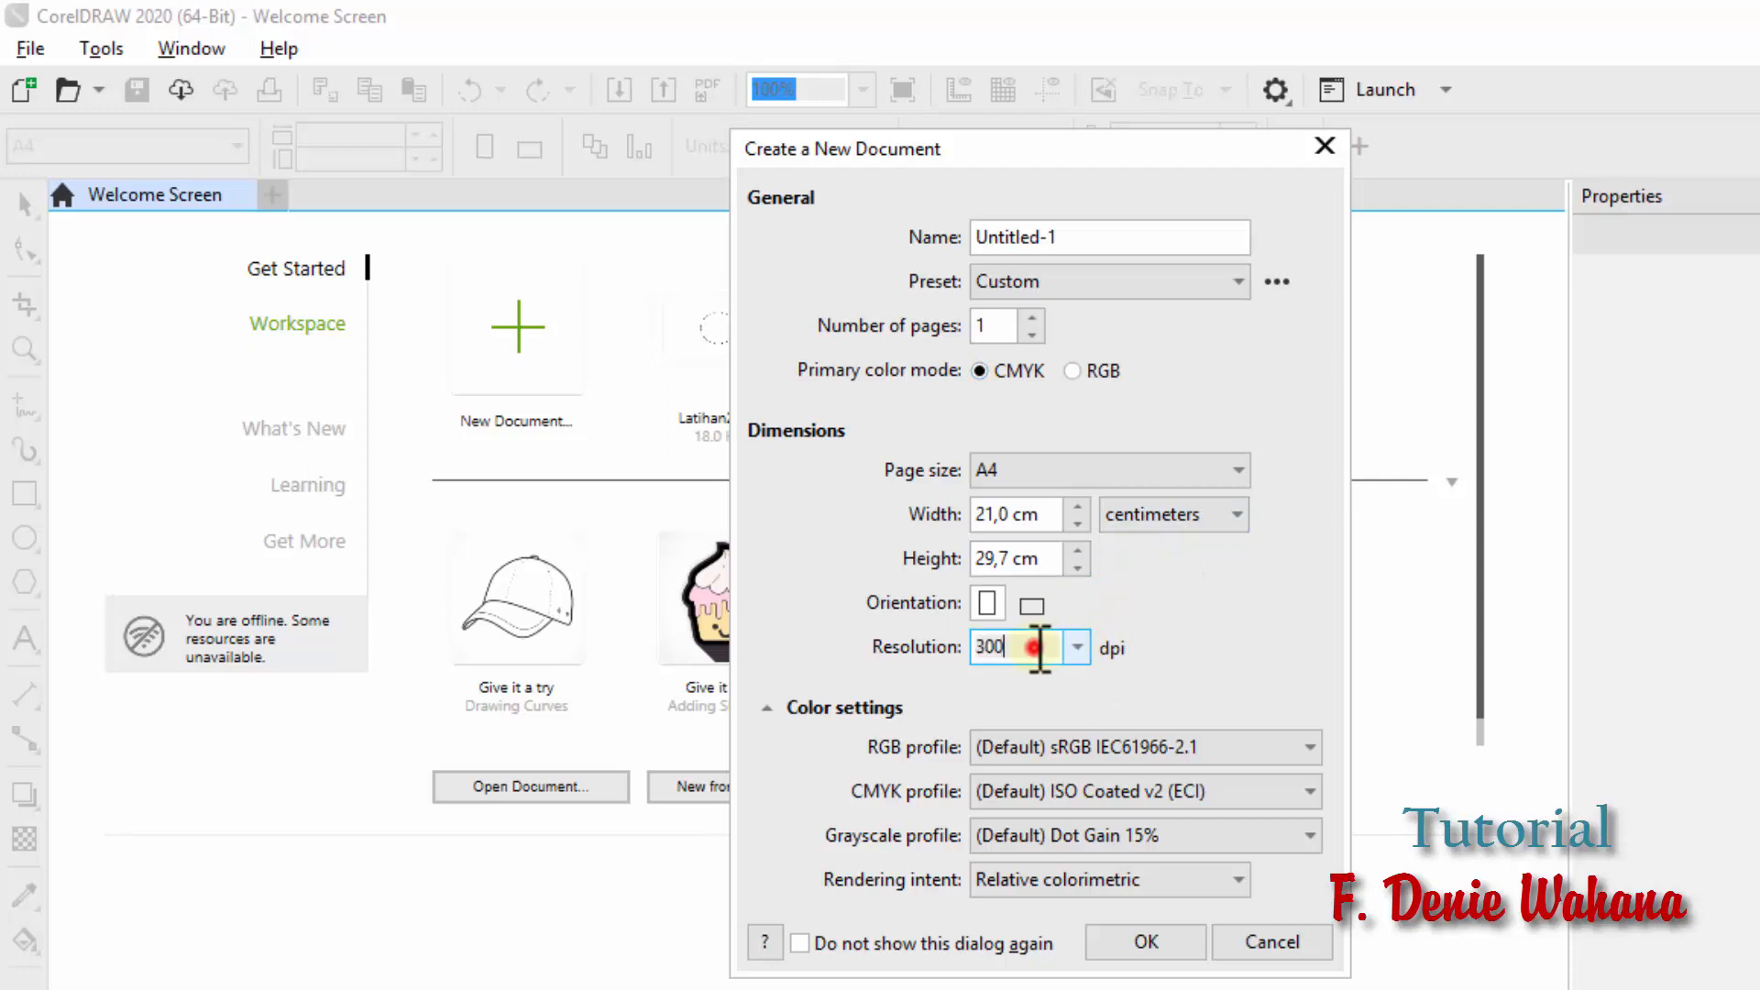
left_click(1052, 646)
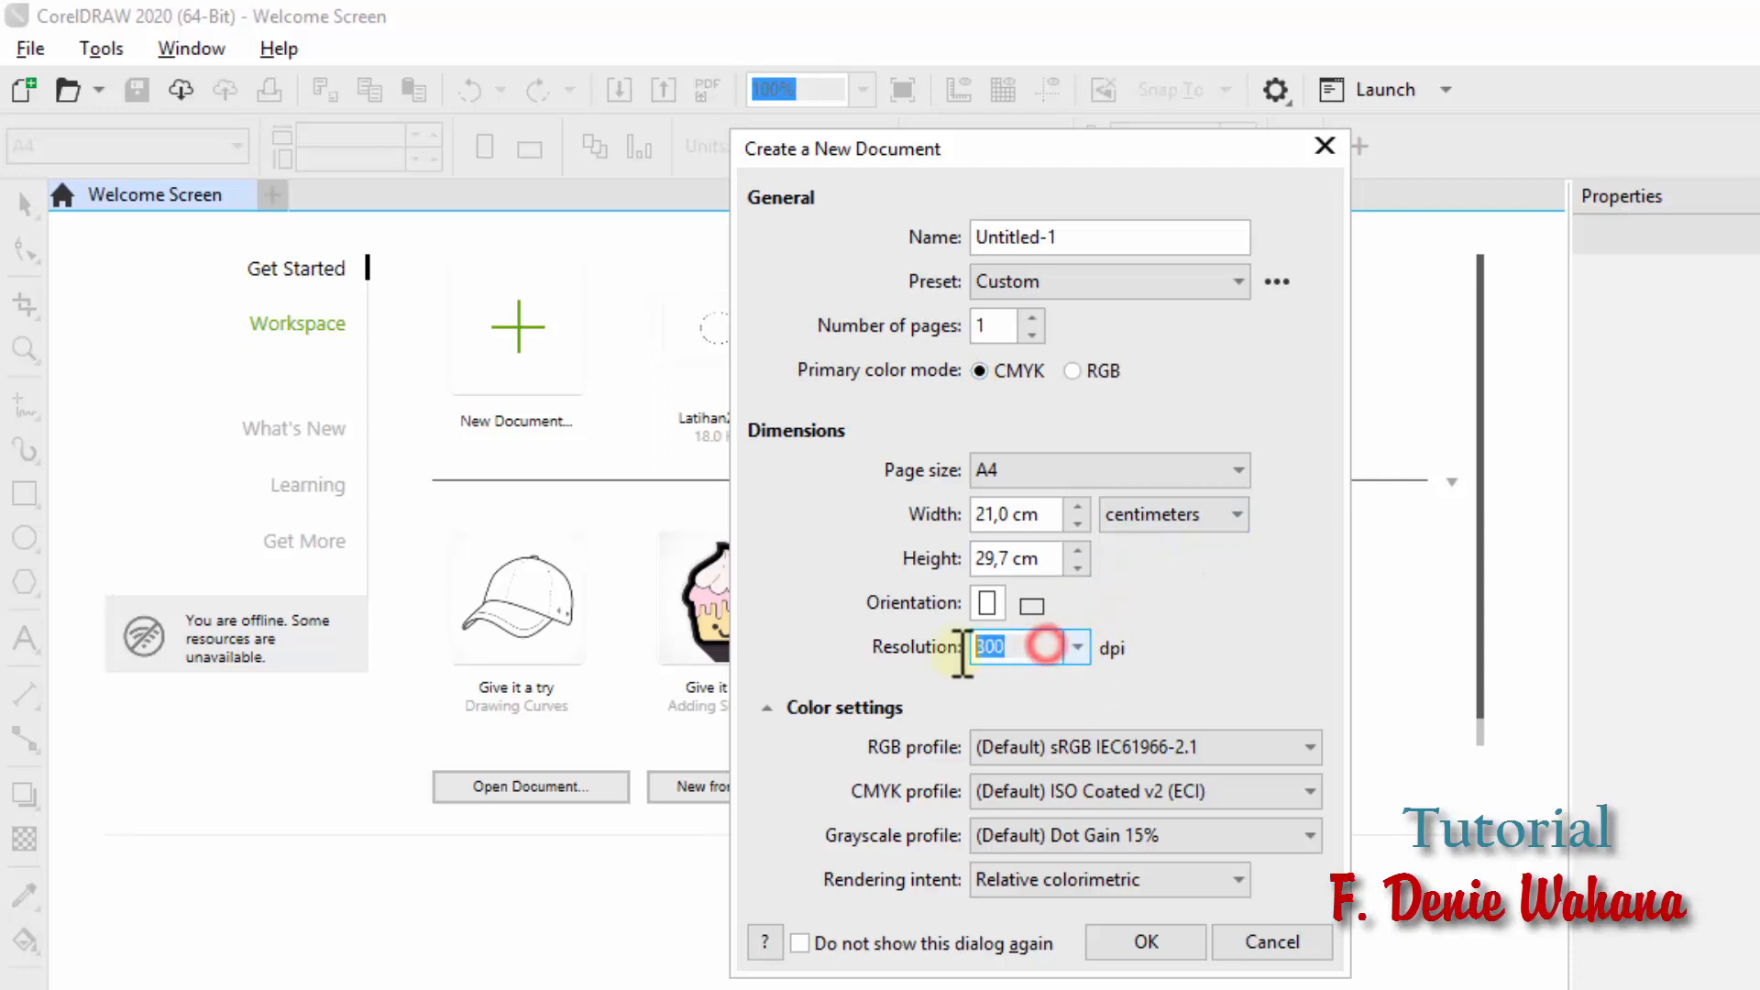
left_click(1095, 747)
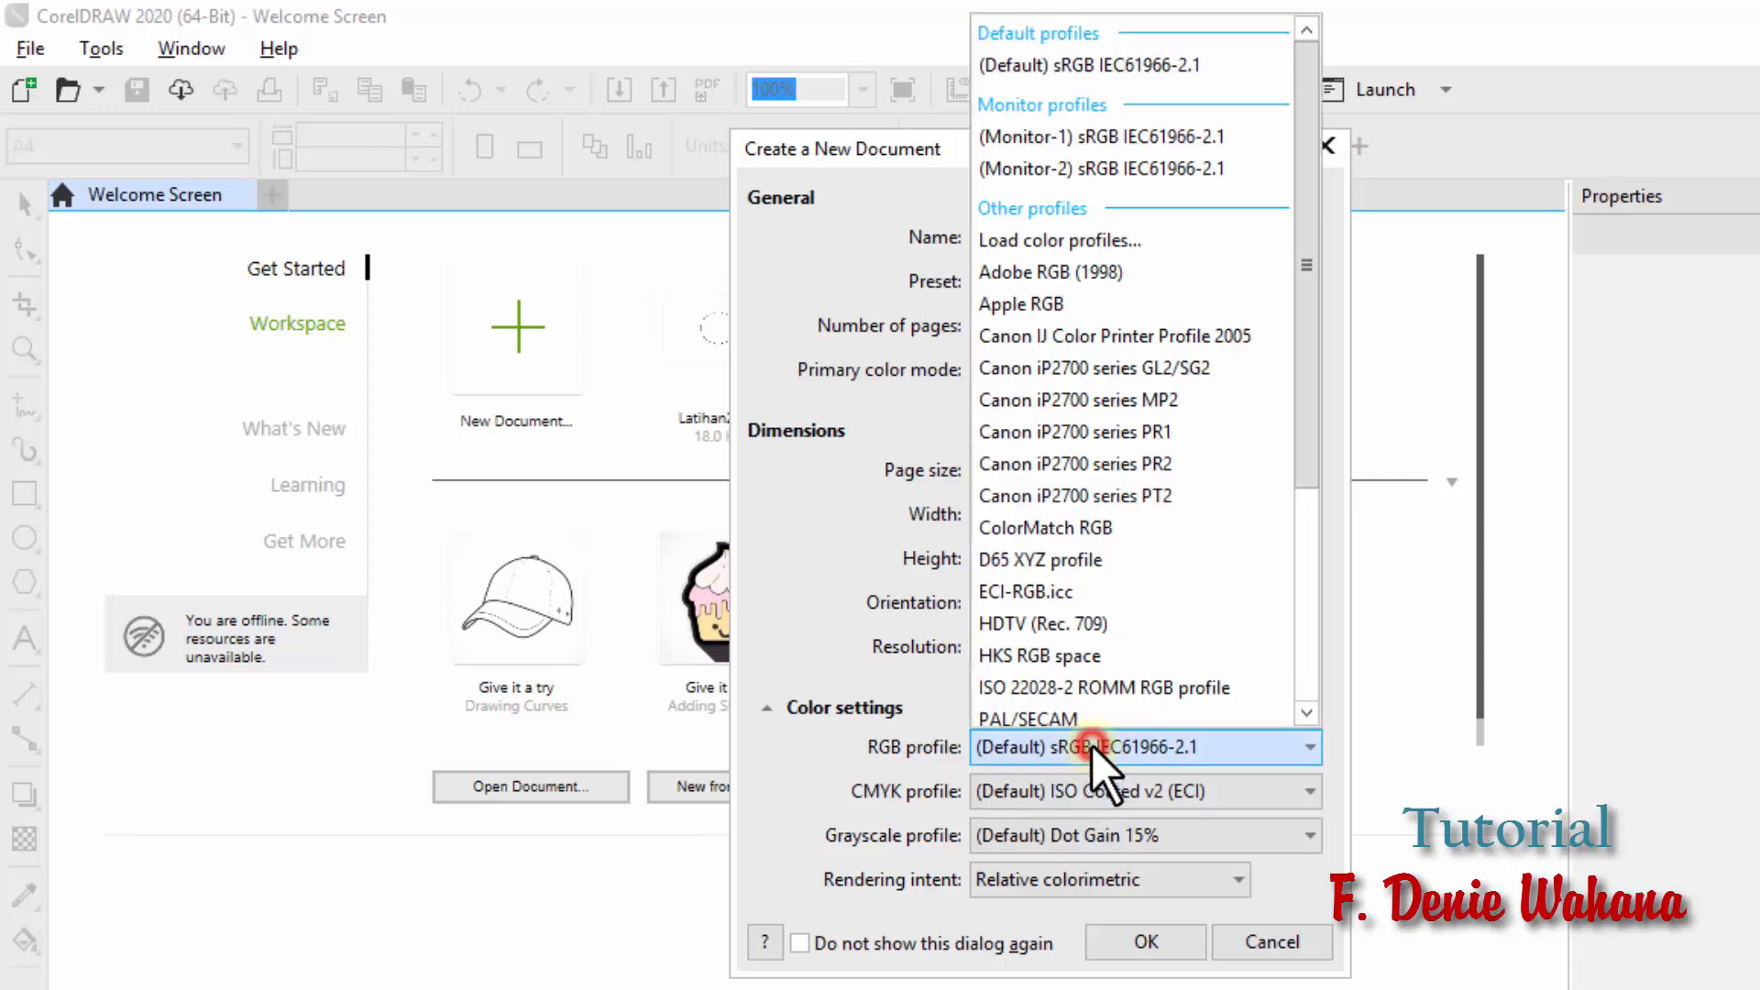
left_click(1014, 272)
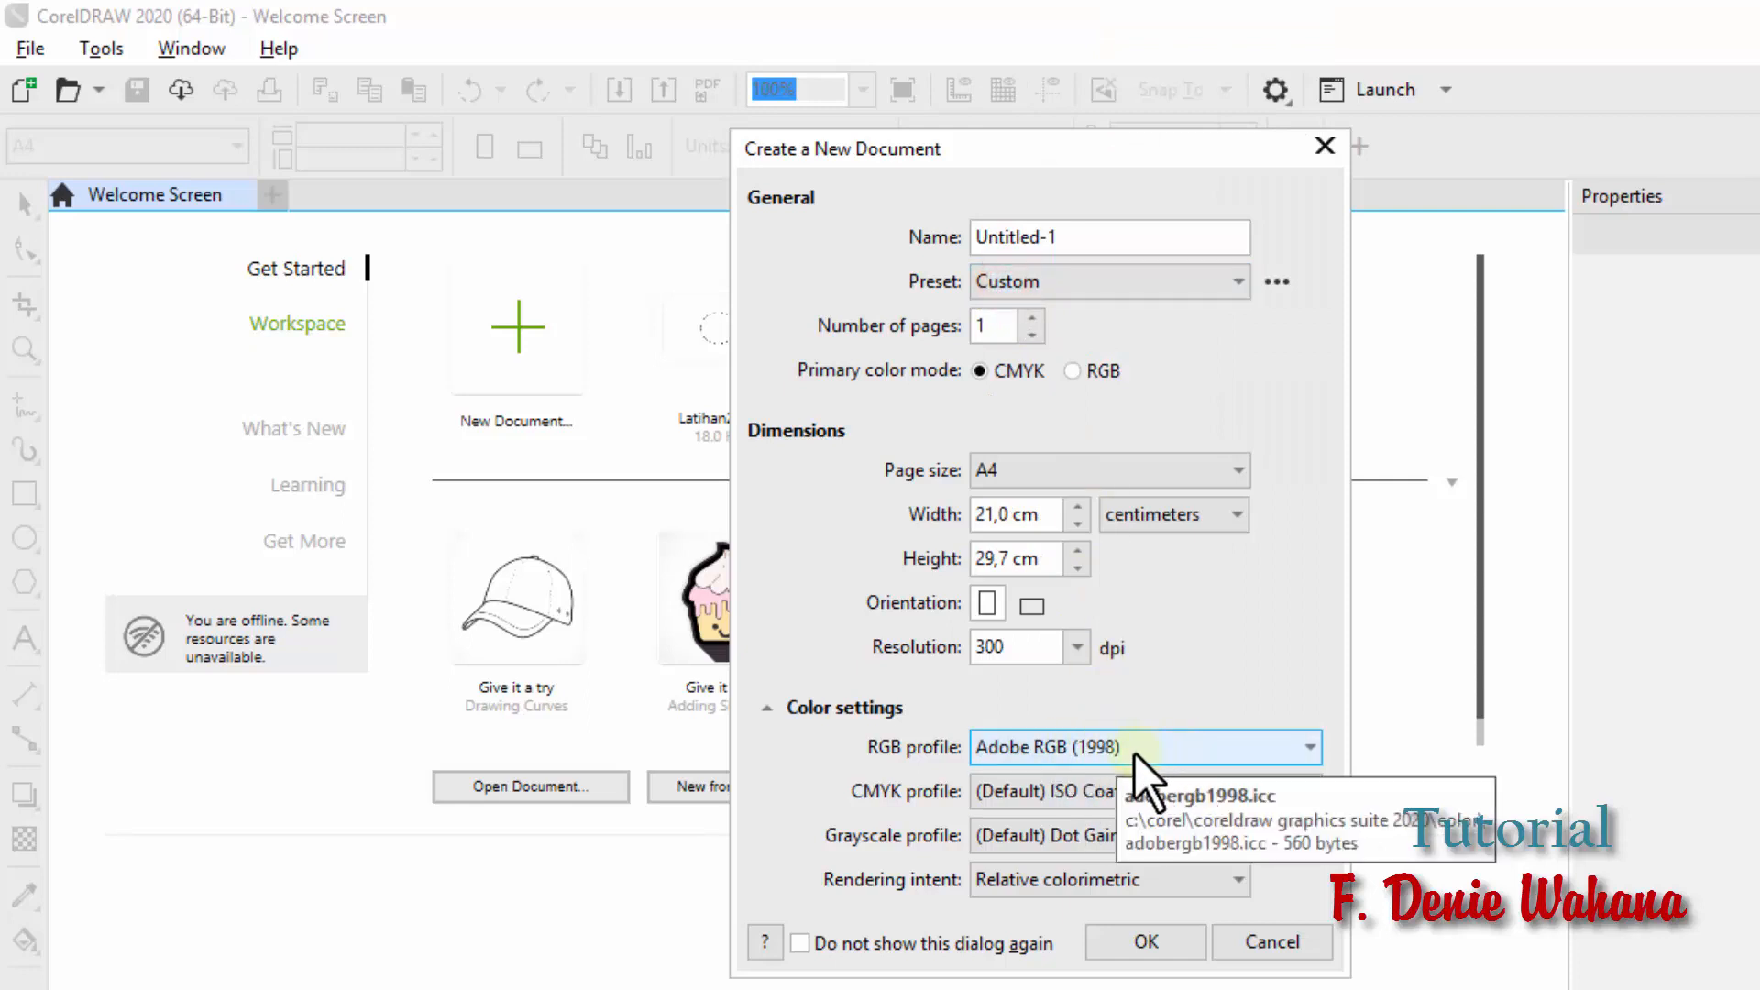
left_click(1169, 943)
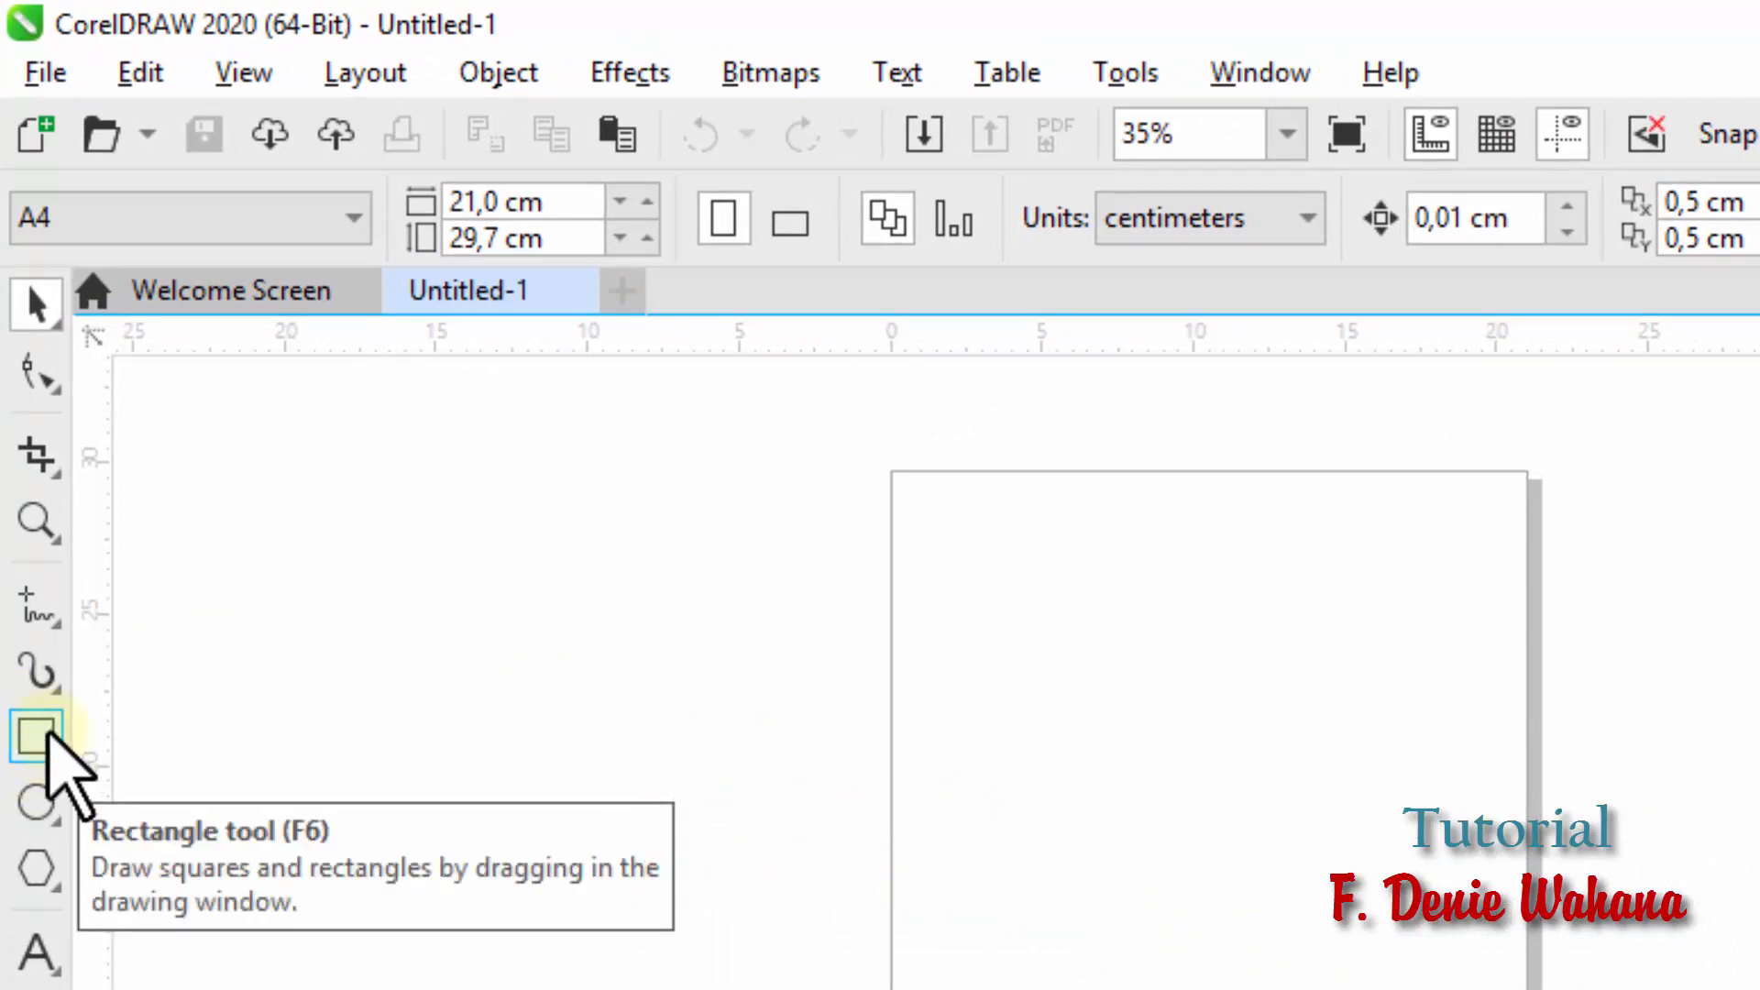
Step: Draw a rectangle about 12.2 by 5.4 cm near the page's upper edge and a square about 15.75 cm wide below it
left_click(36, 738)
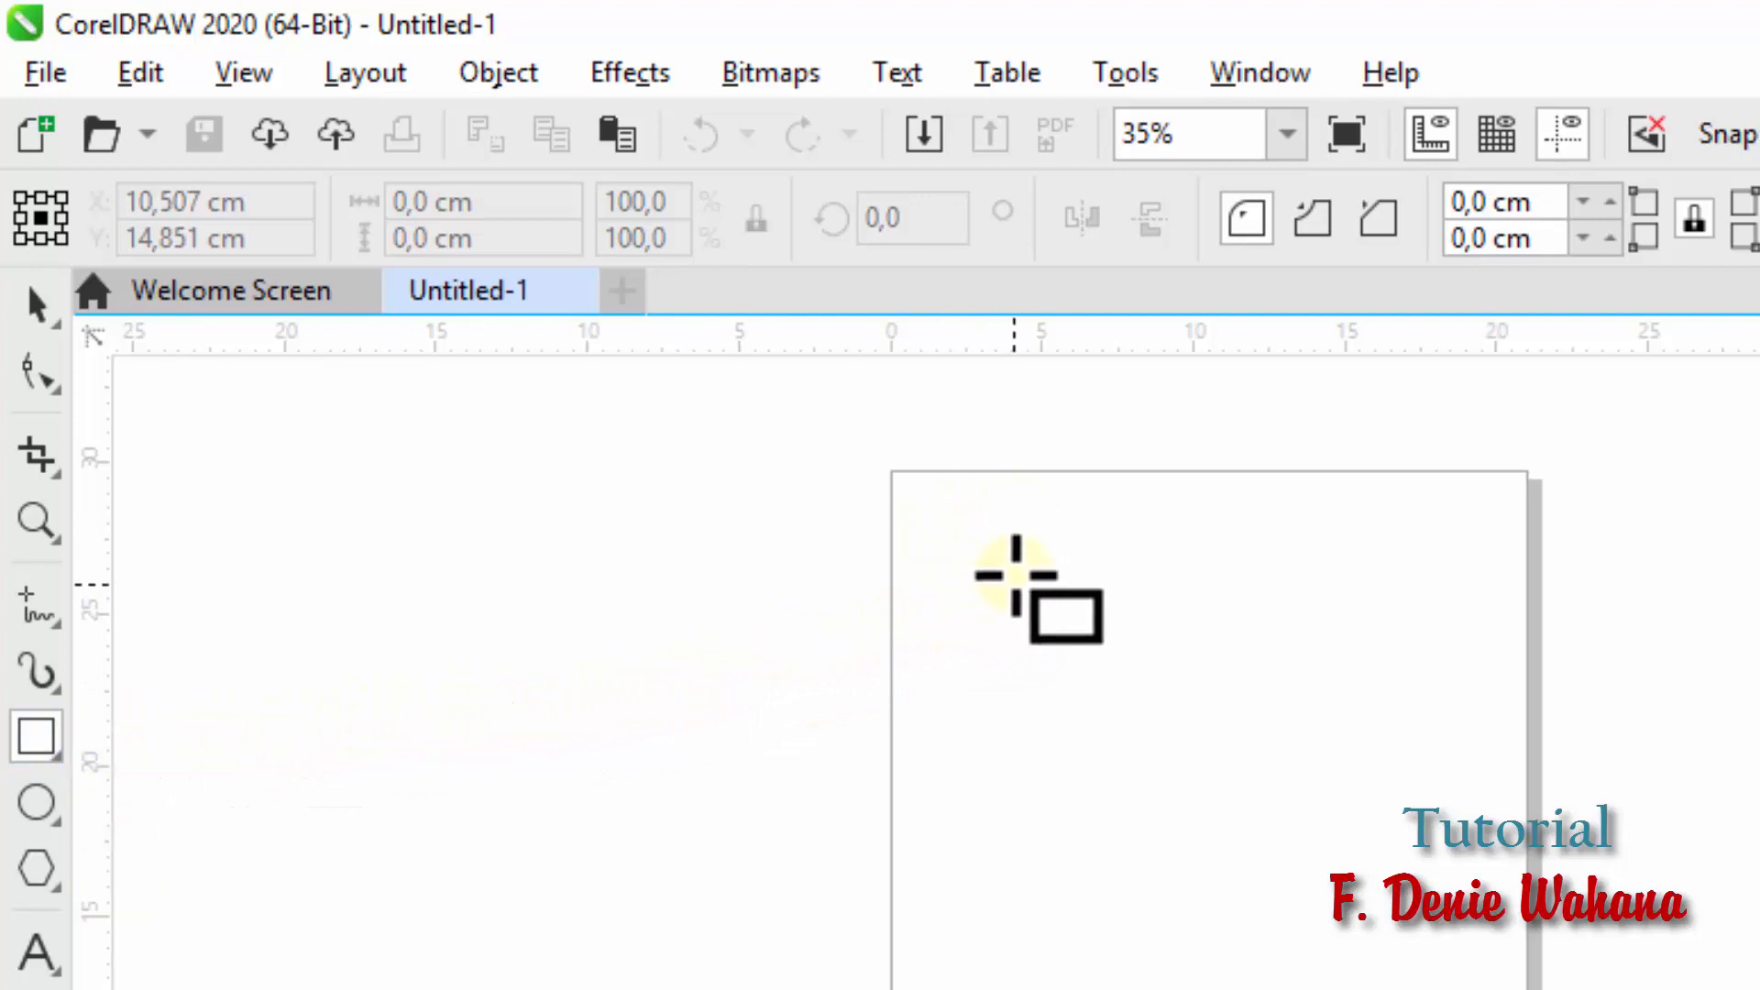
left_click_drag(936, 529, 1305, 691)
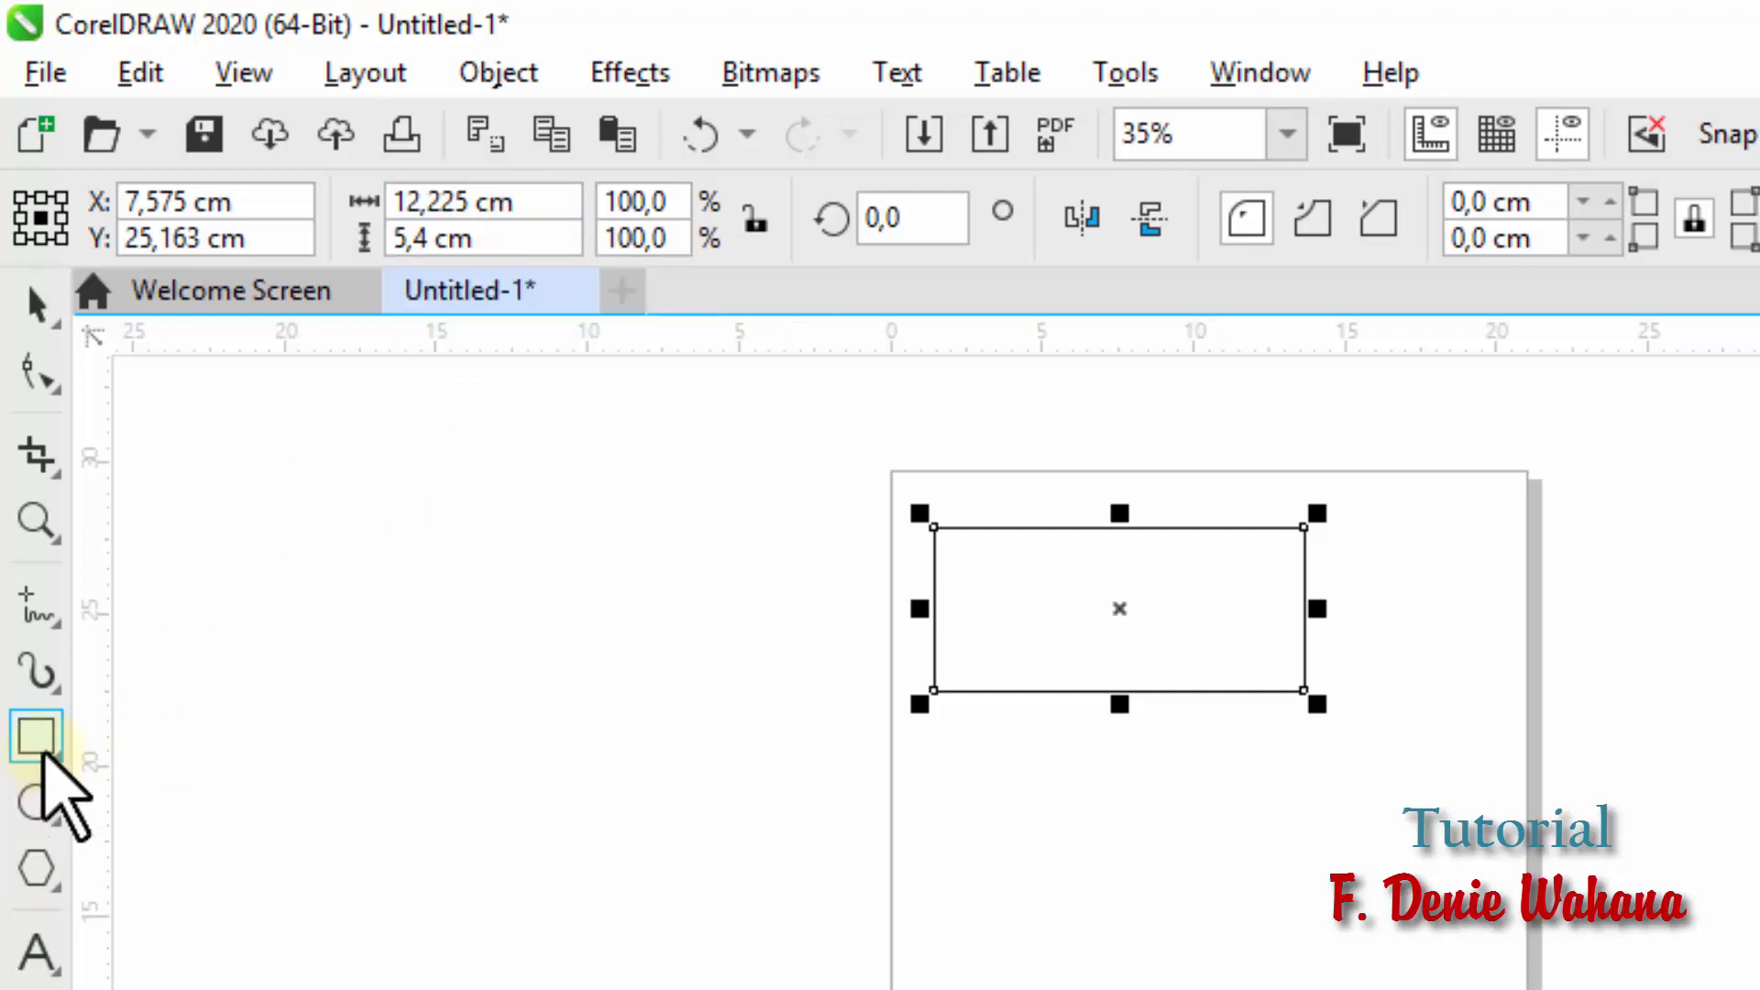
left_click(40, 742)
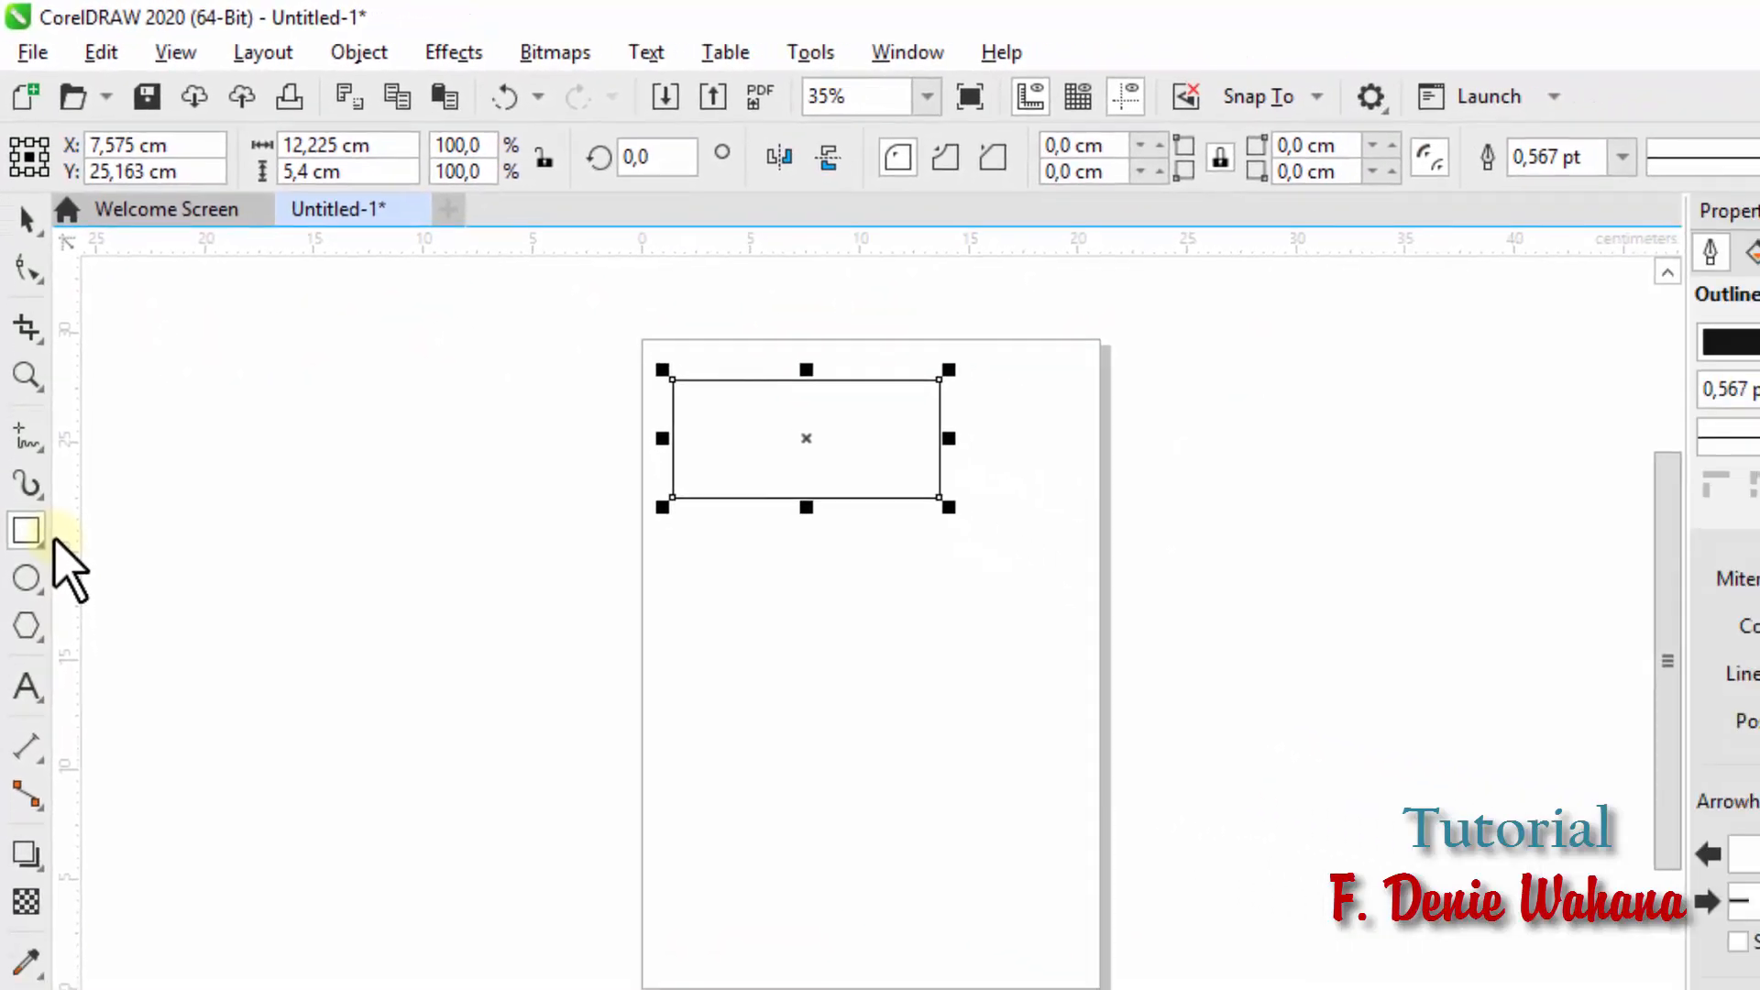
left_click(688, 555)
left_click_drag(688, 555, 1029, 897)
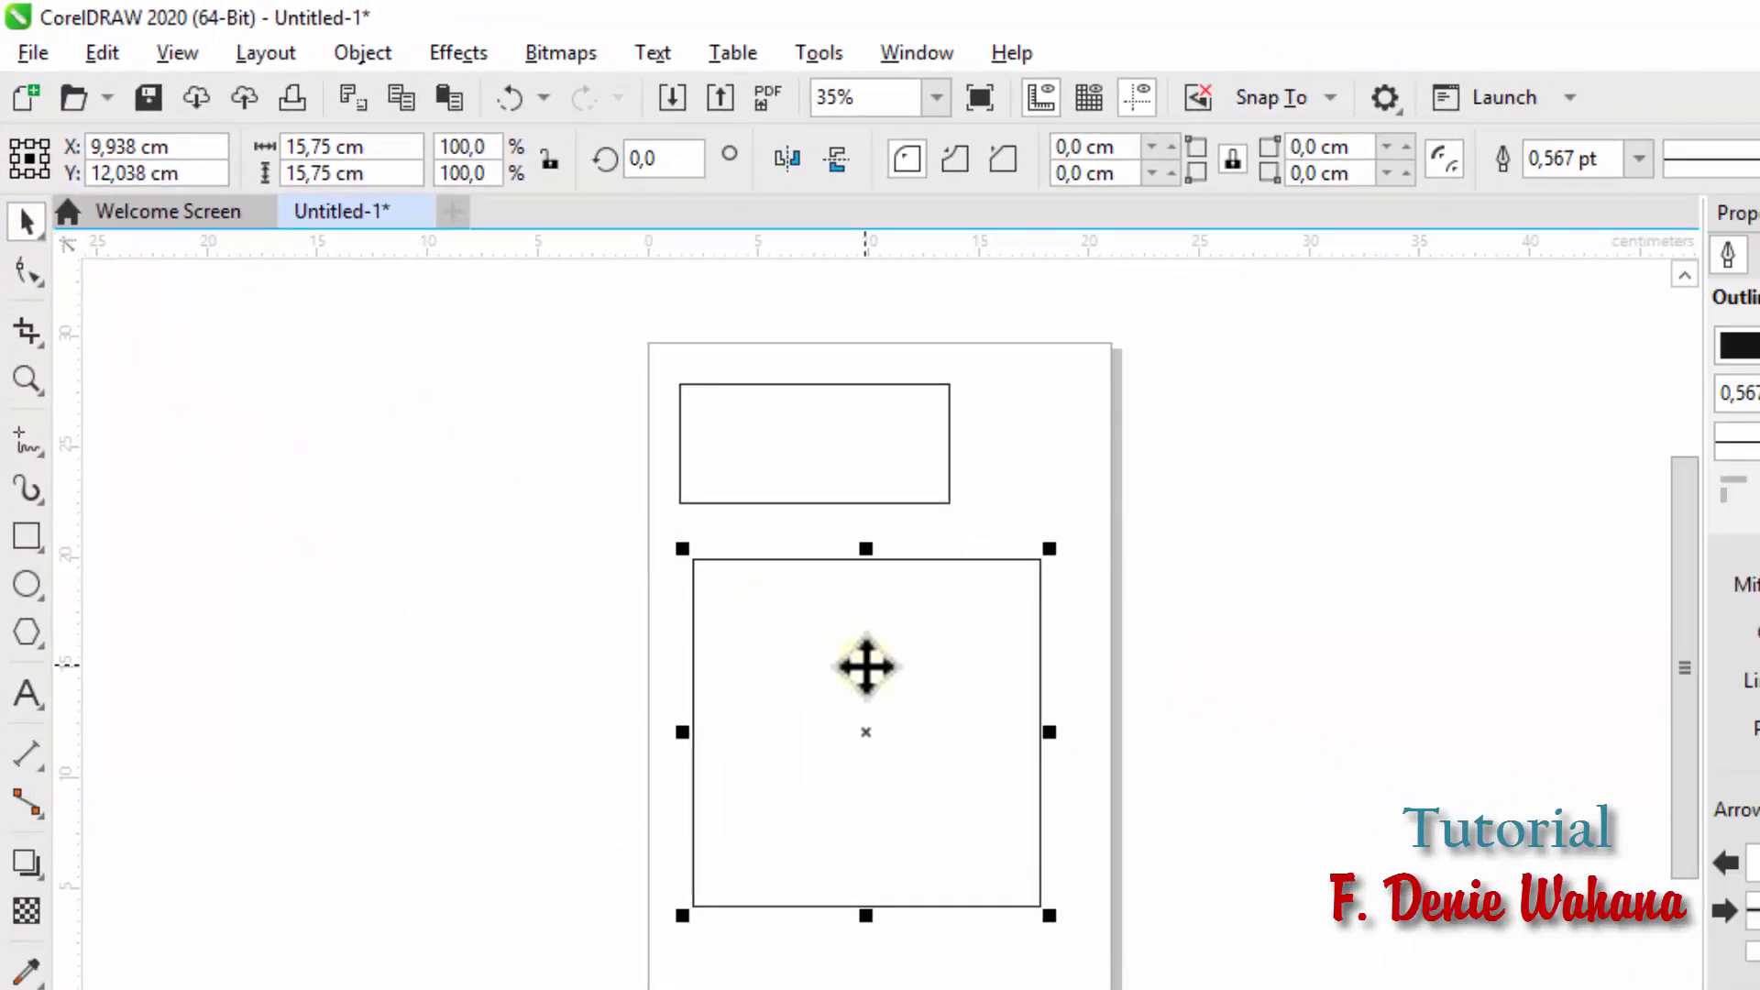
Step: Delete the square and the rectangle above it to empty the page
key("Delete")
left_click(696, 464)
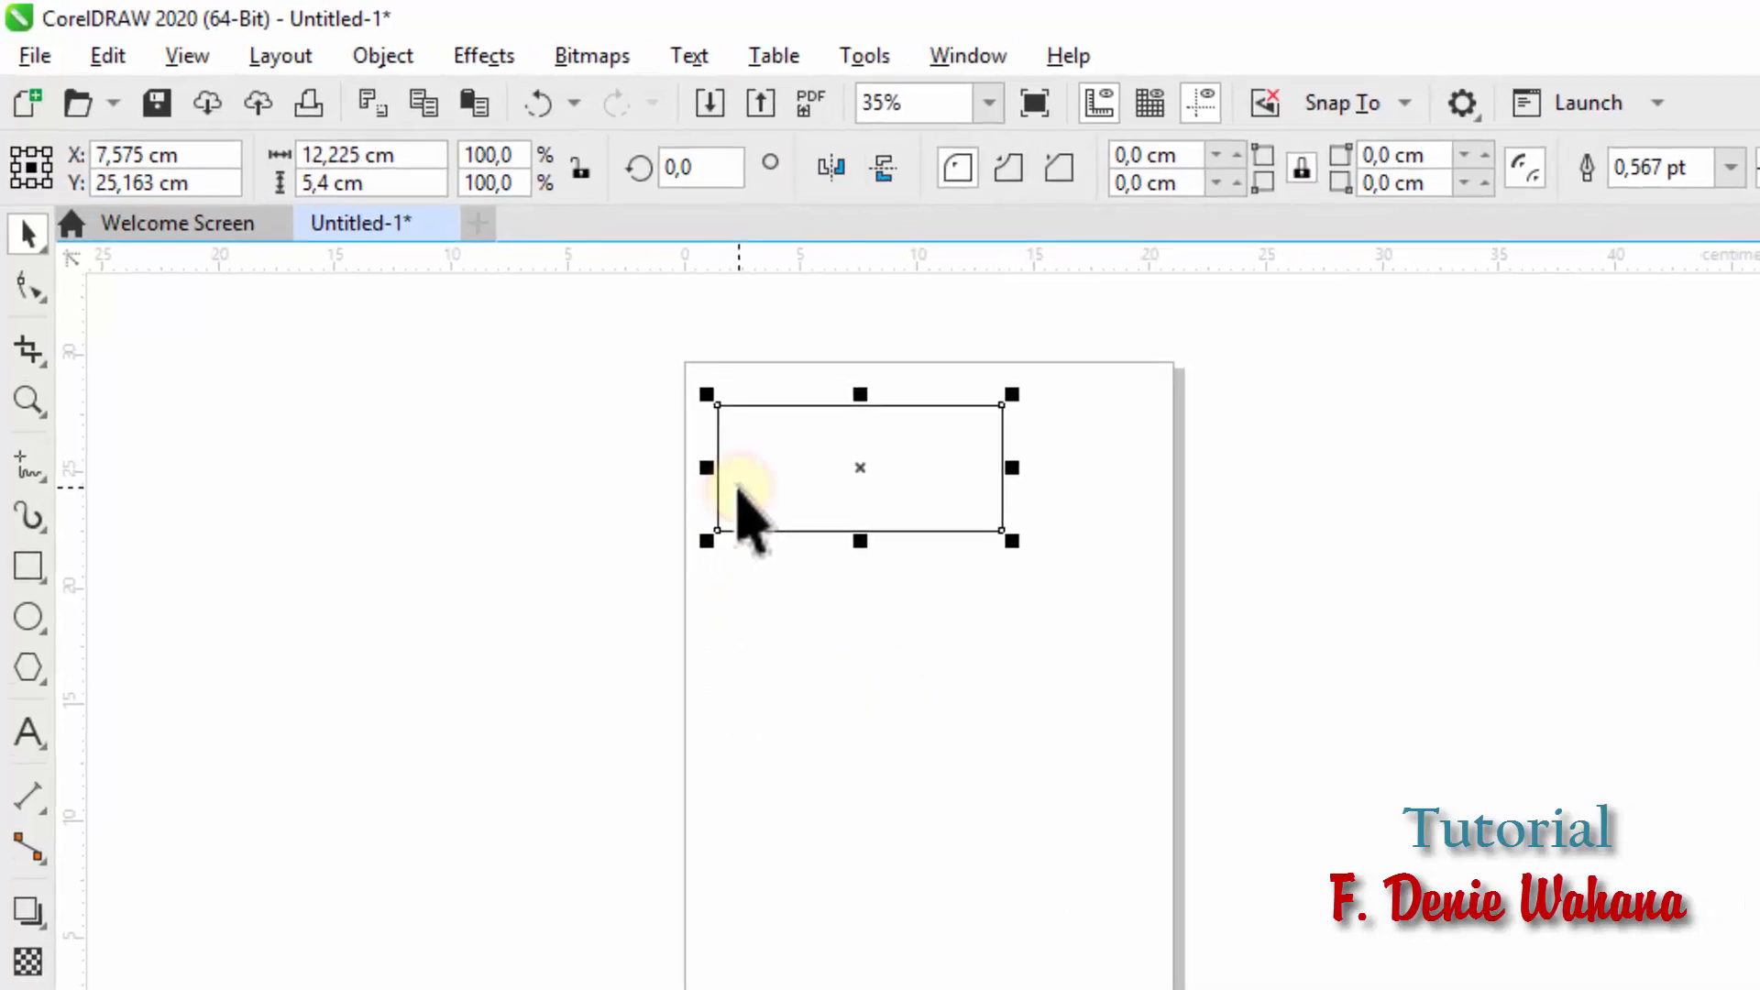
key("Delete")
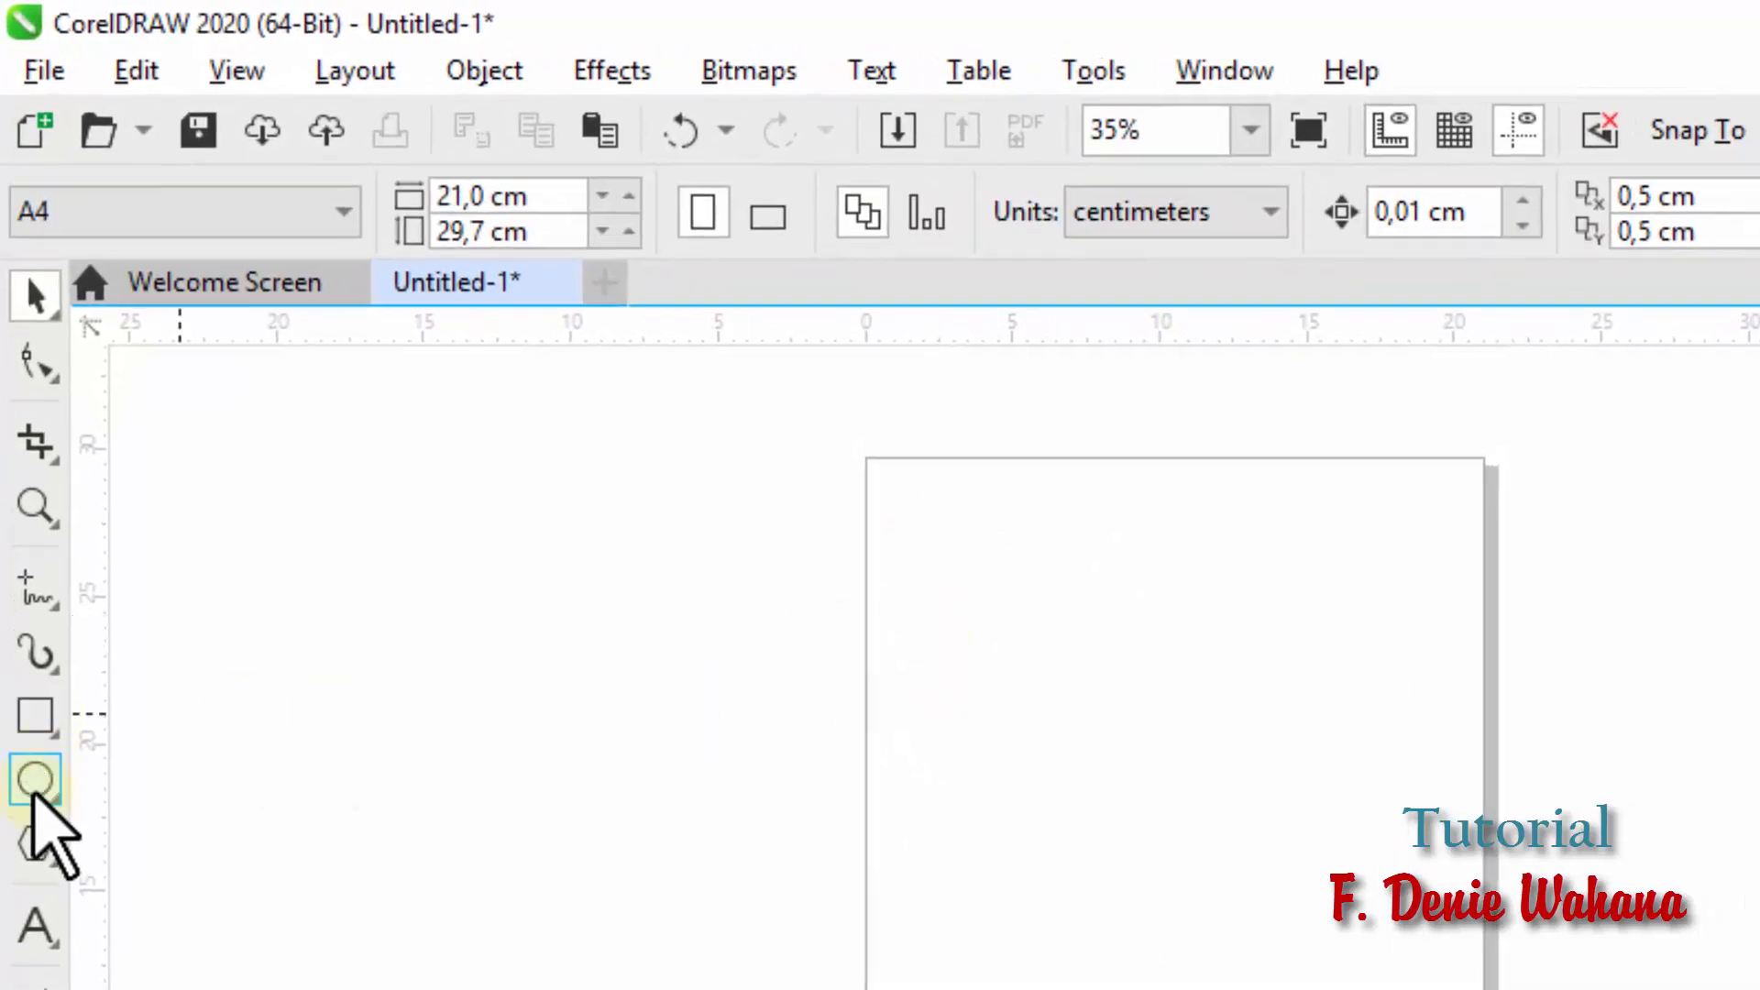
Step: Draw an ellipse about 13.6 by 11 cm in the page's upper half and a circle about 11.2 cm in diameter below it
left_click(47, 798)
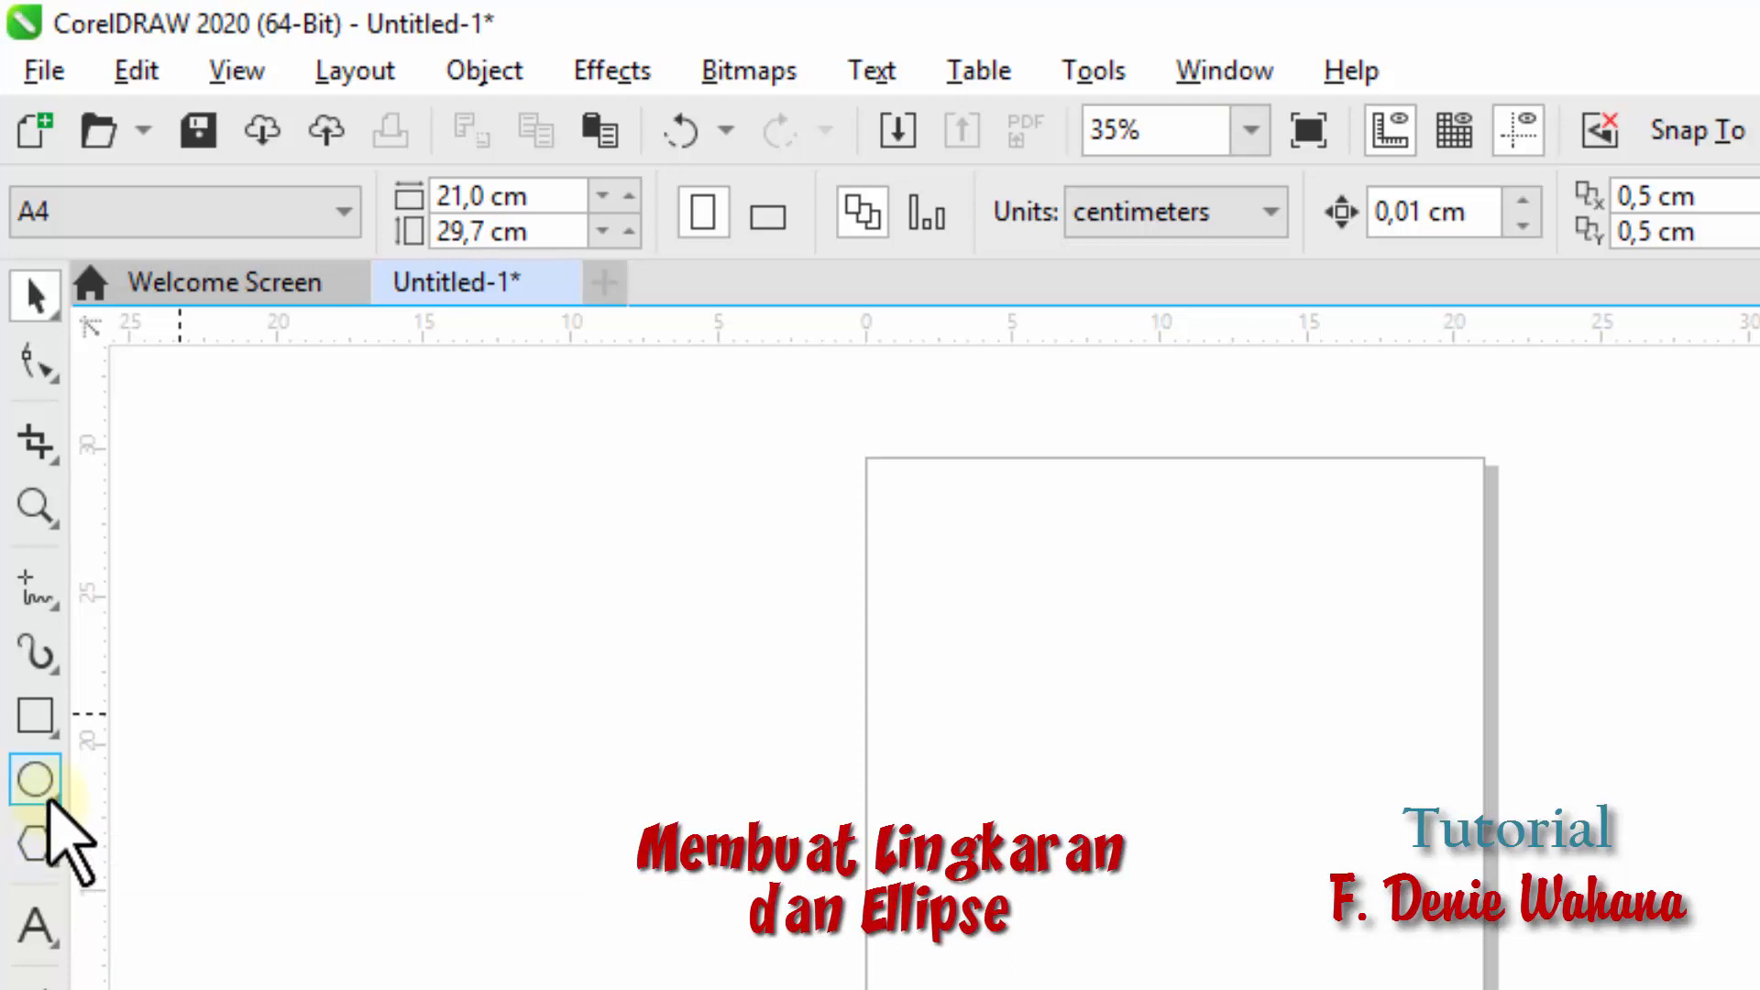
left_click(57, 809)
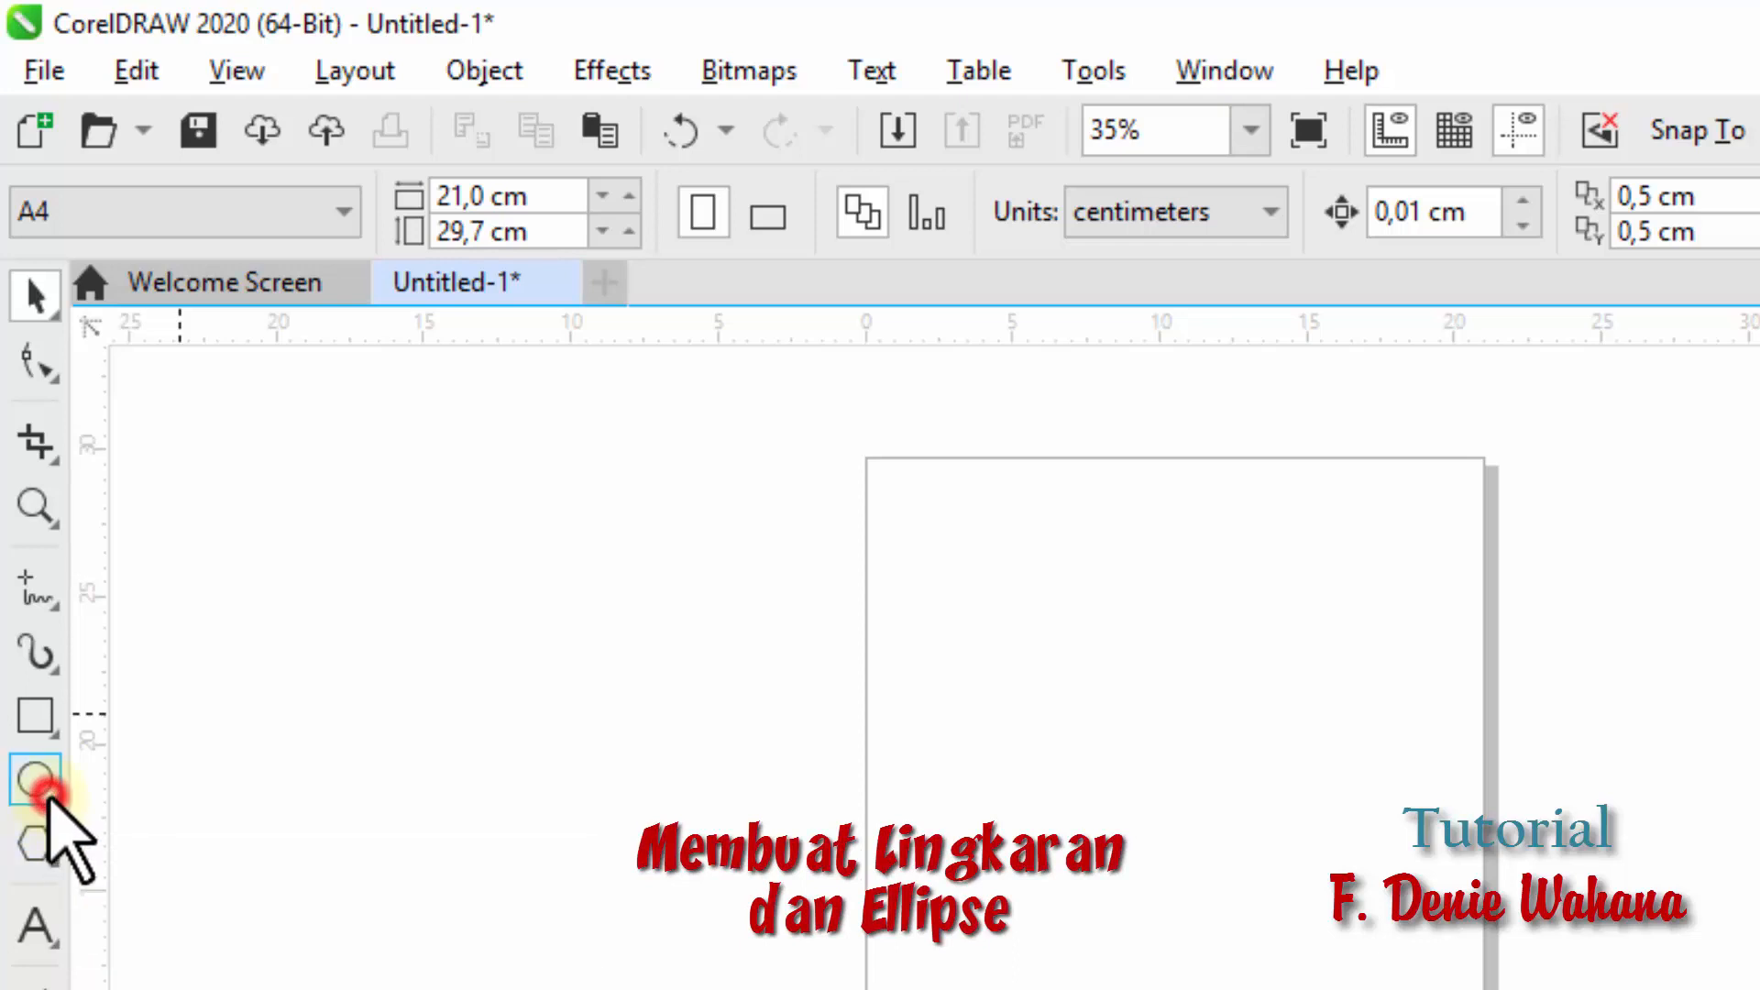
left_click_drag(929, 510, 1057, 672)
mouse_move(1361, 703)
left_mouse_down()
mouse_move(1302, 949)
mouse_move(1154, 805)
mouse_move(999, 846)
mouse_move(1187, 727)
mouse_move(1148, 746)
mouse_move(1336, 819)
mouse_move(1330, 834)
left_mouse_up()
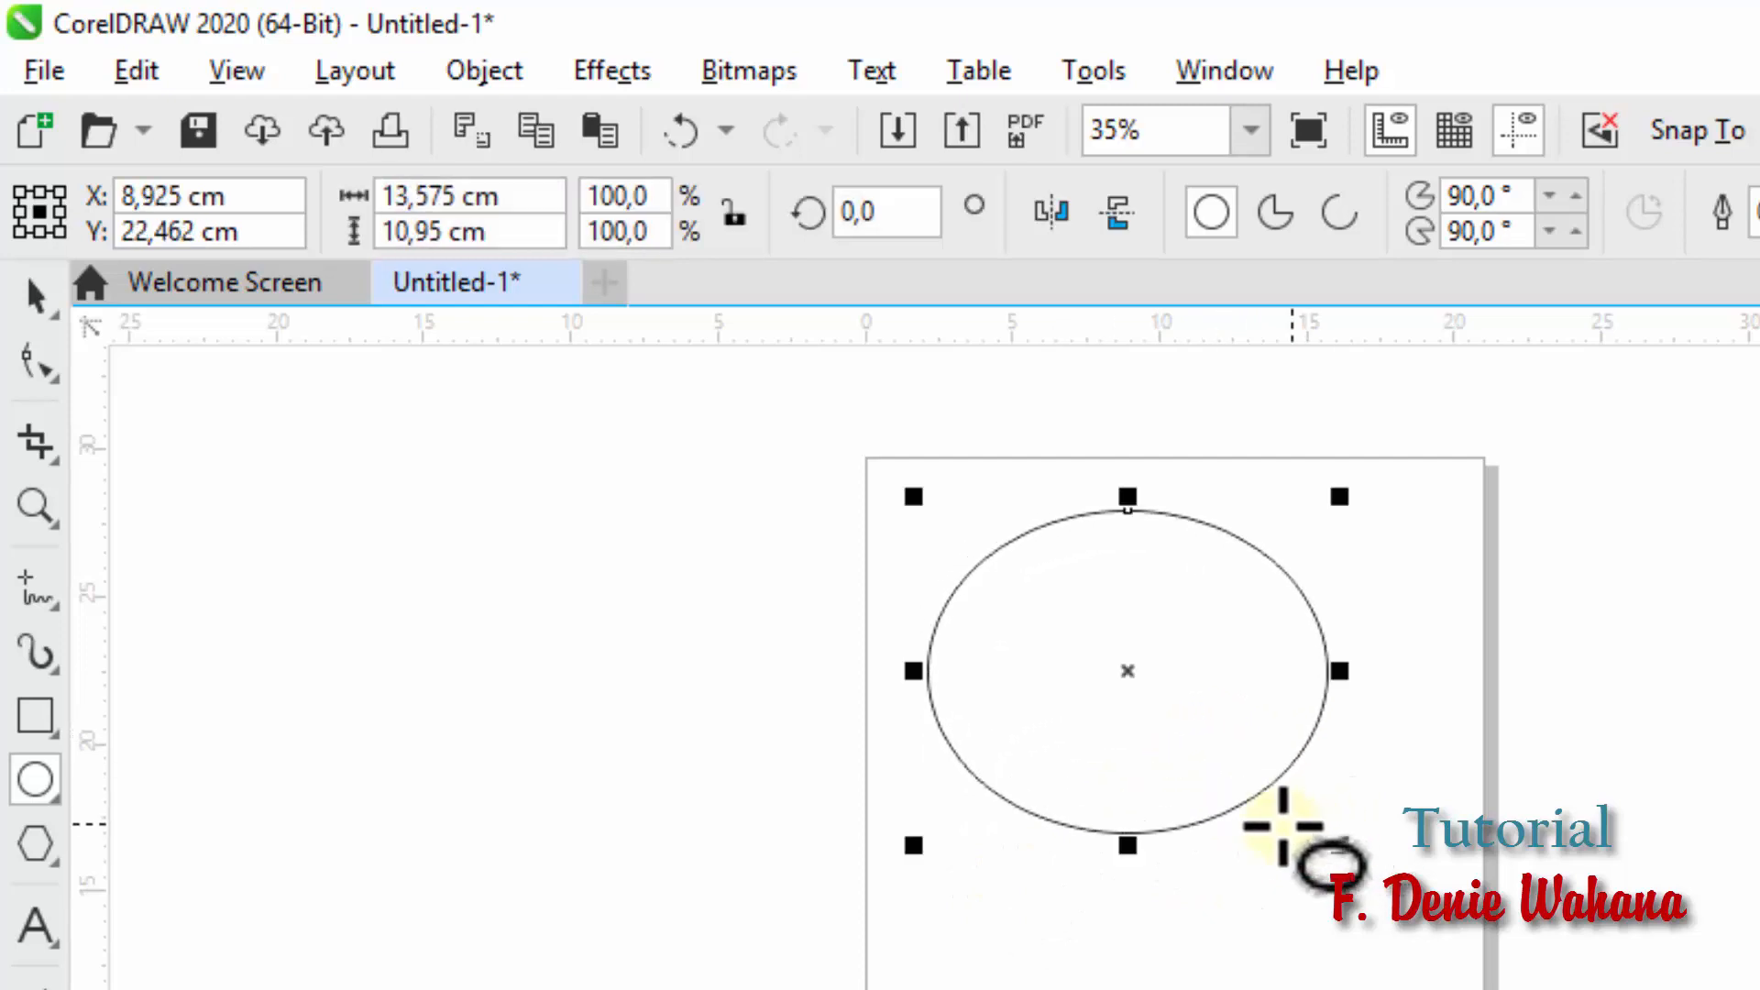
left_click(36, 784)
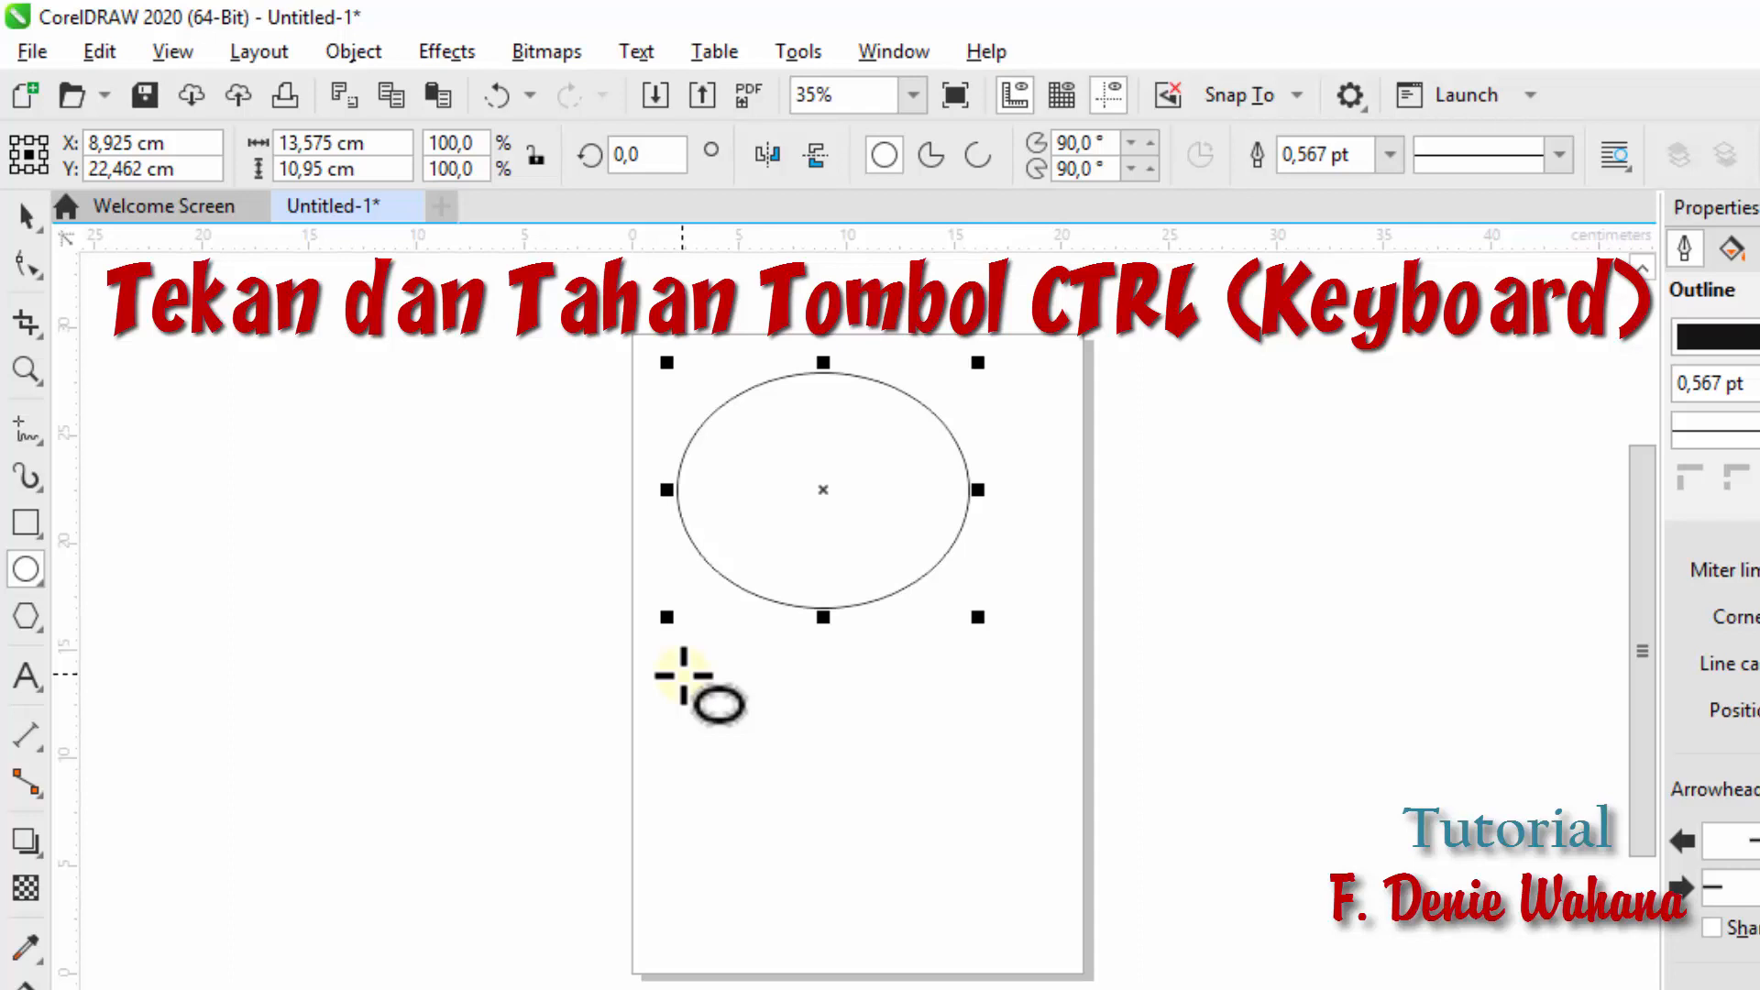
left_click_drag(683, 676, 923, 887)
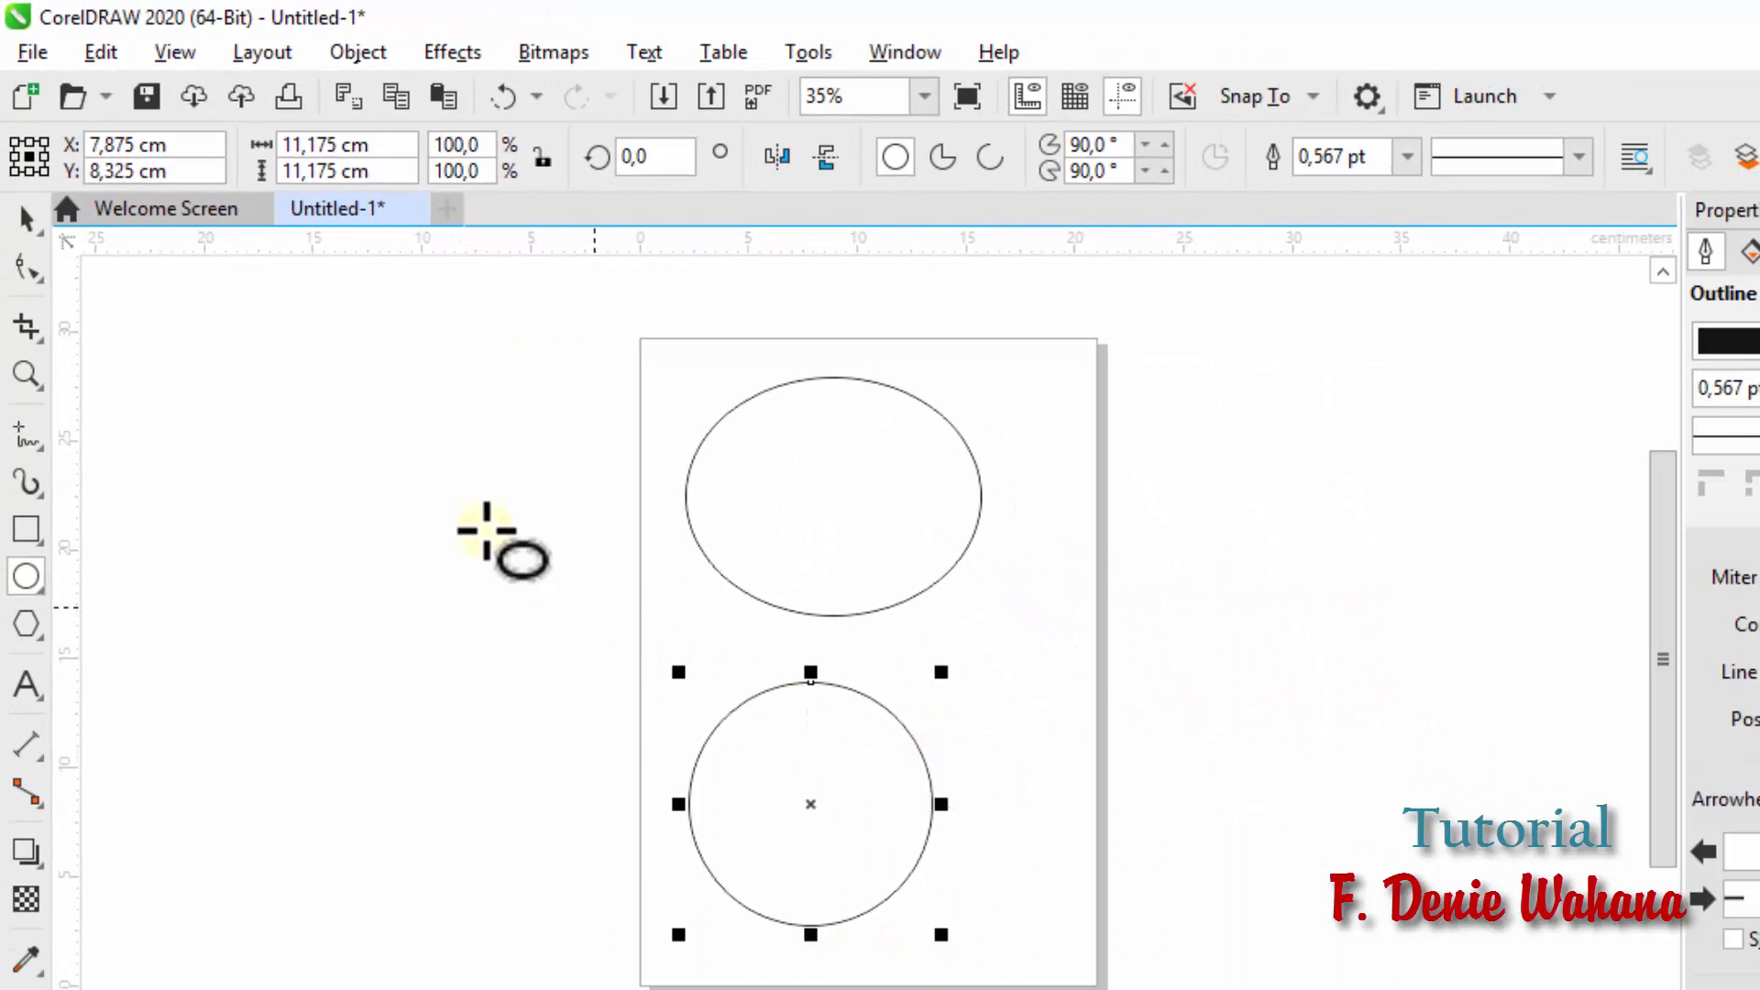
Step: Delete the circle and the ellipse above it from the page
key("Delete")
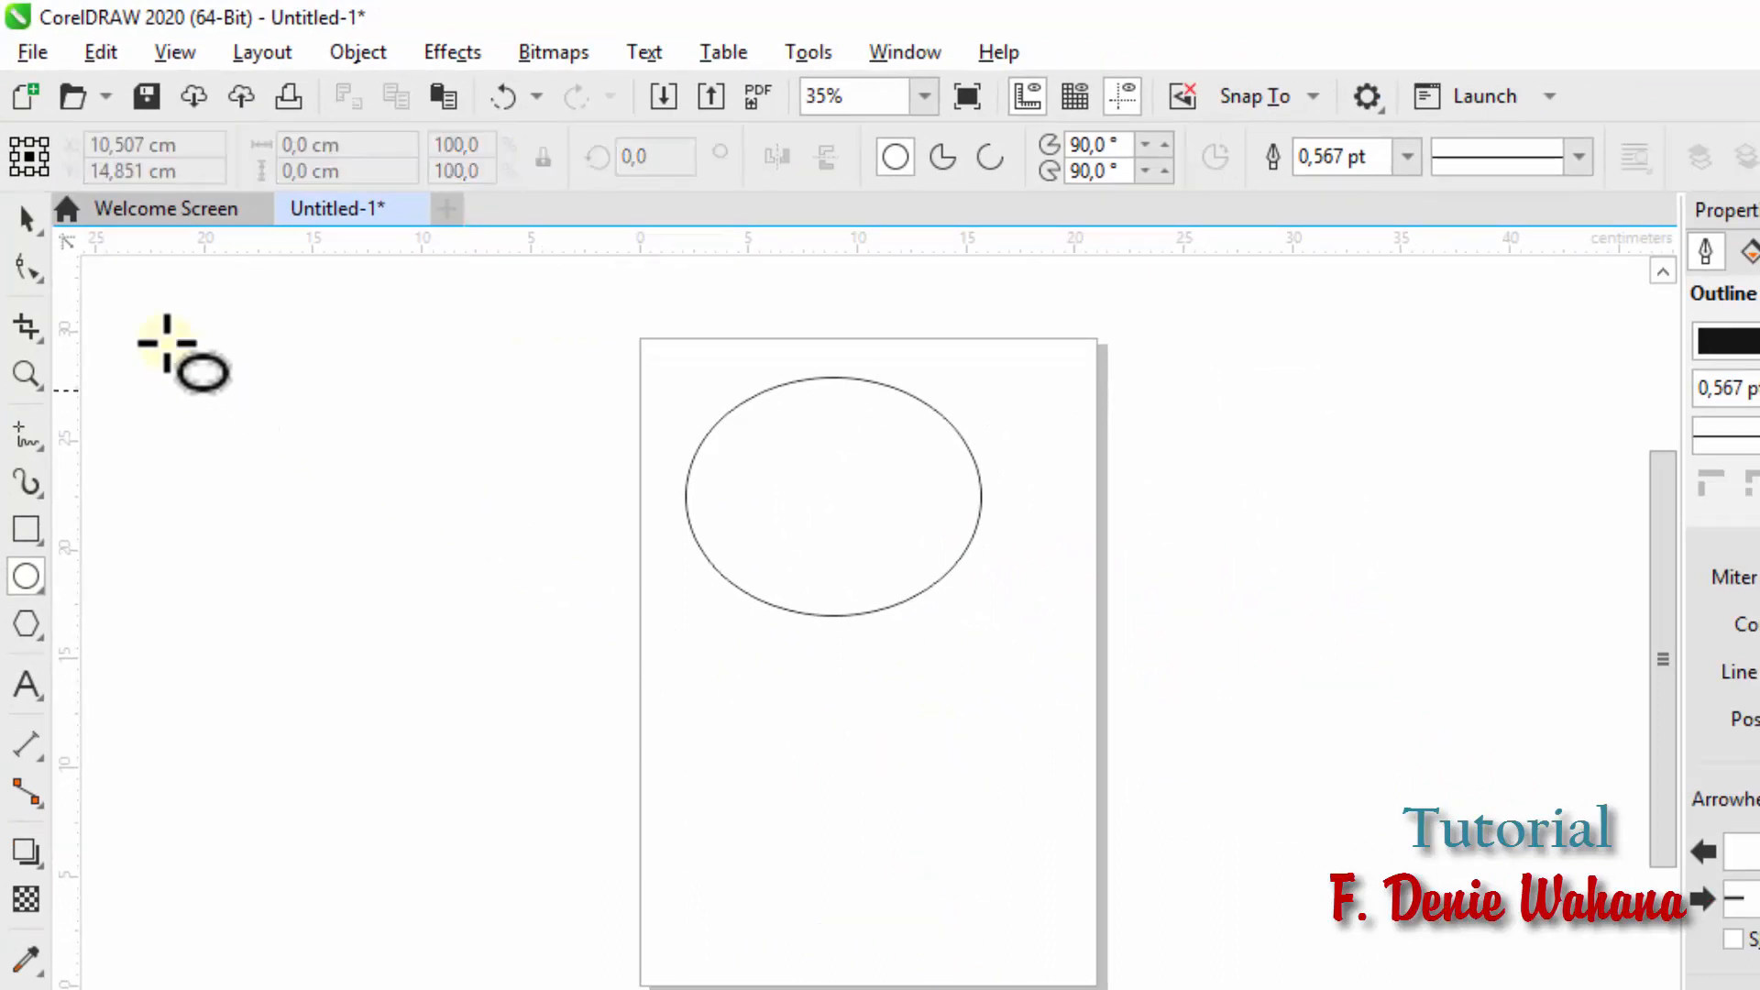
left_click(26, 220)
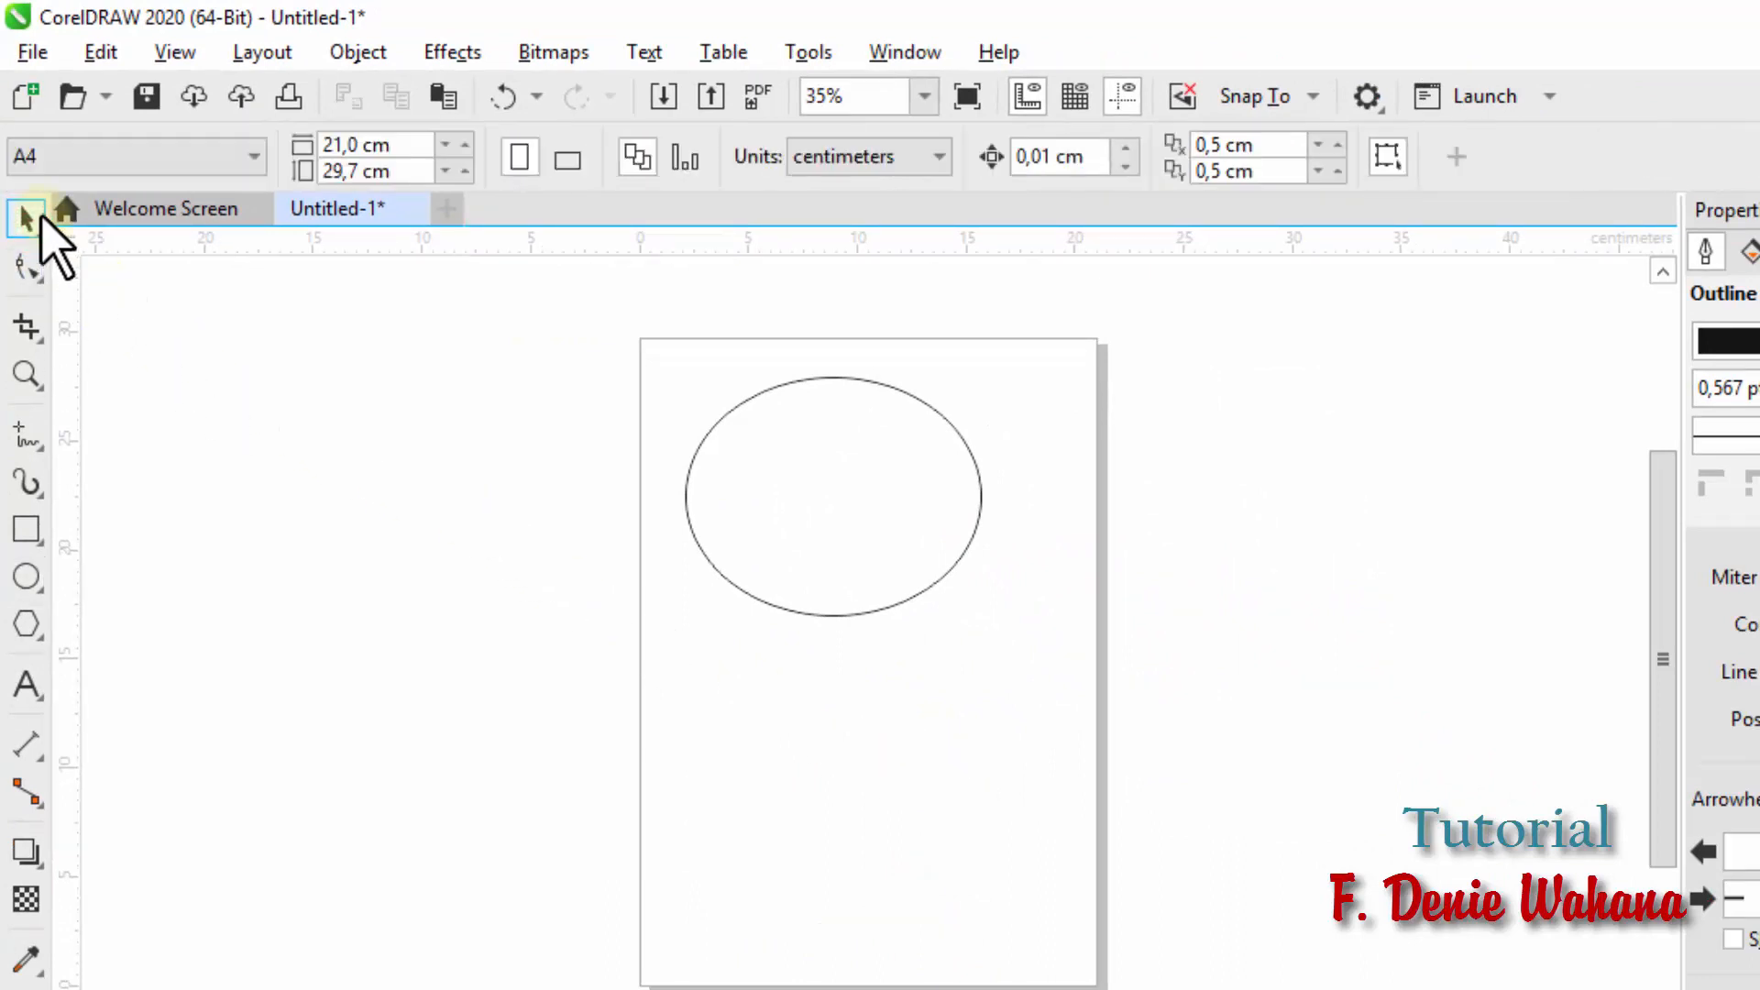
left_click(799, 477)
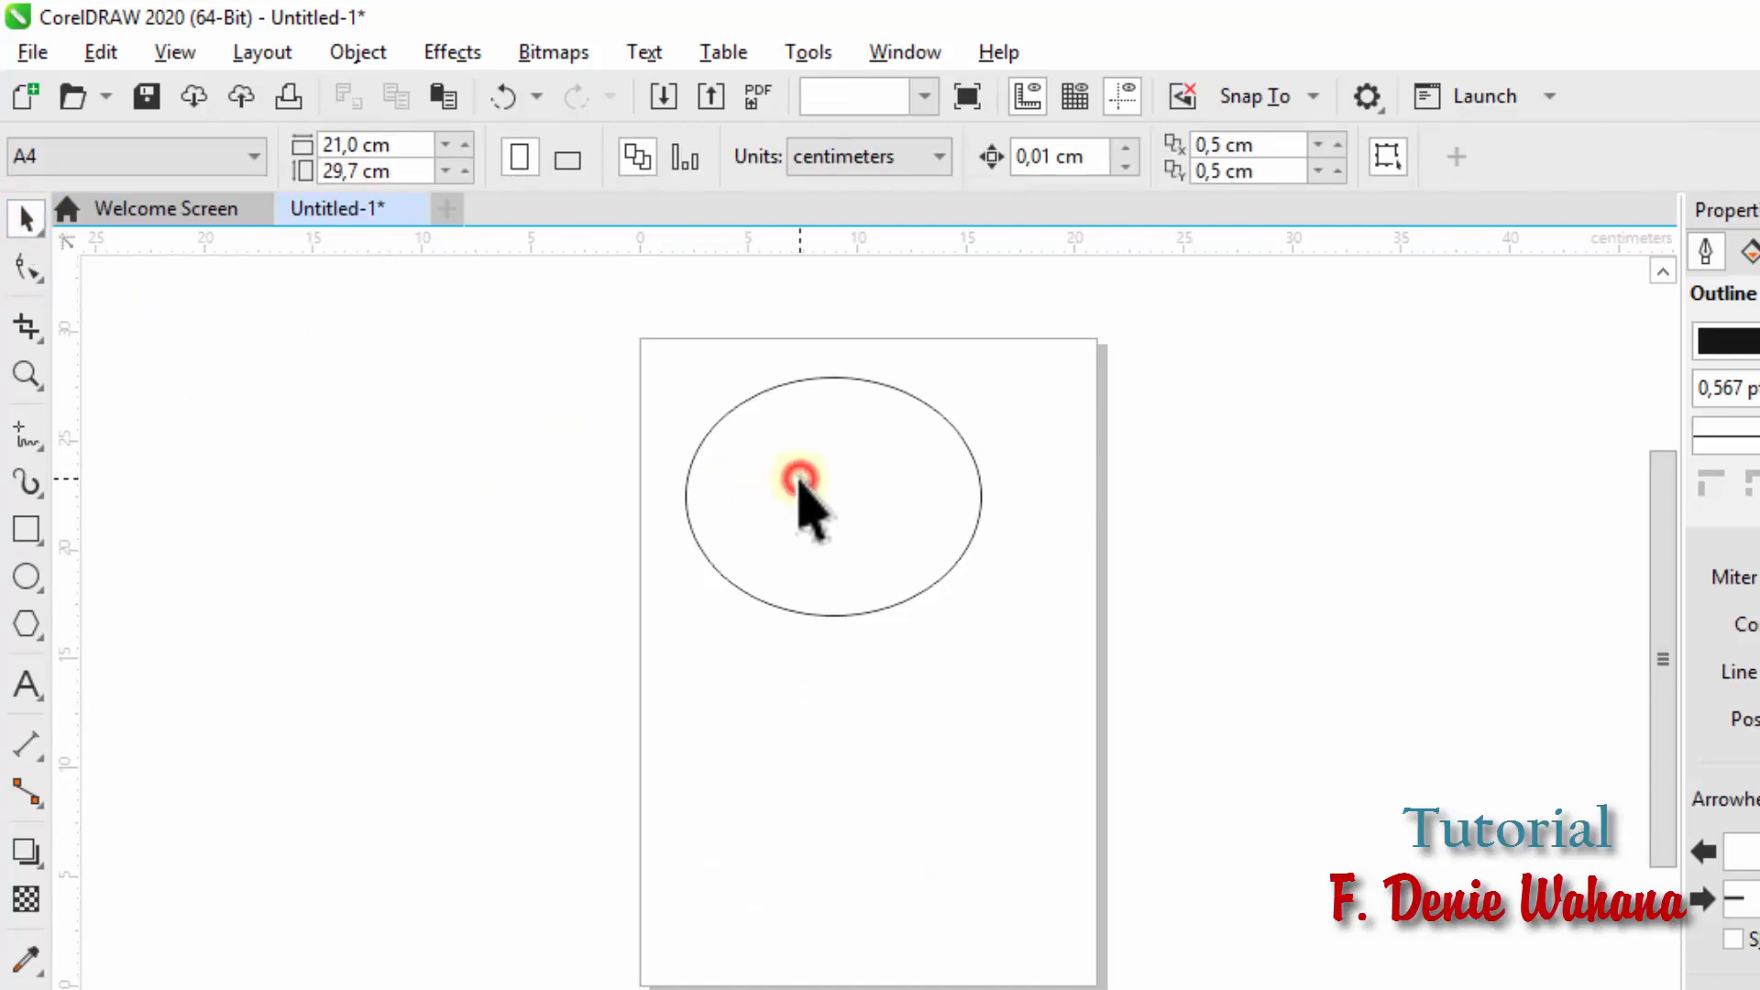
key("Delete")
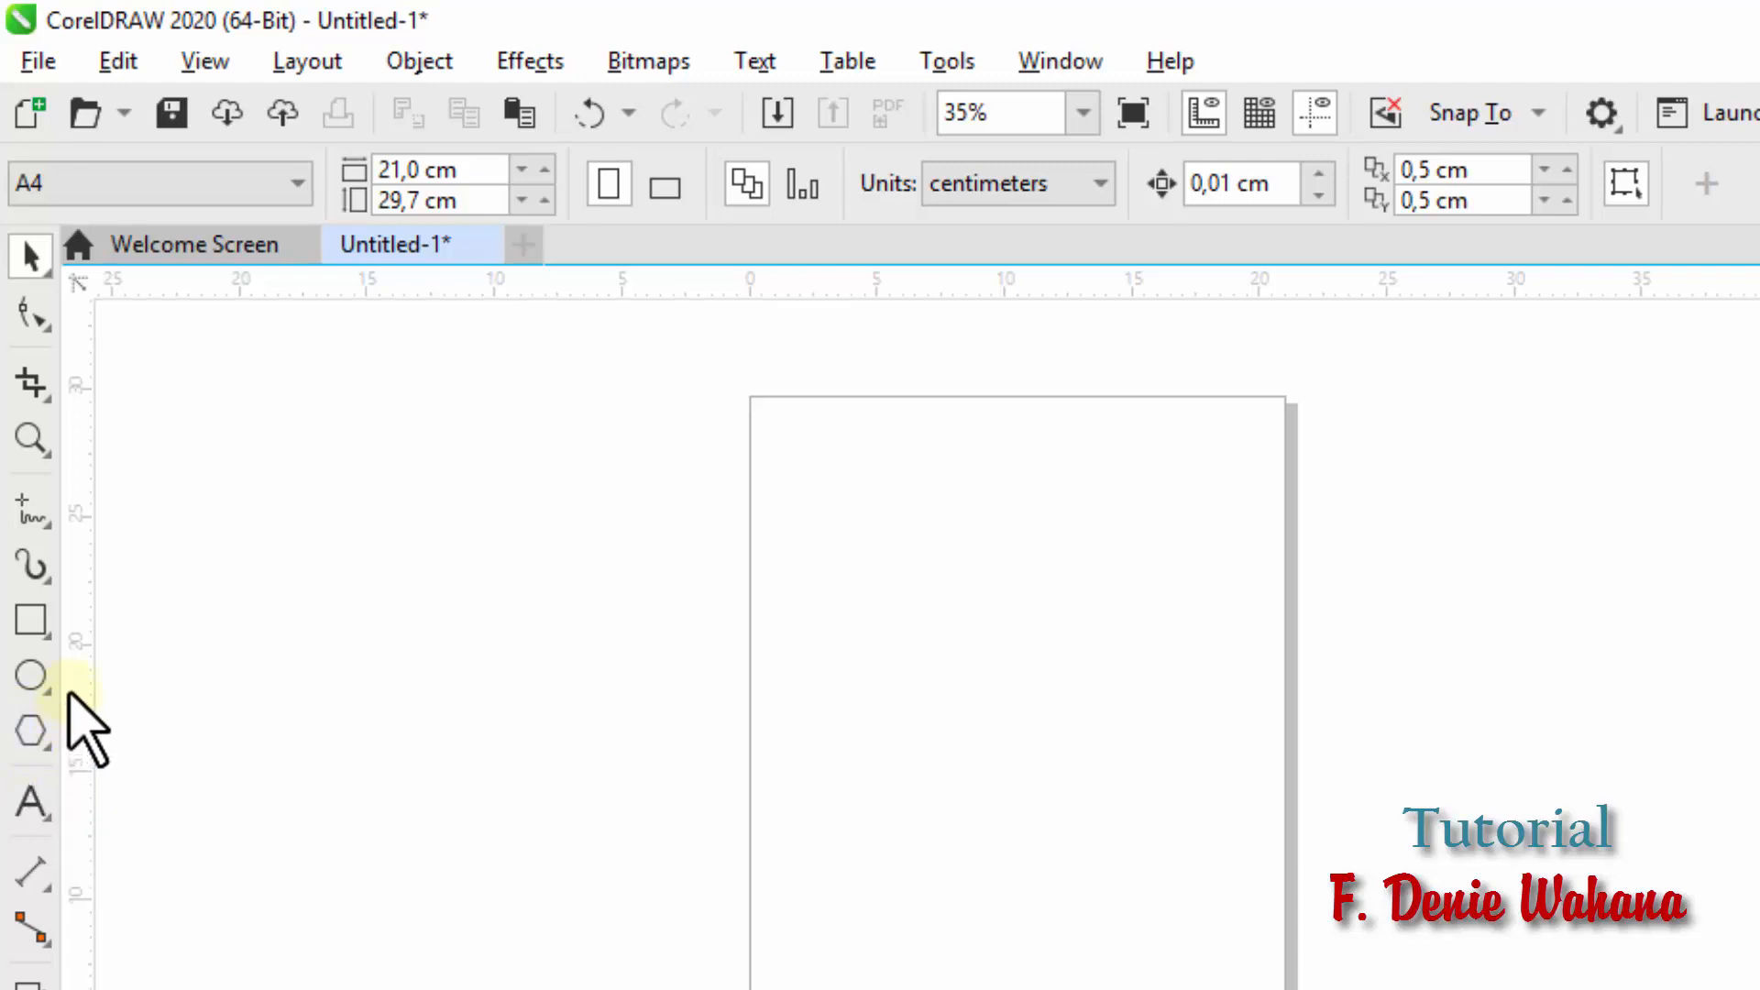
Step: Draw a five-sided polygon about 11.5 cm wide in the upper half of the page
left_click(44, 744)
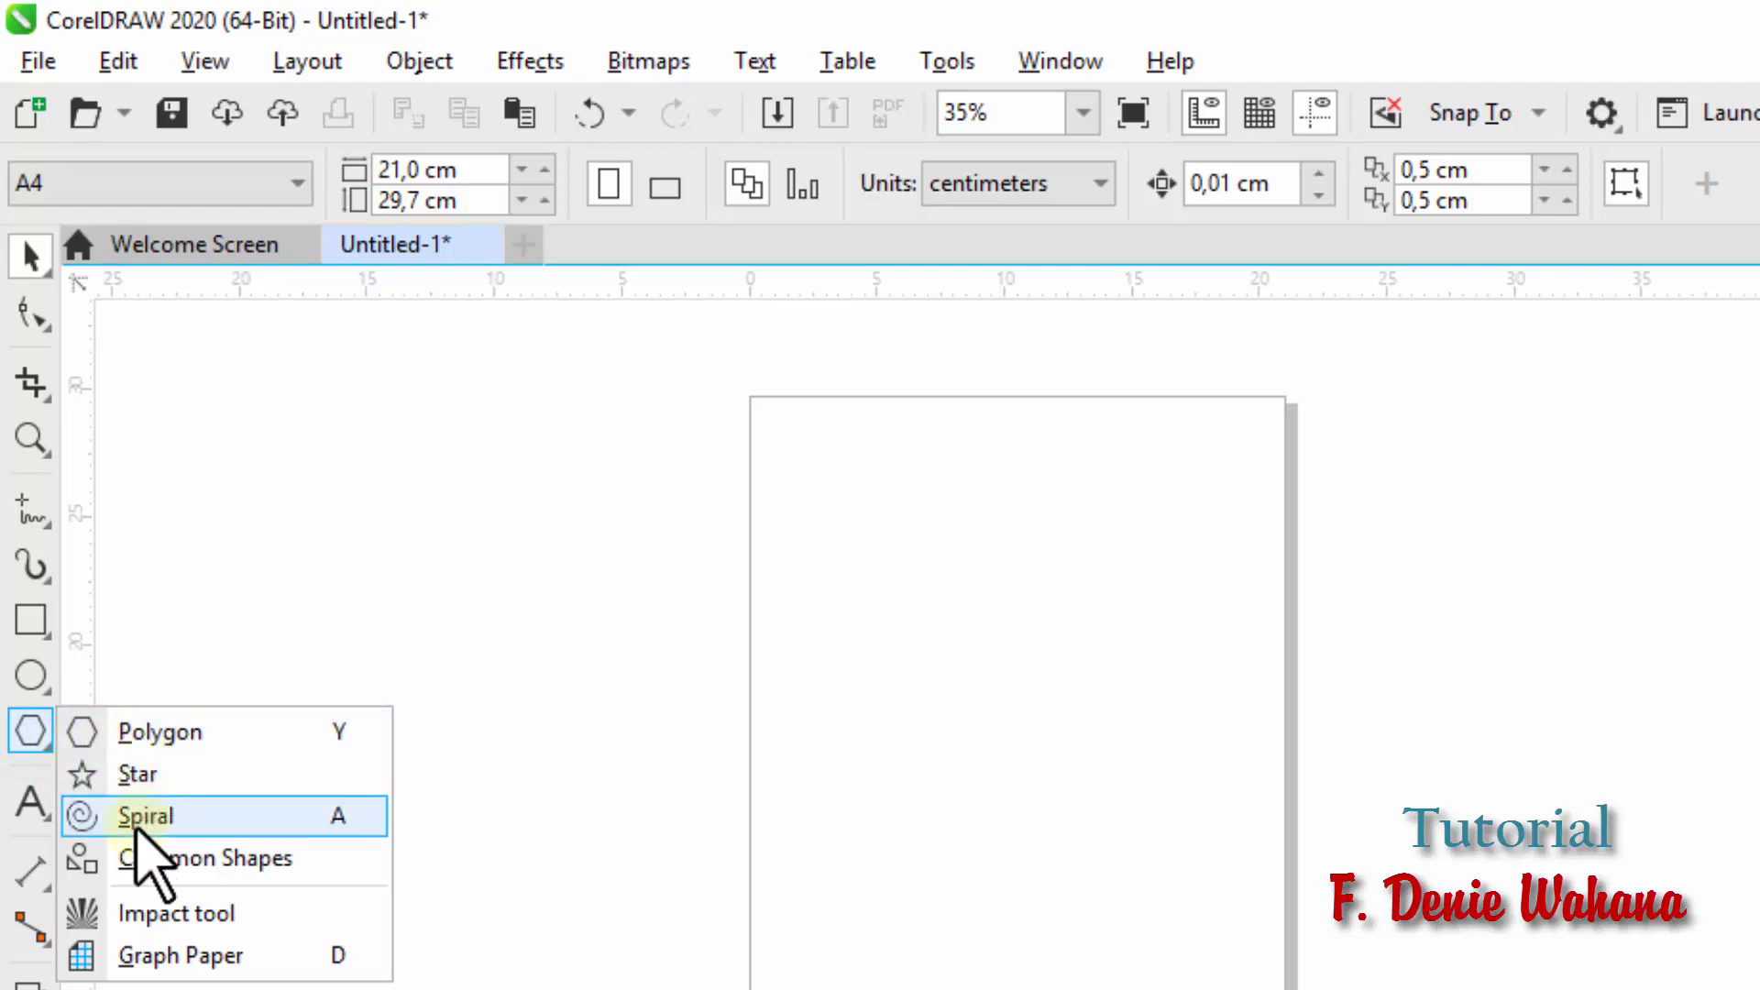
left_click(46, 744)
left_click(48, 748)
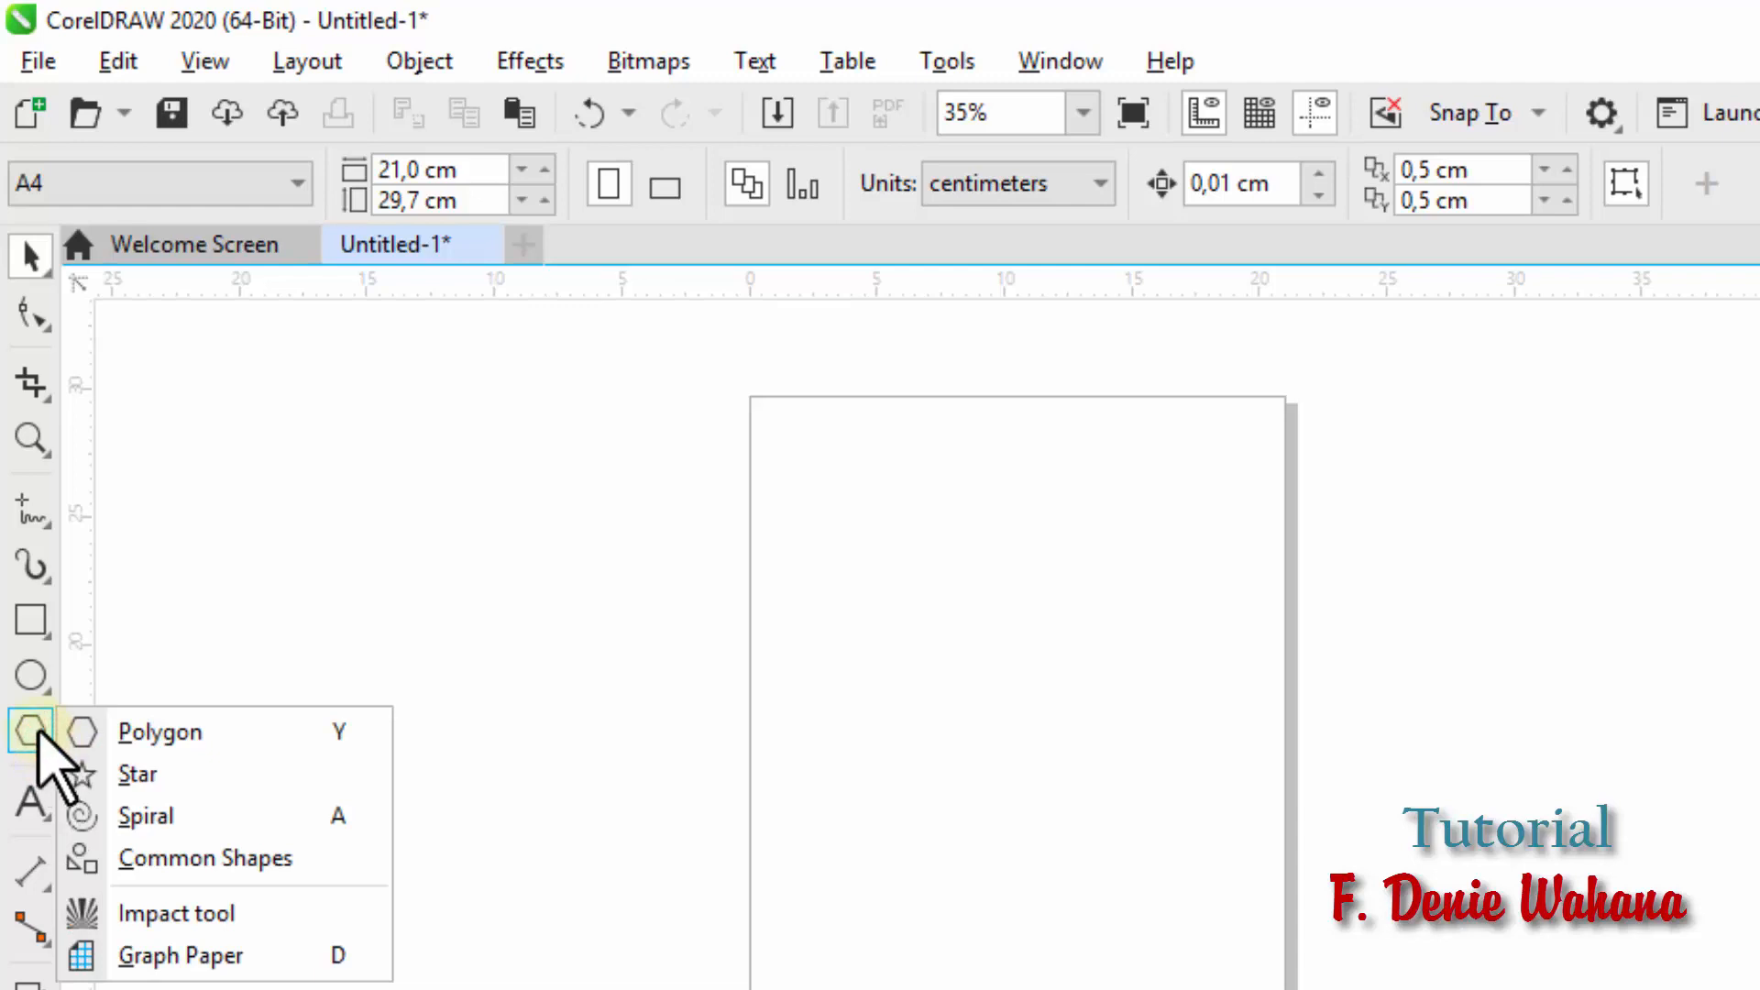
left_click(34, 734)
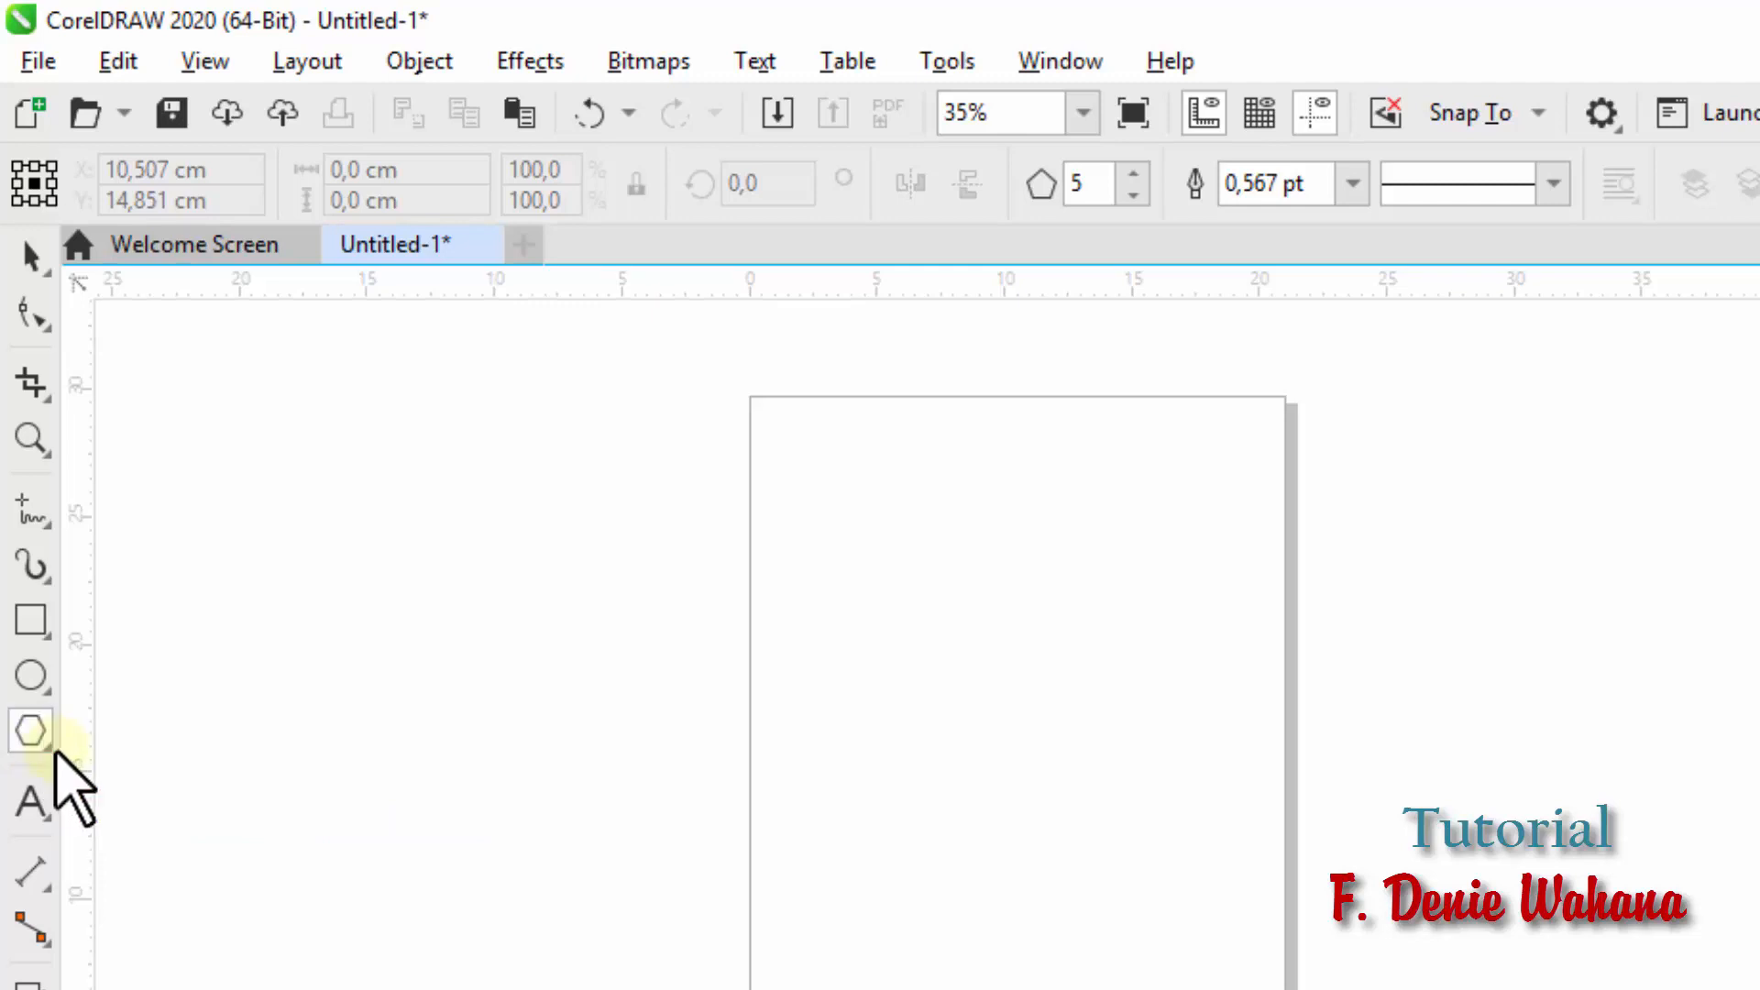
left_click(46, 747)
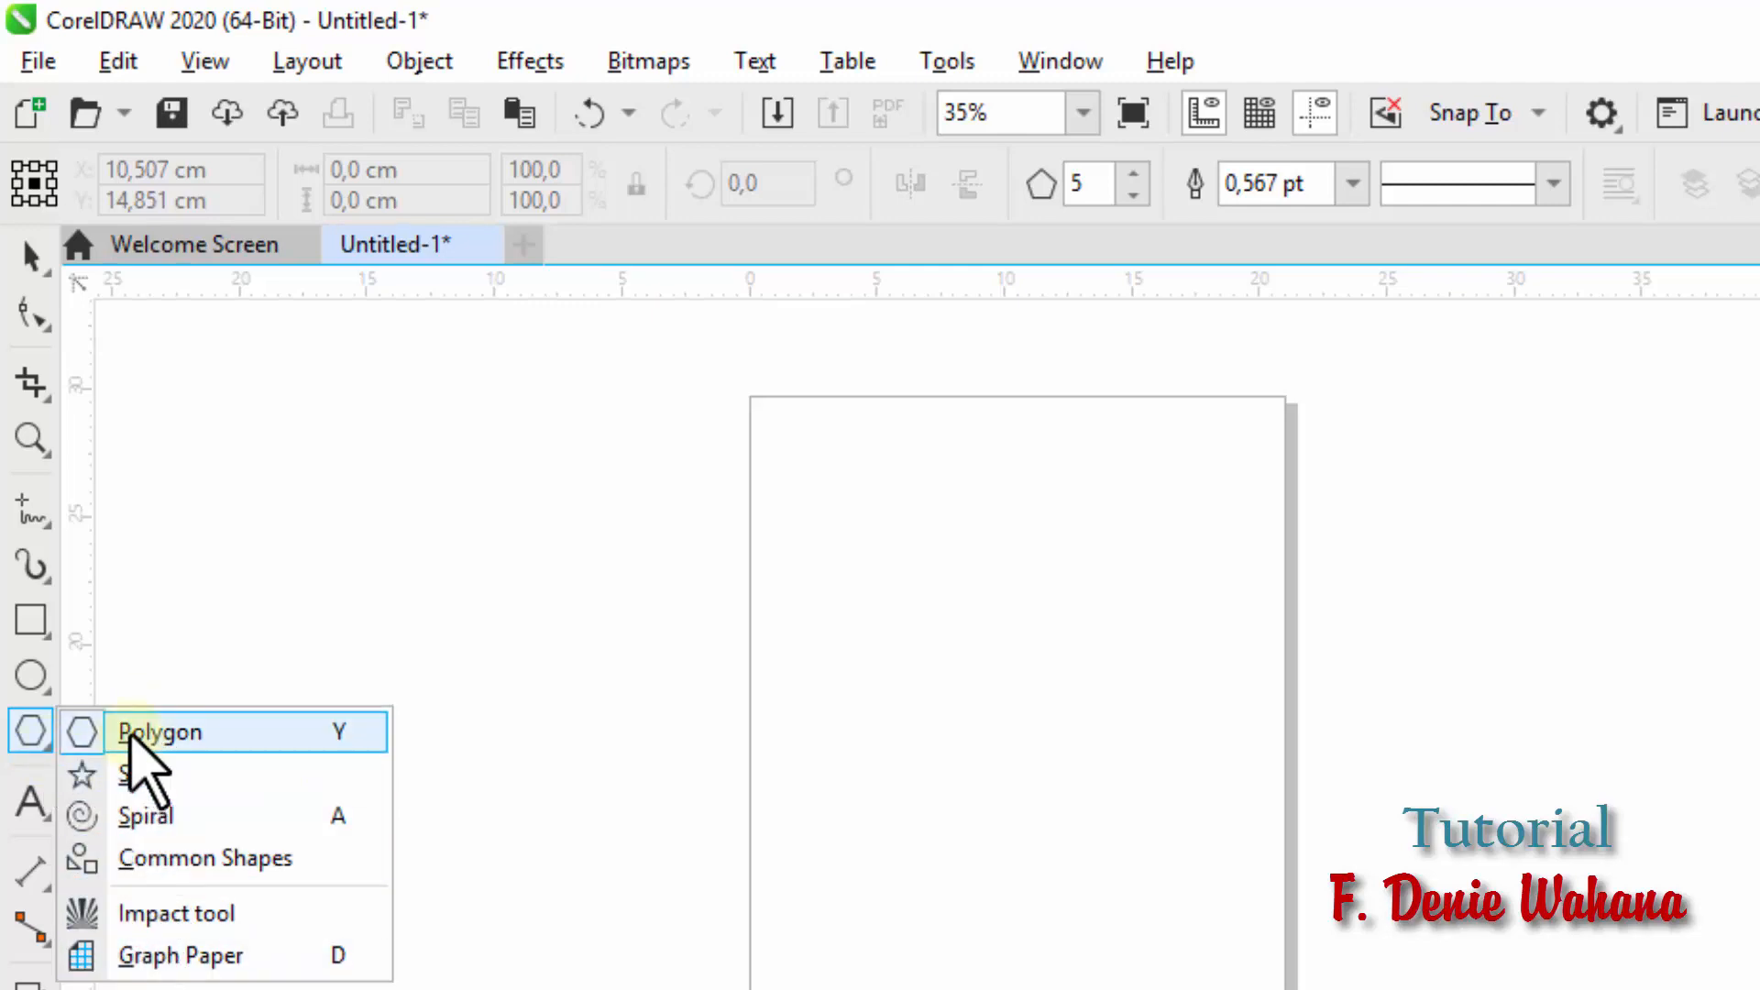
left_click(138, 732)
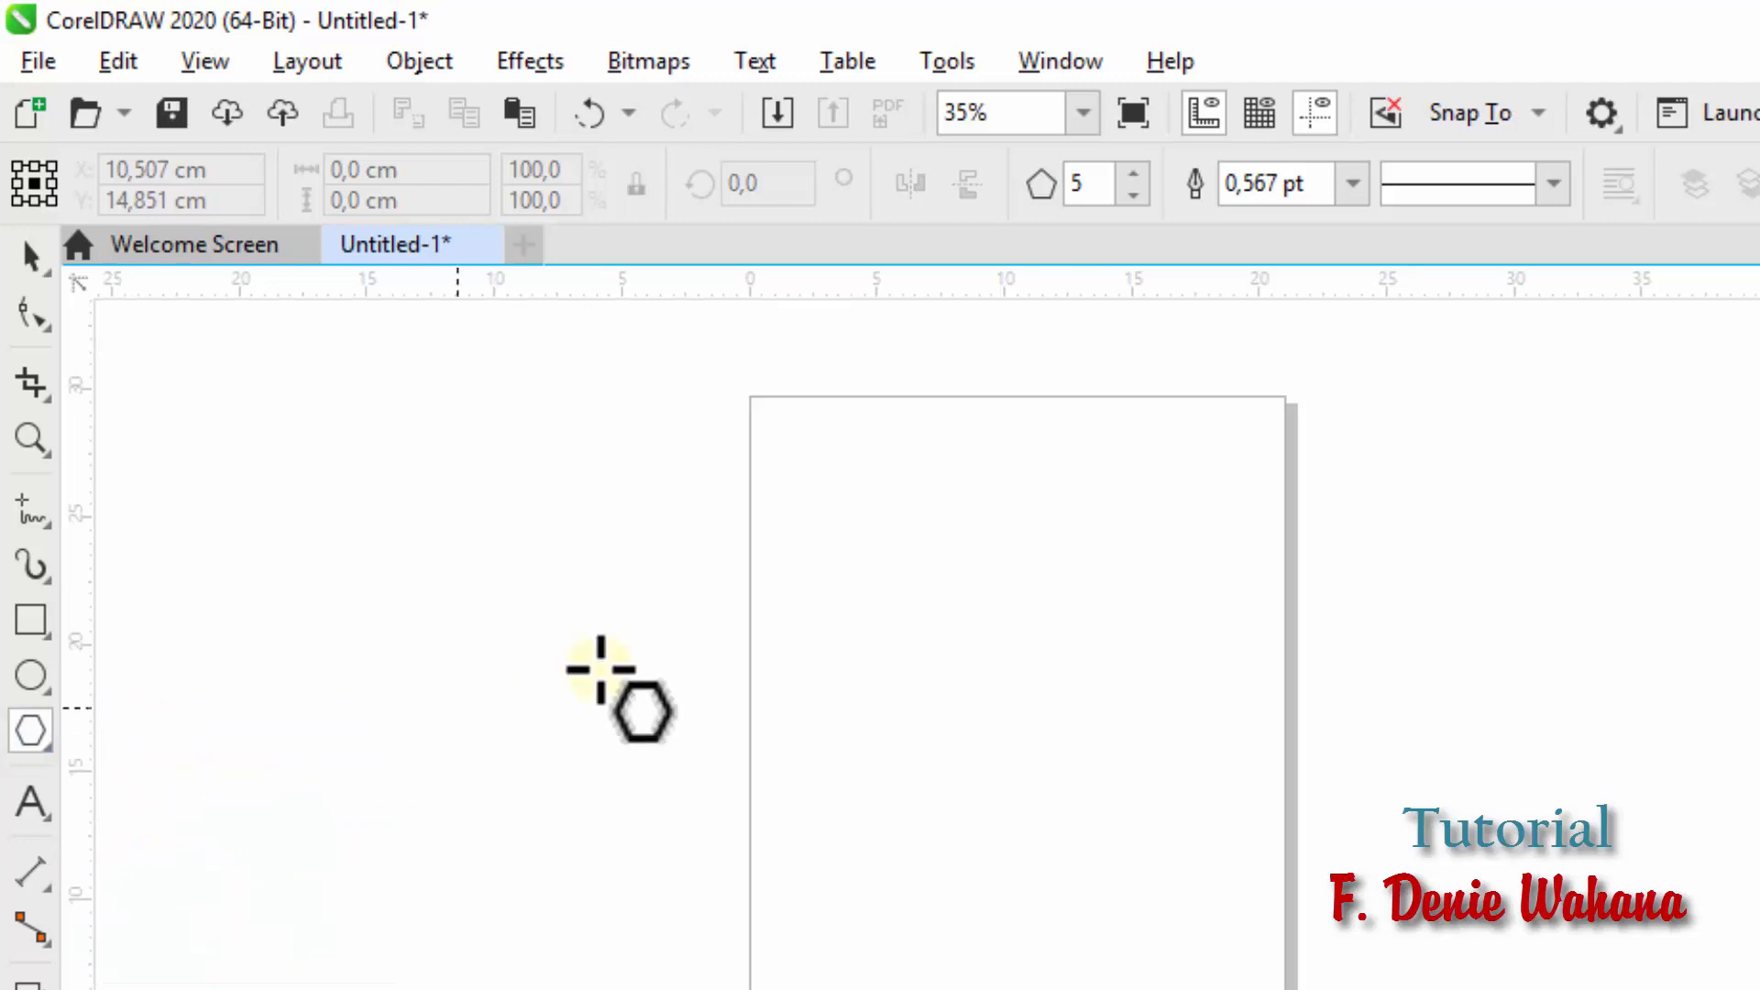
mouse_move(782, 470)
left_mouse_down()
mouse_move(839, 557)
mouse_move(1091, 768)
left_mouse_up()
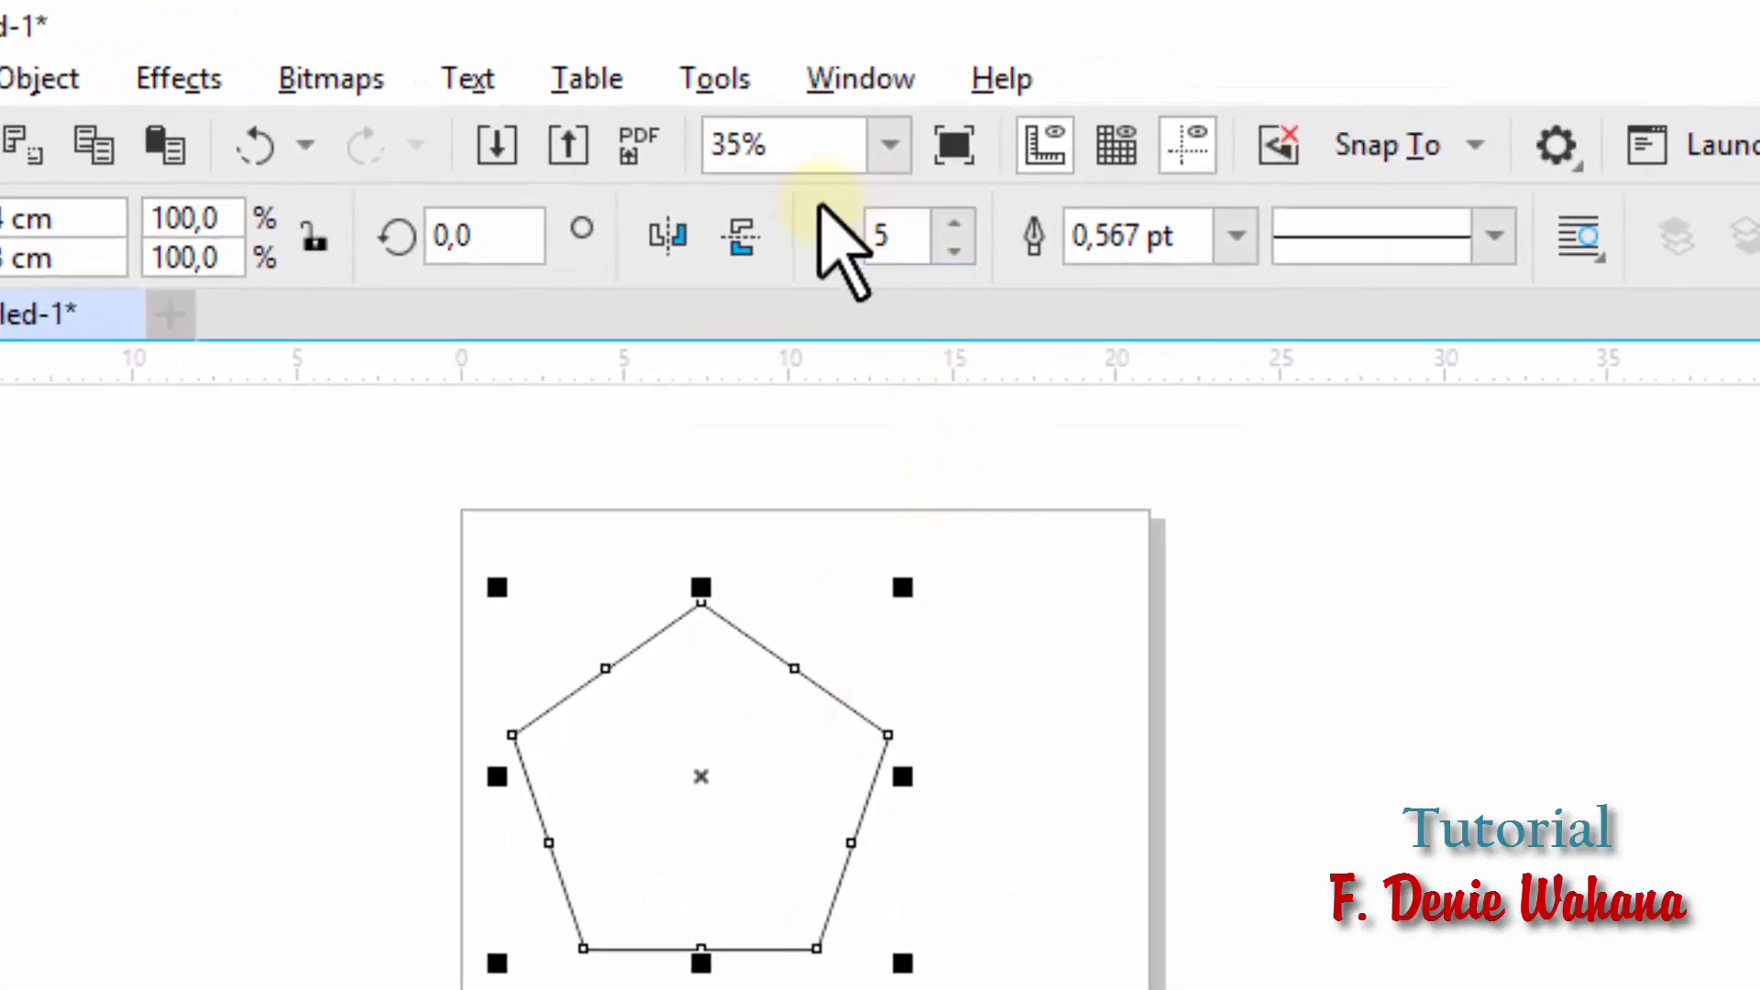
Step: Set the polygon's number of sides to 8
left_click(955, 225)
left_click(955, 225)
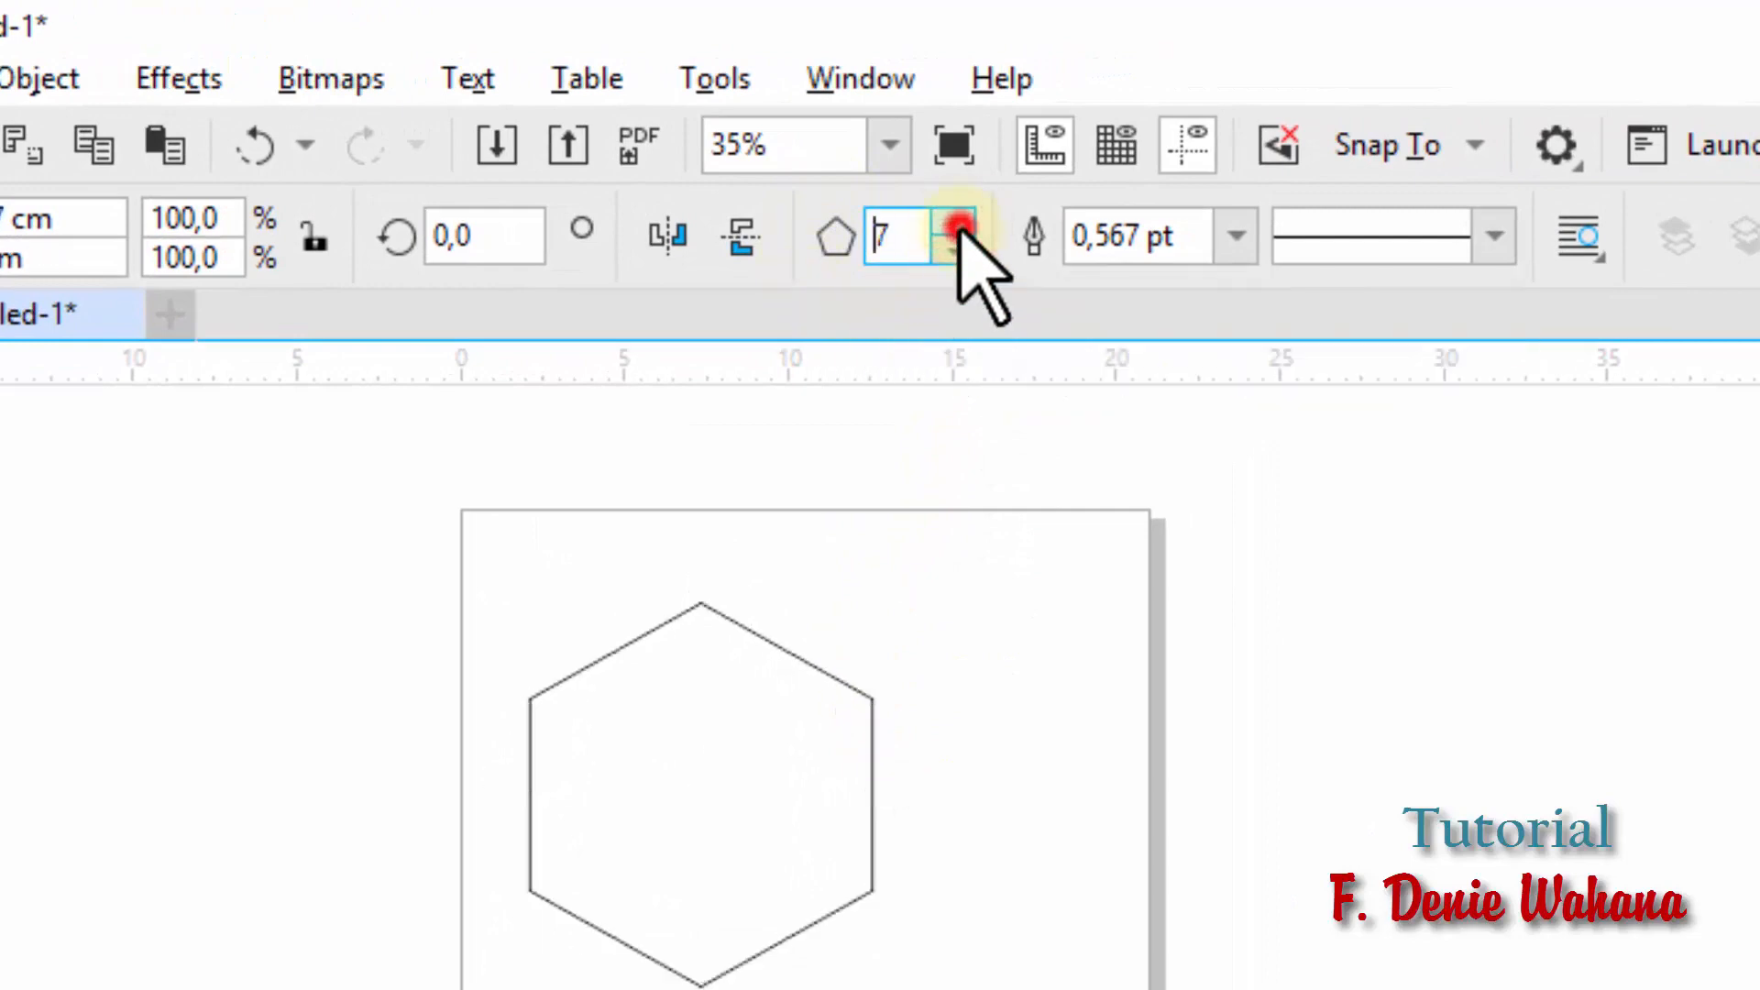
left_click(956, 225)
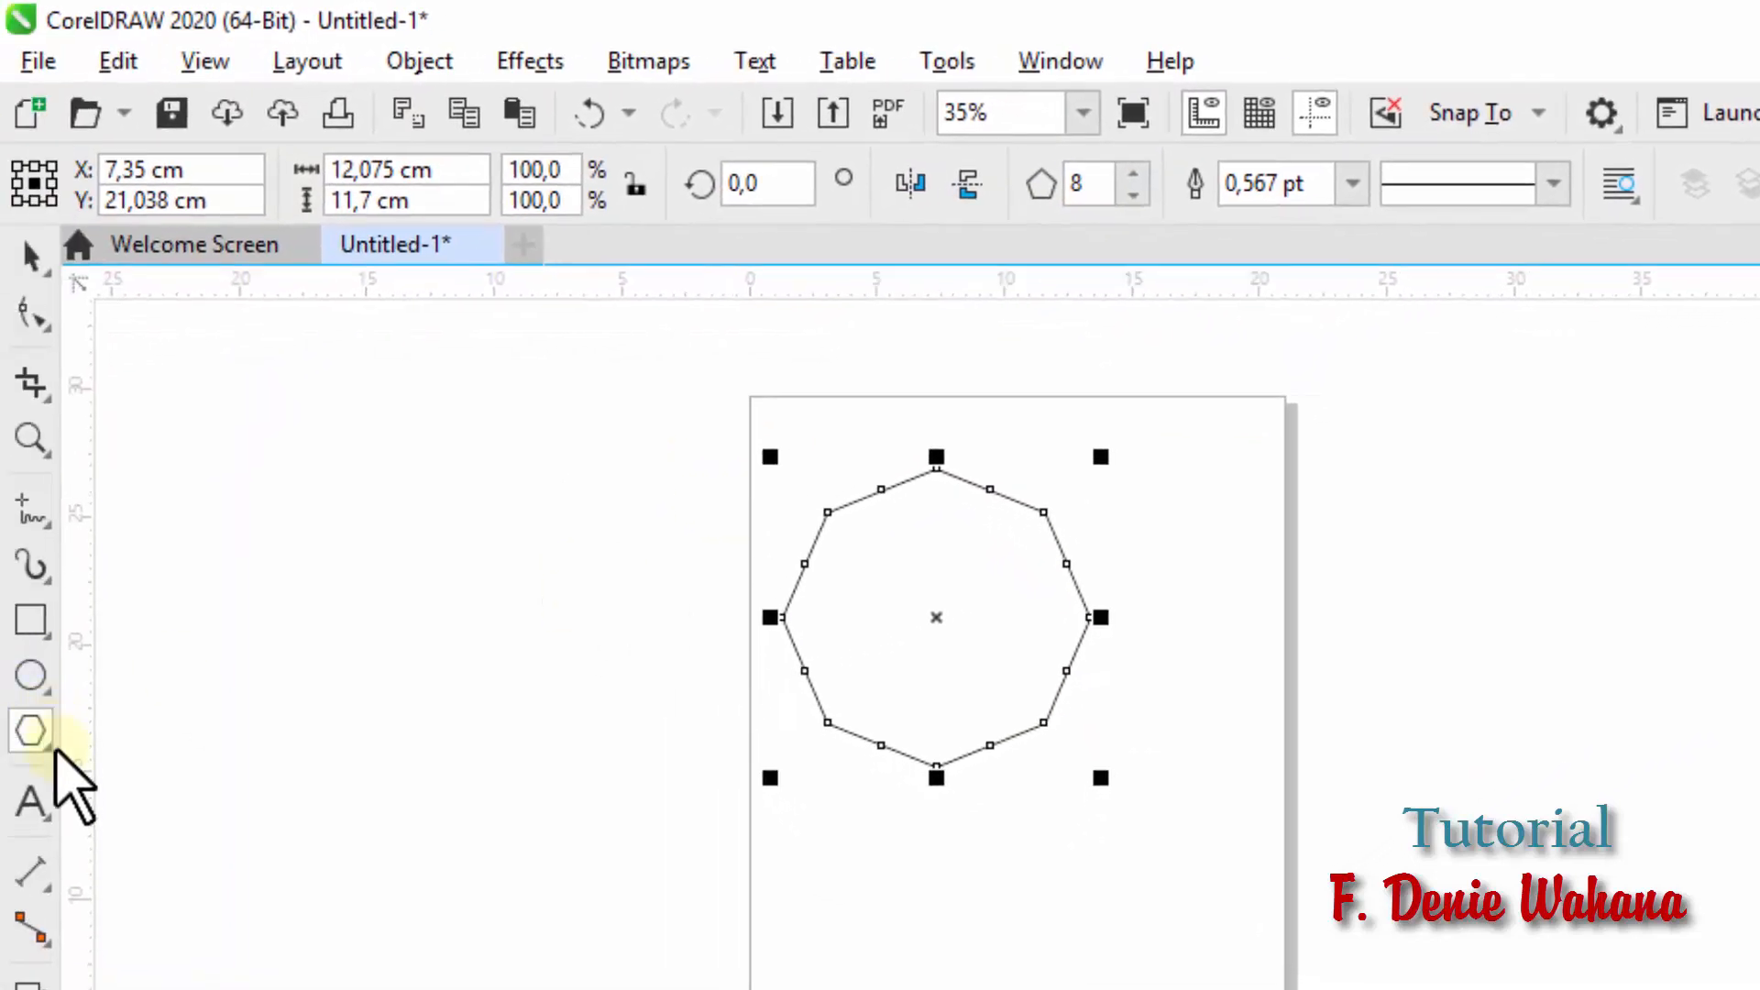
Step: Draw a symmetrical spiral with 4 revolutions, about 12.6 cm wide, below the octagon
left_click(39, 746)
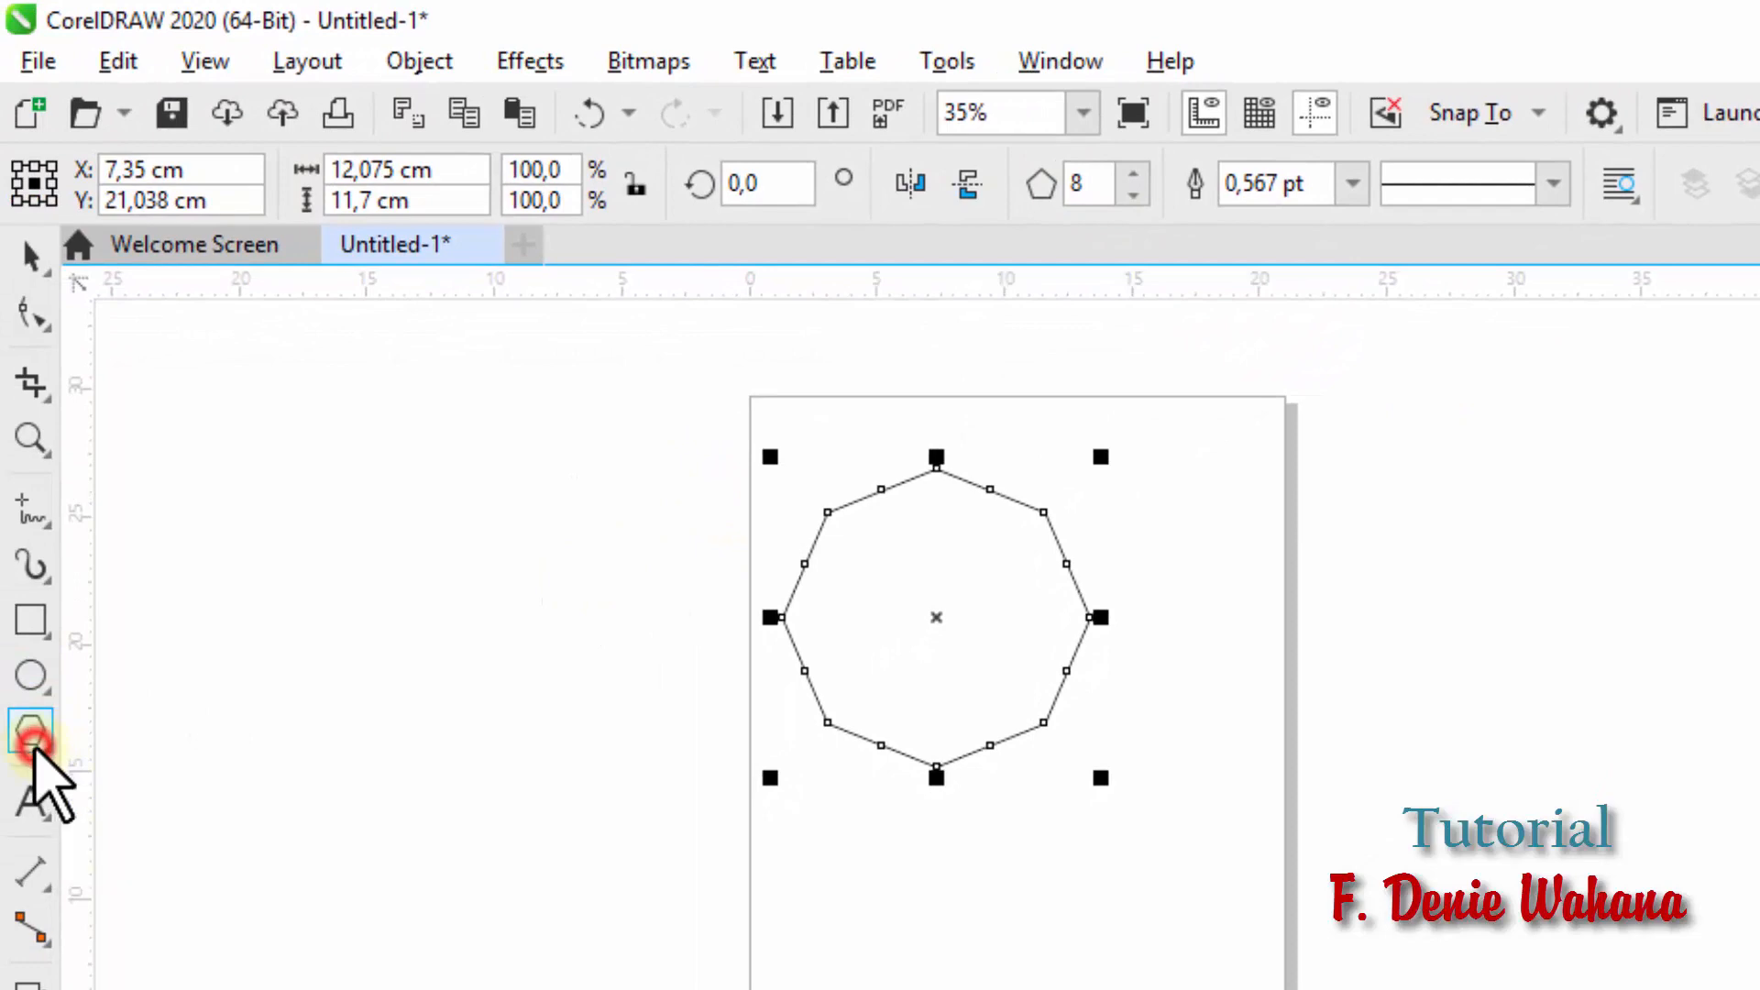
left_click(46, 750)
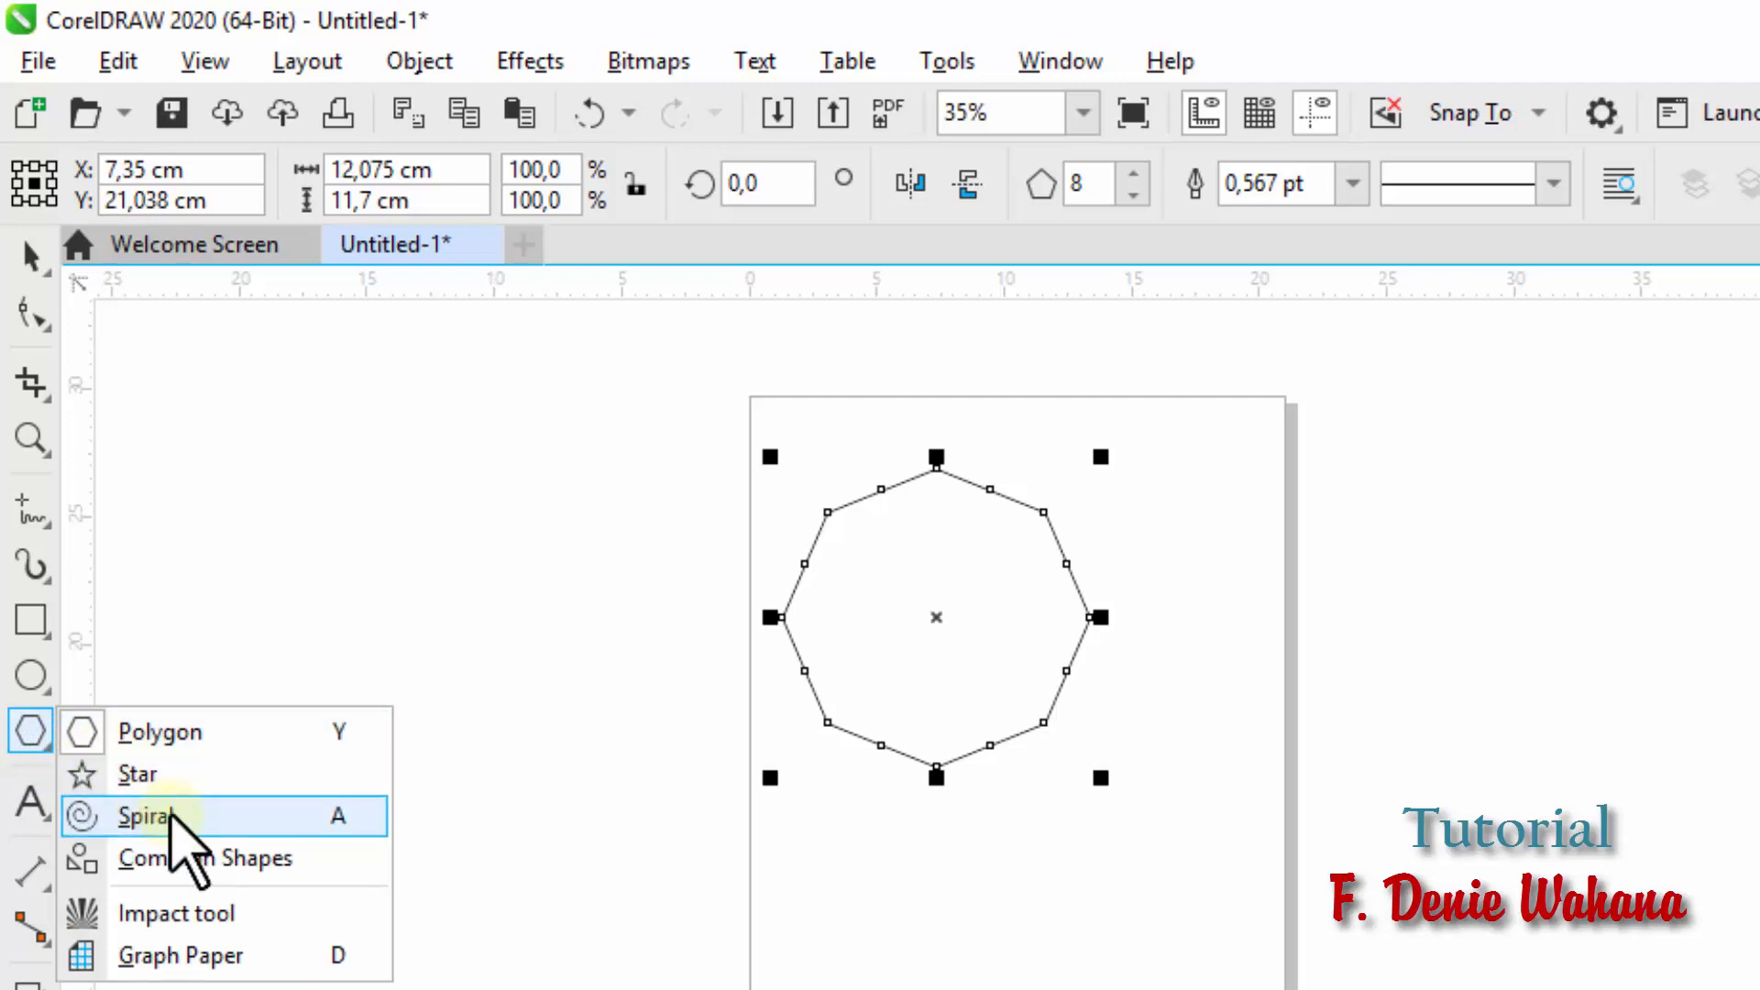
left_click(167, 815)
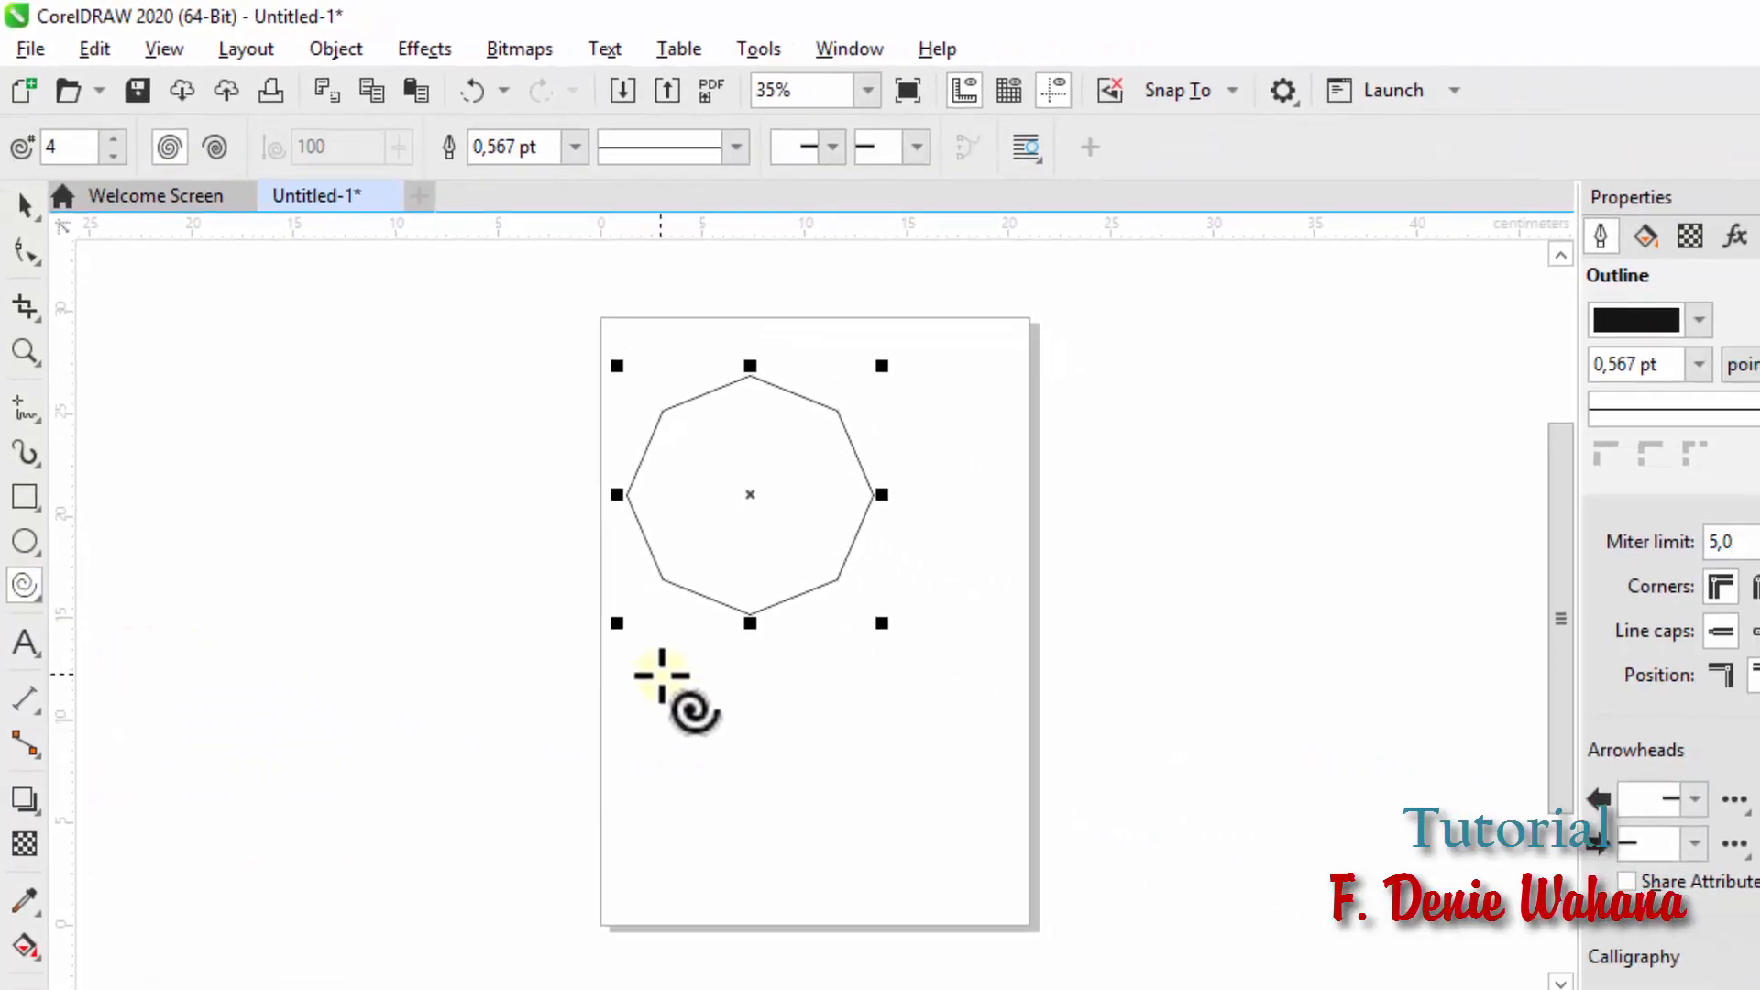
left_click_drag(662, 675, 919, 887)
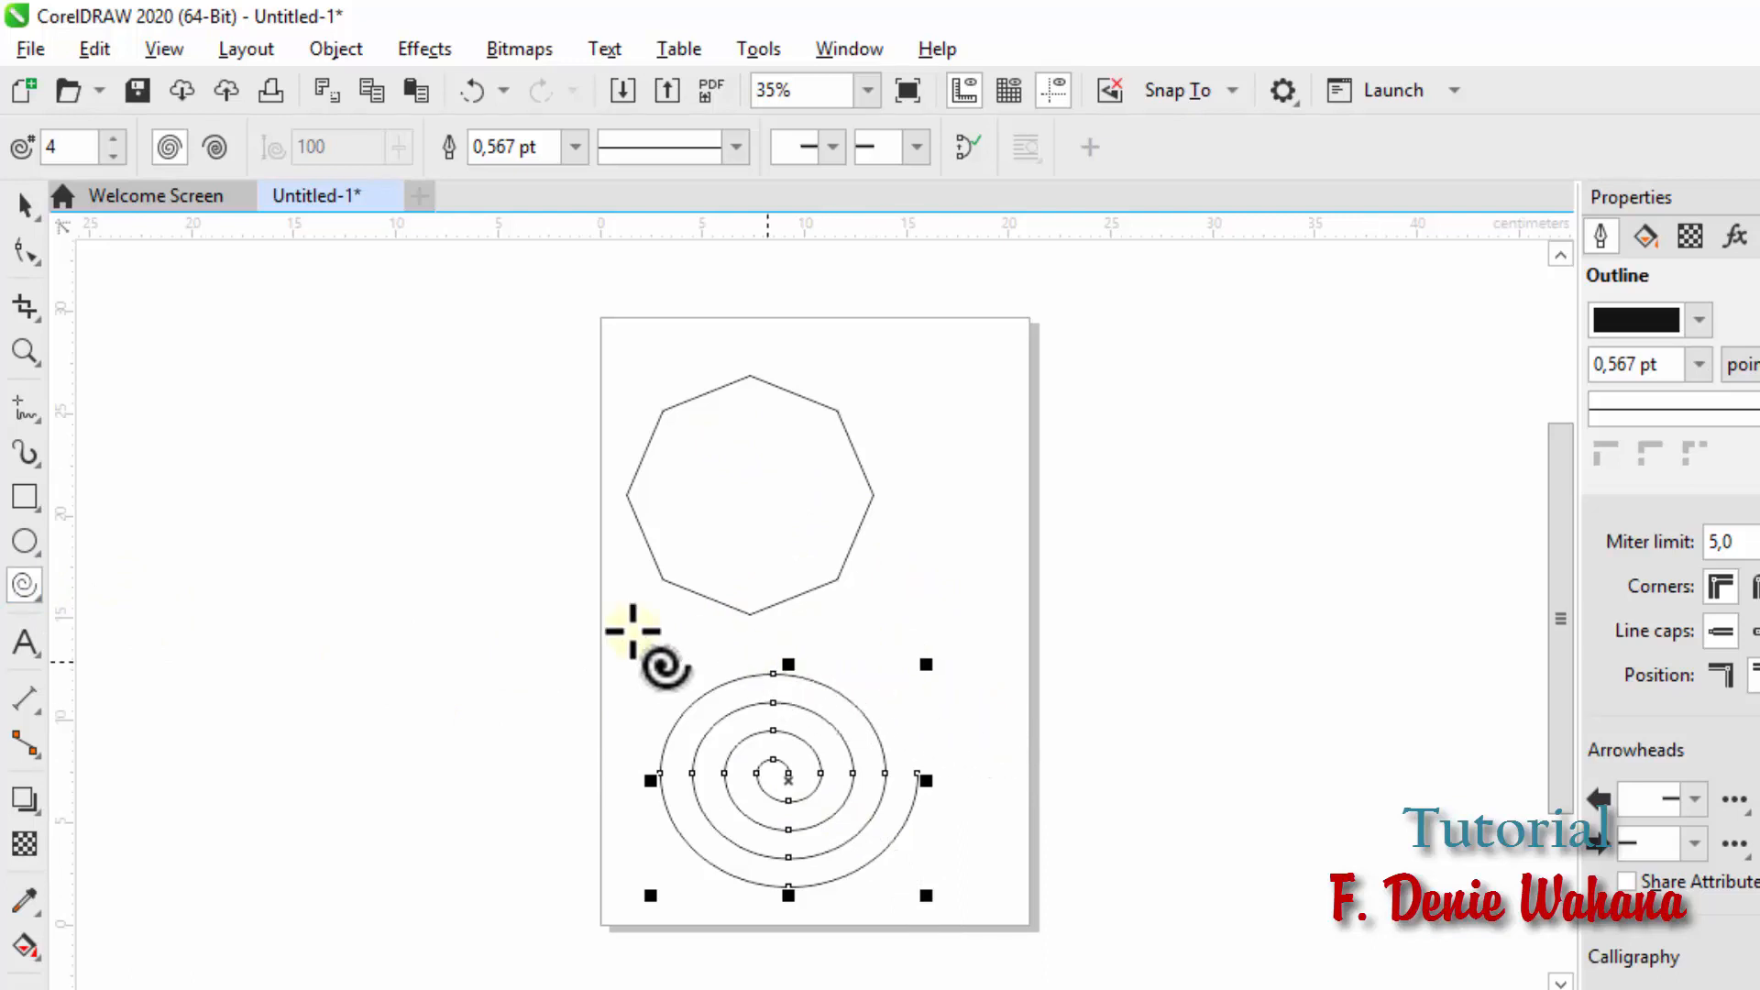
Step: Draw a graph paper grid with 4 columns and 3 rows, about 20.7 by 13.1 cm, overlapping the page's right edge beside the octagon
left_click(36, 602)
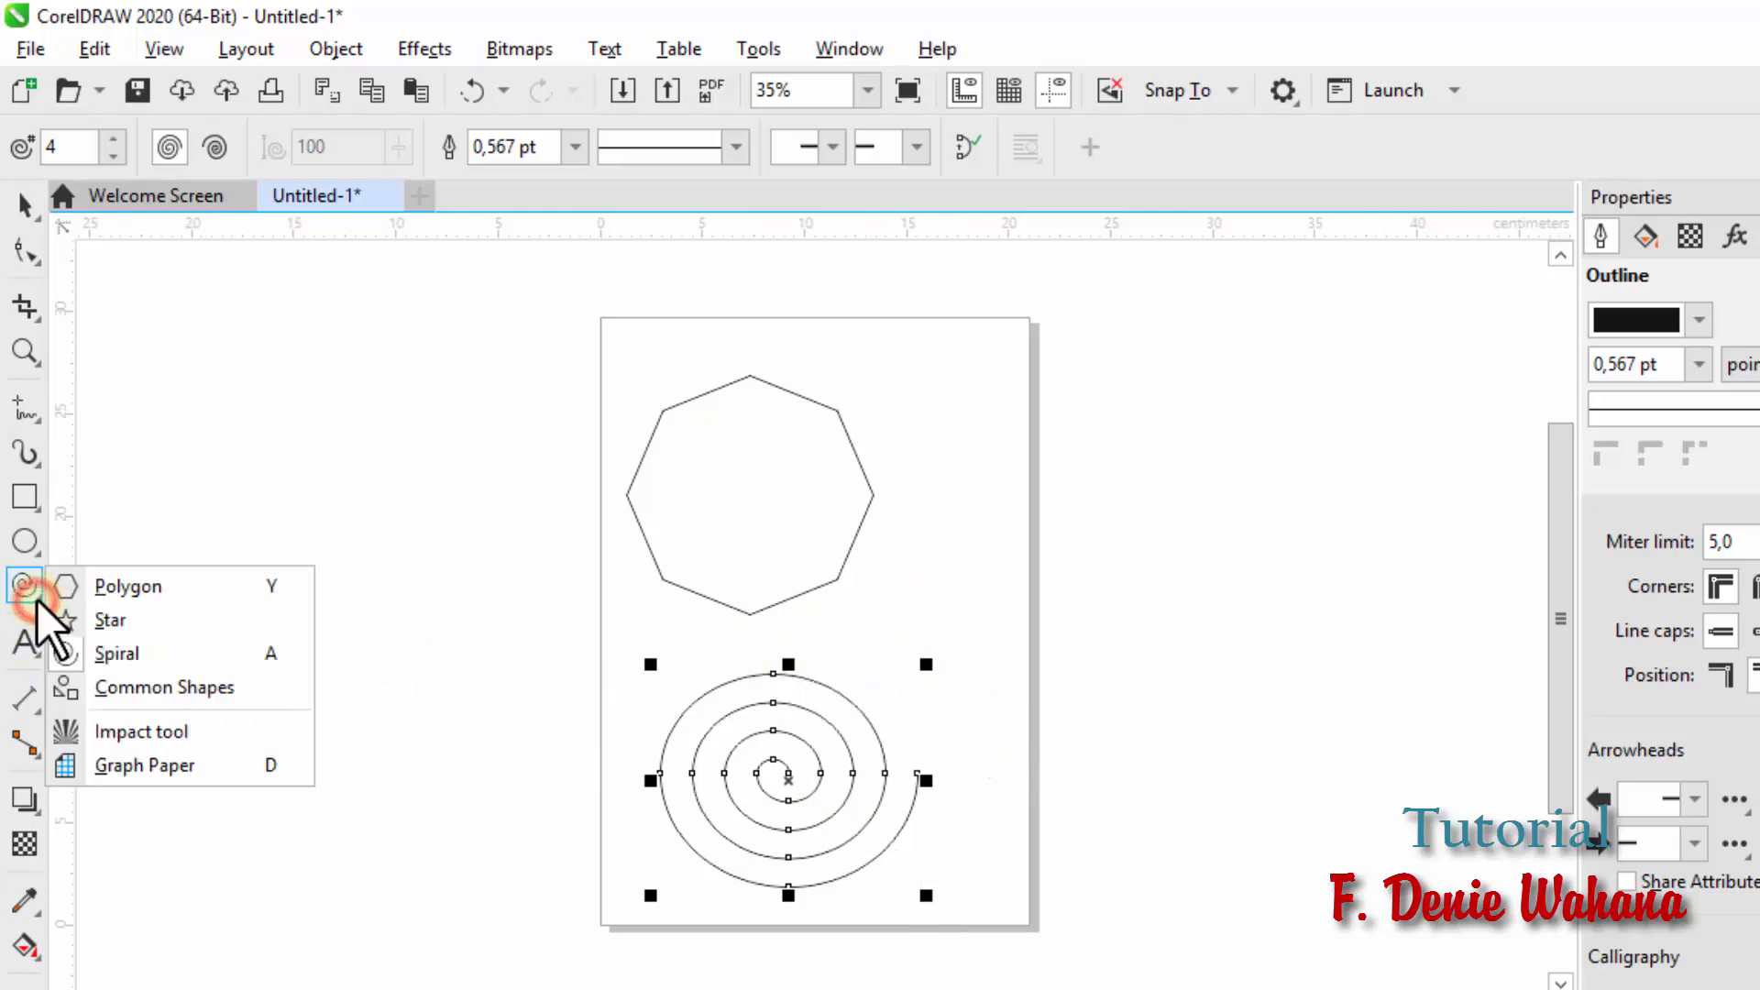
left_click(123, 768)
left_click_drag(872, 365, 1289, 626)
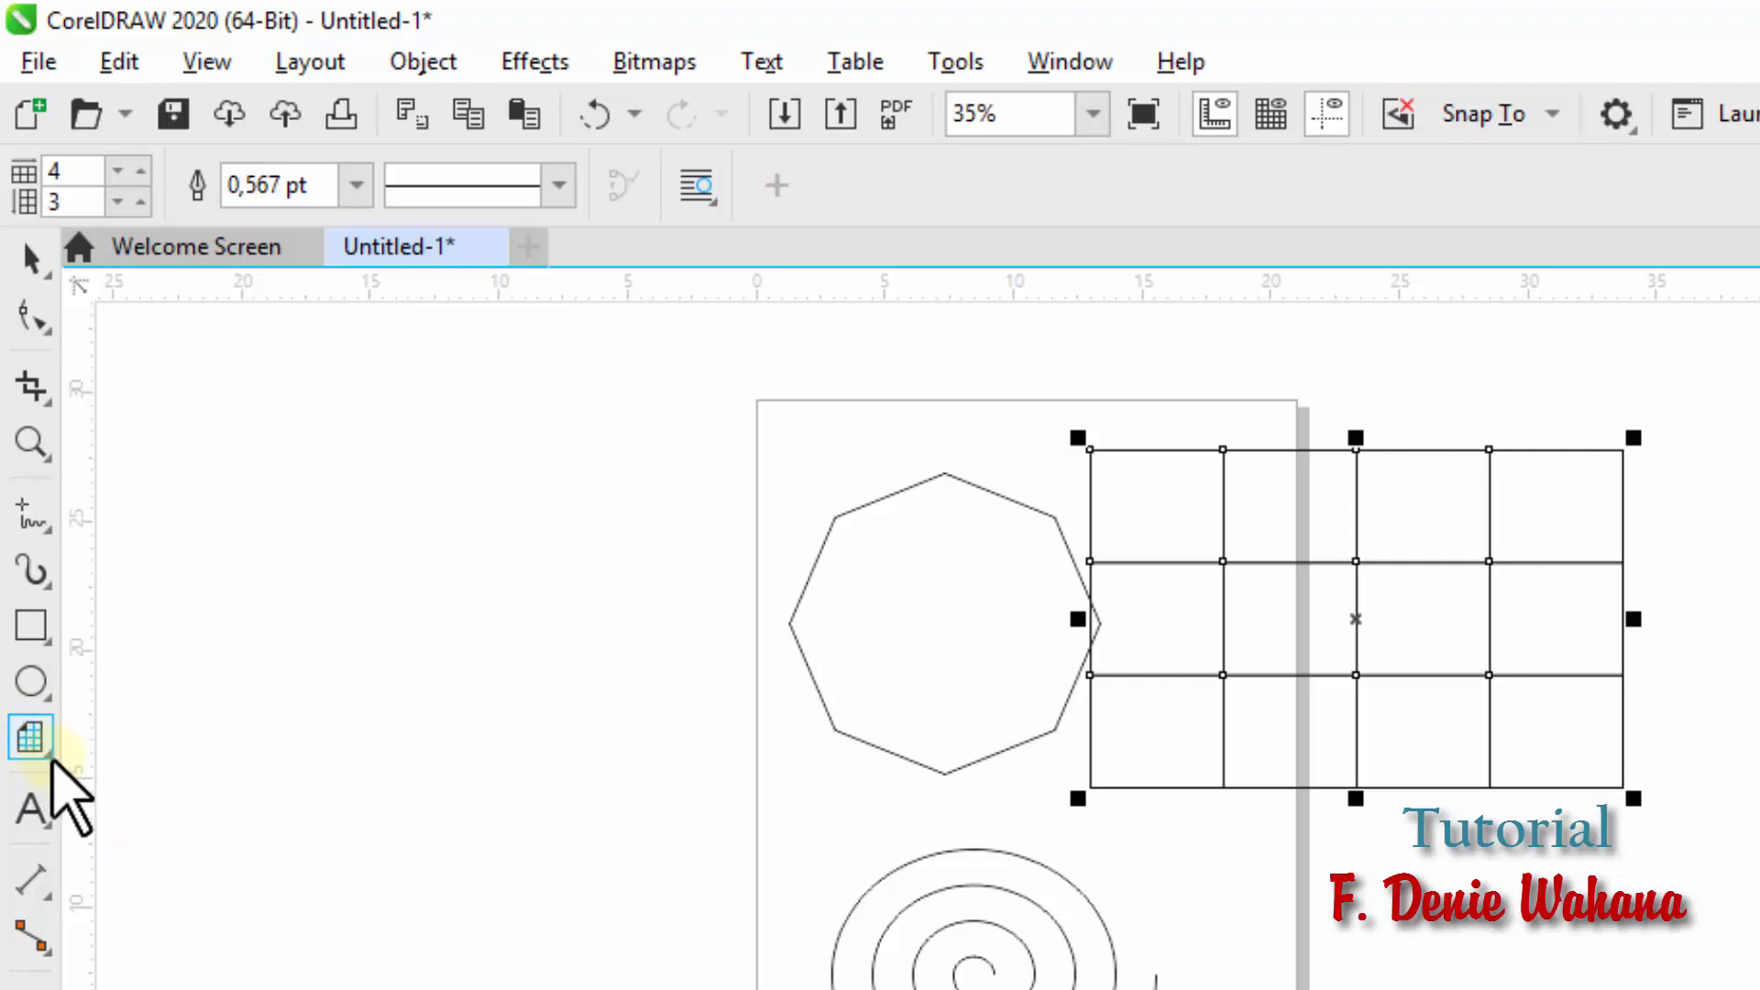
Step: Delete the graph paper grid, the octagon and the spiral to empty the page
left_click(52, 756)
left_click(137, 734)
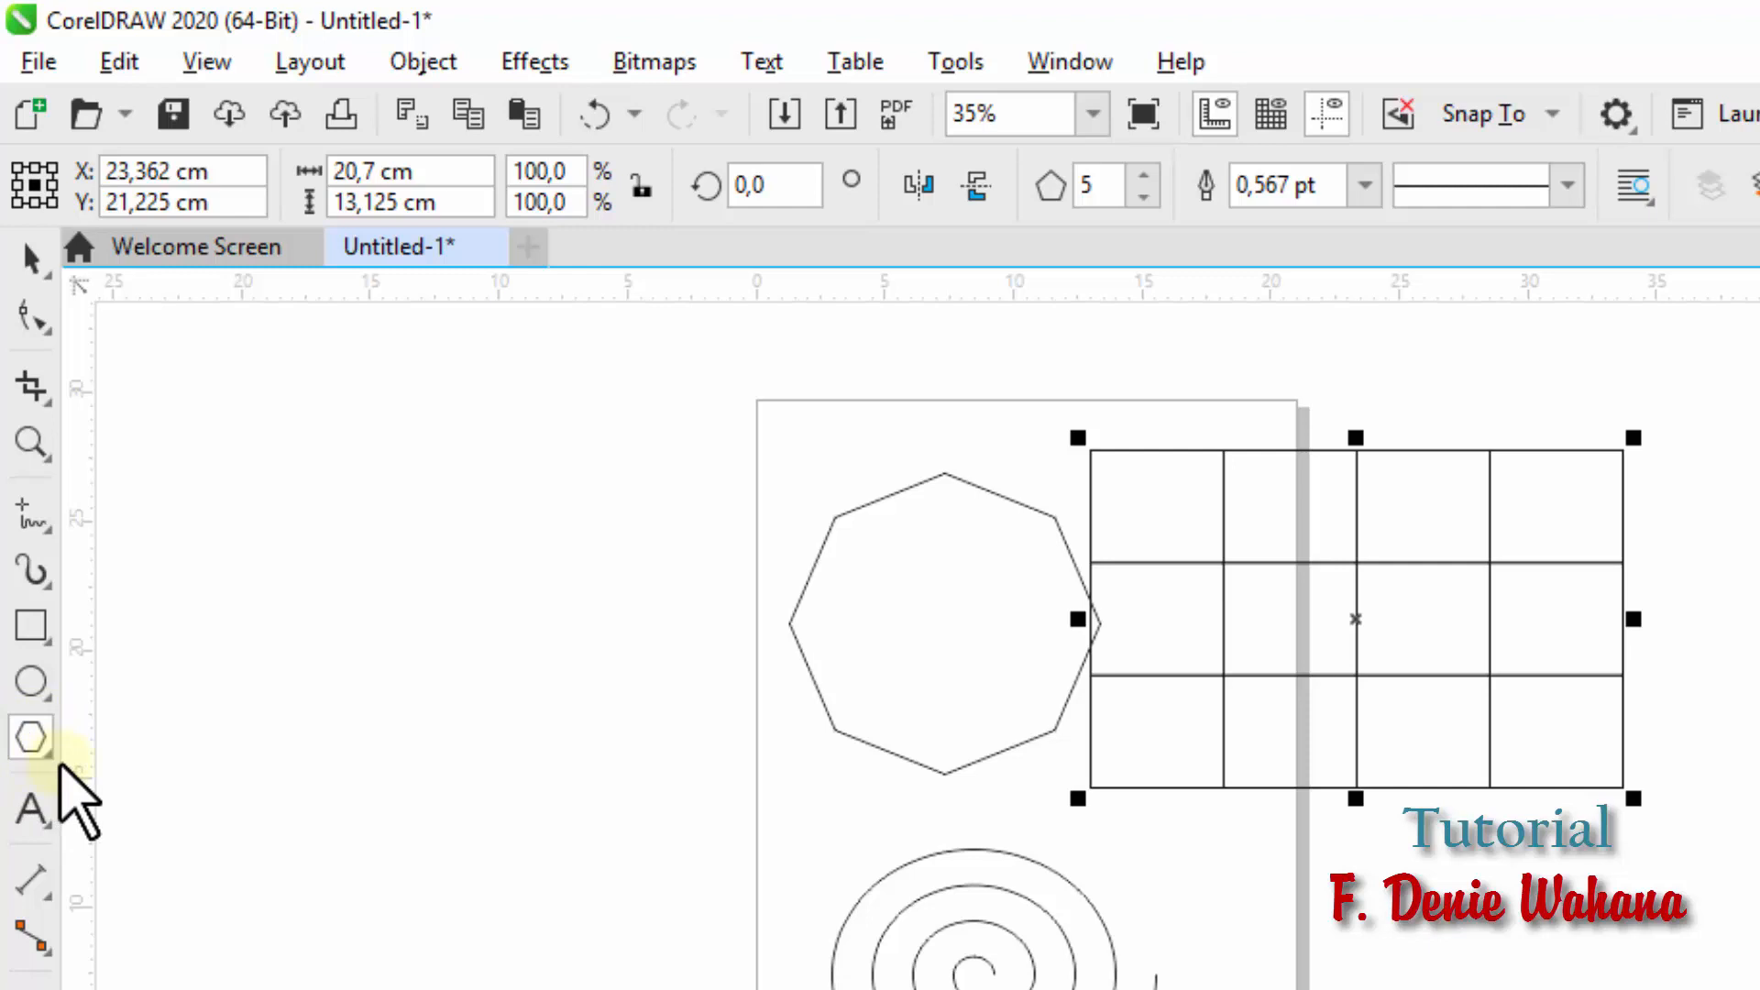
left_click(31, 259)
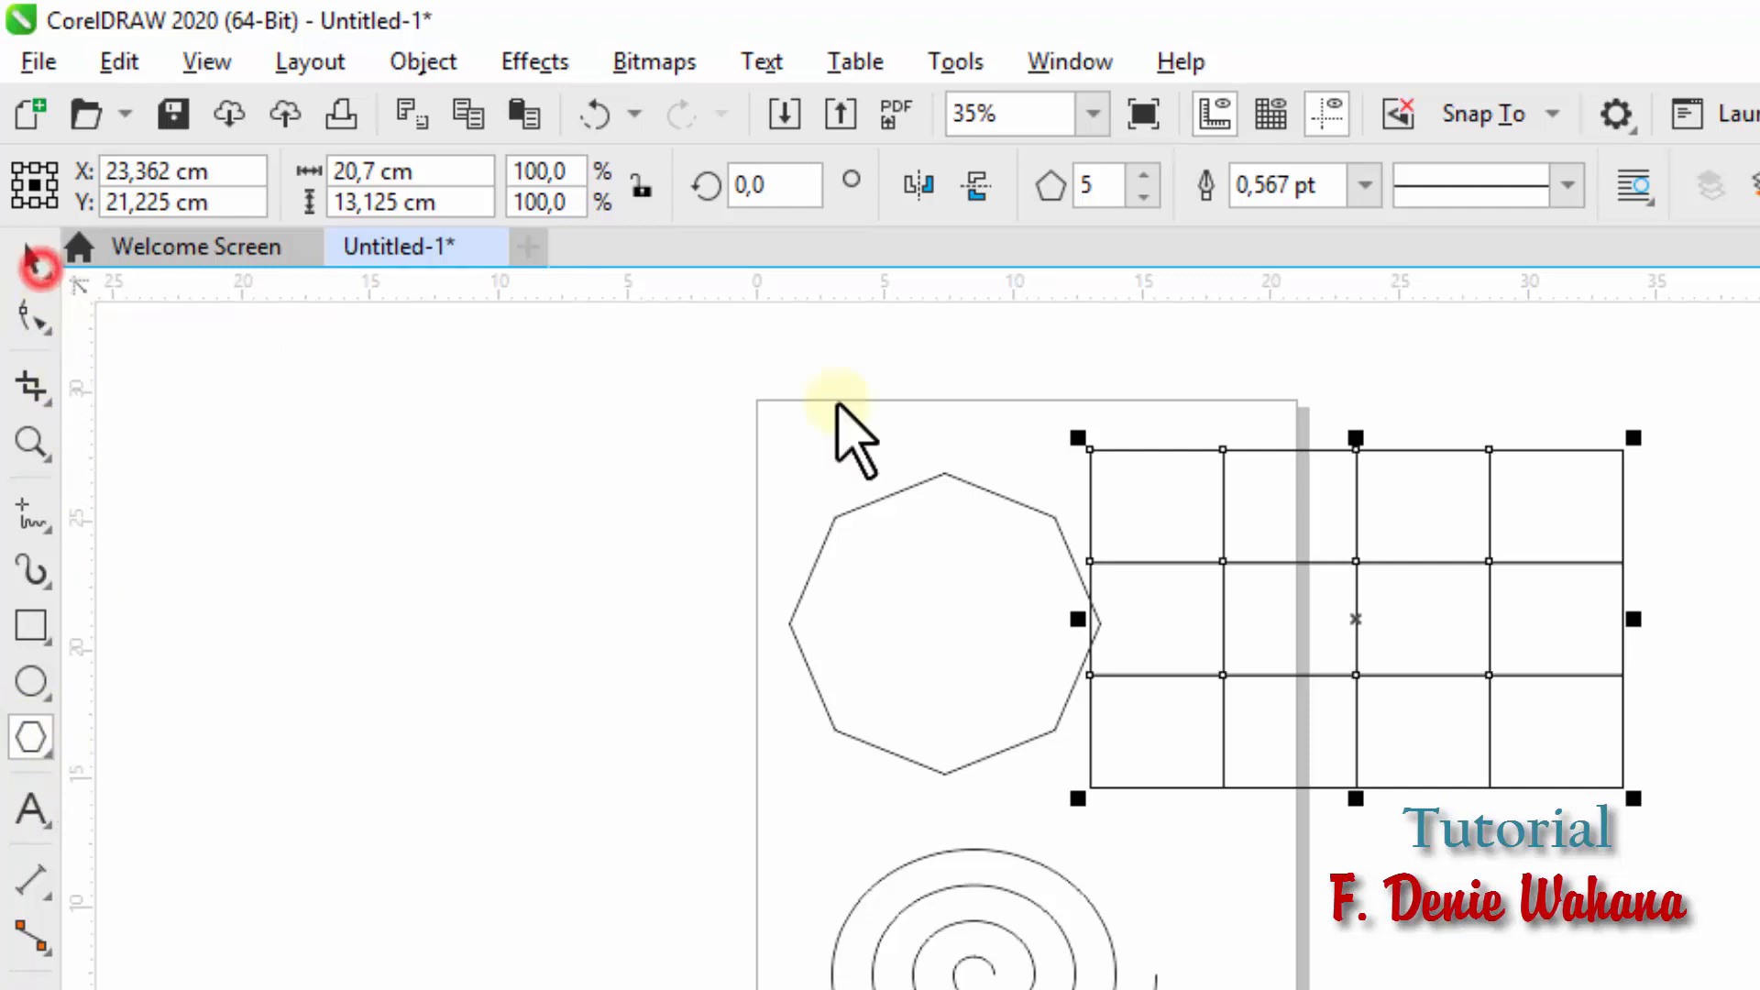
key("Delete")
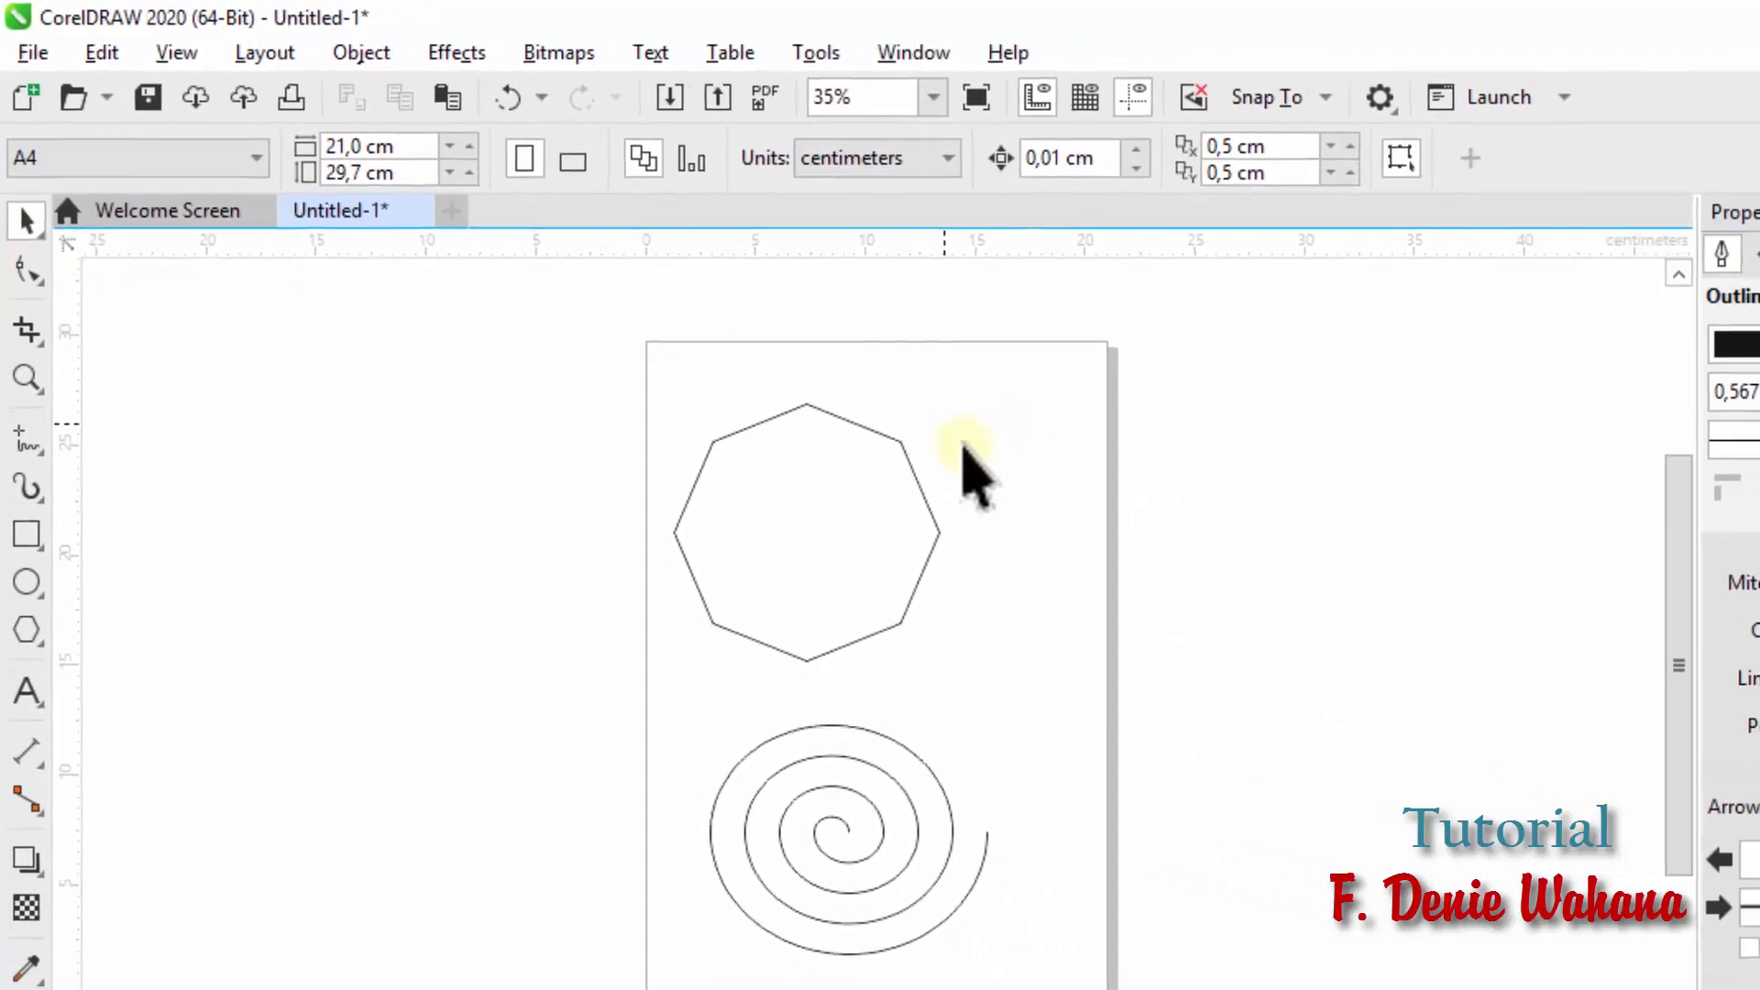
left_click(1026, 648)
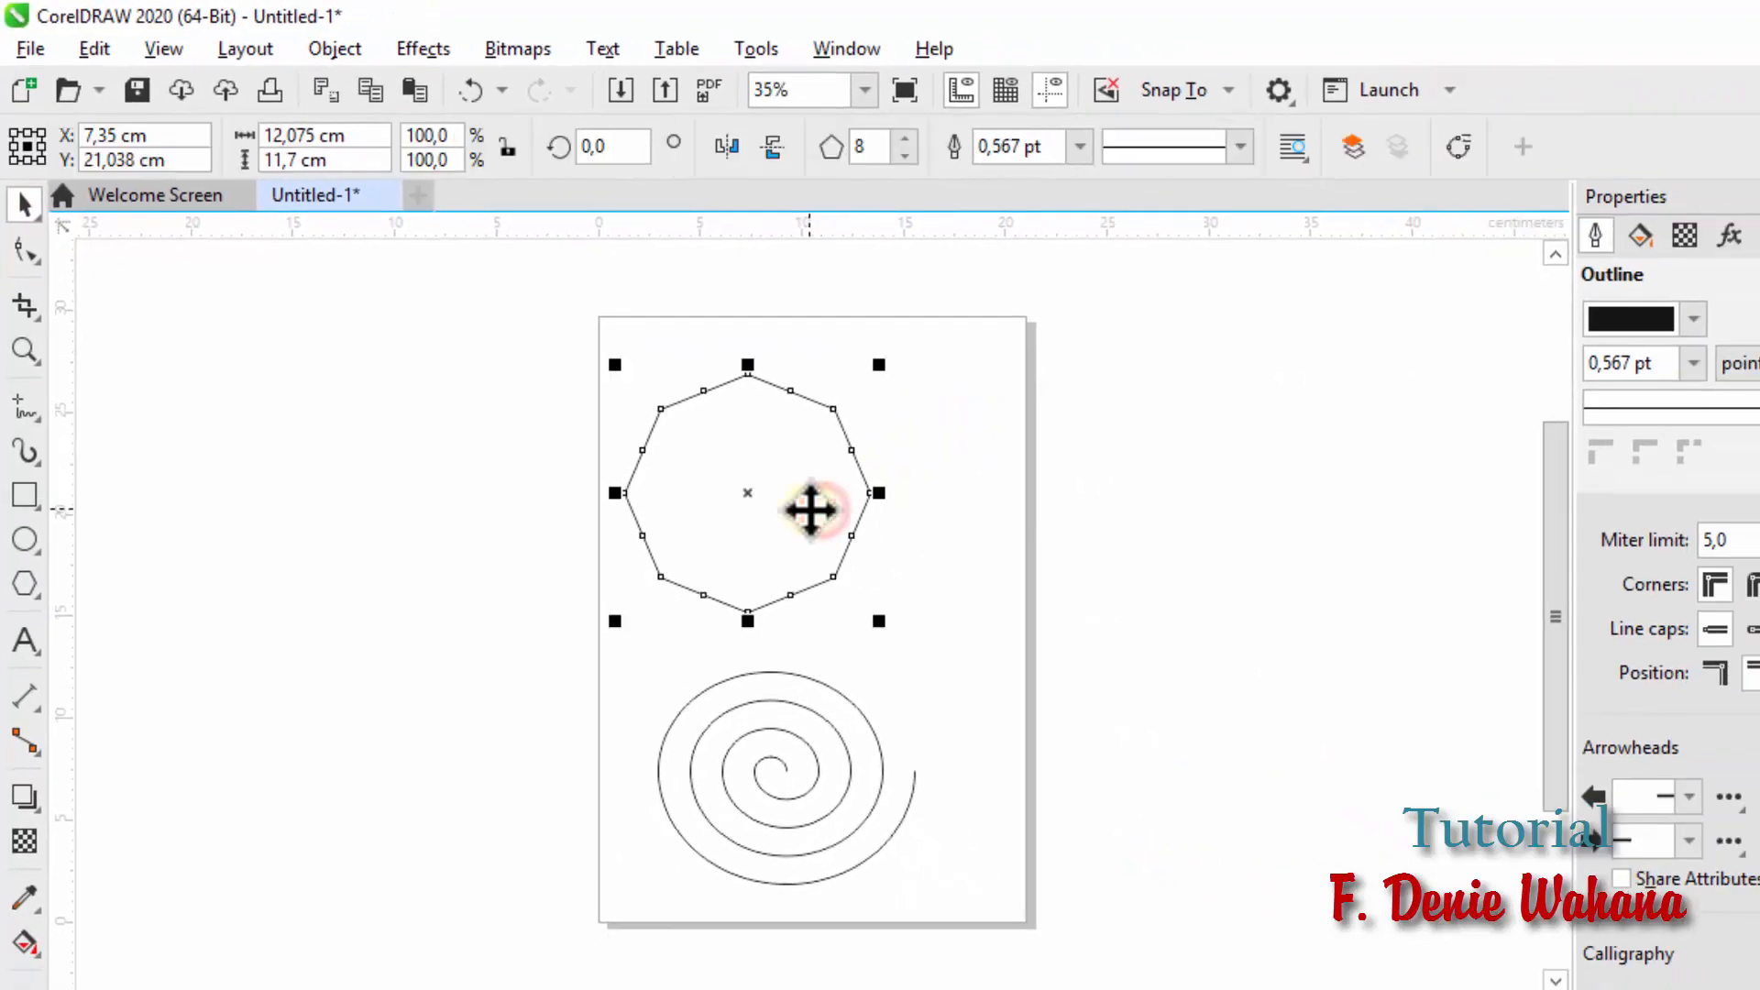
key("Delete")
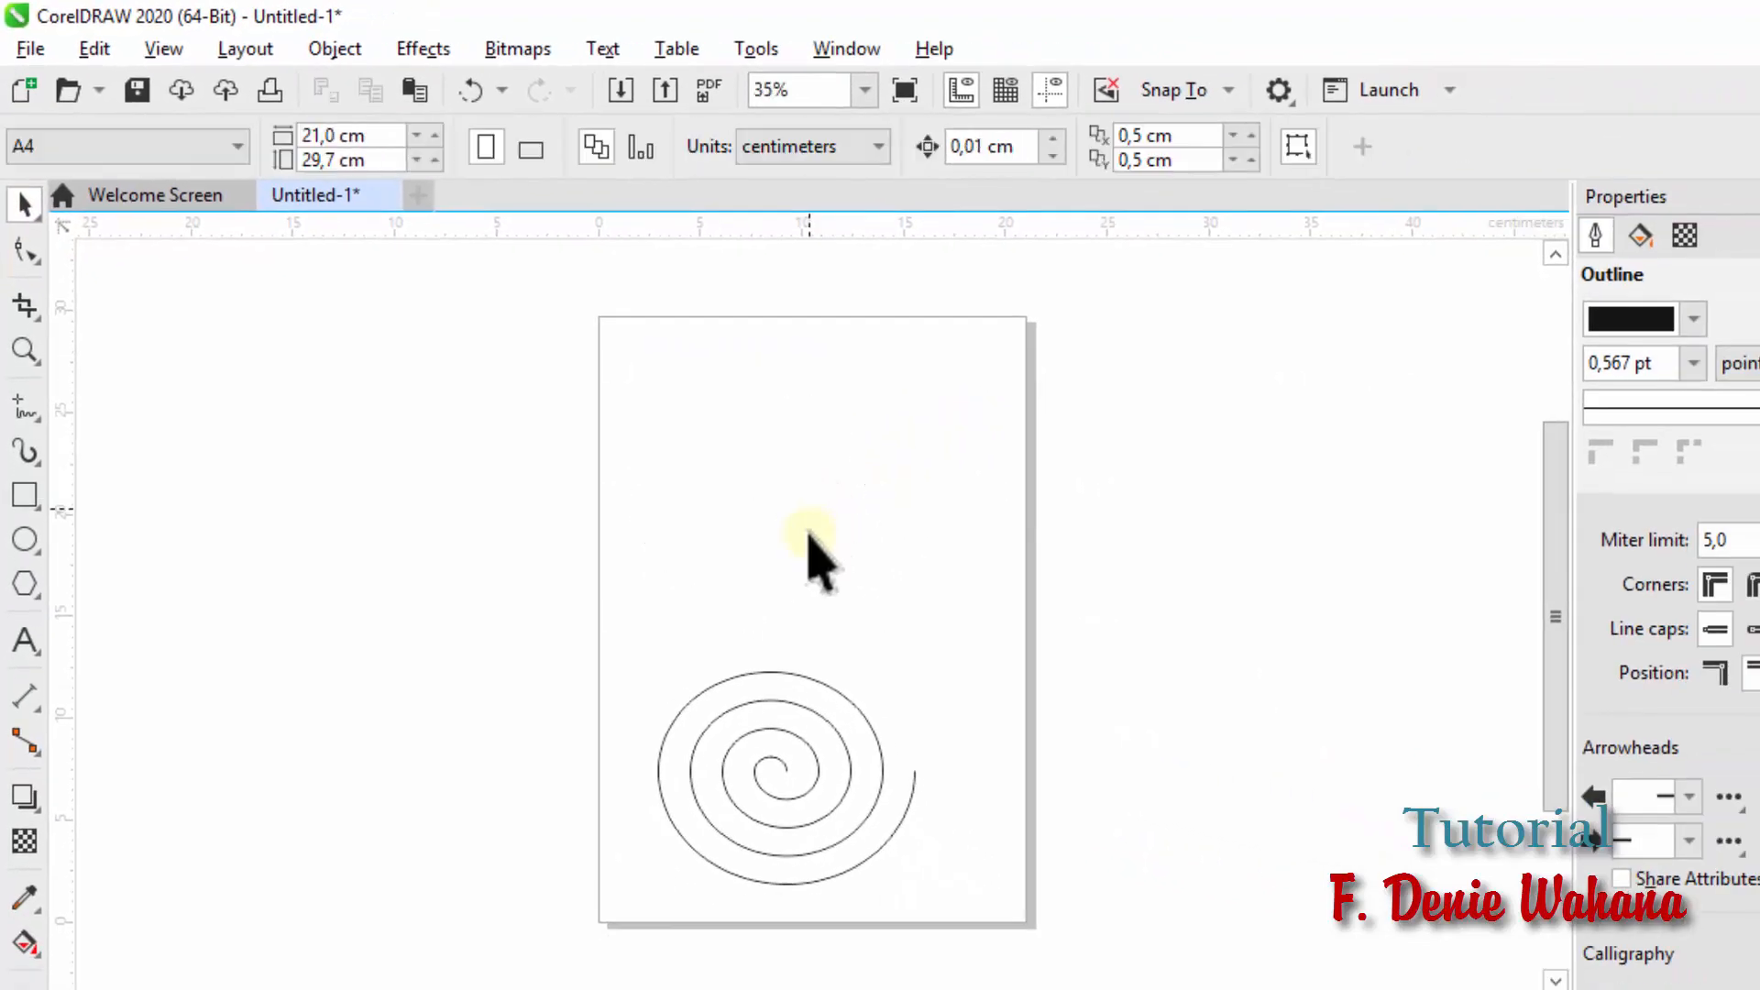
left_click(786, 766)
key("Delete")
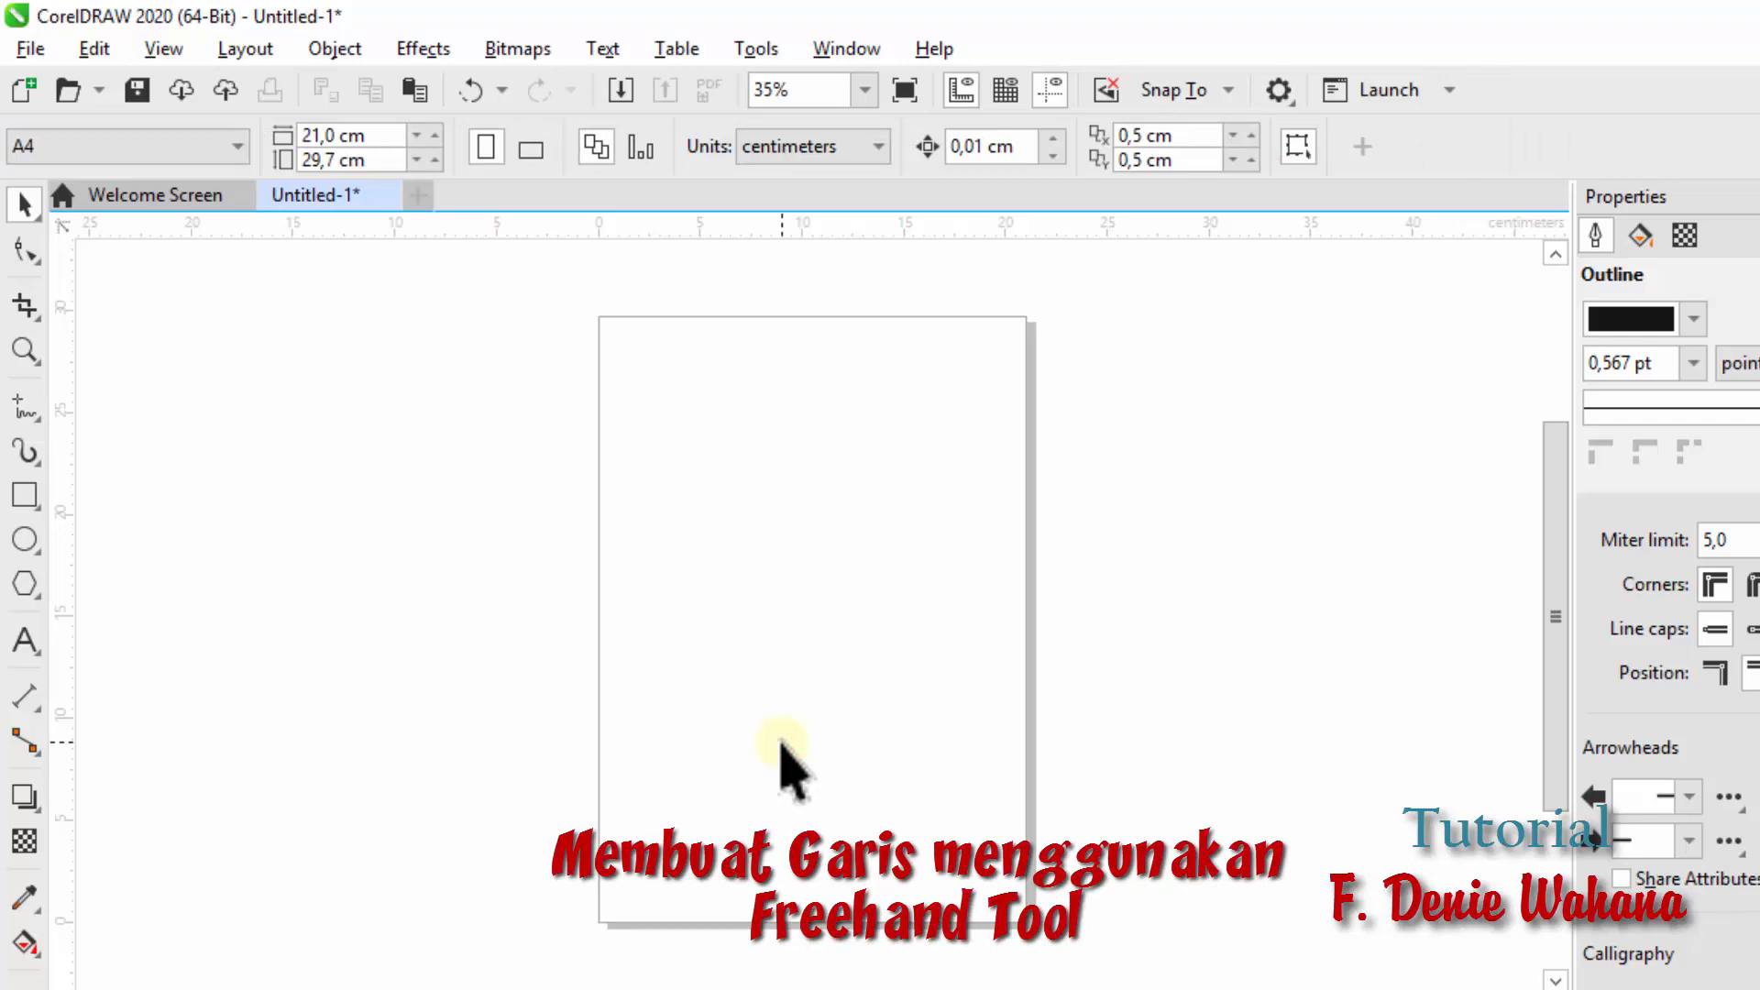
Step: Draw freehand curves down the page: a wavy line about 13.4 cm wide, a letter-like curve about 7.1 cm wide and a stroke beneath
left_click(25, 411)
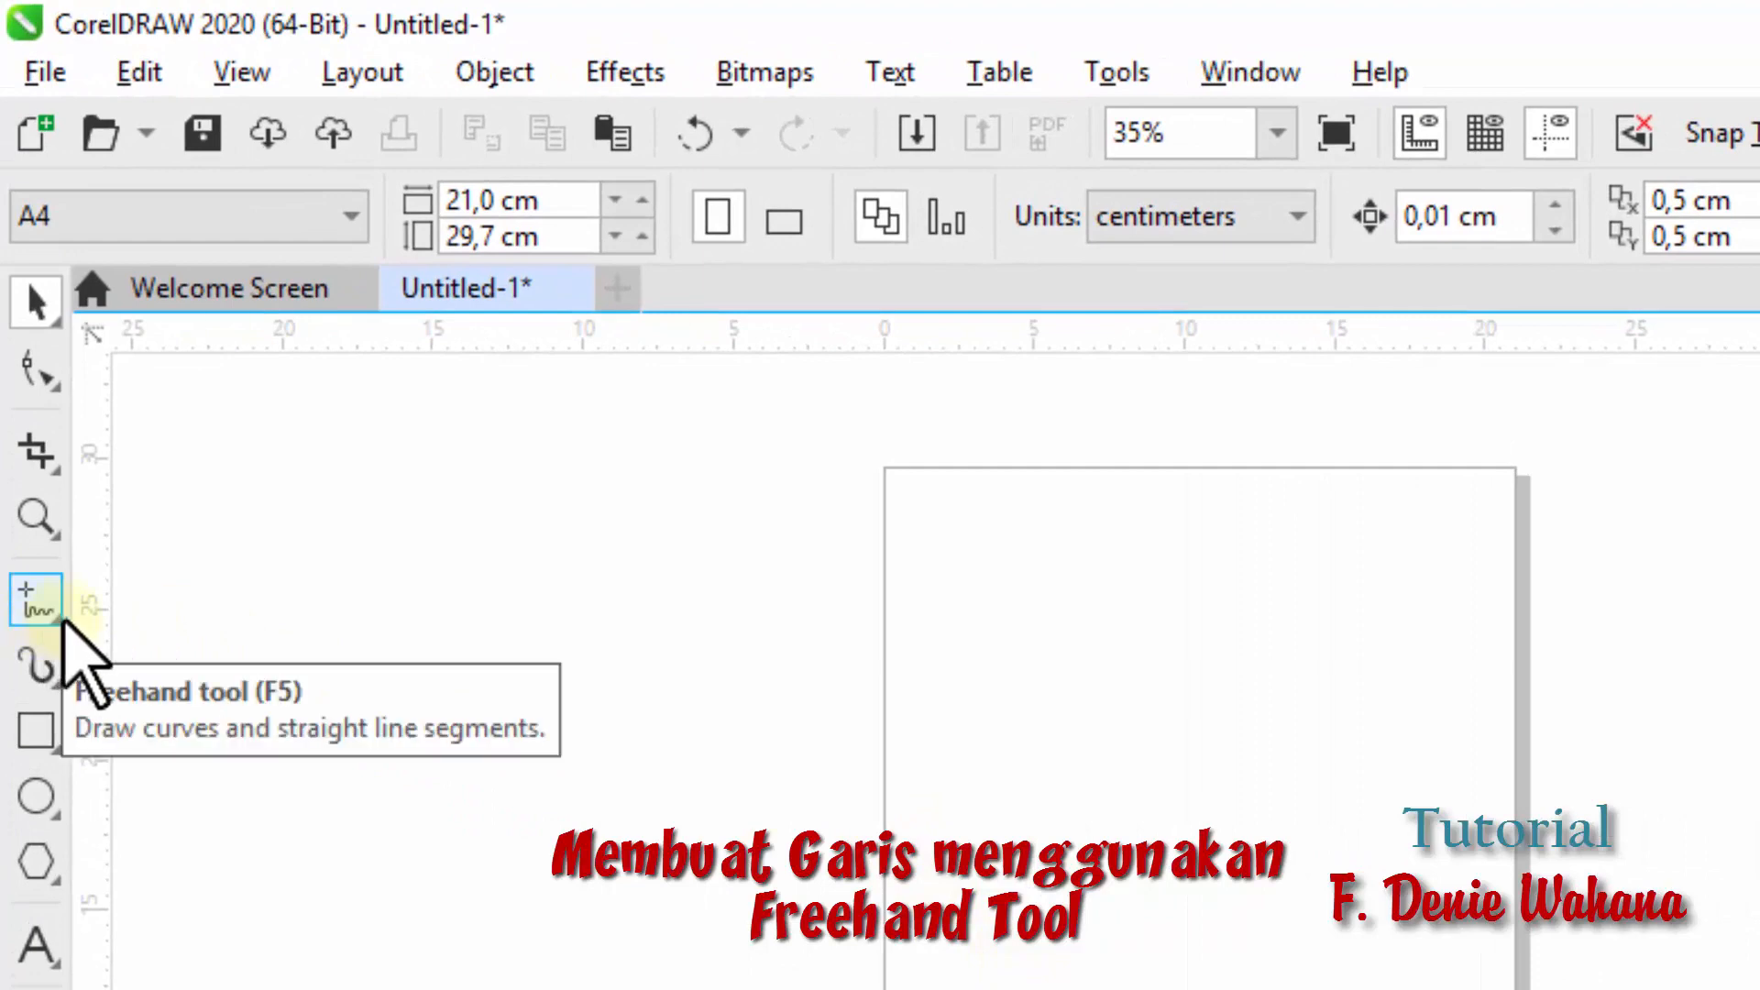
left_click(57, 617)
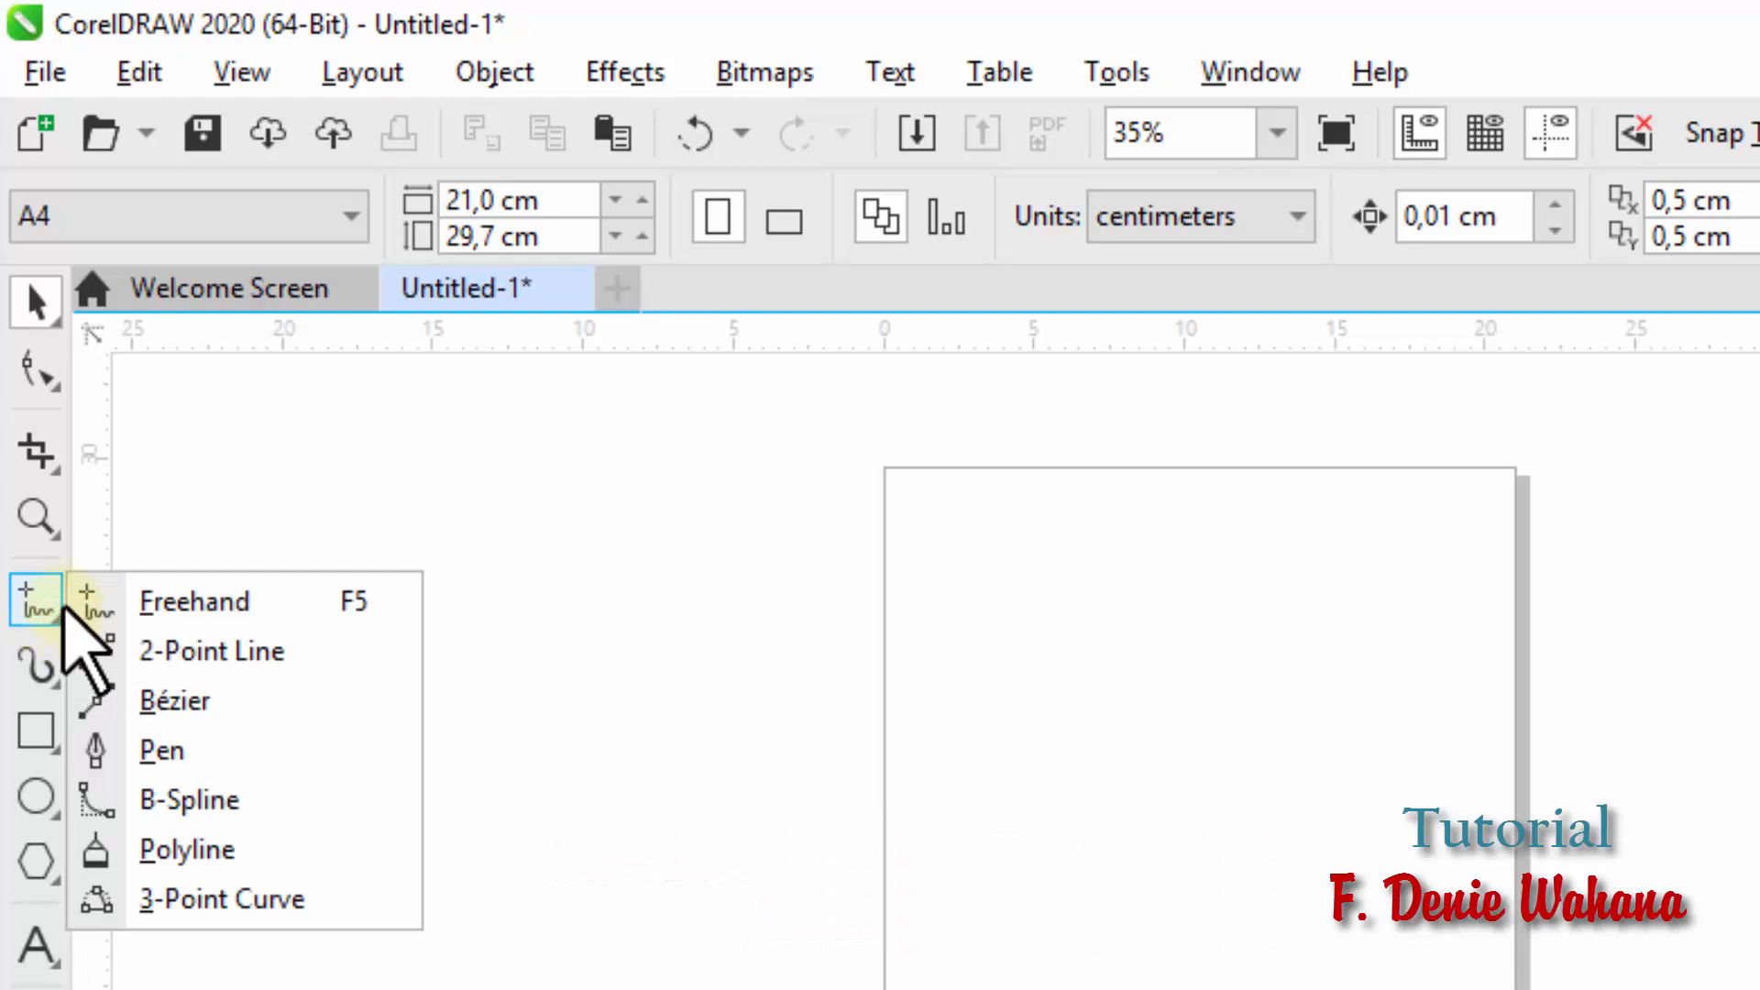
mouse_move(55, 653)
mouse_move(73, 609)
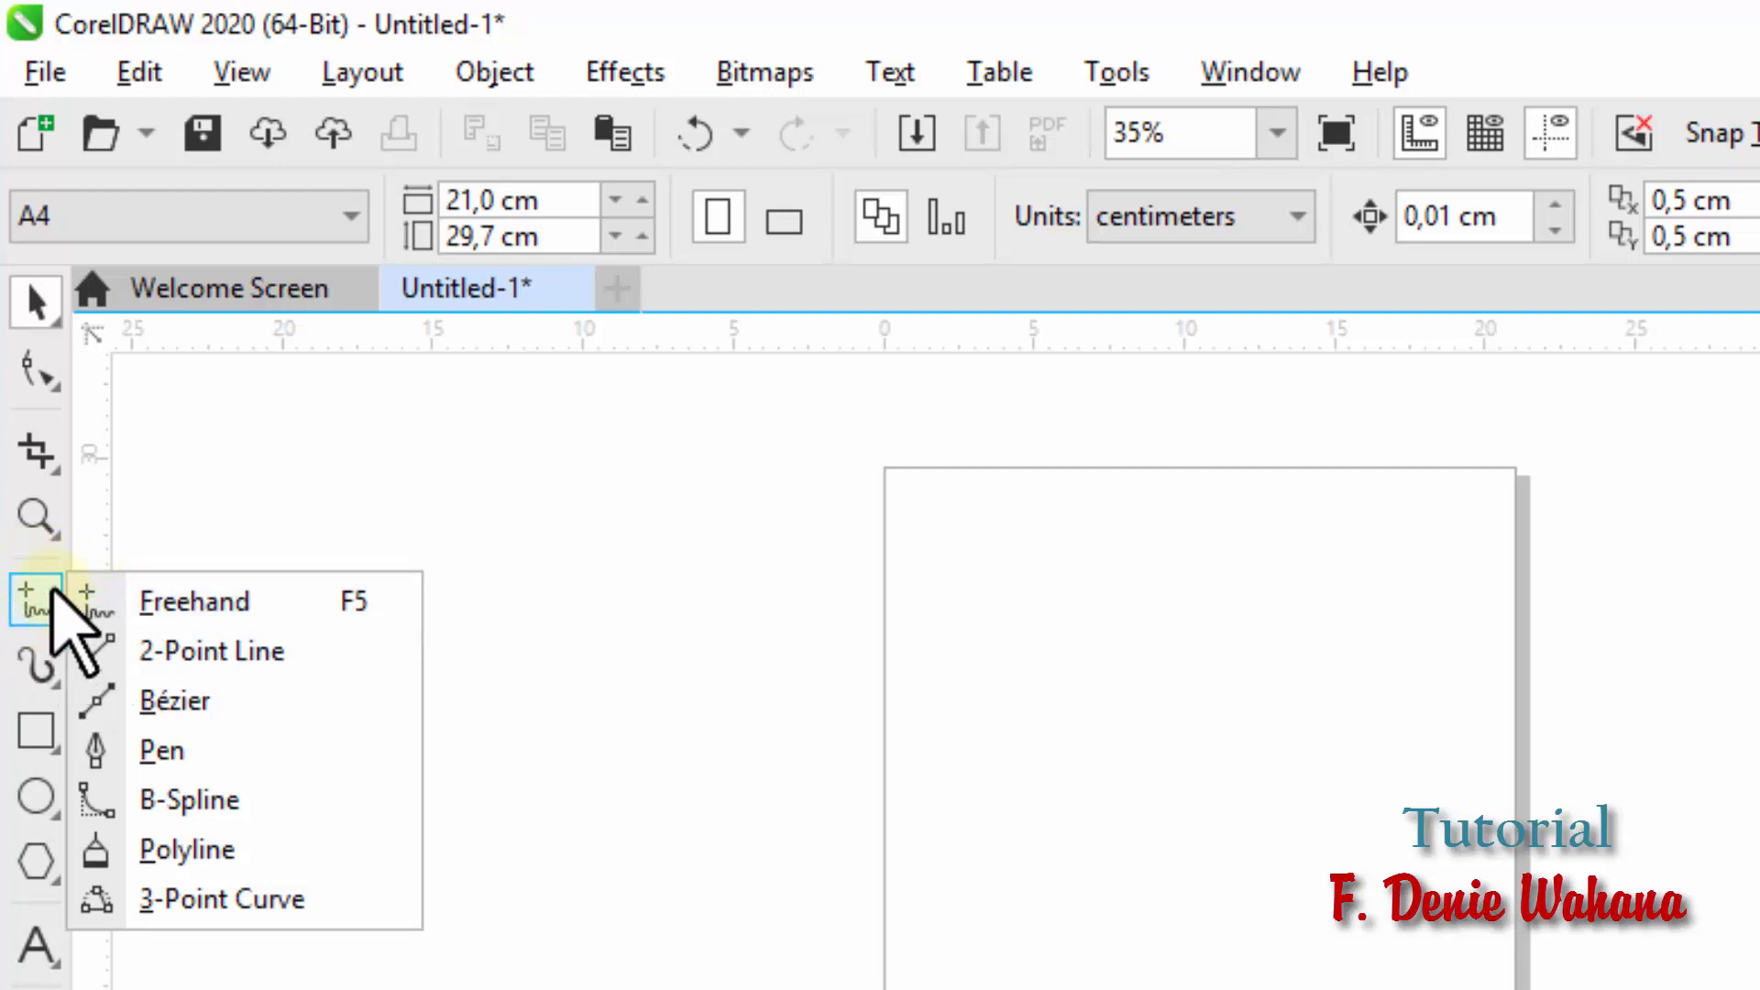
left_click(151, 603)
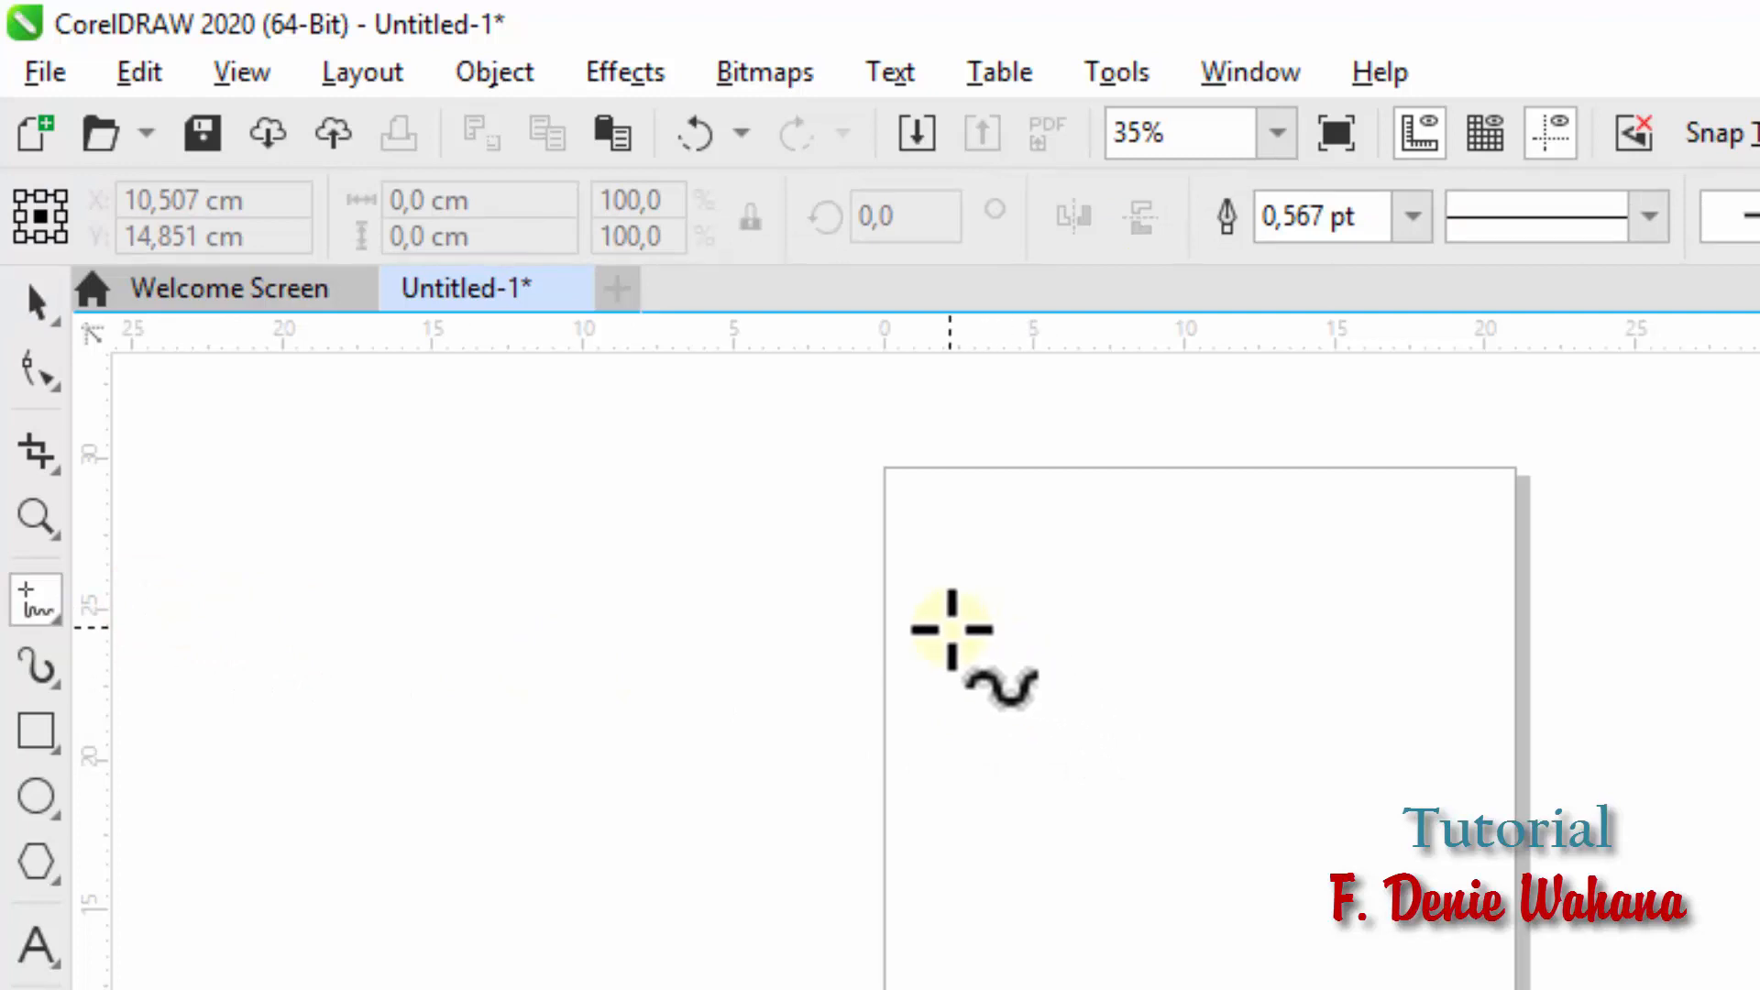
mouse_move(950, 629)
left_mouse_down()
mouse_move(1004, 600)
mouse_move(1074, 651)
mouse_move(1103, 603)
mouse_move(1153, 642)
mouse_move(1166, 602)
mouse_move(1193, 596)
mouse_move(1225, 651)
mouse_move(1270, 610)
mouse_move(1321, 663)
mouse_move(1357, 633)
left_mouse_up()
mouse_move(1237, 742)
left_mouse_down()
mouse_move(1198, 817)
mouse_move(1254, 885)
mouse_move(1275, 870)
left_mouse_up()
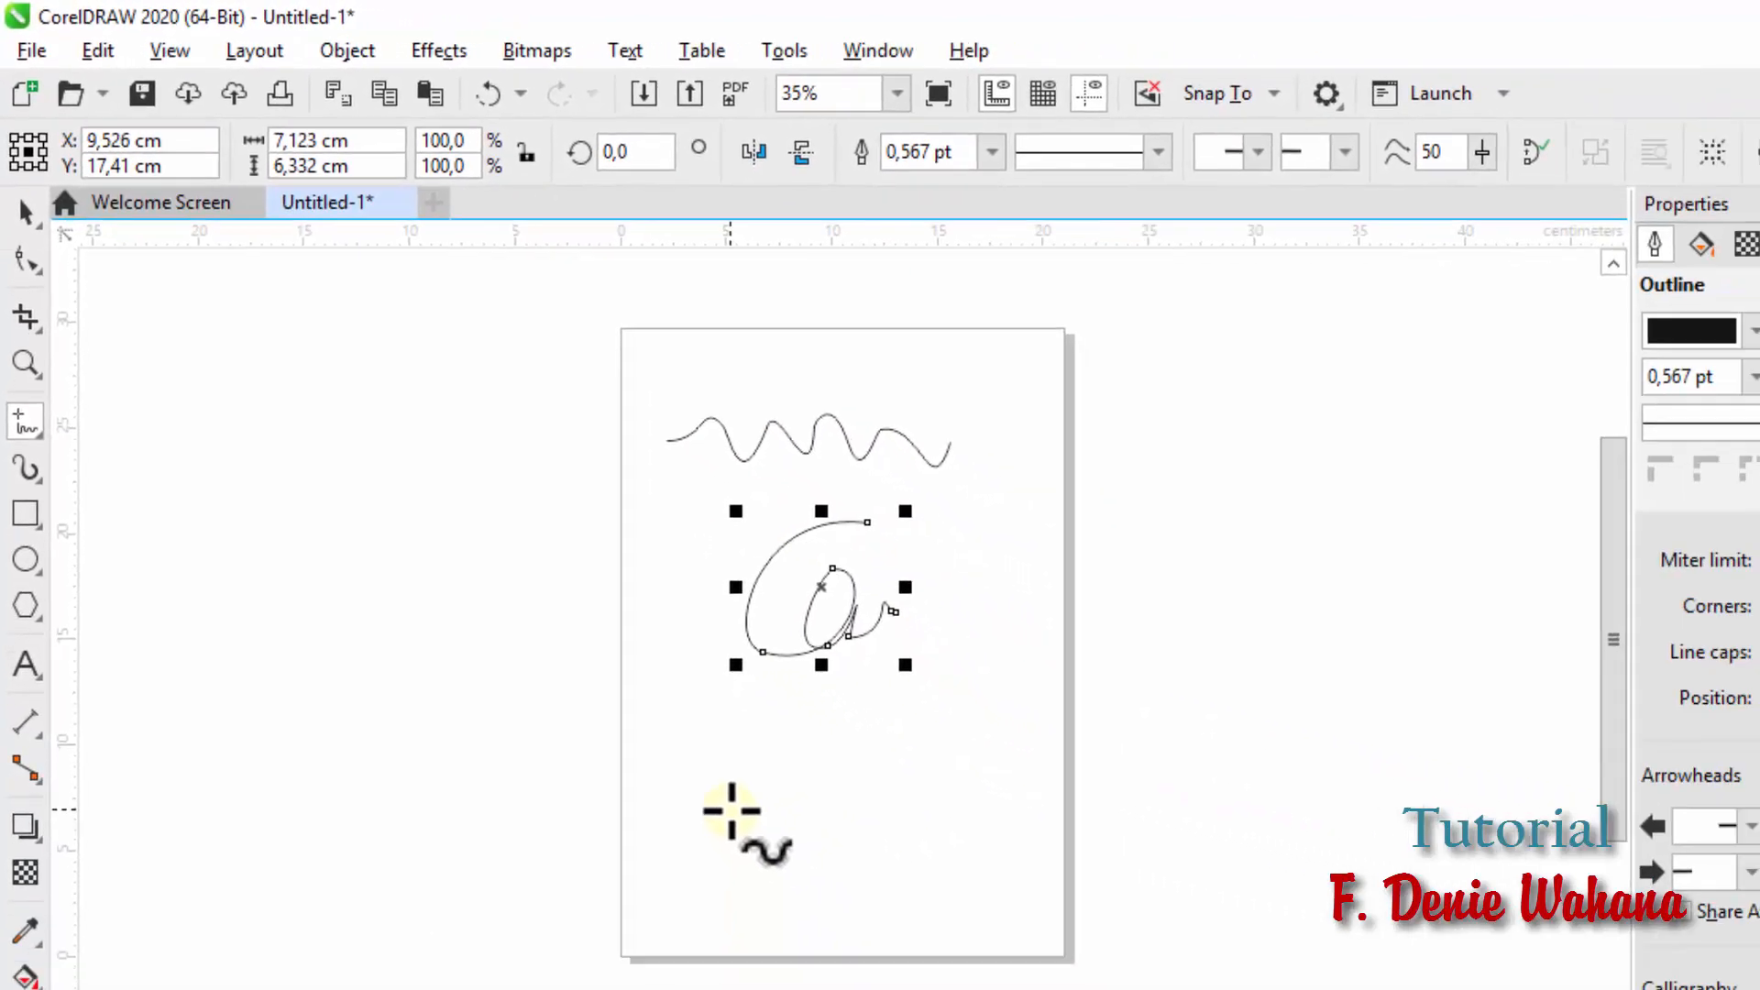
mouse_move(727, 621)
left_mouse_down()
mouse_move(719, 785)
mouse_move(773, 772)
left_mouse_up()
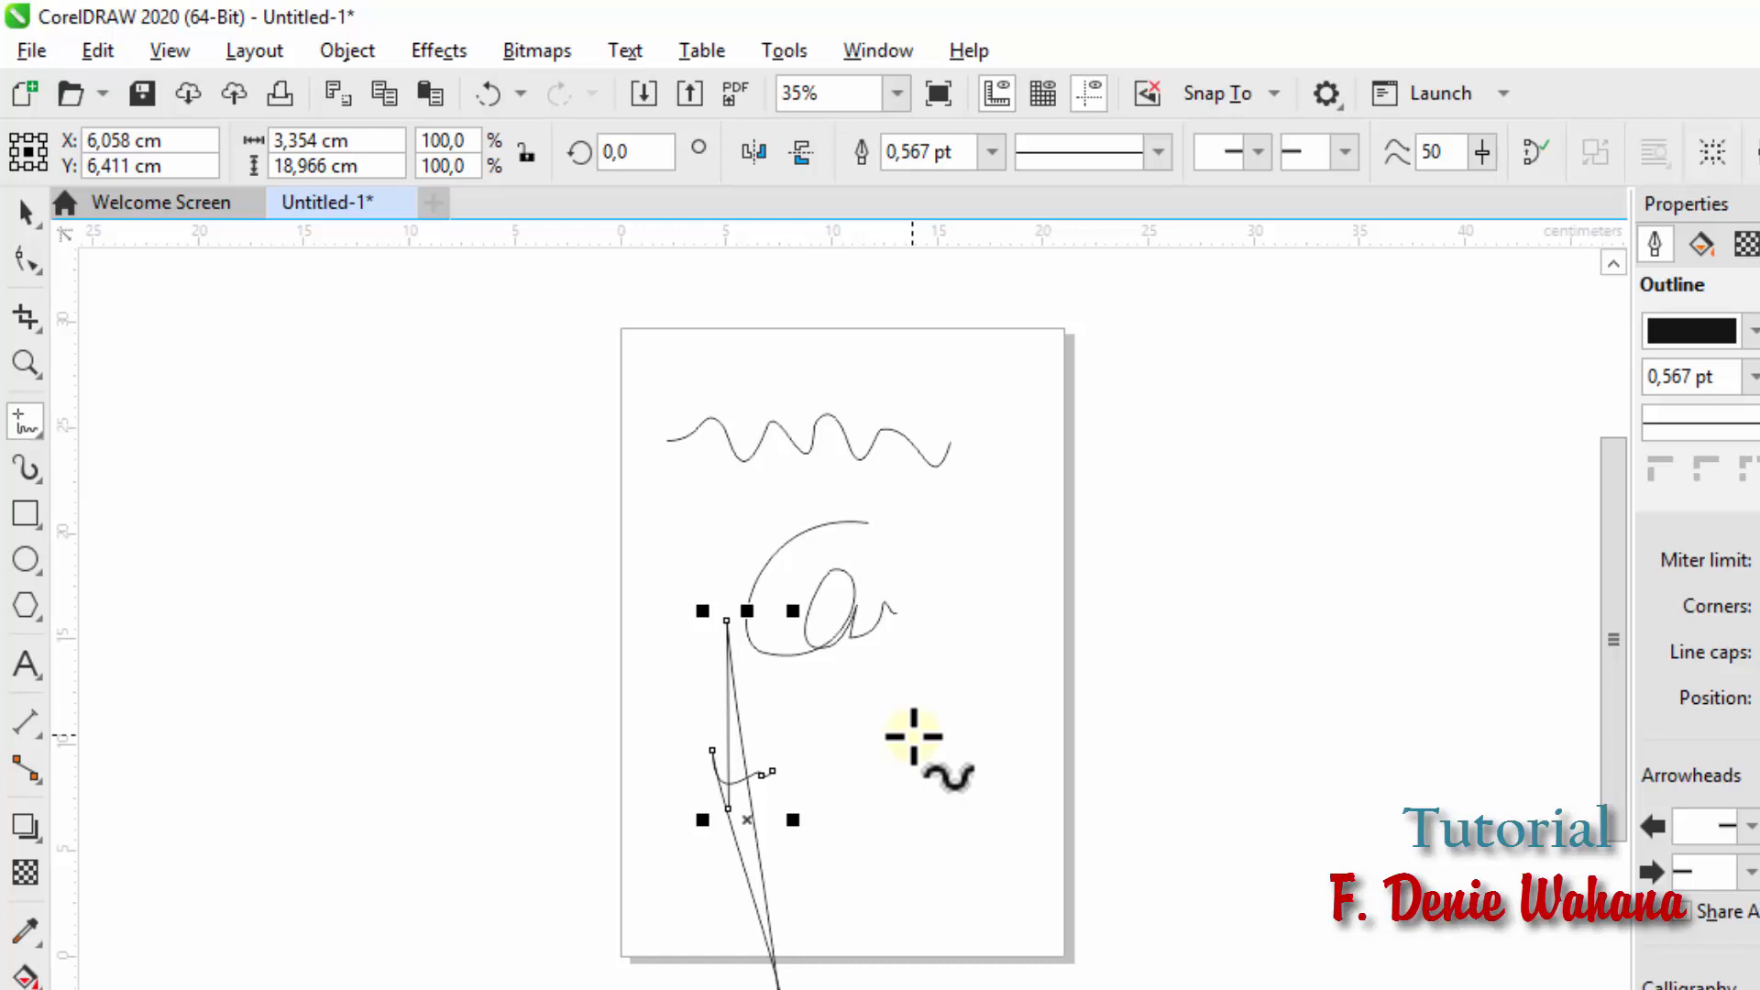
Step: Delete all the freehand curves from the page: the bottom stroke, the letter-like curve and the wavy line
key("Delete")
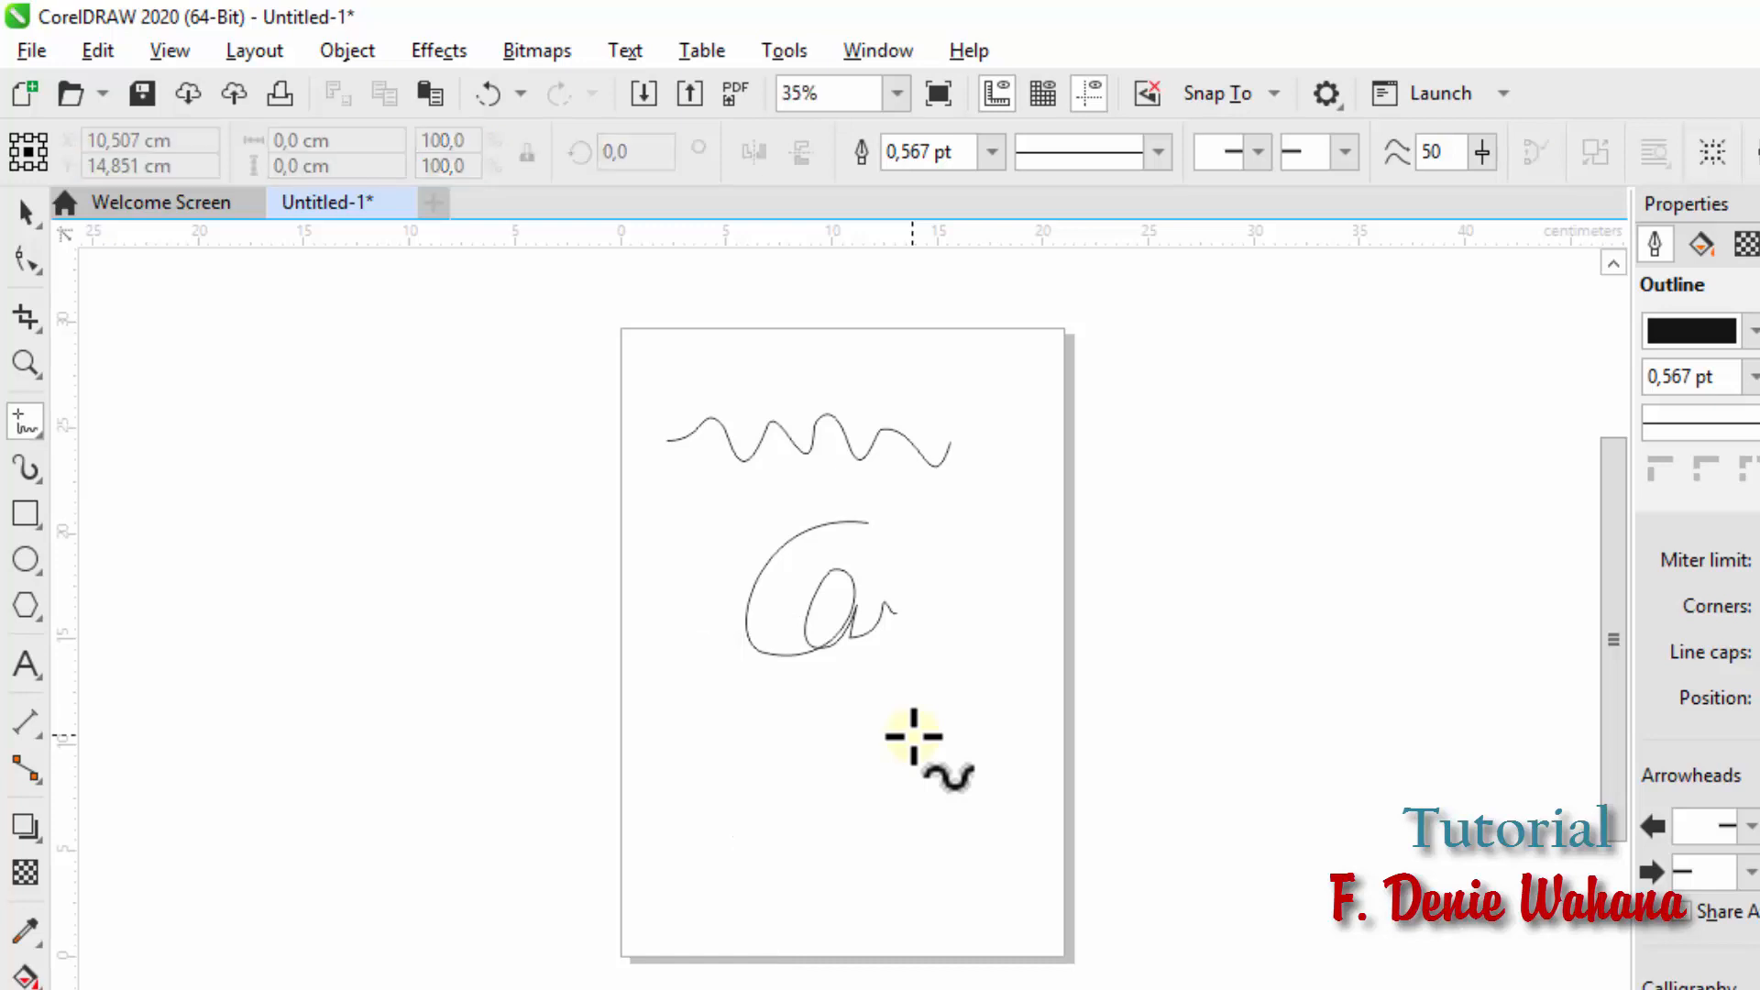
left_click(25, 217)
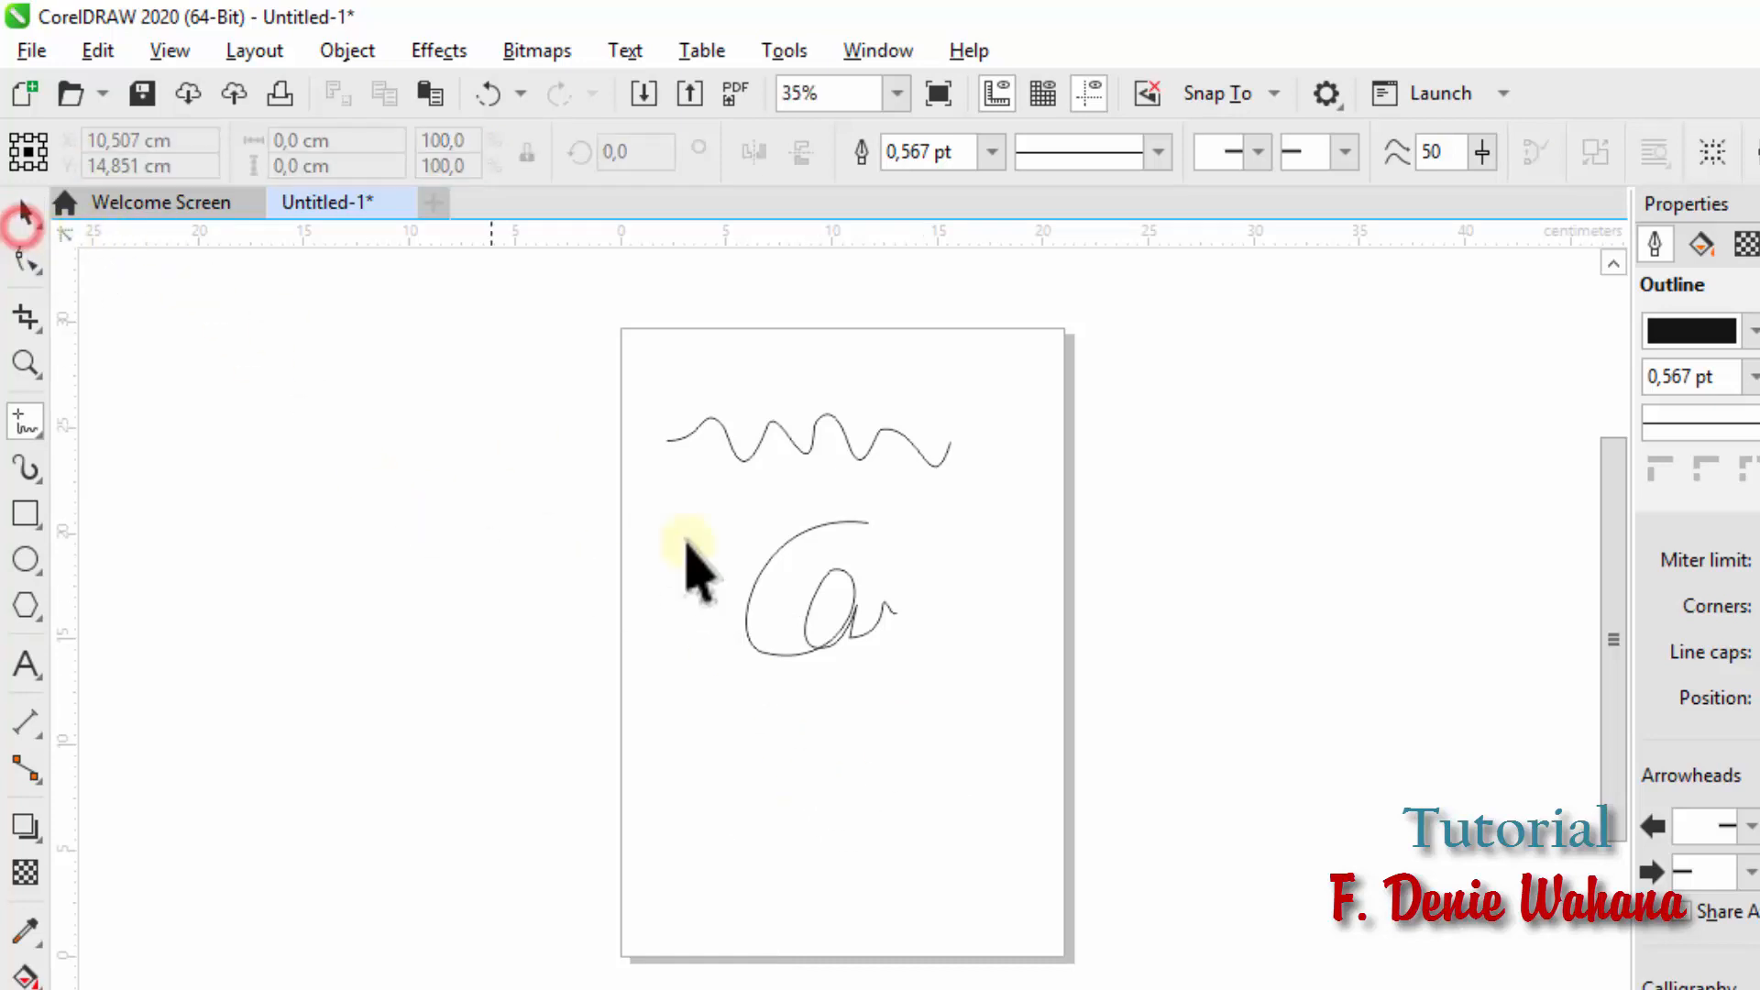
left_click(807, 613)
key("Delete")
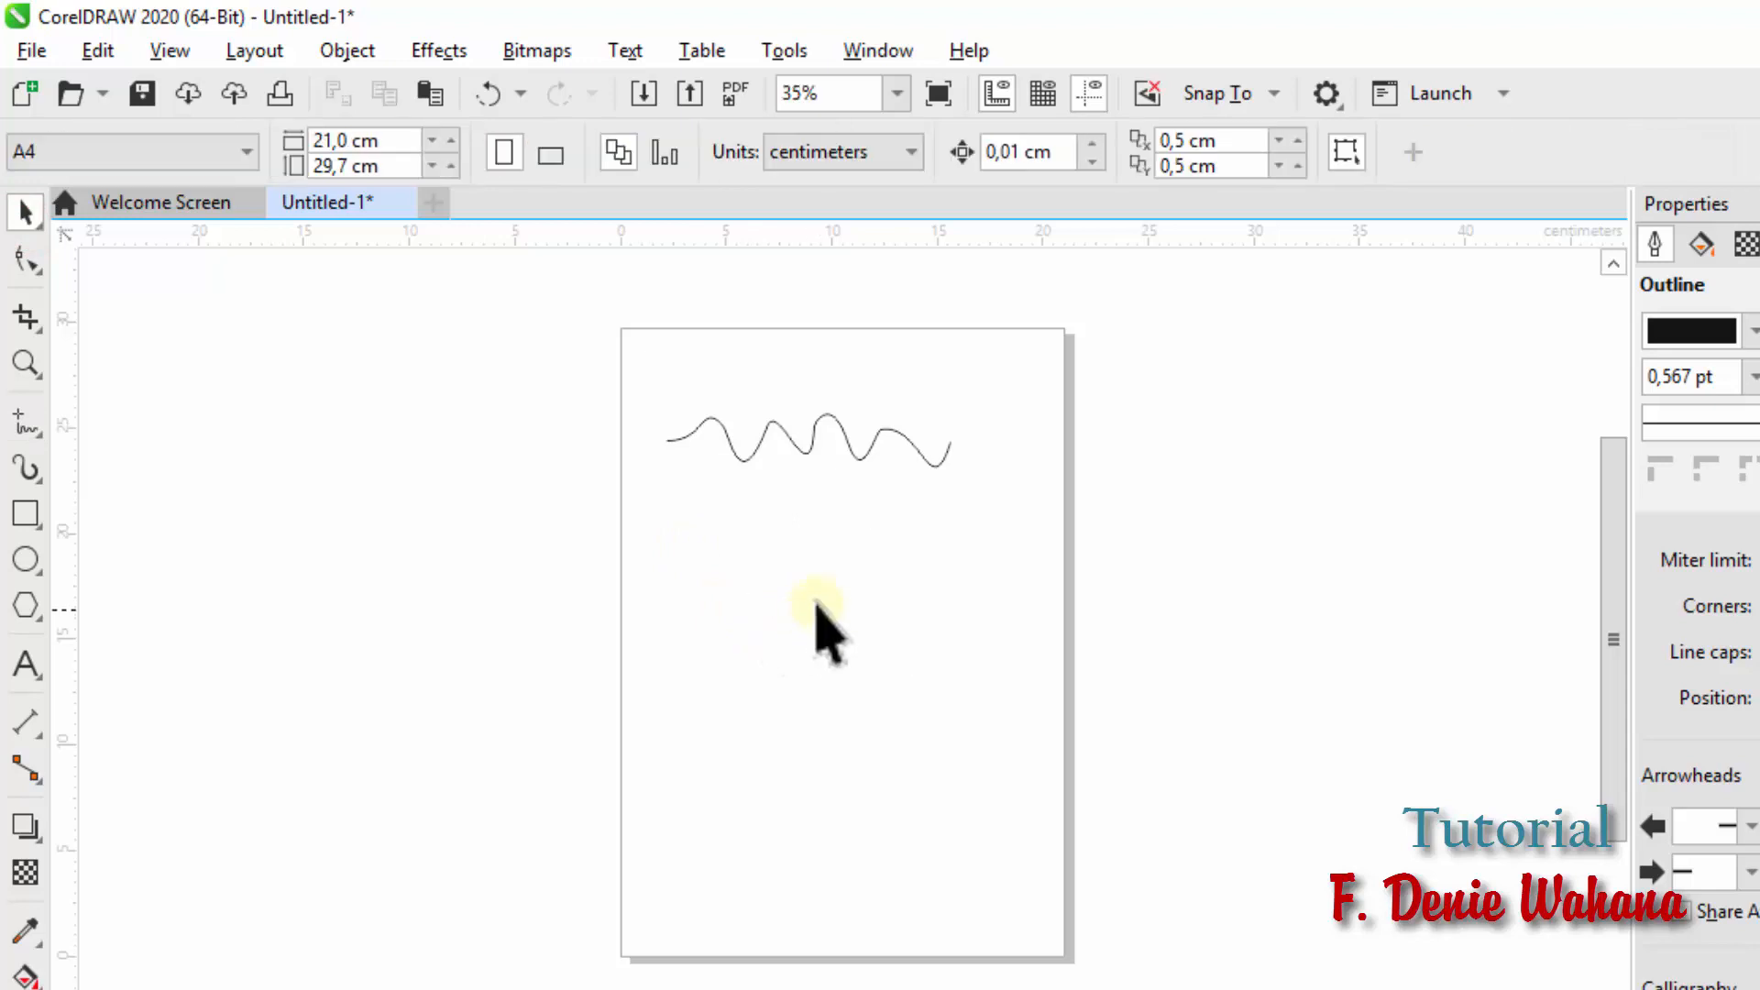
left_click(787, 438)
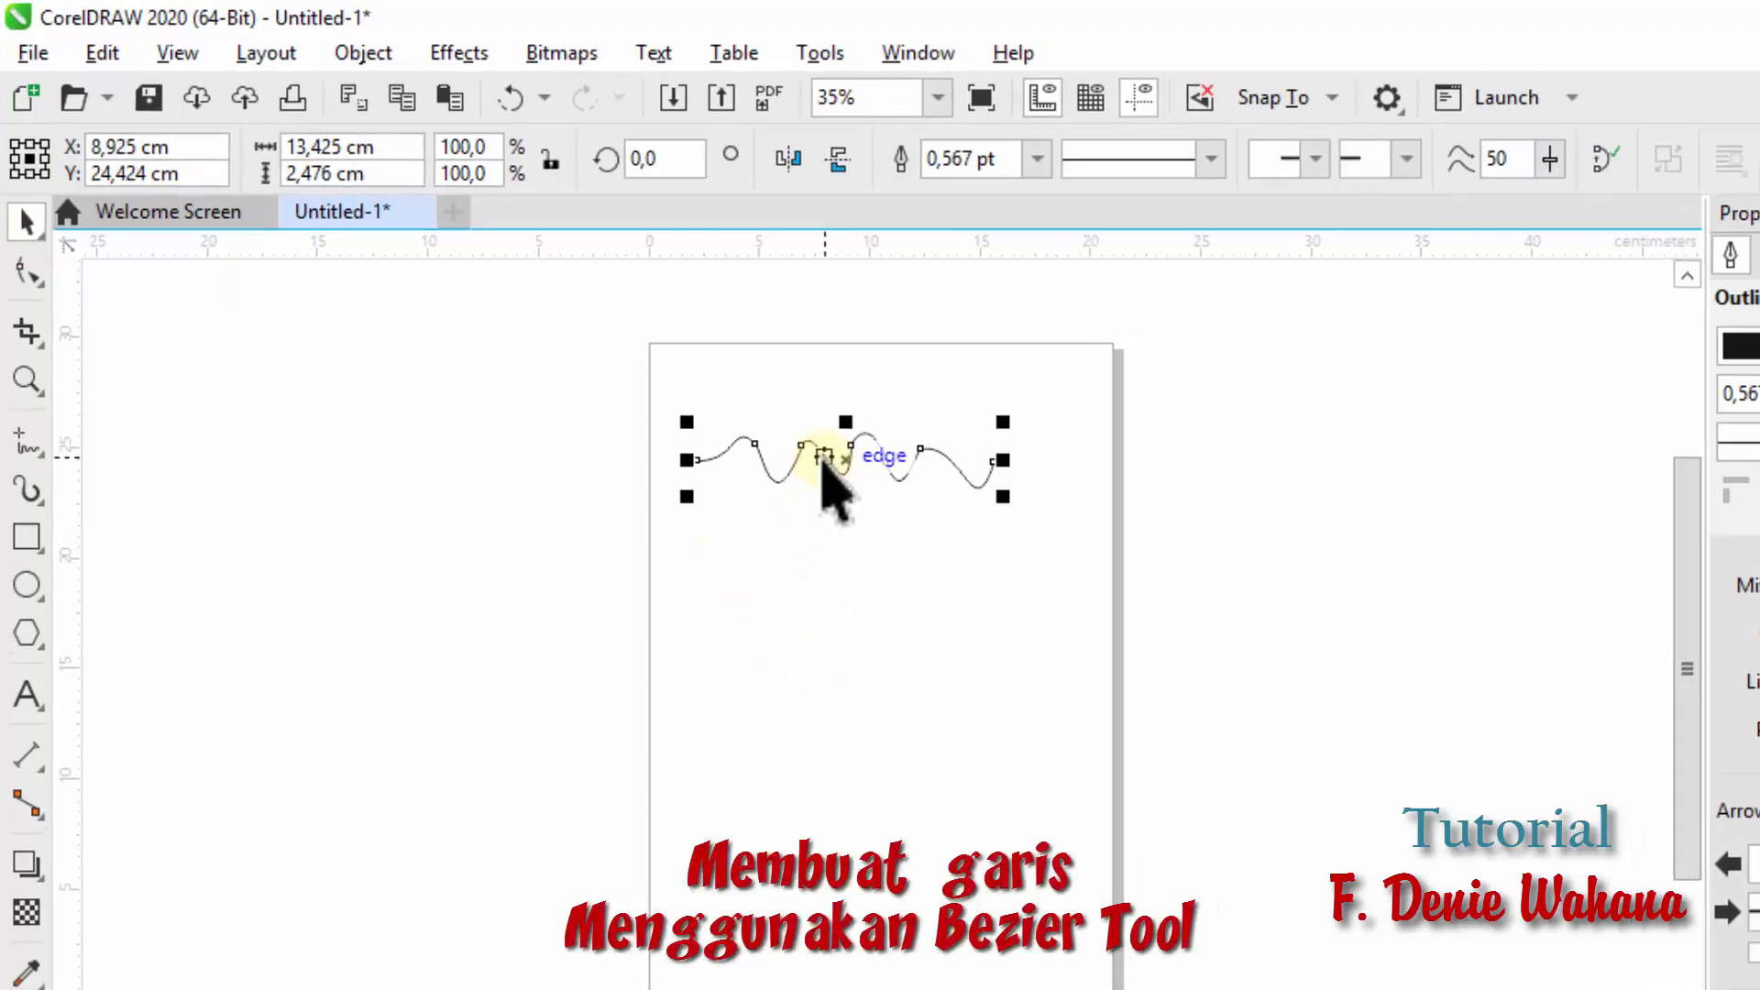
key("Delete")
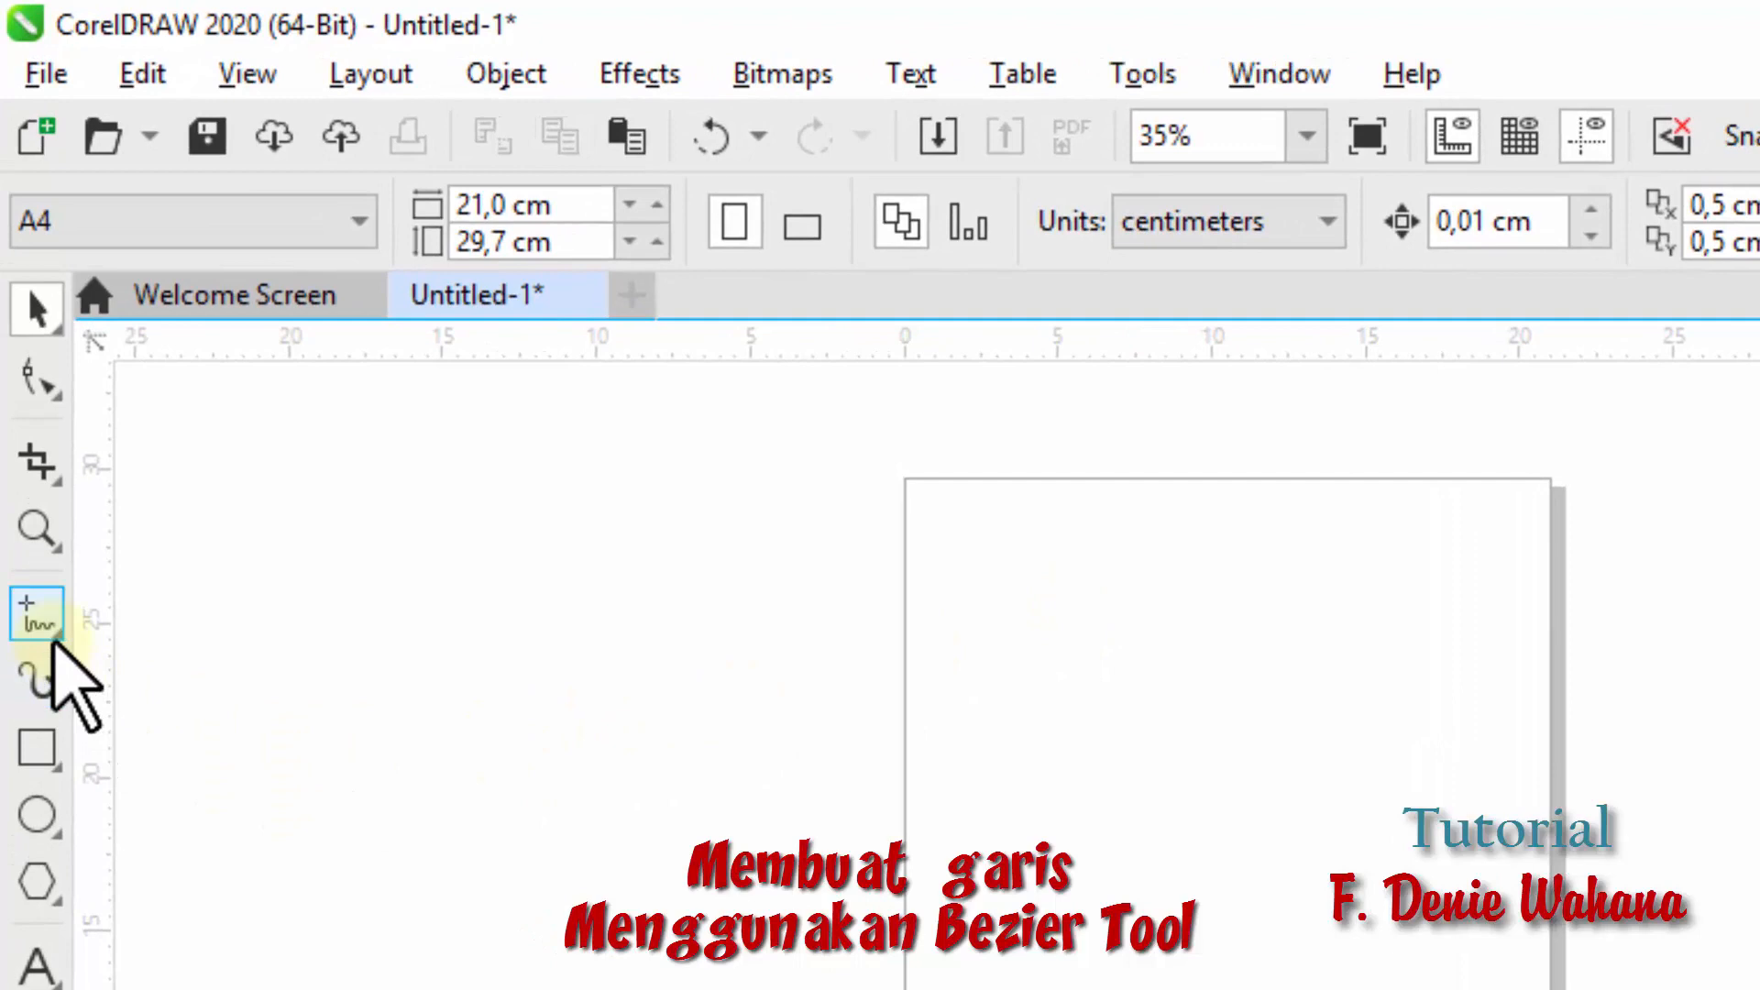
Step: Draw a closed triangle about 18.5 cm wide with the Bézier tool, its long side along the top of the page
left_click(54, 637)
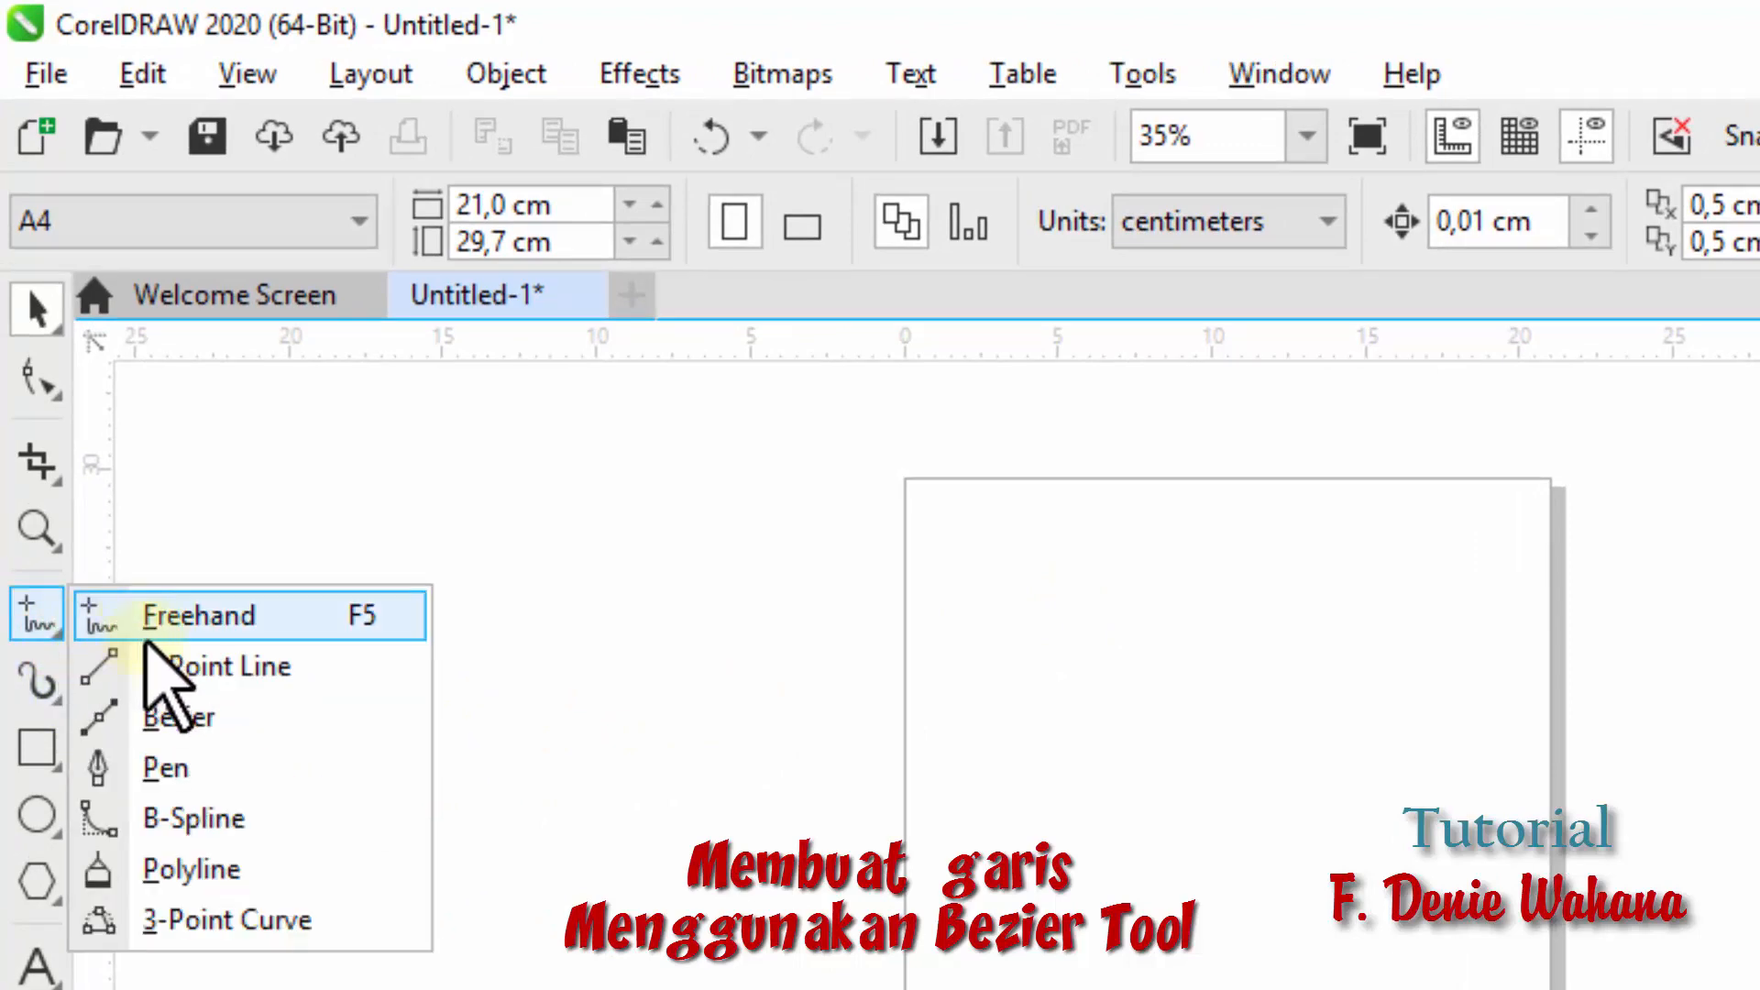
left_click(174, 717)
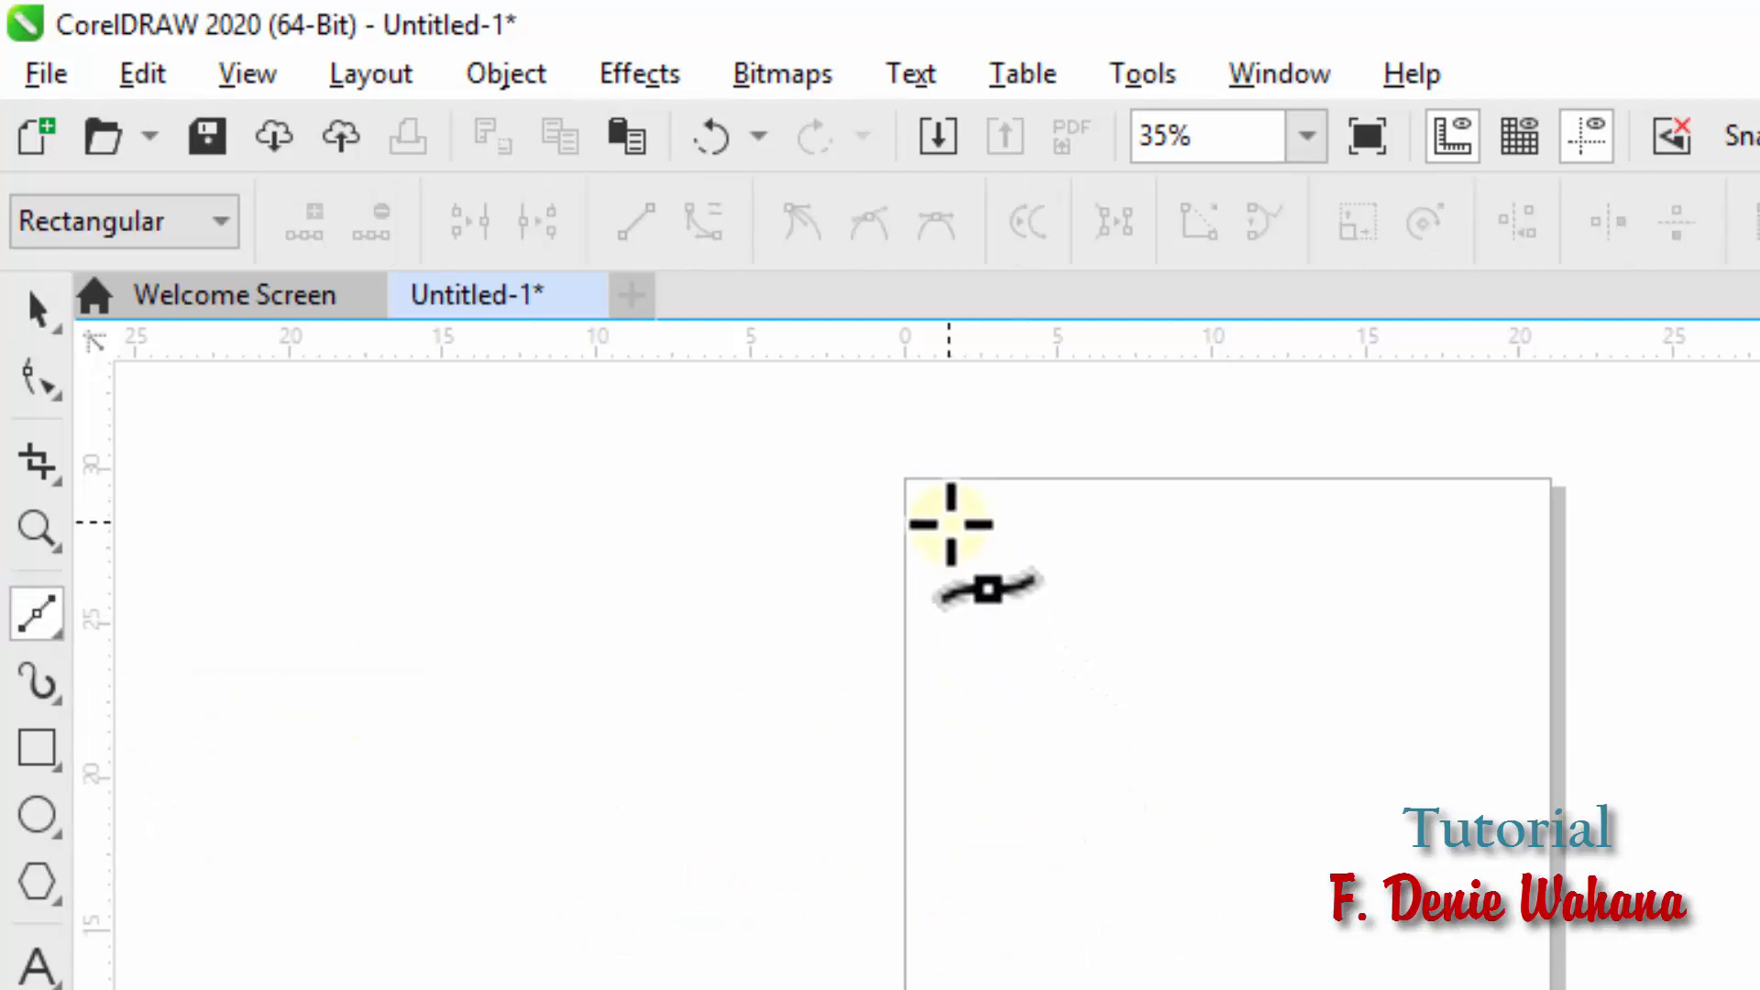
left_click(951, 523)
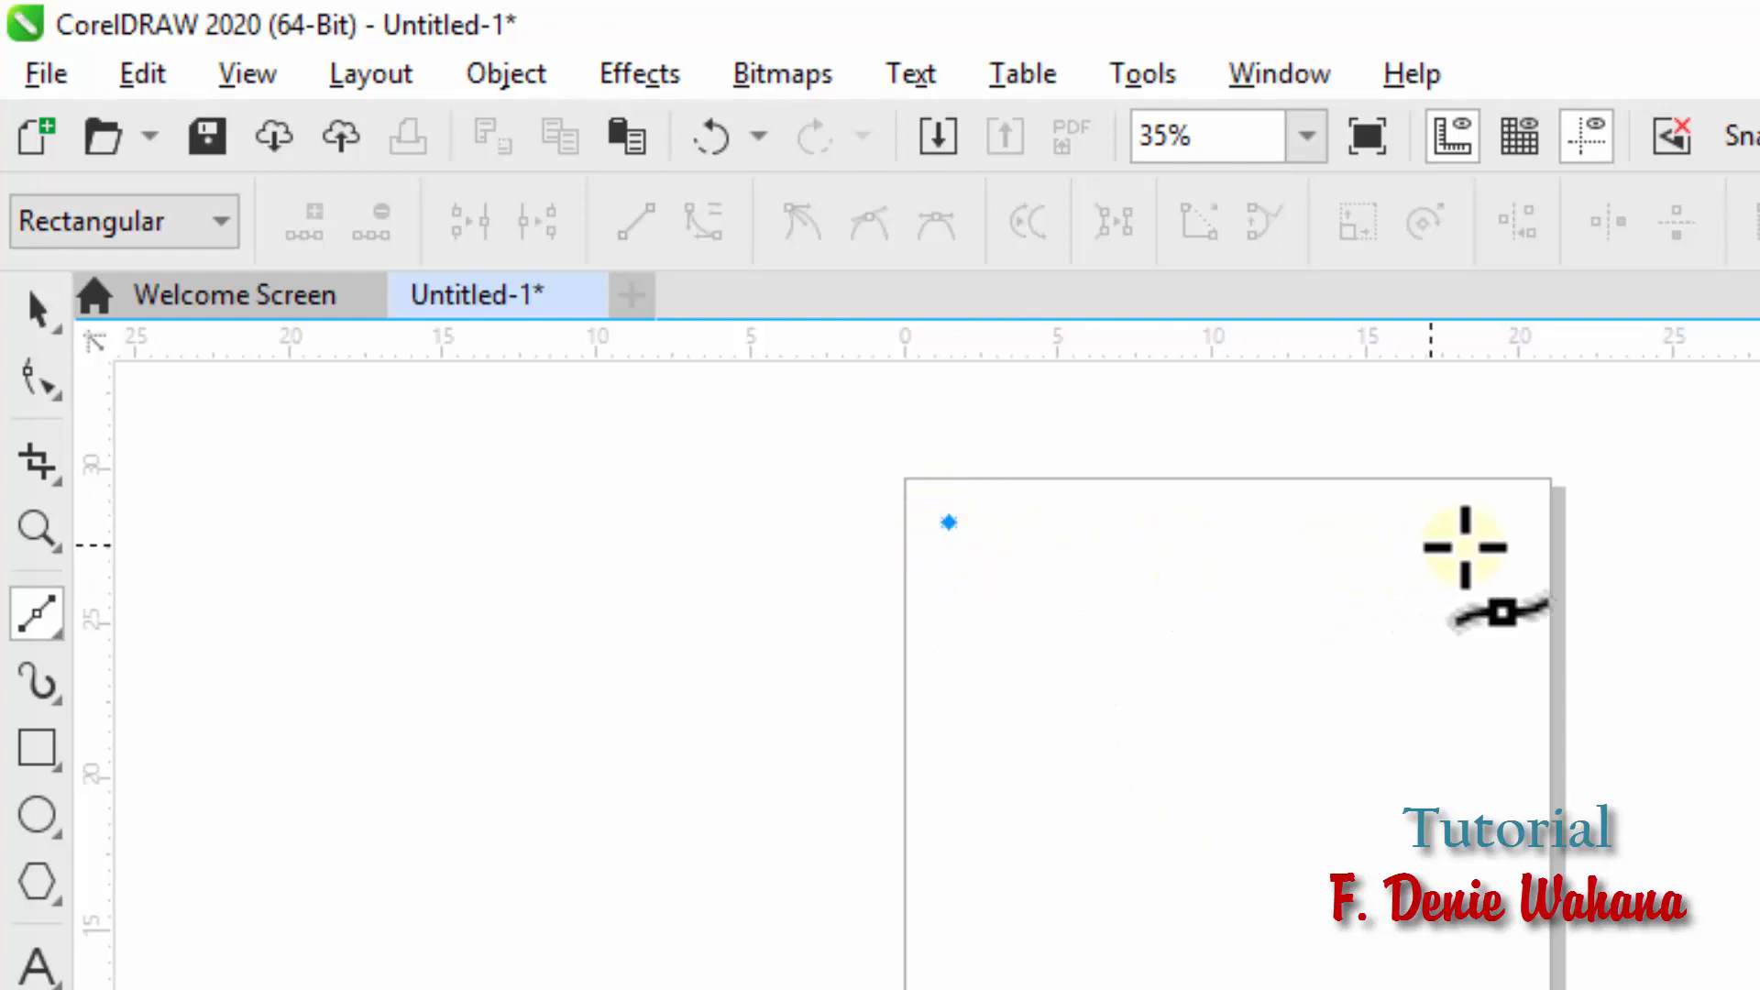
left_click(1523, 526)
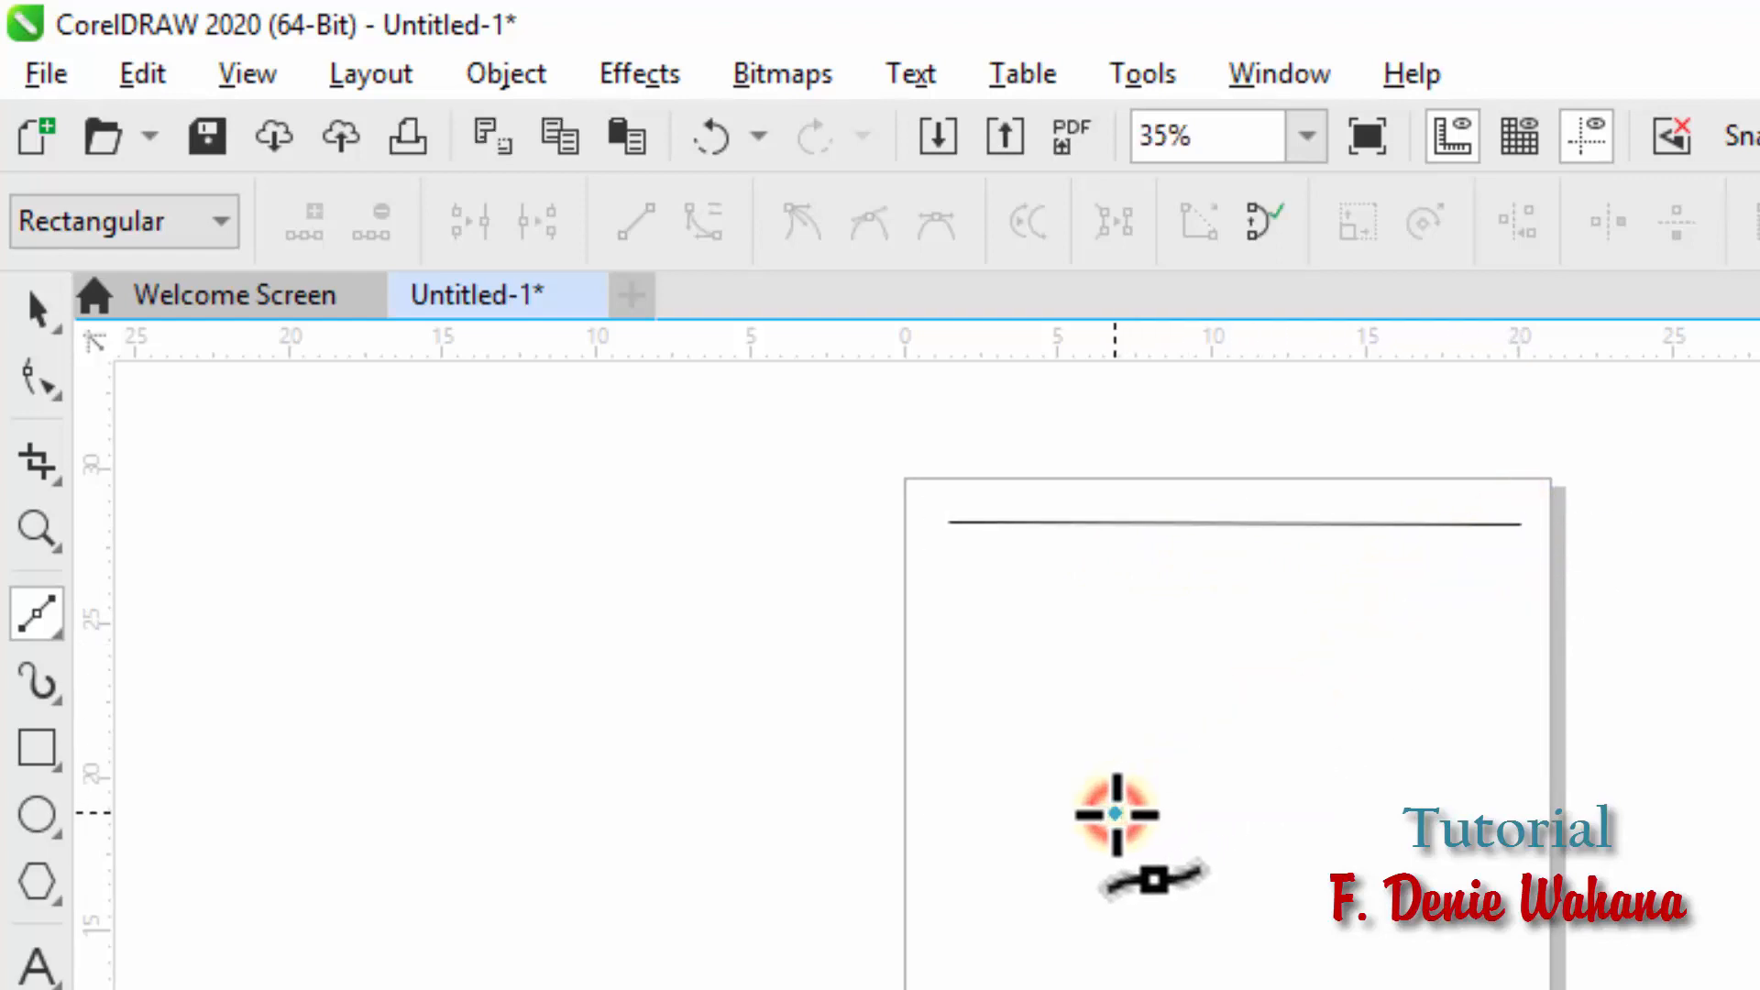
left_click(1116, 814)
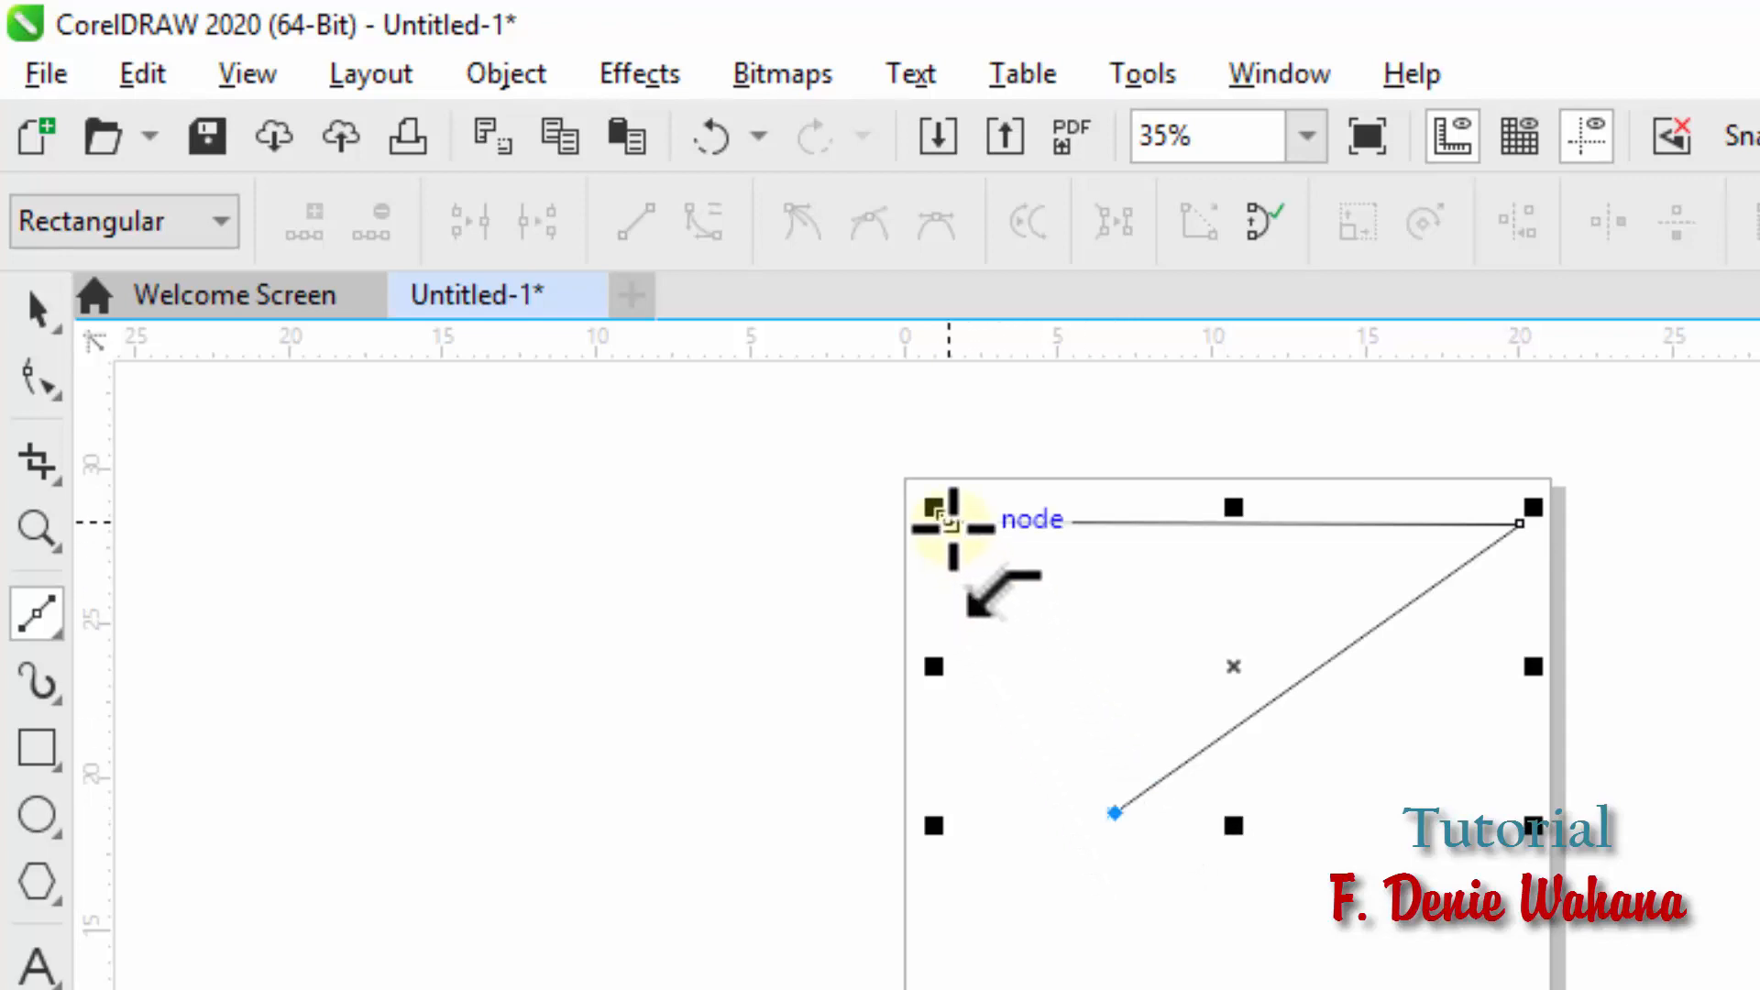
left_click(950, 522)
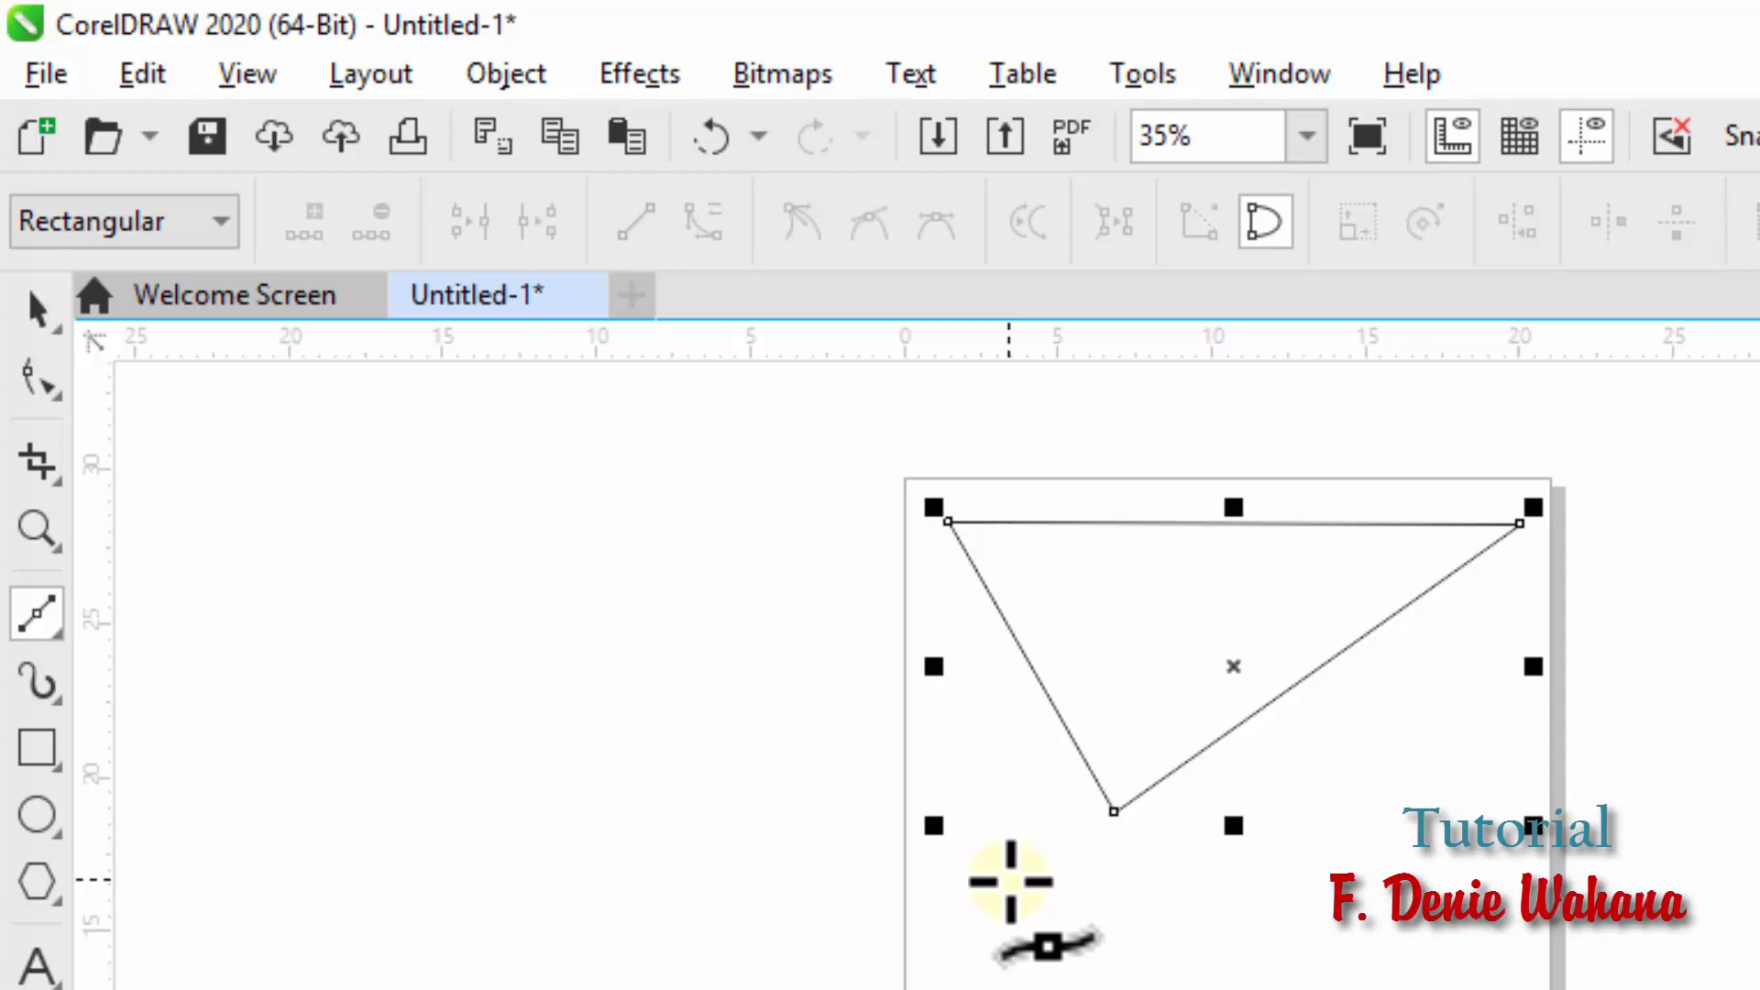
Step: Delete the triangle and add the artistic text SALATIGA near the page's upper-left corner
key("Delete")
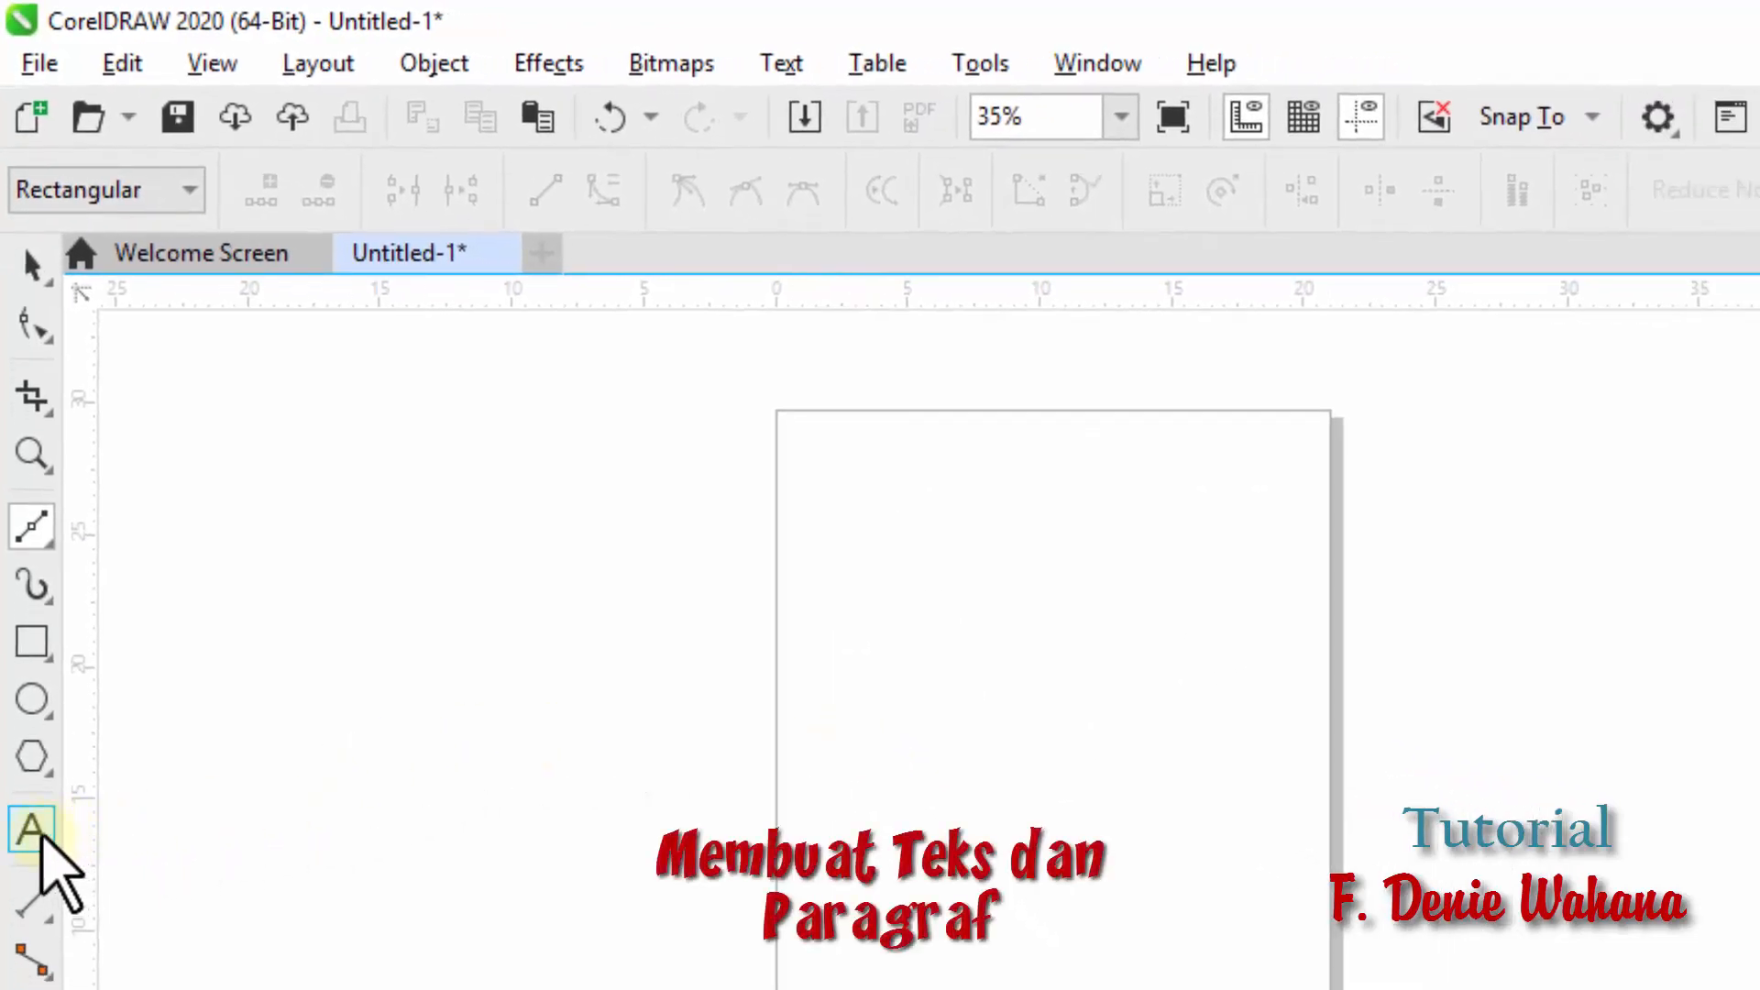
left_click(37, 825)
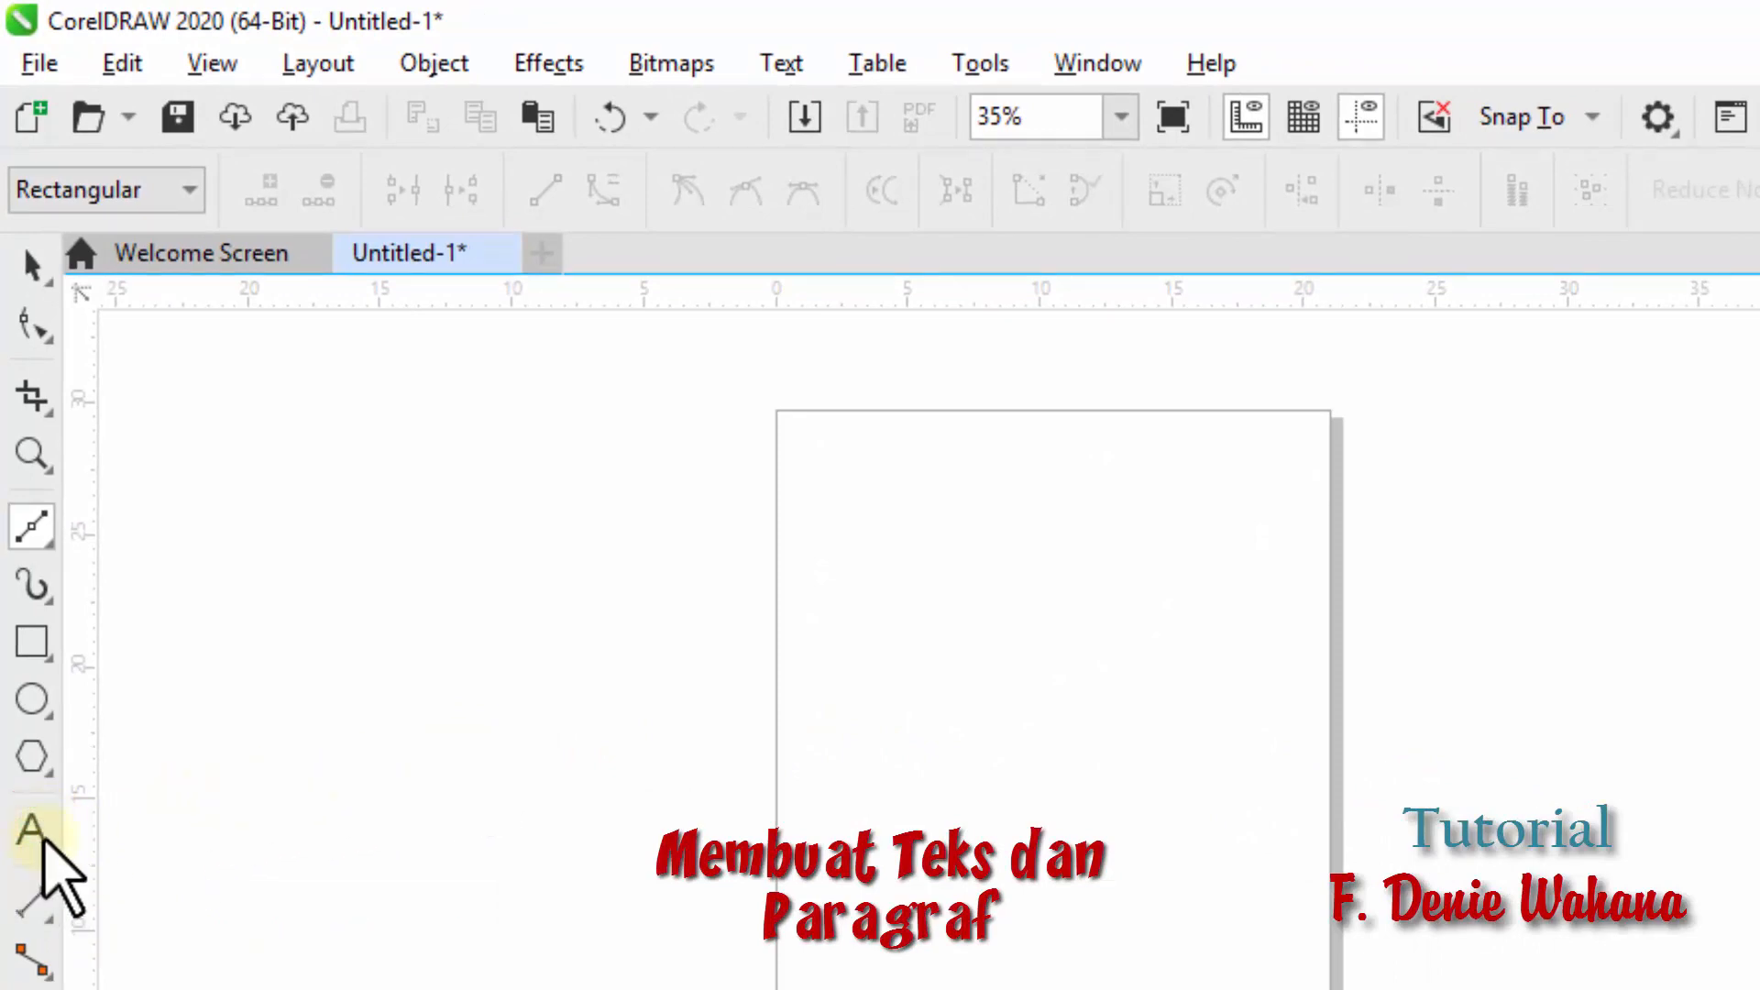
left_click(39, 827)
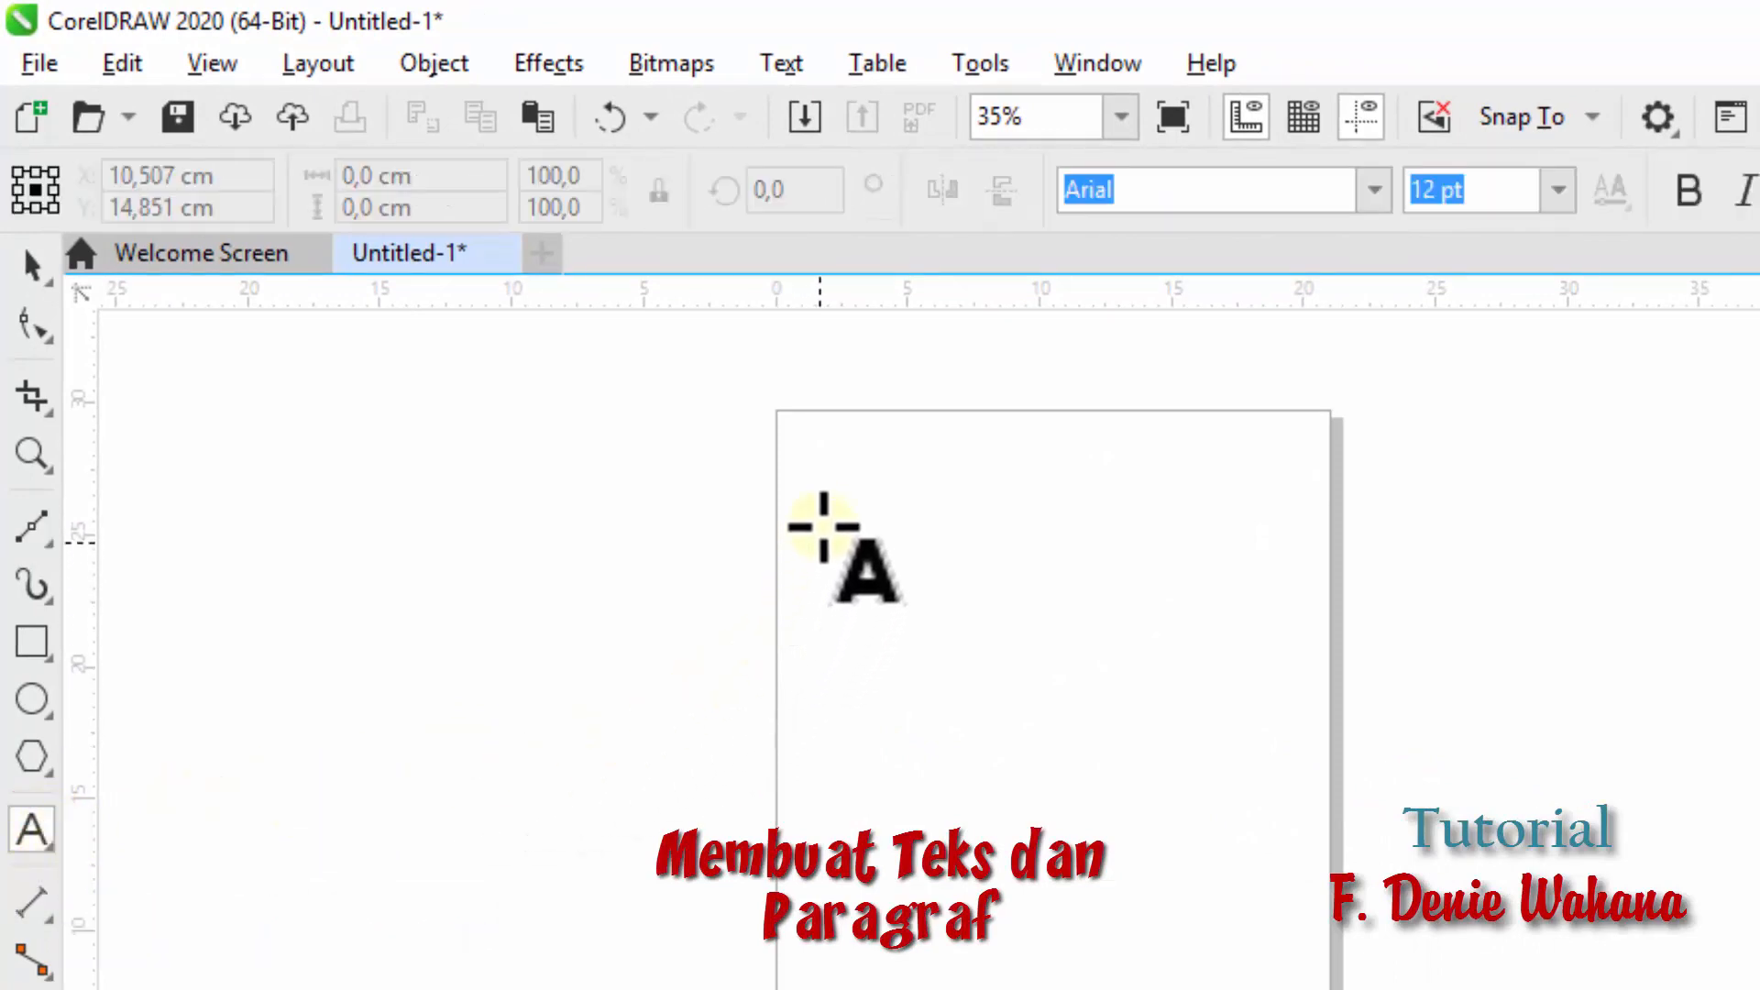
left_click(828, 459)
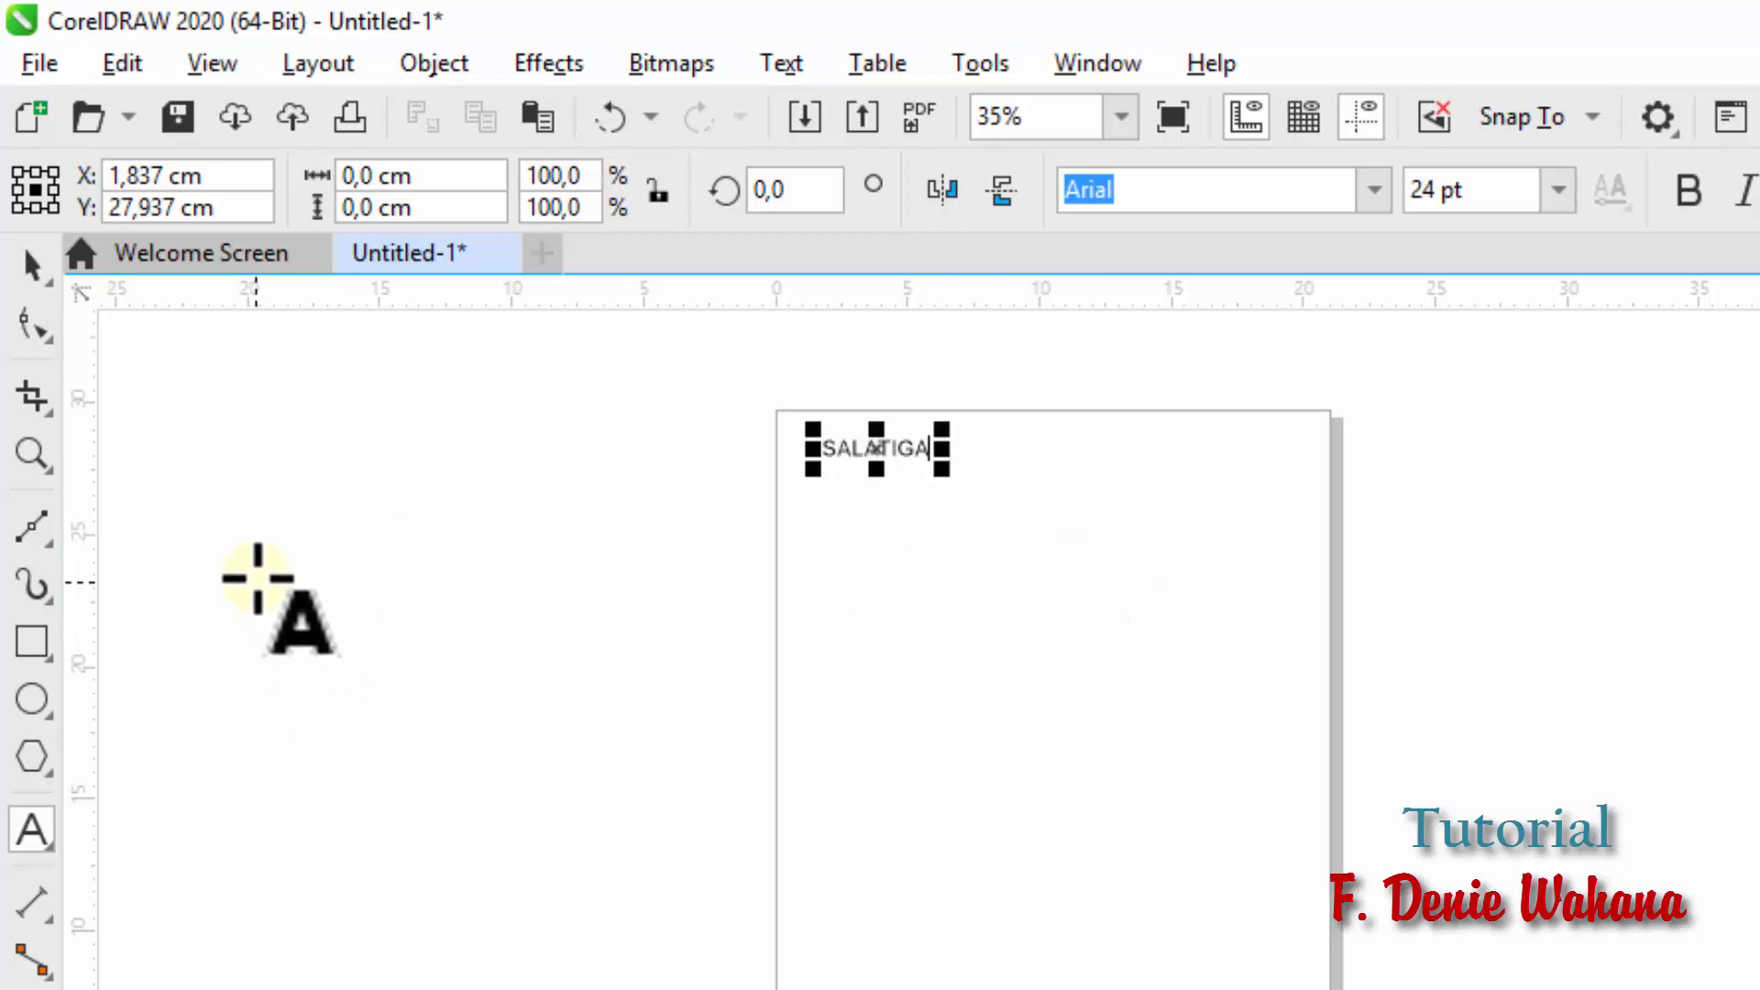
left_click(33, 264)
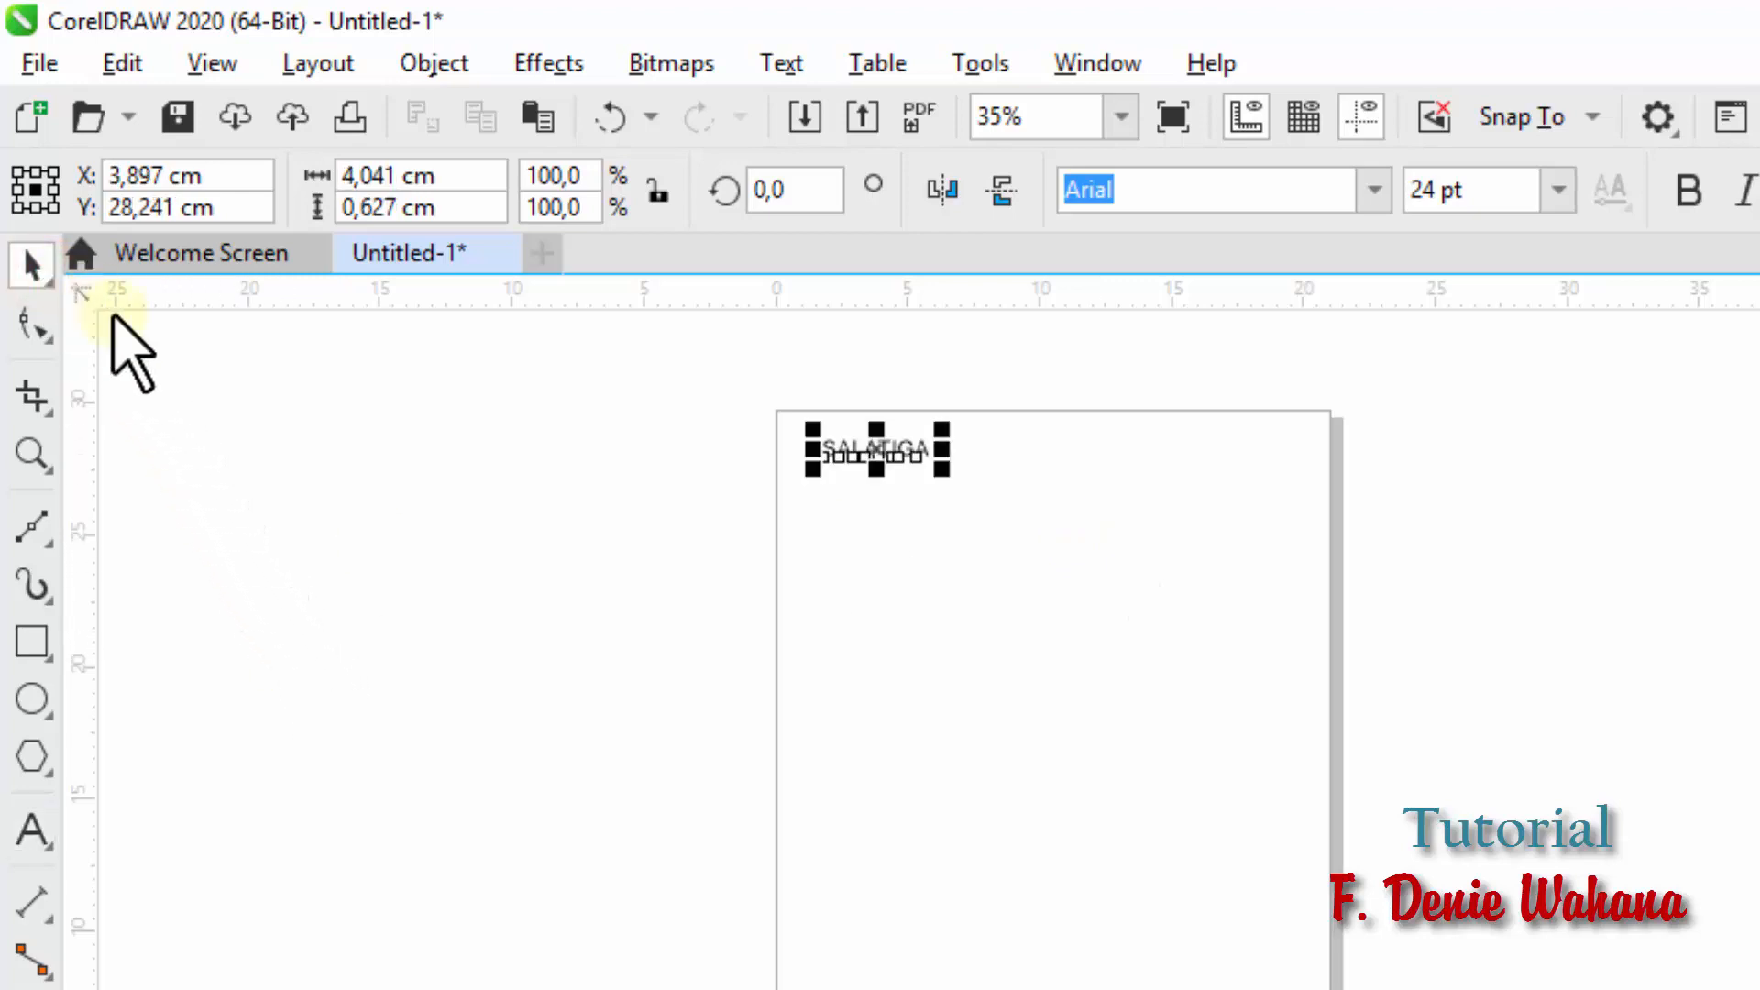
Step: Set the font size of the SALATIGA text to 48 pt
left_click(871, 558)
left_click(896, 447)
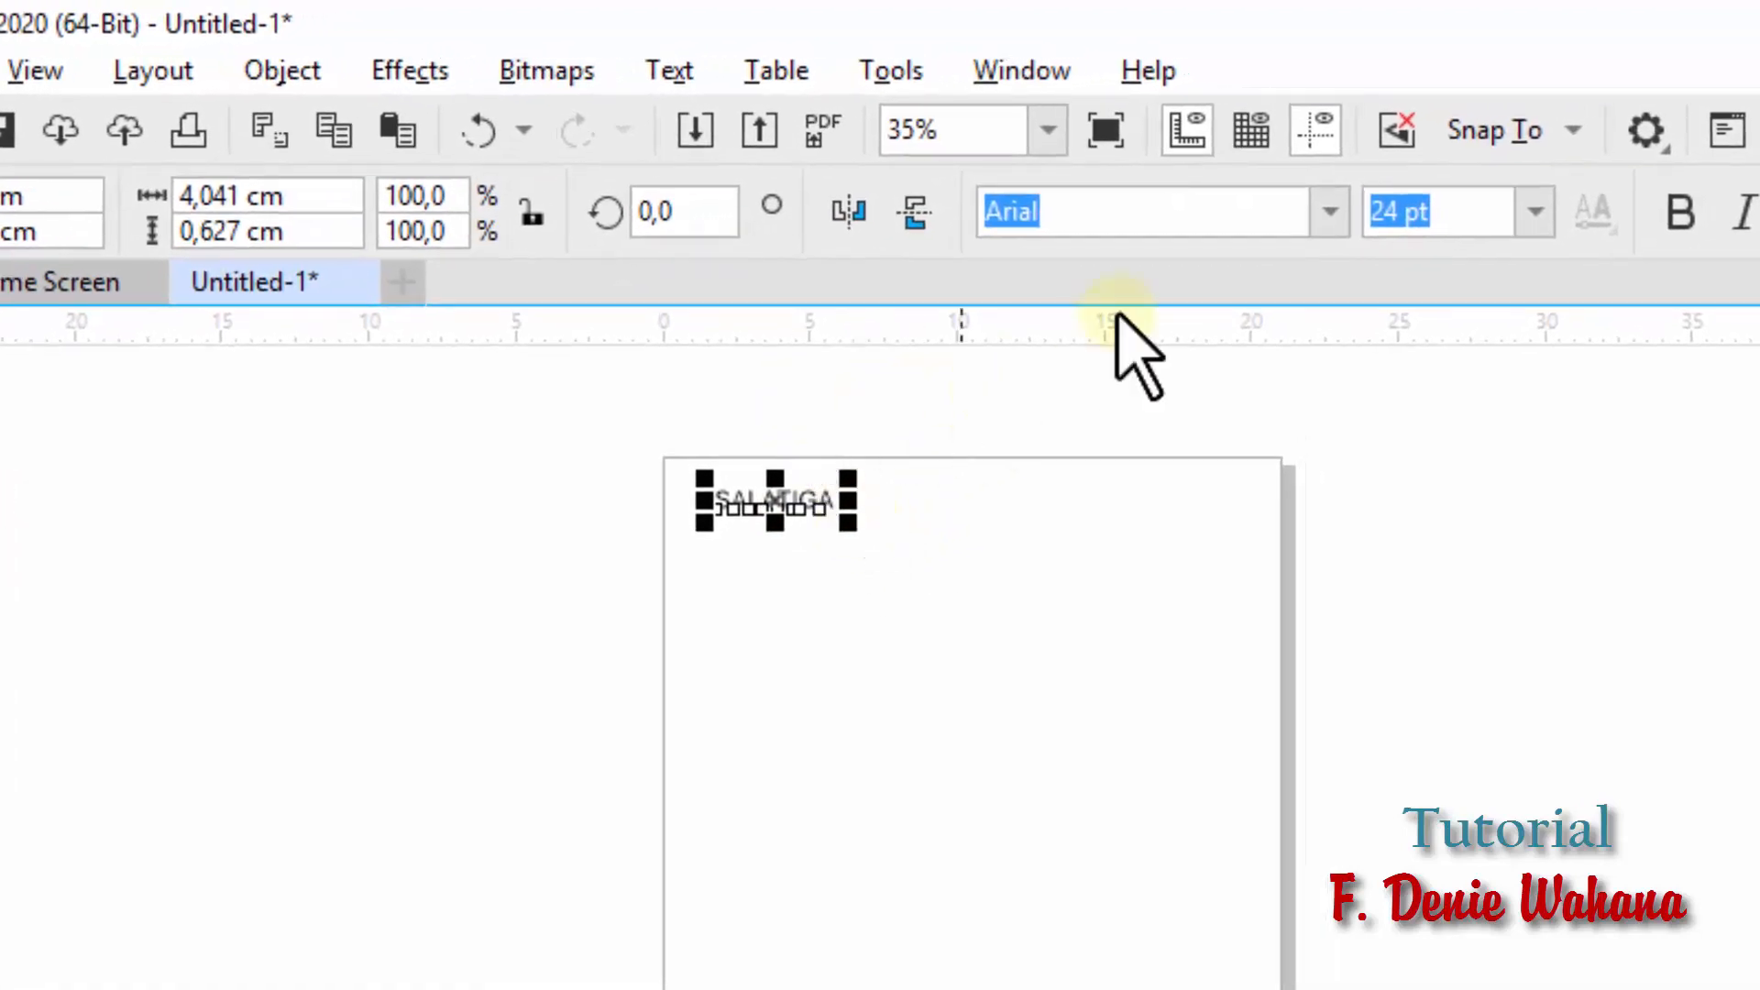
left_click(1539, 216)
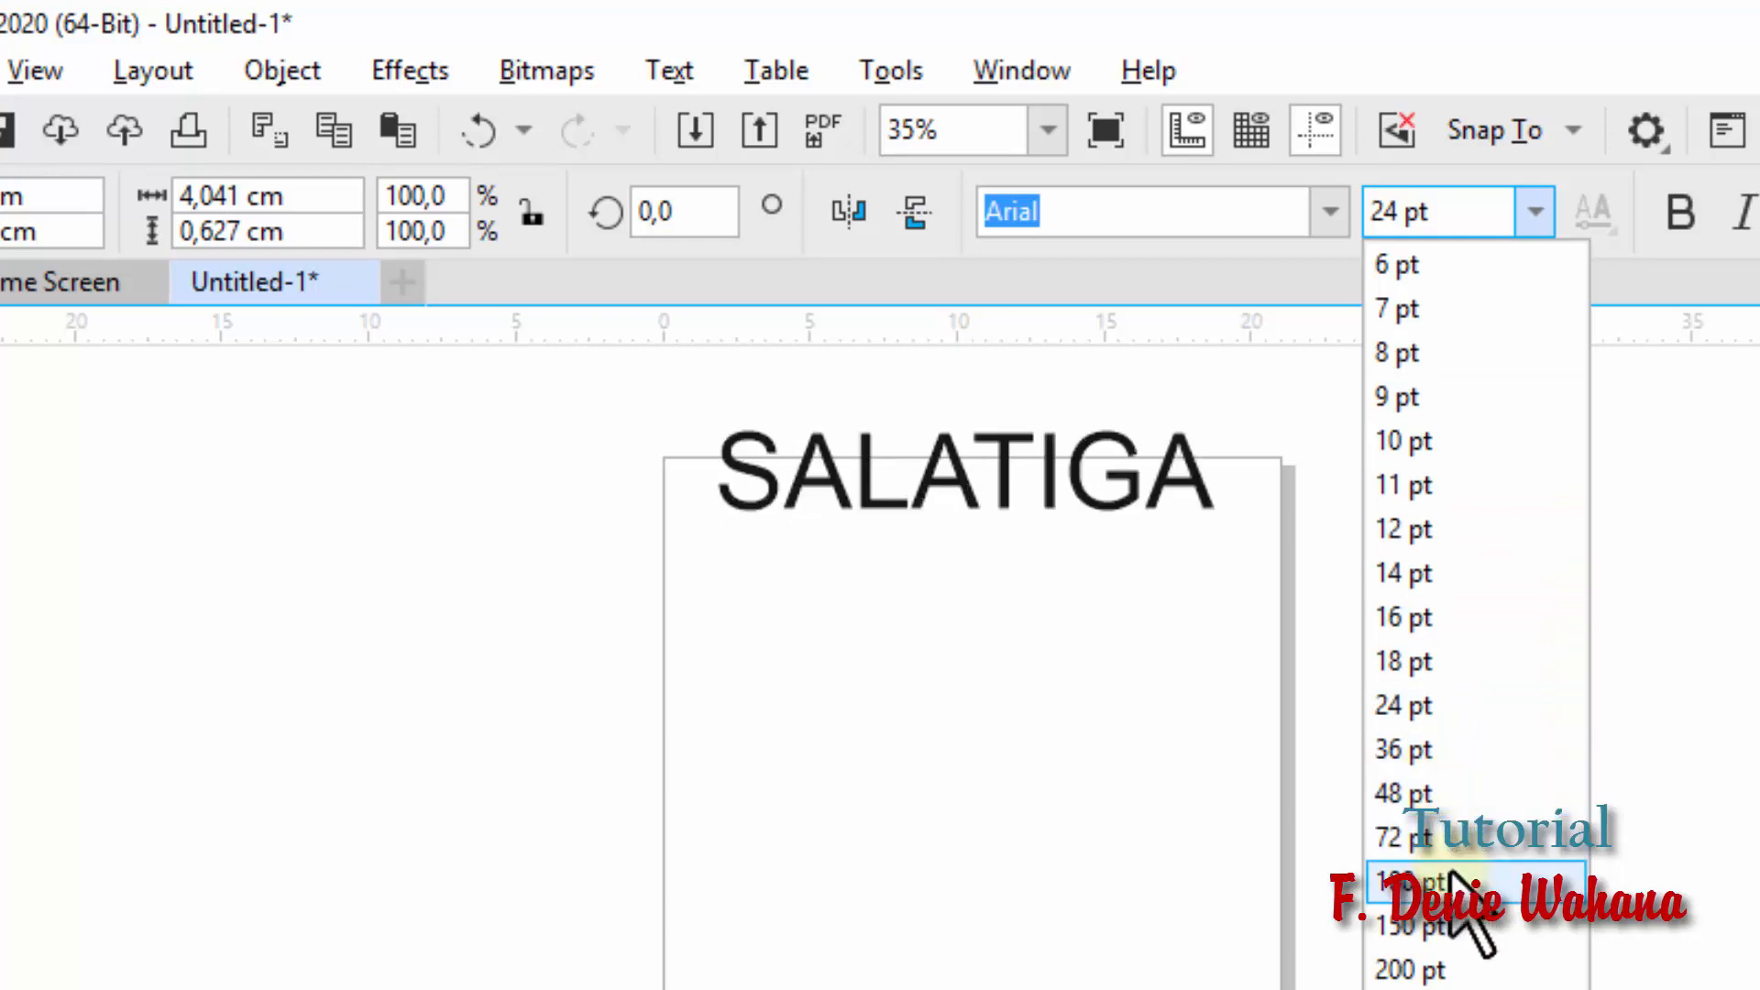
left_click(1454, 795)
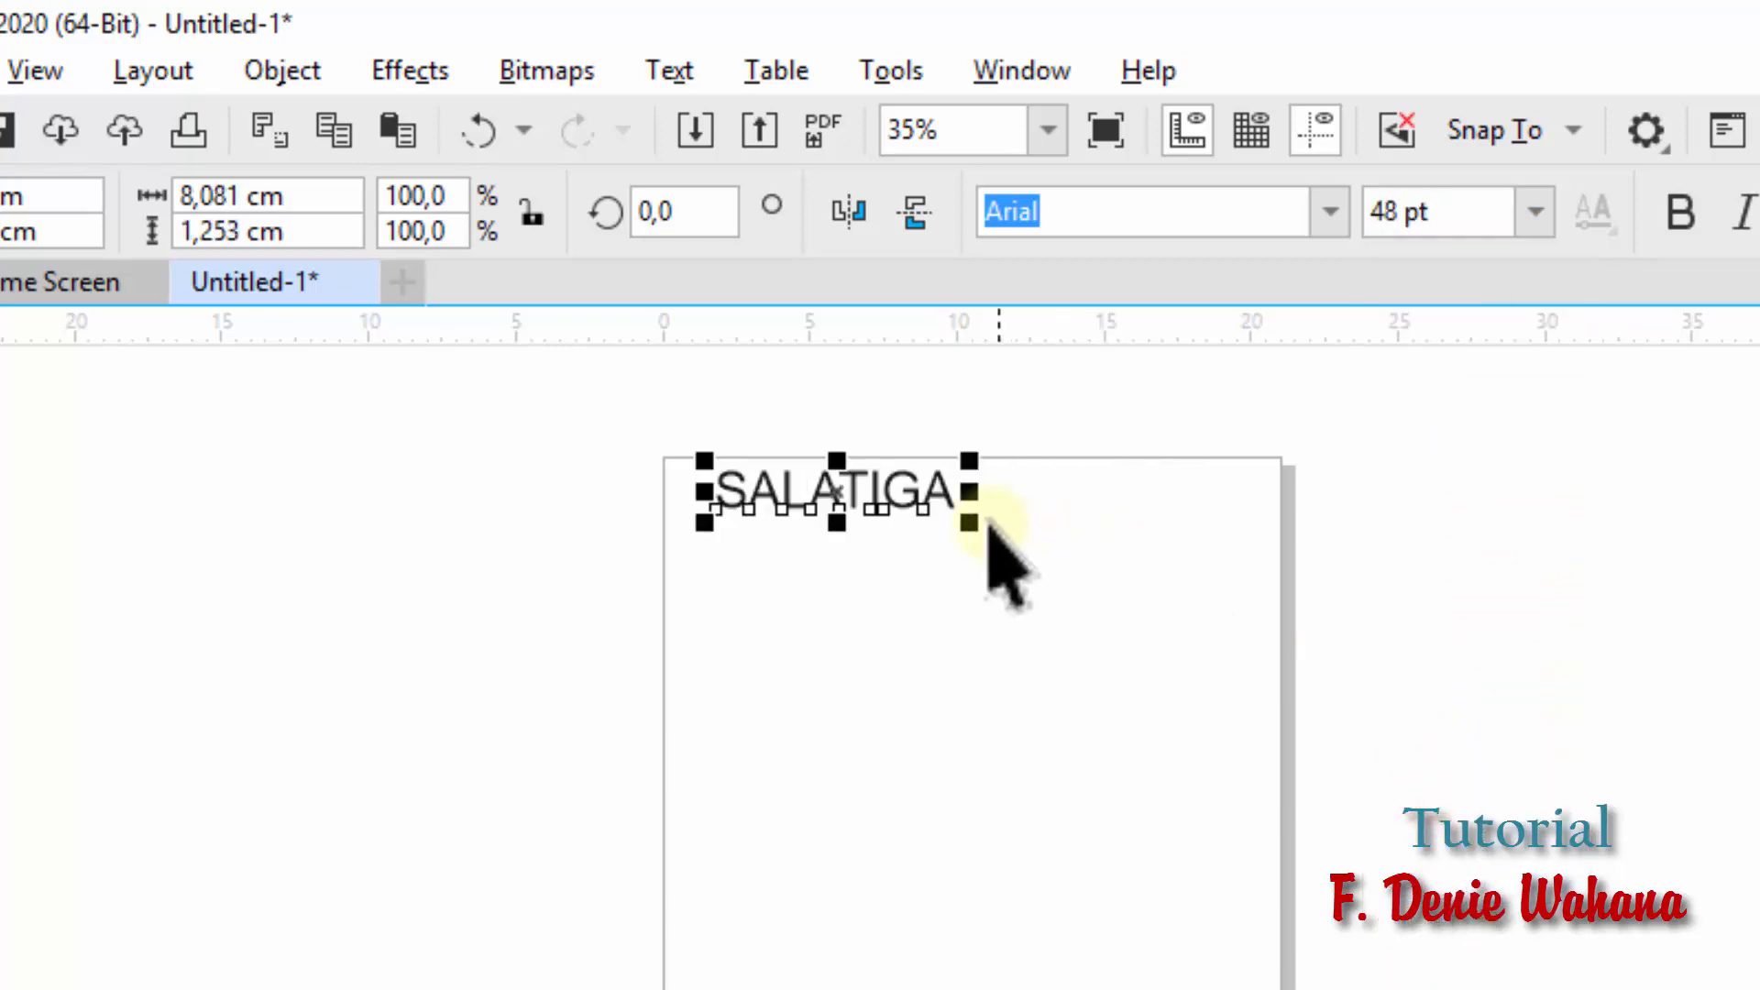
Step: Scale the SALATIGA text up proportionally by its corner to about 13.4 cm wide
left_click_drag(997, 534, 1132, 556)
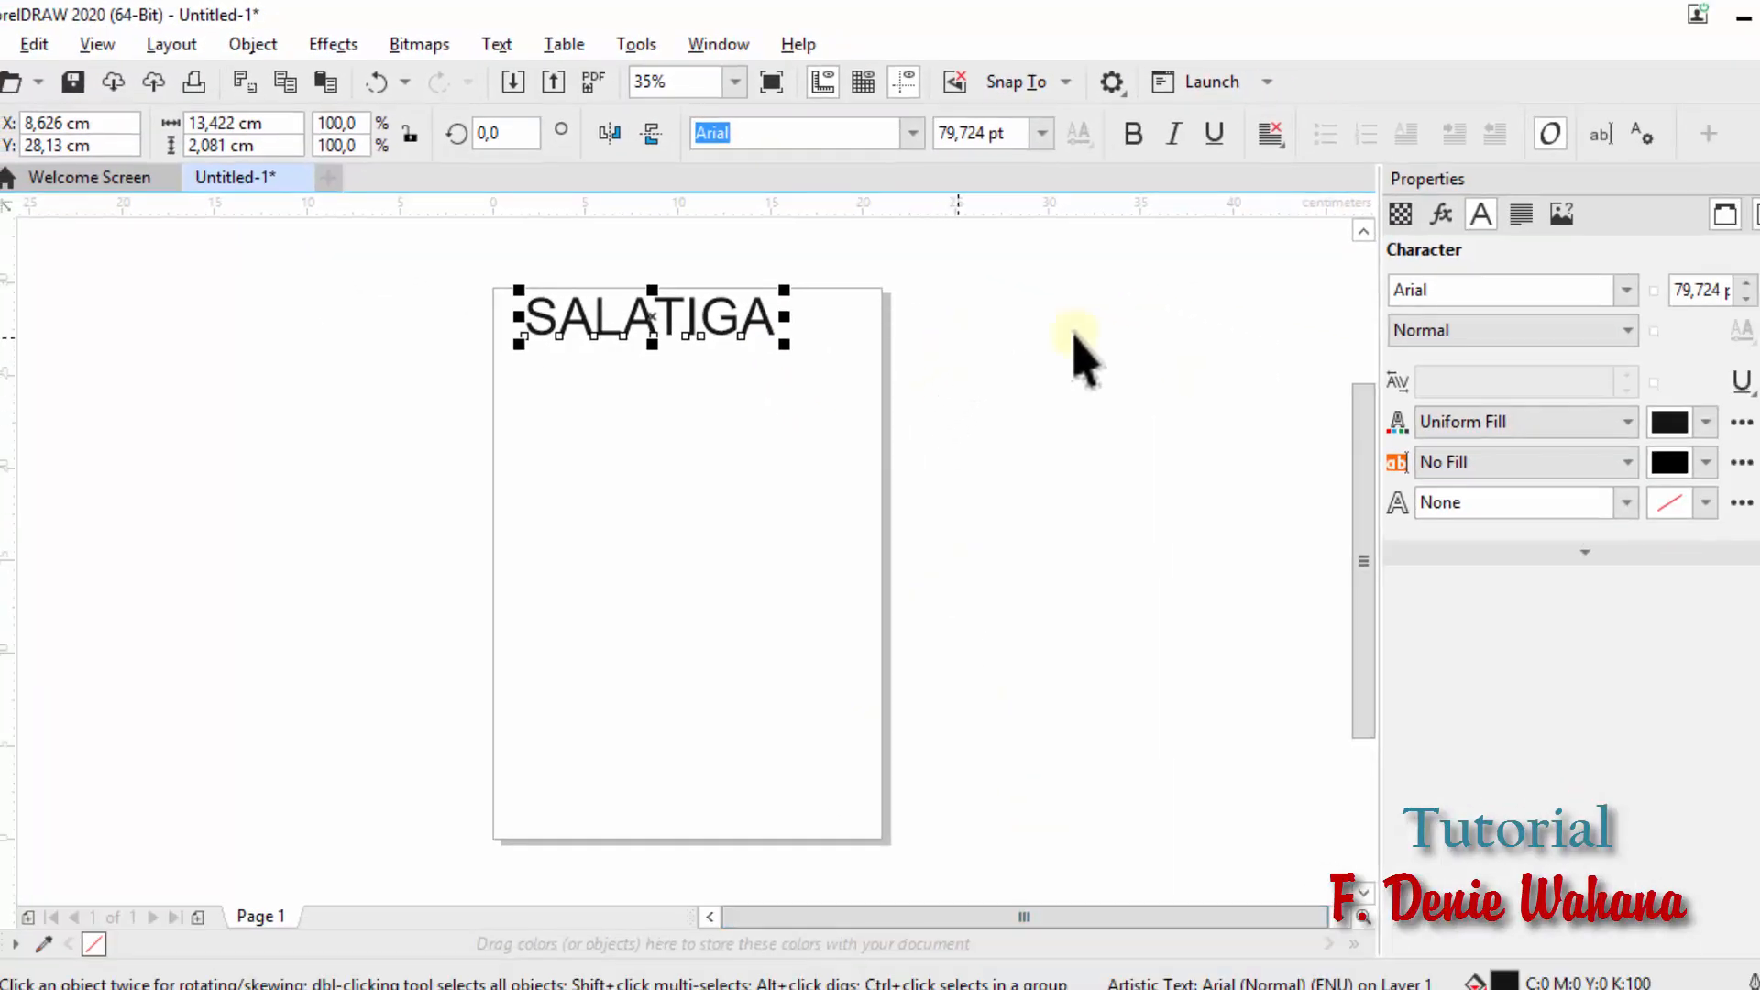
left_click(1002, 915)
scroll(686, 282, "up", 1)
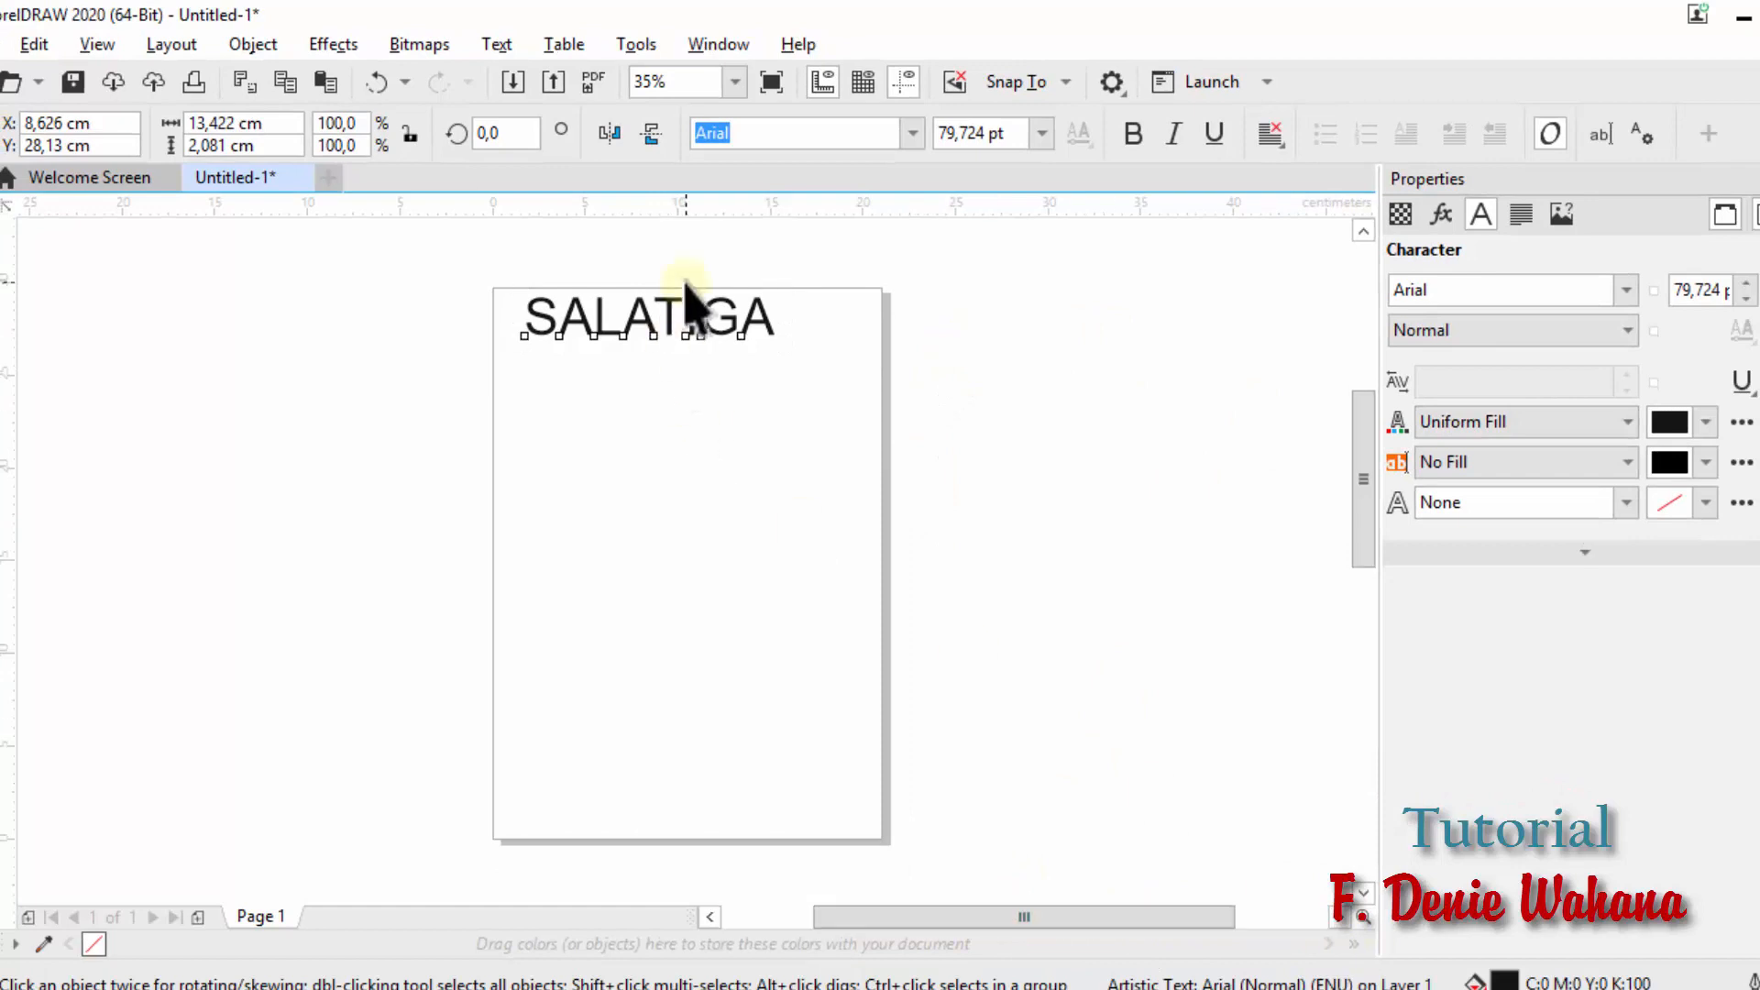
Step: Change the font of the SALATIGA text to Baby Universe
left_click_drag(1014, 916, 1191, 932)
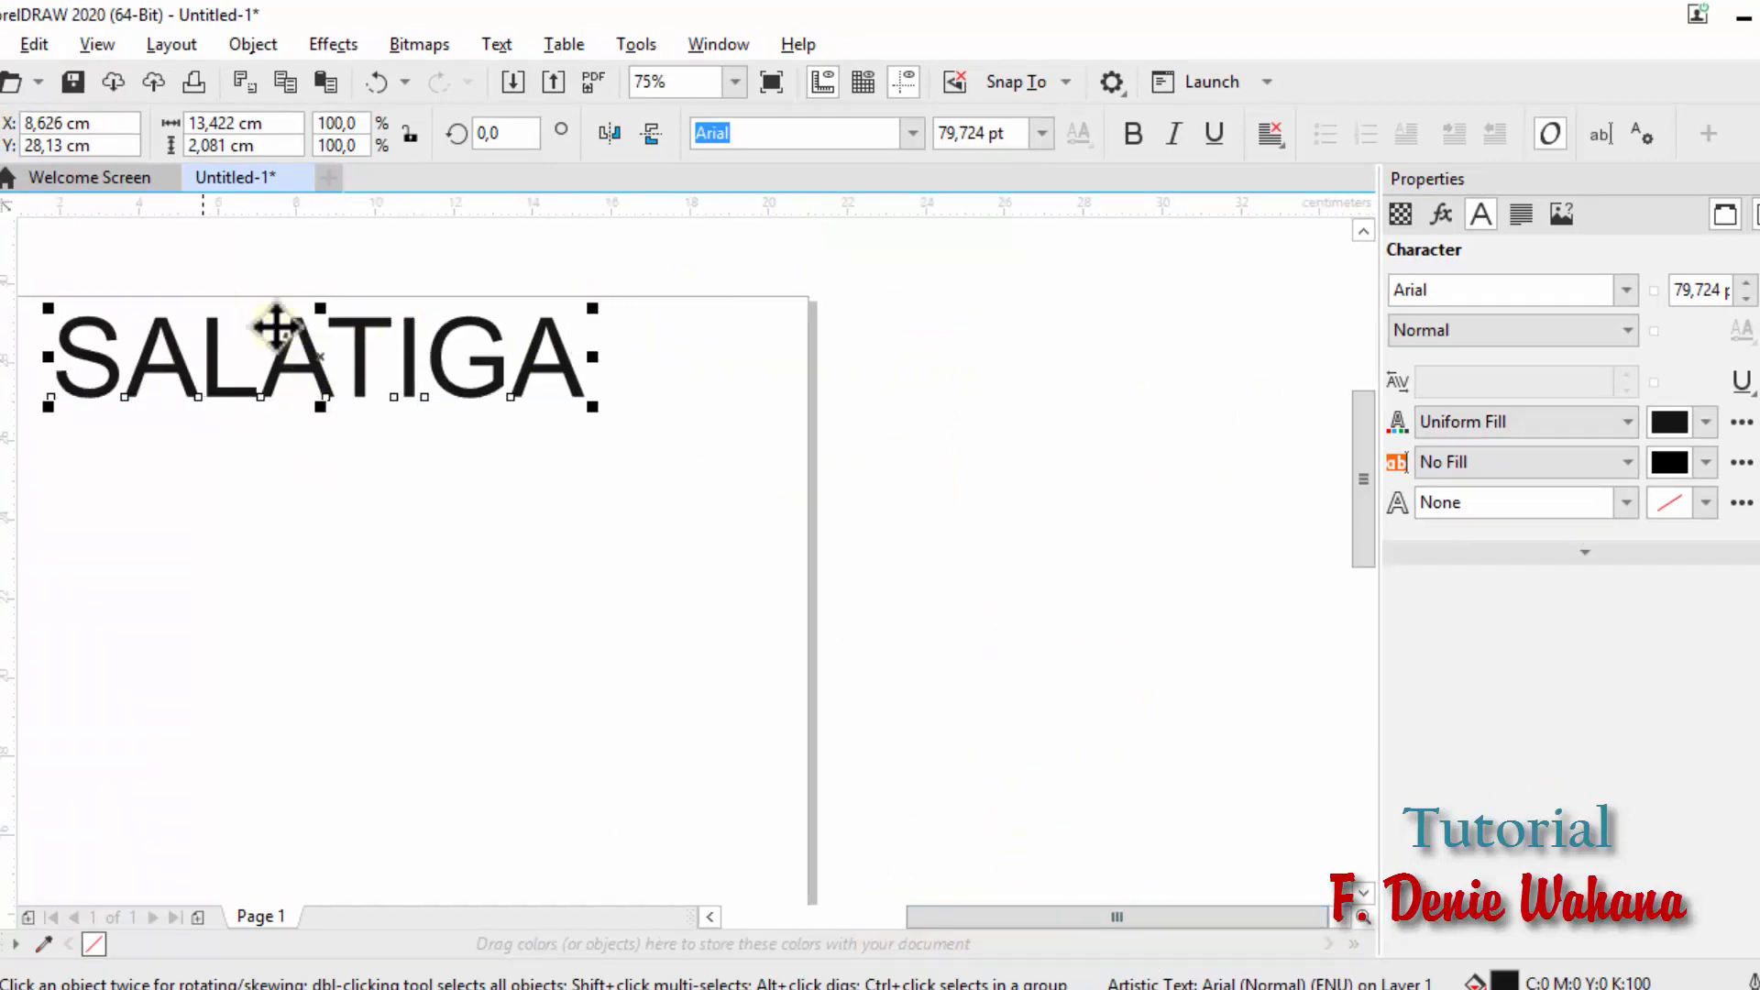
left_click(915, 133)
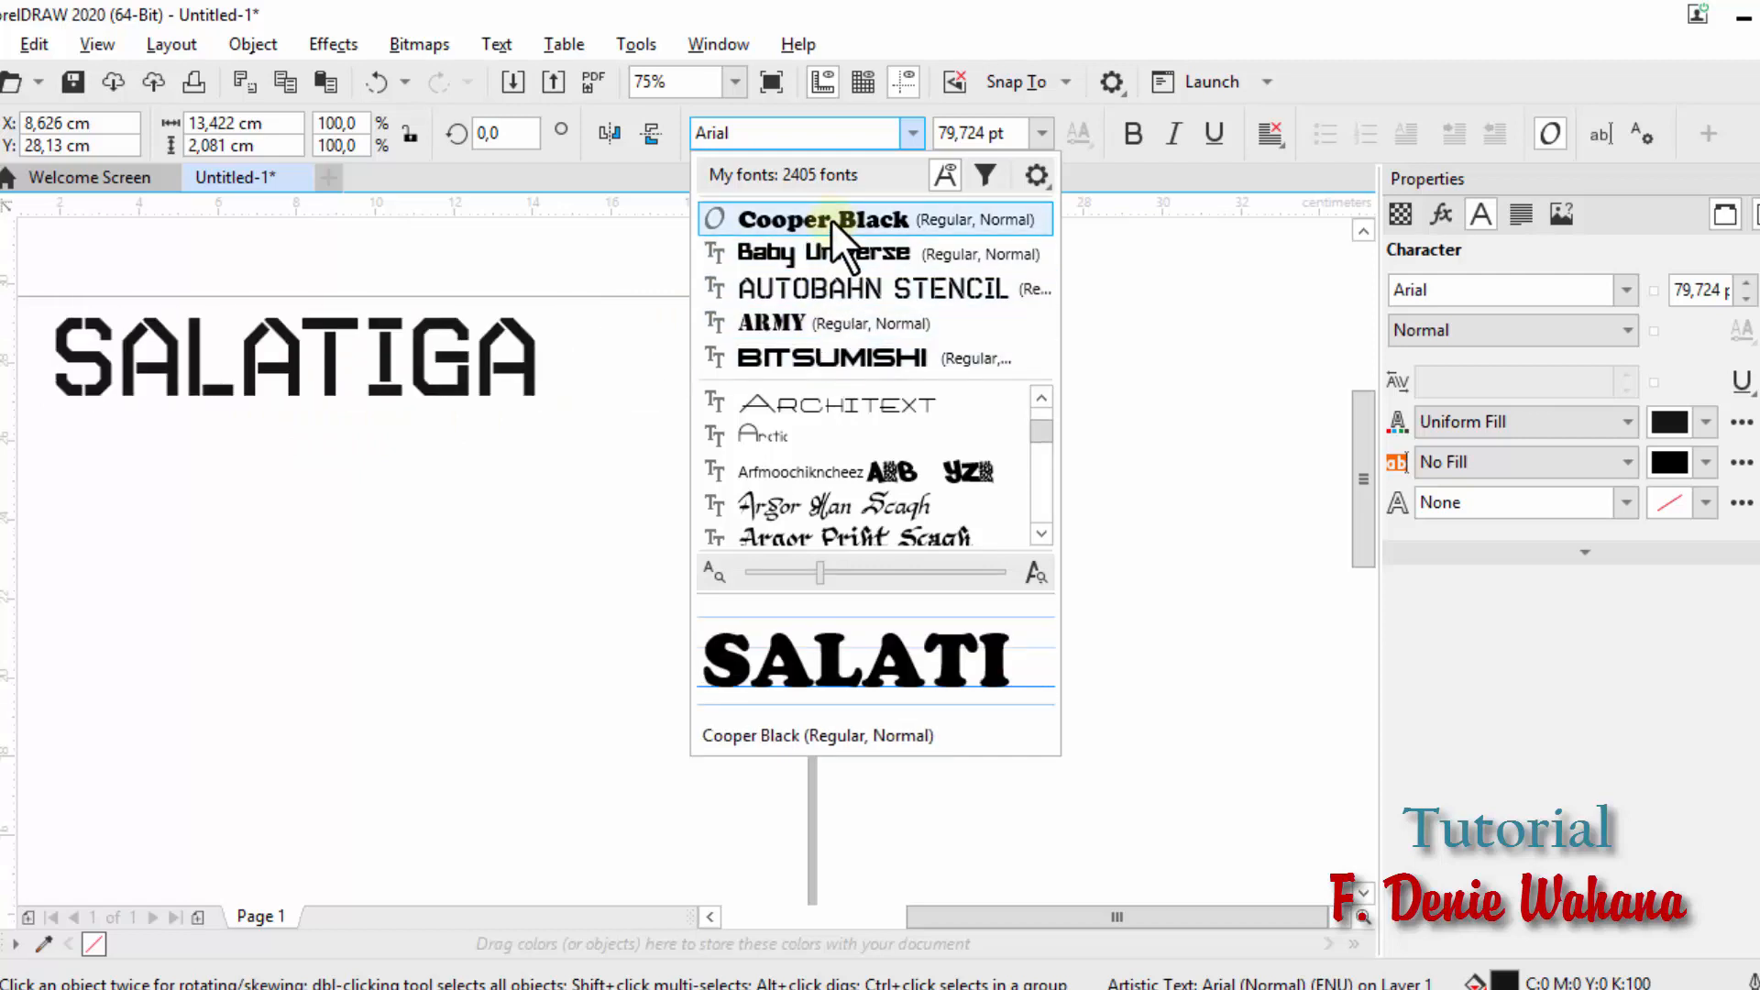
left_click(834, 252)
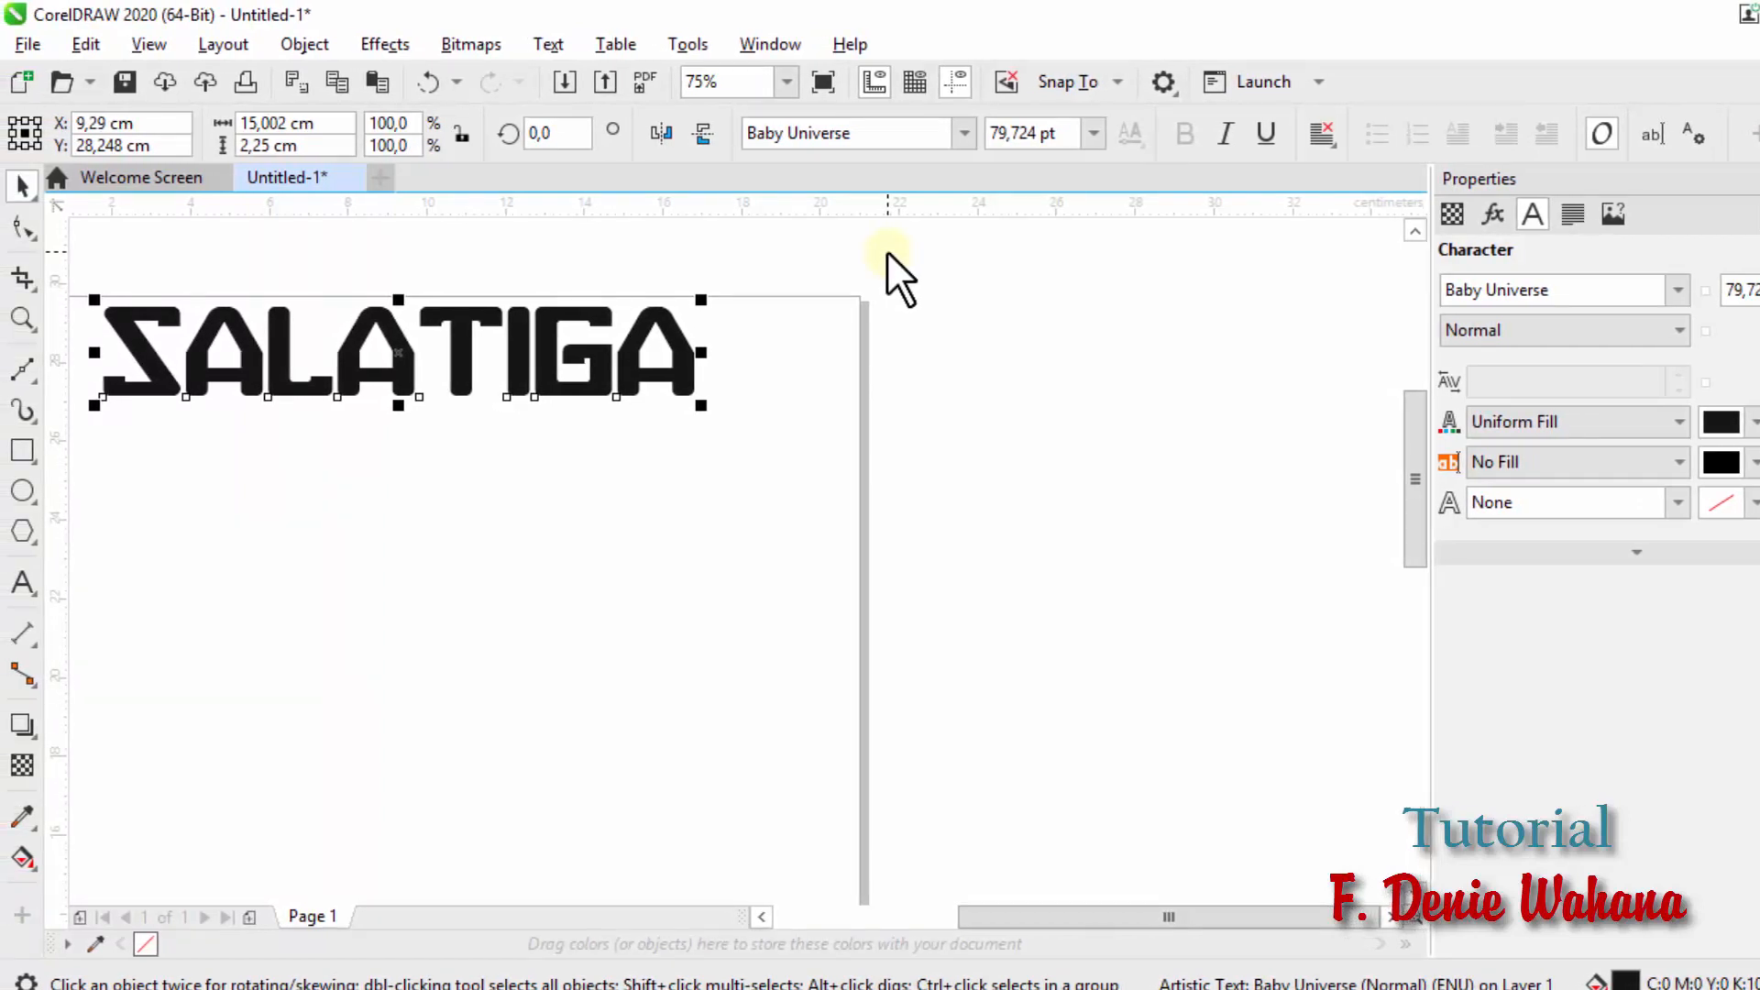
Step: Add a paragraph text frame about 16.9 by 6.8 cm below SALATIGA and enter more than two lines of X characters
left_click(22, 583)
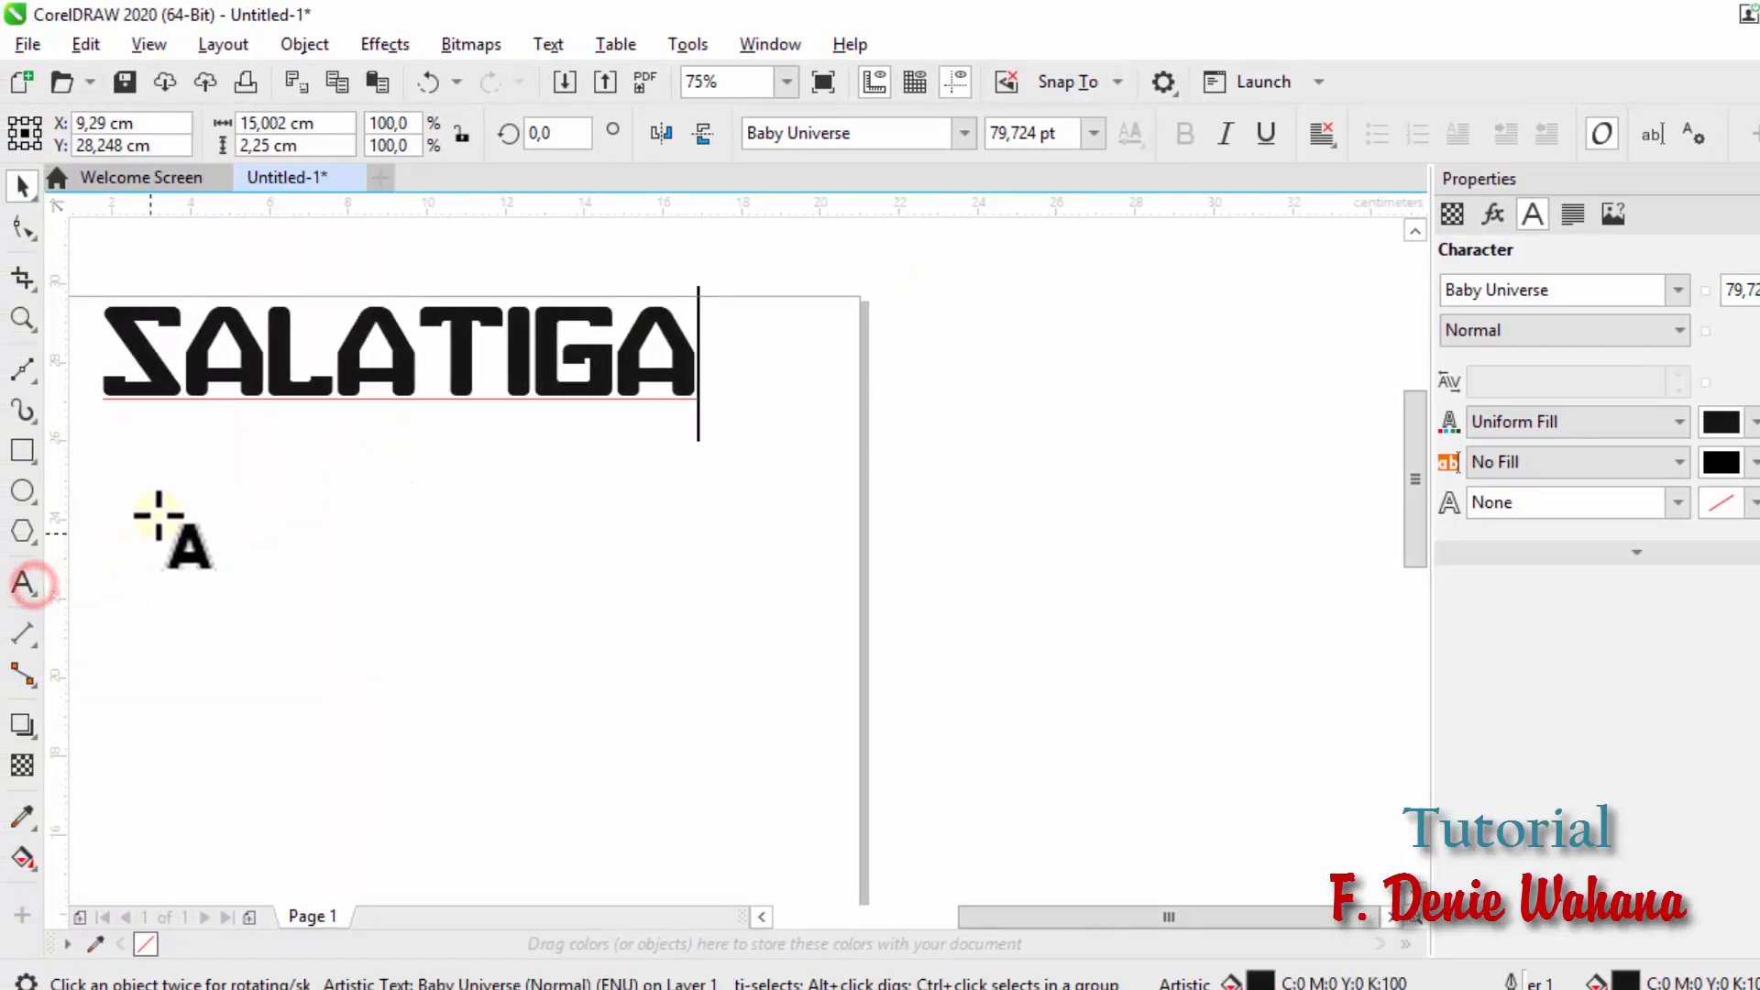
left_click_drag(165, 500, 834, 771)
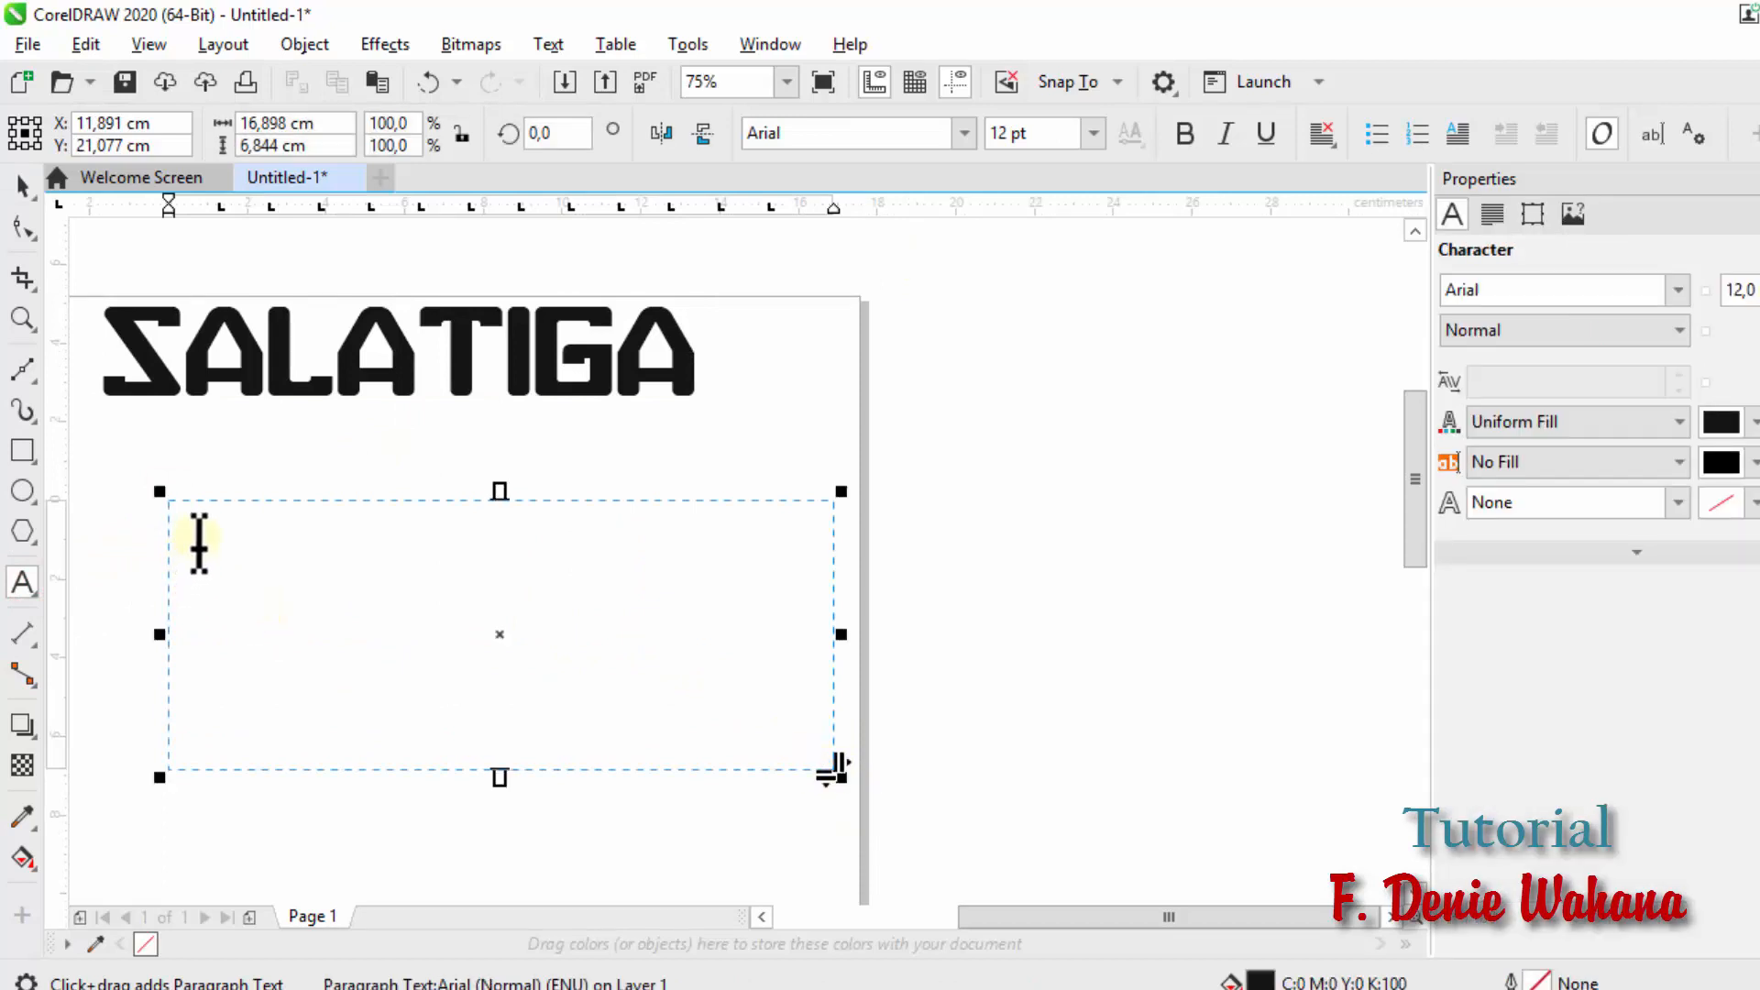
type("XXXXXXXXXXXXXXXXXXXXXXXXXXXX")
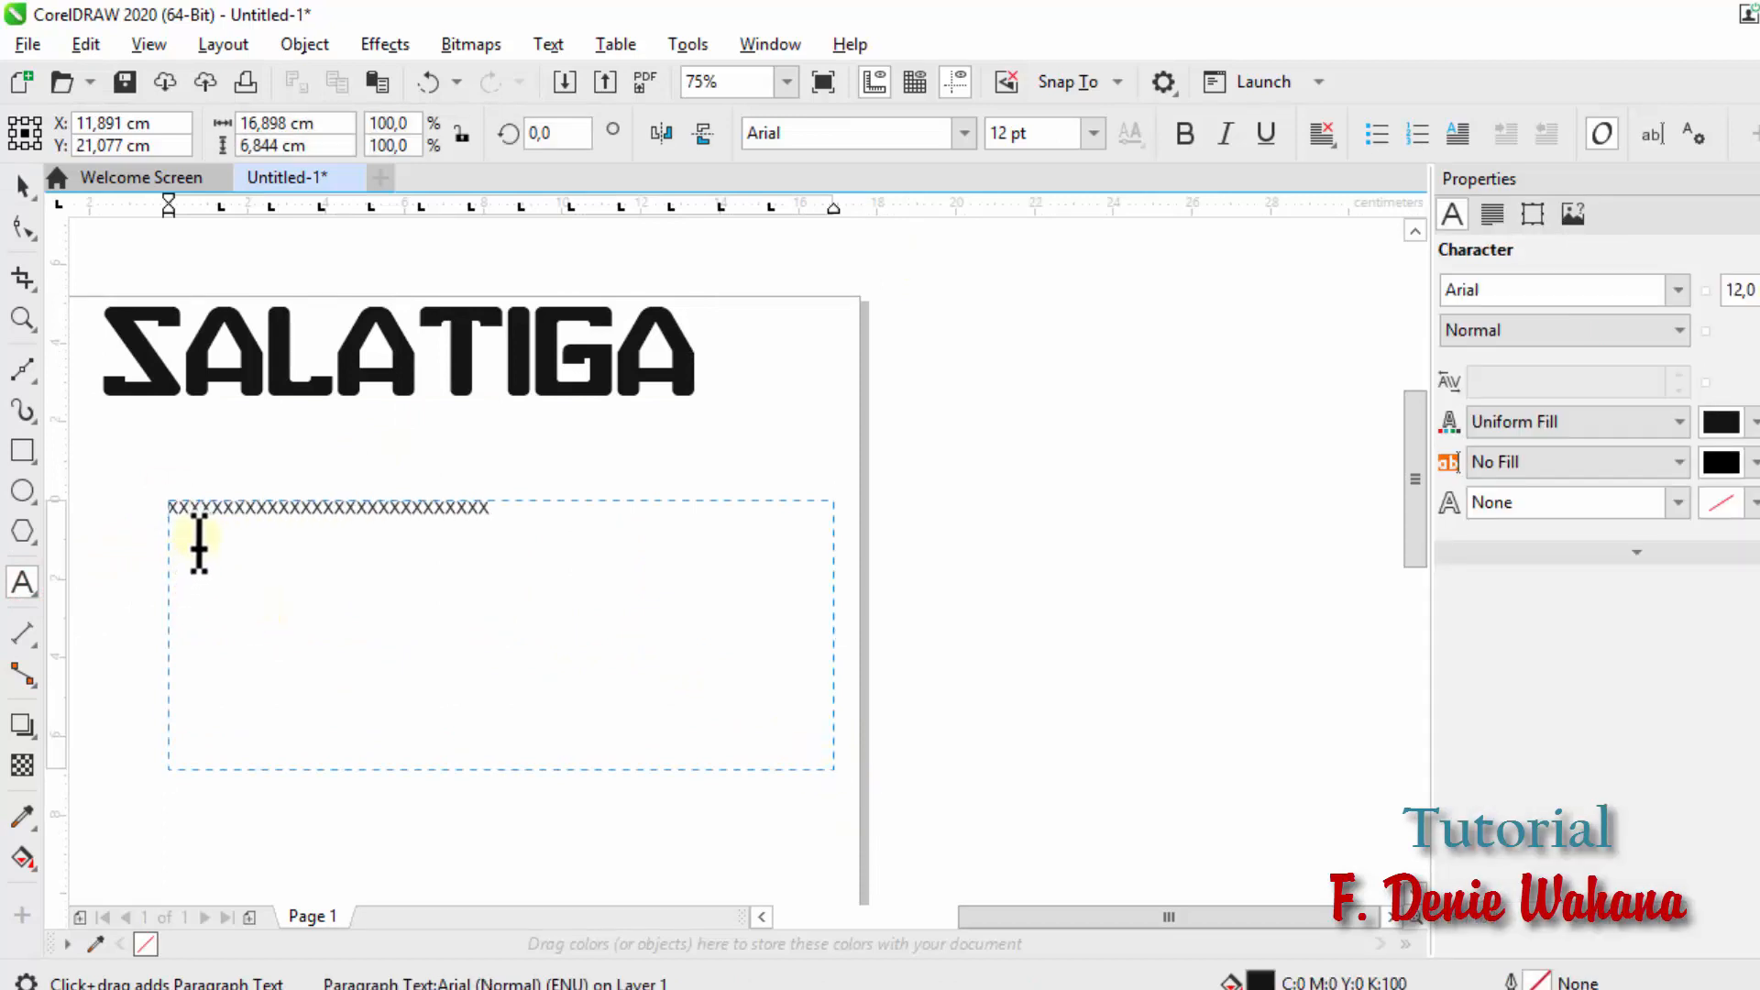
type("XXXXXXXXXXXXXXXXXXXXXXXXXXXXXXXXXXXXXXXXXXXXX")
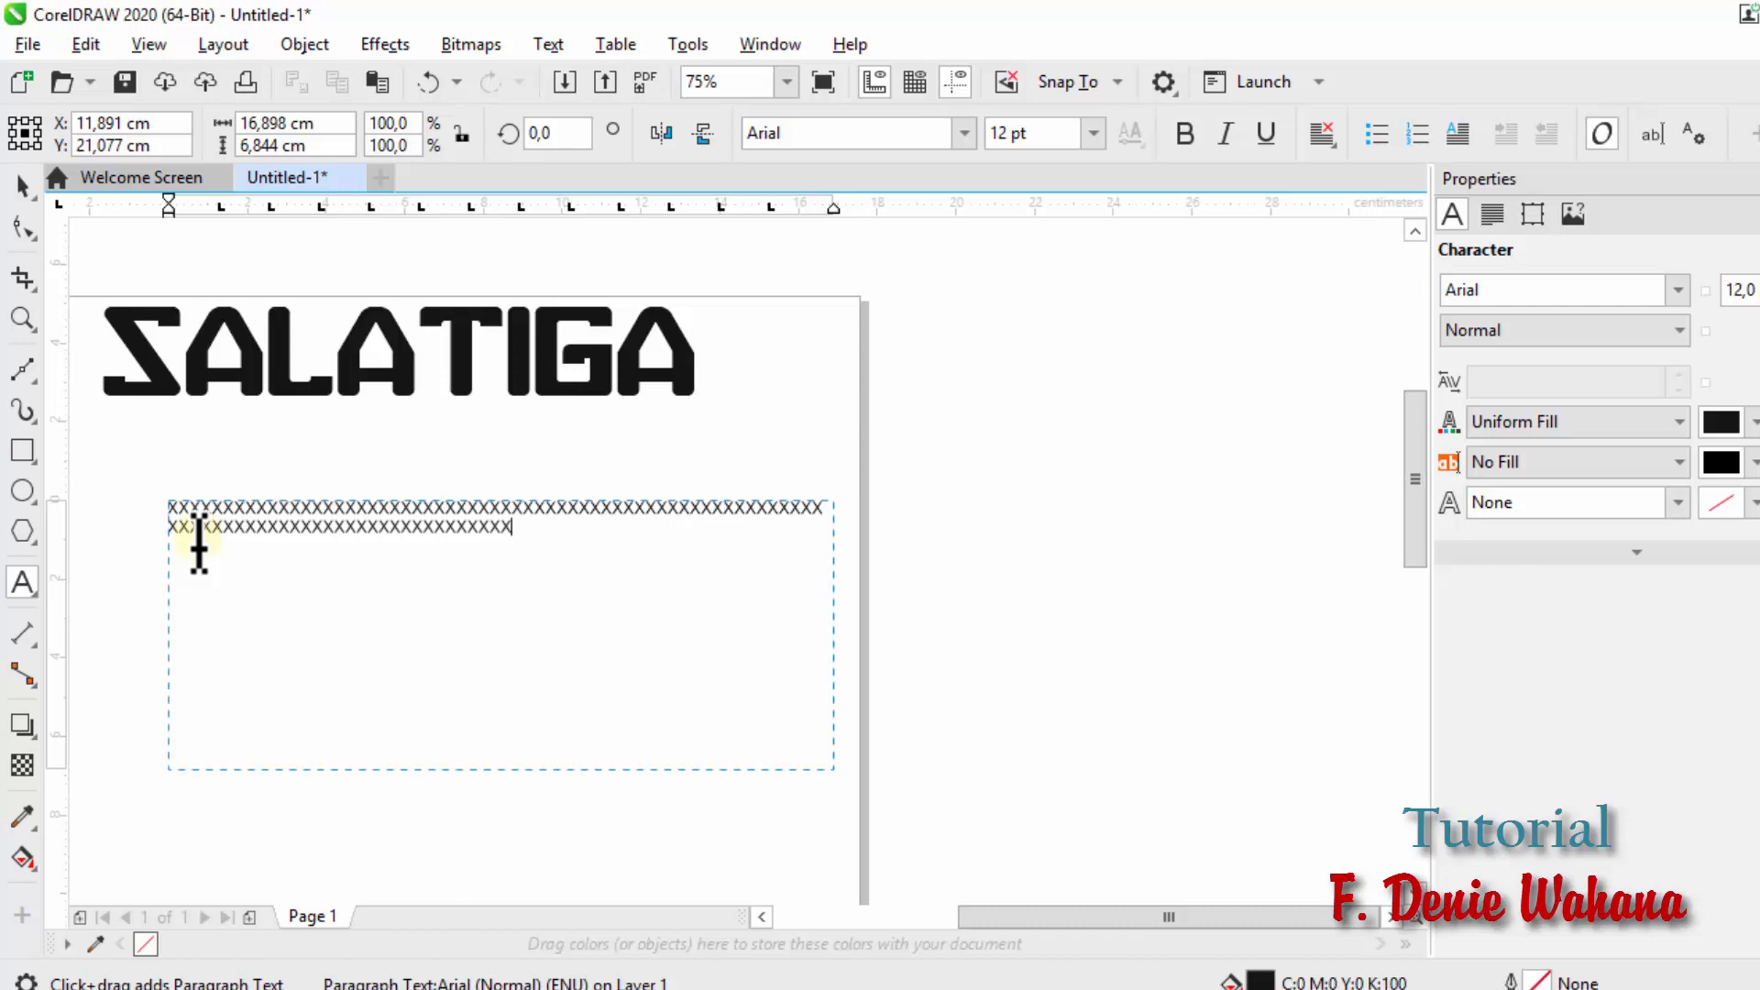
type("XXXXXXXXXXXXXXXXXXXXXXXXXXXXXXXXXXXXXXXXXXXXXXXXXXXXXXXXXX")
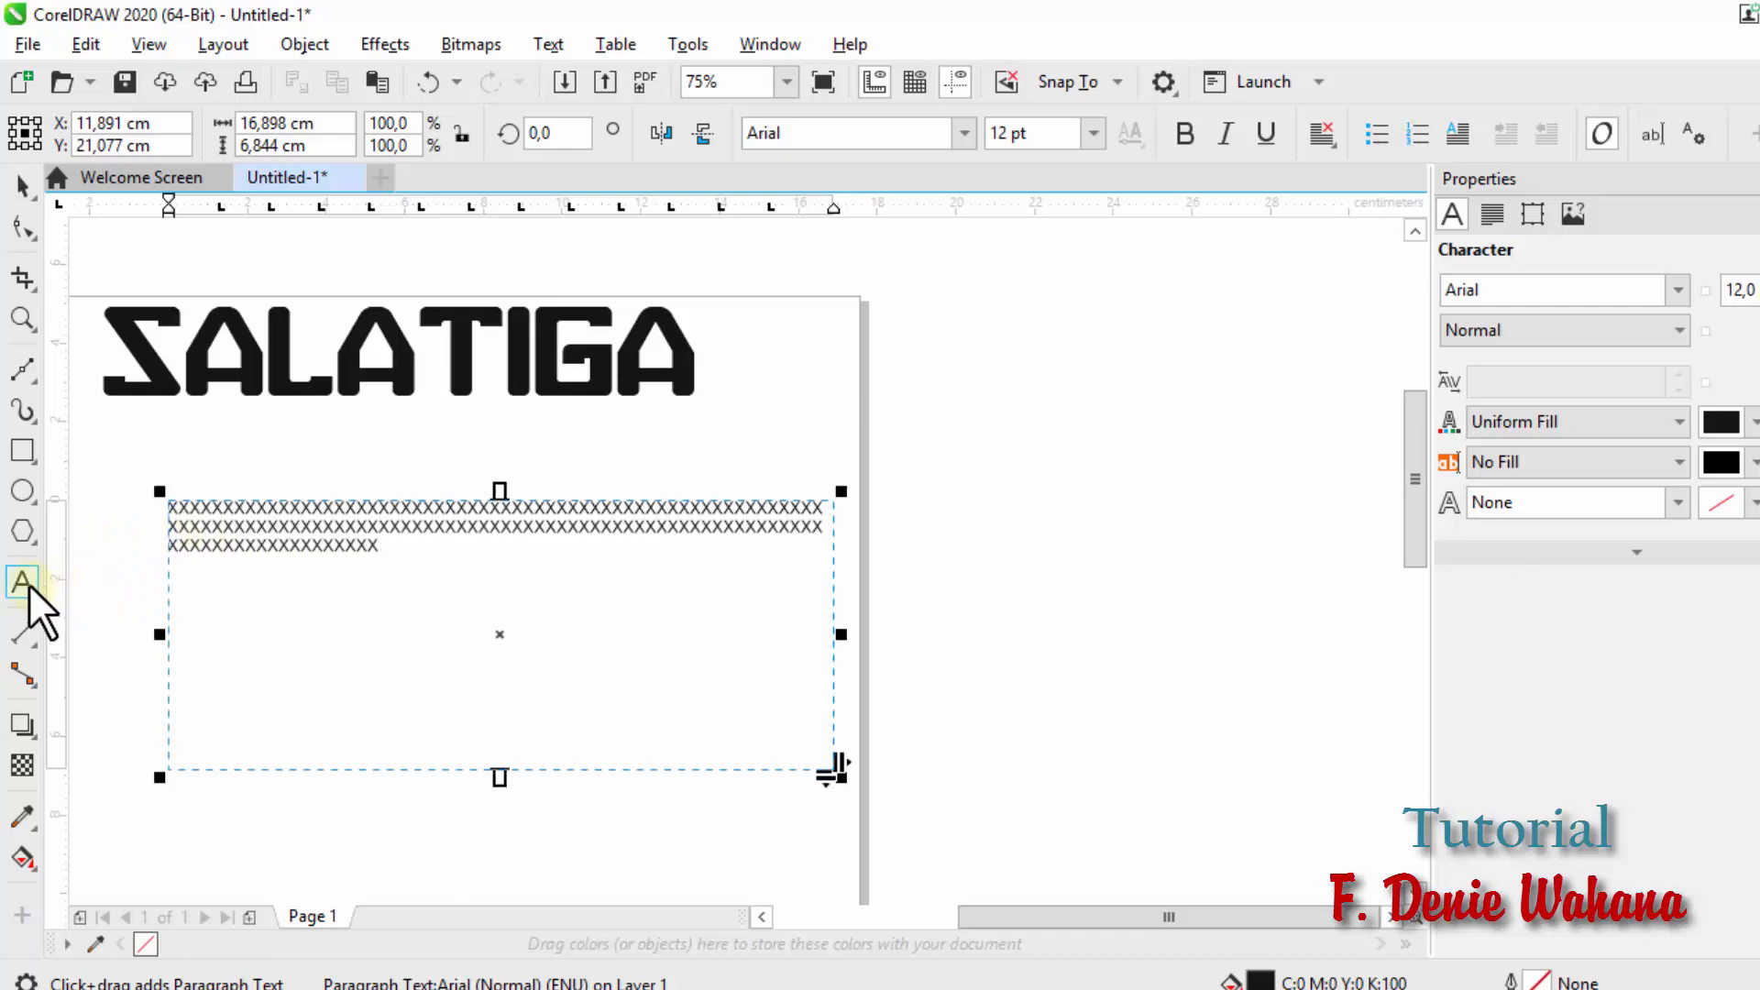
key("F10")
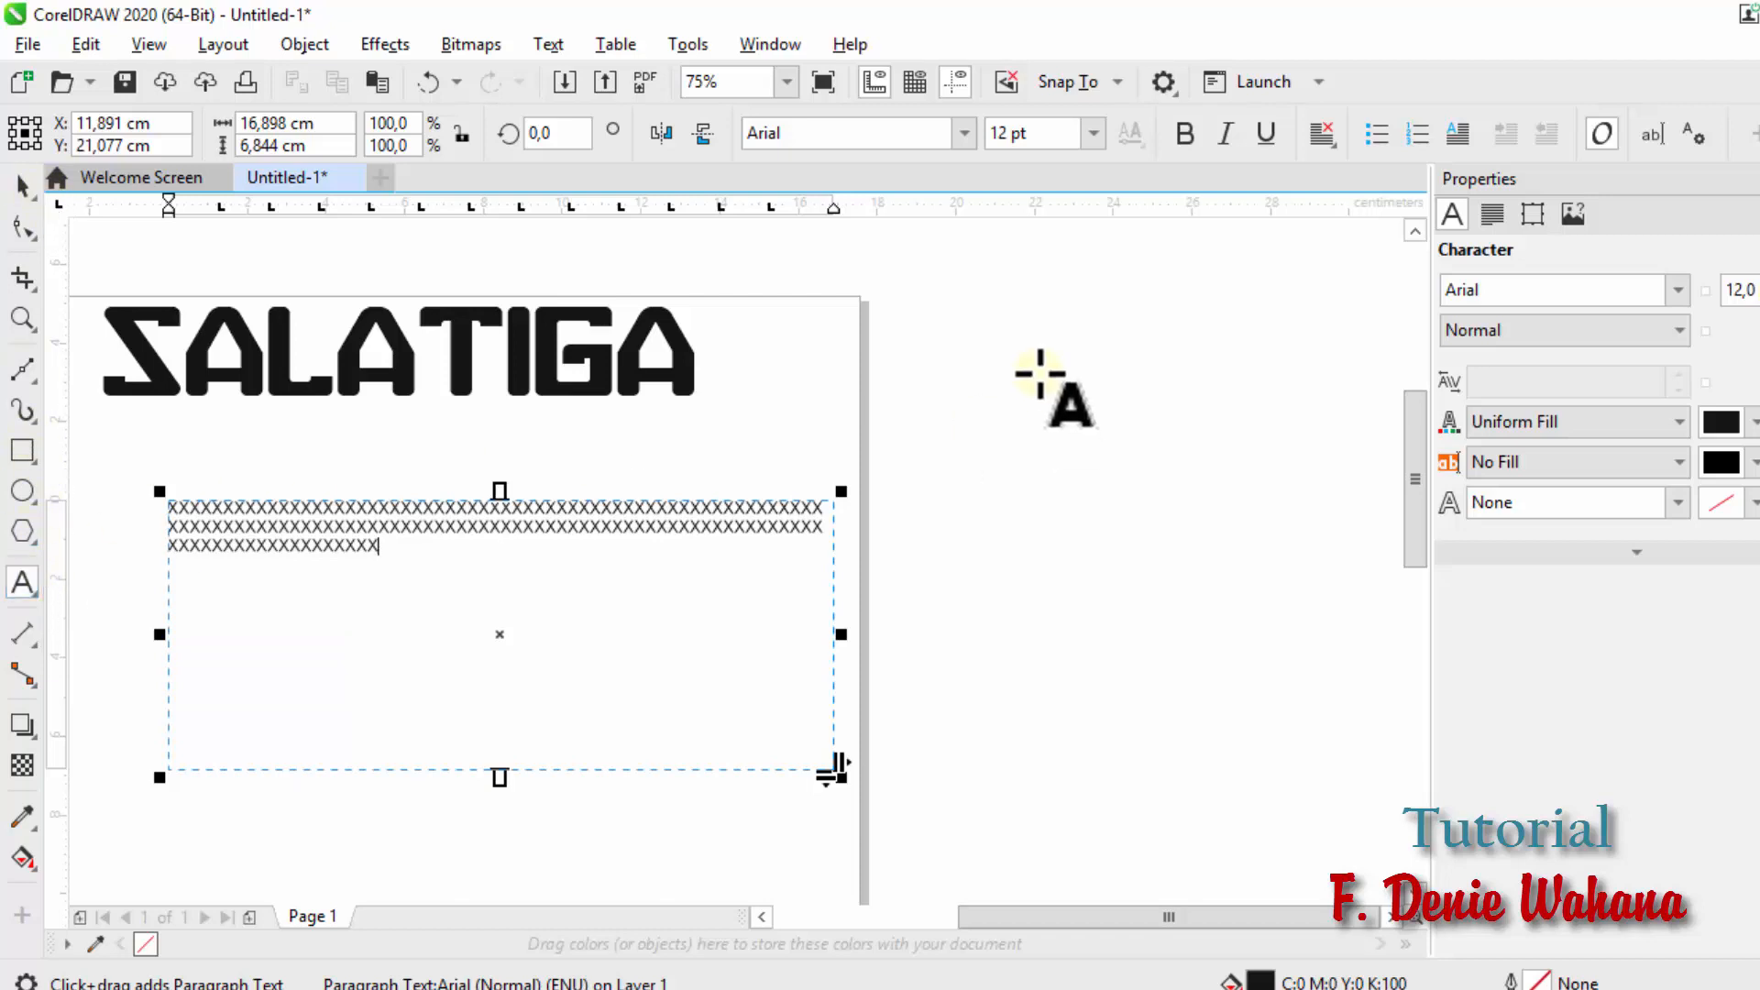
Step: Add the artistic text BEBAS on the empty area just to the right of the page, level with SALATIGA
left_click(931, 338)
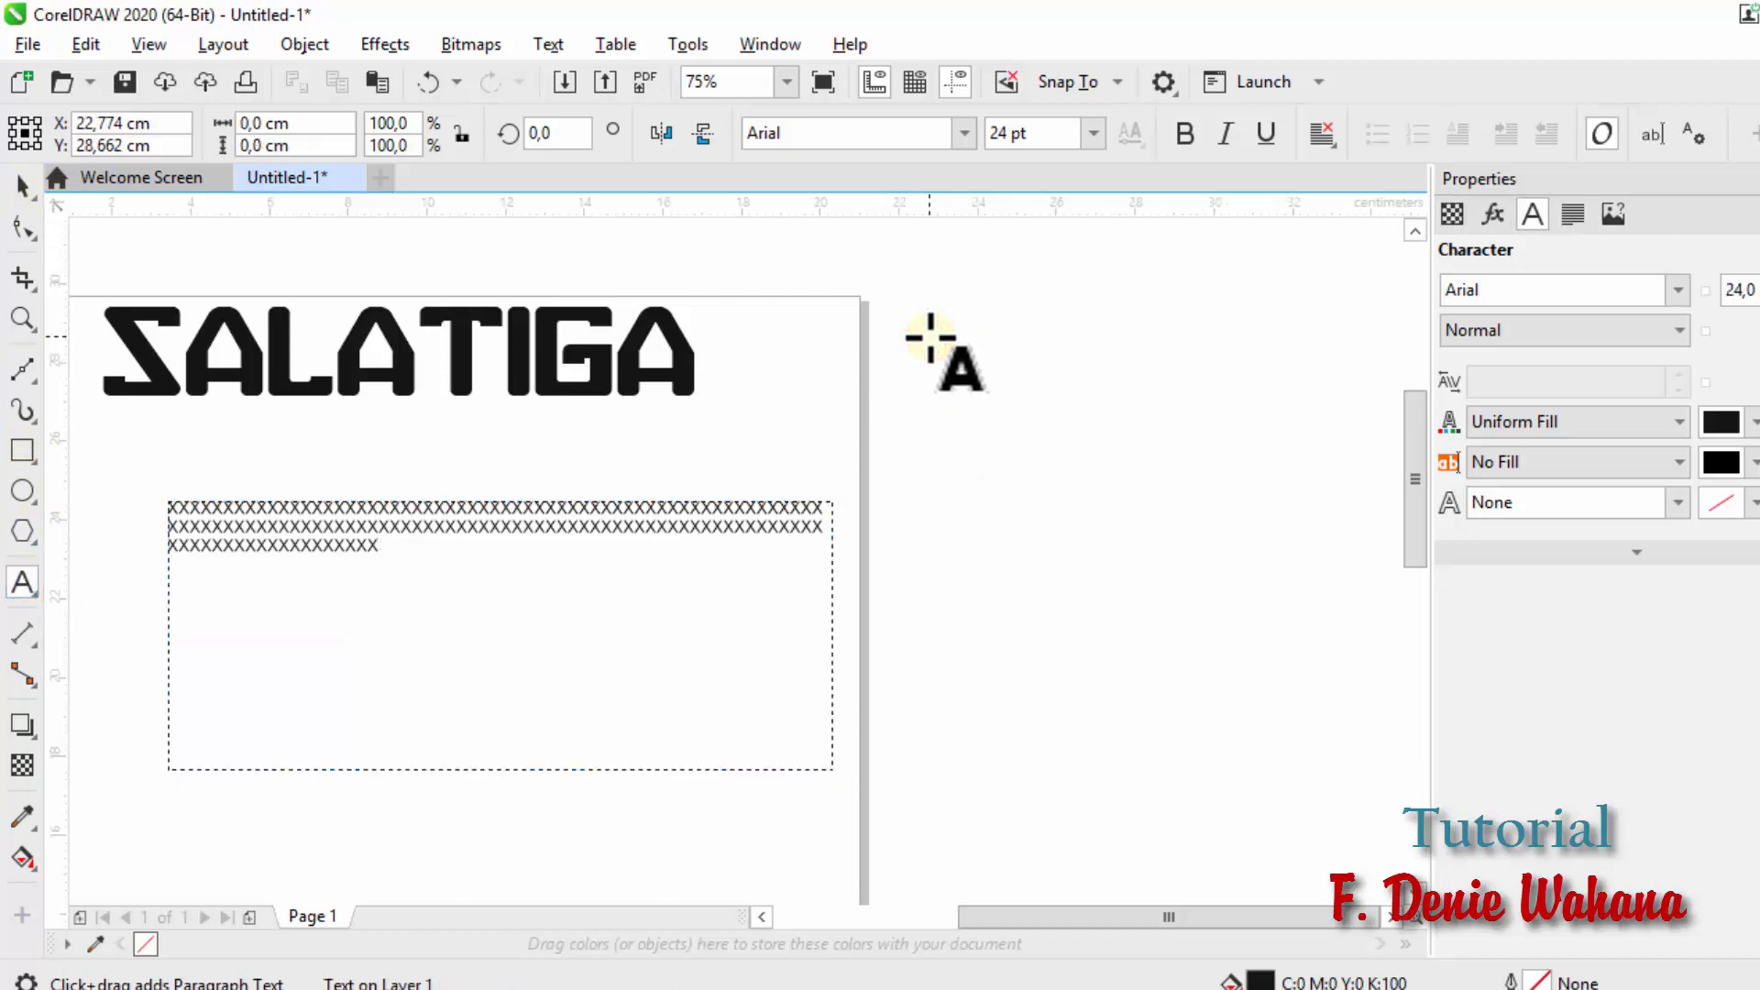
type("BEBA")
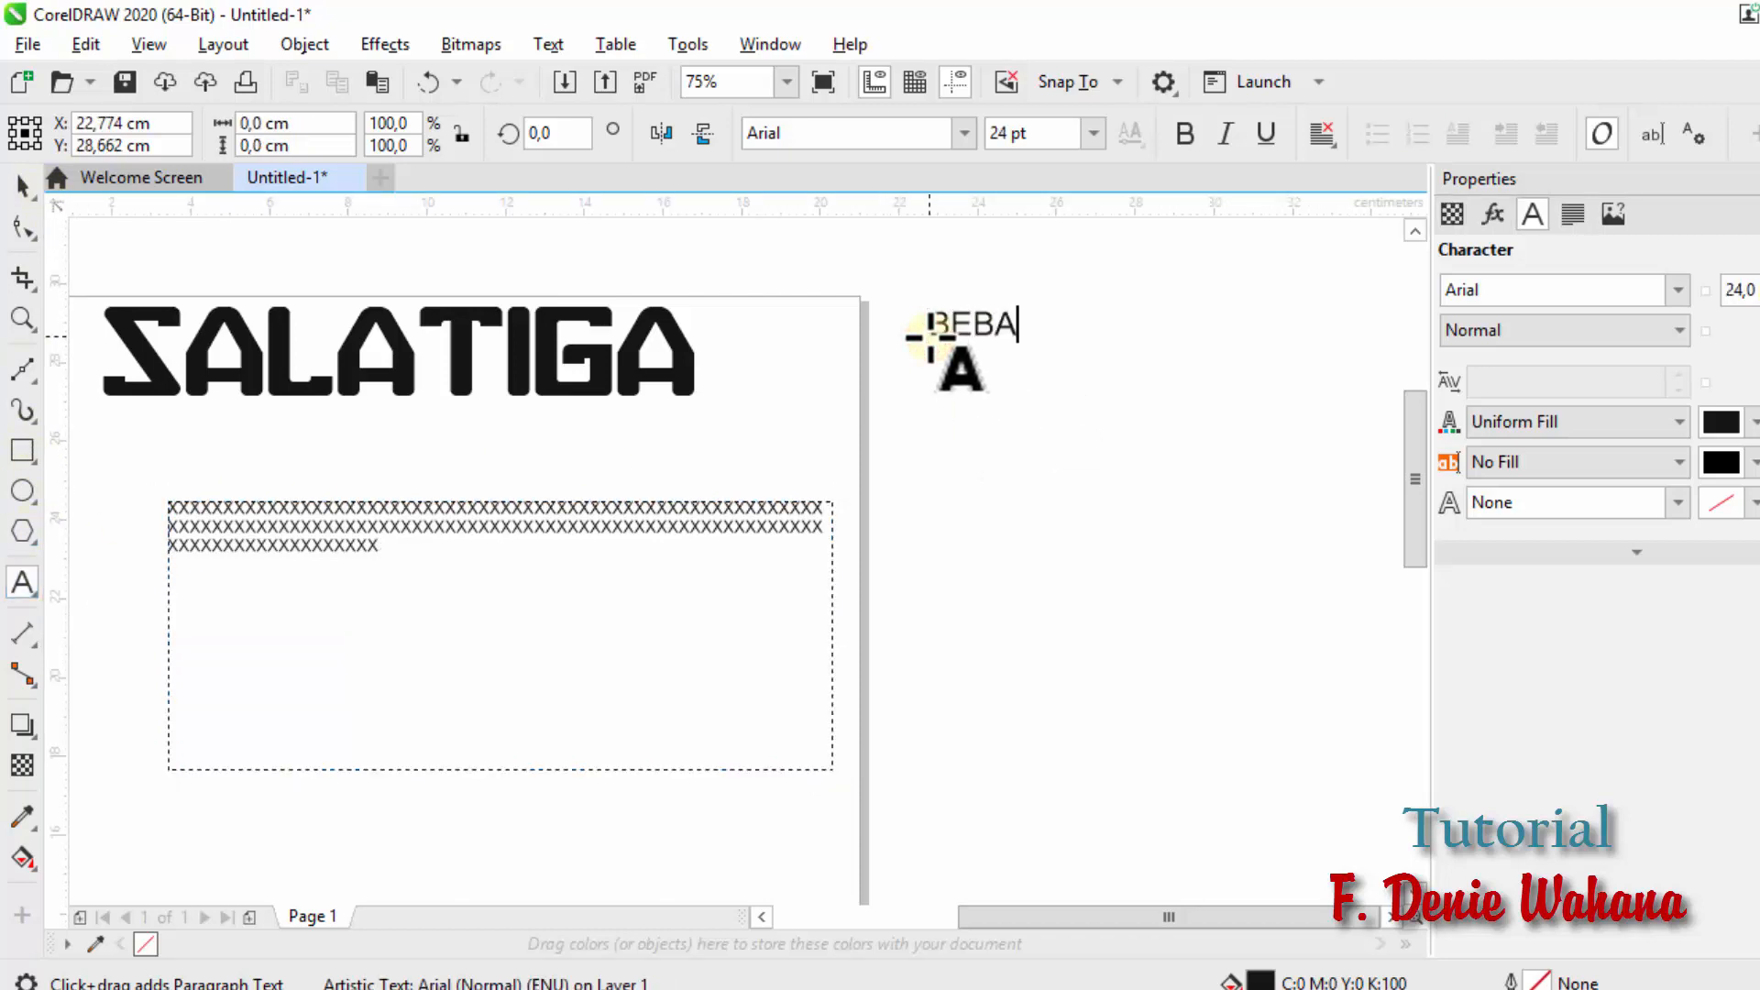
type("S")
key("Escape")
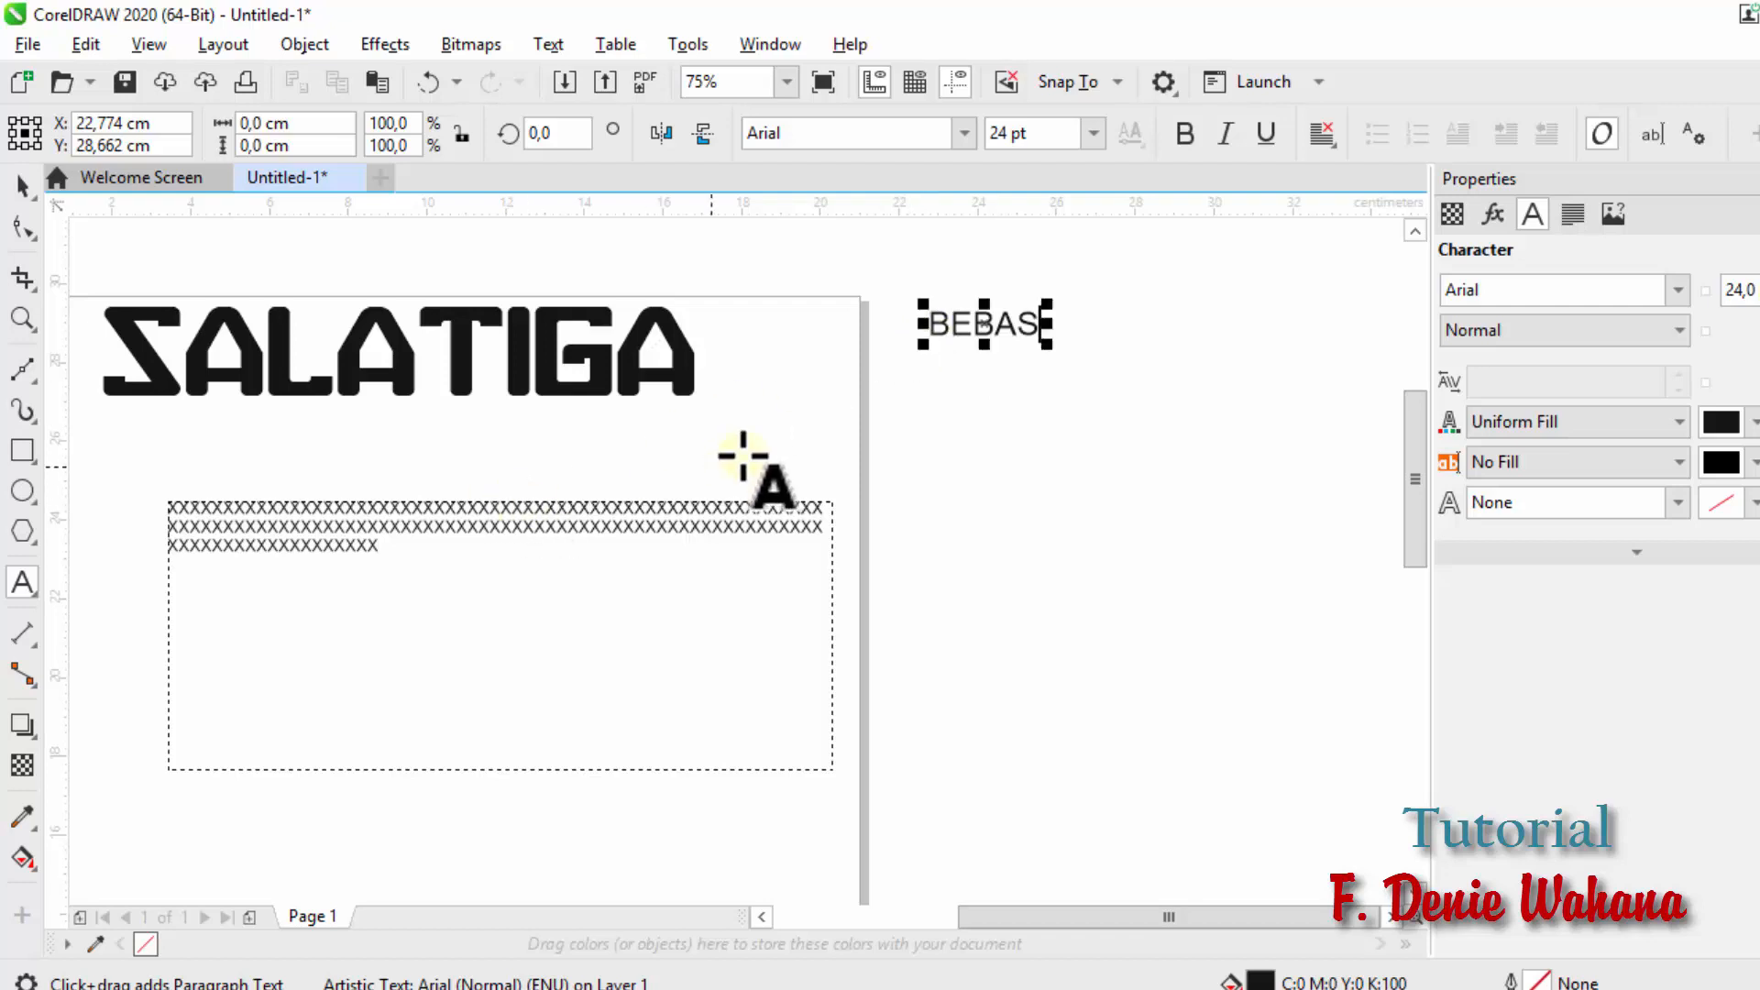
Step: Add a paragraph text frame about 11.7 by 7.5 cm below BEBAS and enter more than two lines of Y characters
left_click_drag(926, 385, 1389, 683)
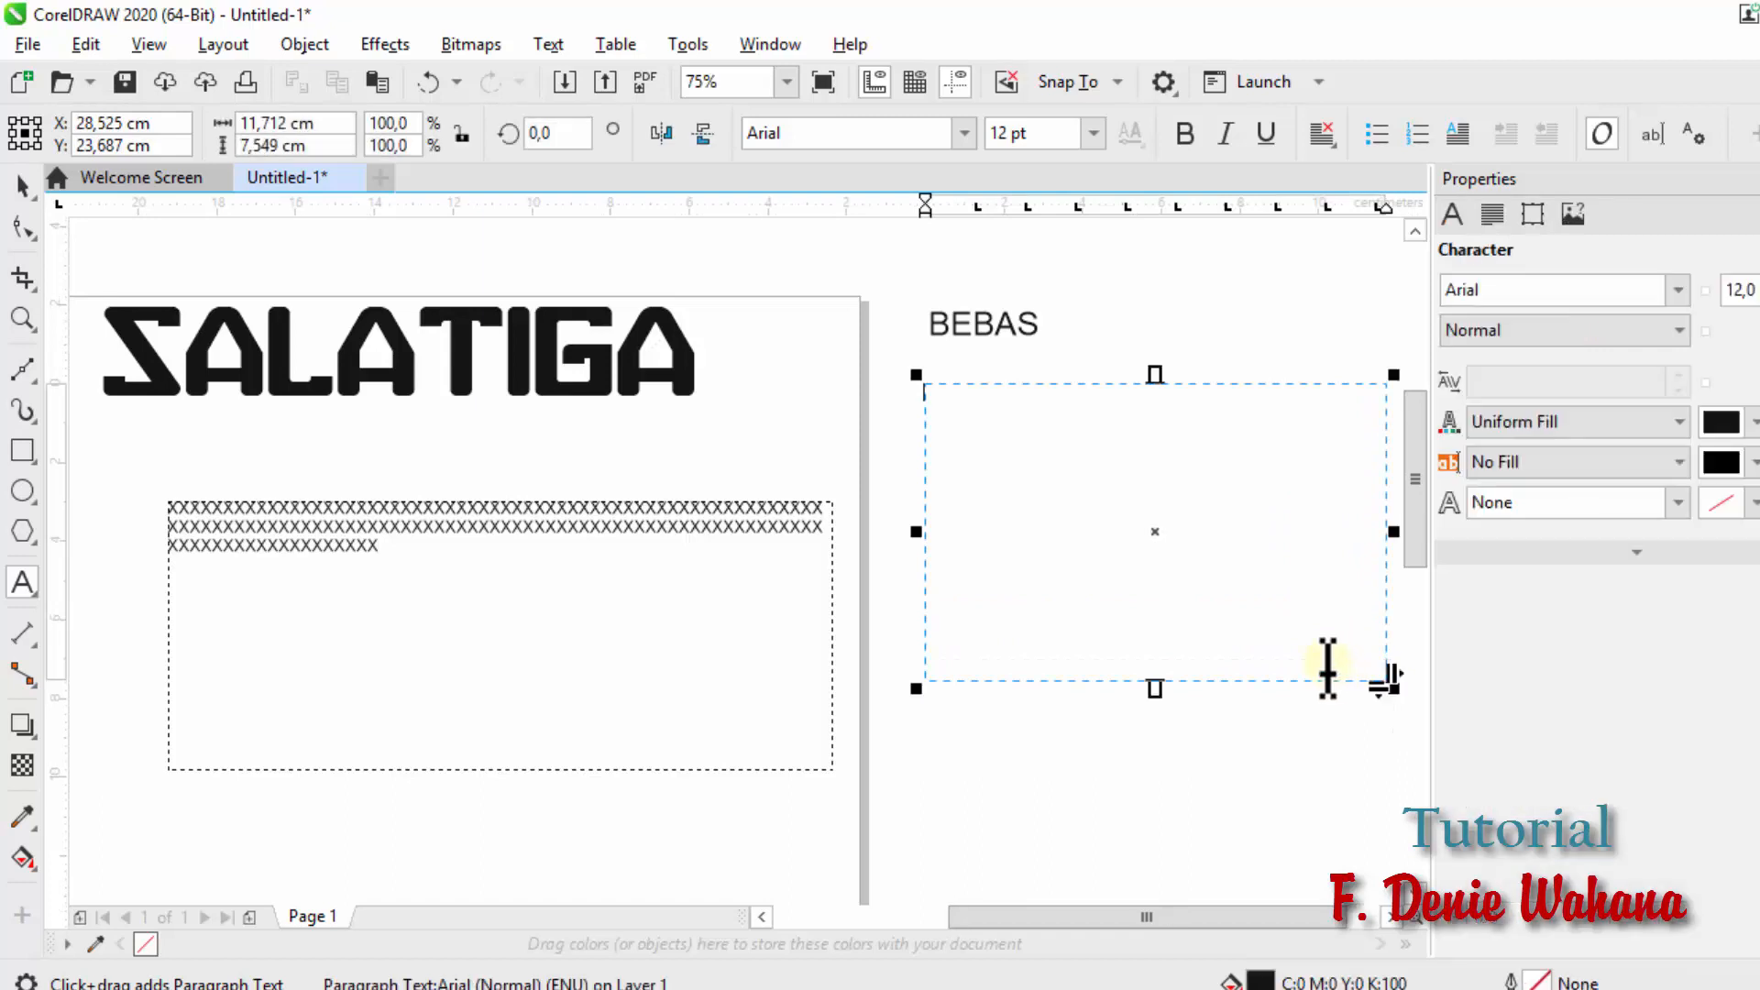
type("YYYYYYYYYYYYYYYYYYYYYYYYYYY")
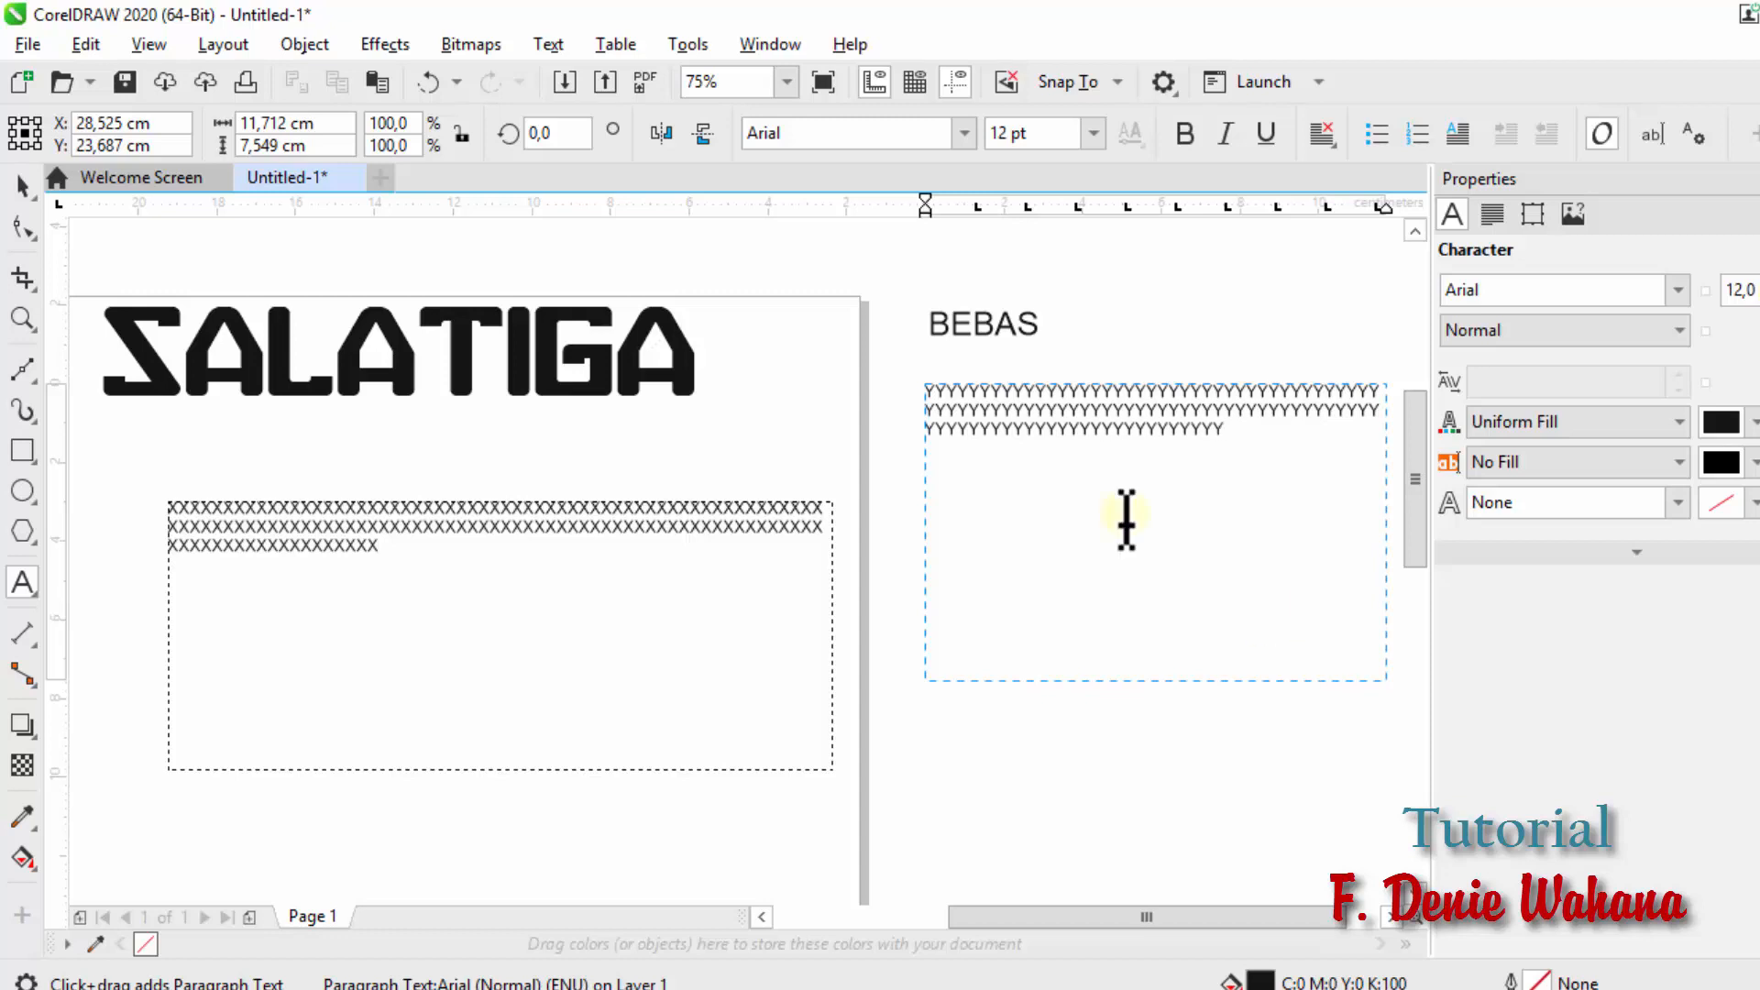
Step: Delete the Y-filled paragraph text and the BEBAS text beside the page
left_click(22, 187)
left_click(1112, 292)
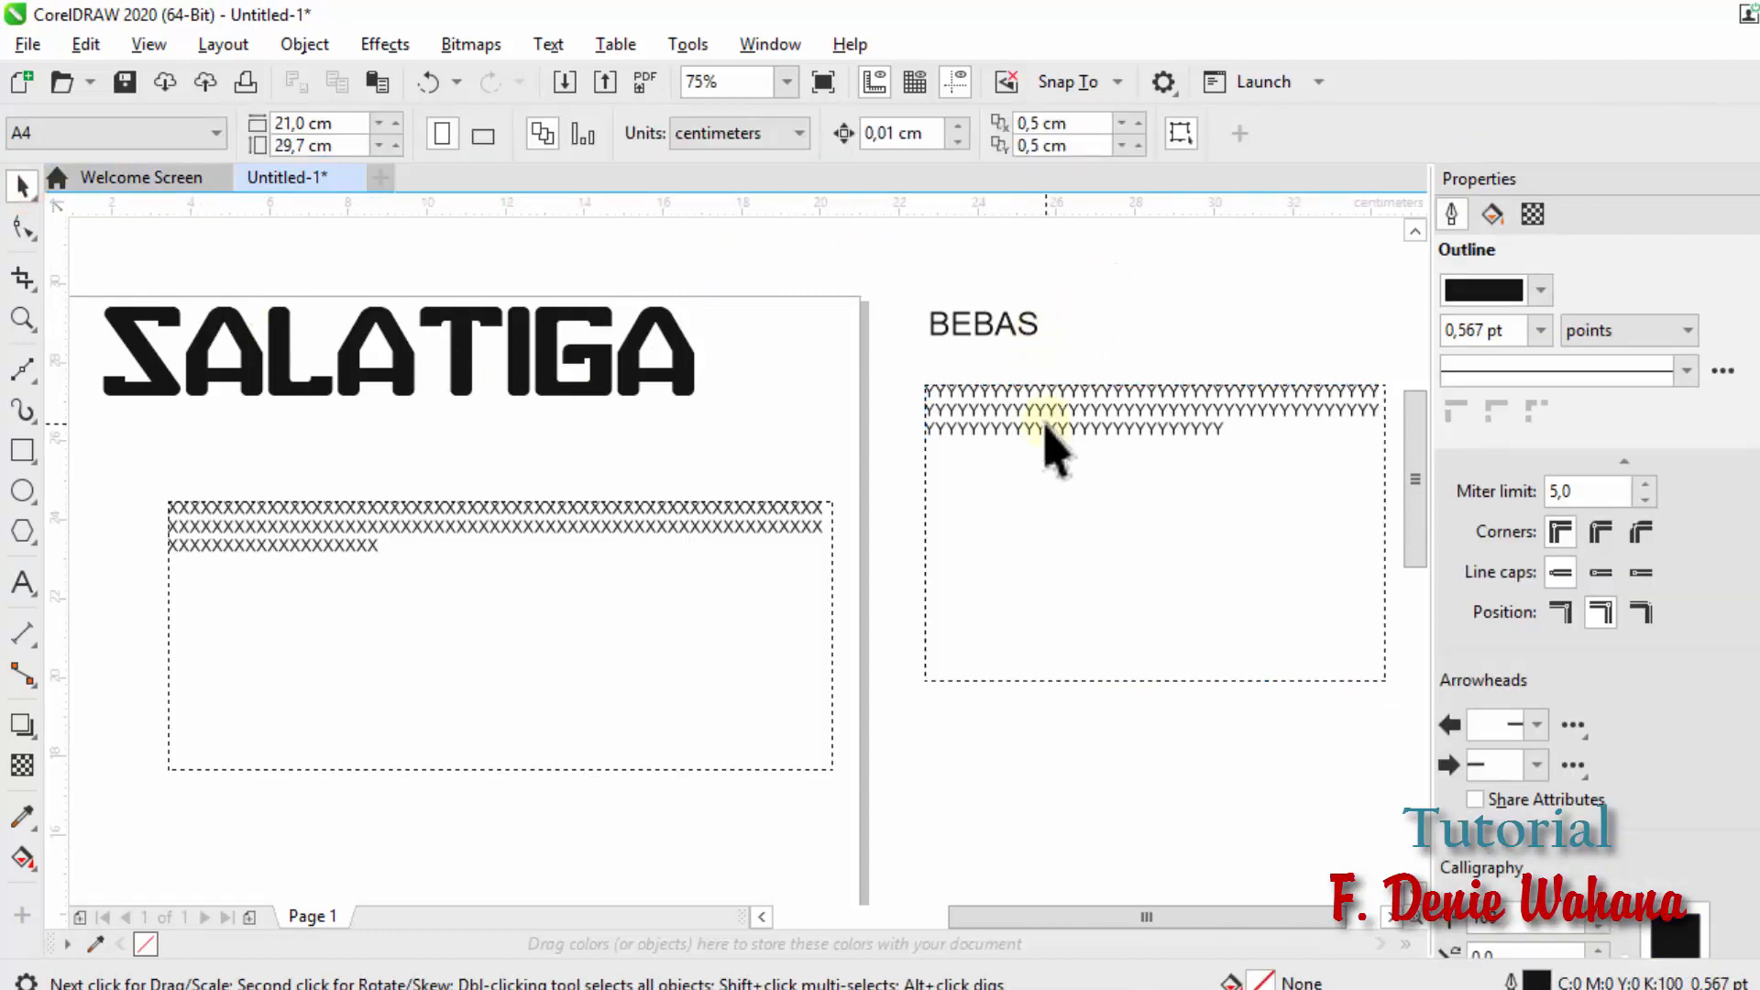
left_click(1047, 424)
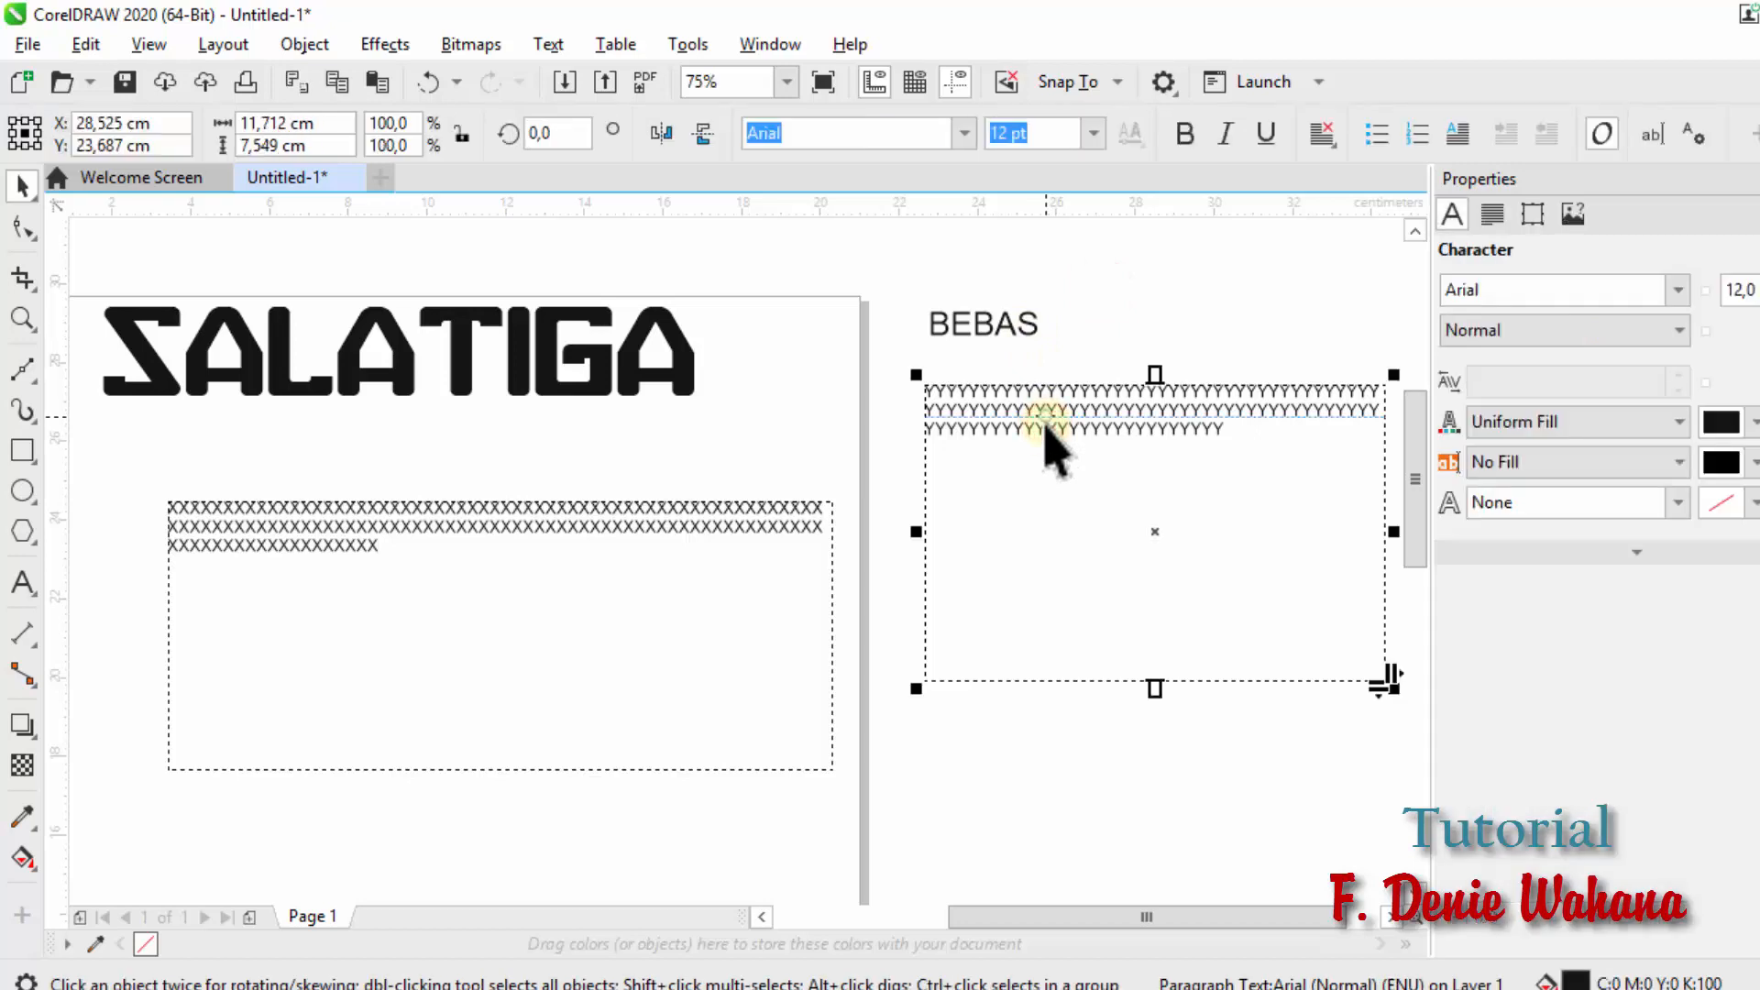
key("Delete")
left_click(1029, 346)
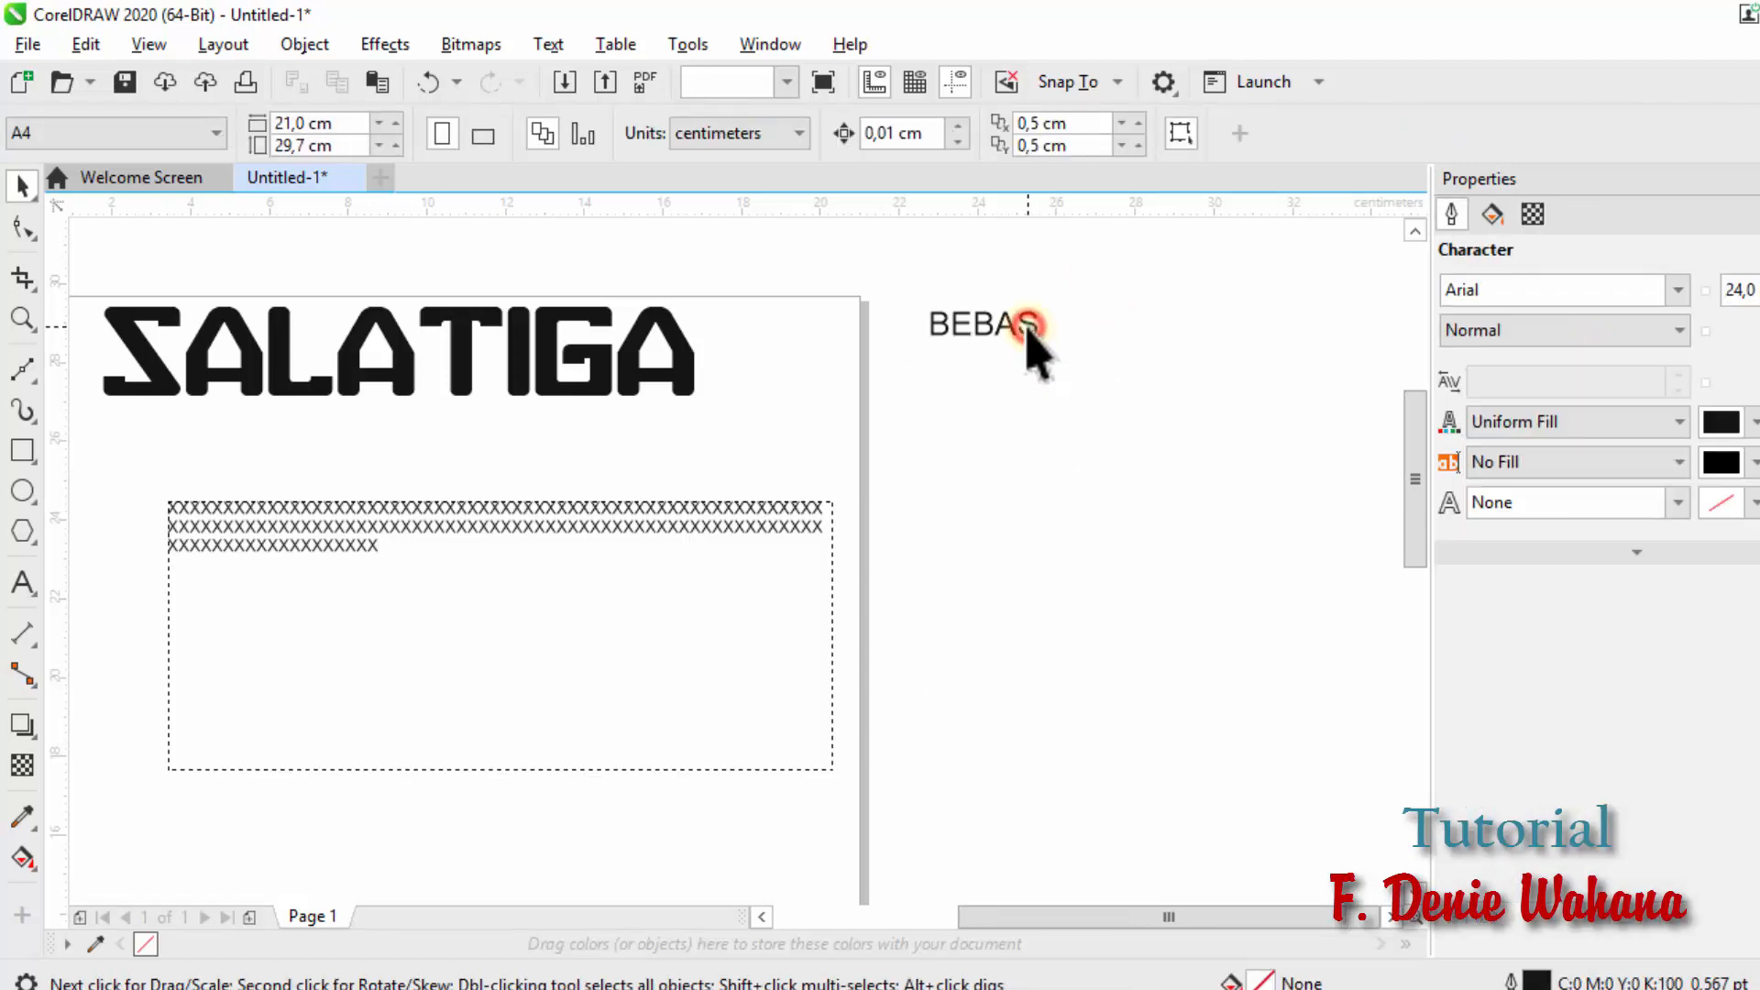
key("Delete")
Step: Select the SALATIGA text and the X-filled paragraph frame together and delete both
left_click_drag(991, 267, 280, 913)
left_click_drag(911, 220, 94, 809)
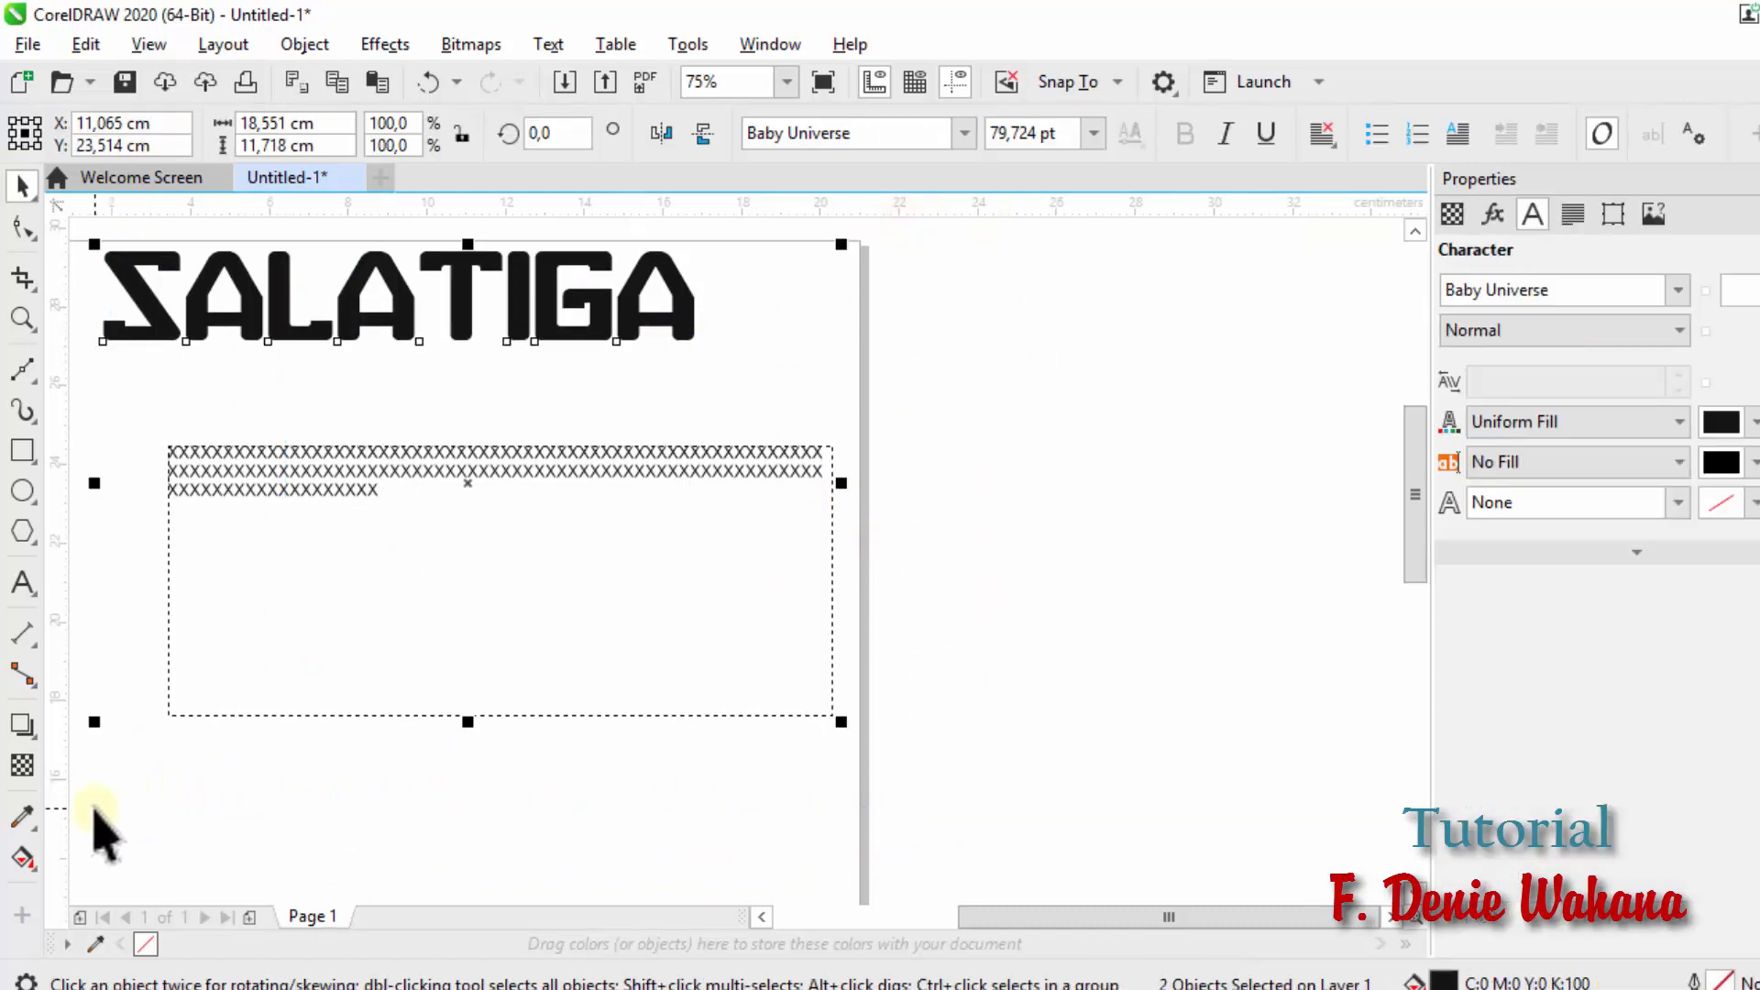
key("Delete")
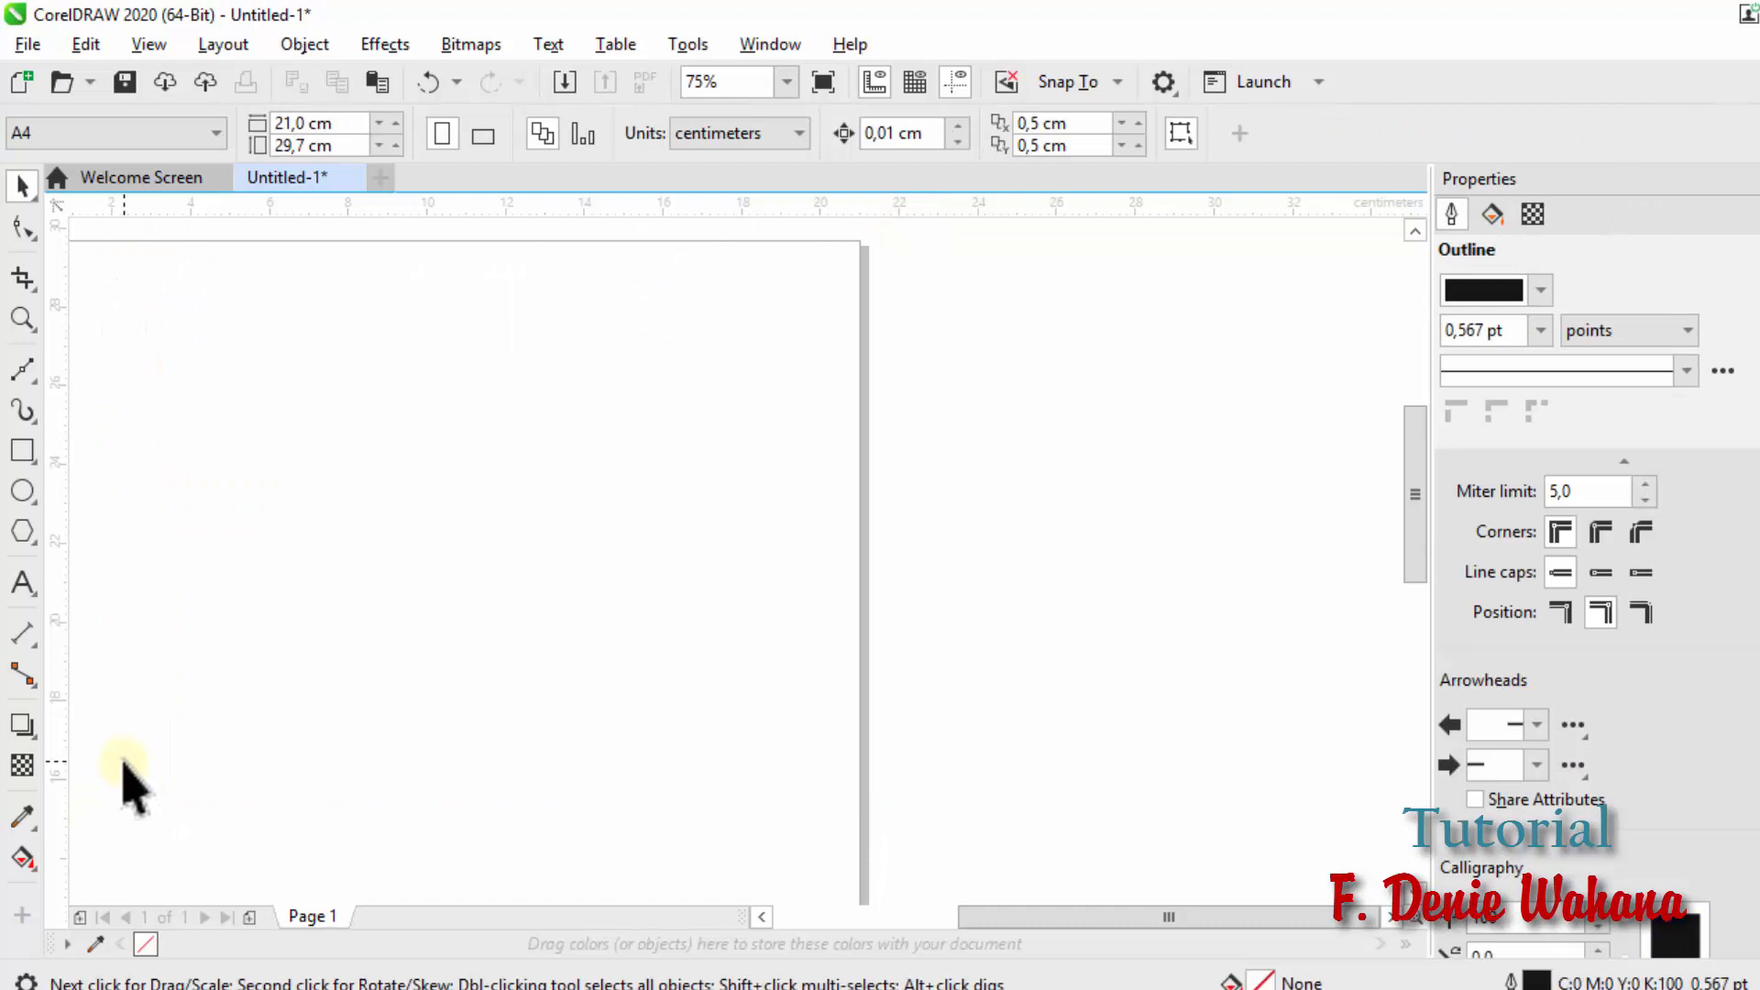
Step: Draw a circle about 9.2 cm in diameter in the upper-left part of the page
left_click_drag(1009, 927, 919, 903)
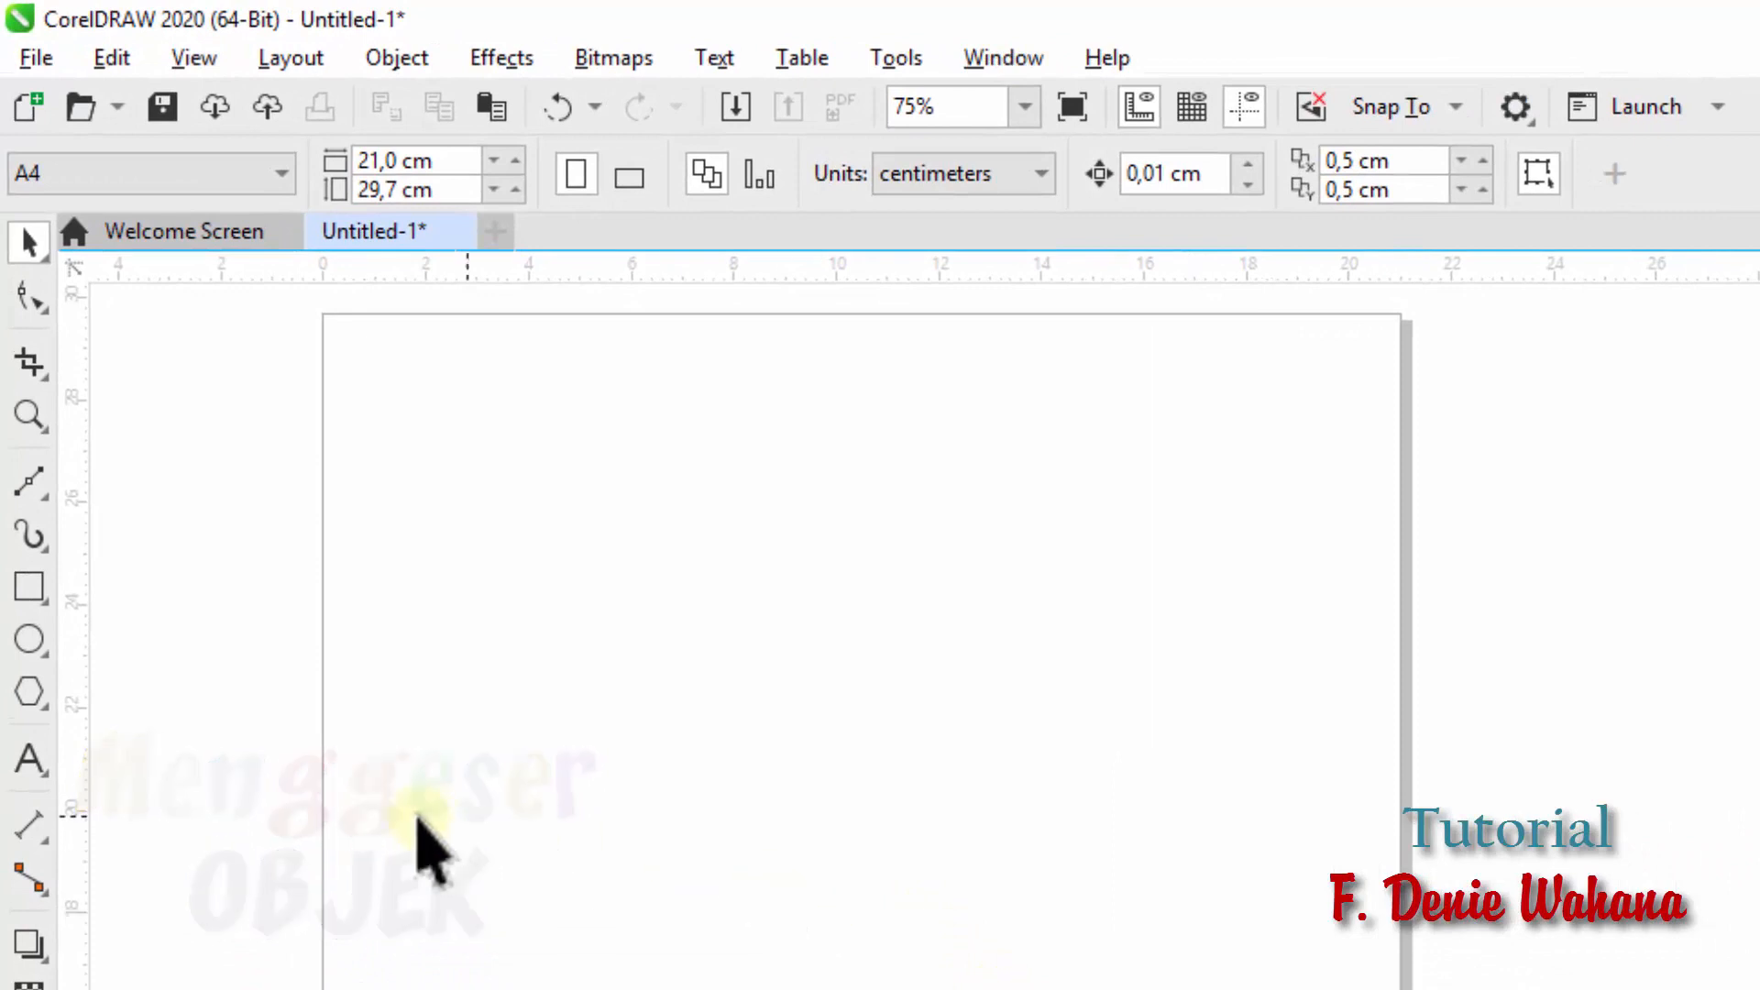
left_click(30, 639)
left_click_drag(476, 472, 948, 946)
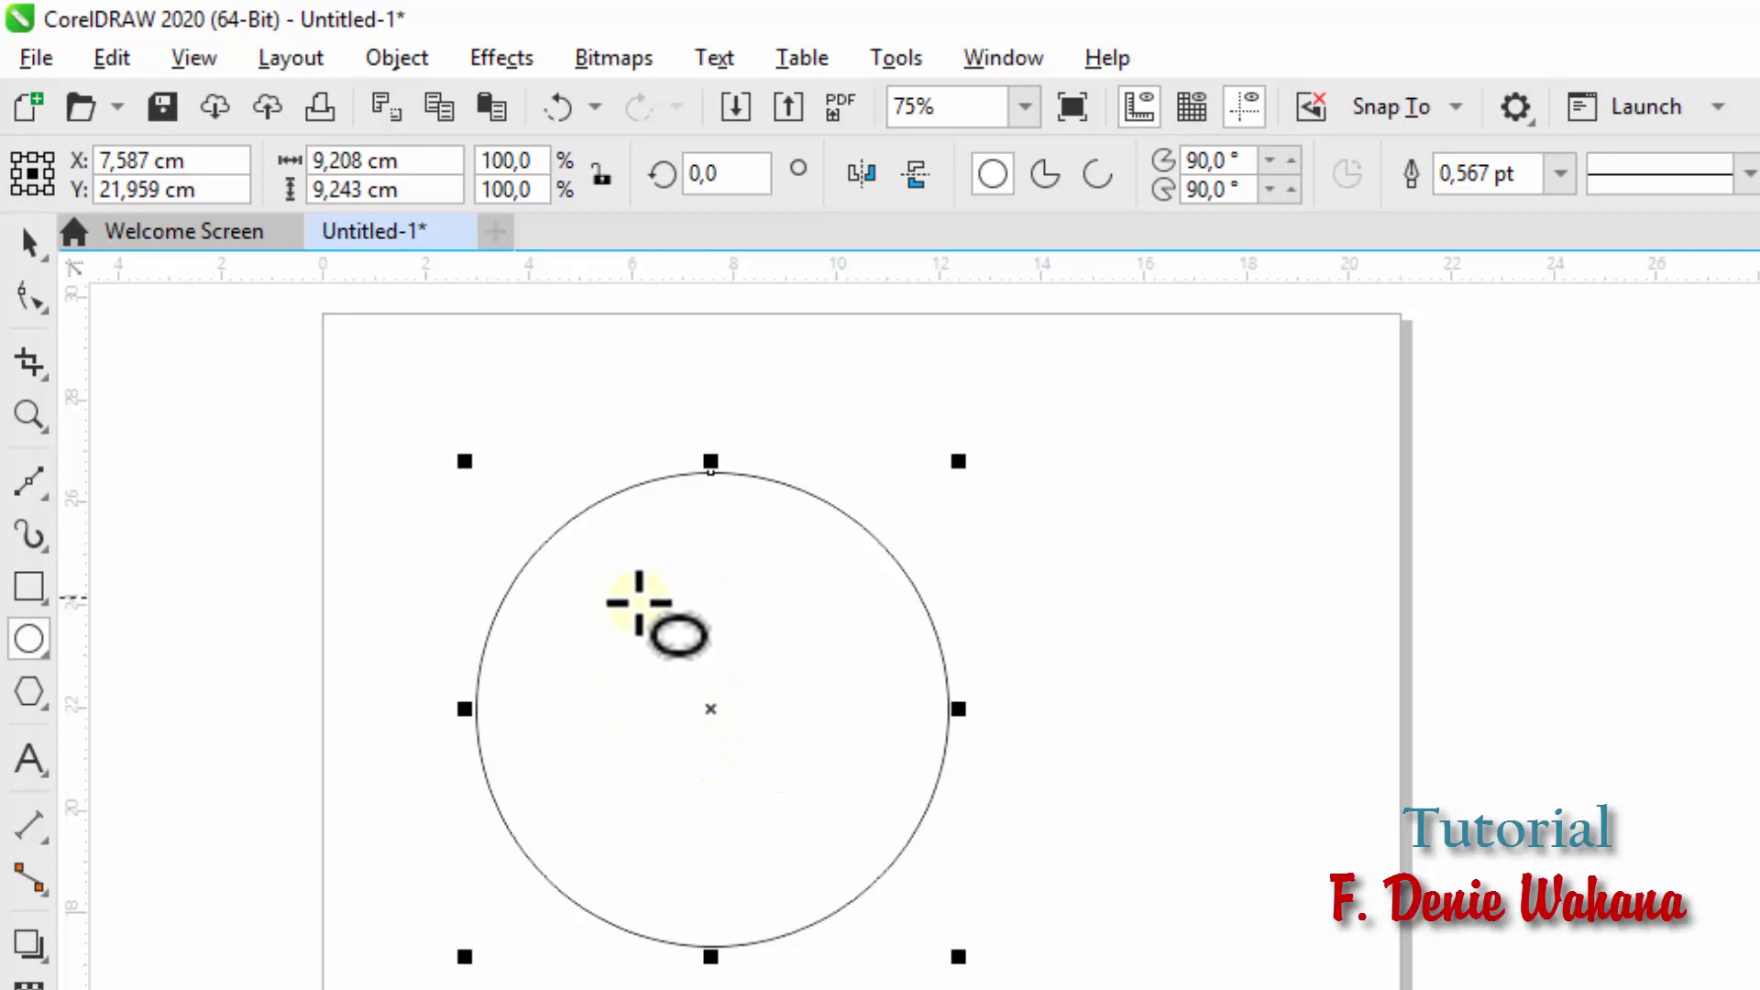
Step: Move the circle by its center toward the page's upper-left corner and then across to about X 11.9, Y 23.7 cm
left_click(37, 237)
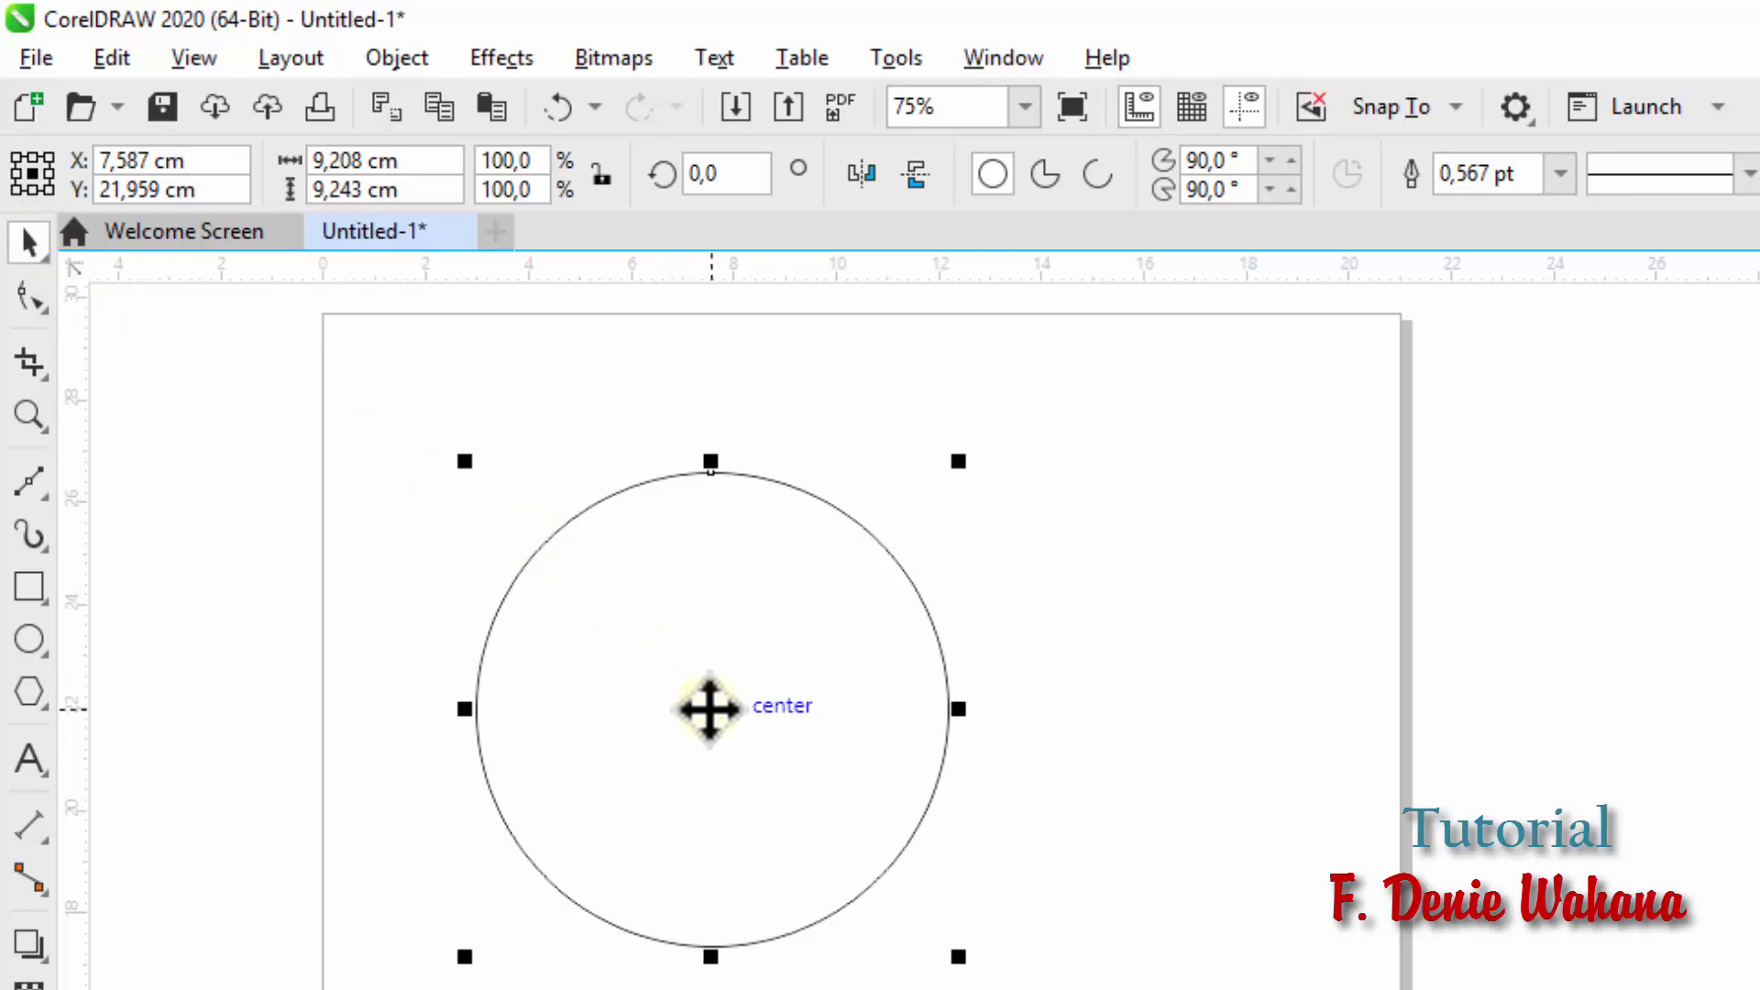
left_click_drag(709, 708, 639, 596)
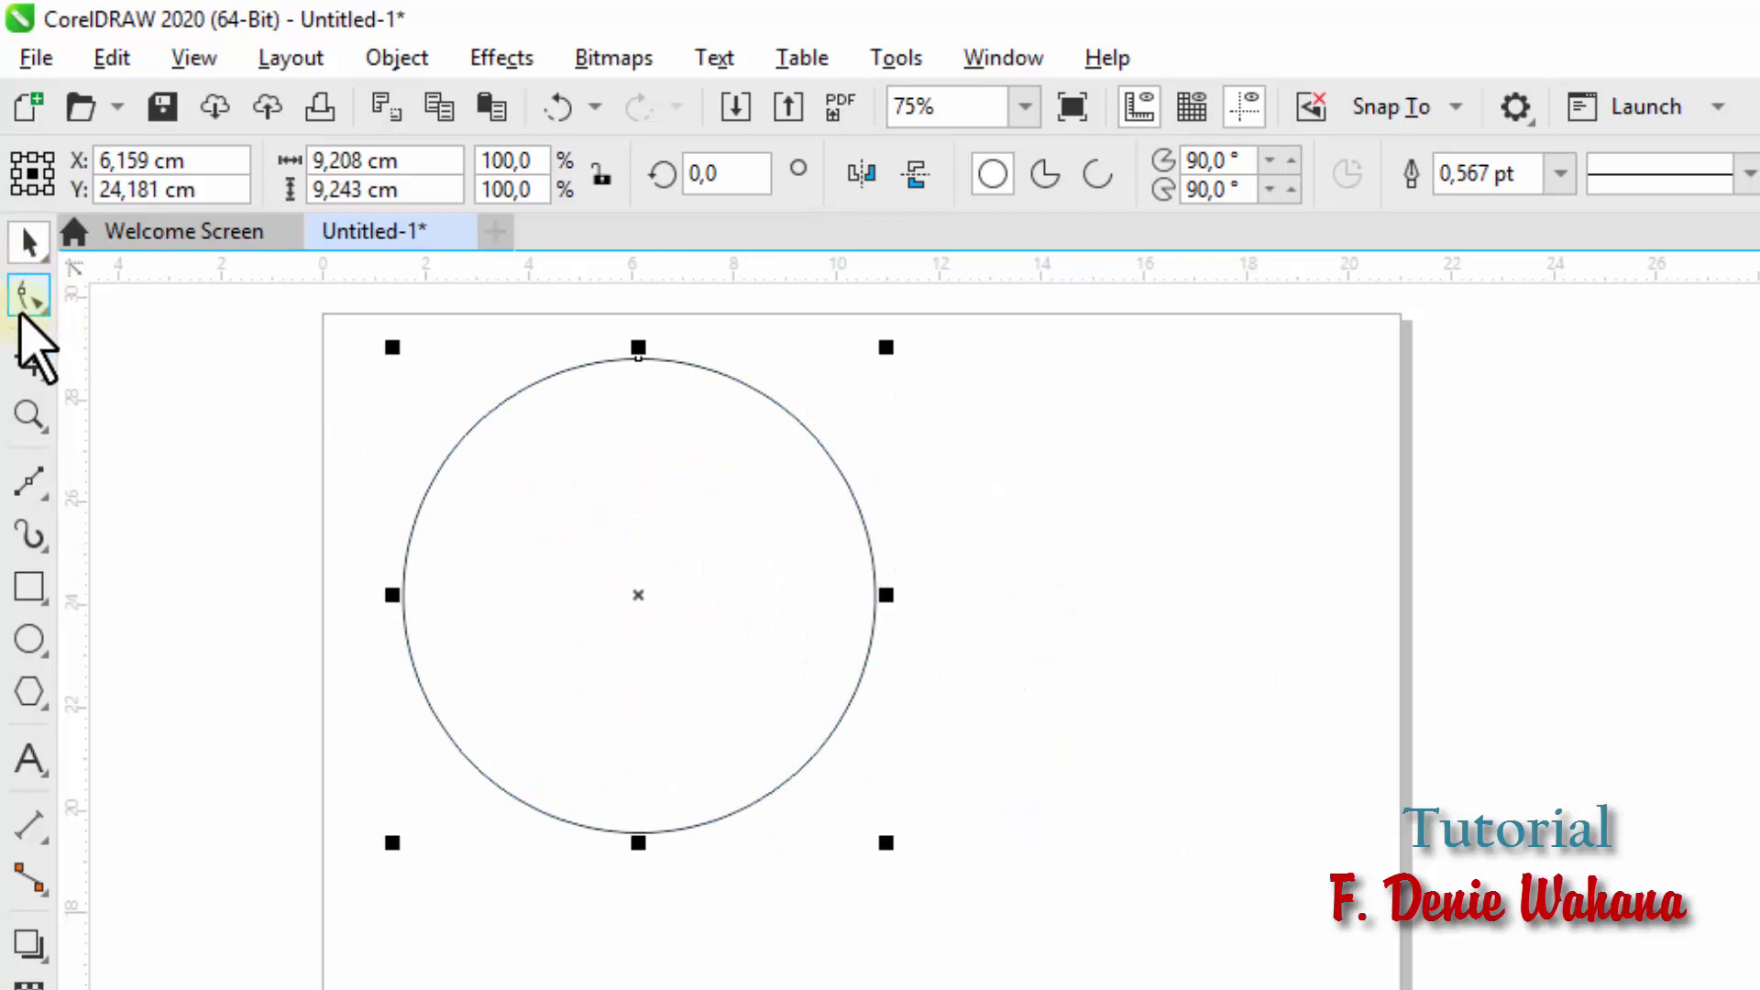
left_click(28, 639)
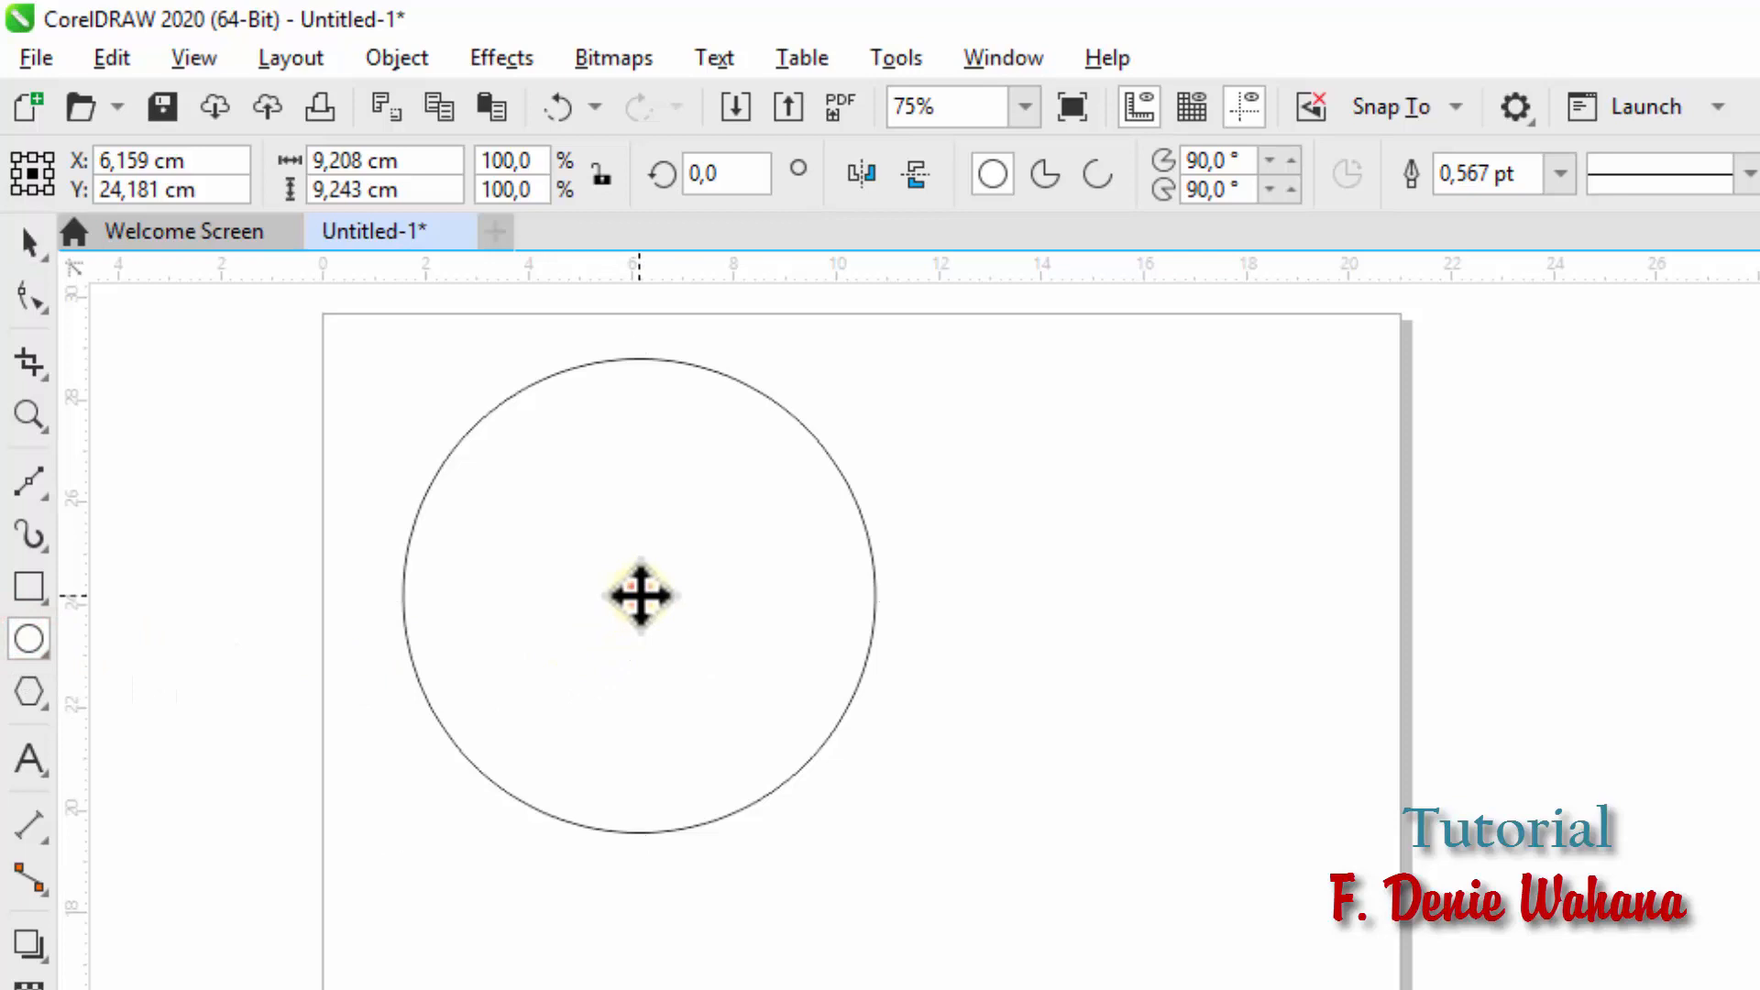
left_click_drag(640, 596, 936, 622)
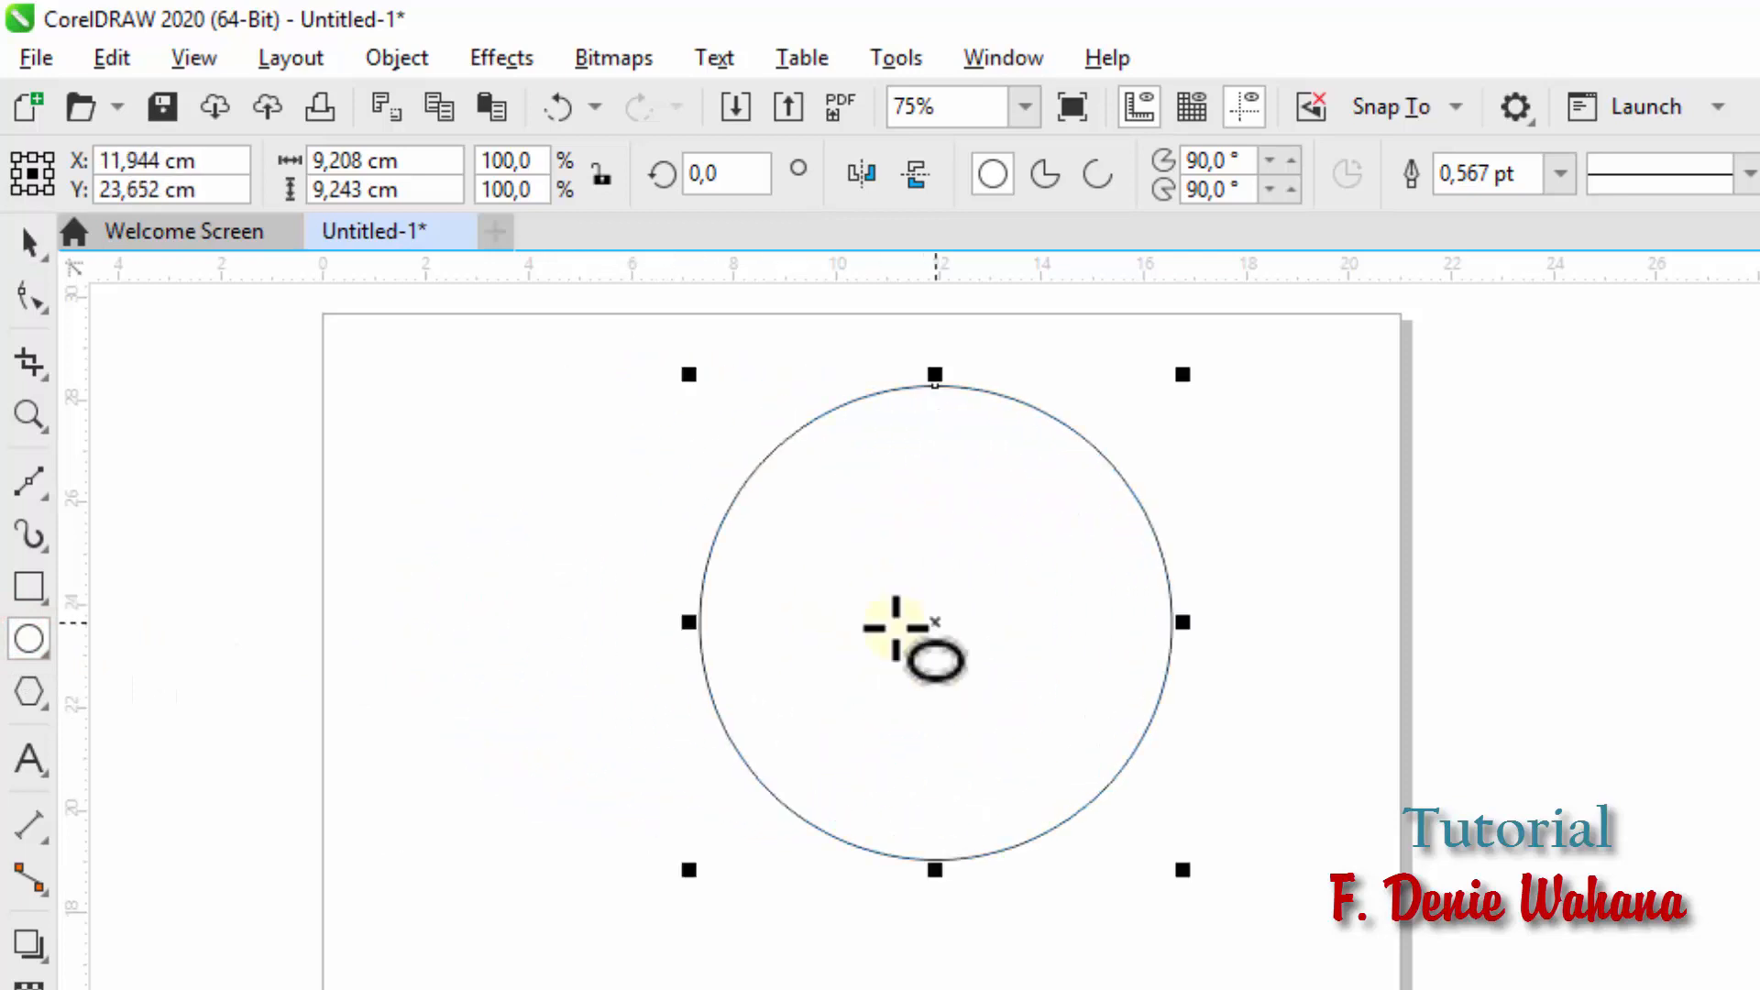
Step: Scale the circle proportionally by its corner up to about 10.4 cm wide and then down to about 6.9 cm
left_click(22, 246)
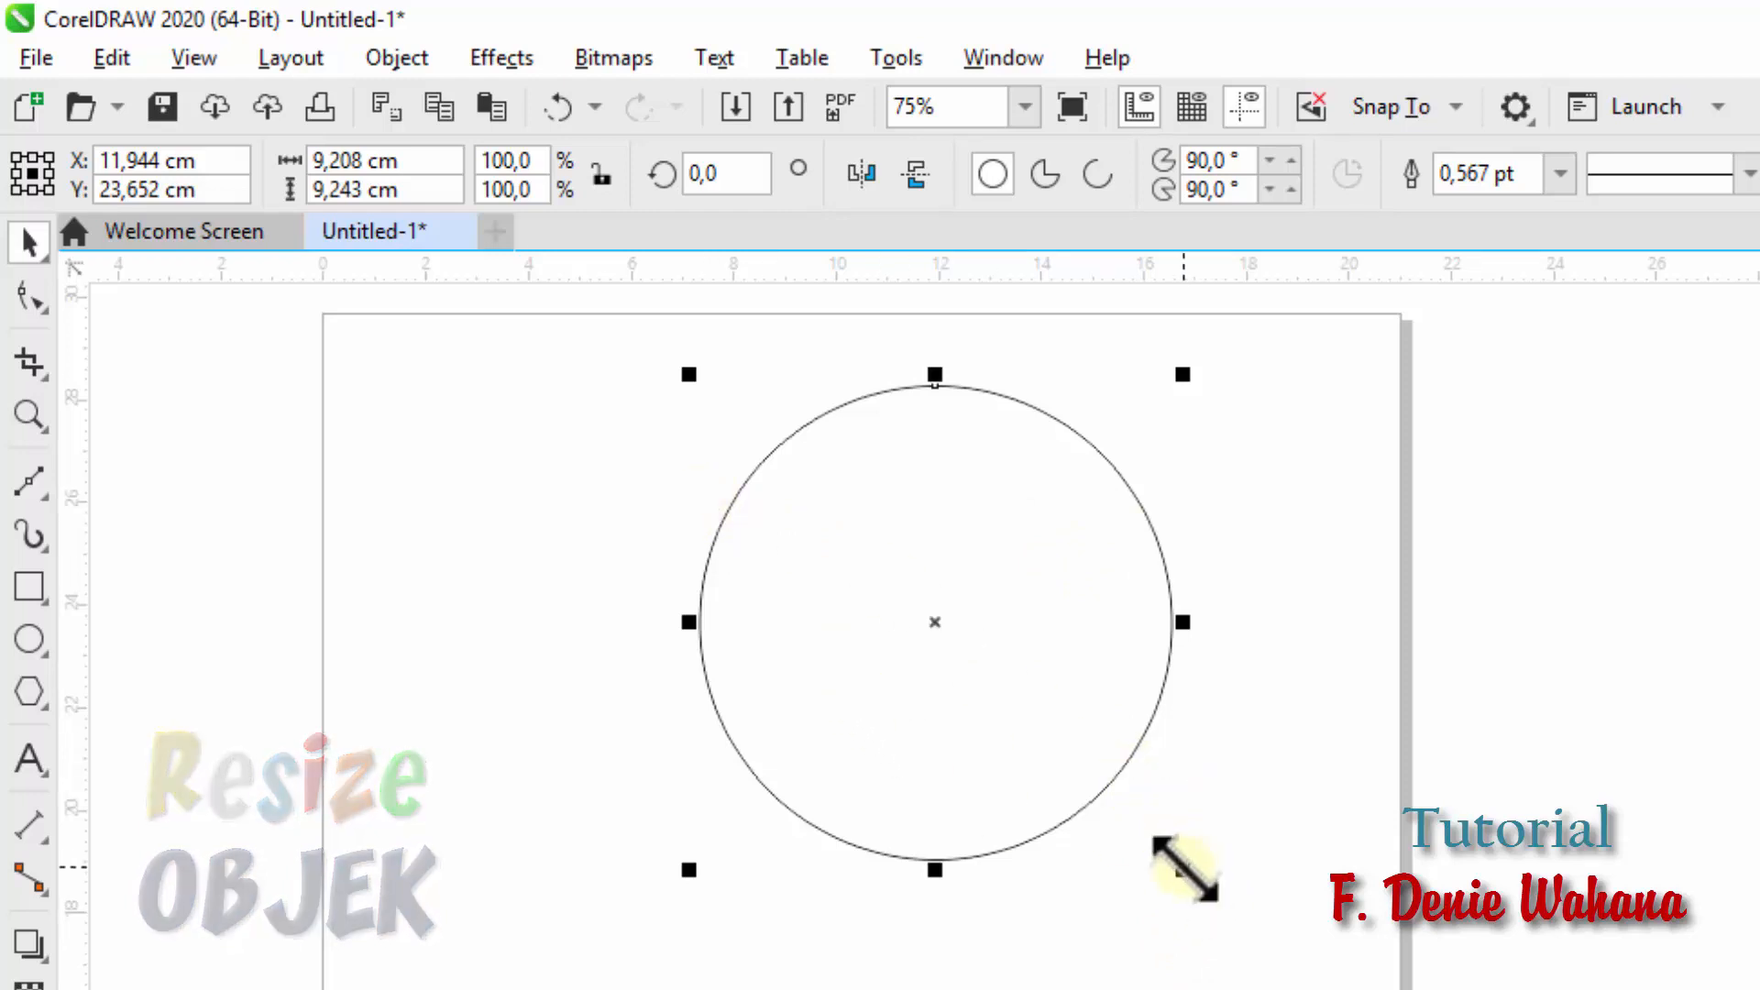
left_click_drag(1185, 868, 1251, 934)
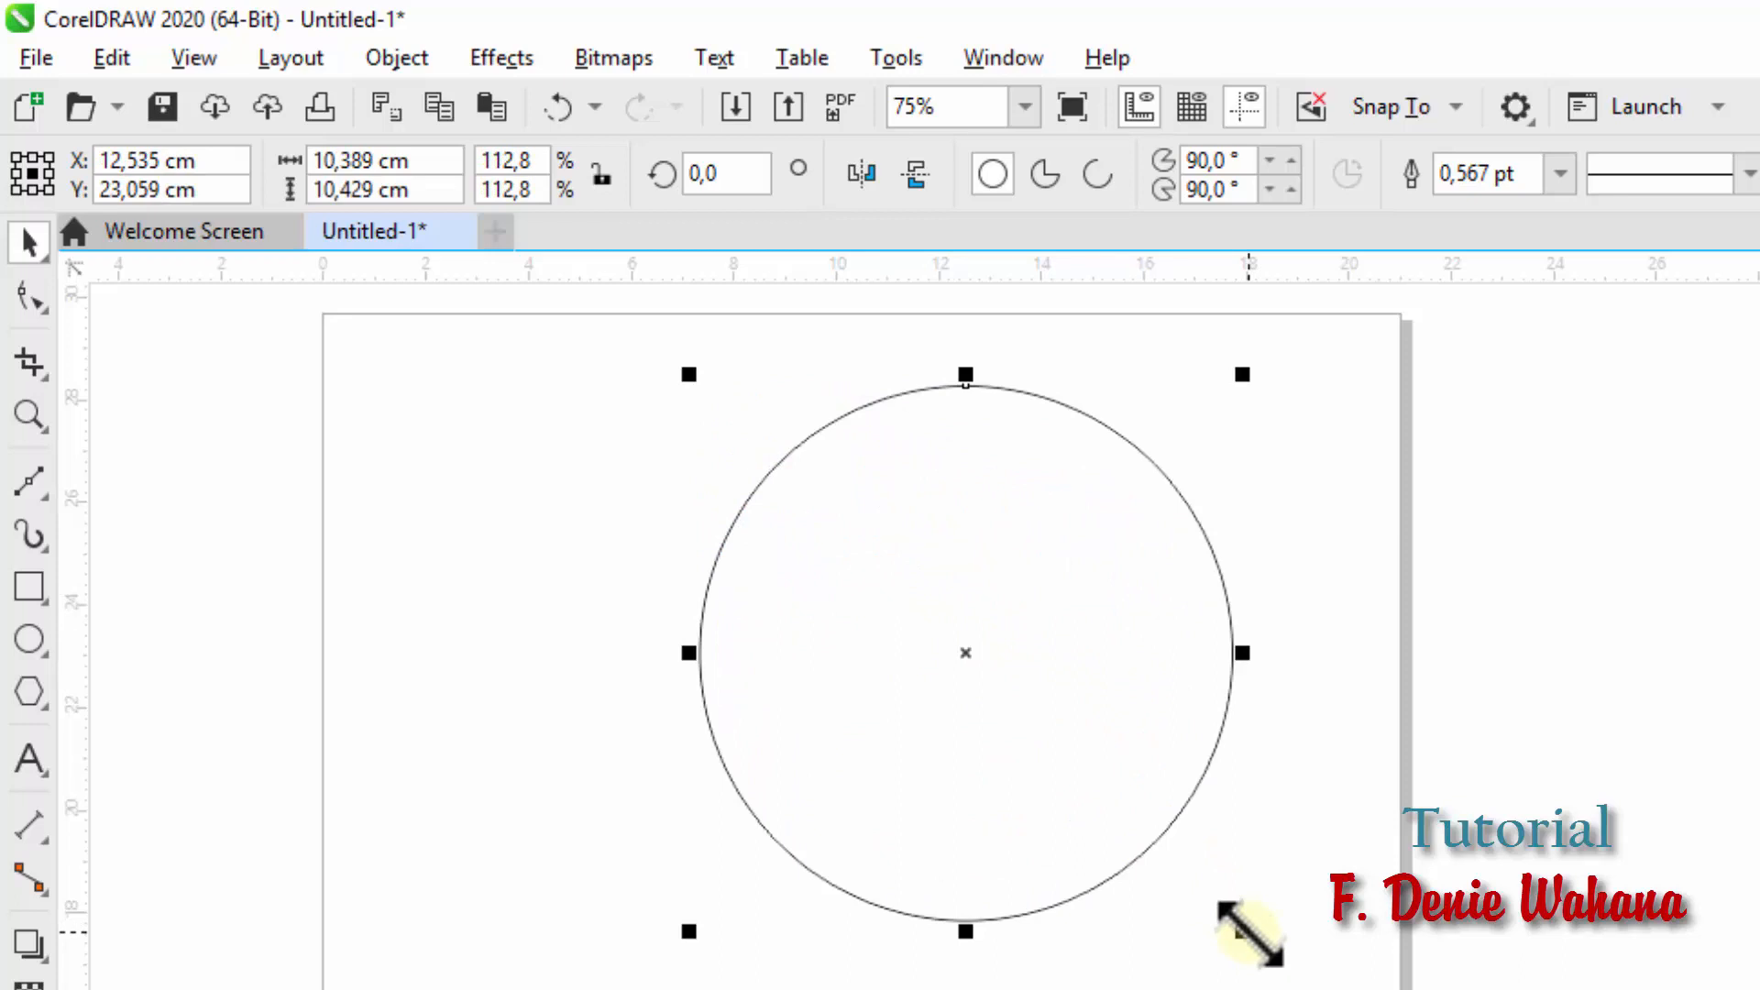
left_click_drag(1250, 933, 1100, 754)
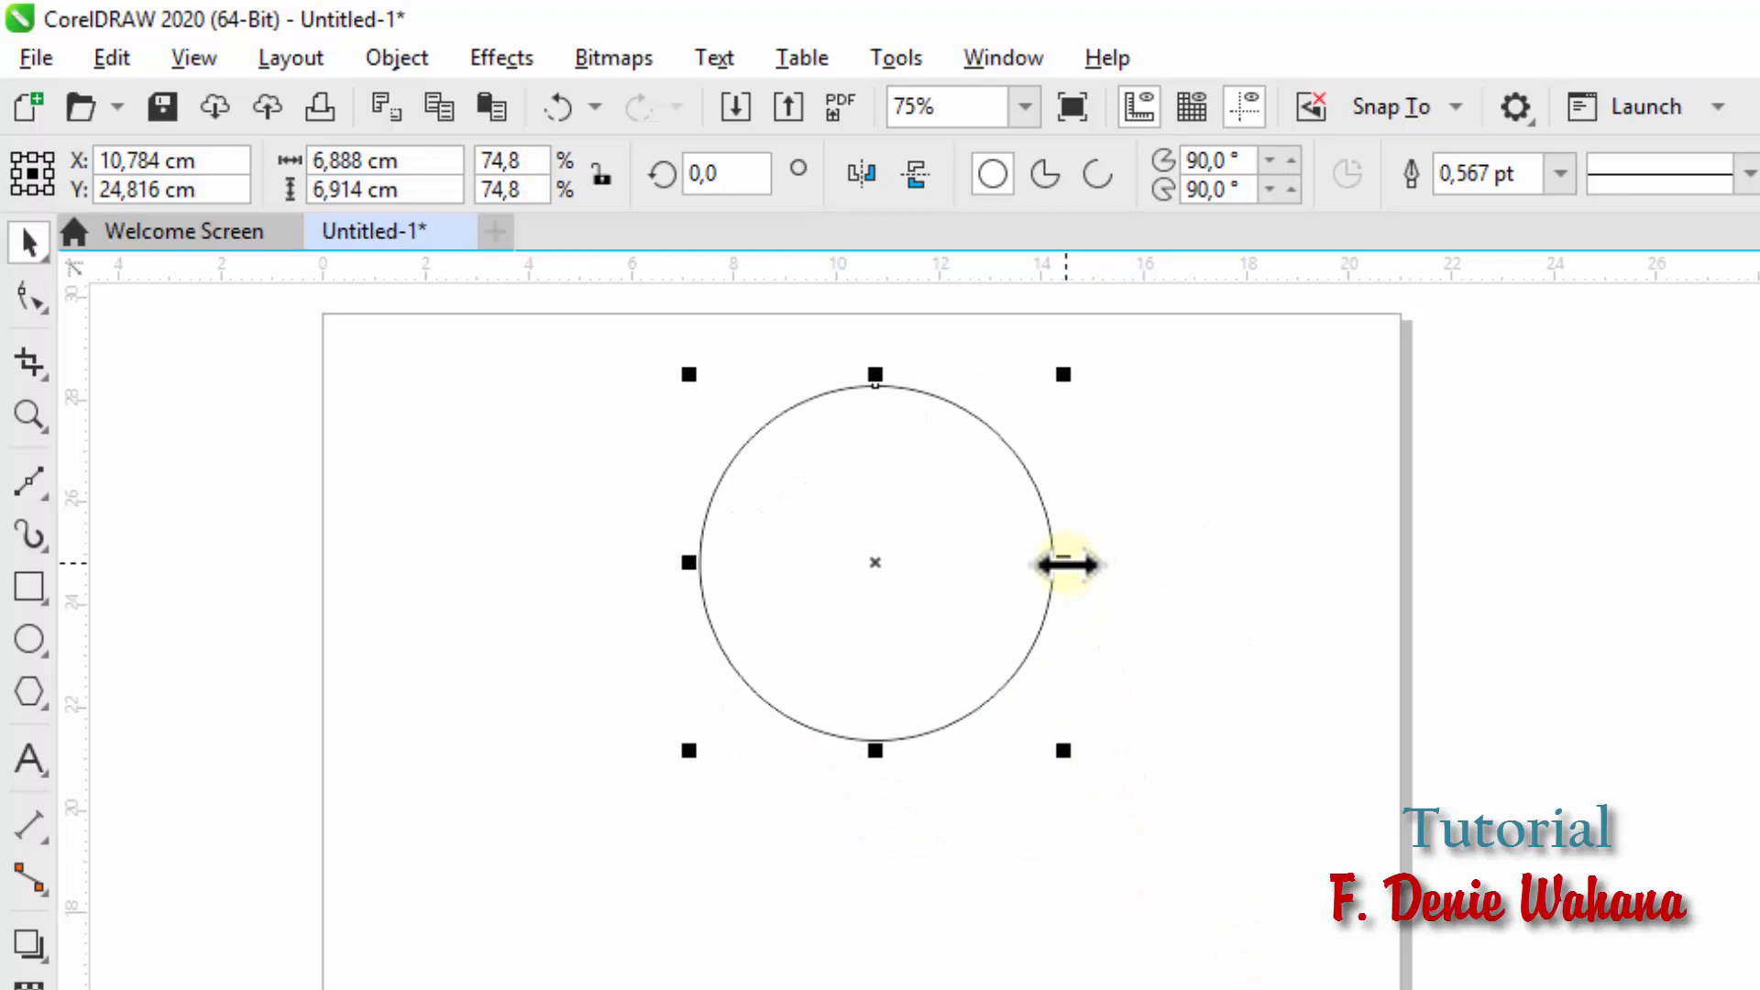
Step: Widen the circle to about 9.3 cm, then reshape it into a narrow upright ellipse about 3.2 by 7.8 cm
left_click_drag(1066, 565, 1190, 561)
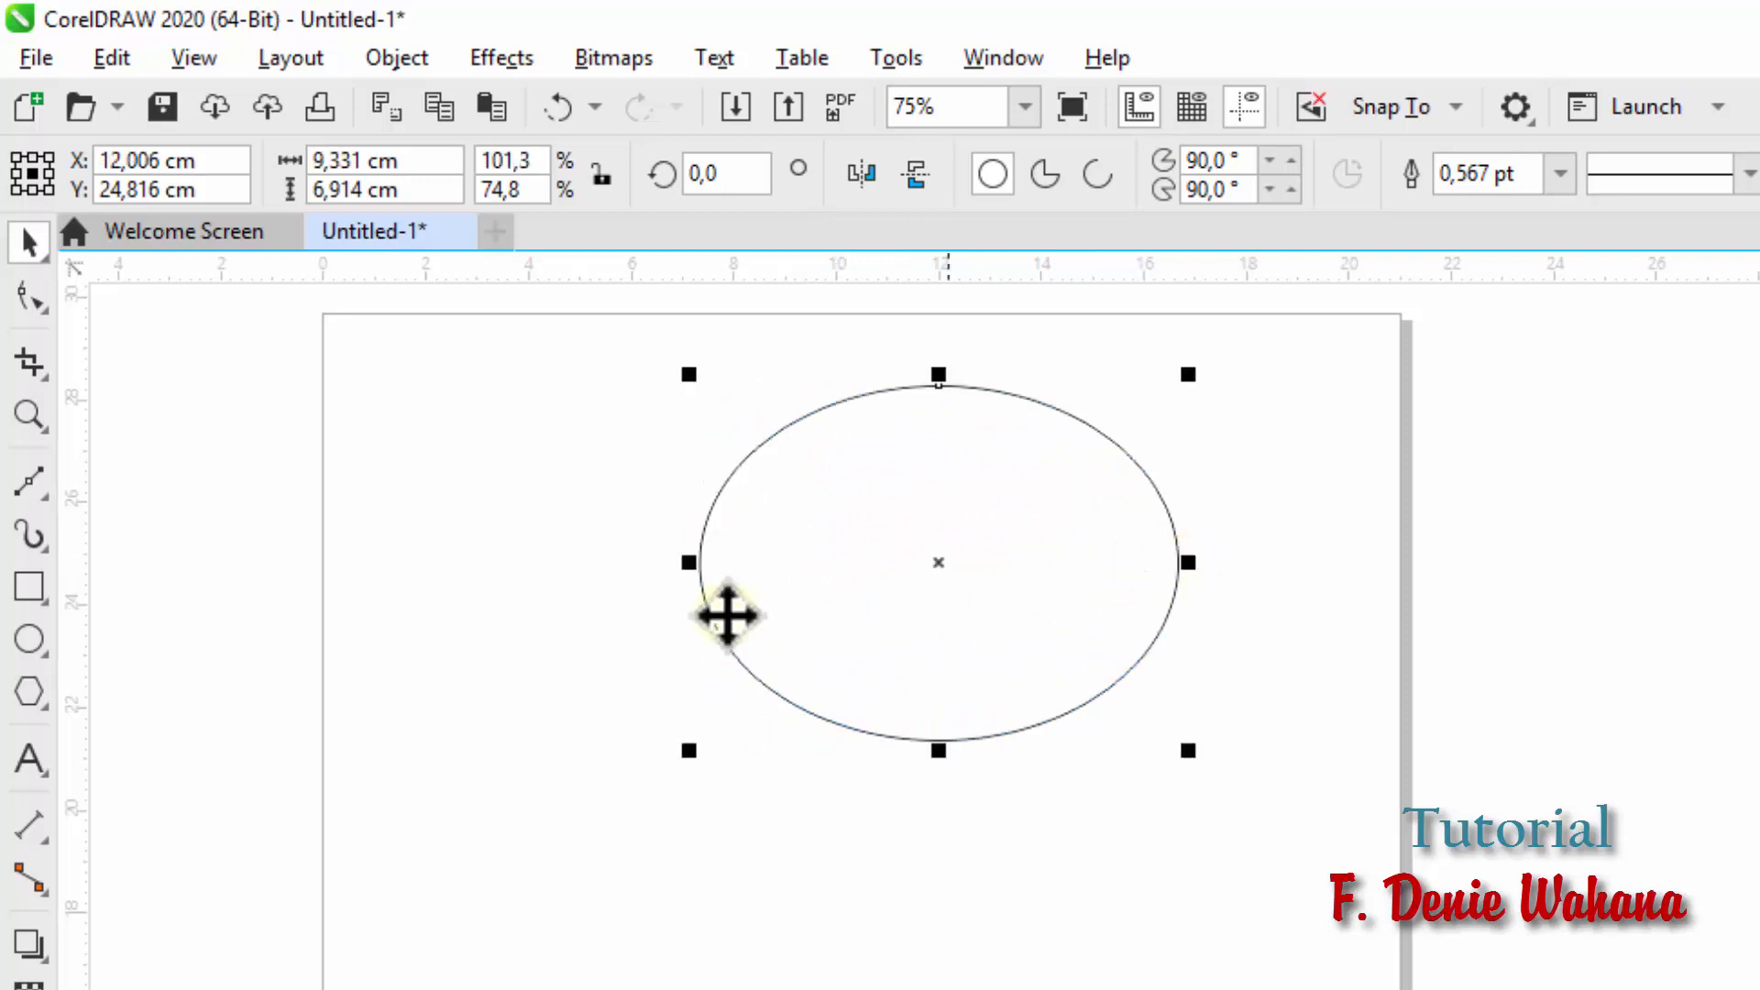
left_click_drag(683, 560, 996, 562)
left_click_drag(1096, 385, 1095, 330)
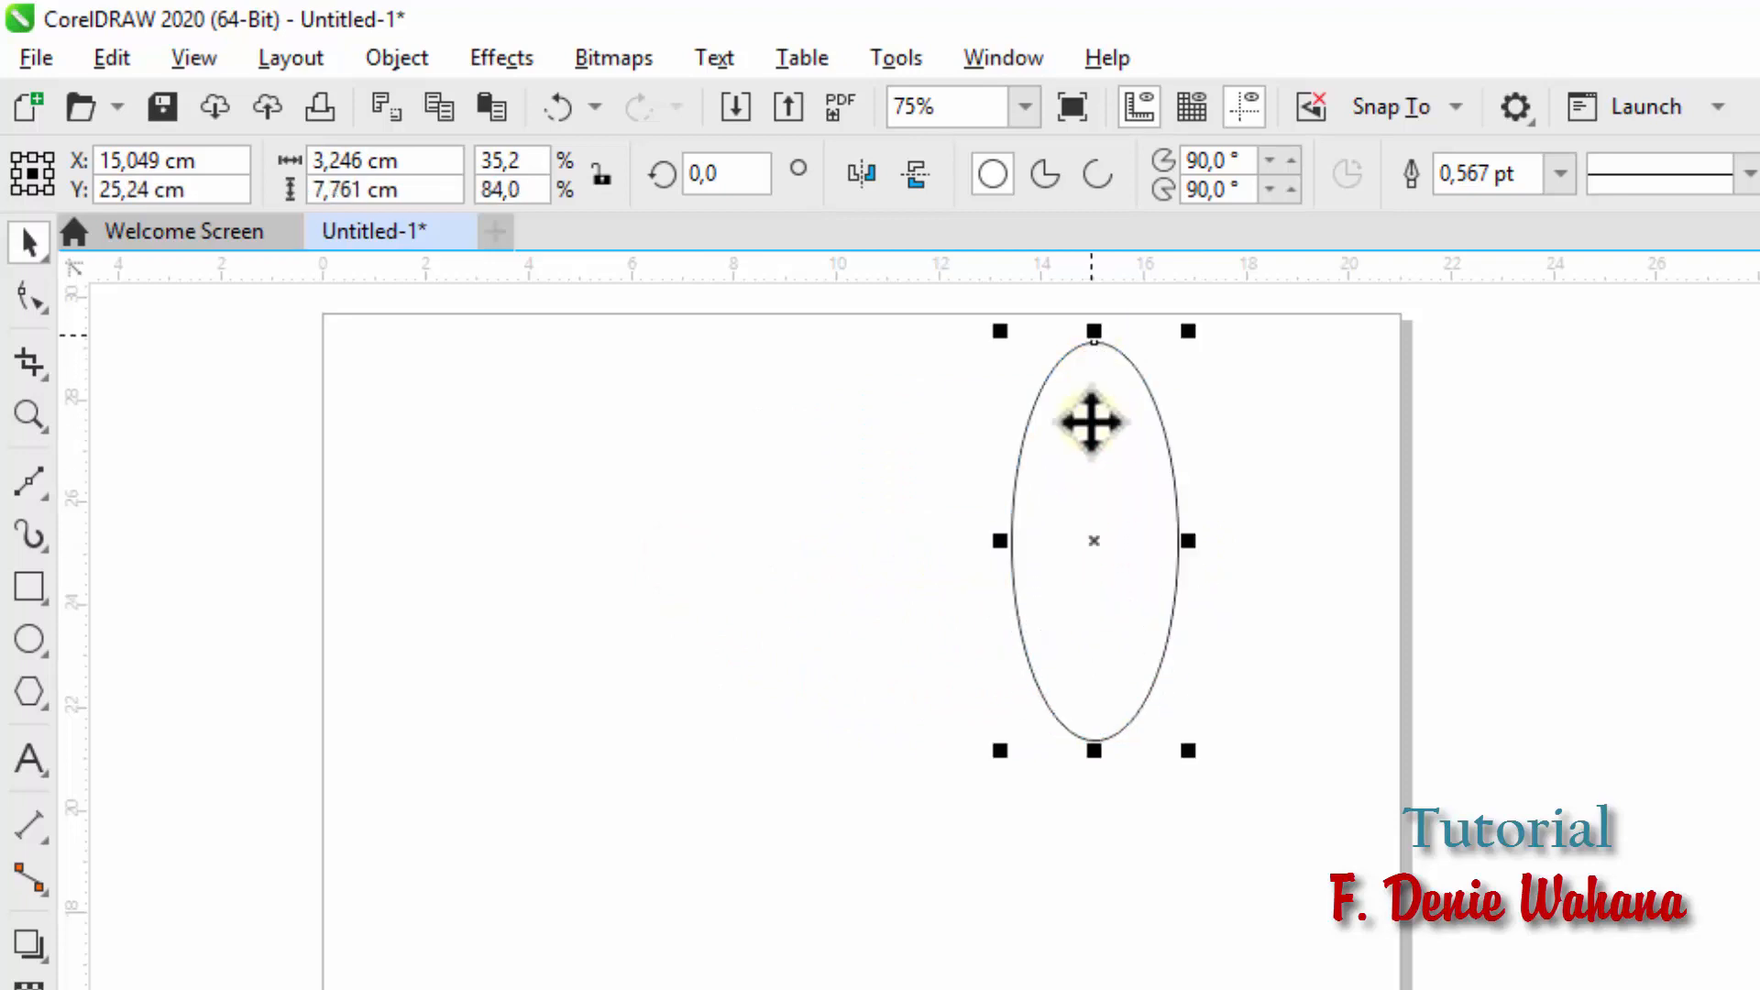
Step: Stretch the narrow ellipse to both sides until it spans nearly the page width, about 20 by 7.8 cm
left_click_drag(1001, 541, 353, 543)
left_click_drag(1190, 539, 1389, 515)
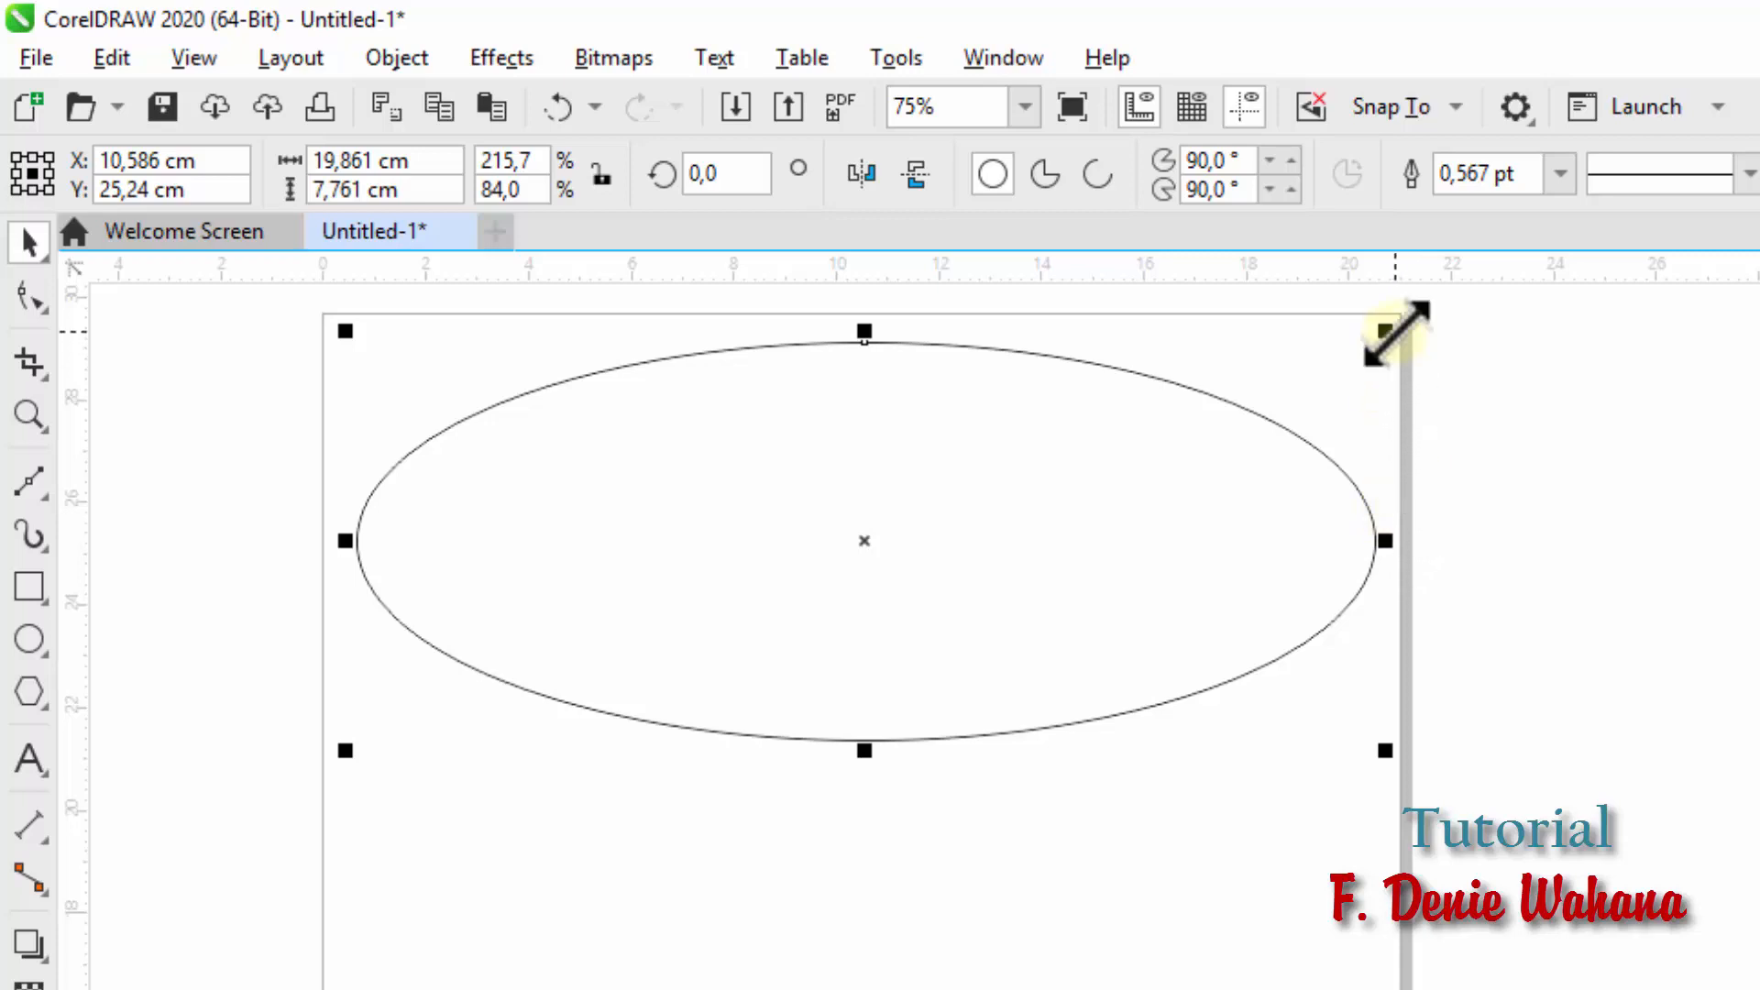
left_click_drag(1395, 333, 1447, 332)
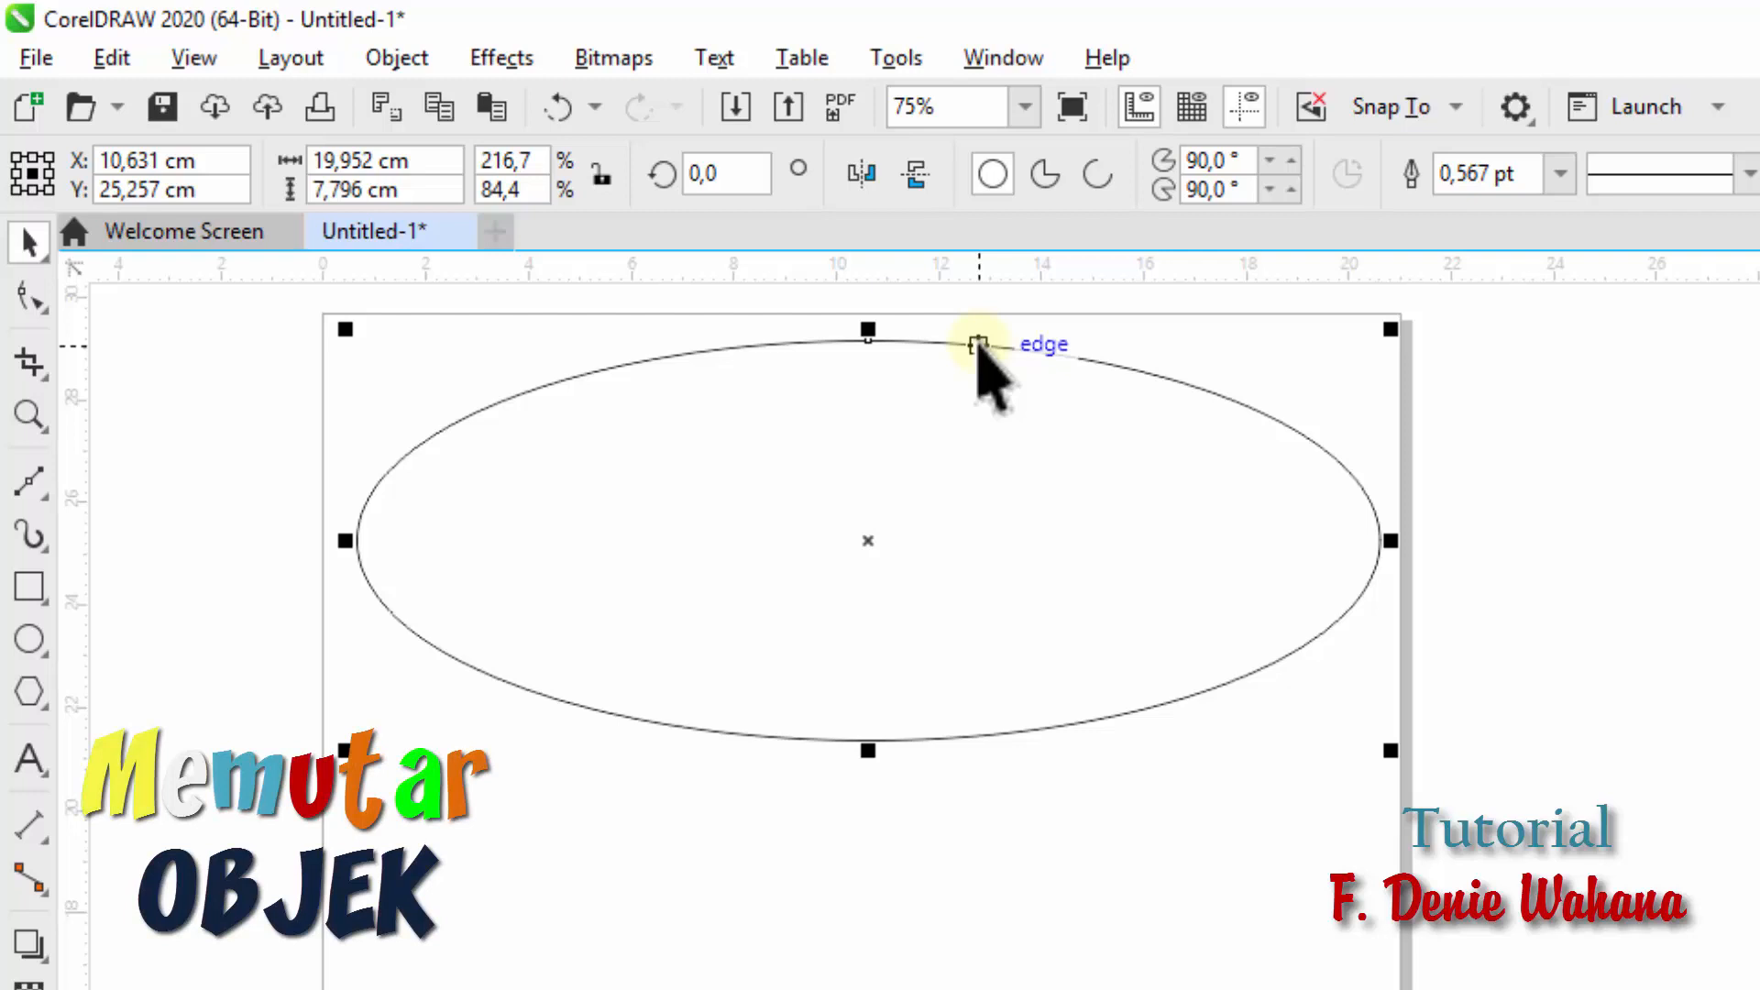
Step: Delete the ellipse and draw a rectangle about 7.7 by 4.4 cm in the upper part of the page
key("Delete")
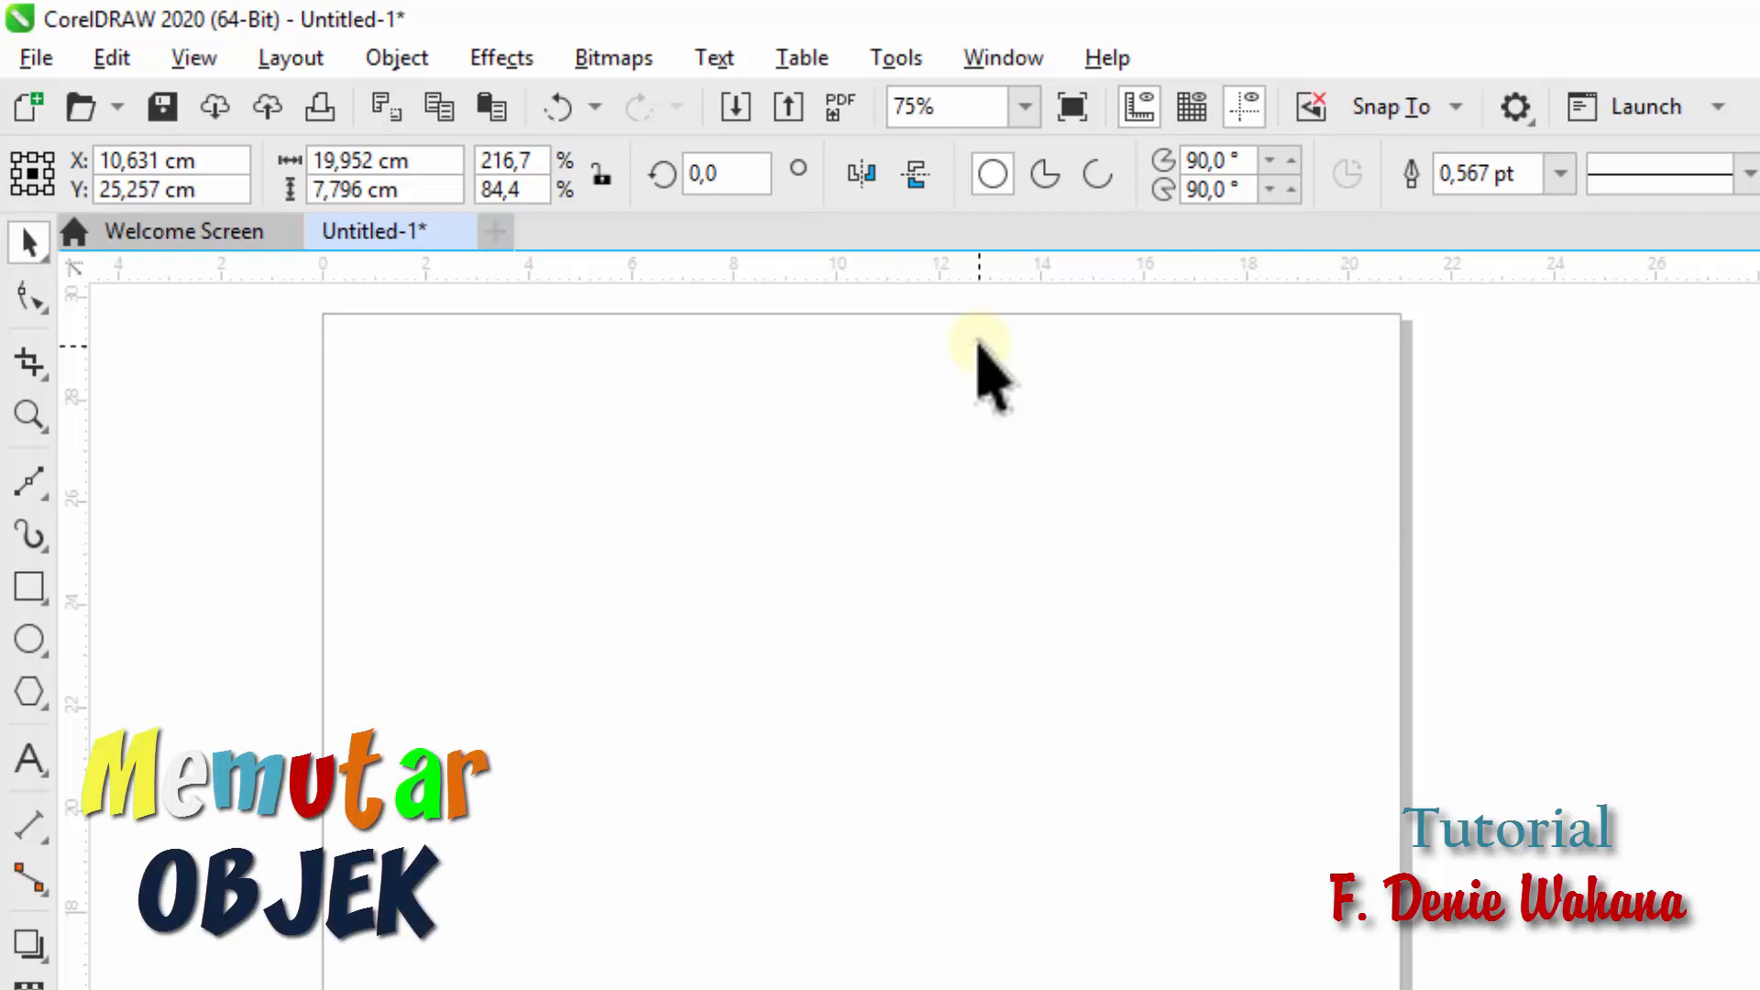
left_click(31, 585)
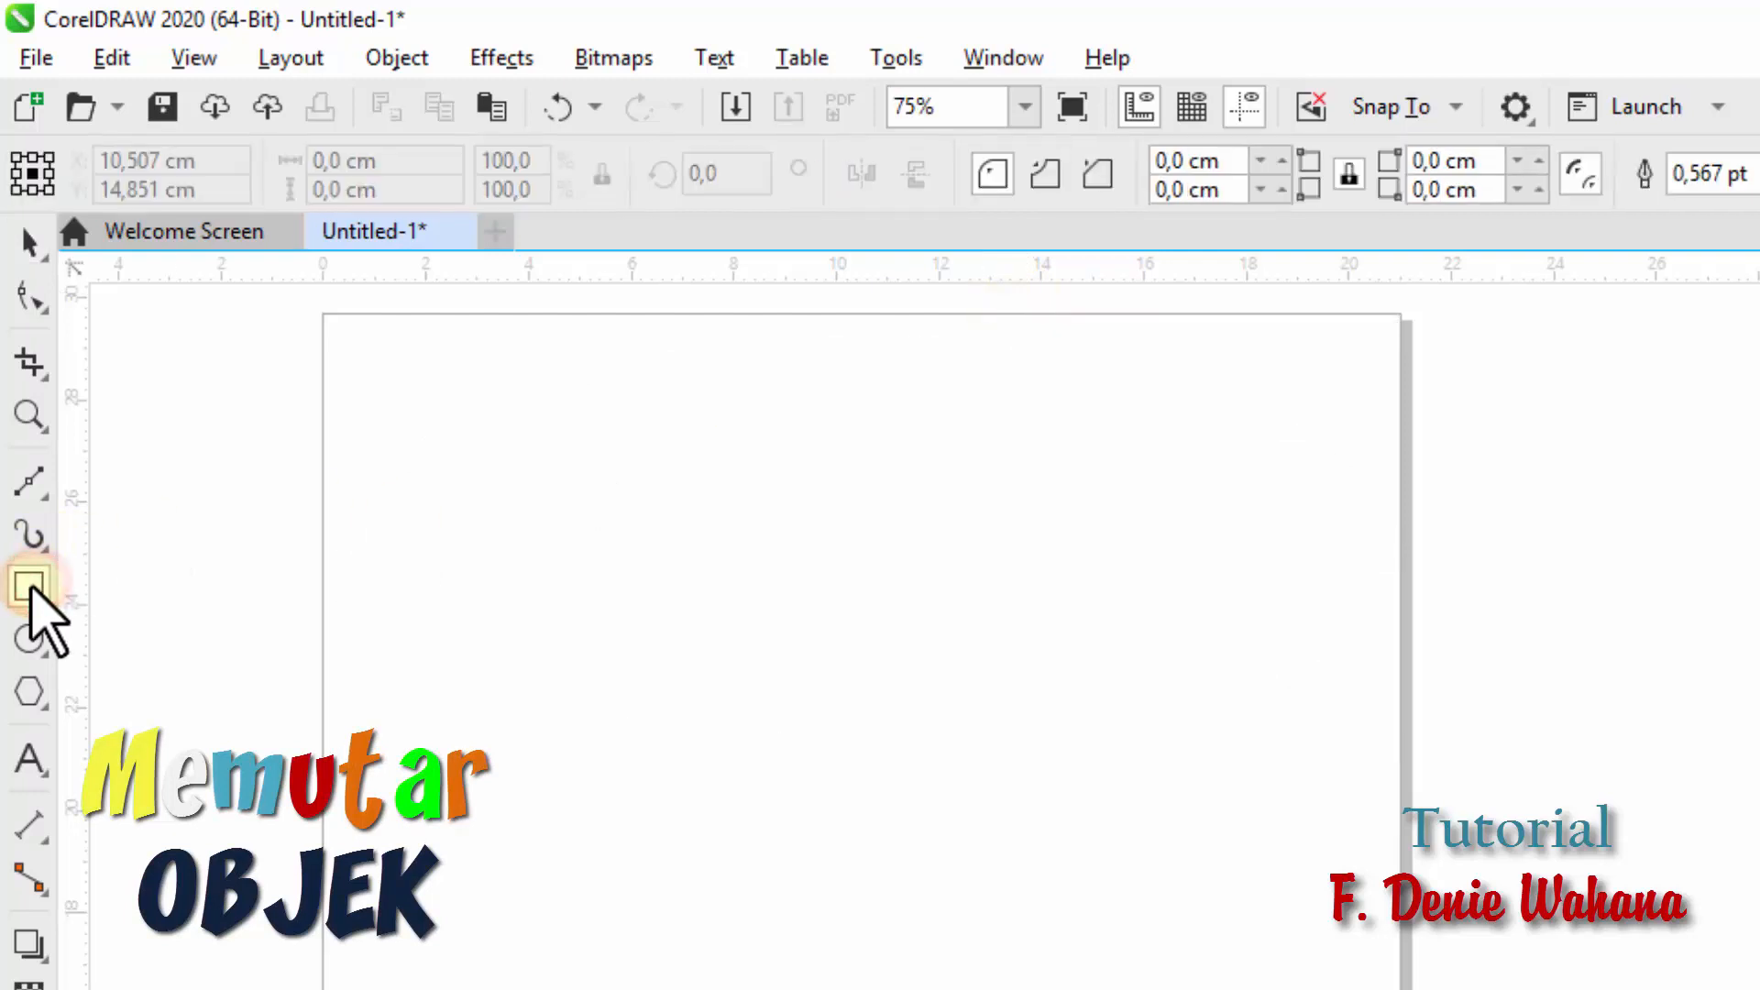
mouse_move(609, 491)
left_mouse_down()
mouse_move(758, 596)
mouse_move(1006, 717)
left_mouse_up()
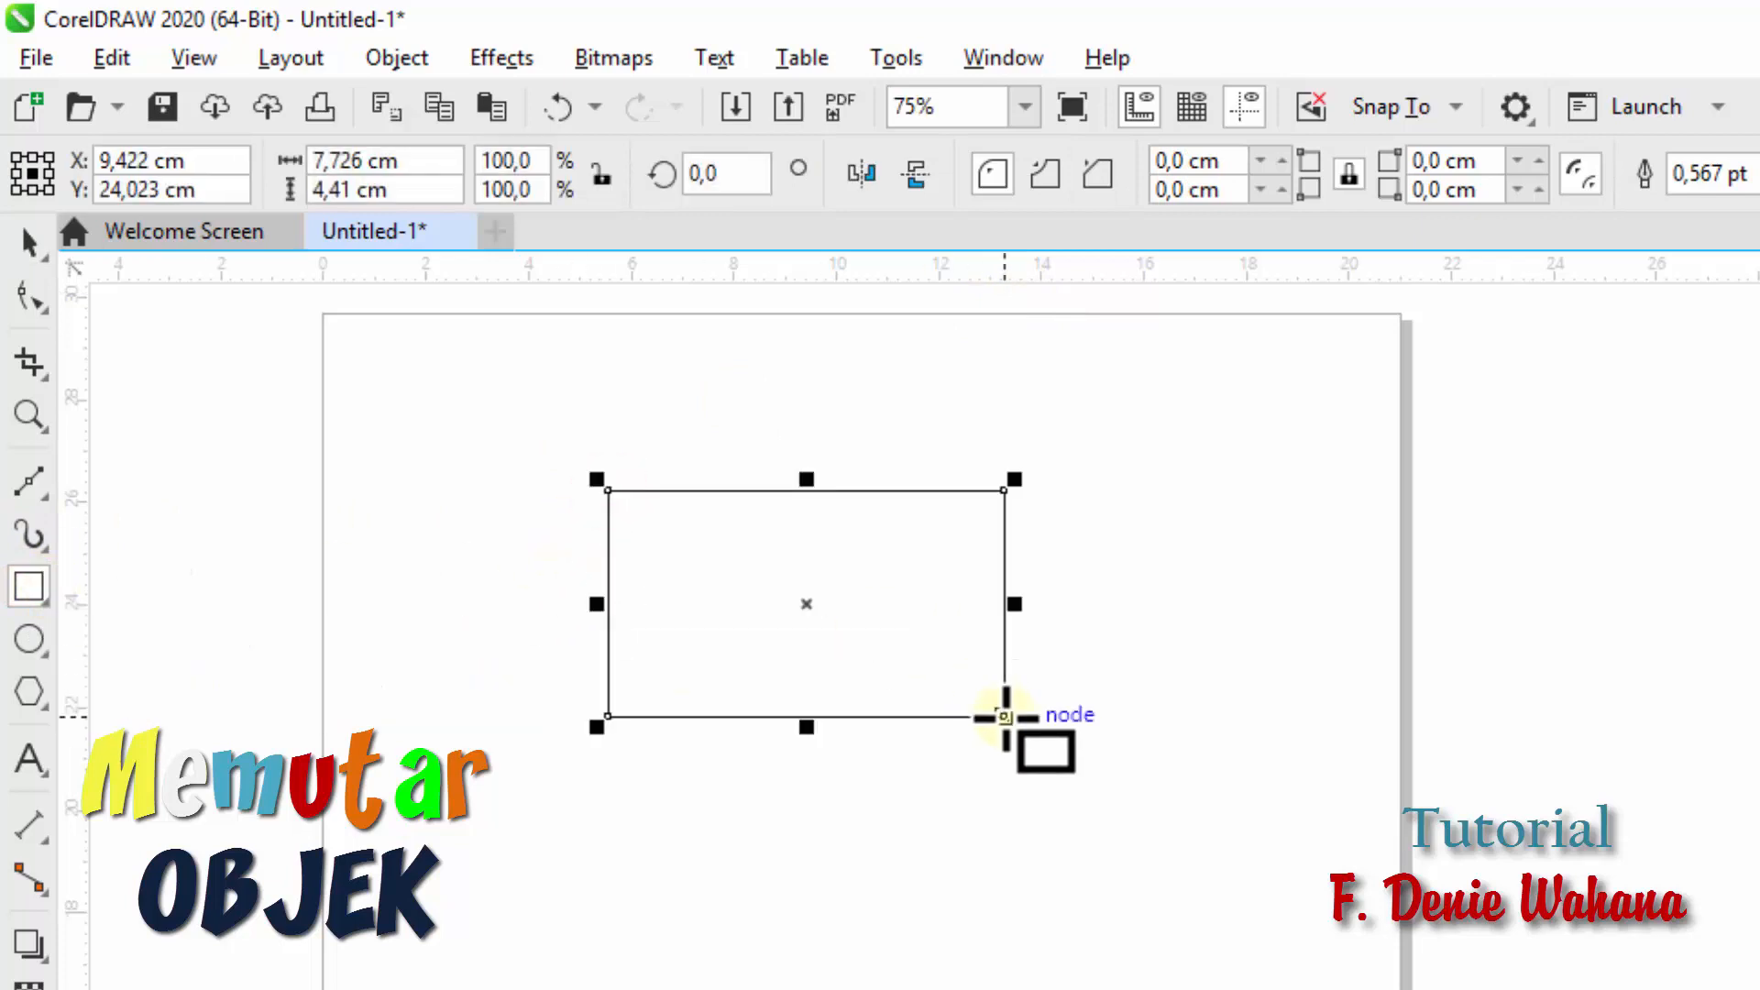
Step: Rotate the rectangle counterclockwise freehand around its center to about 50 degrees
left_click(29, 243)
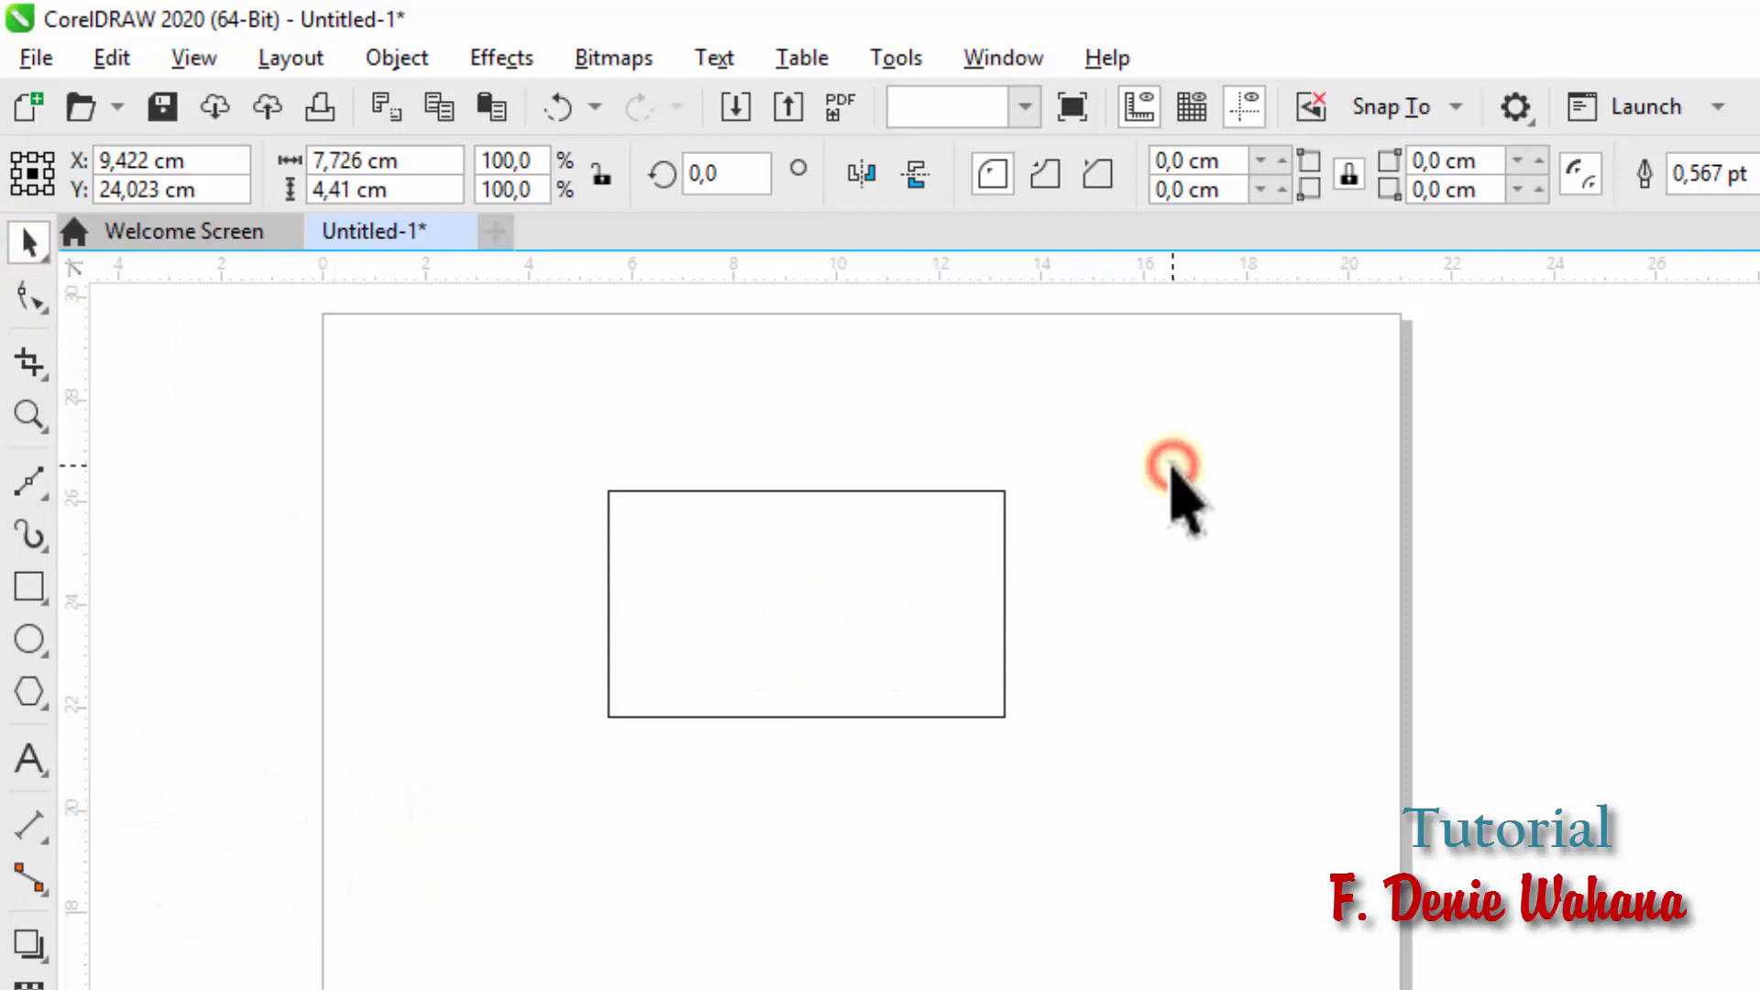
left_click(775, 583)
left_click(779, 581)
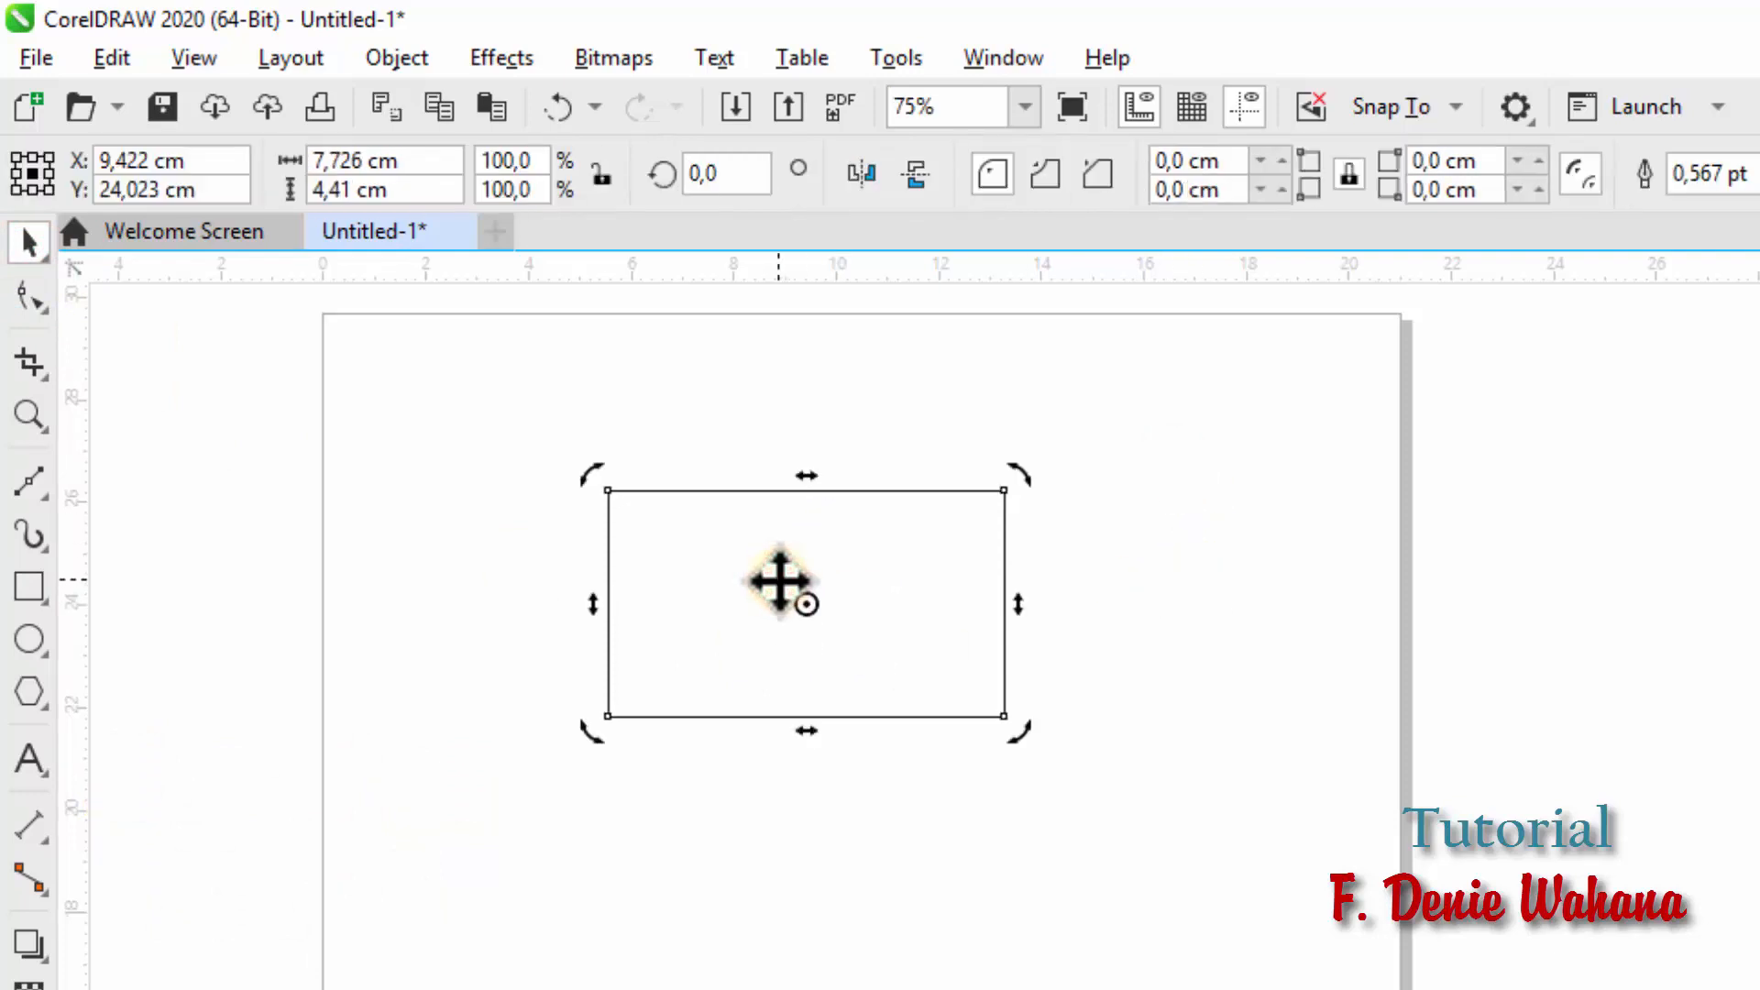
left_click(1195, 451)
left_click(903, 612)
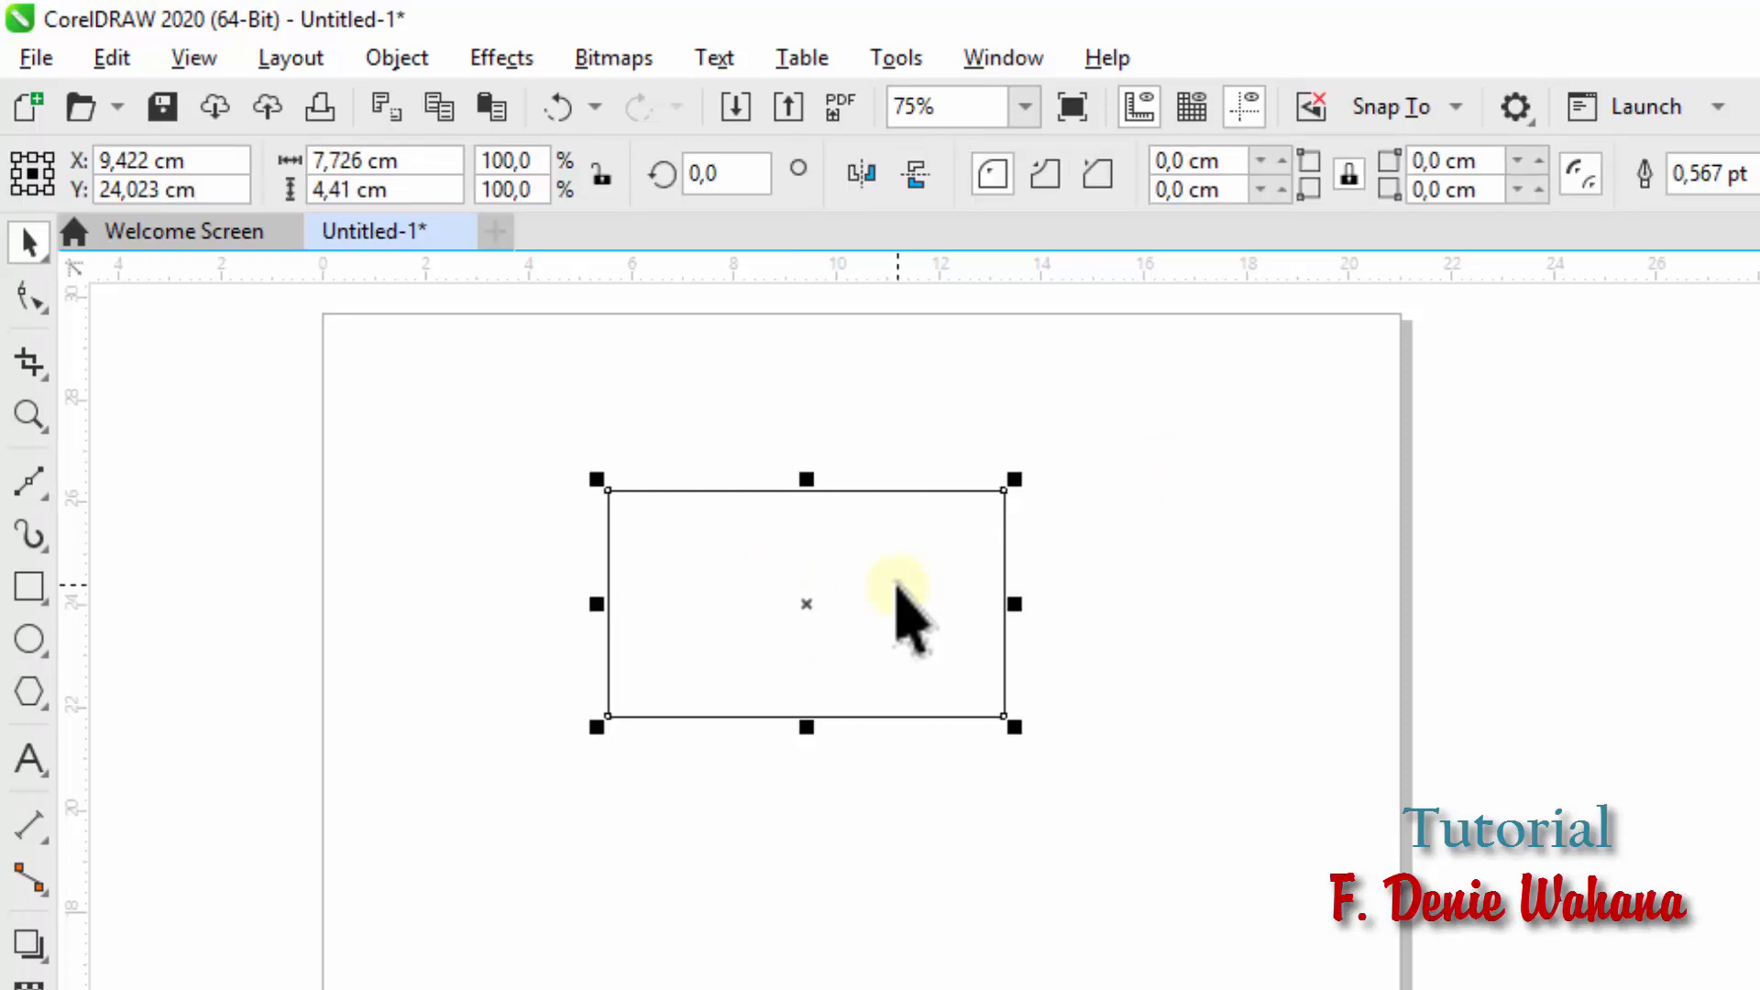
left_click(898, 591)
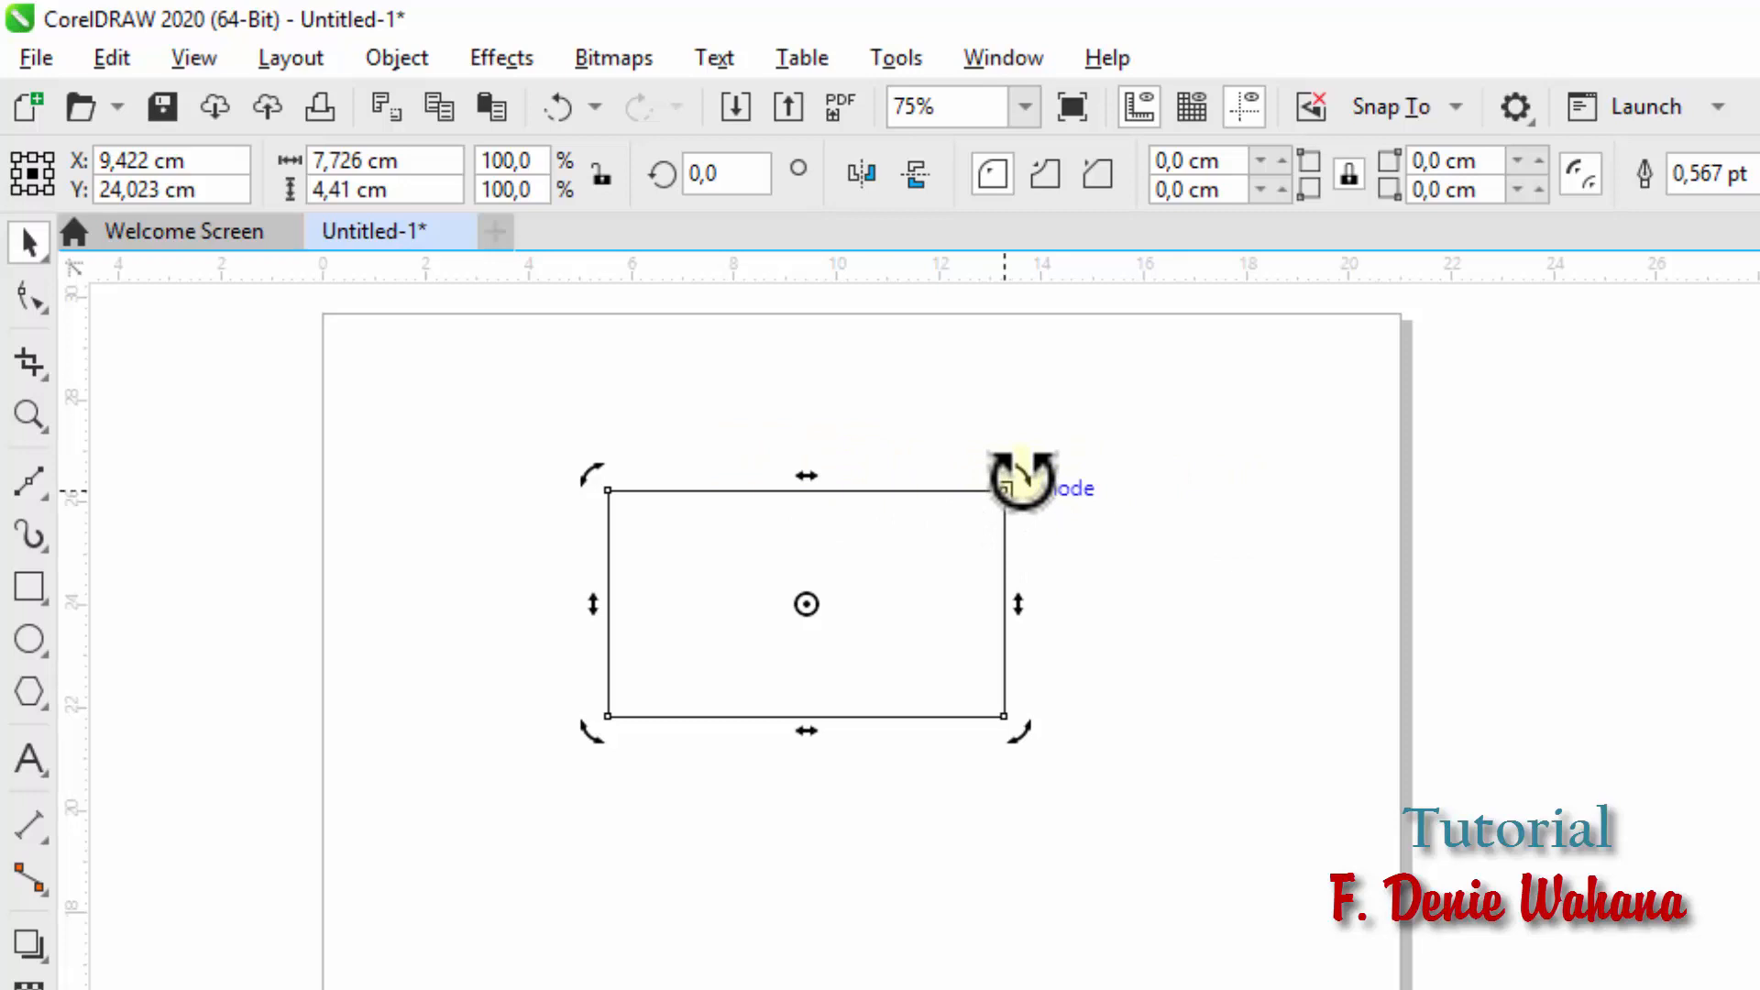
mouse_move(1021, 478)
left_mouse_down()
mouse_move(951, 416)
mouse_move(828, 385)
left_mouse_up()
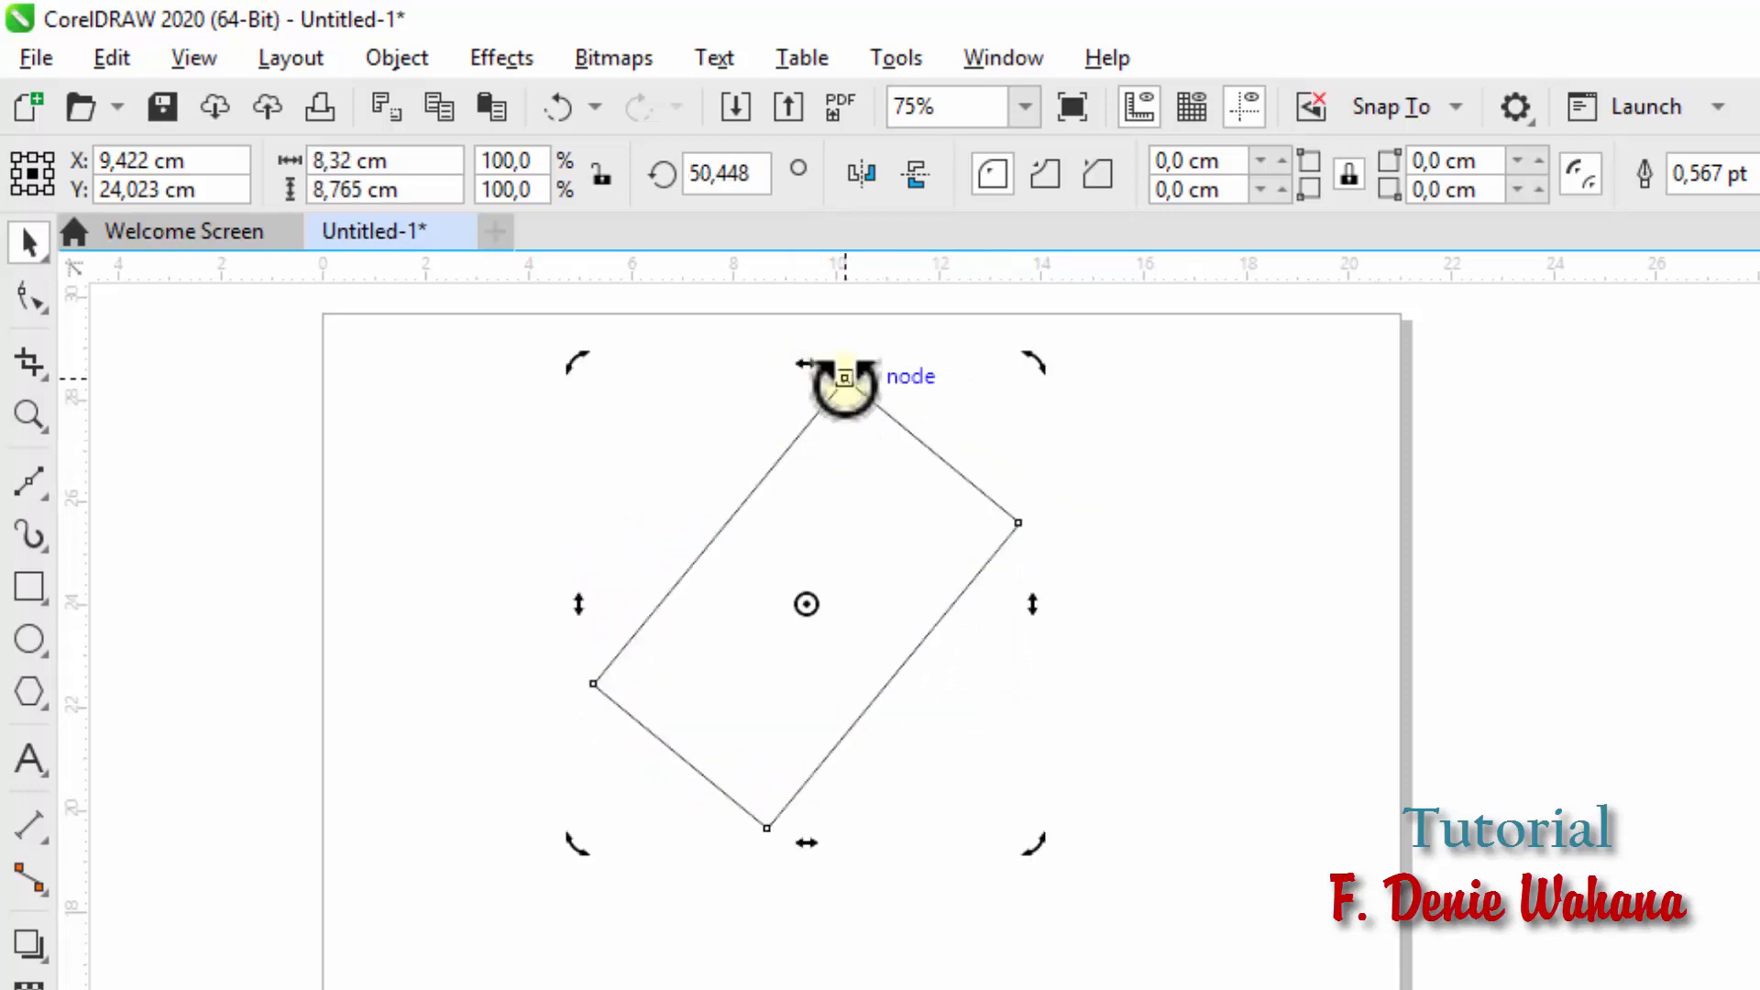
Step: Set the rectangle's rotation angle to exactly 90 degrees and after that to 45 degrees
double_click(759, 175)
type("90")
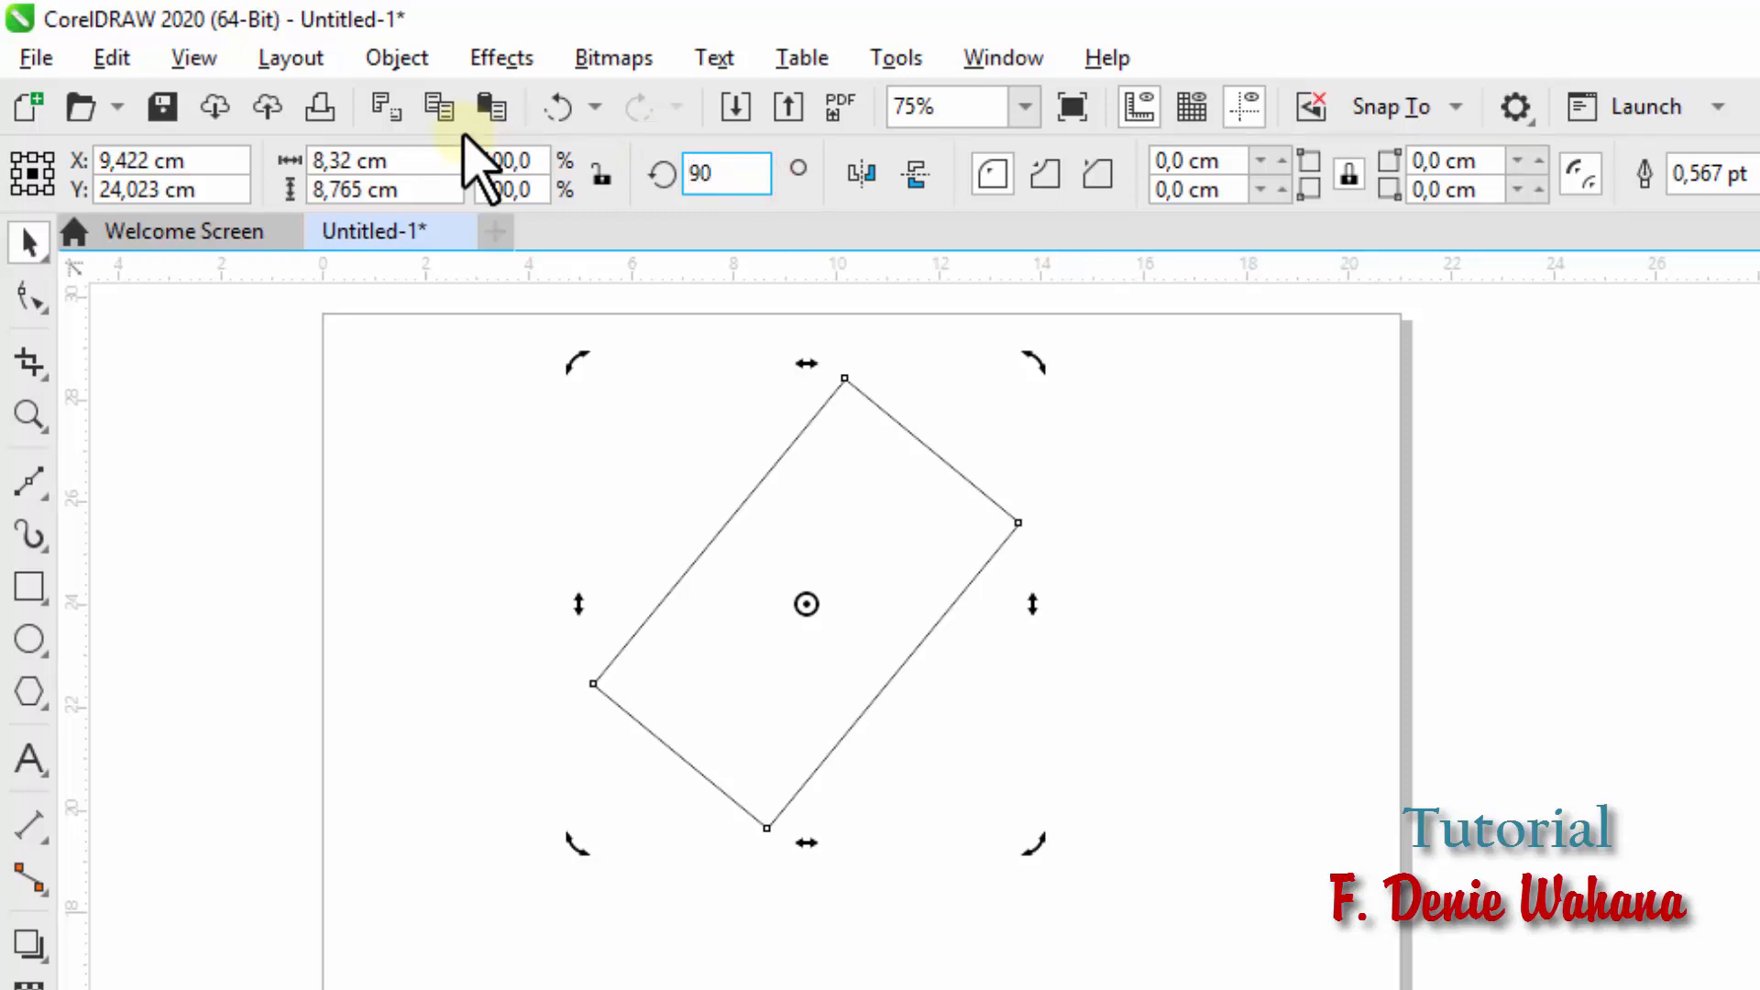
key("Return")
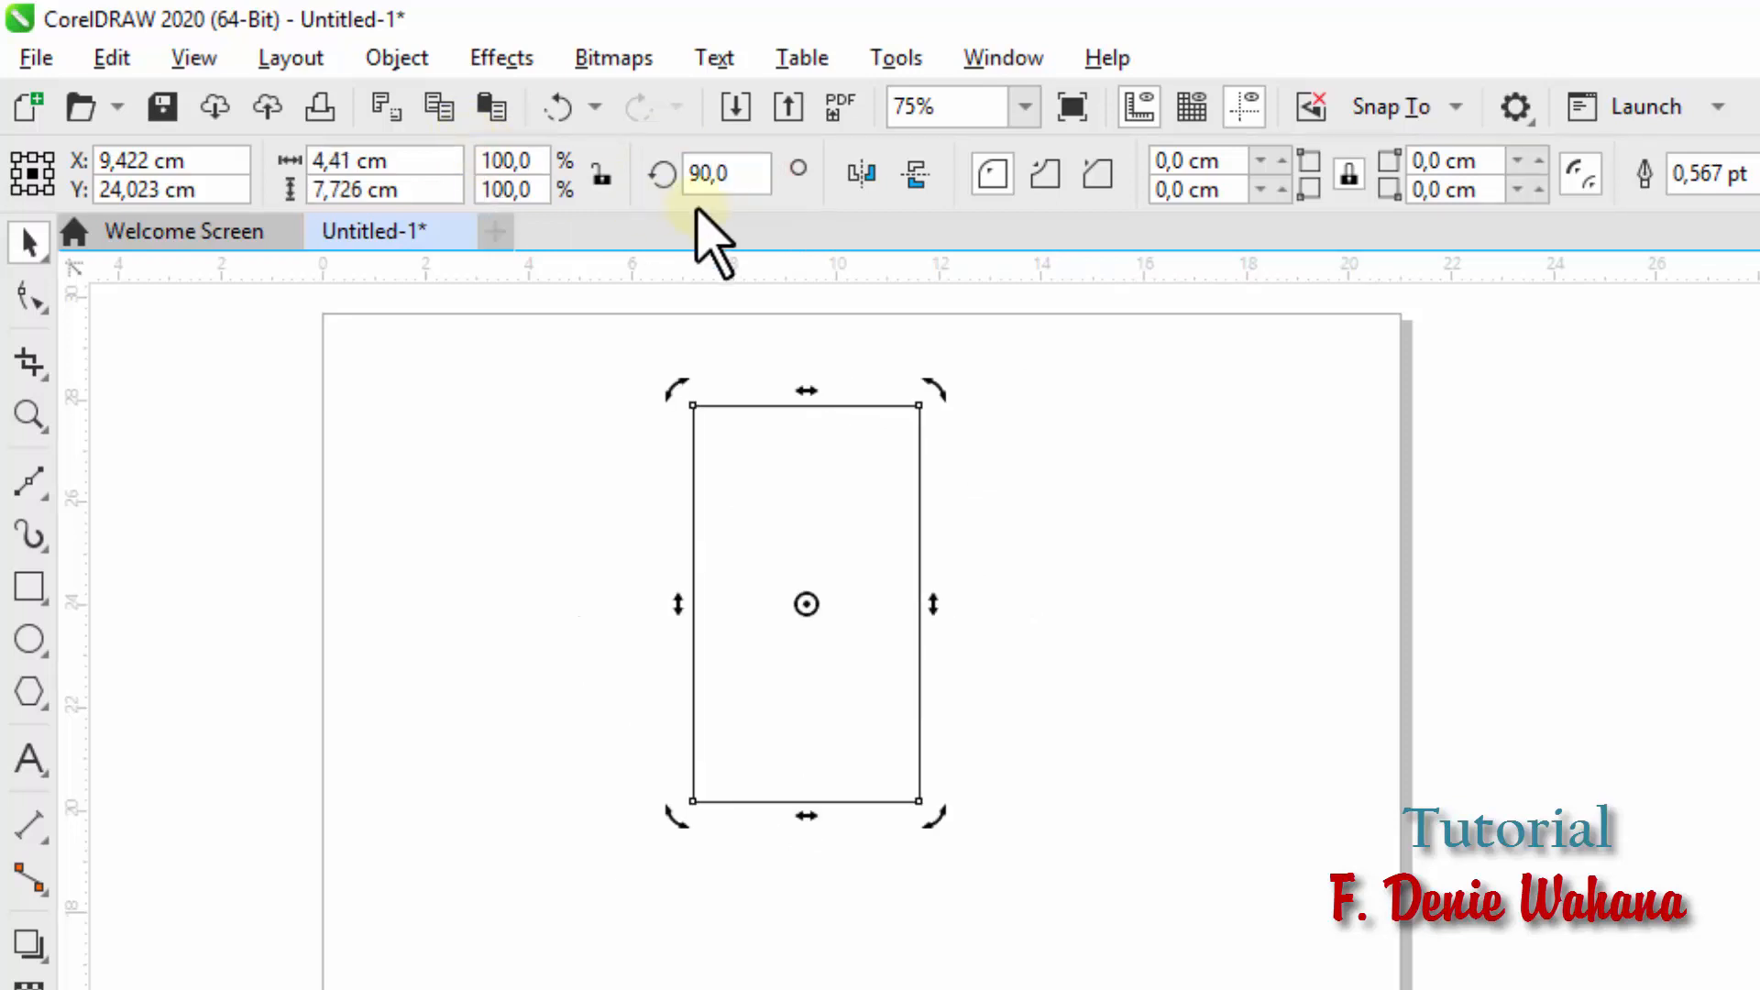
left_click(724, 174)
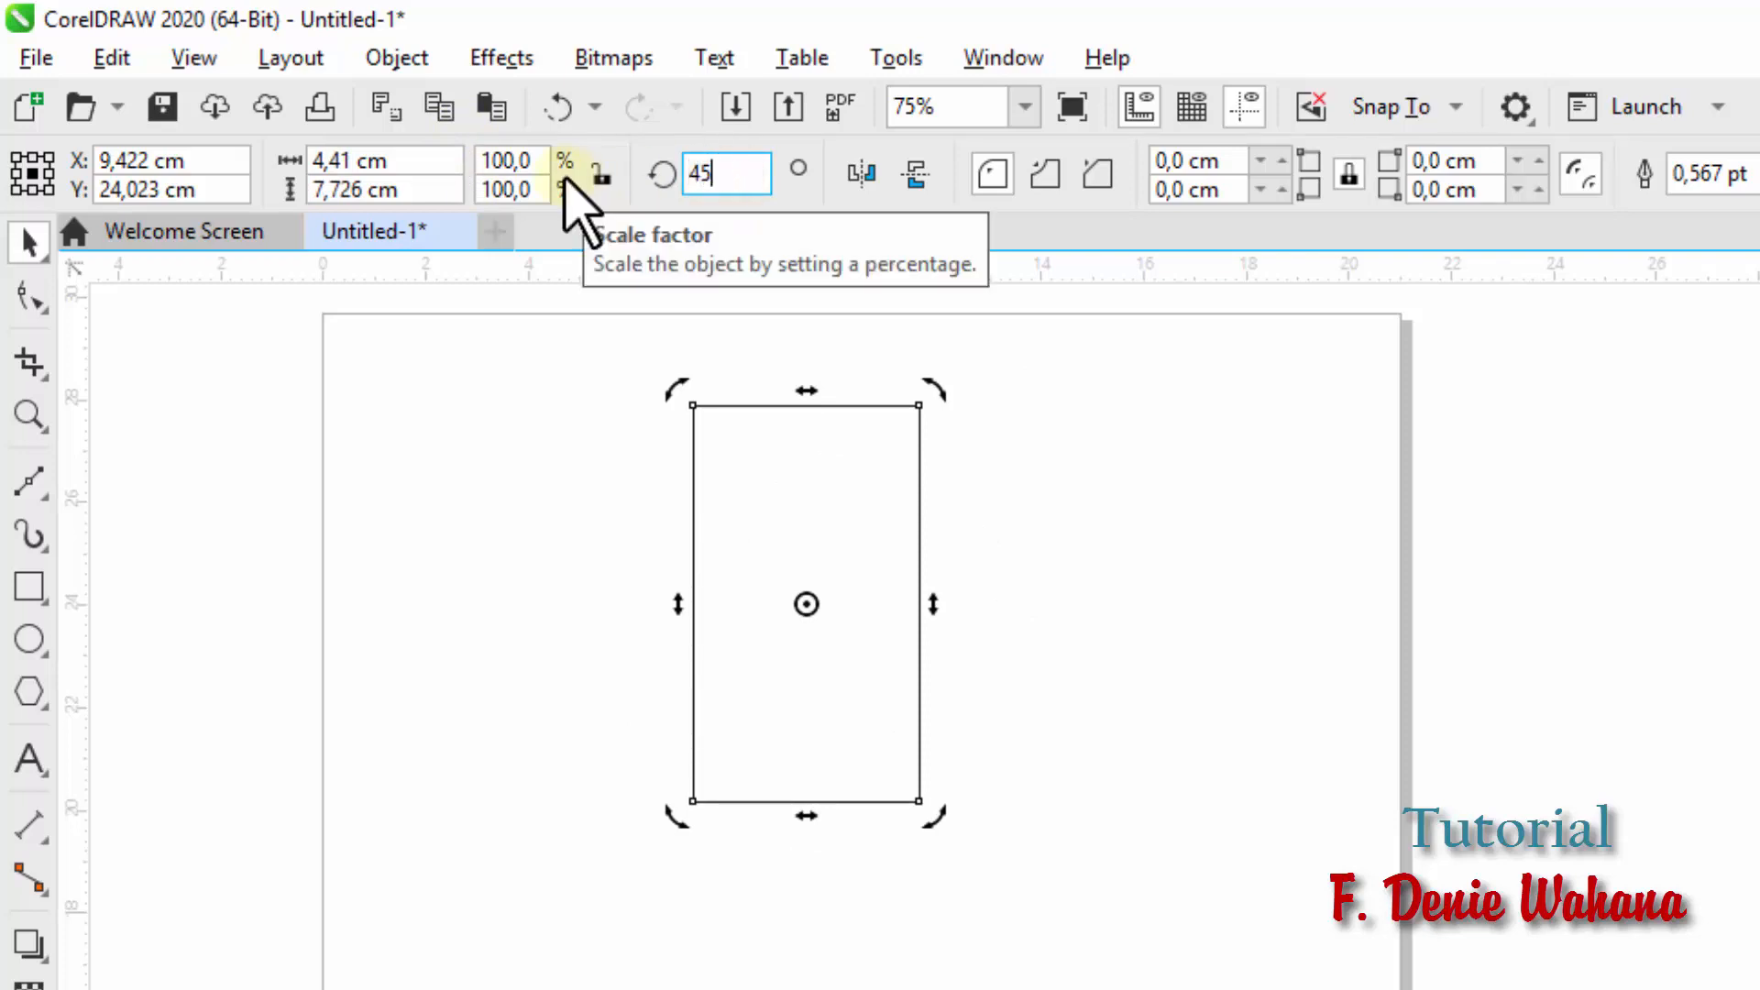
type("45")
key("Return")
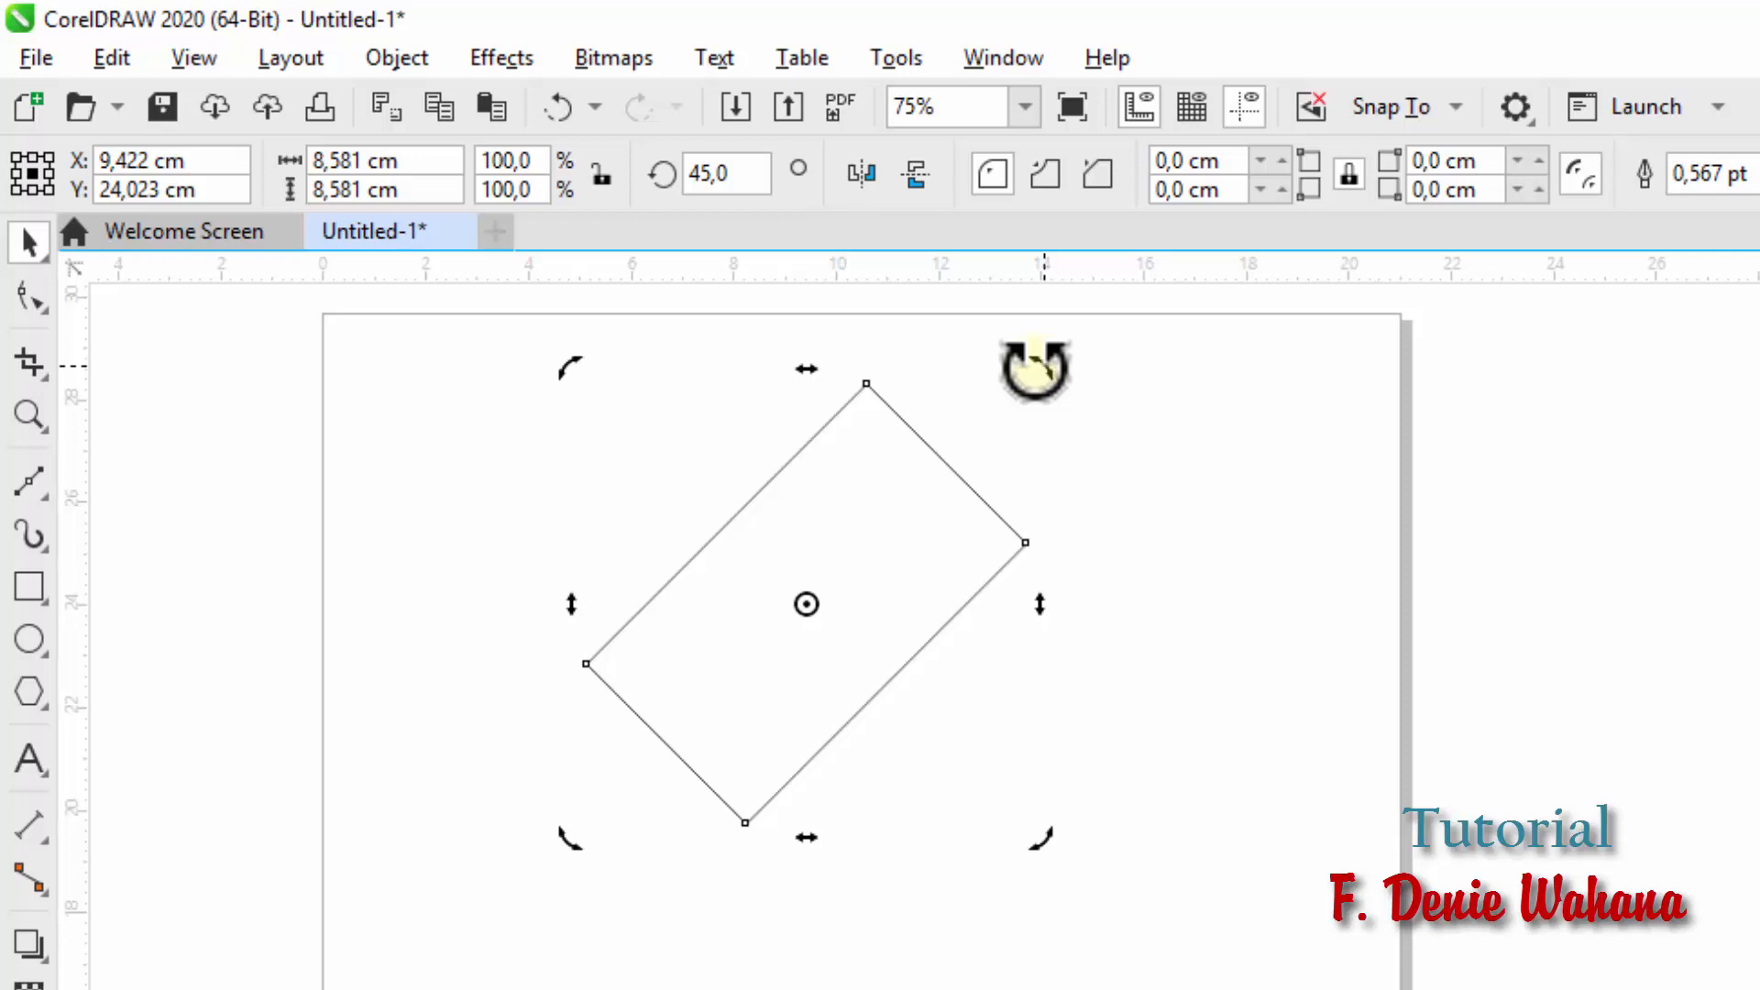
Step: Rotate the rectangle freehand to about 56 degrees, then skew it horizontally to the right until it is about 9.8 cm wide
left_click_drag(581, 364, 509, 406)
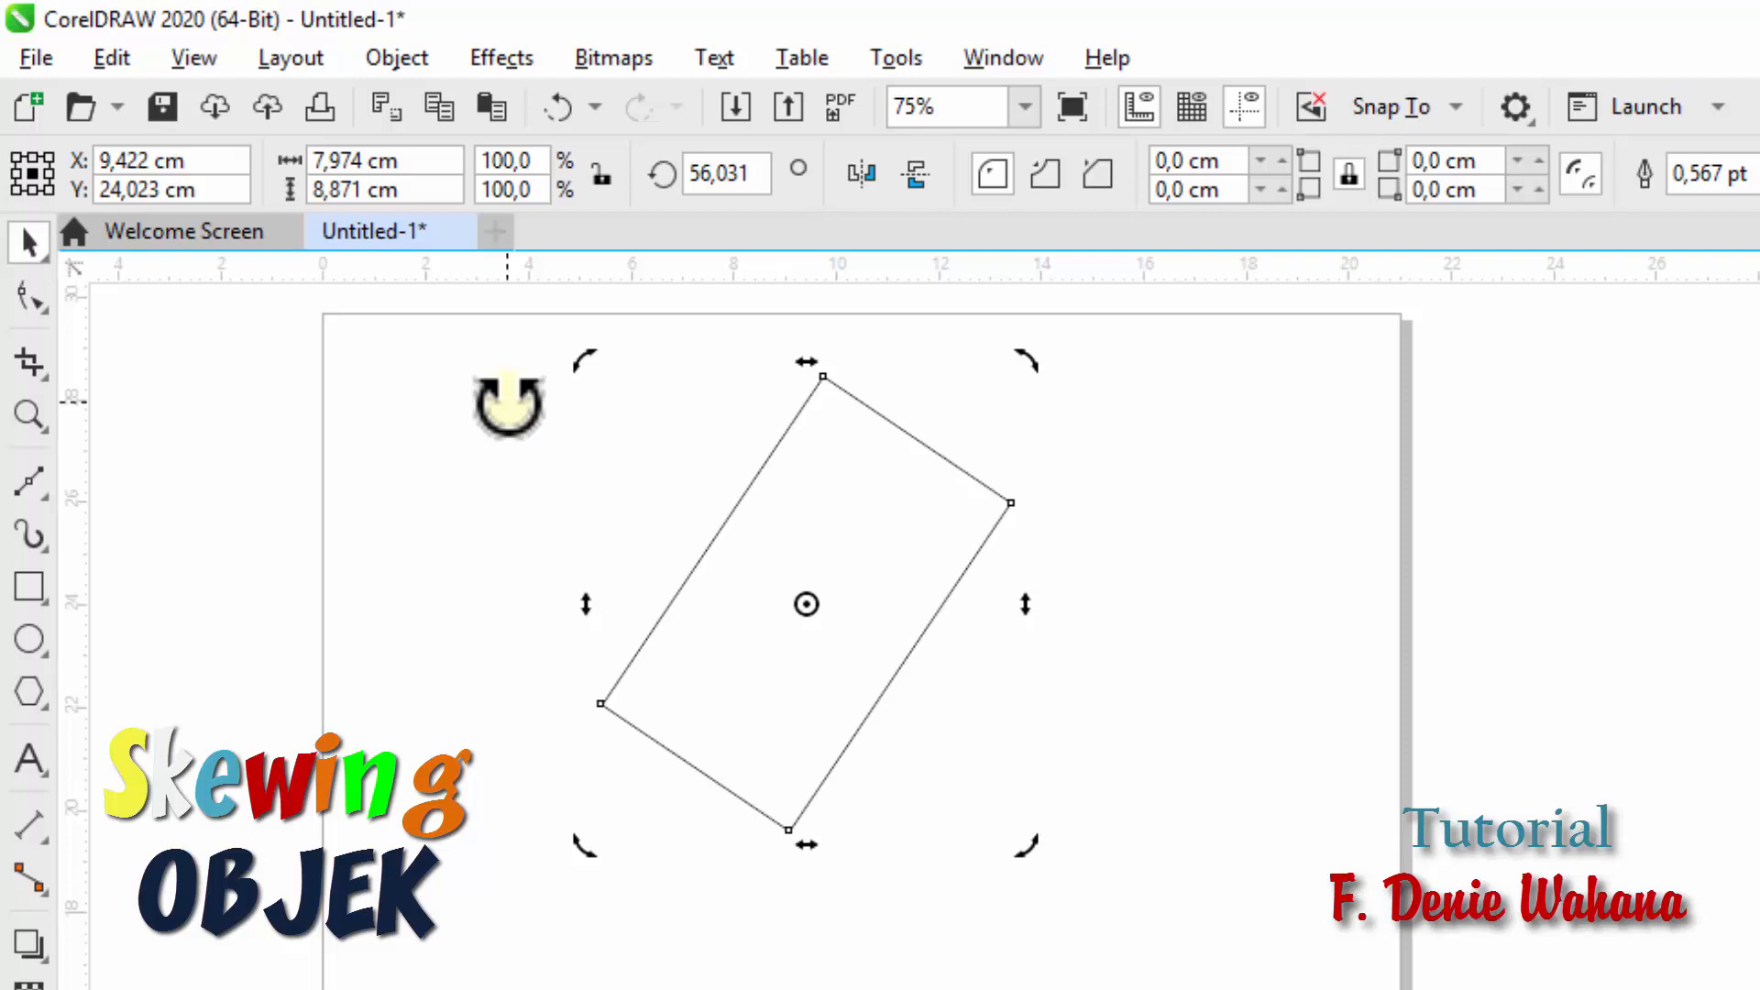
left_click(1231, 530)
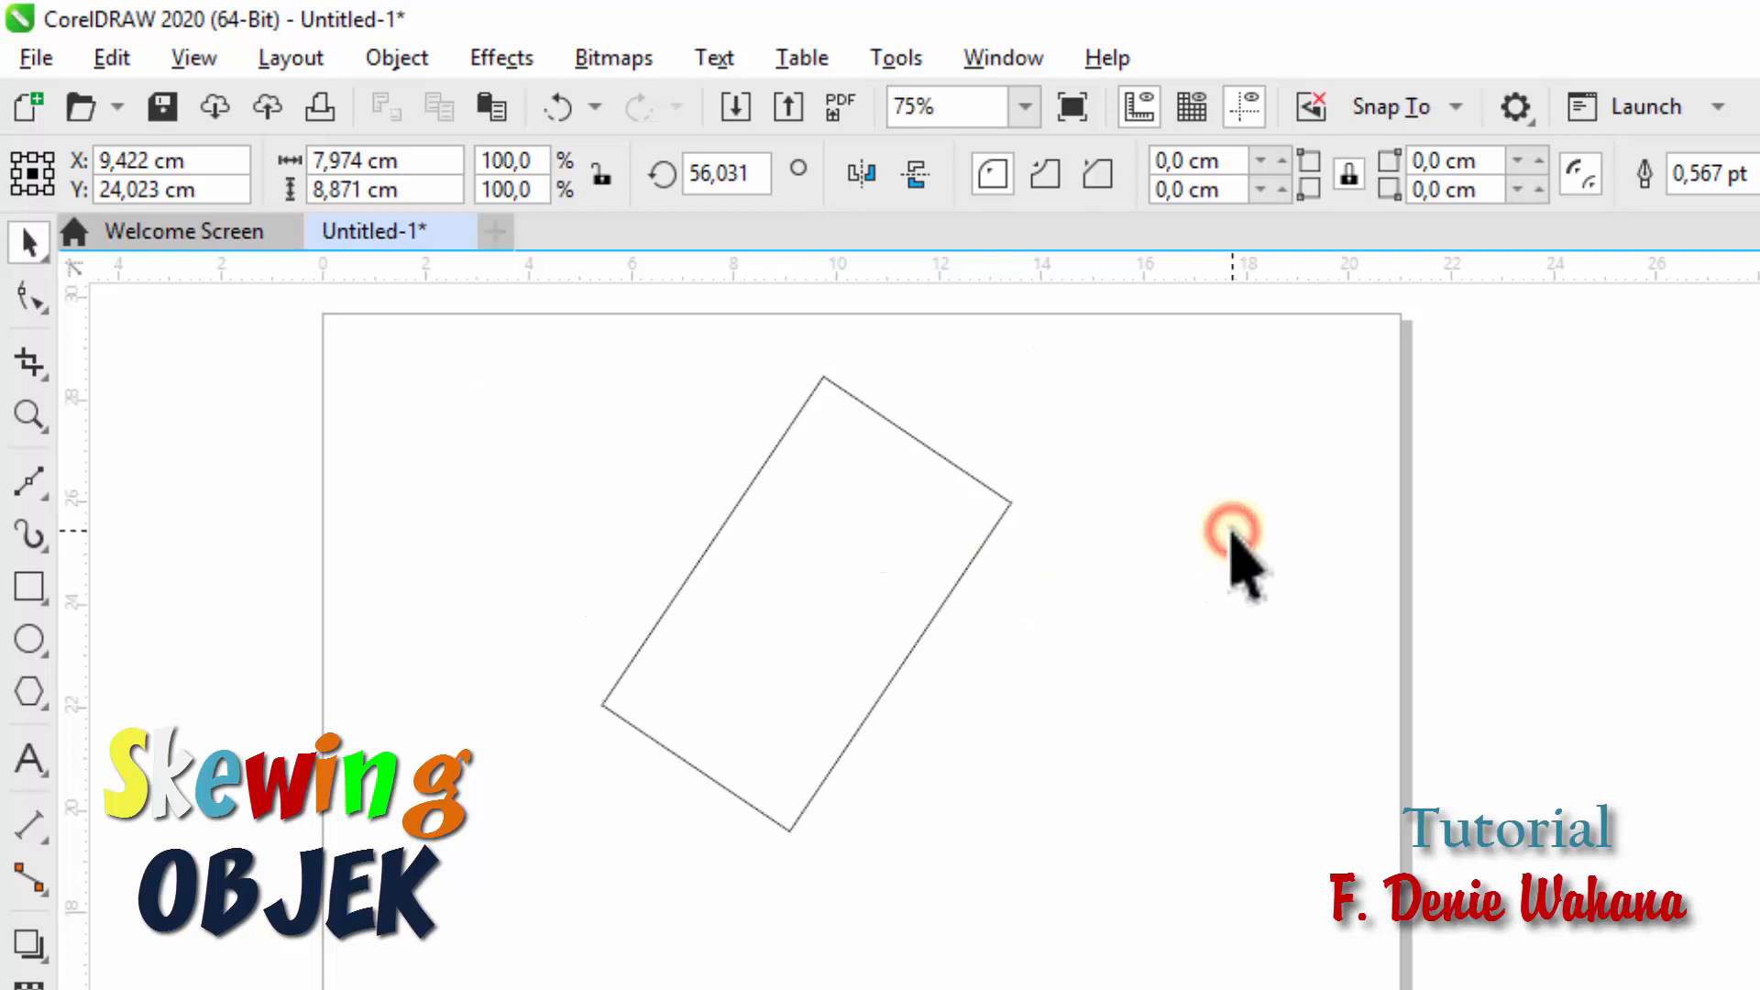
left_click(857, 537)
left_click(857, 533)
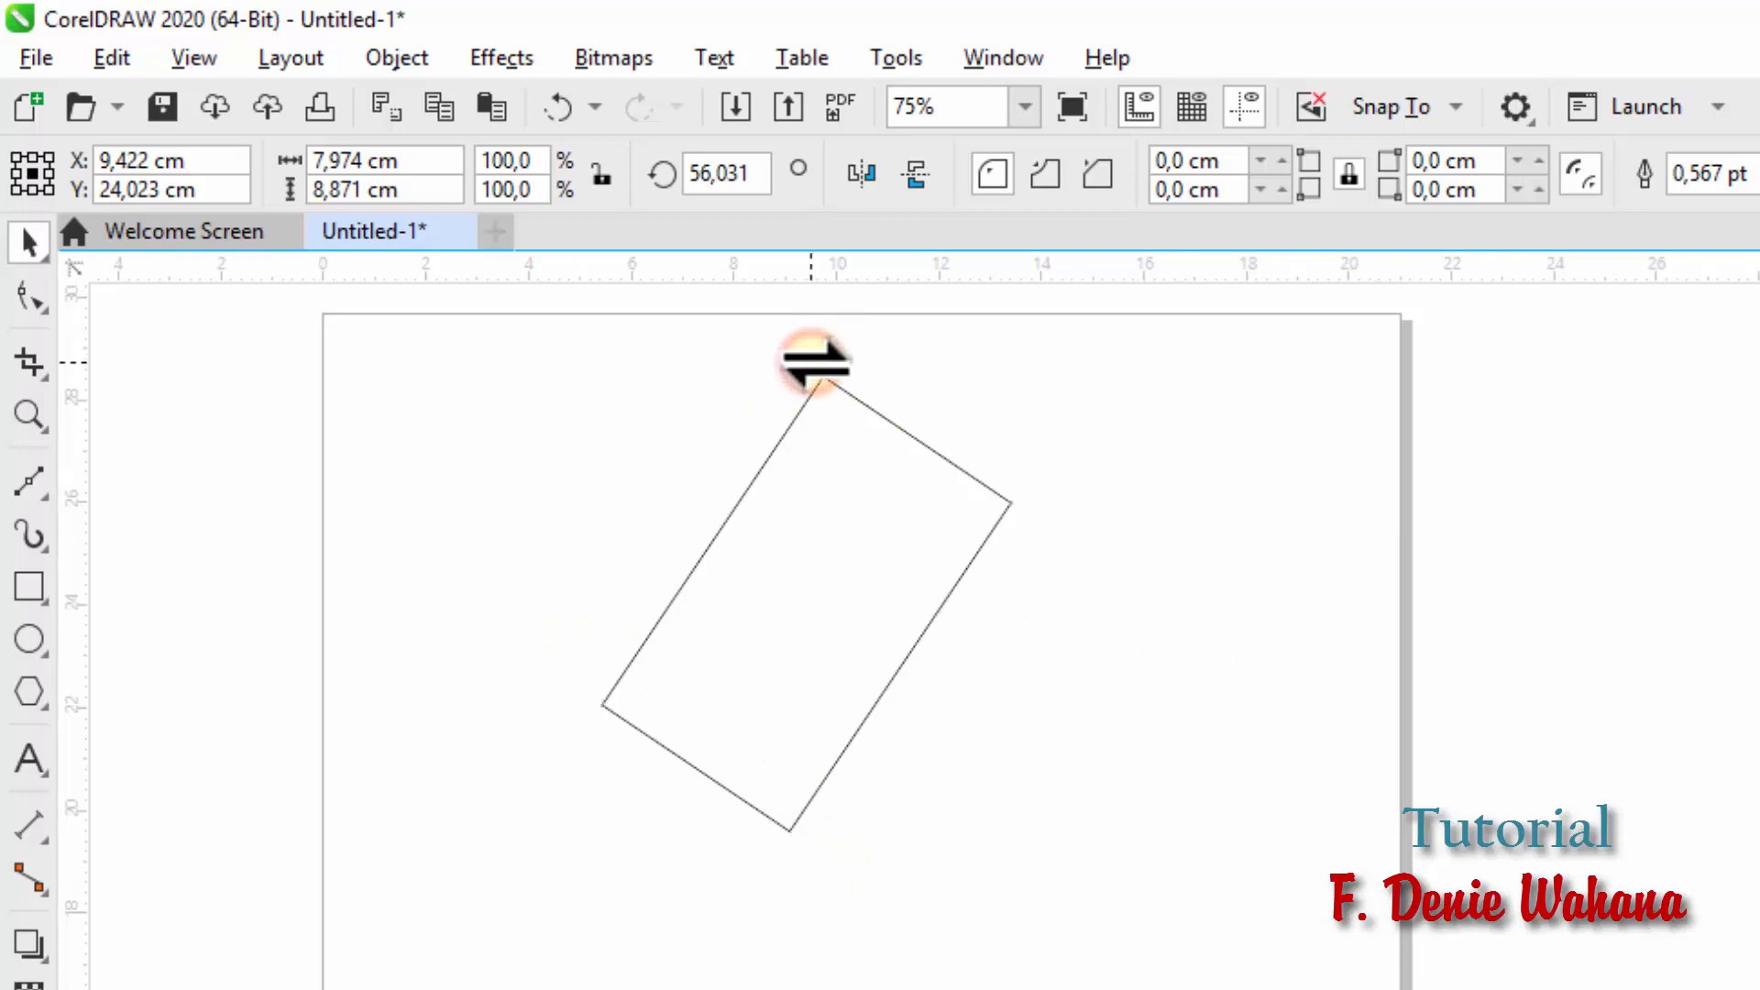
left_click_drag(812, 365, 1021, 376)
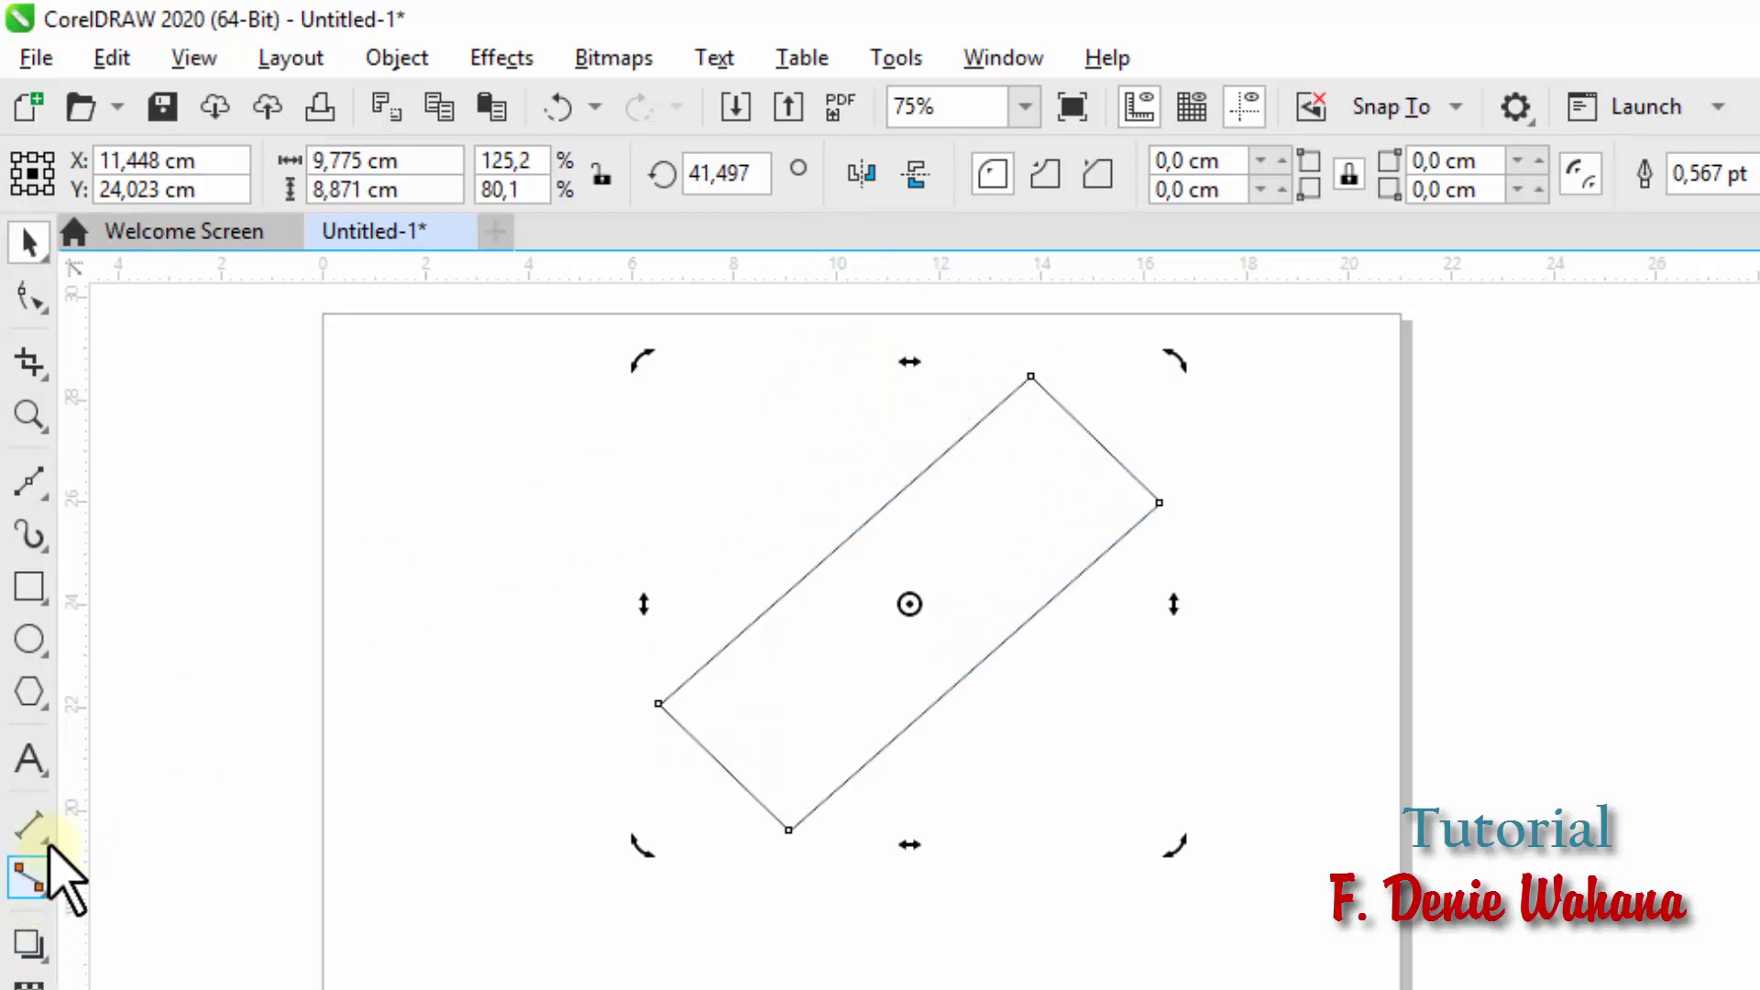
Step: Draw a spiral with 4 revolutions below the rectangle and stretch it upward to about 7.3 by 5.2 cm
left_click(35, 697)
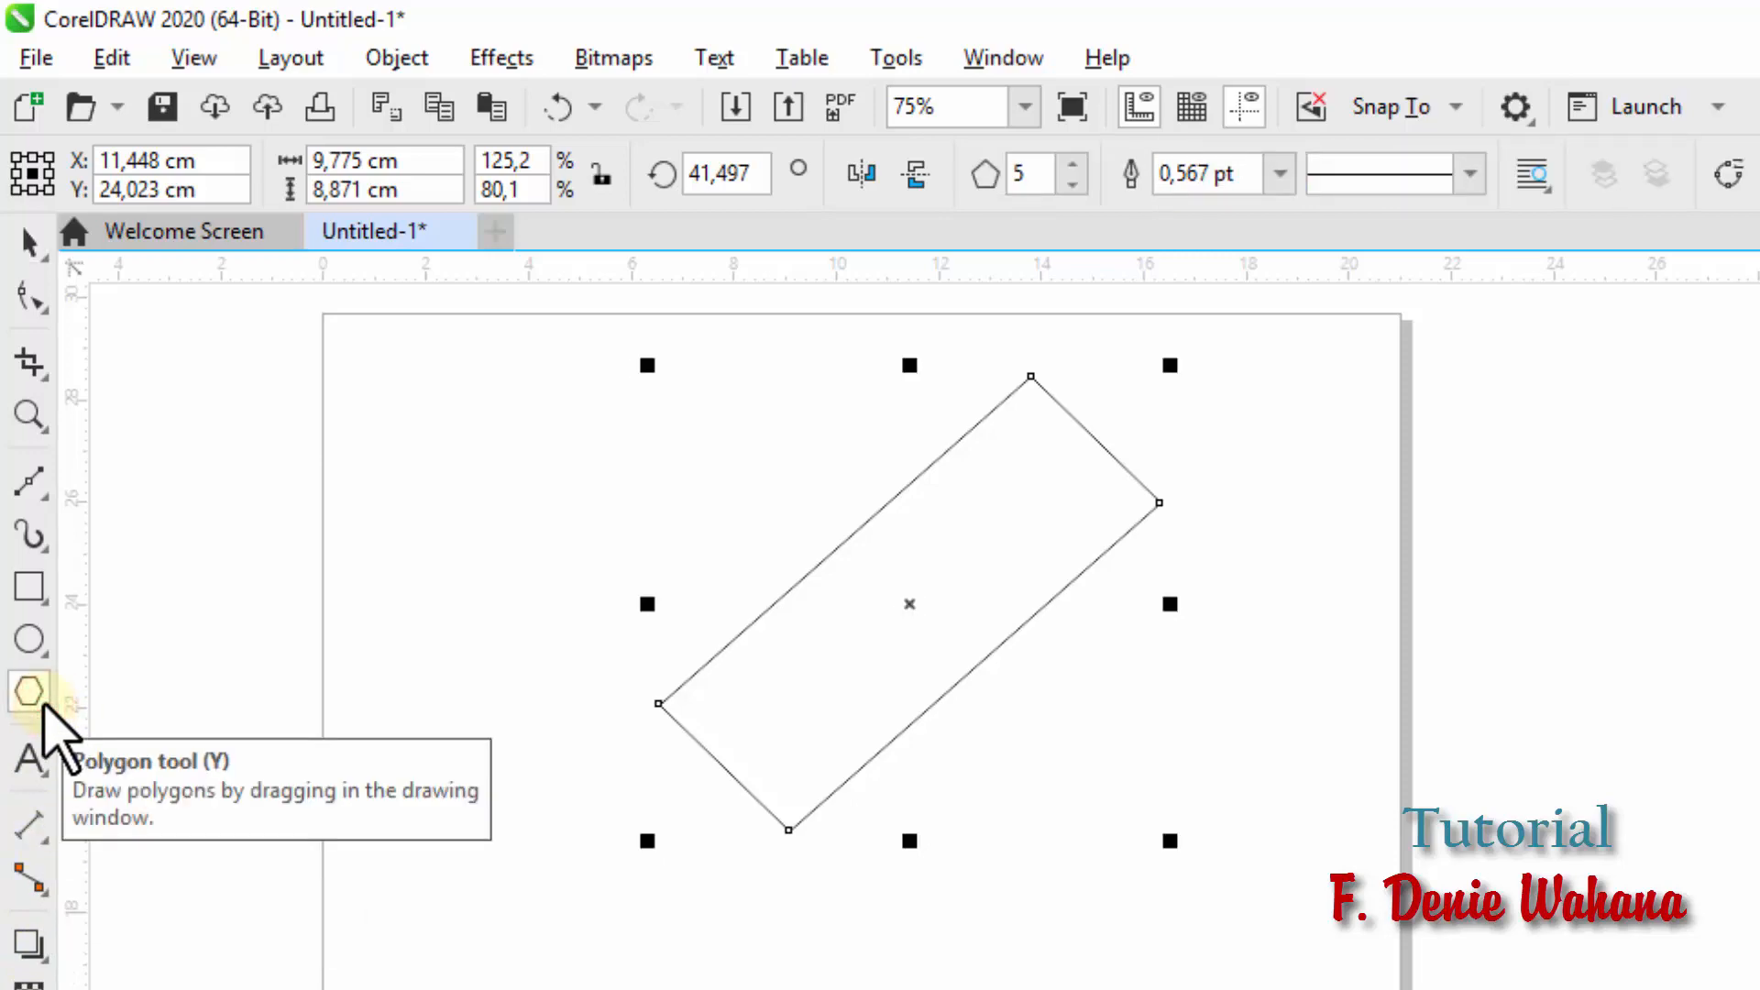
right_click(43, 704)
left_click(43, 705)
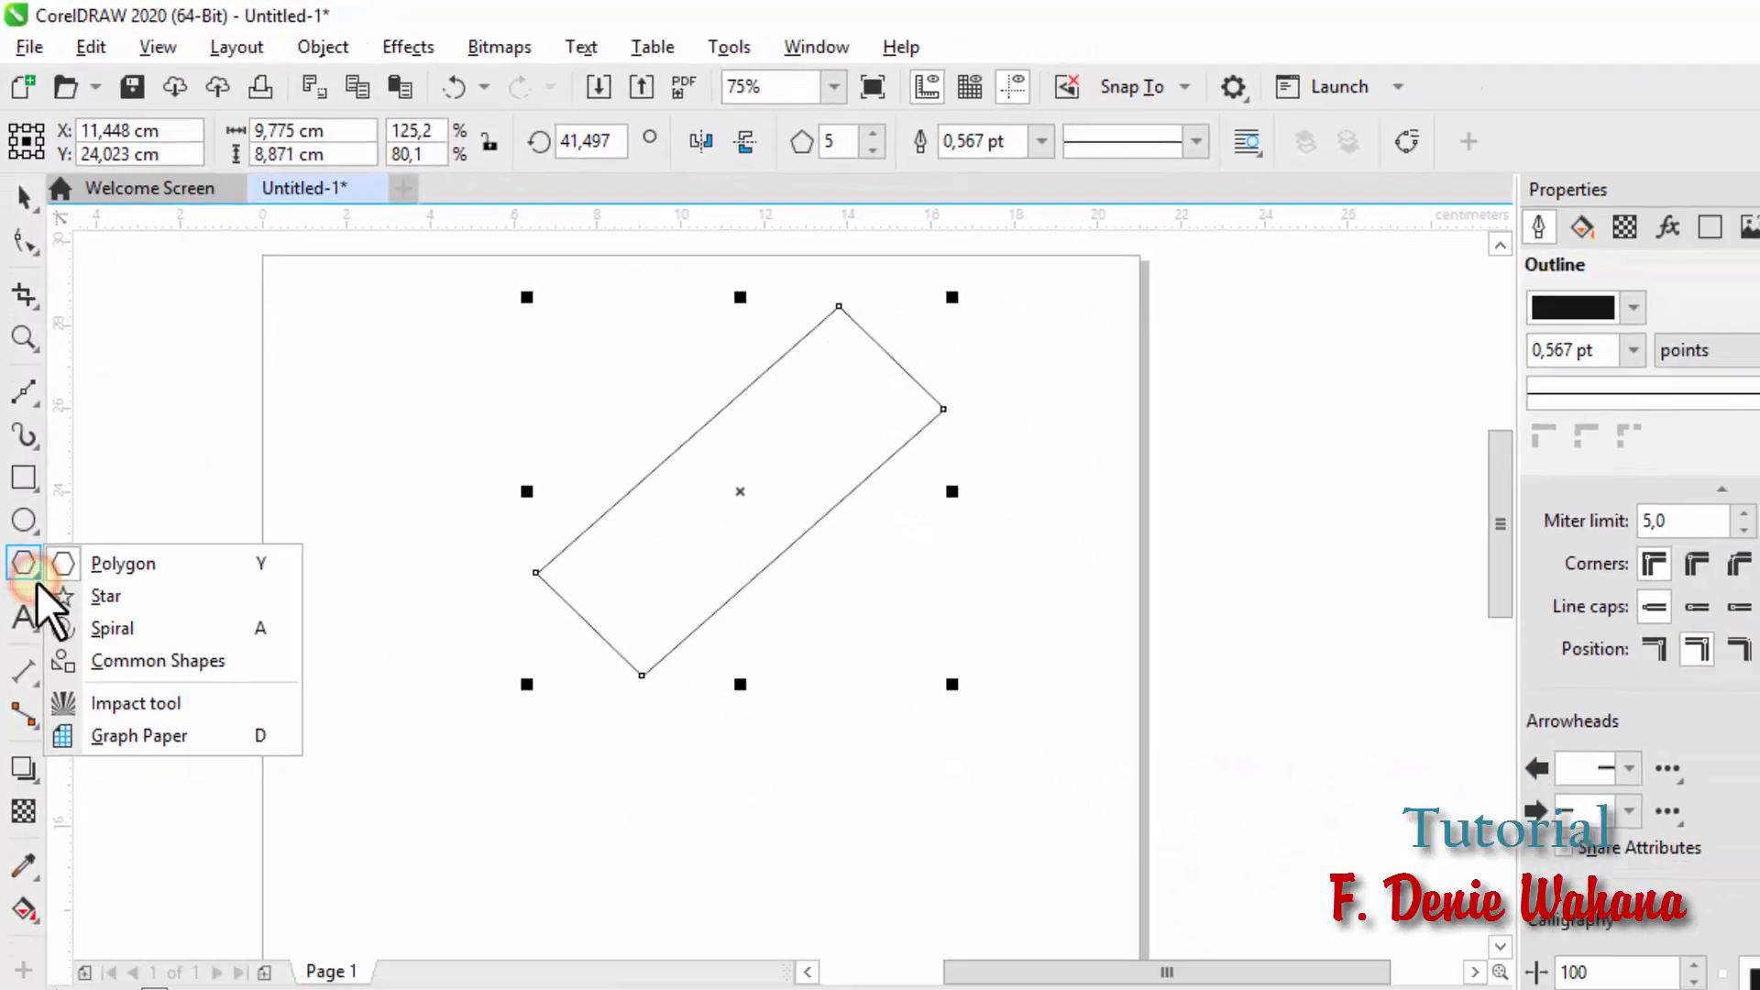
left_click(75, 623)
left_click_drag(436, 762, 746, 927)
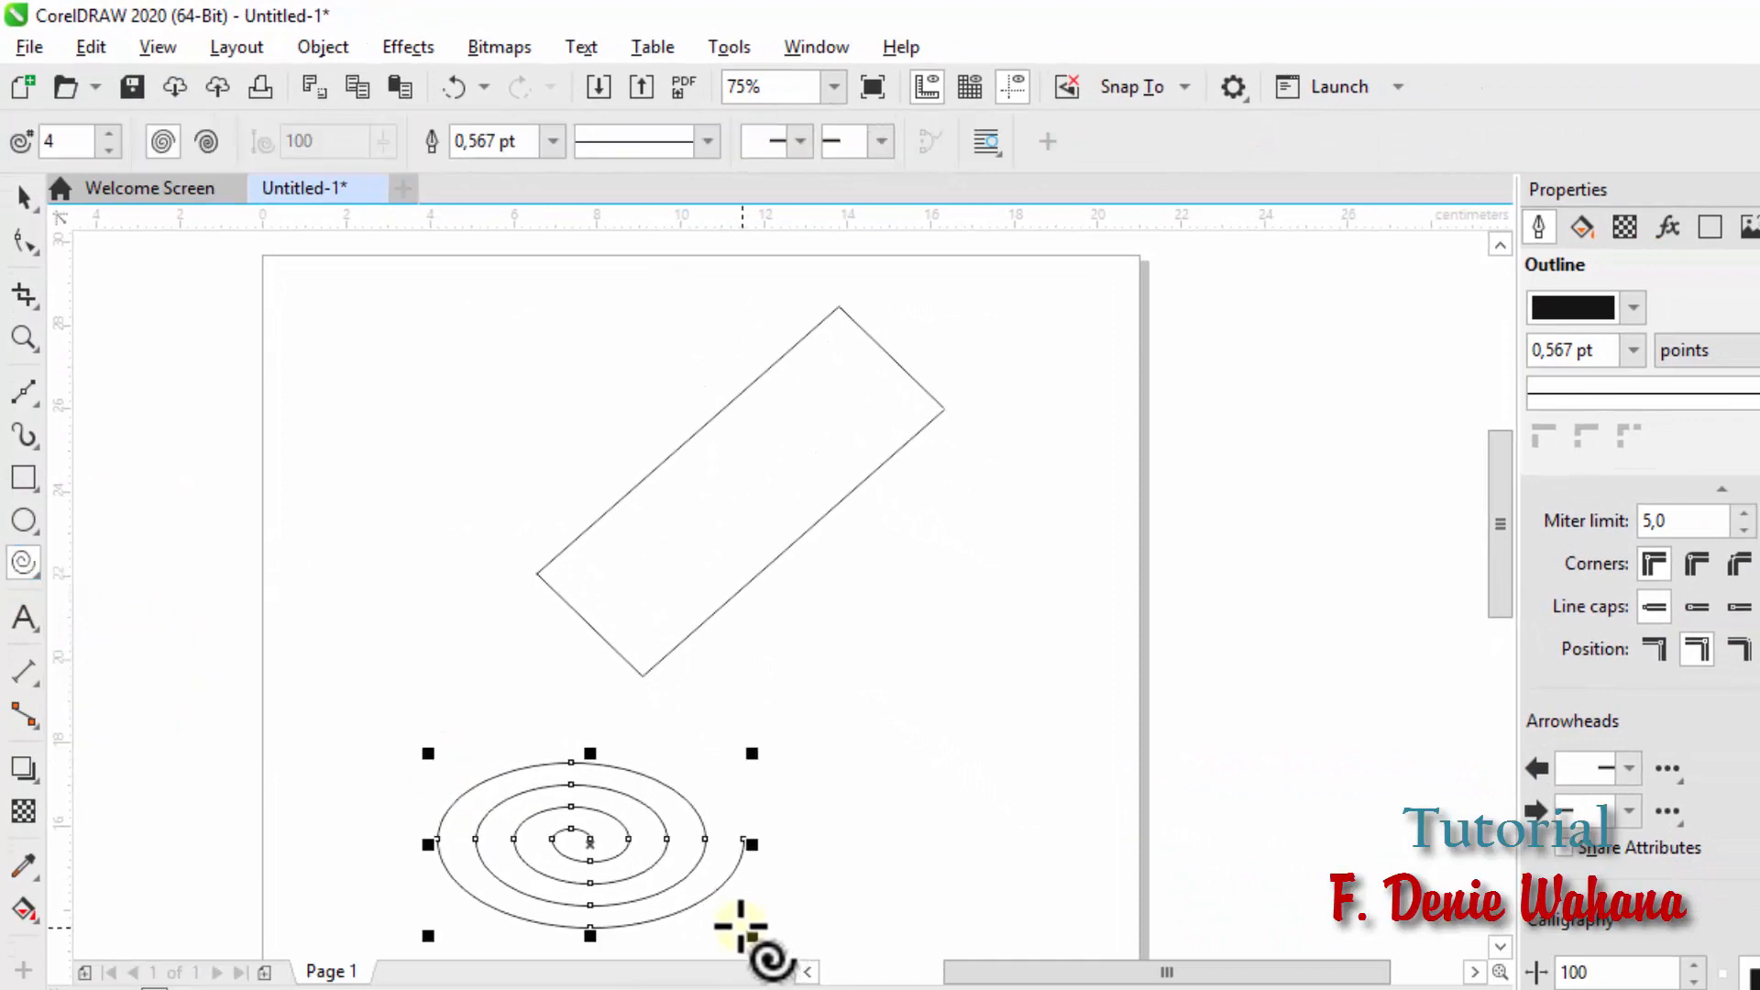
left_click_drag(590, 746, 594, 700)
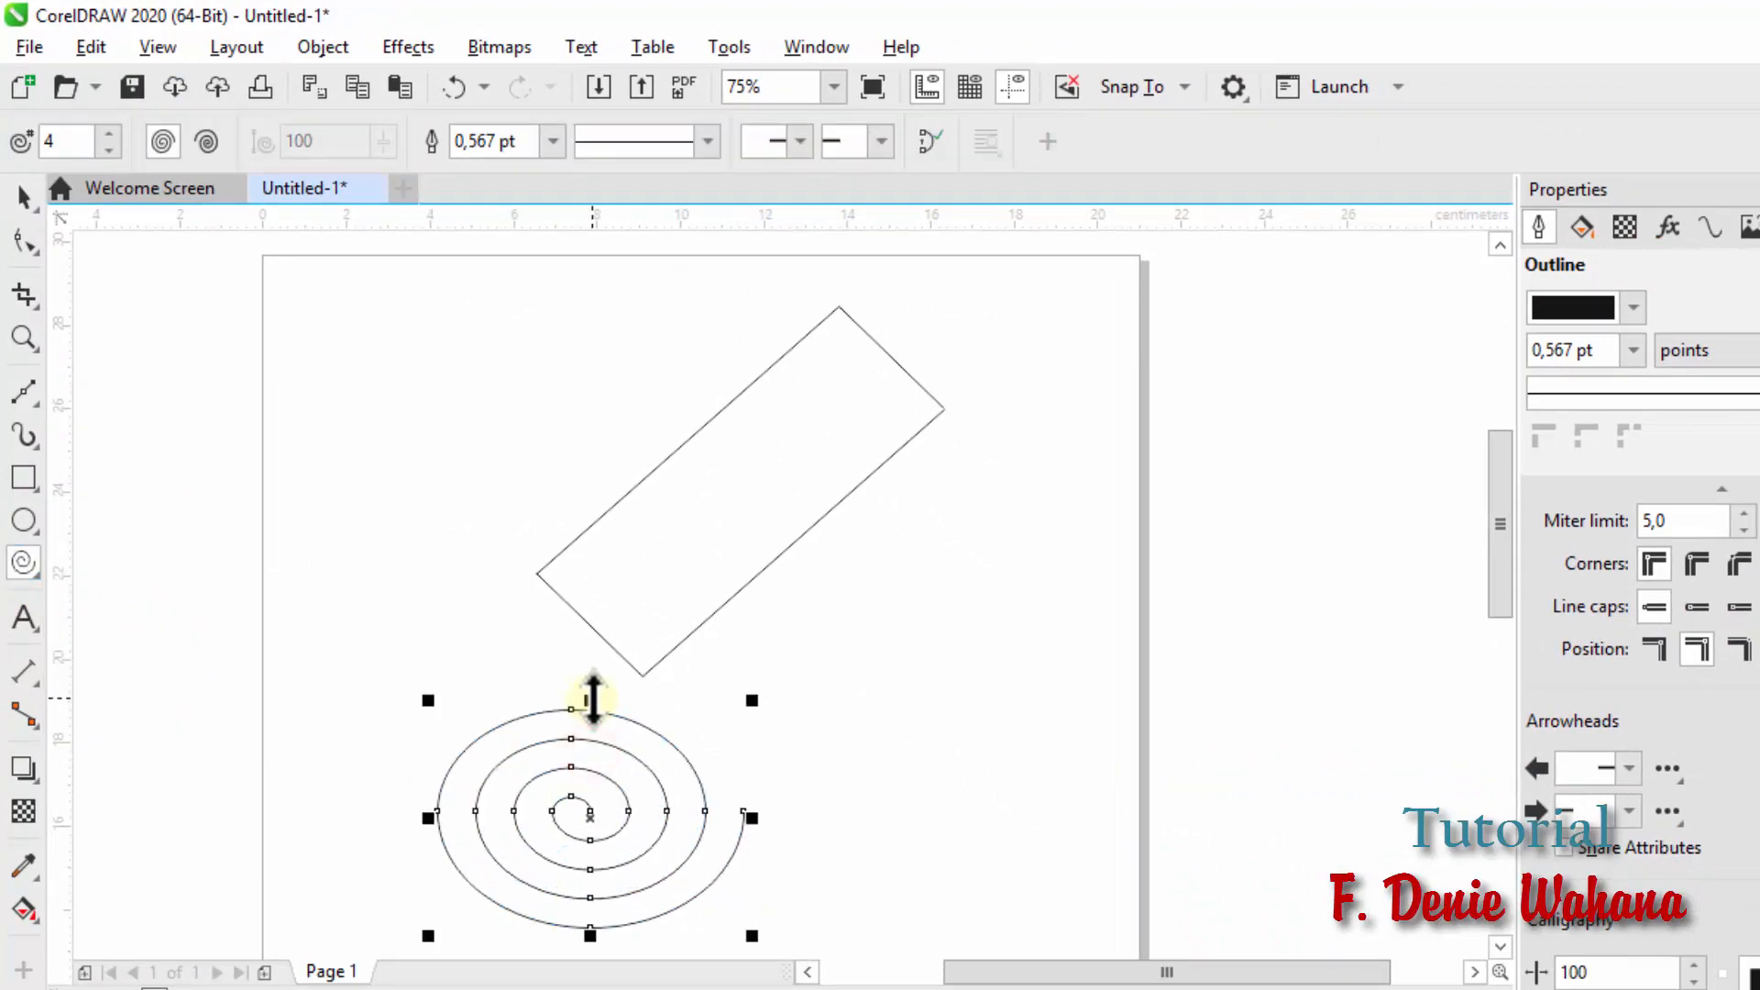
Step: Skew the spiral horizontally to the right until it is about 8.9 cm wide
left_click(24, 196)
left_click(591, 818)
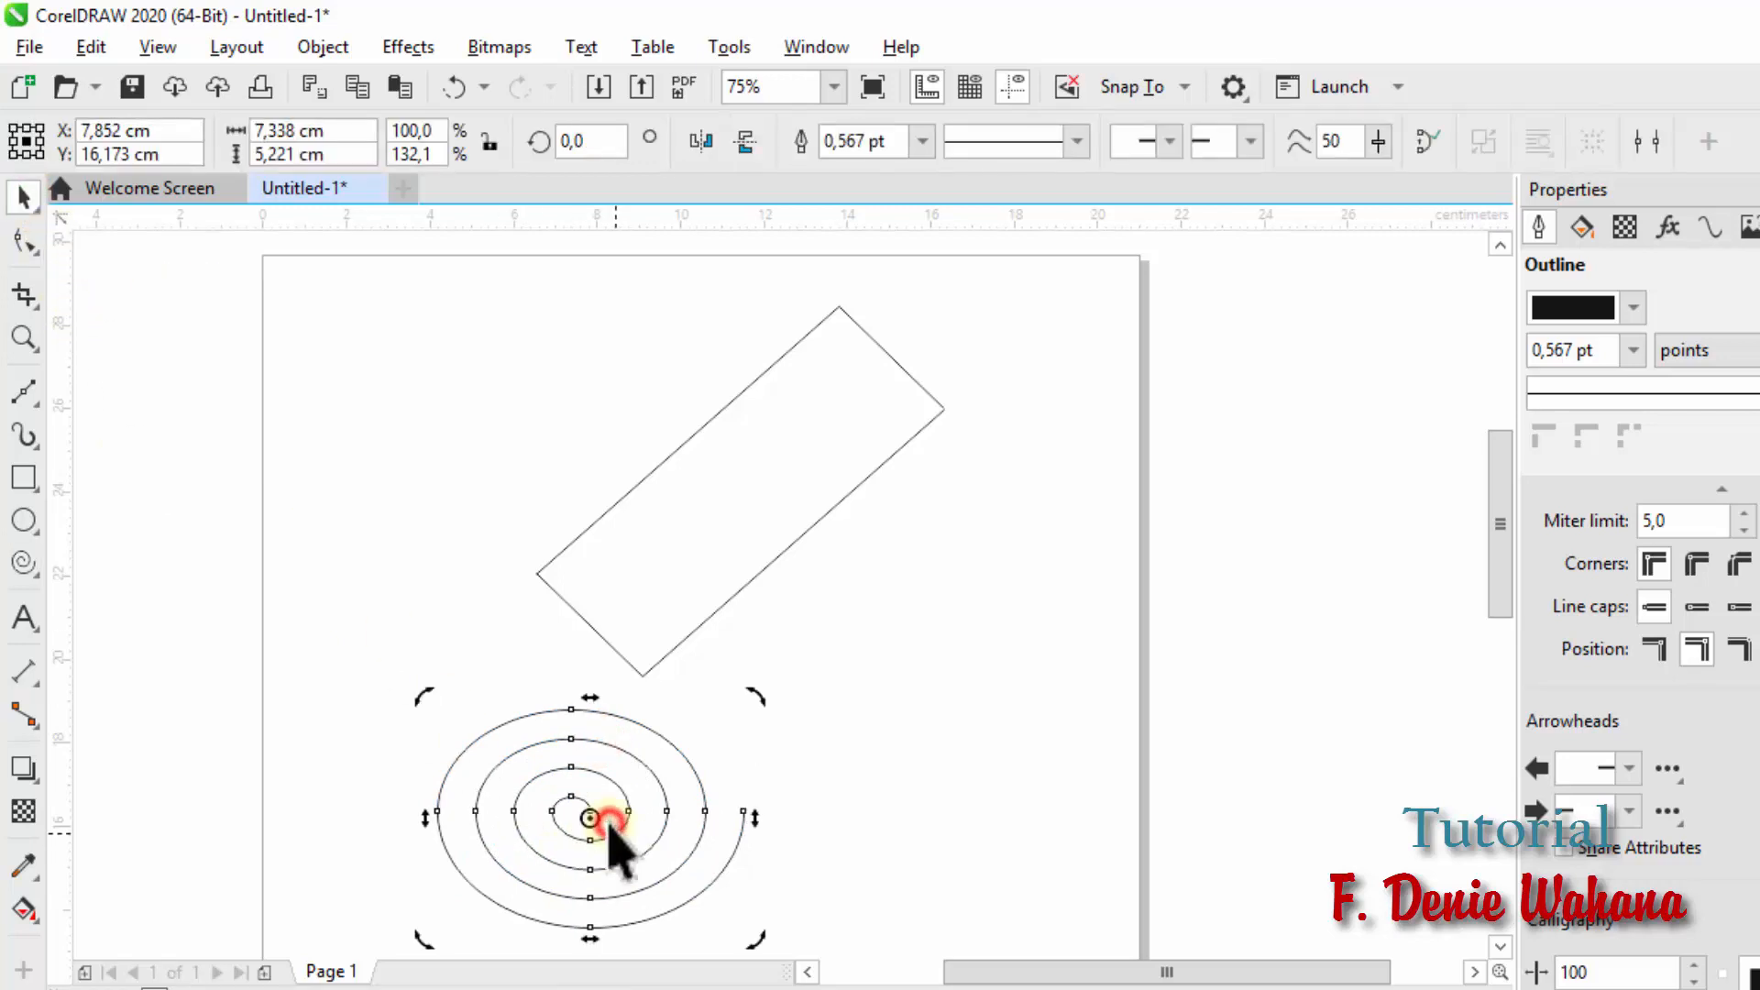
left_click_drag(589, 697, 869, 733)
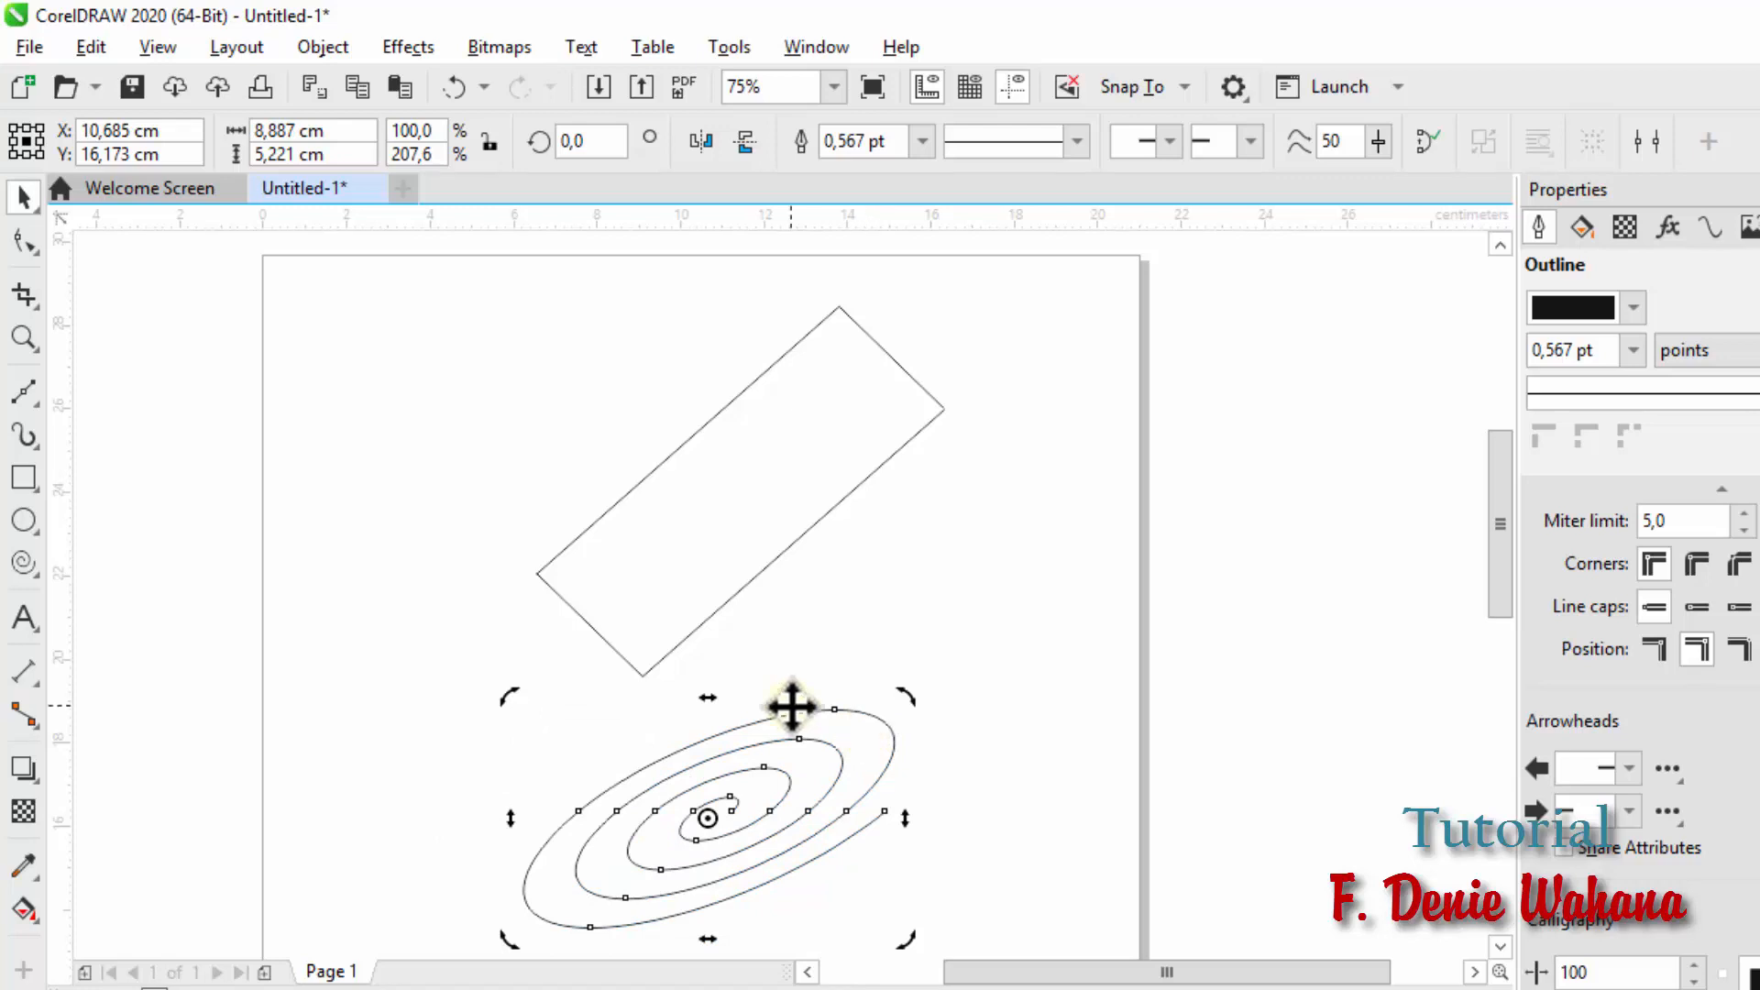
Step: Delete the skewed spiral and the slanted rectangle to empty the page
key("Delete")
left_click(721, 446)
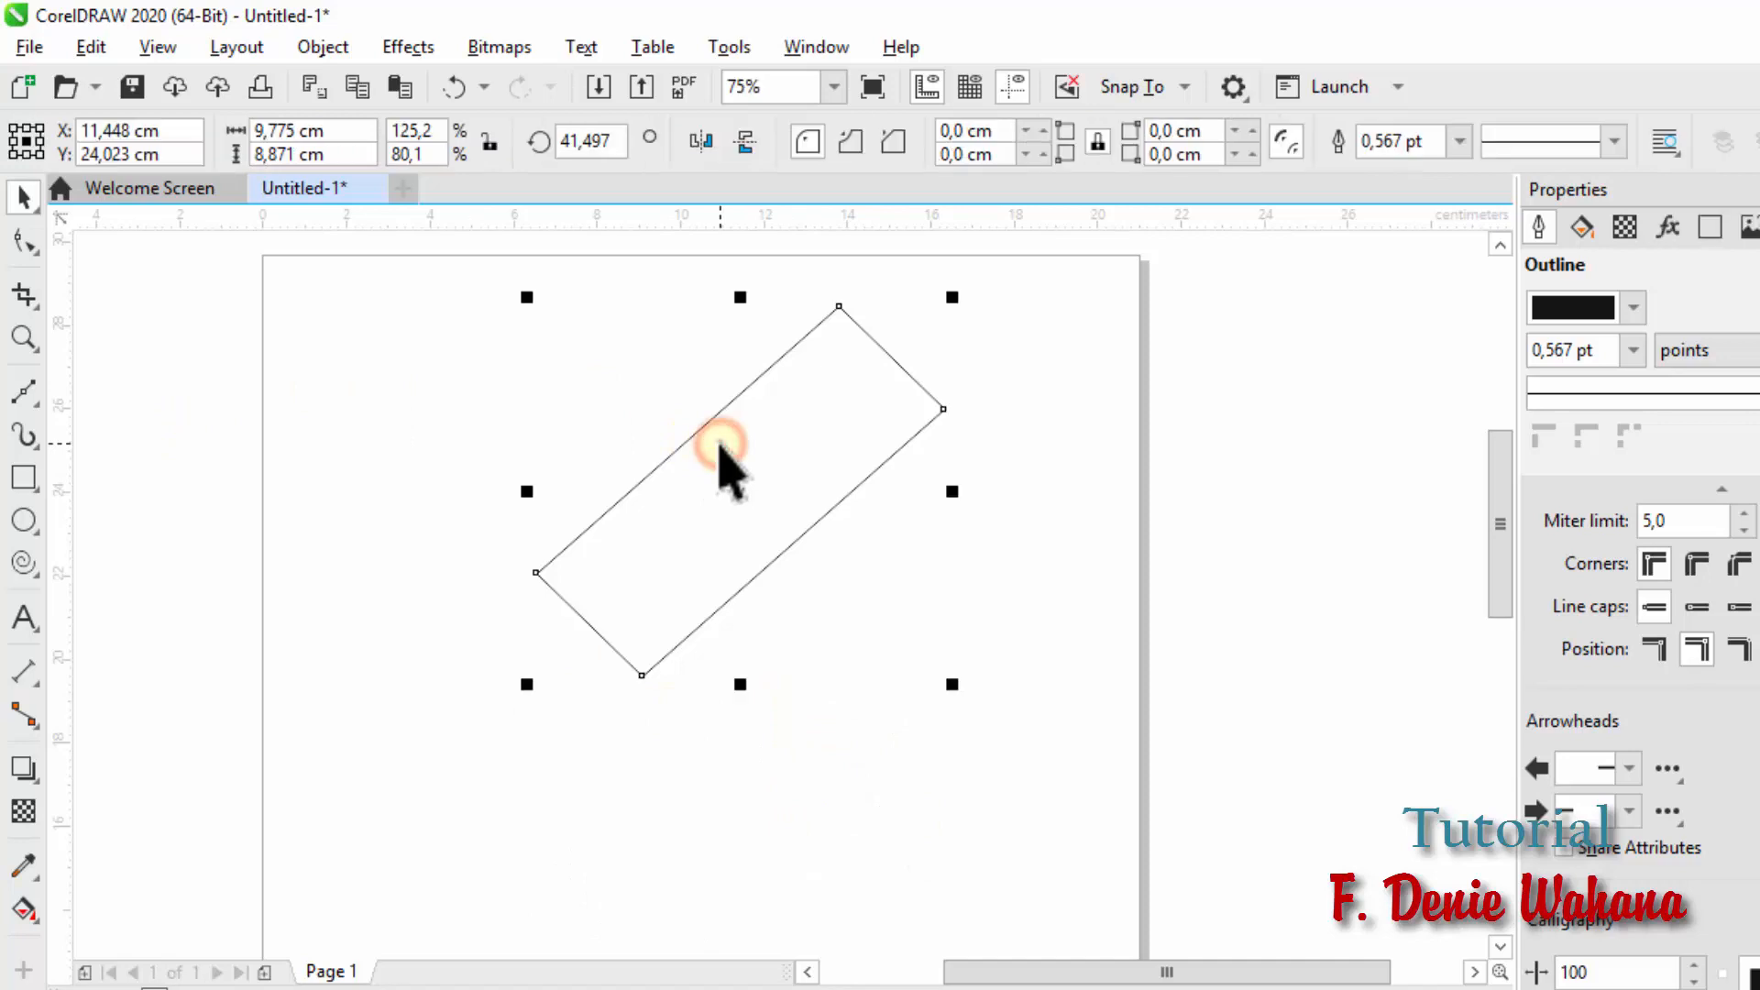
key("Delete")
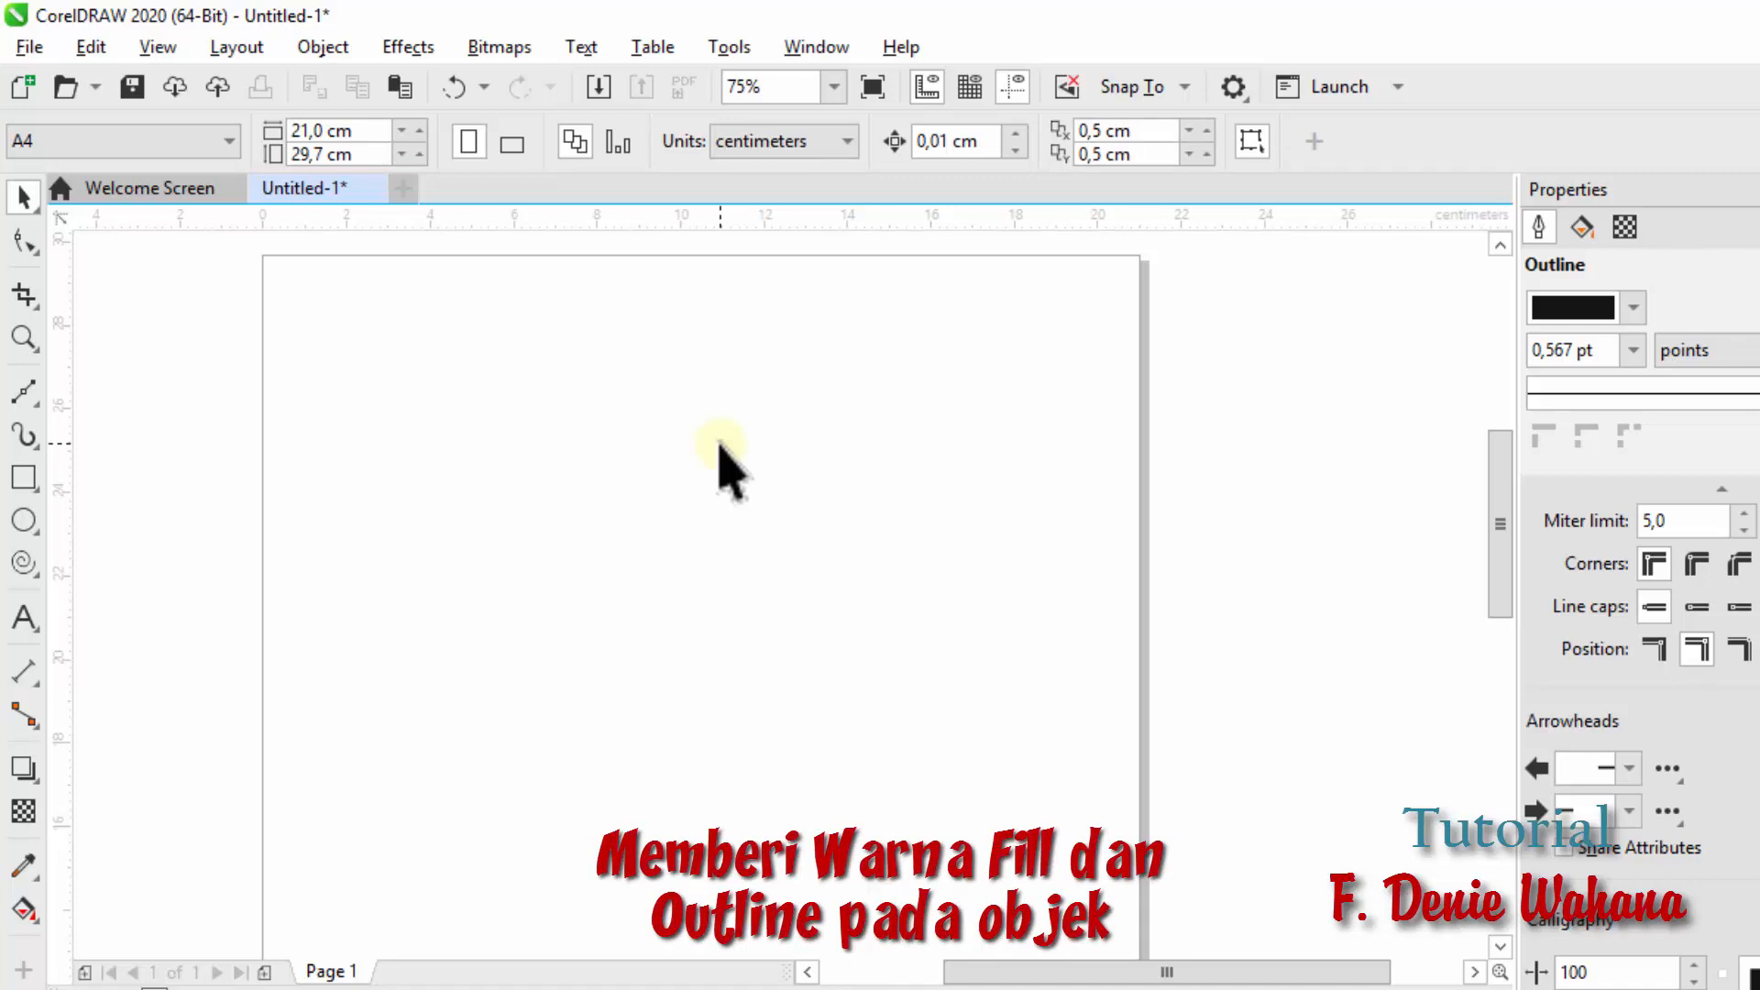
Step: Draw a rectangle about 10.3 by 5.6 cm in the upper part of the page and fill it with red (C0 M100 Y100 K0)
left_click(22, 475)
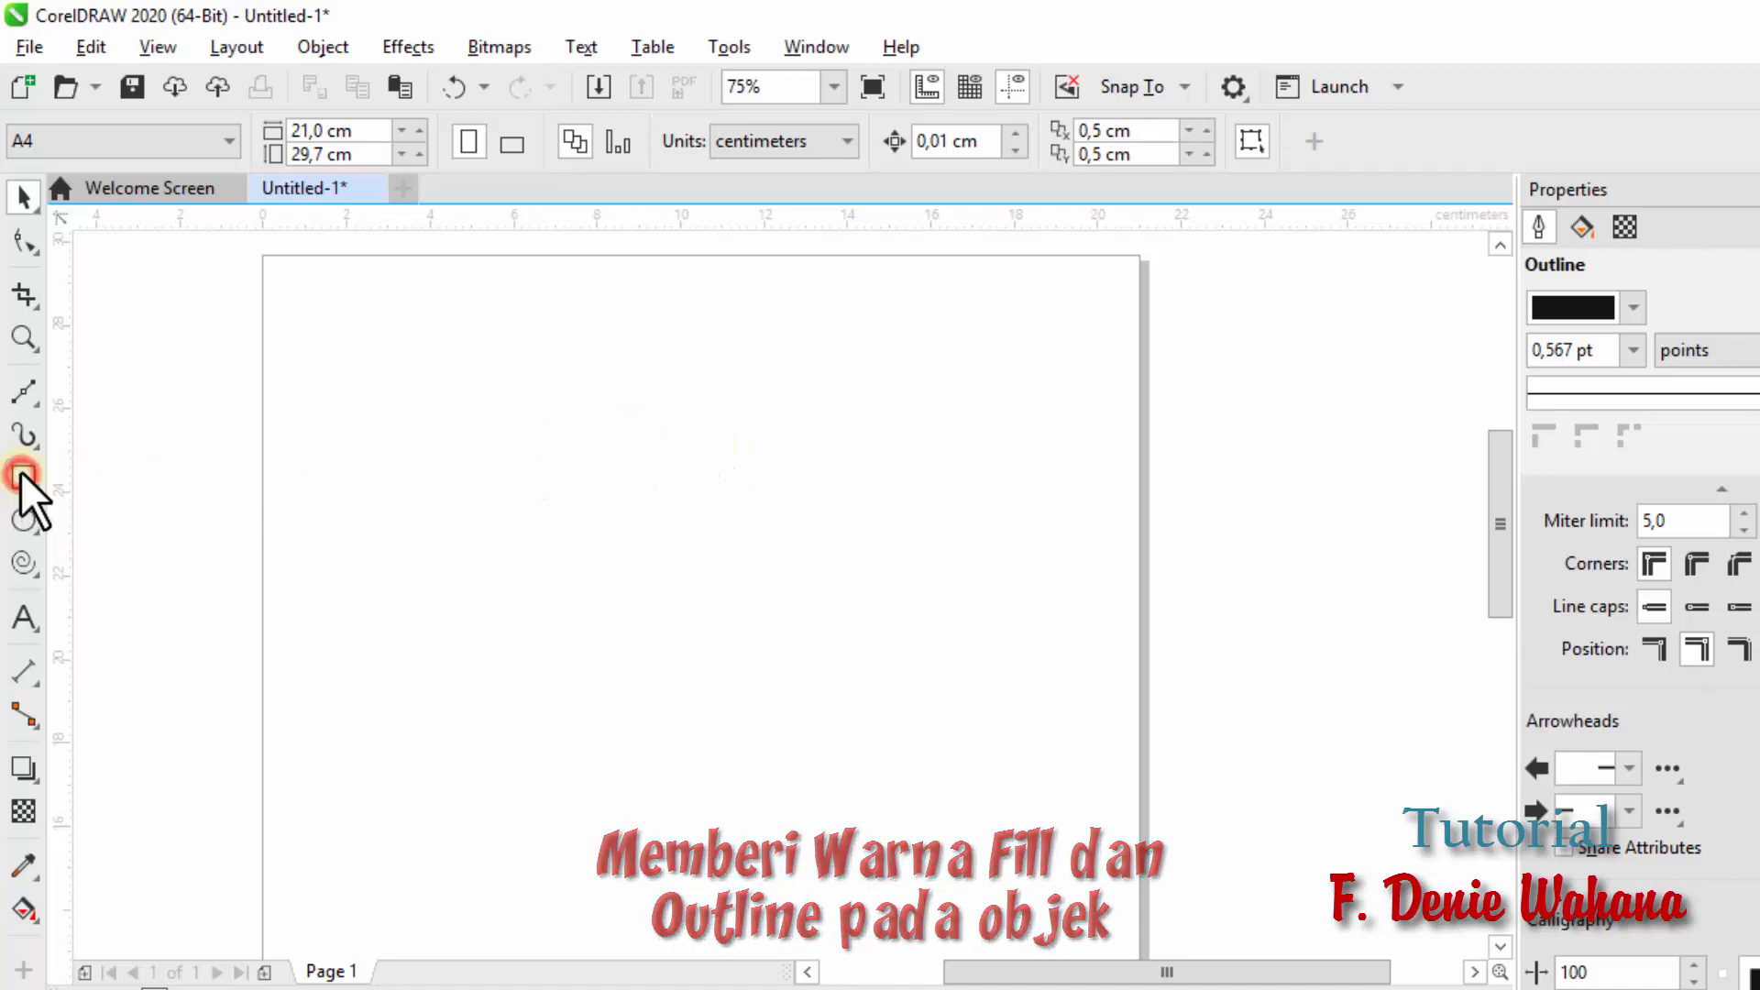
left_click_drag(421, 349, 852, 583)
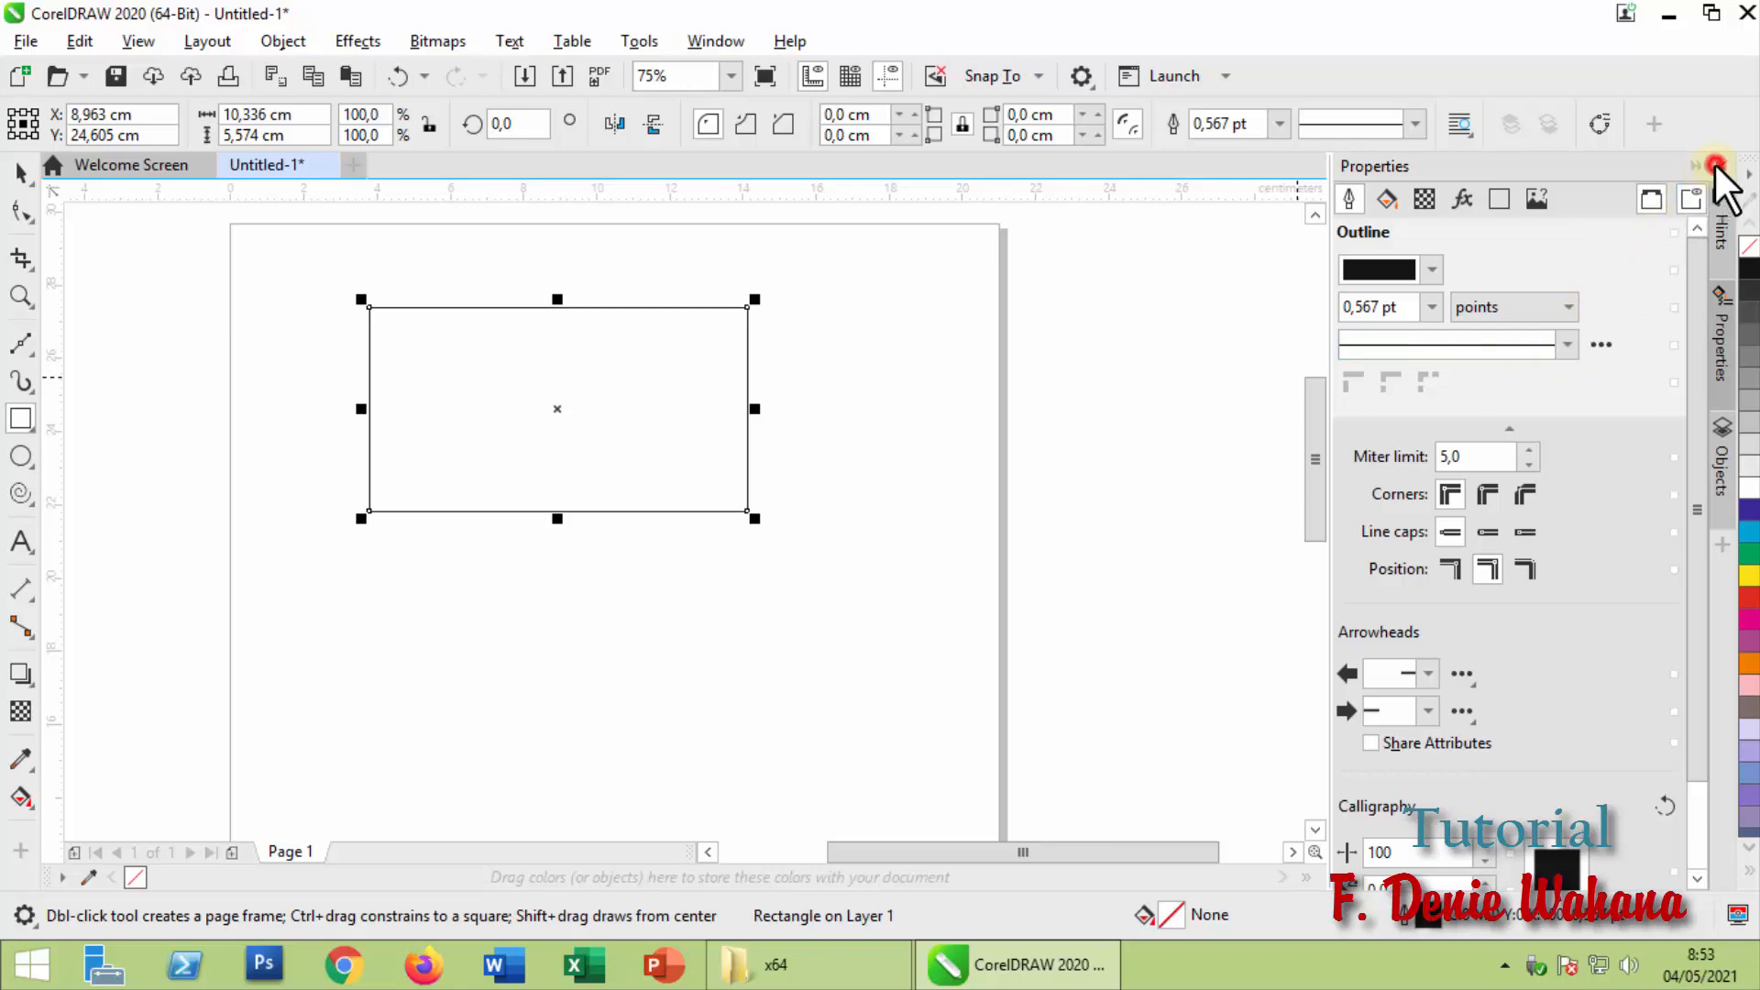
left_click(1715, 166)
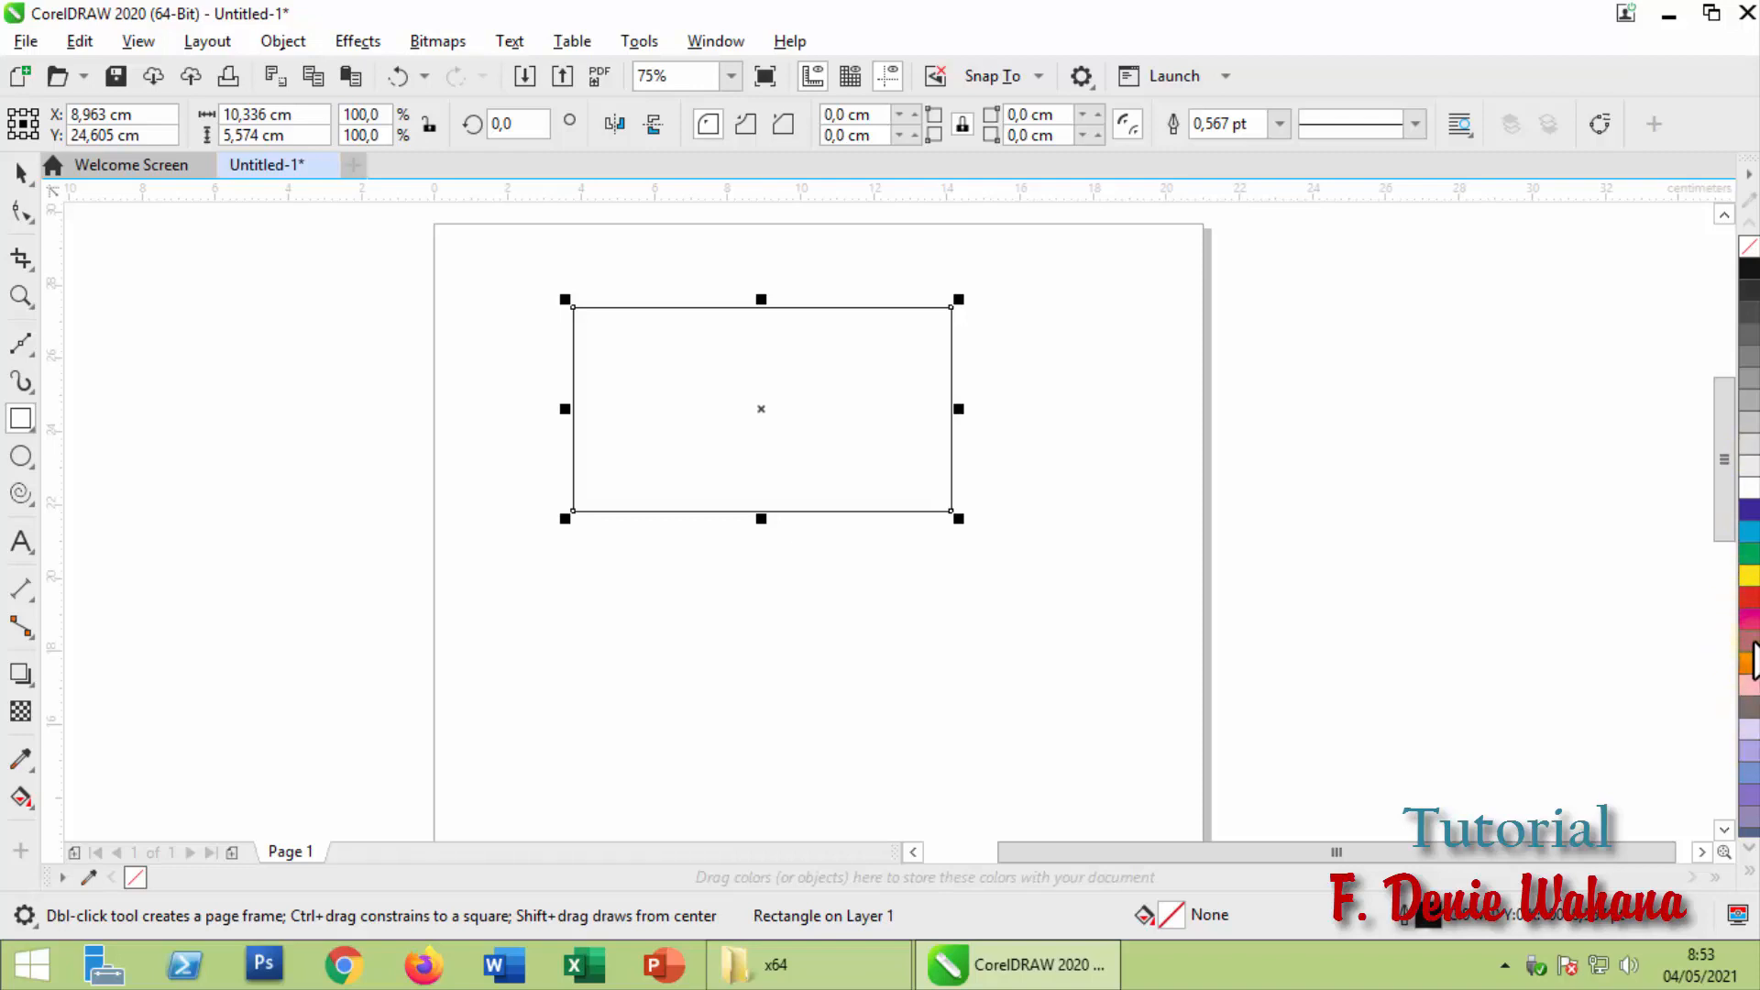
left_click(1752, 597)
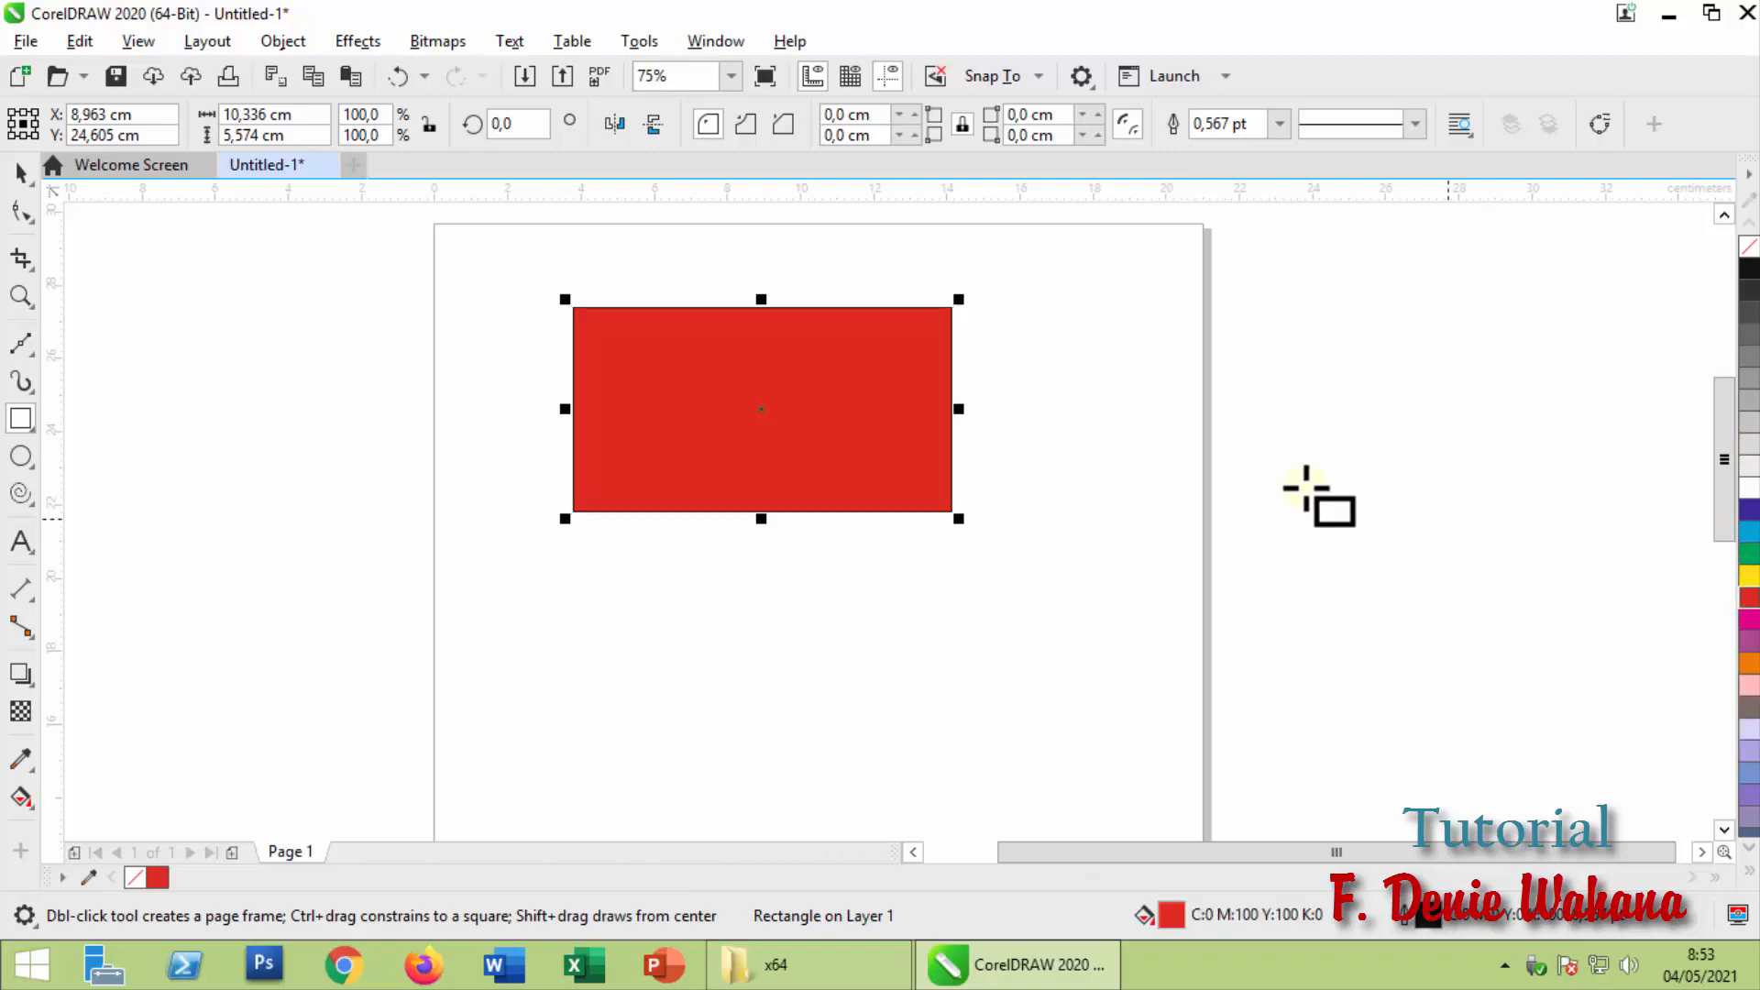
Step: Set the red rectangle's outline width to 8.0 pt and inspect the outline at its upper-right corner
left_click(20, 172)
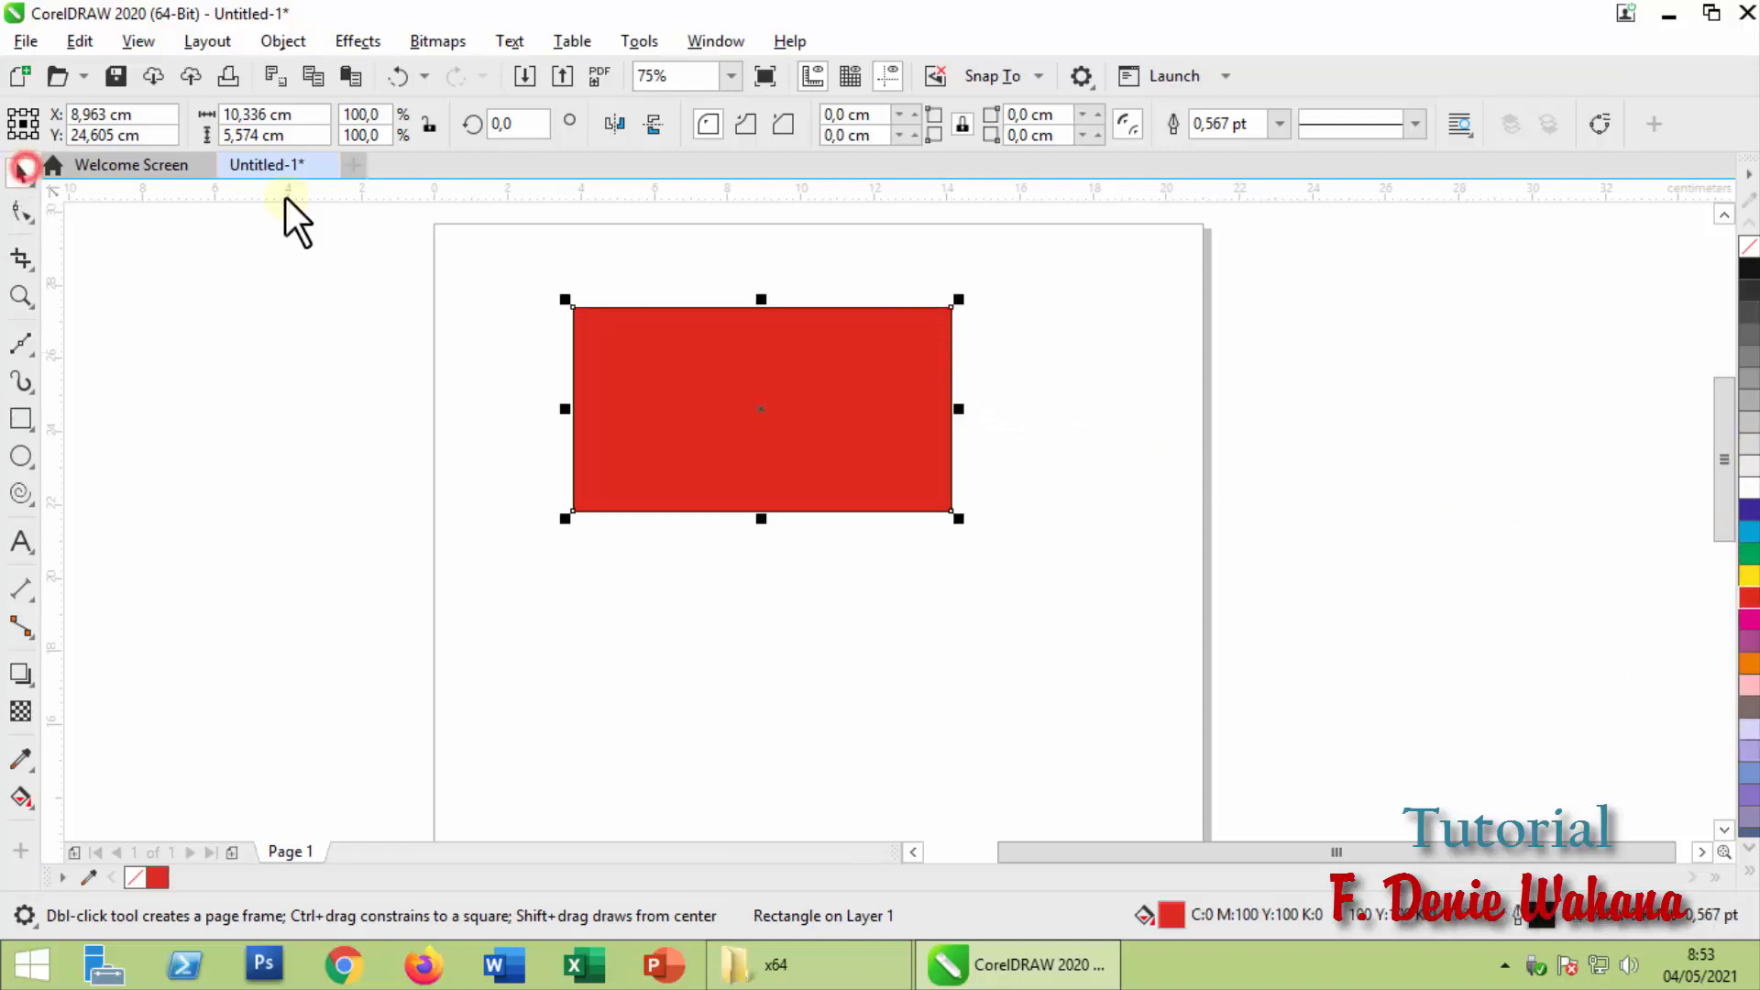
scroll(980, 339, "up", 8)
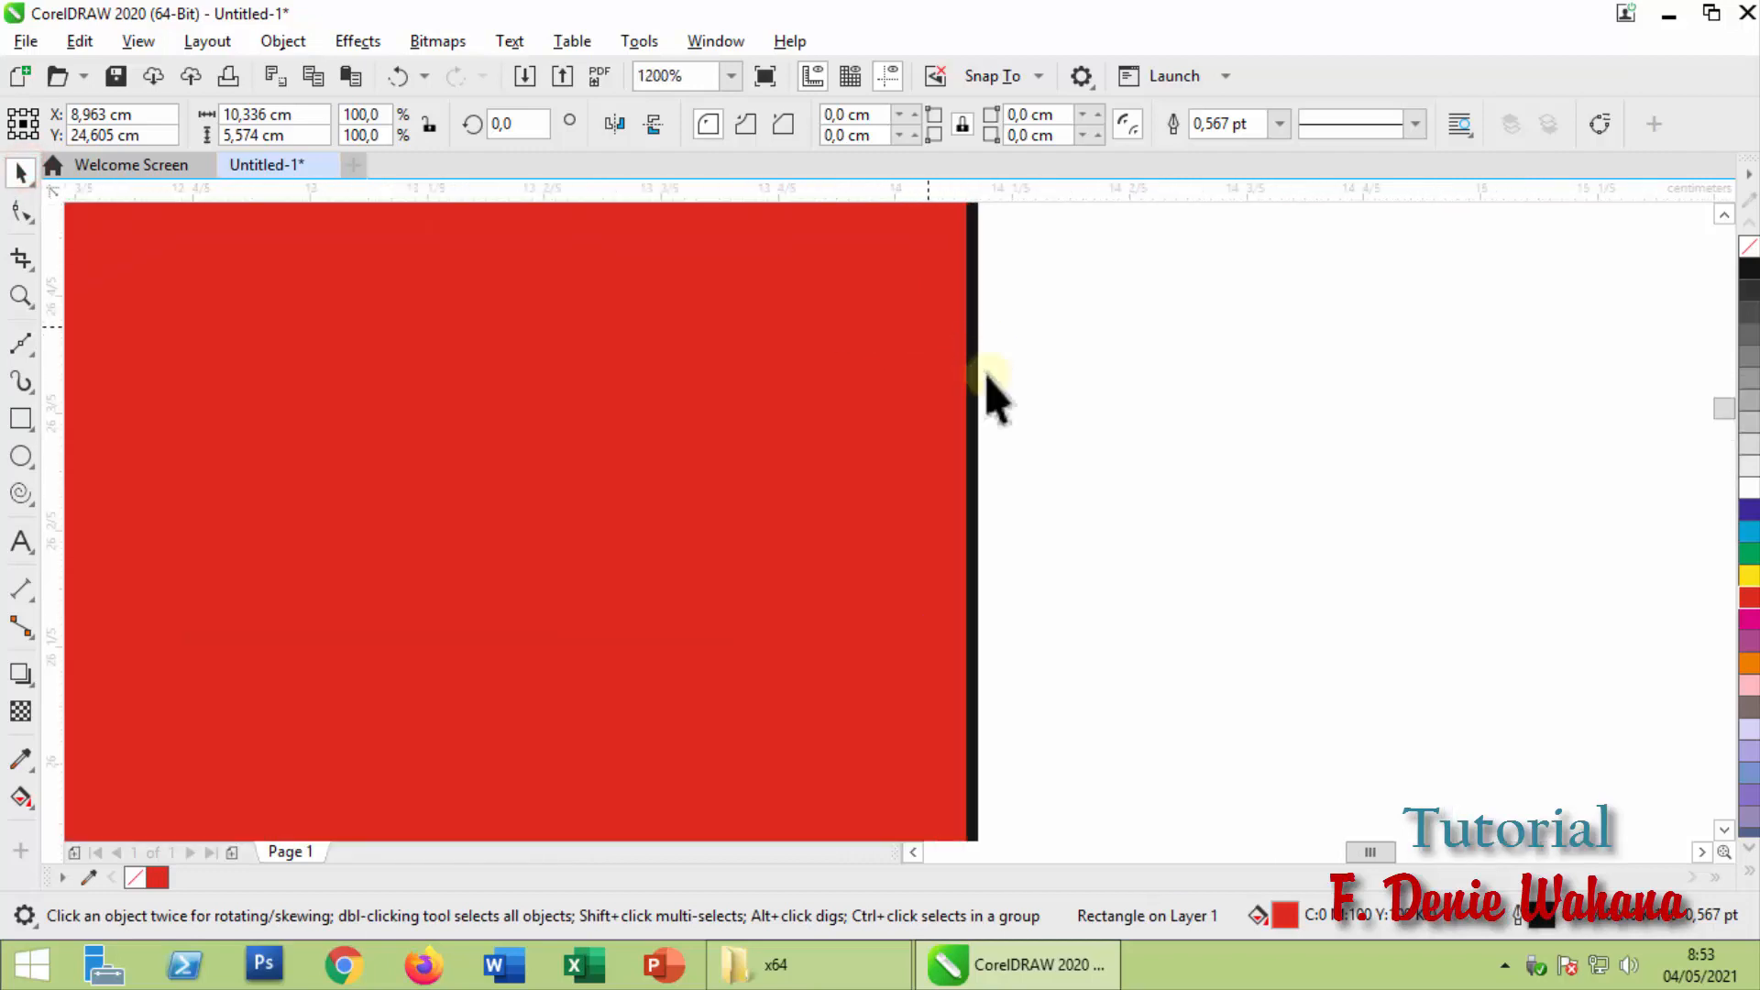
scroll(1011, 431, "up", 3)
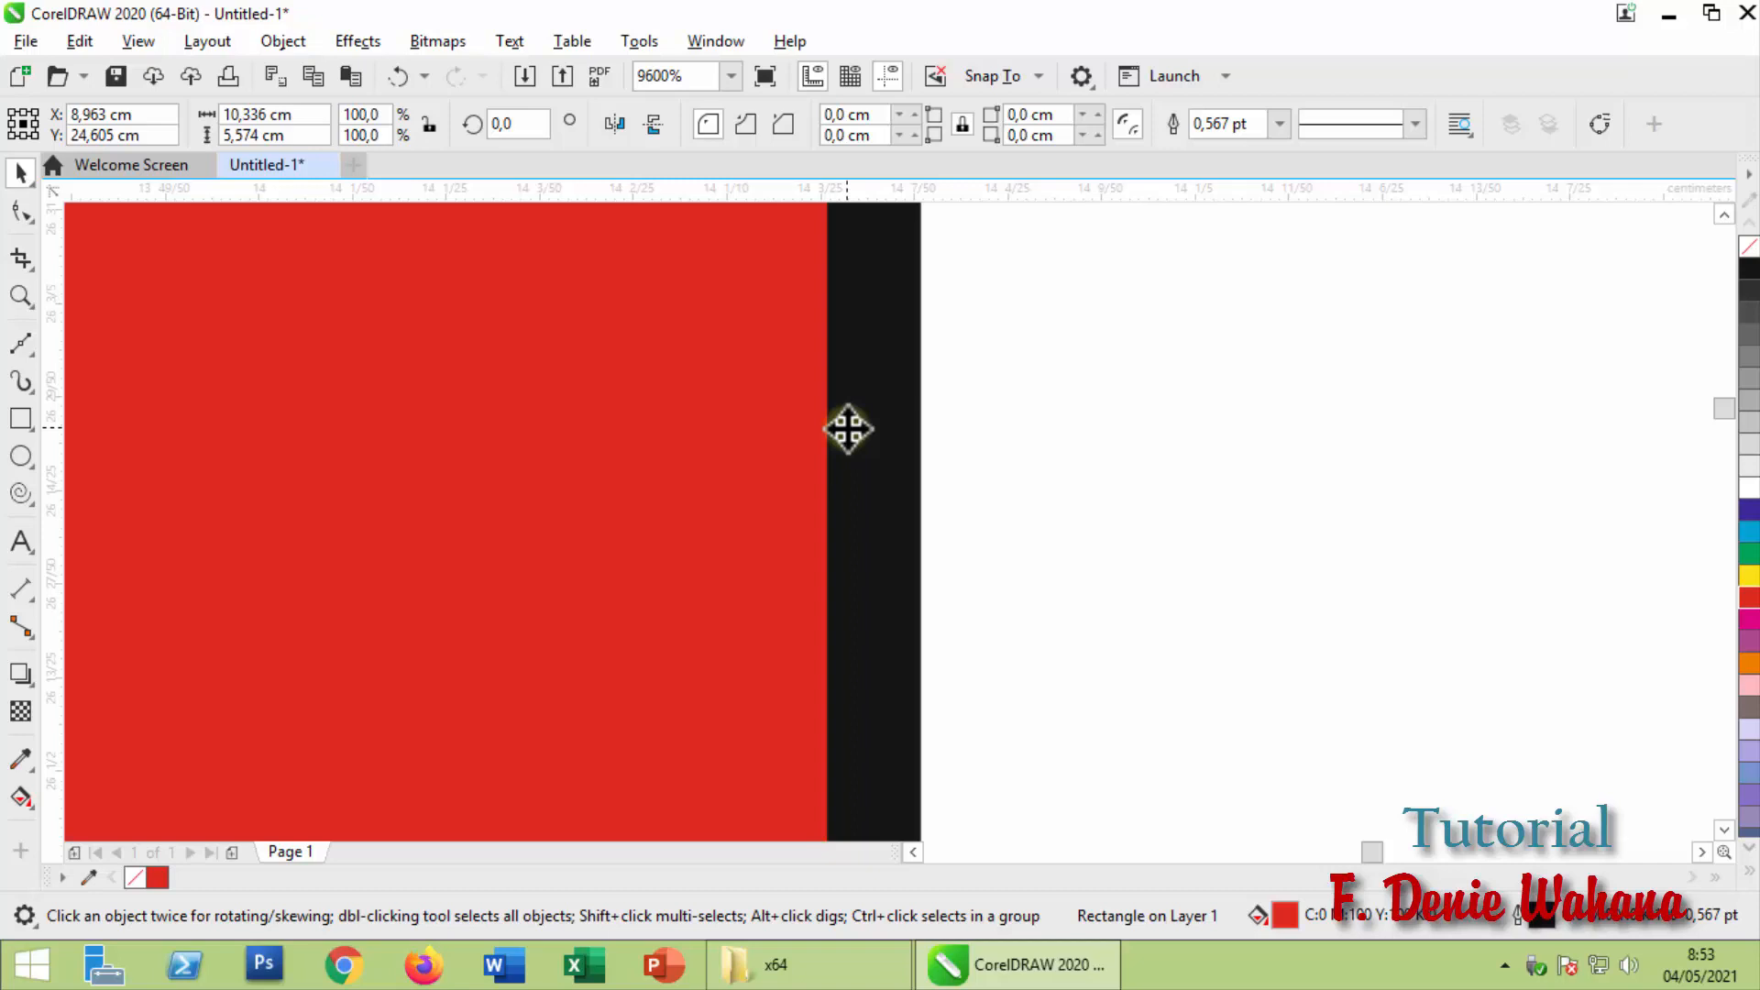
scroll(848, 429, "down", 6)
scroll(848, 429, "up", 3)
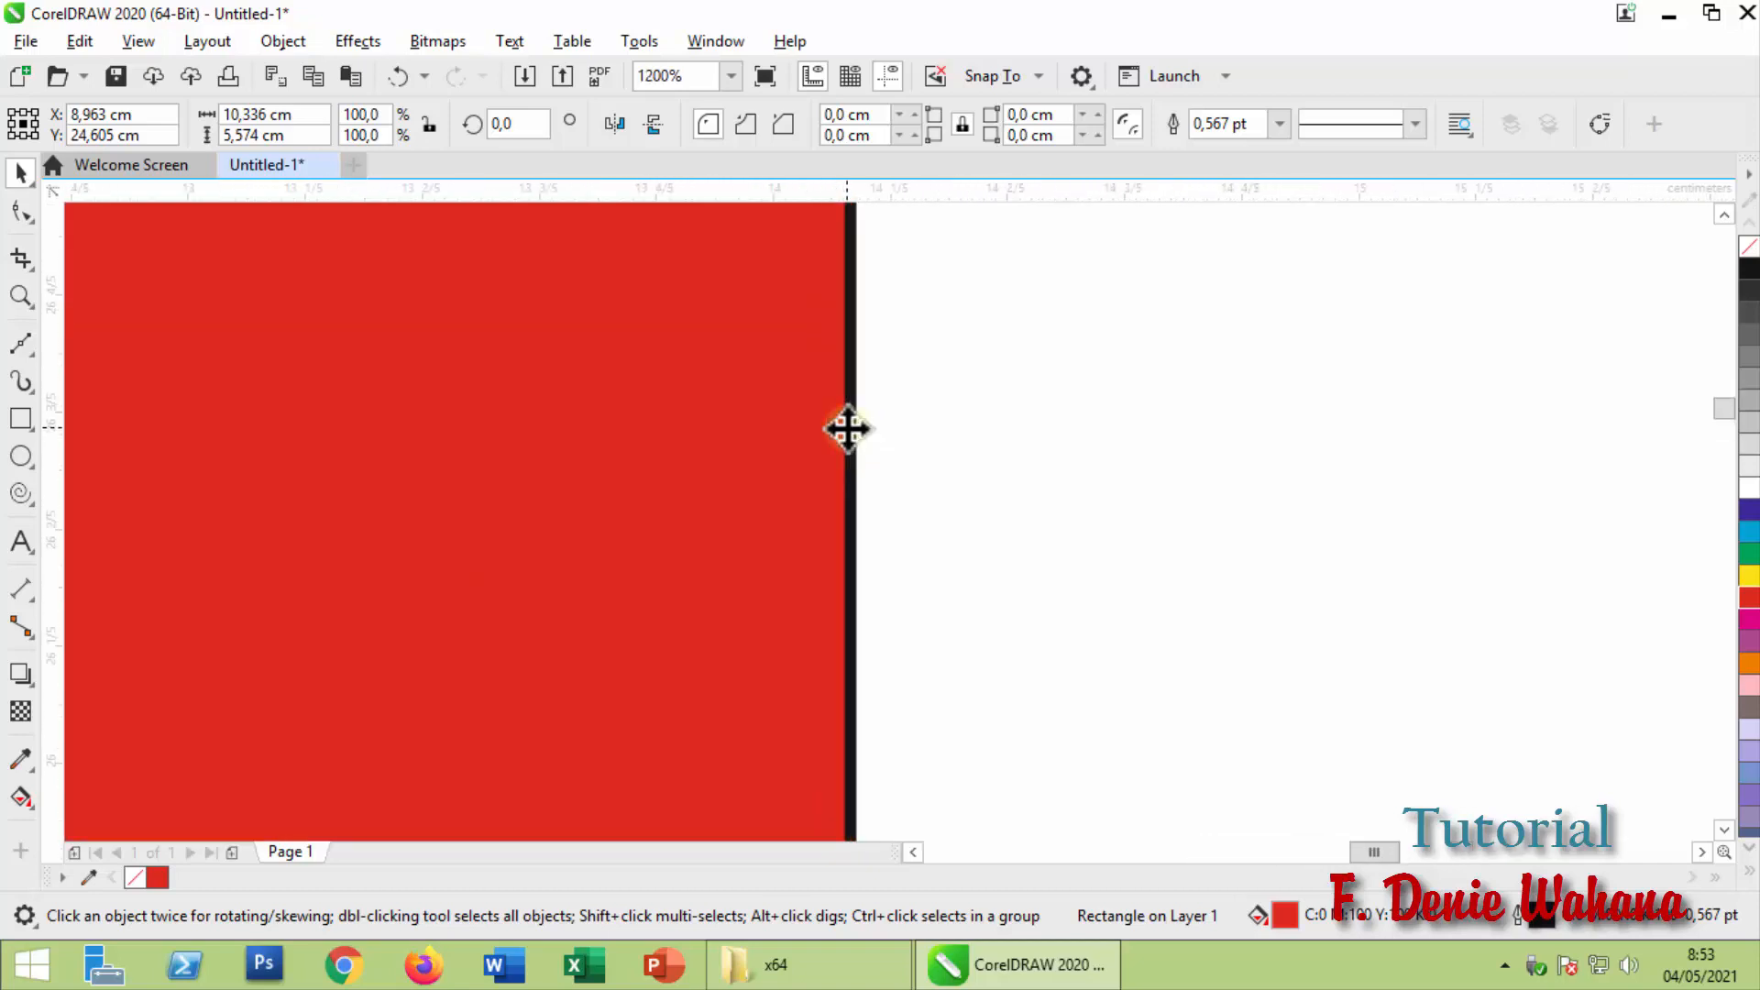
scroll(848, 429, "up", 1)
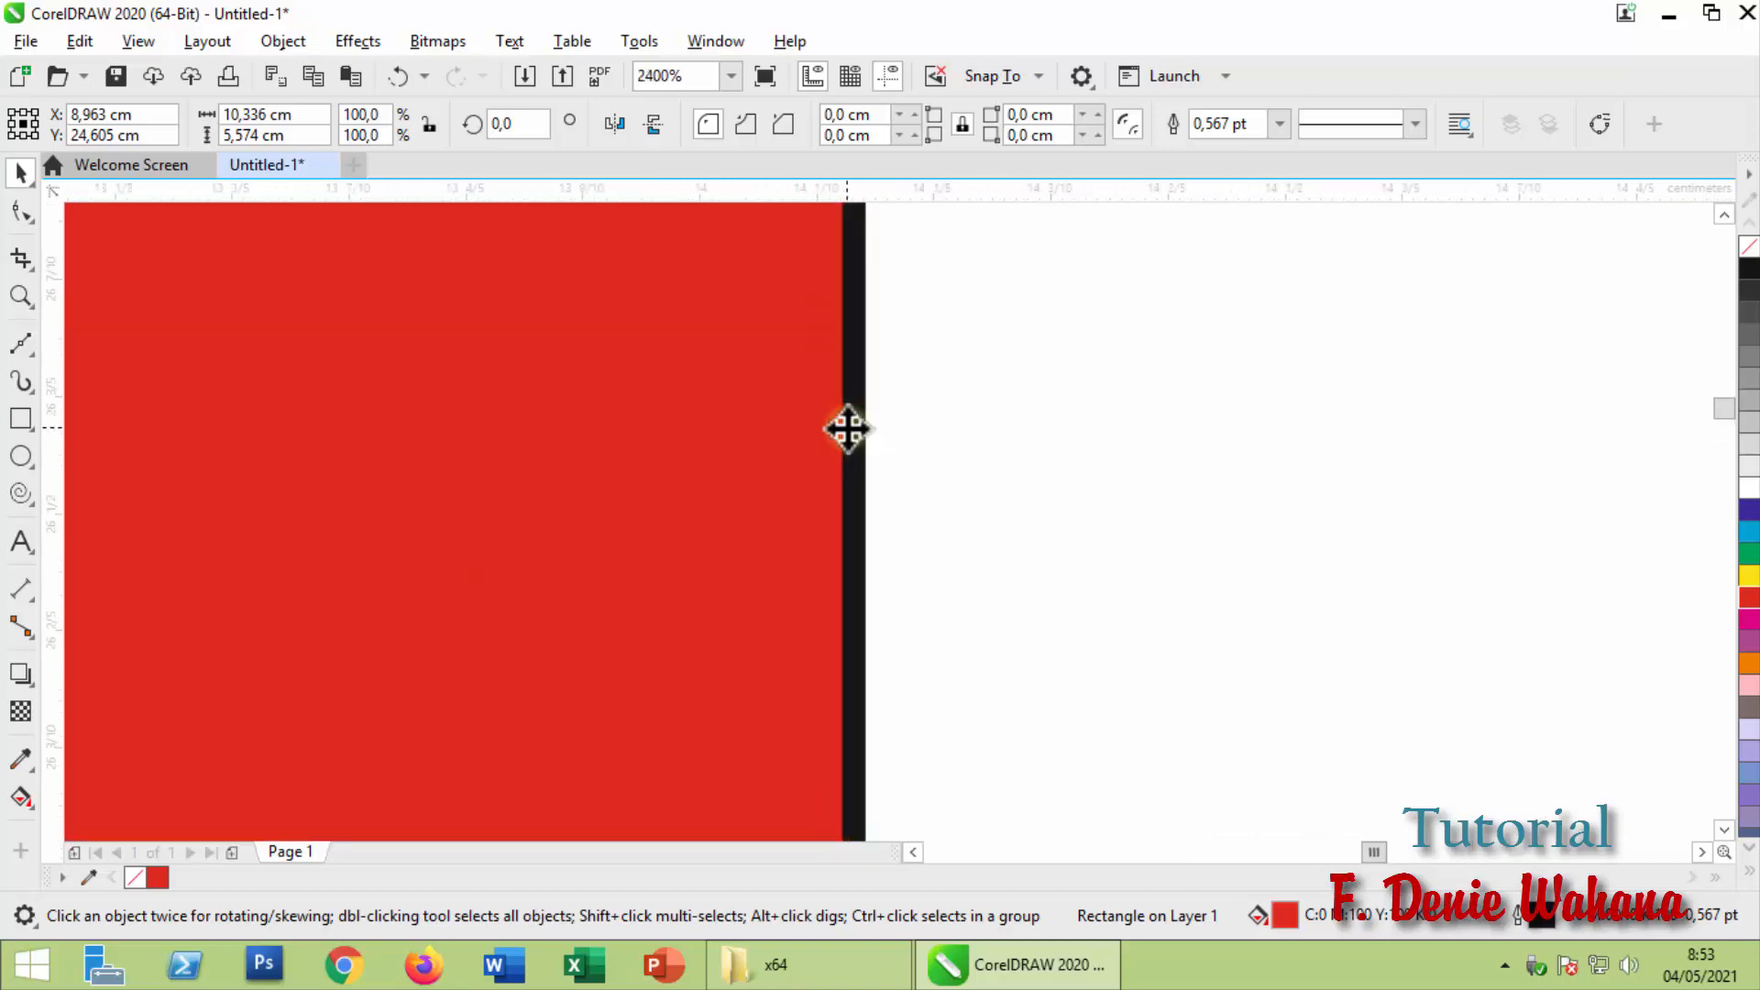
left_click(1280, 124)
left_click(1280, 124)
left_click(1280, 124)
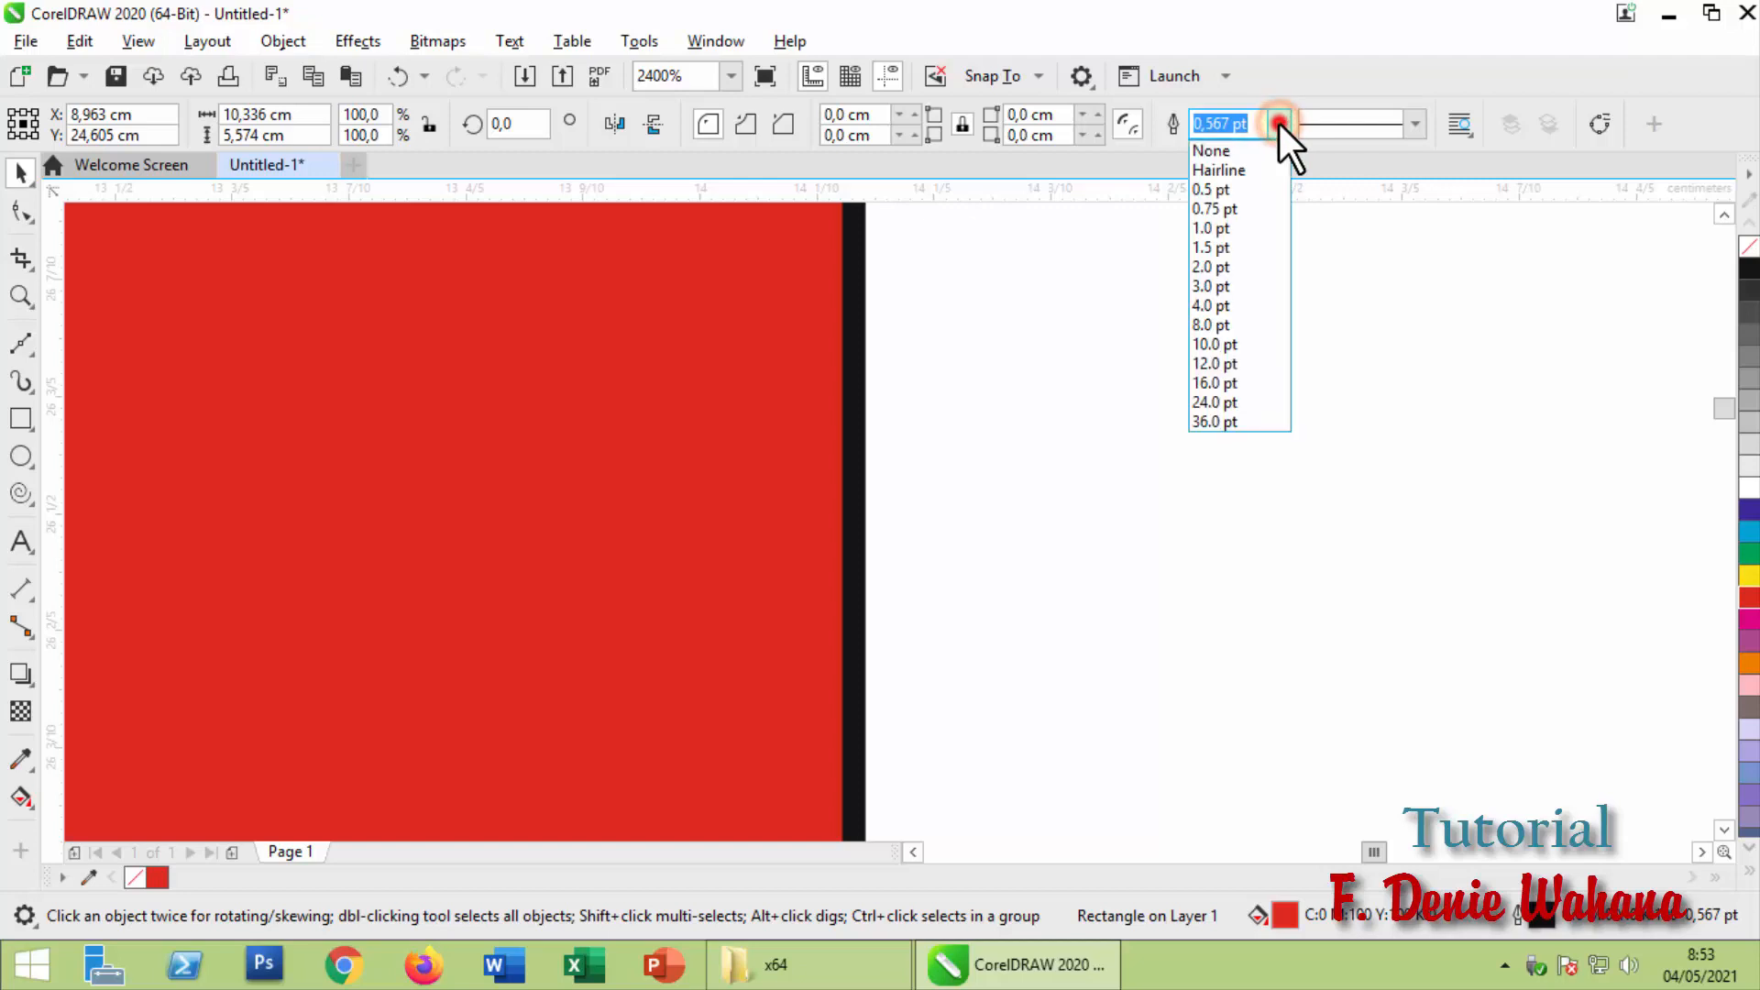
left_click(1249, 324)
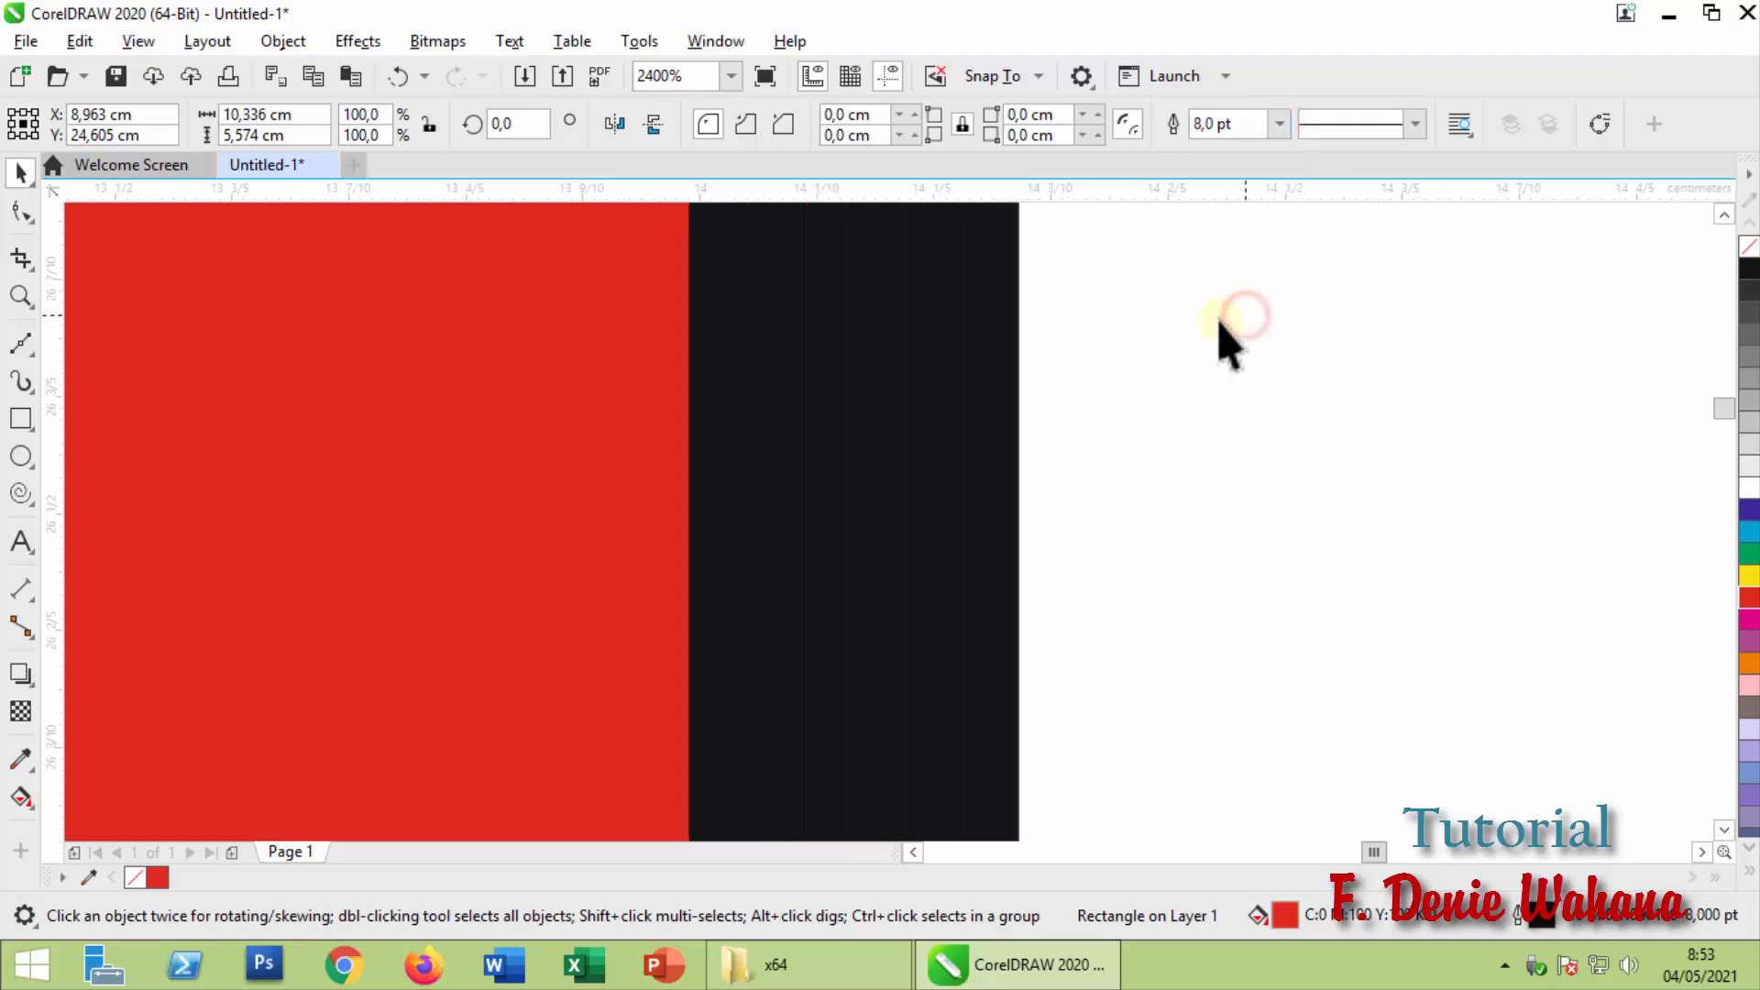
scroll(794, 482, "down", 8)
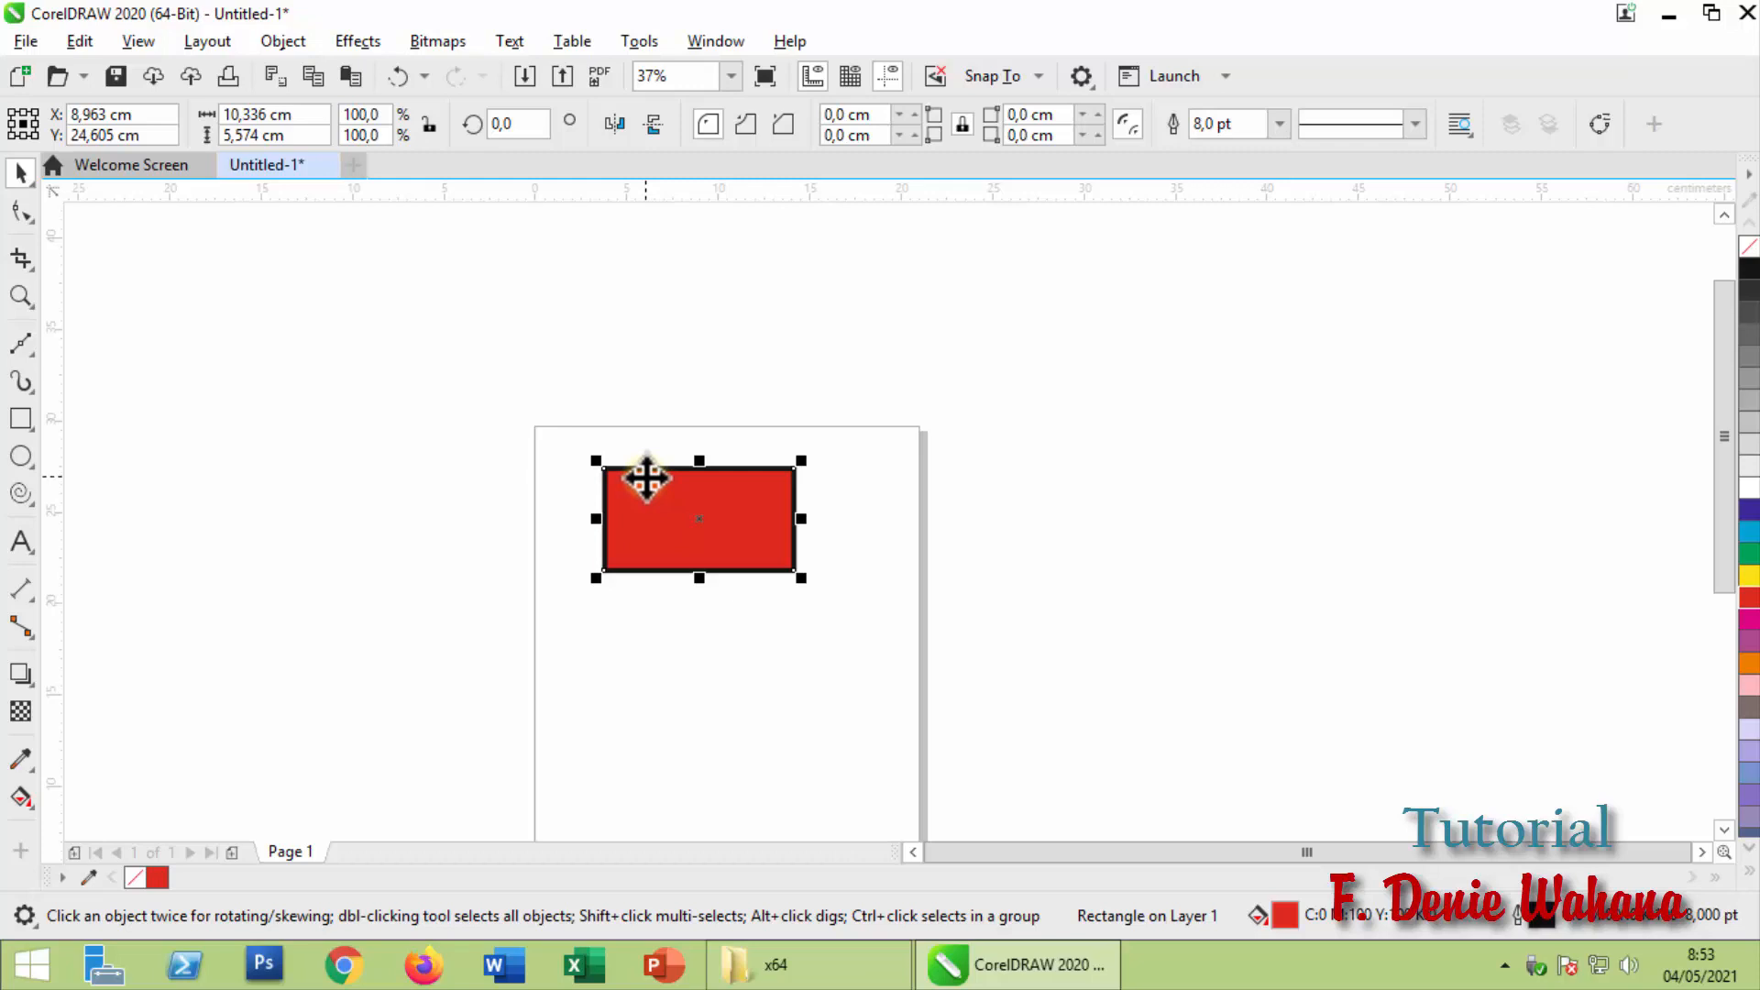
scroll(796, 475, "up", 5)
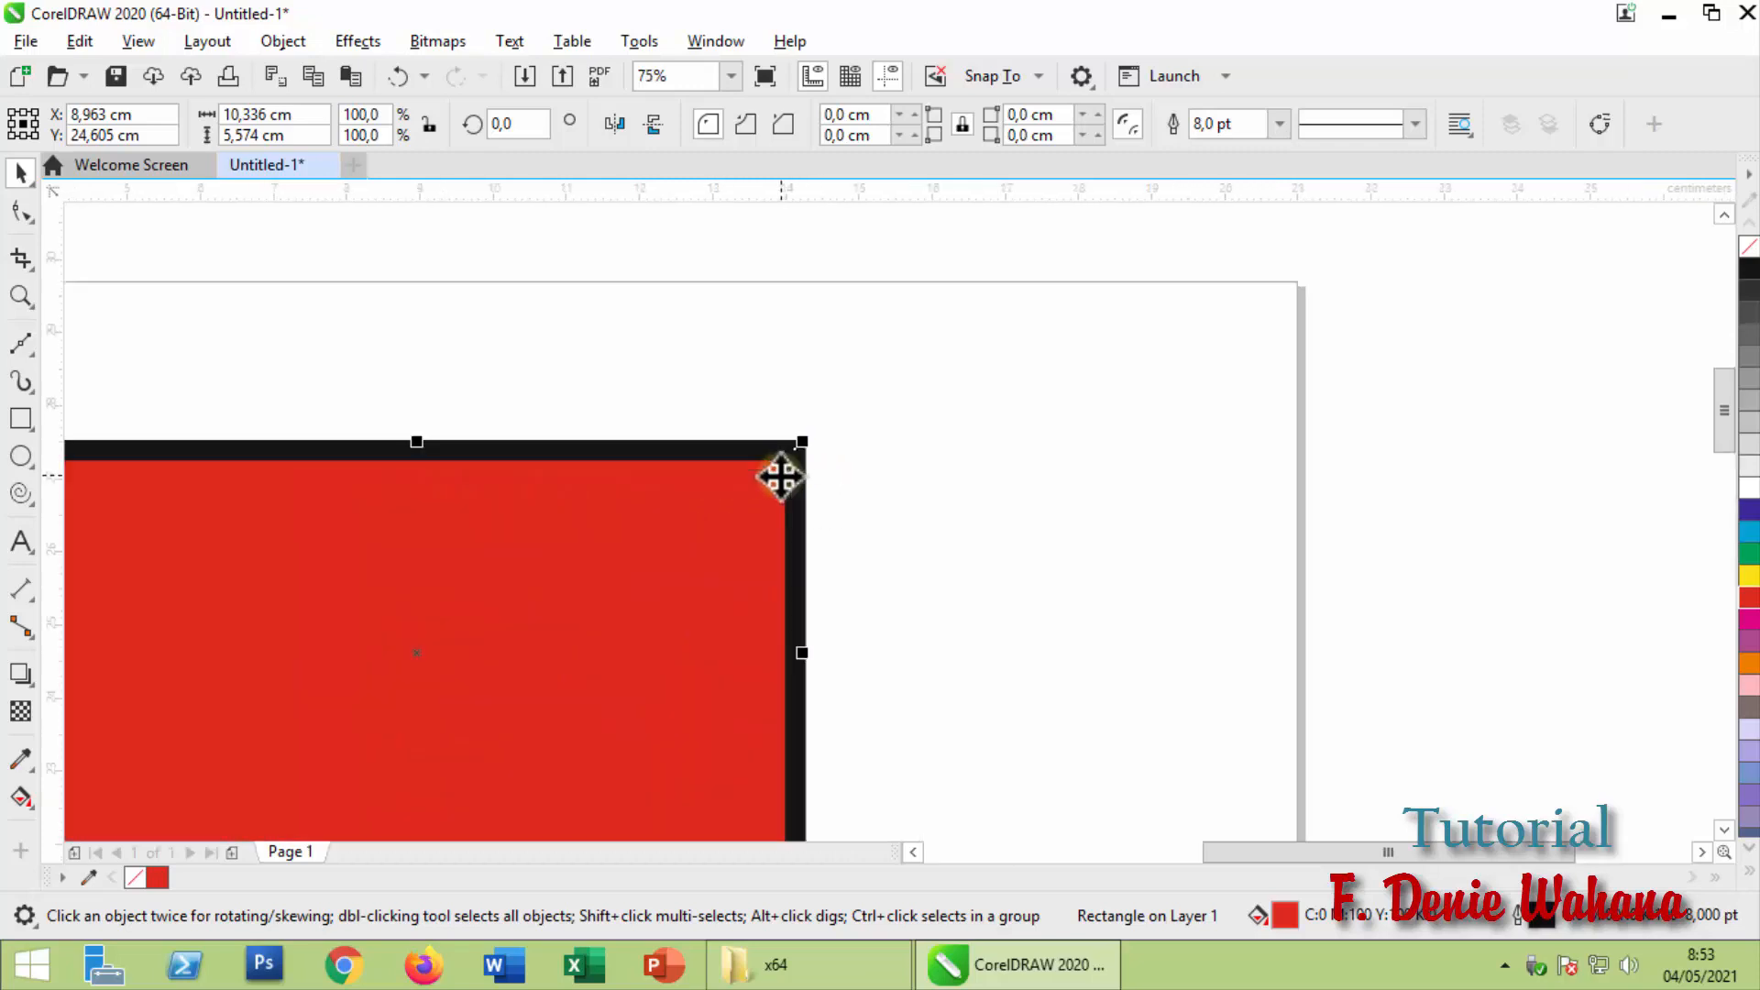
scroll(810, 500, "up", 3)
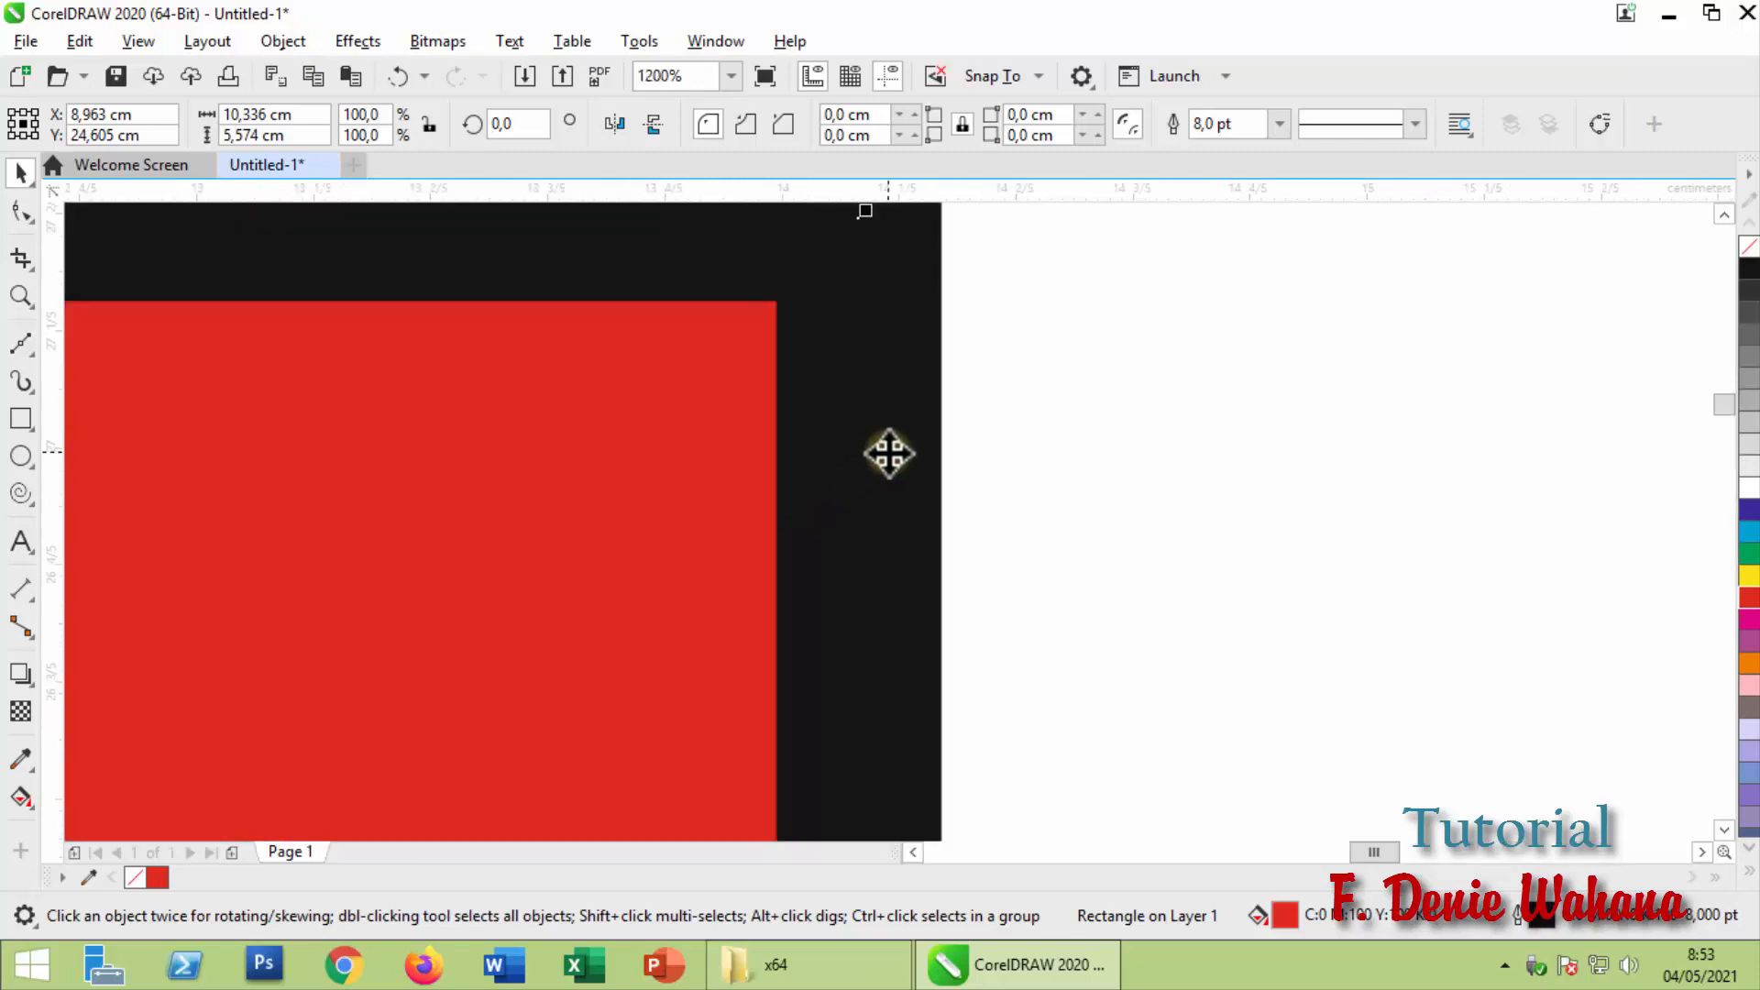
Step: Remove the red rectangle's outline, give it a blue outline instead, and inspect the outline at its right edge
scroll(889, 453, "down", 3)
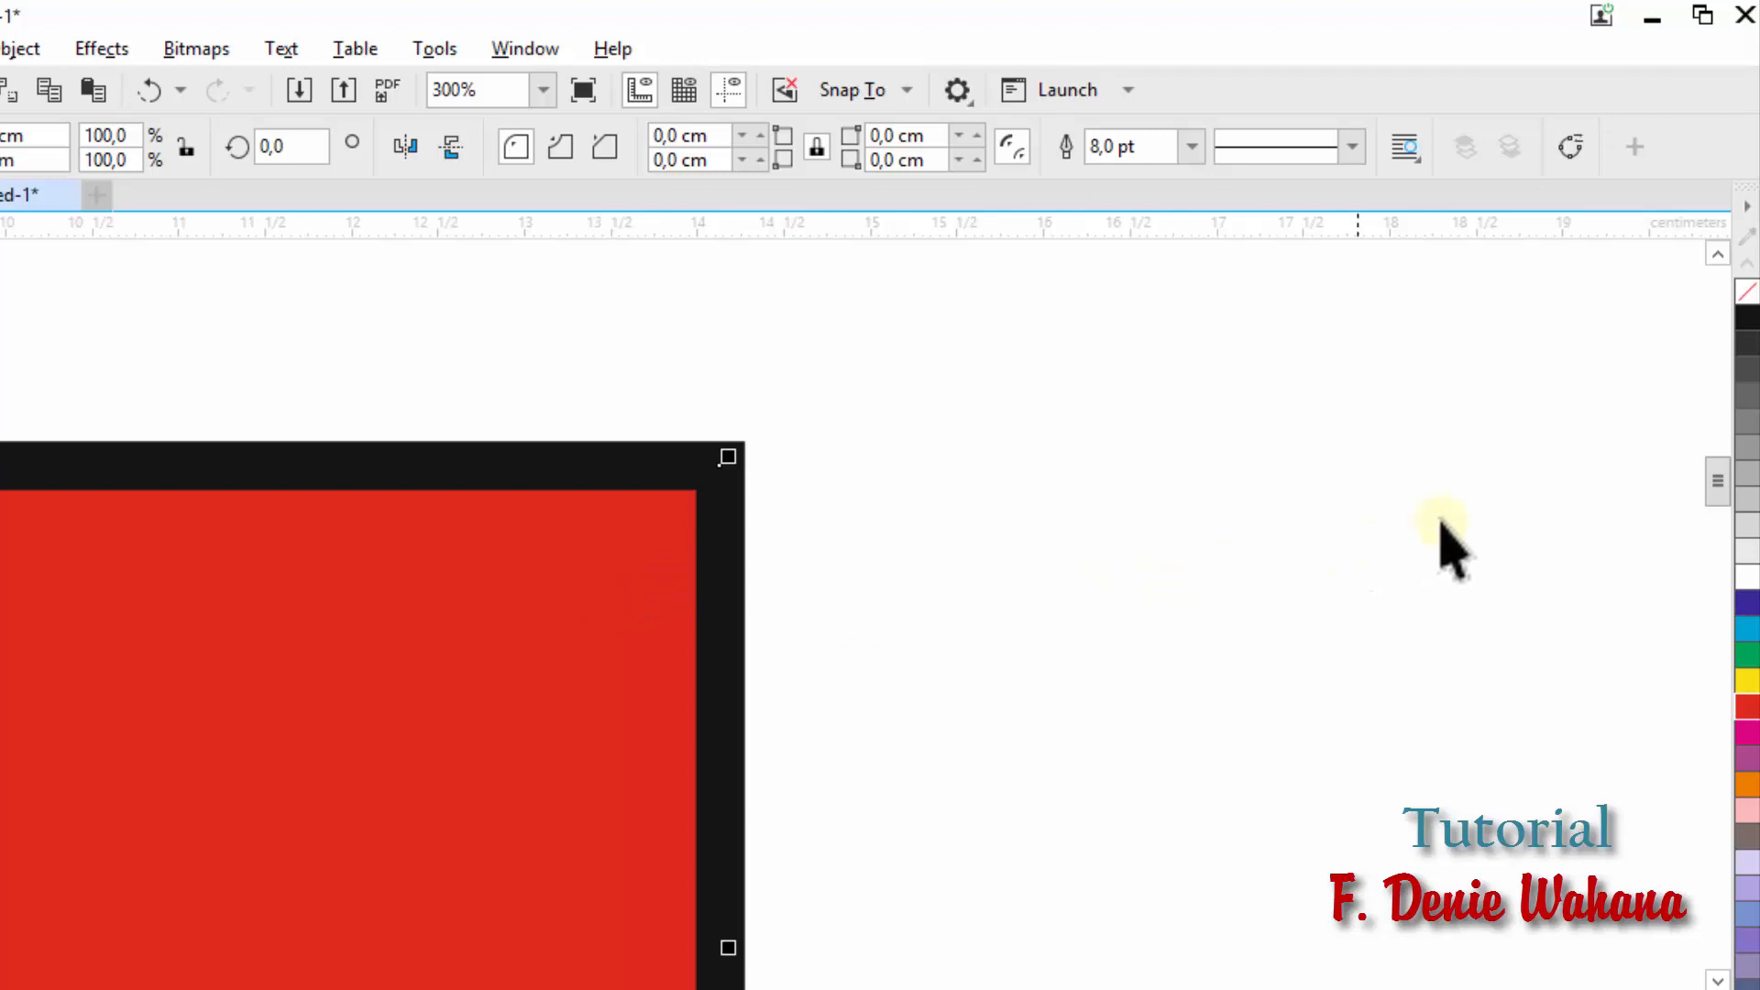
right_click(1746, 292)
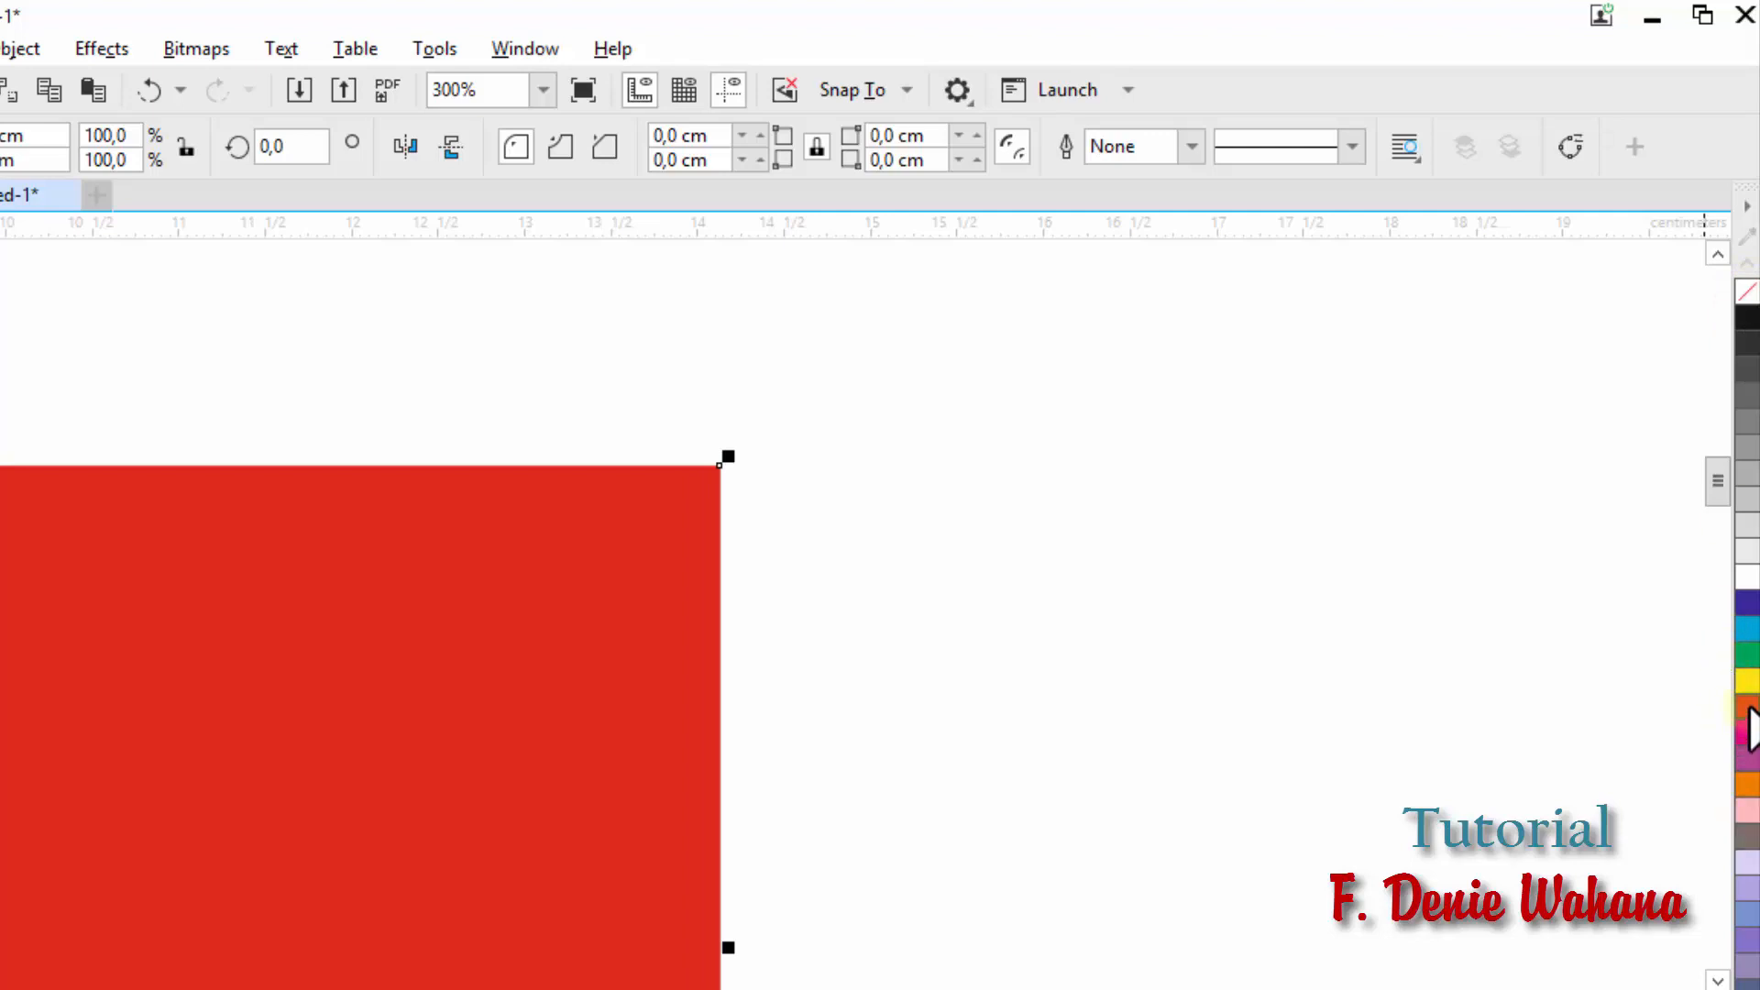
right_click(1745, 605)
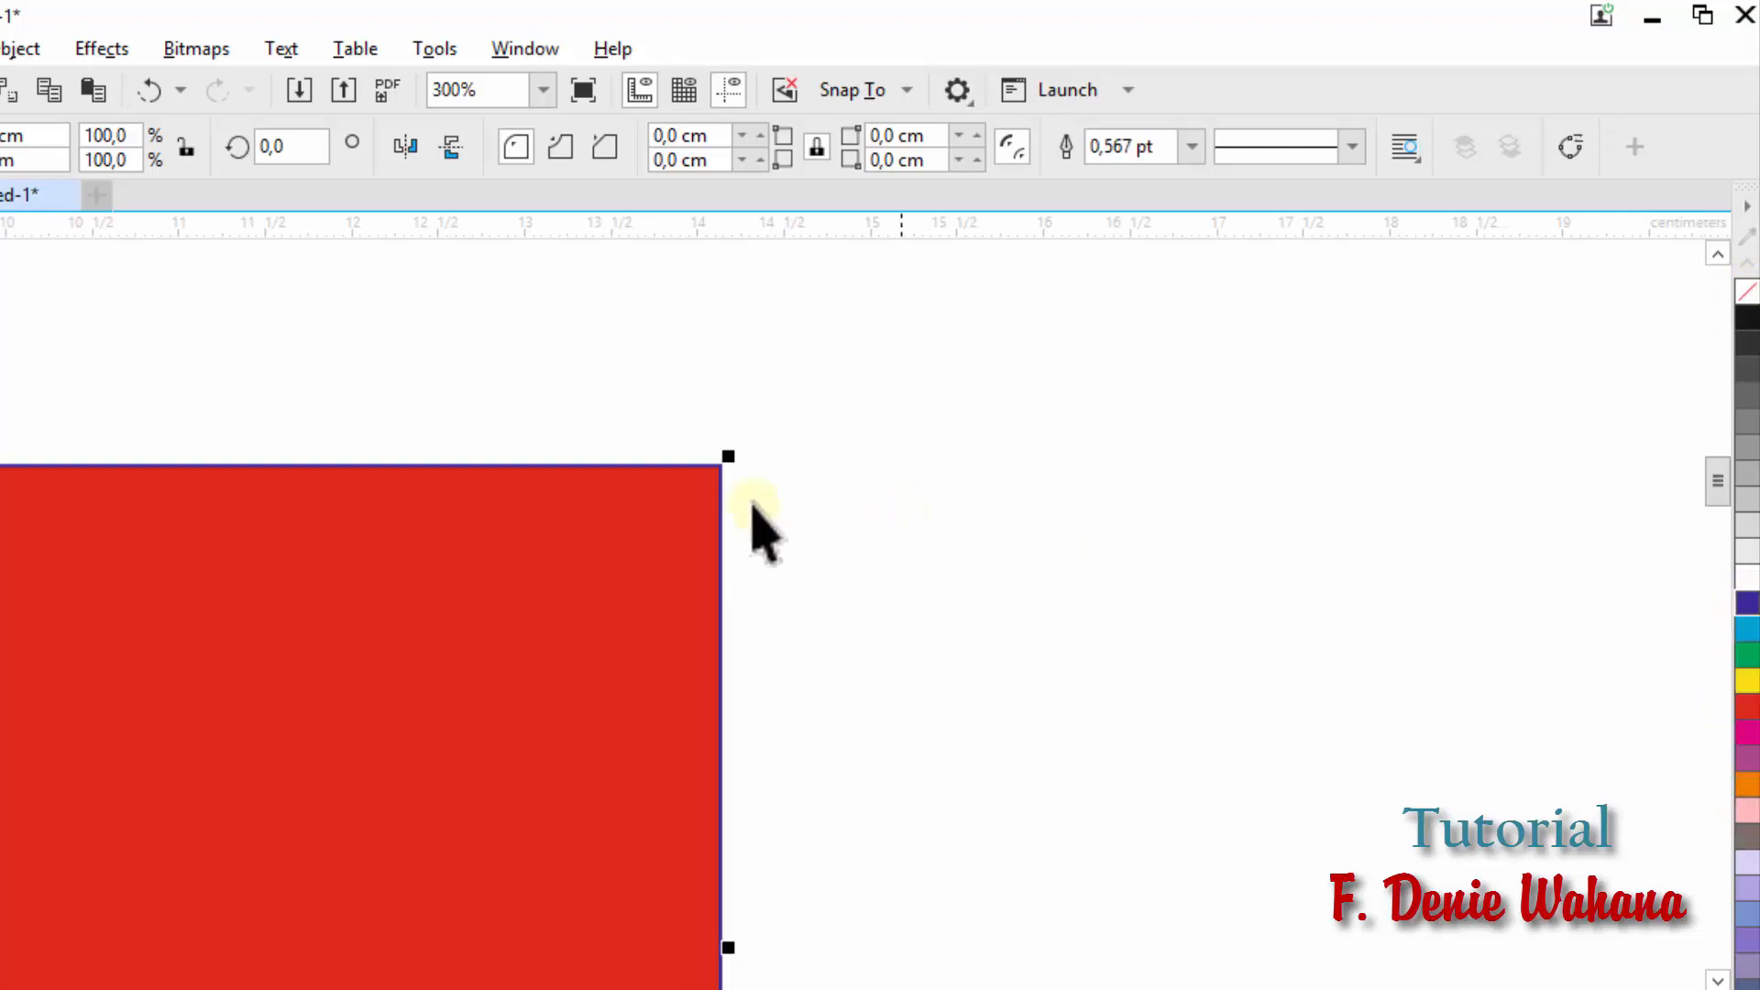
scroll(715, 519, "up", 4)
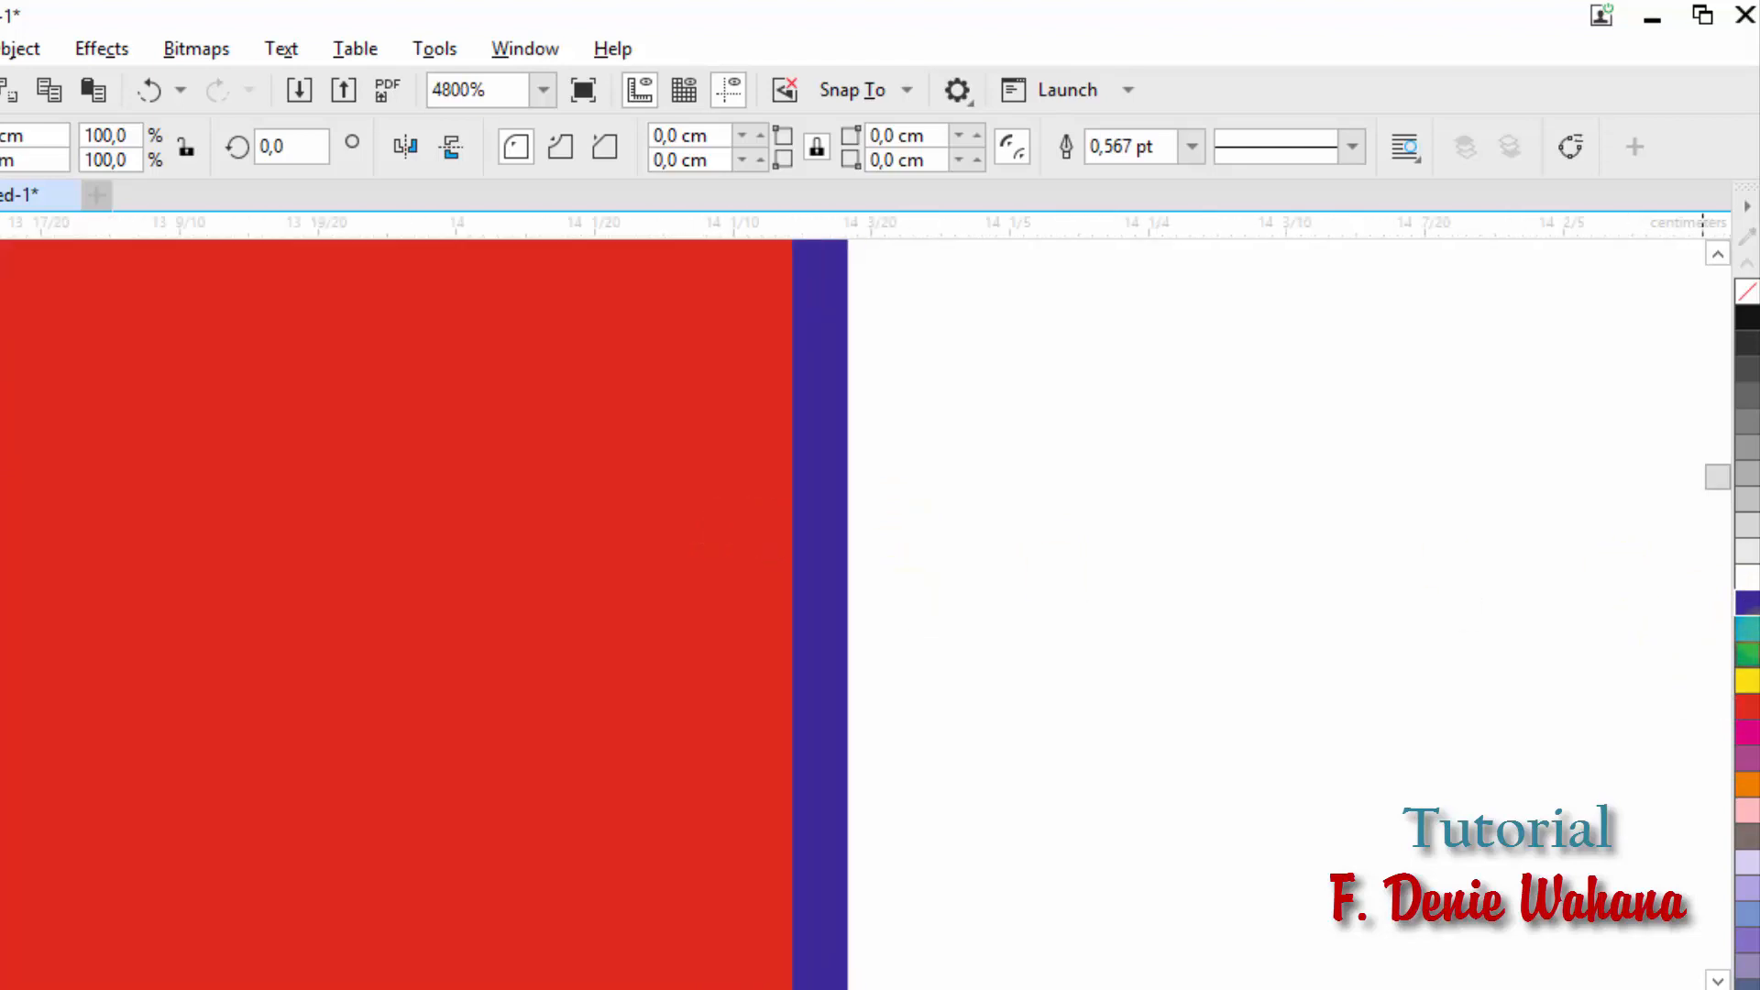
Step: Recolour the rectangle's outline red to match its fill and check the edge up close
left_click(1753, 715)
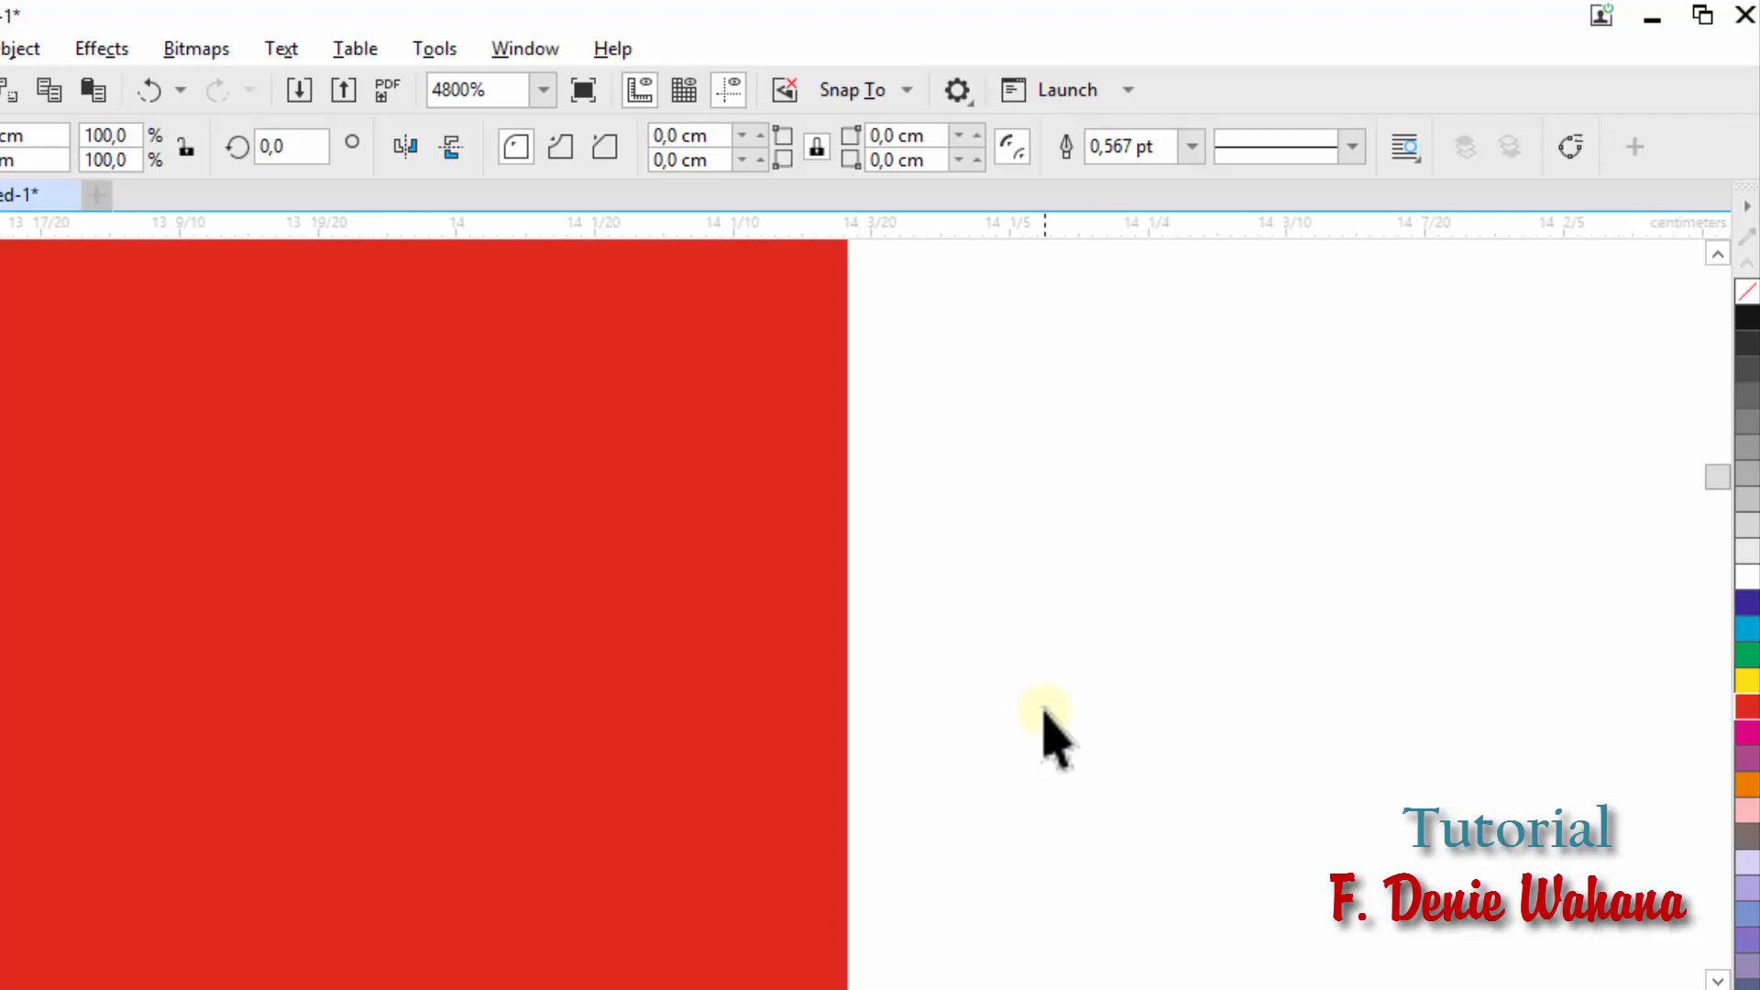
scroll(1046, 709, "up", 5)
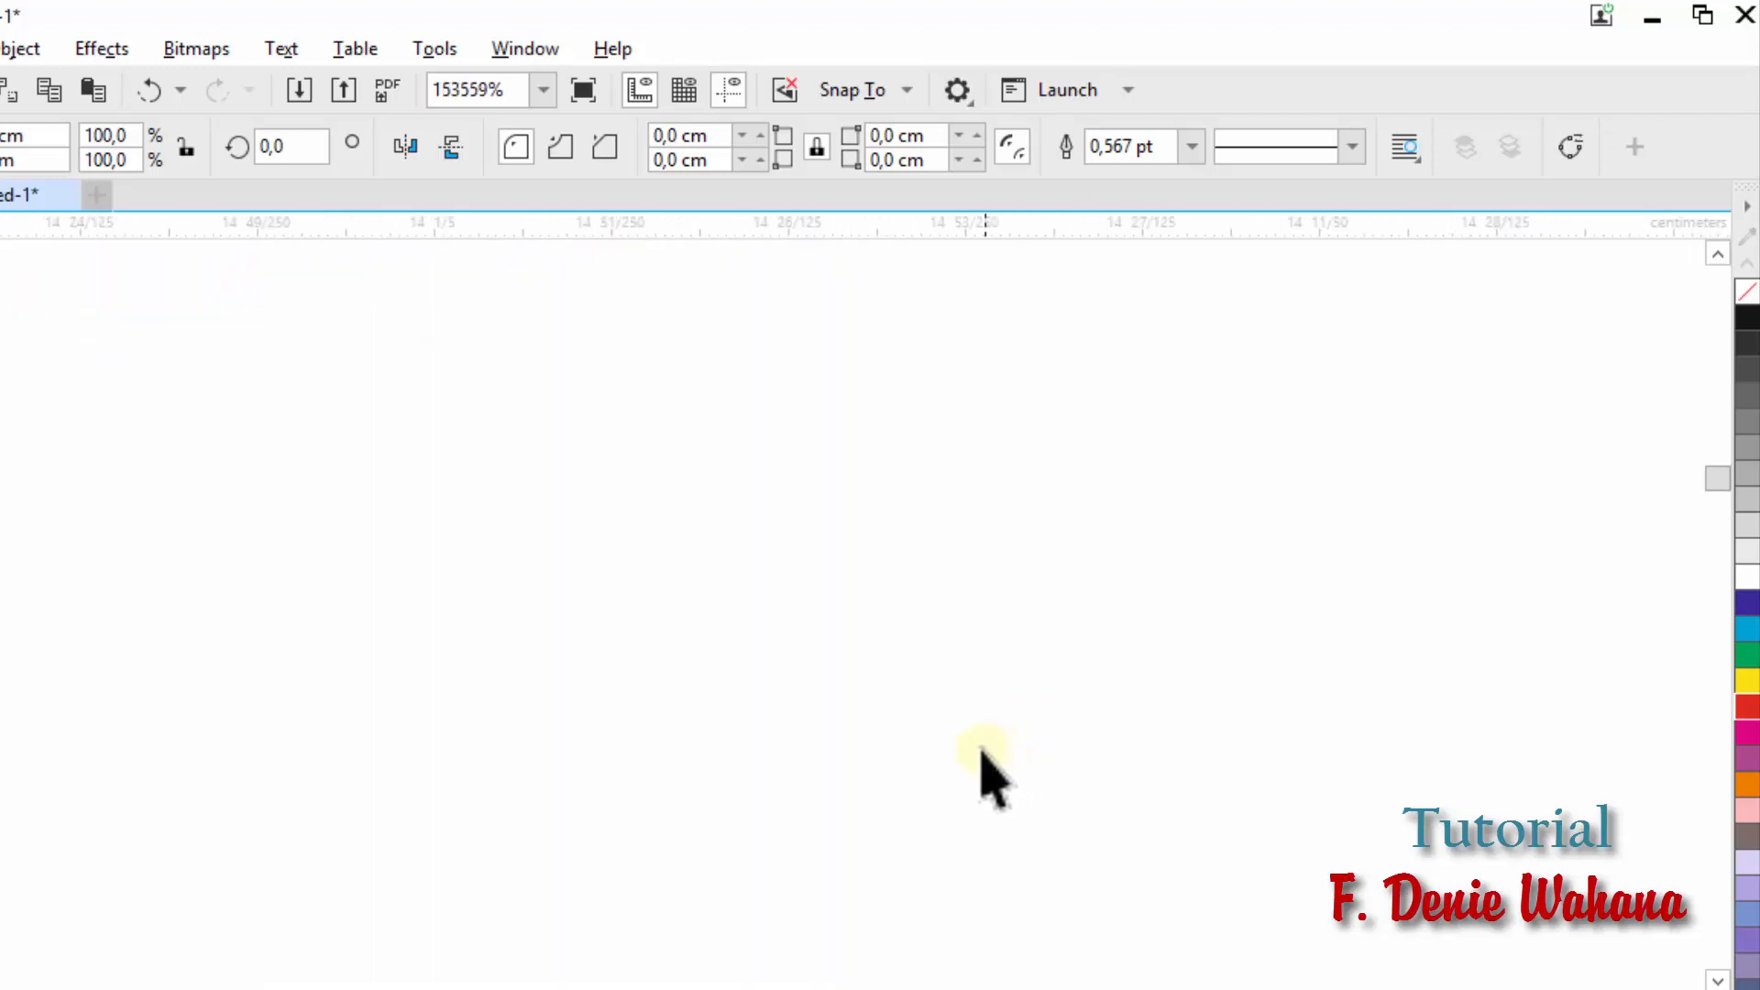
scroll(980, 751, "down", 4)
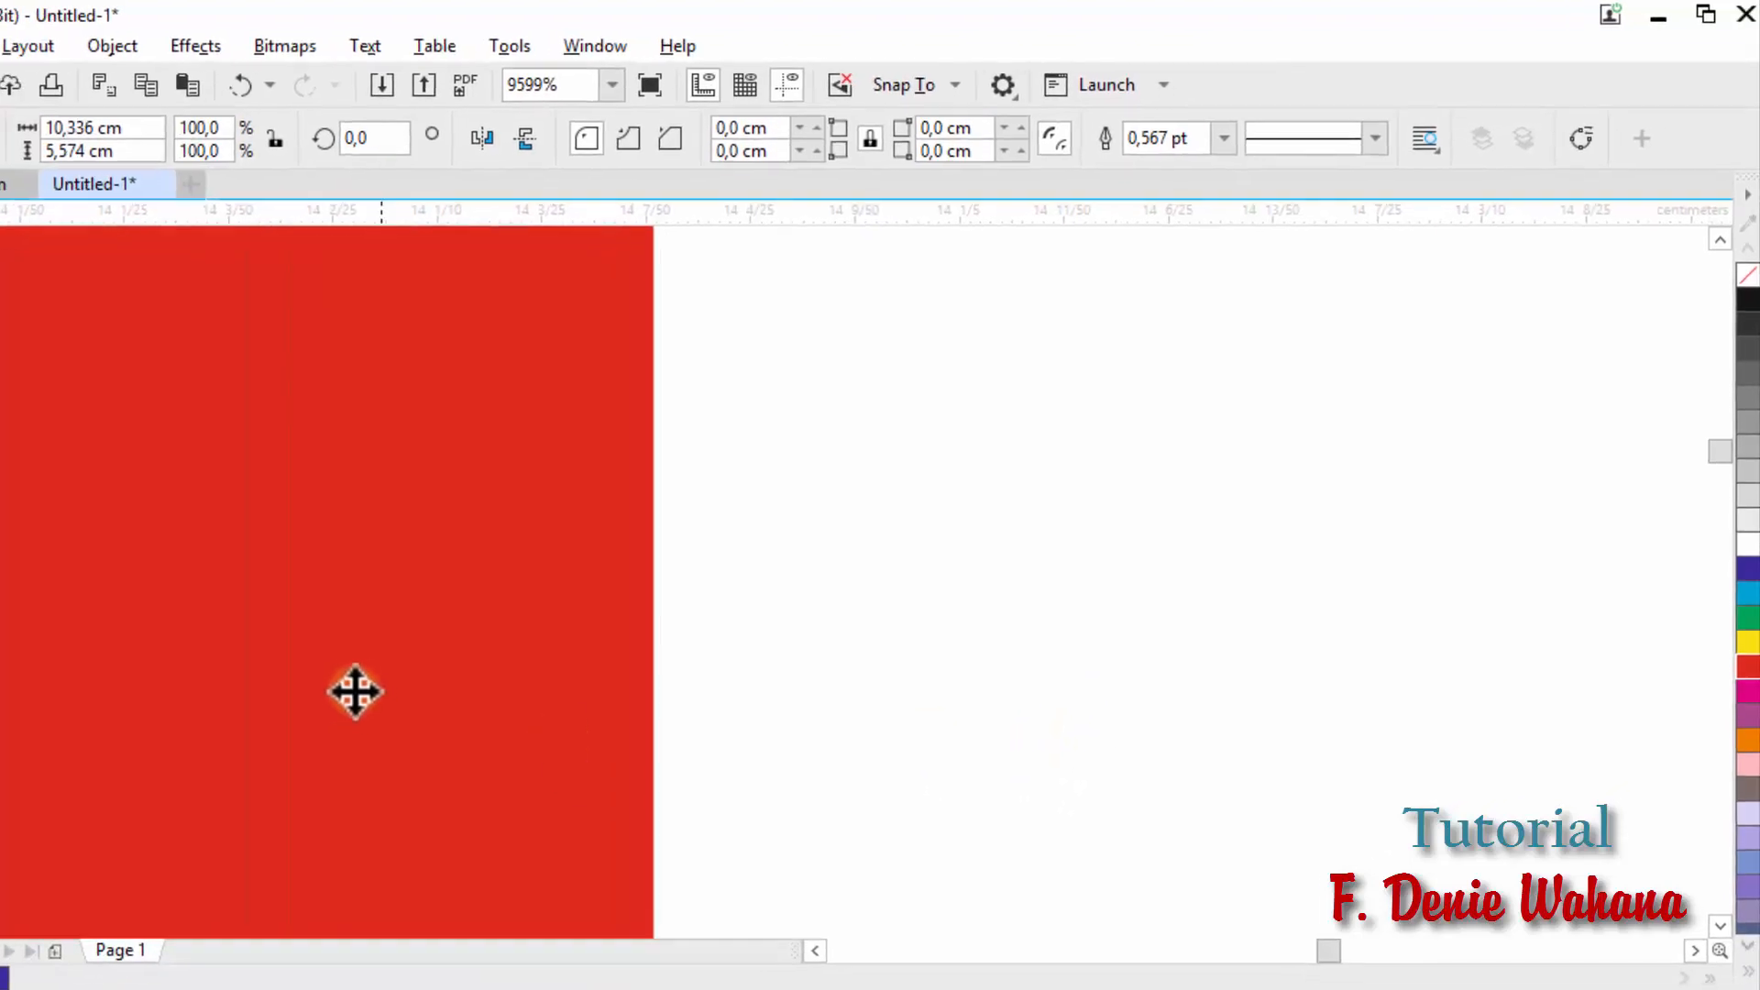
scroll(113, 648, "down", 4)
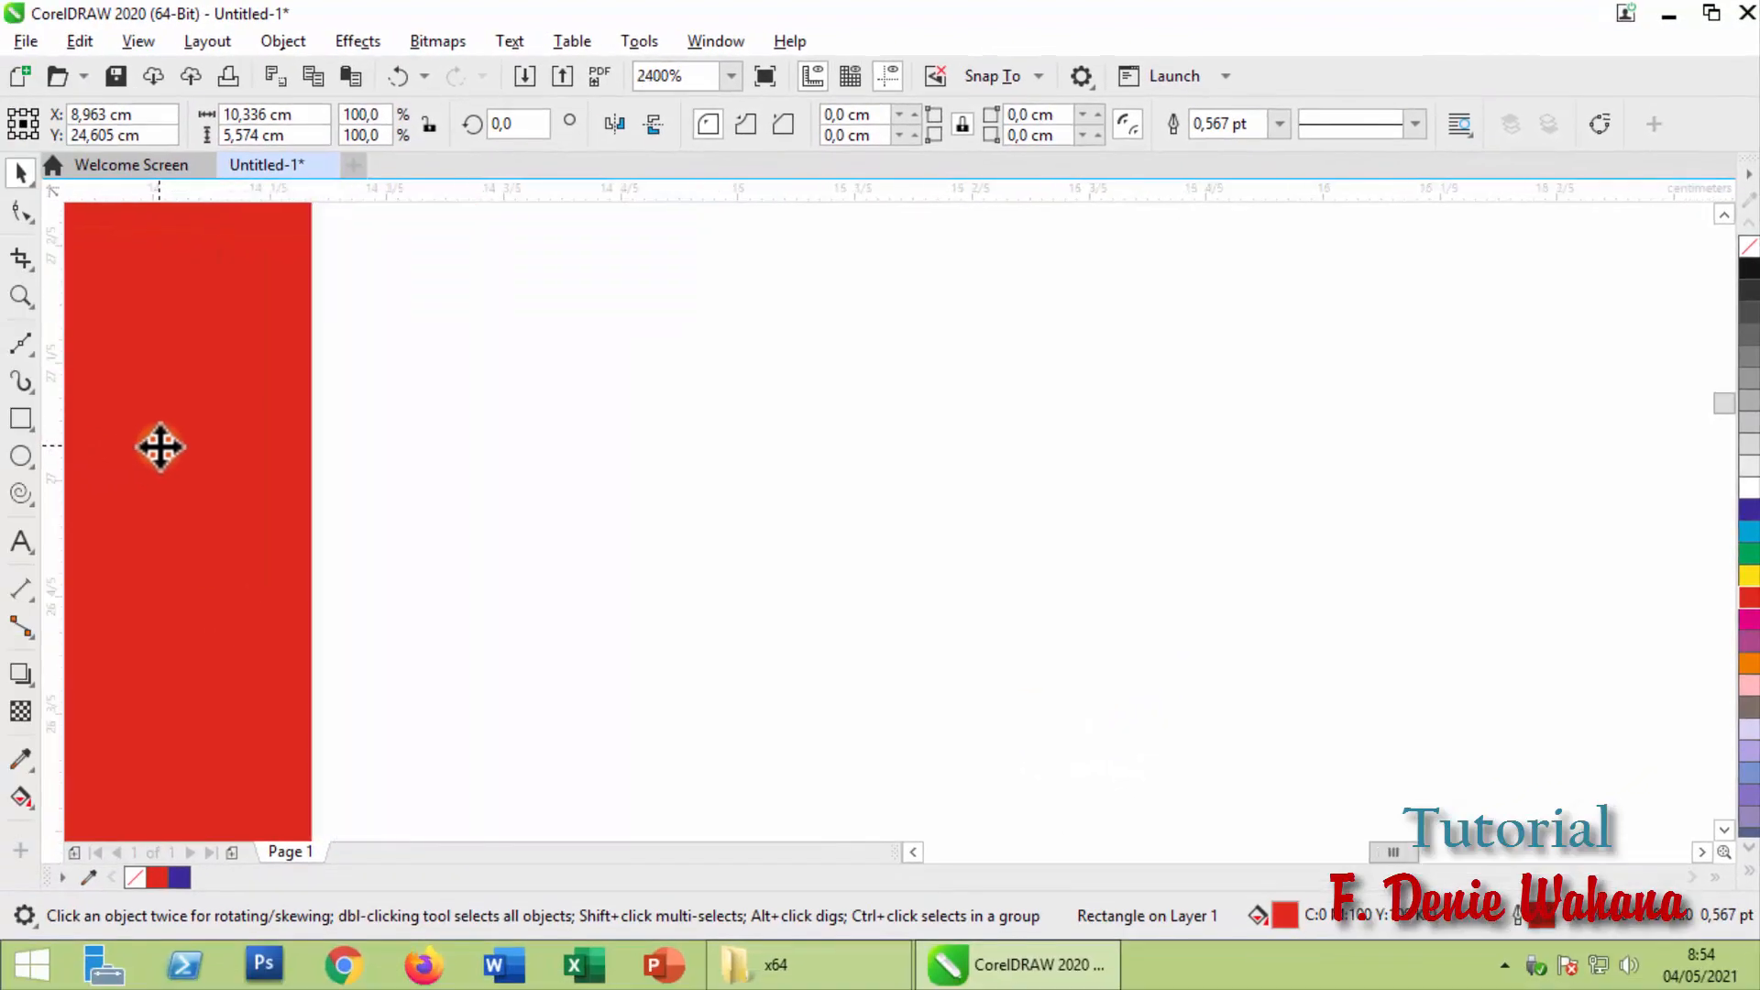
scroll(280, 592, "down", 4)
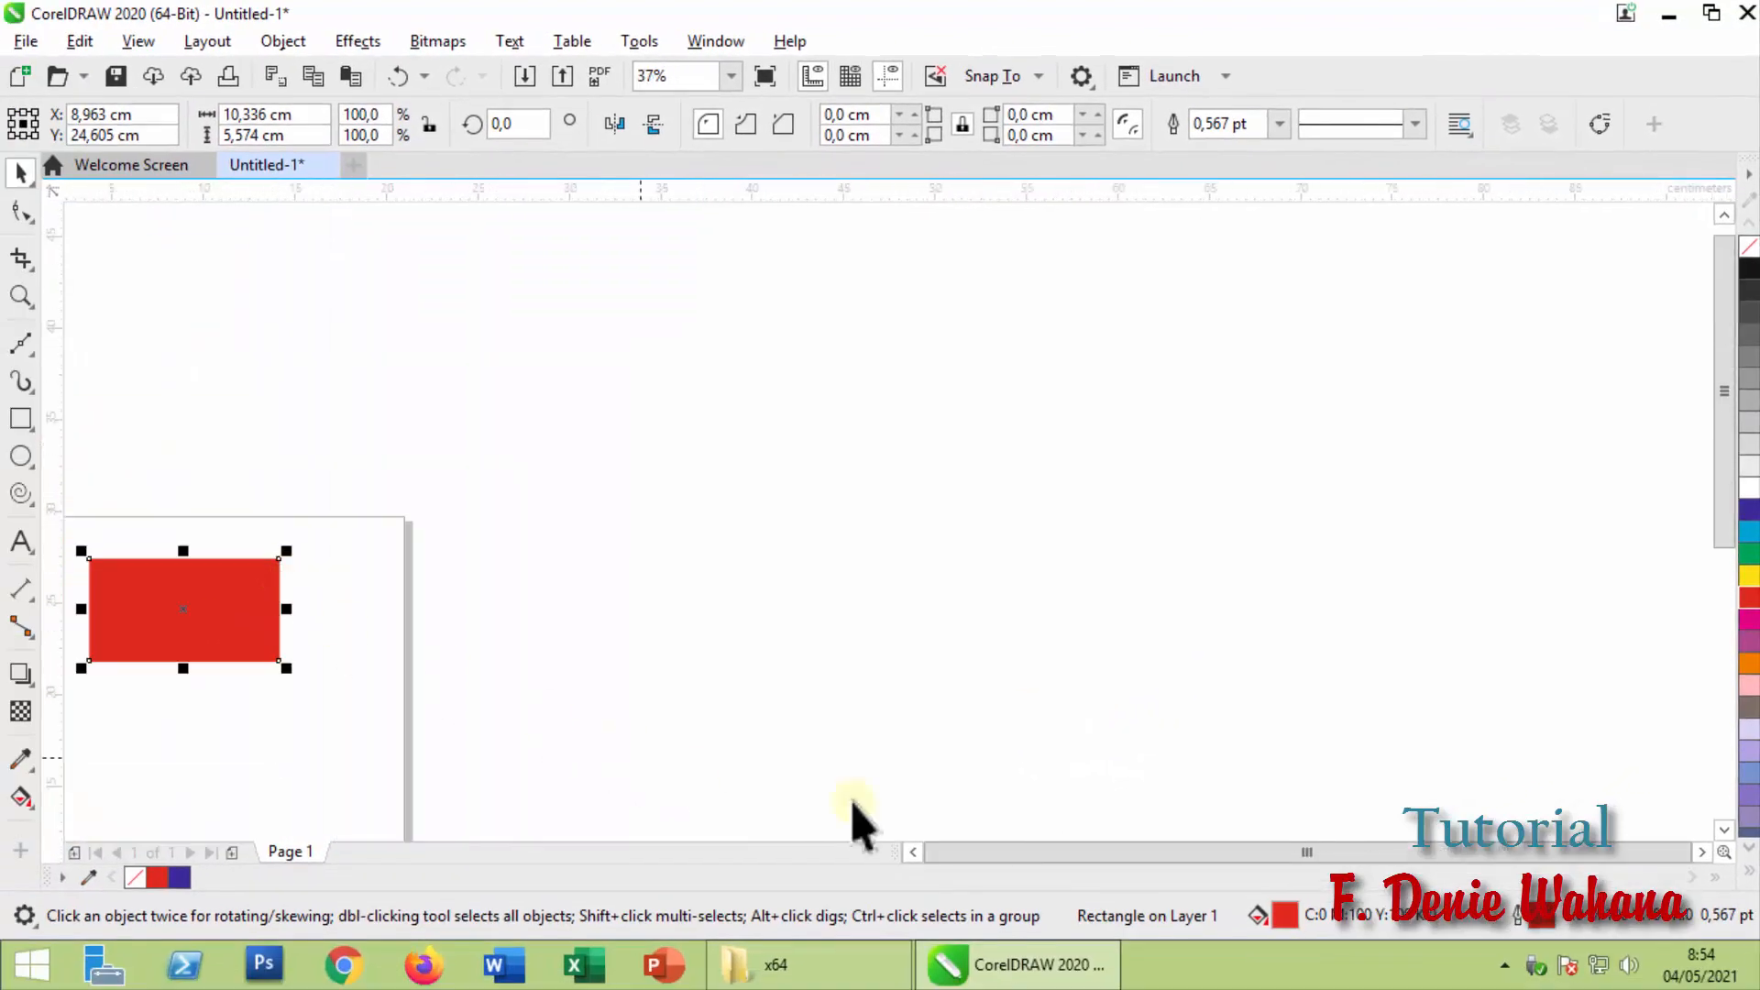
Step: Delete the red rectangle and bring the whole empty A4 page into view
key("Delete")
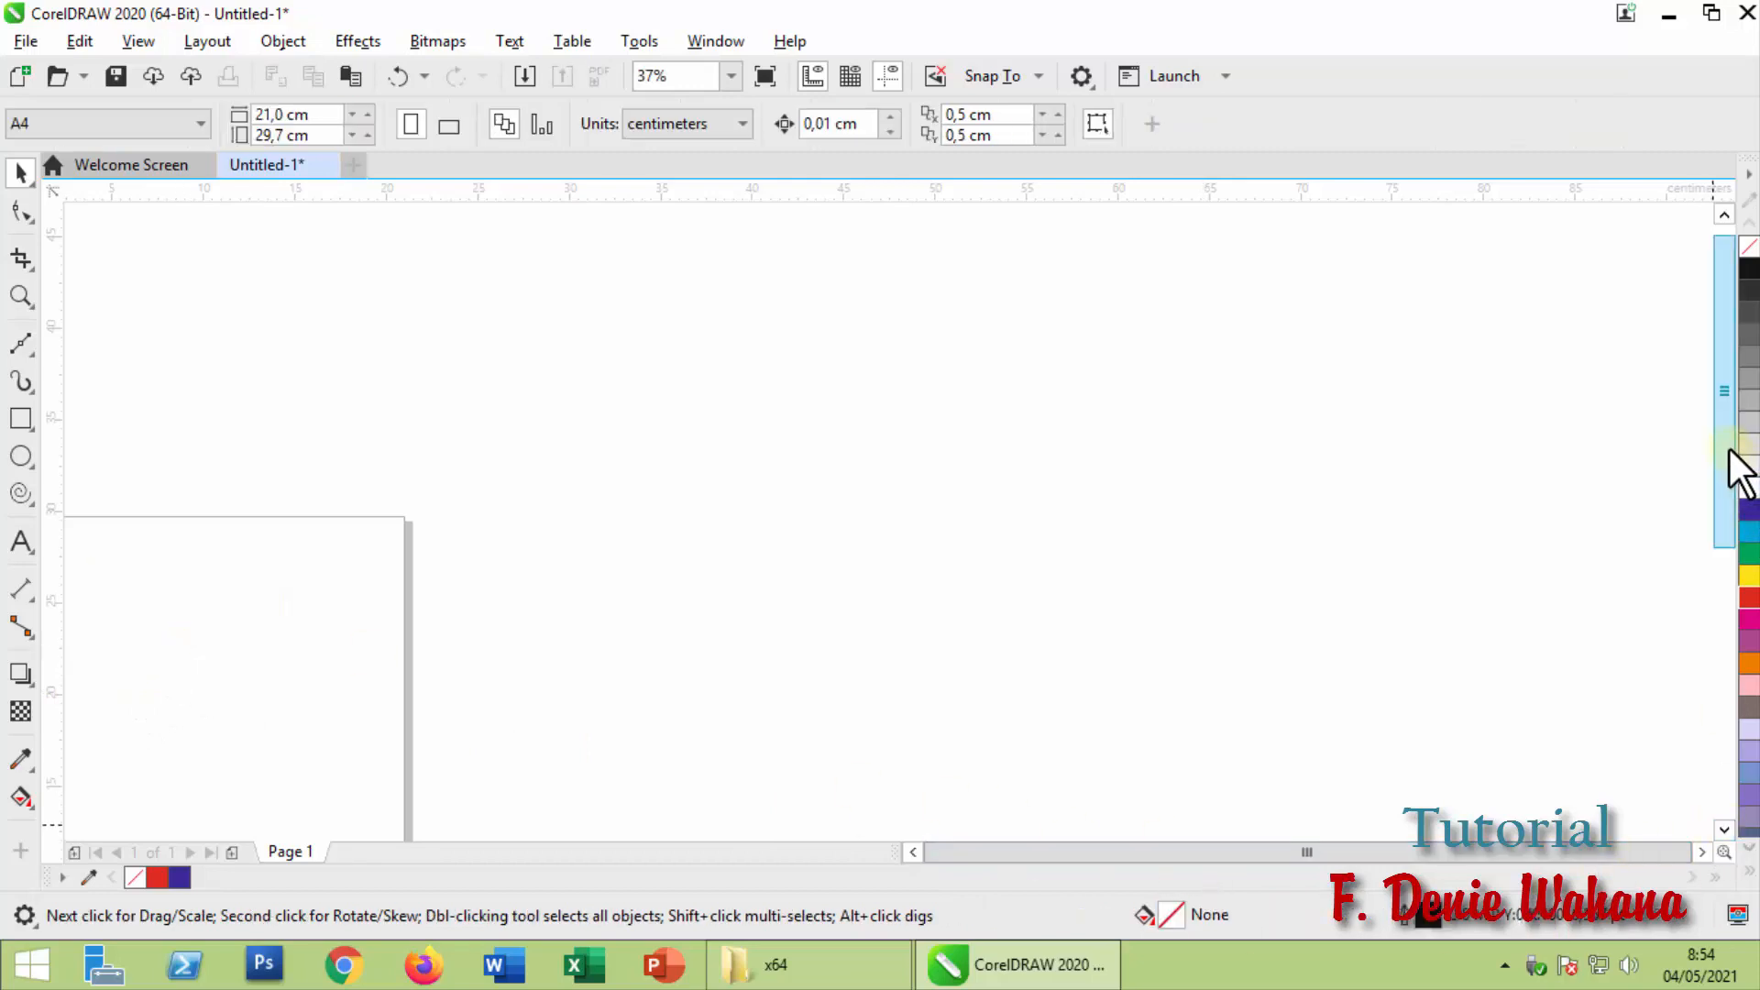
left_click_drag(1725, 464, 1725, 643)
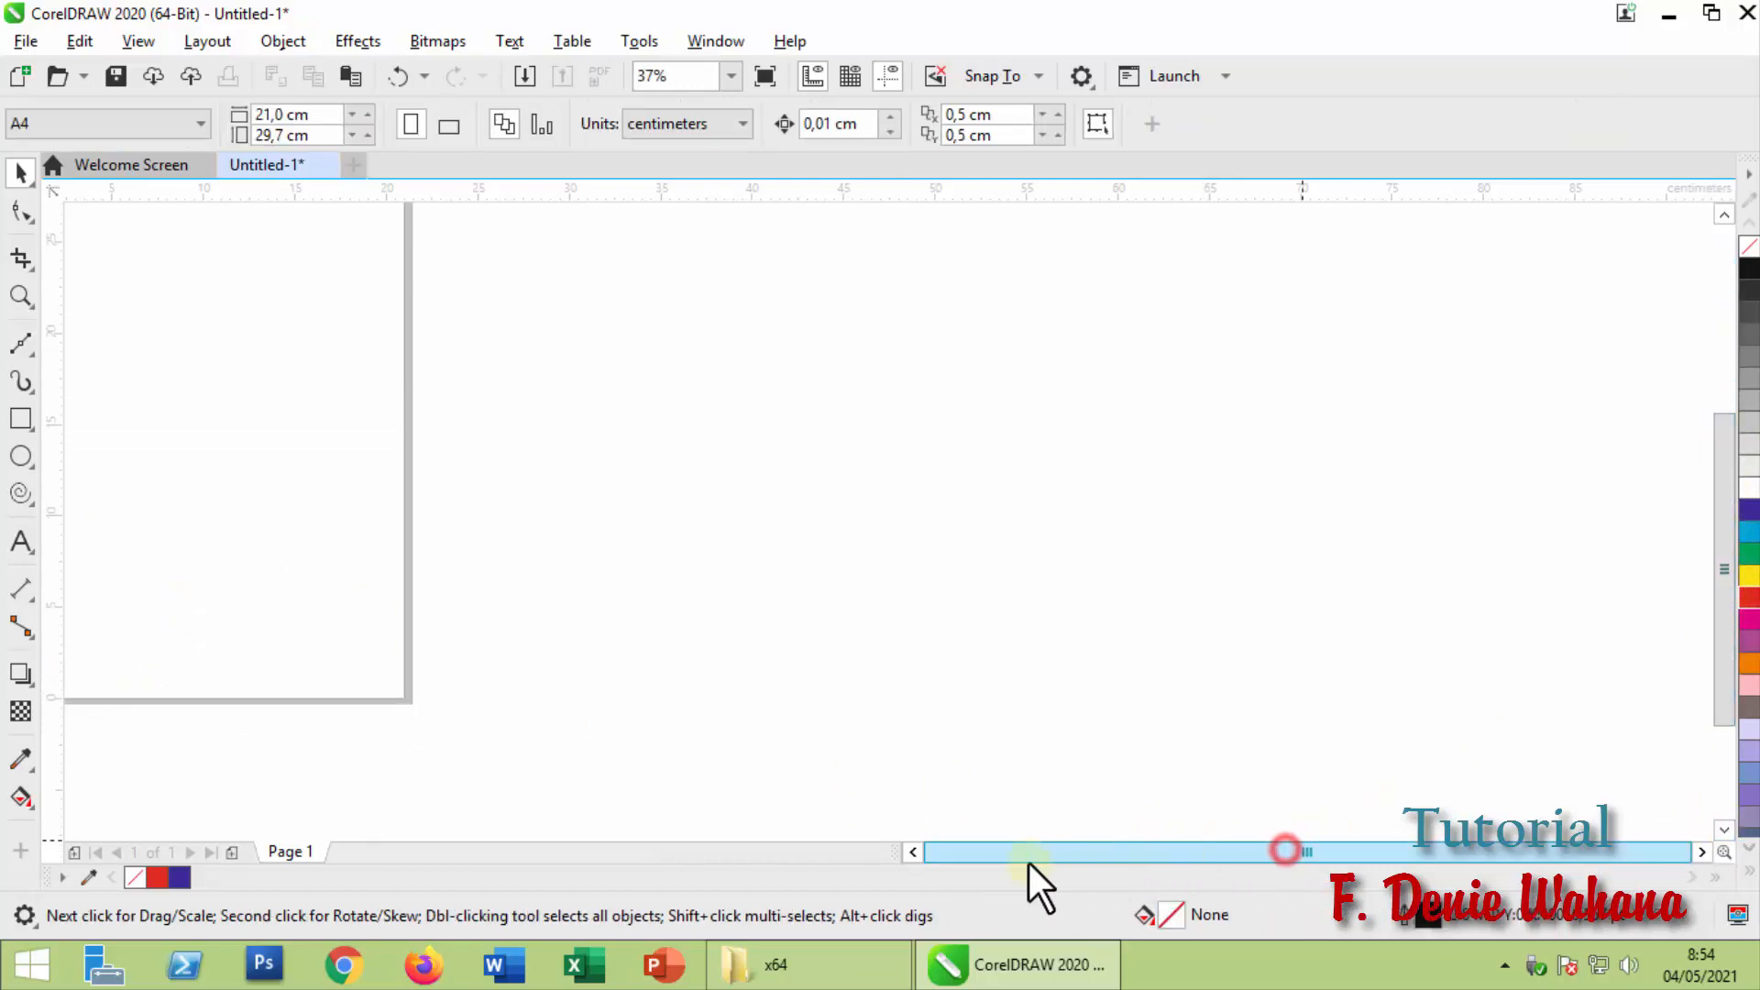
scroll(126, 421, "up", 2)
scroll(610, 412, "down", 6)
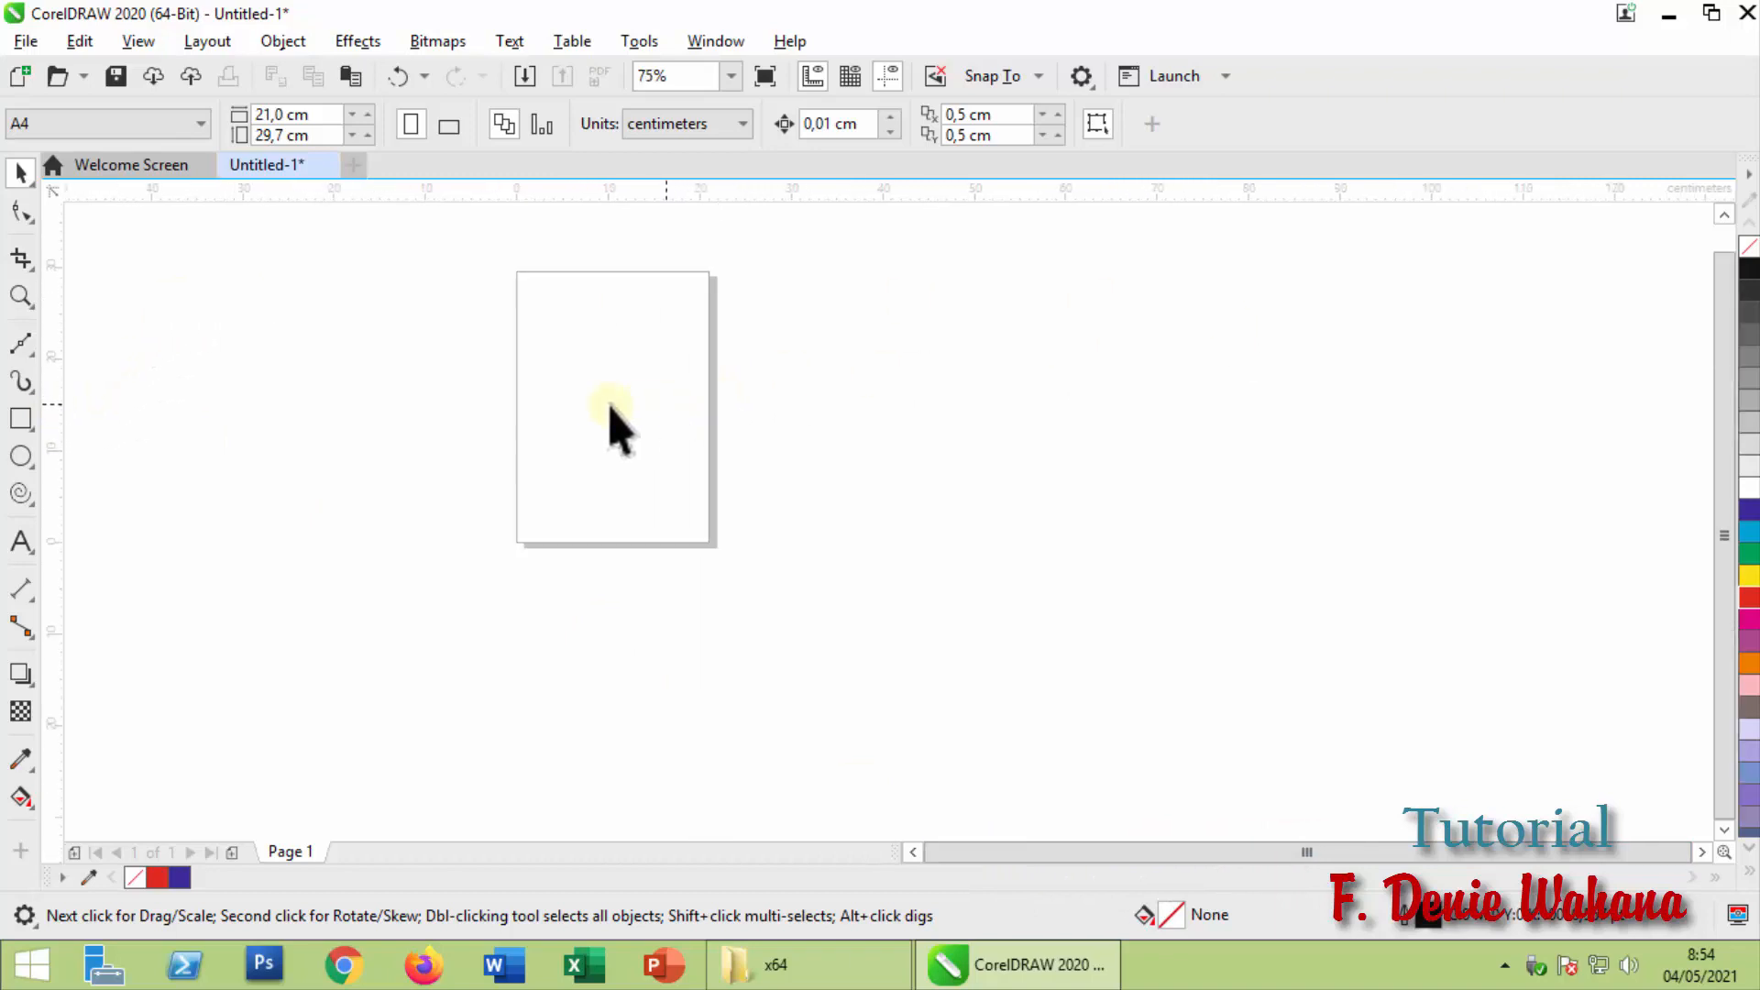
scroll(605, 375, "up", 2)
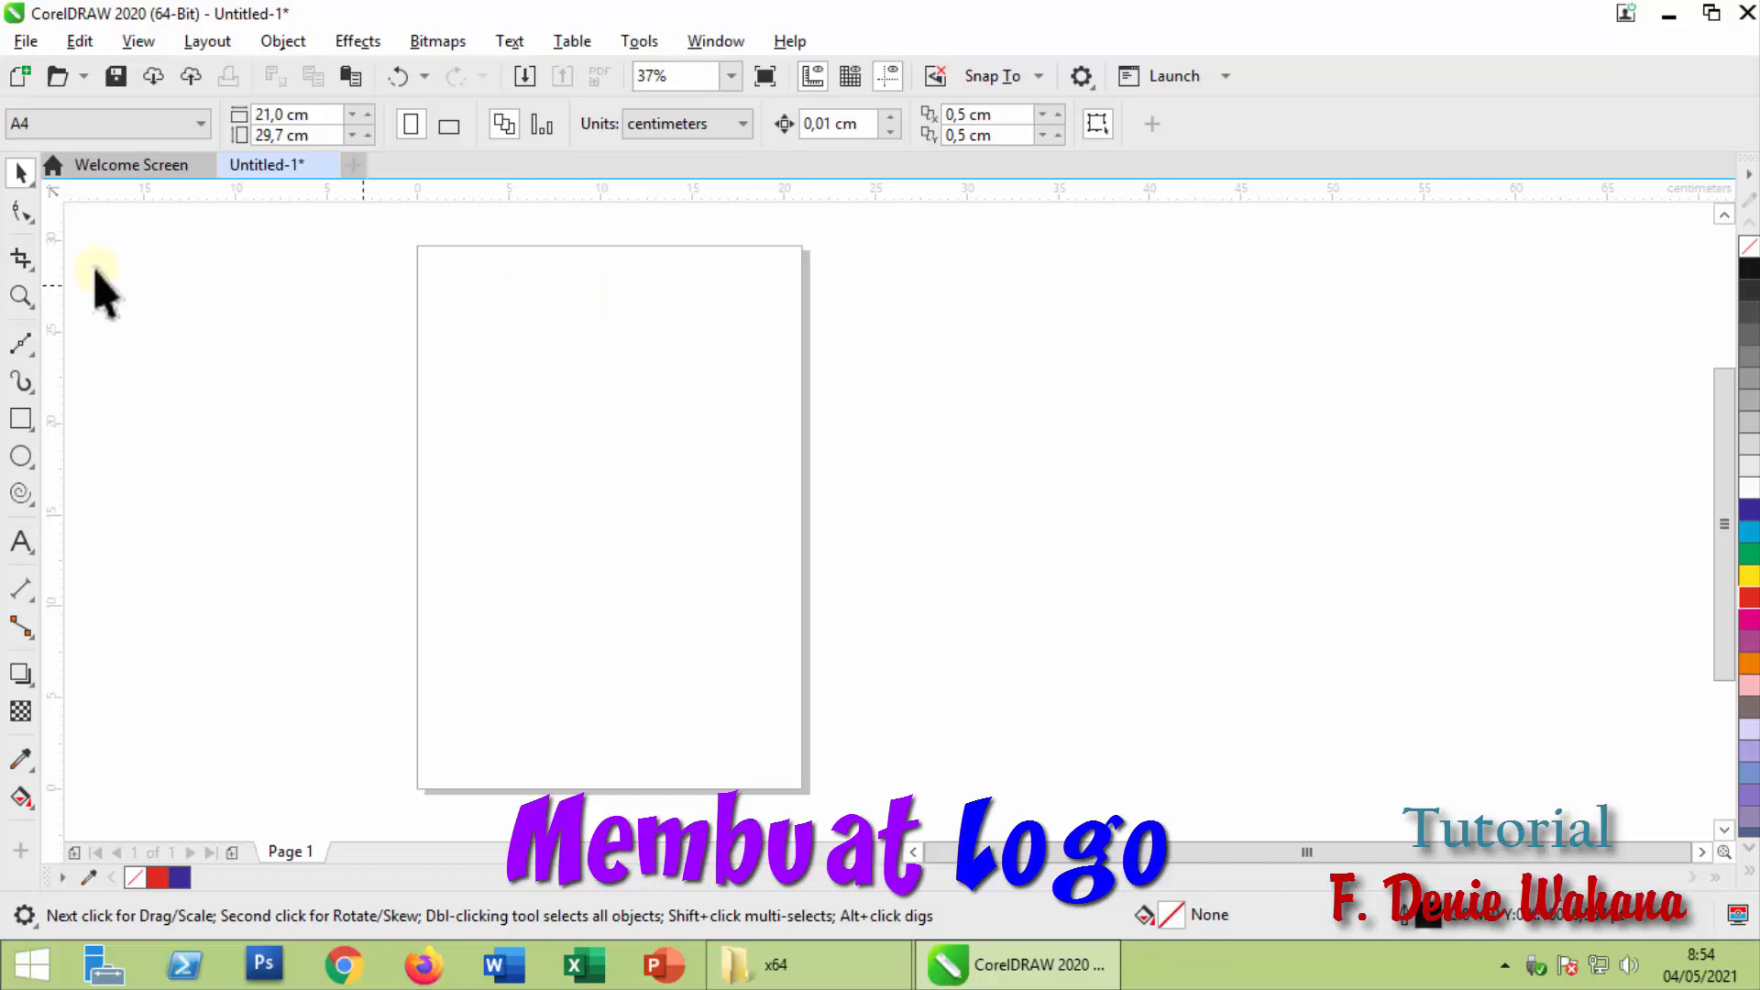
Step: Draw an ellipse about 6.6 by 6.1 cm in the upper part of the page and set it to 10 by 10 cm
left_click(22, 458)
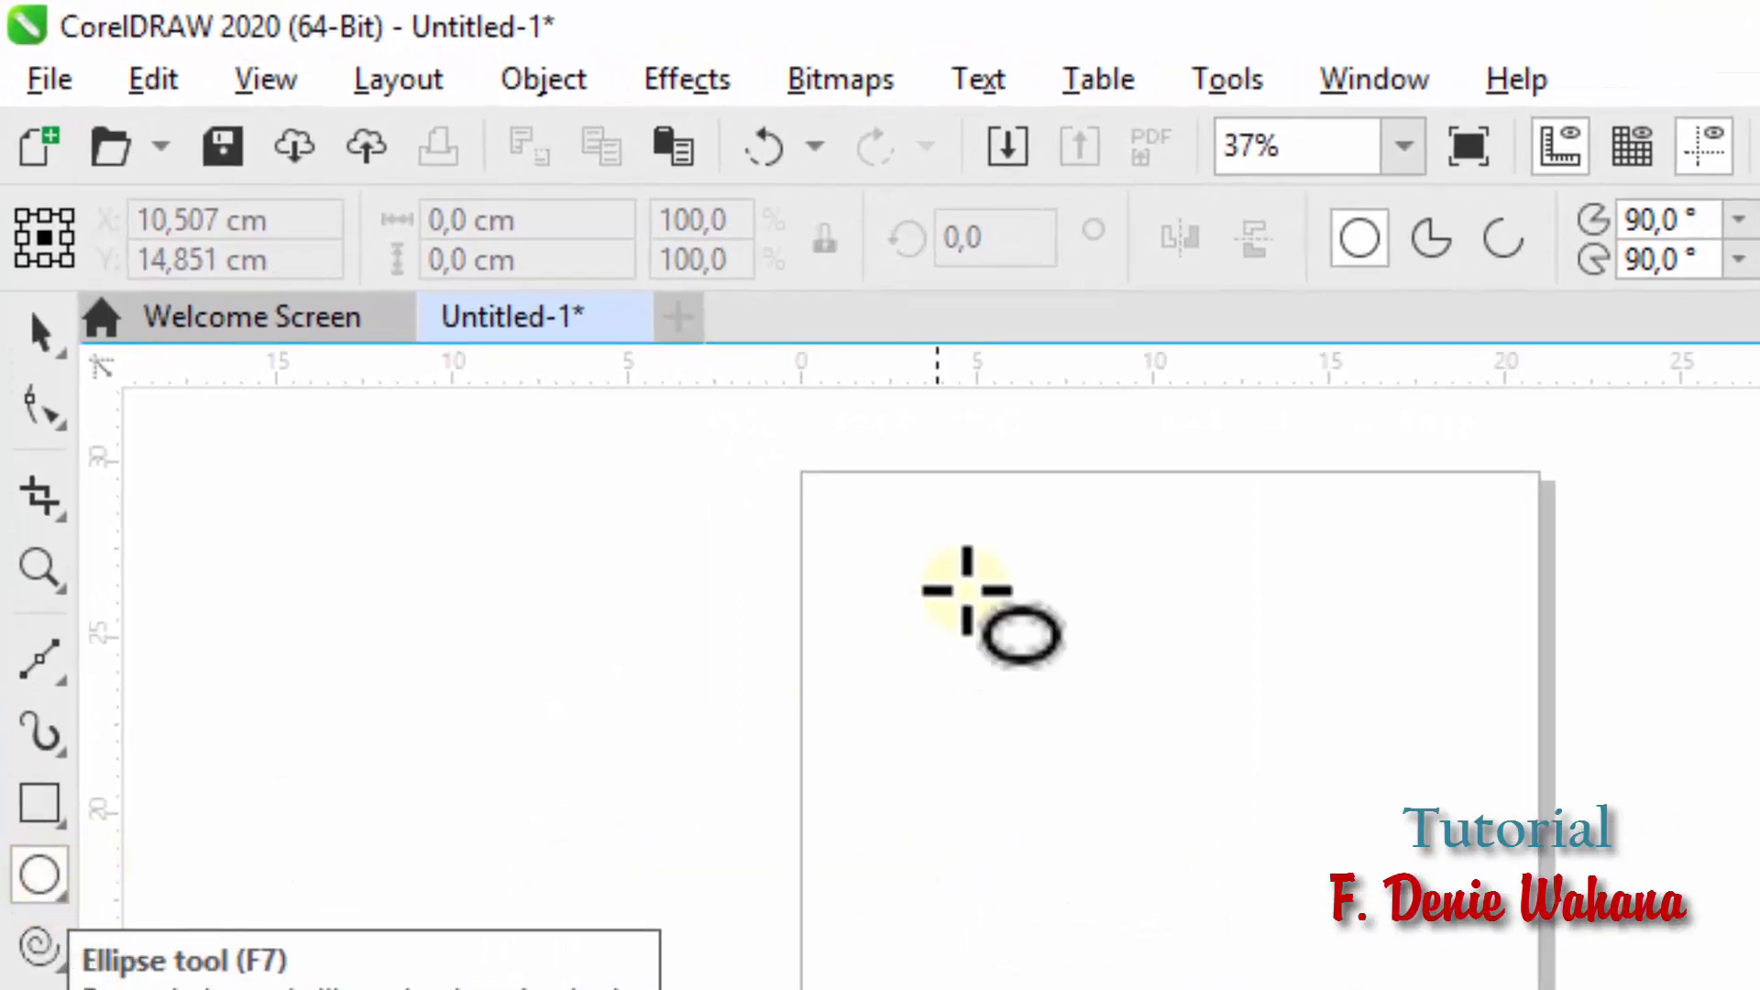
left_click_drag(919, 550, 1156, 769)
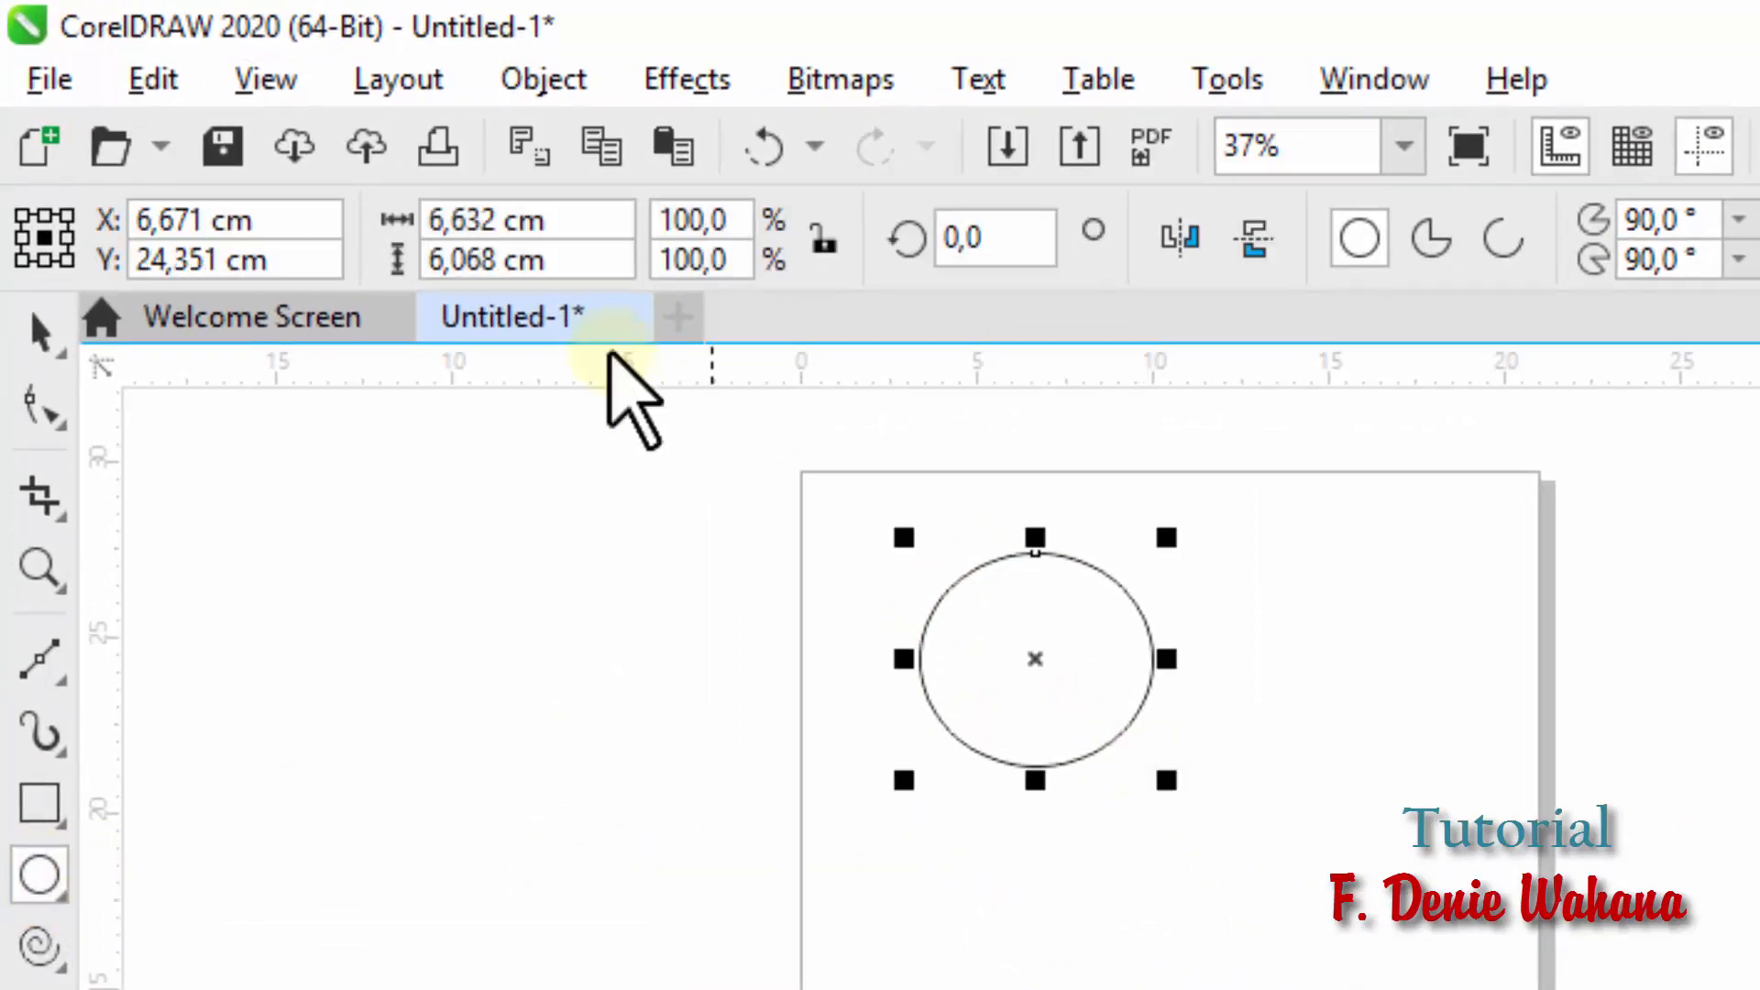
left_click(570, 217)
type("1")
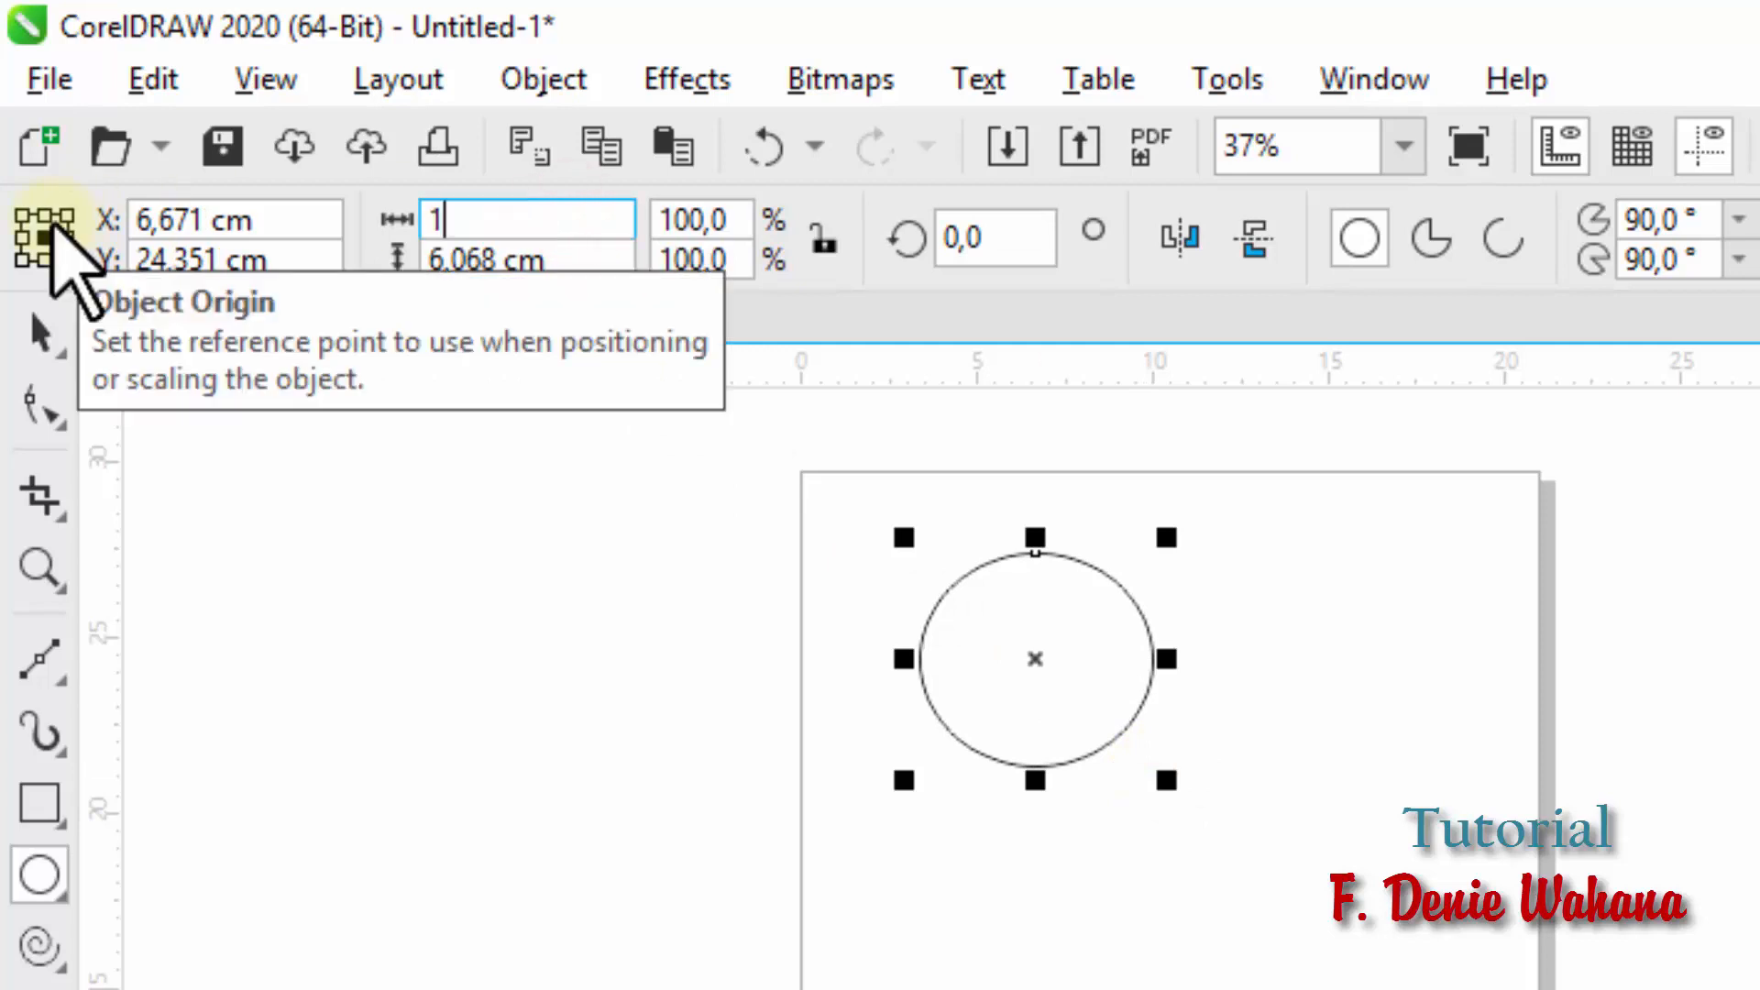
type("0")
key("Tab")
type("1")
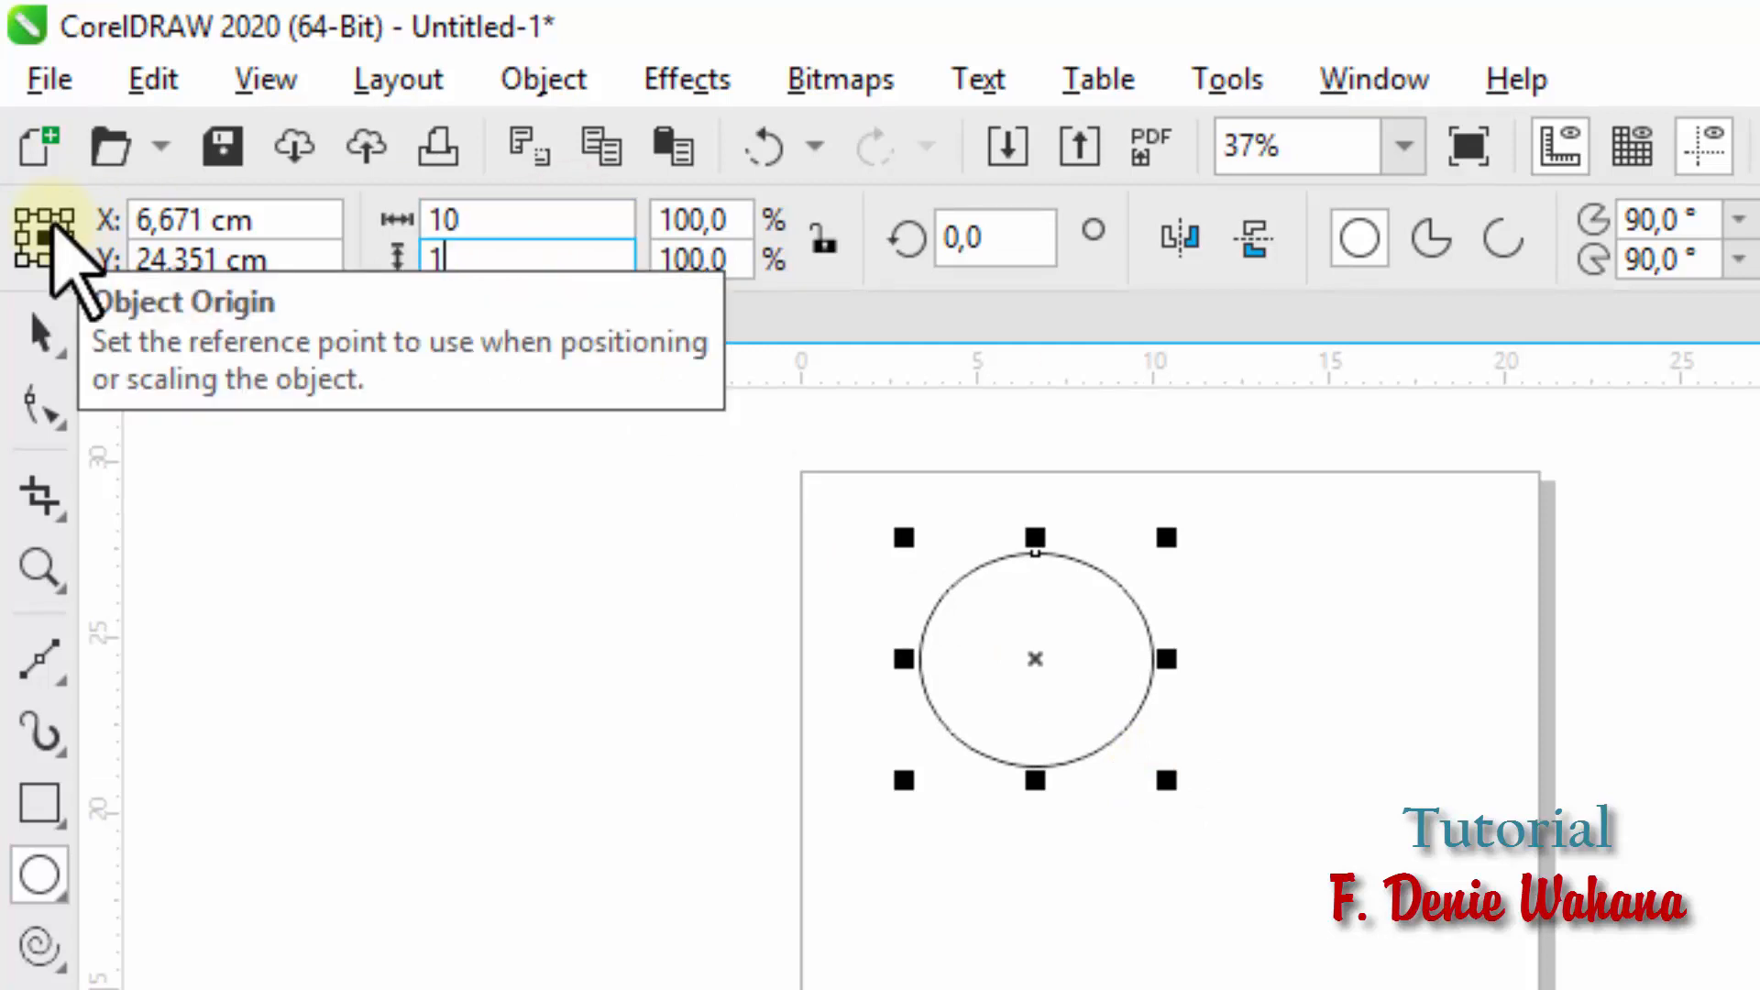
type("0")
key("Return")
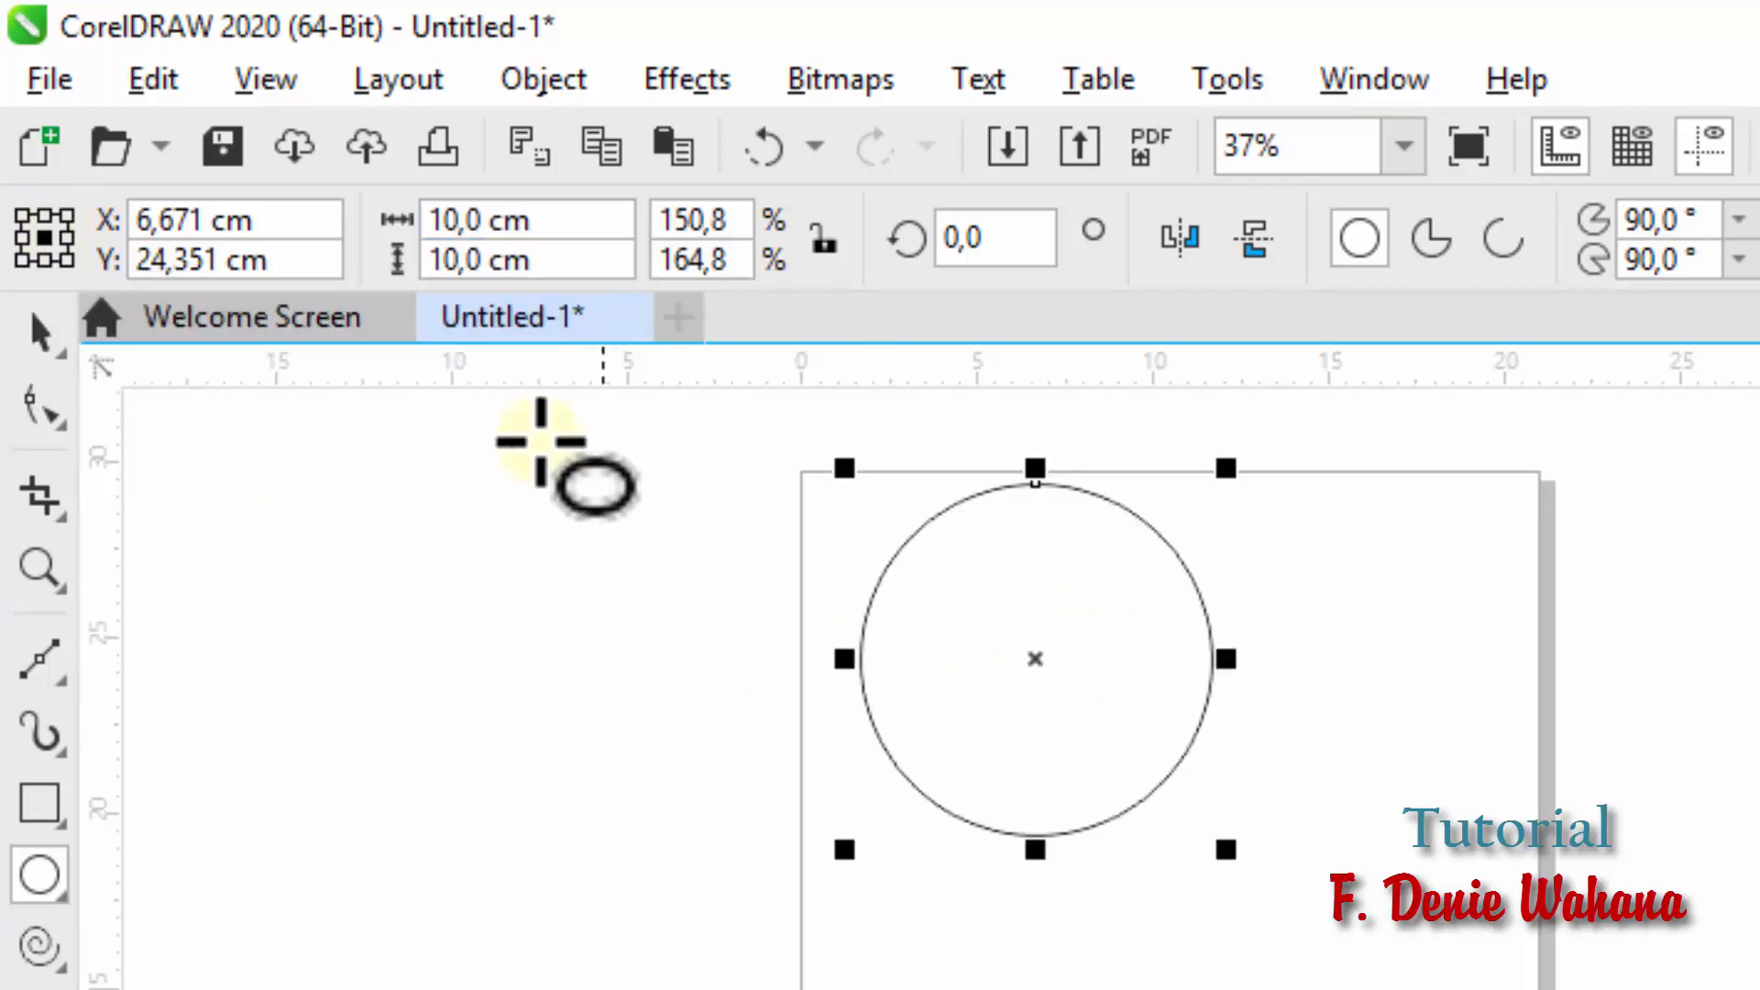
Step: Move the circle down to about X 6.2, Y 21.2 cm and set its outline width to 8.0 pt
left_click(41, 332)
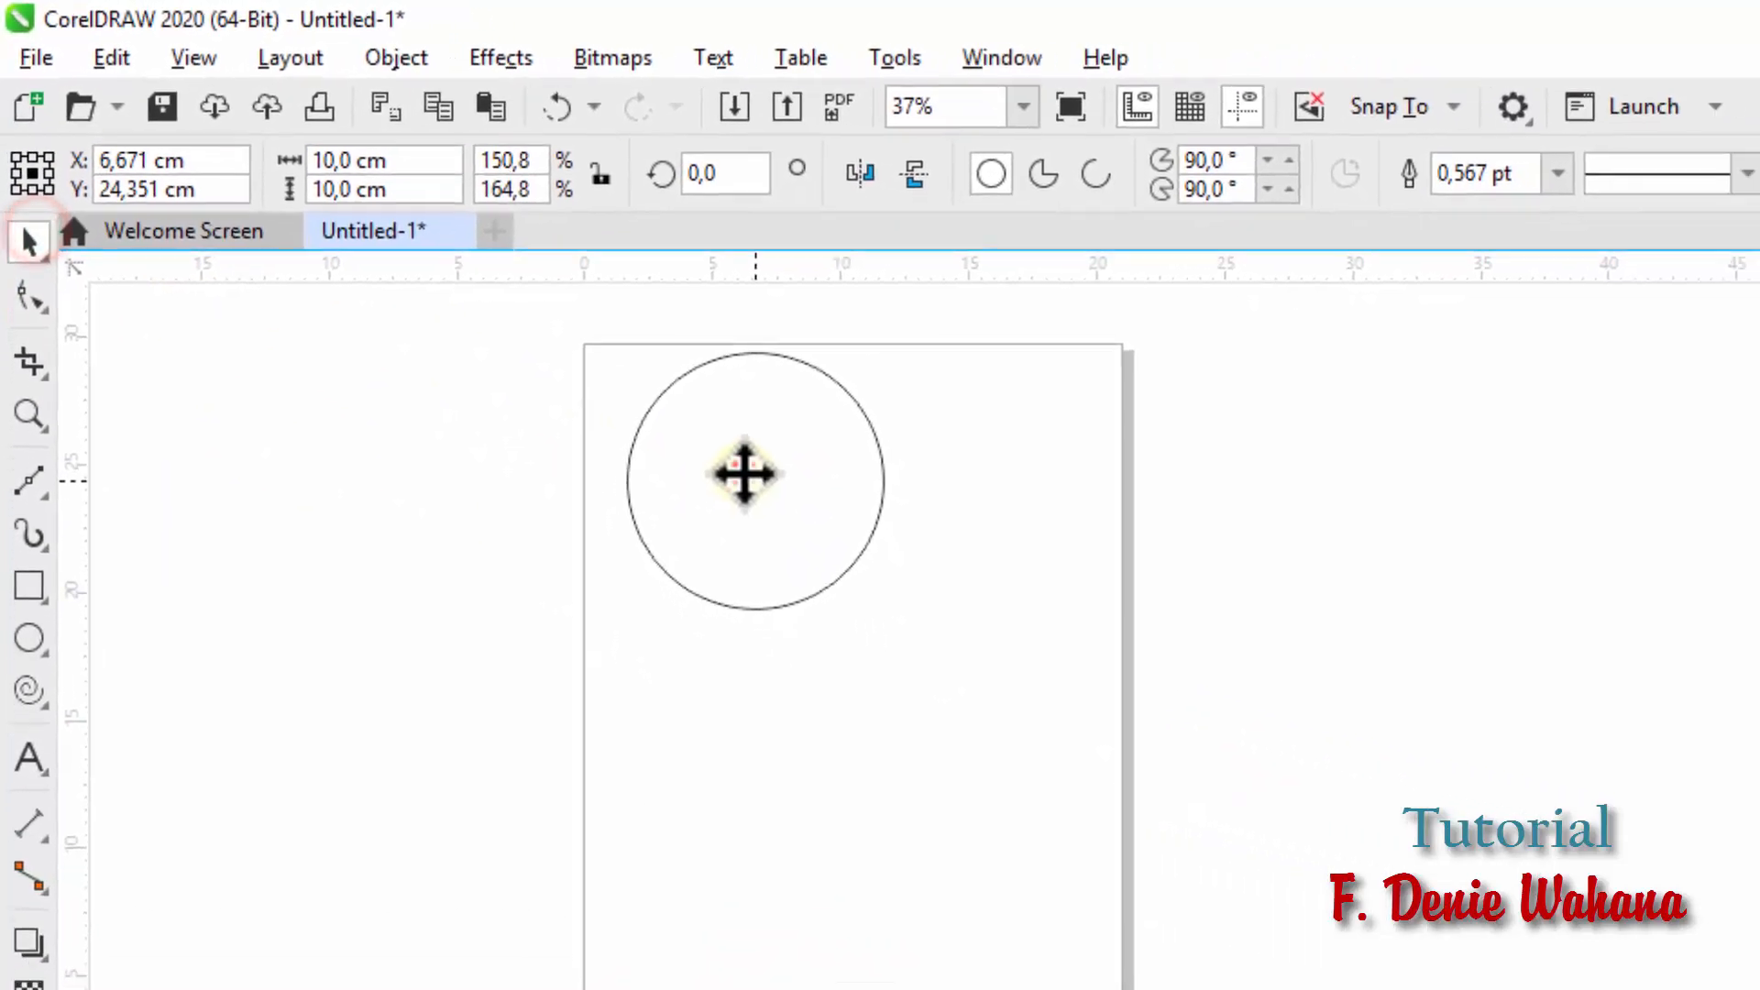
left_click_drag(744, 473, 759, 551)
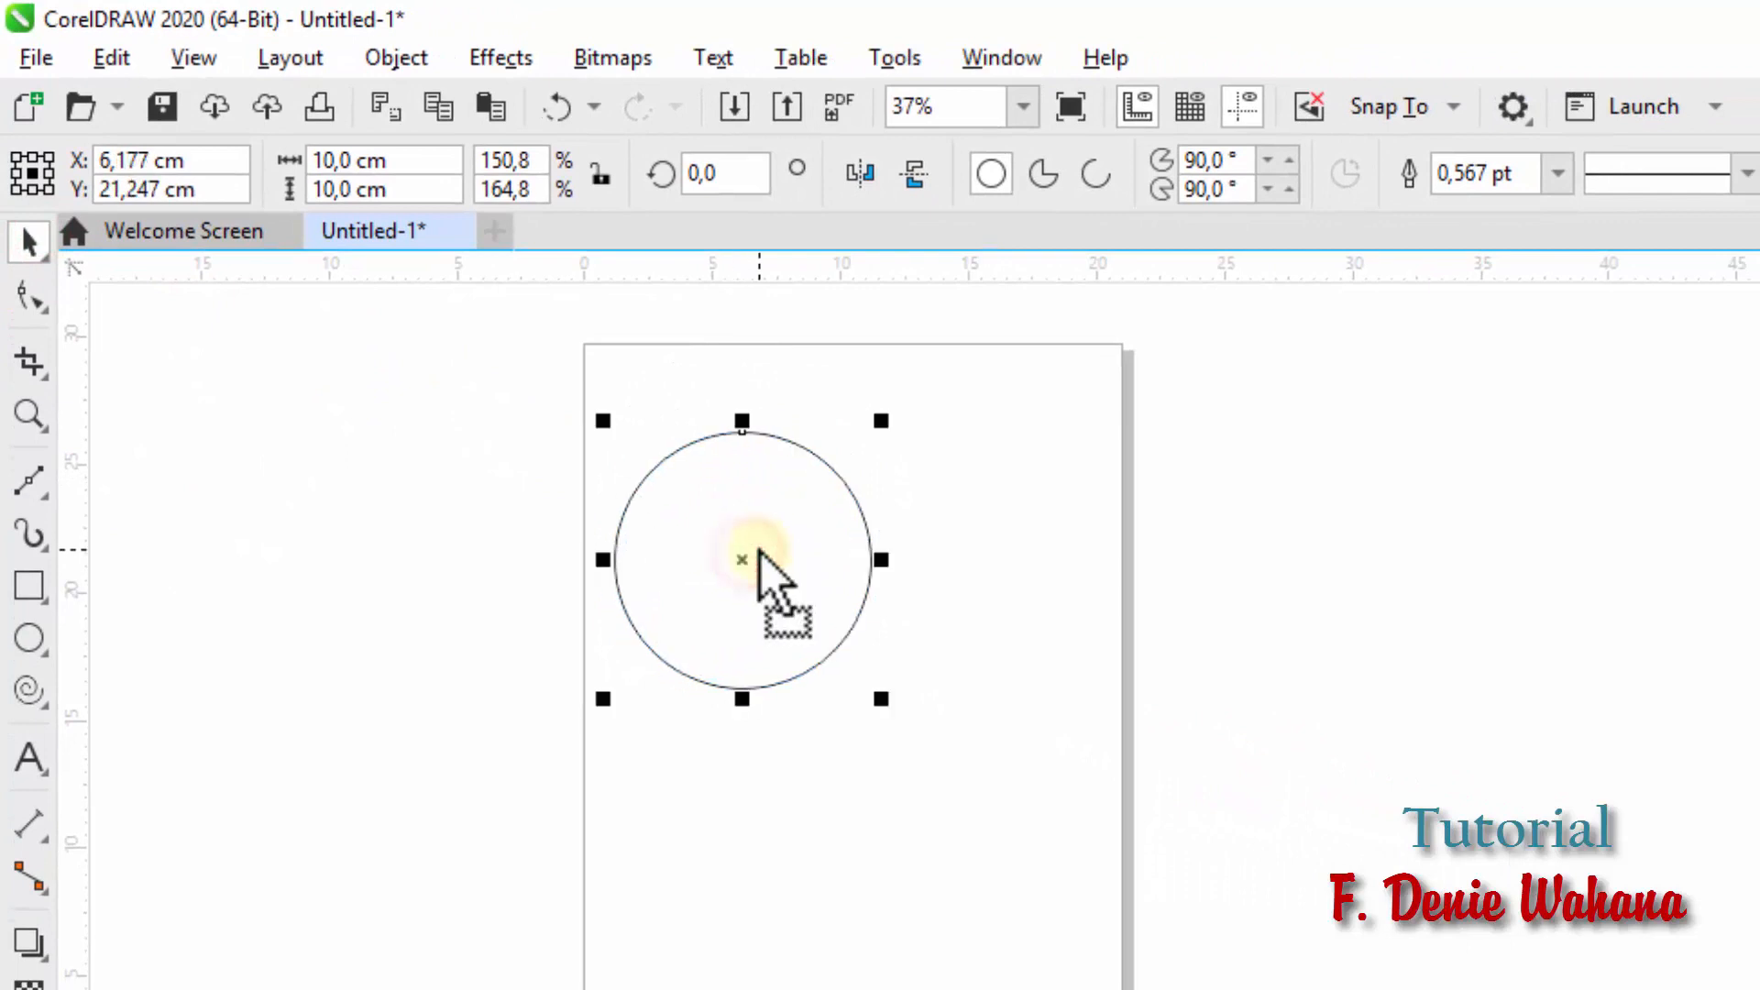
scroll(760, 550, "up", 2)
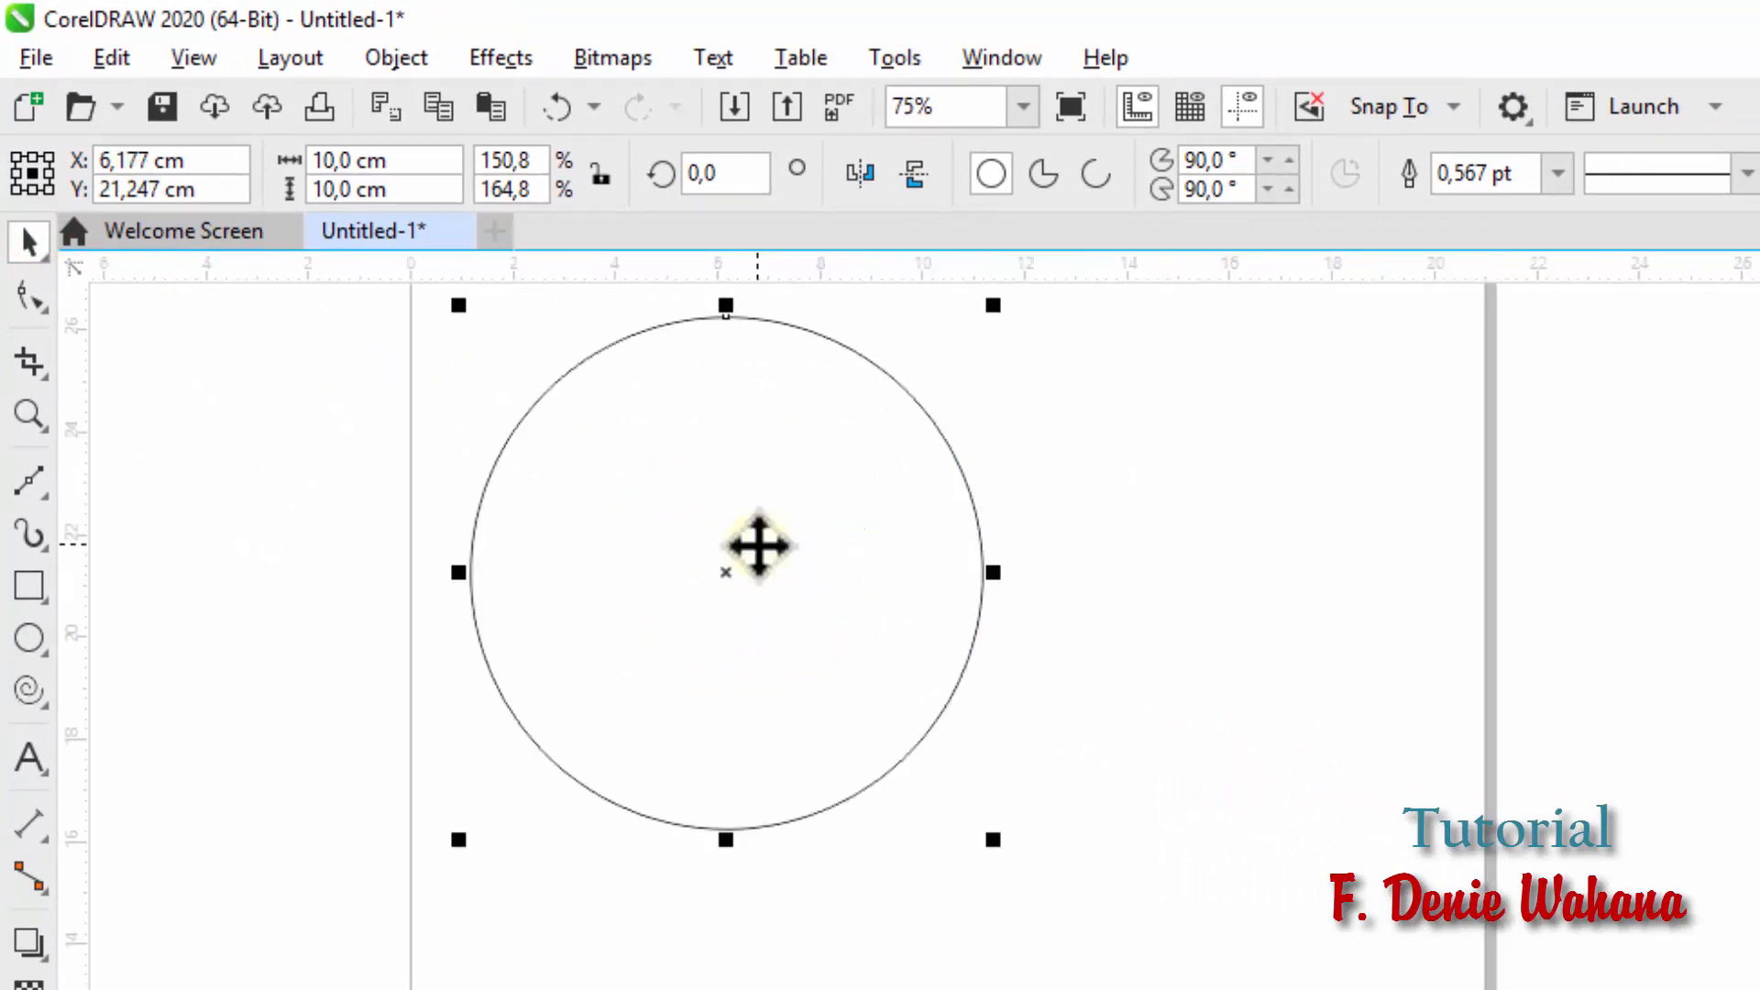
scroll(759, 546, "up", 2)
scroll(759, 546, "down", 2)
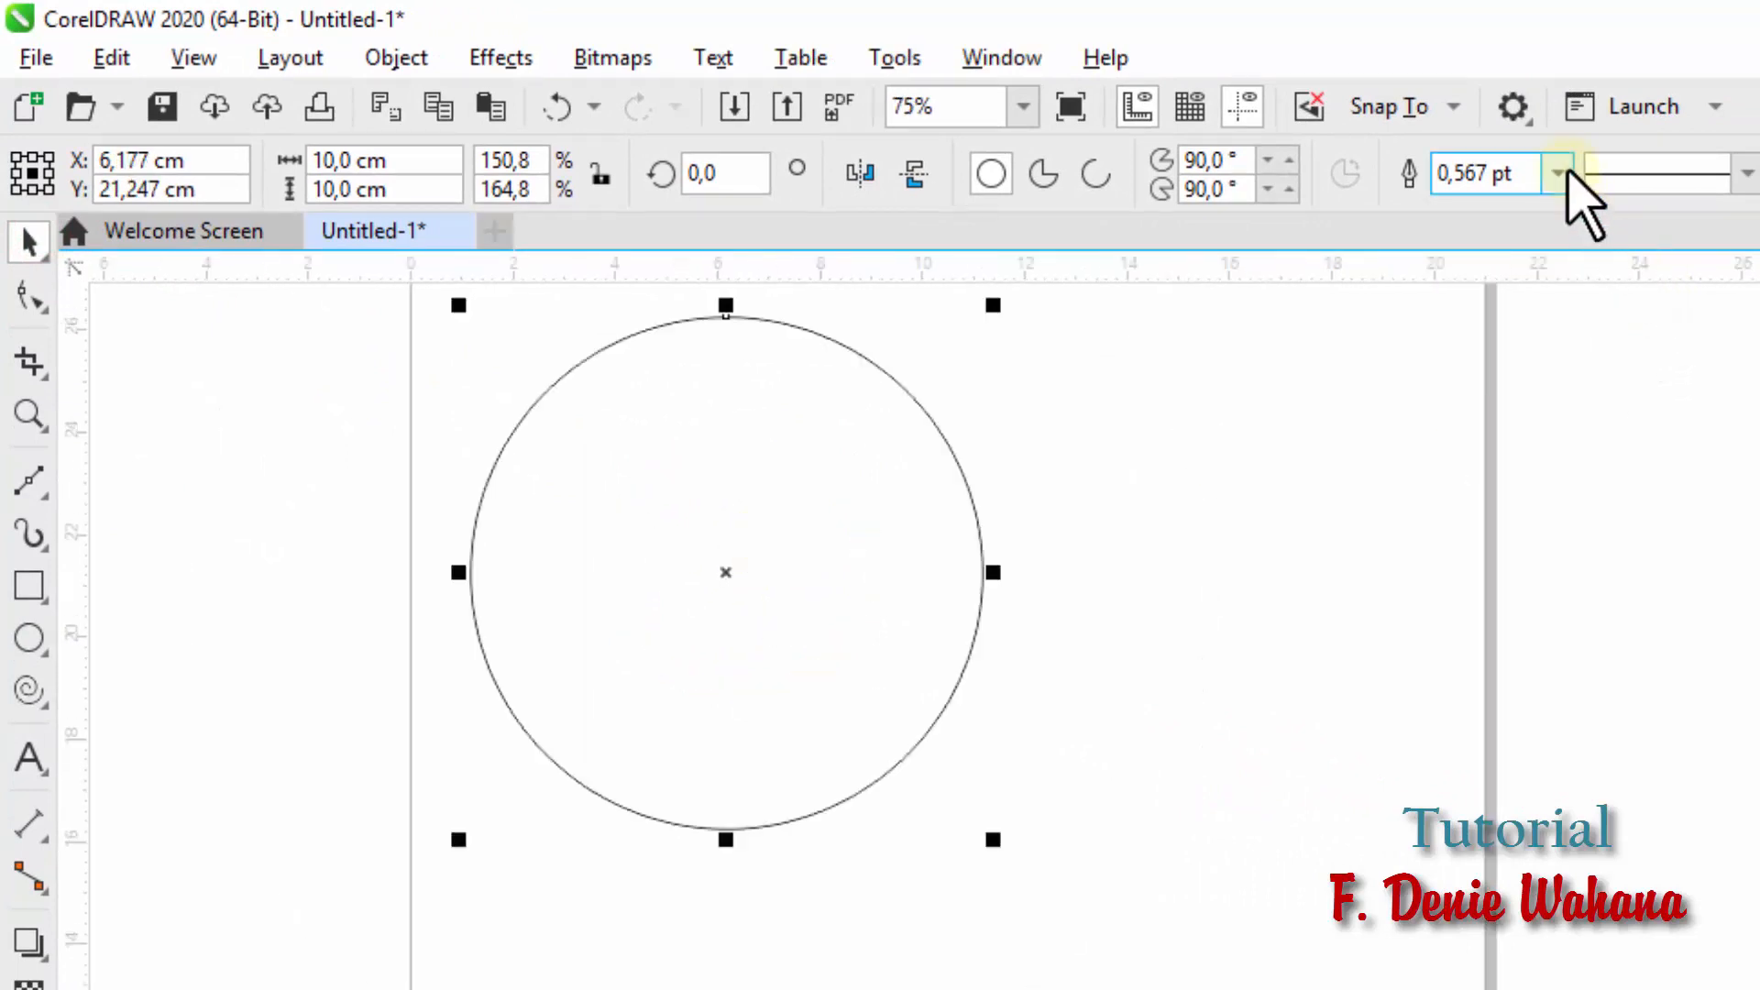
left_click(1559, 173)
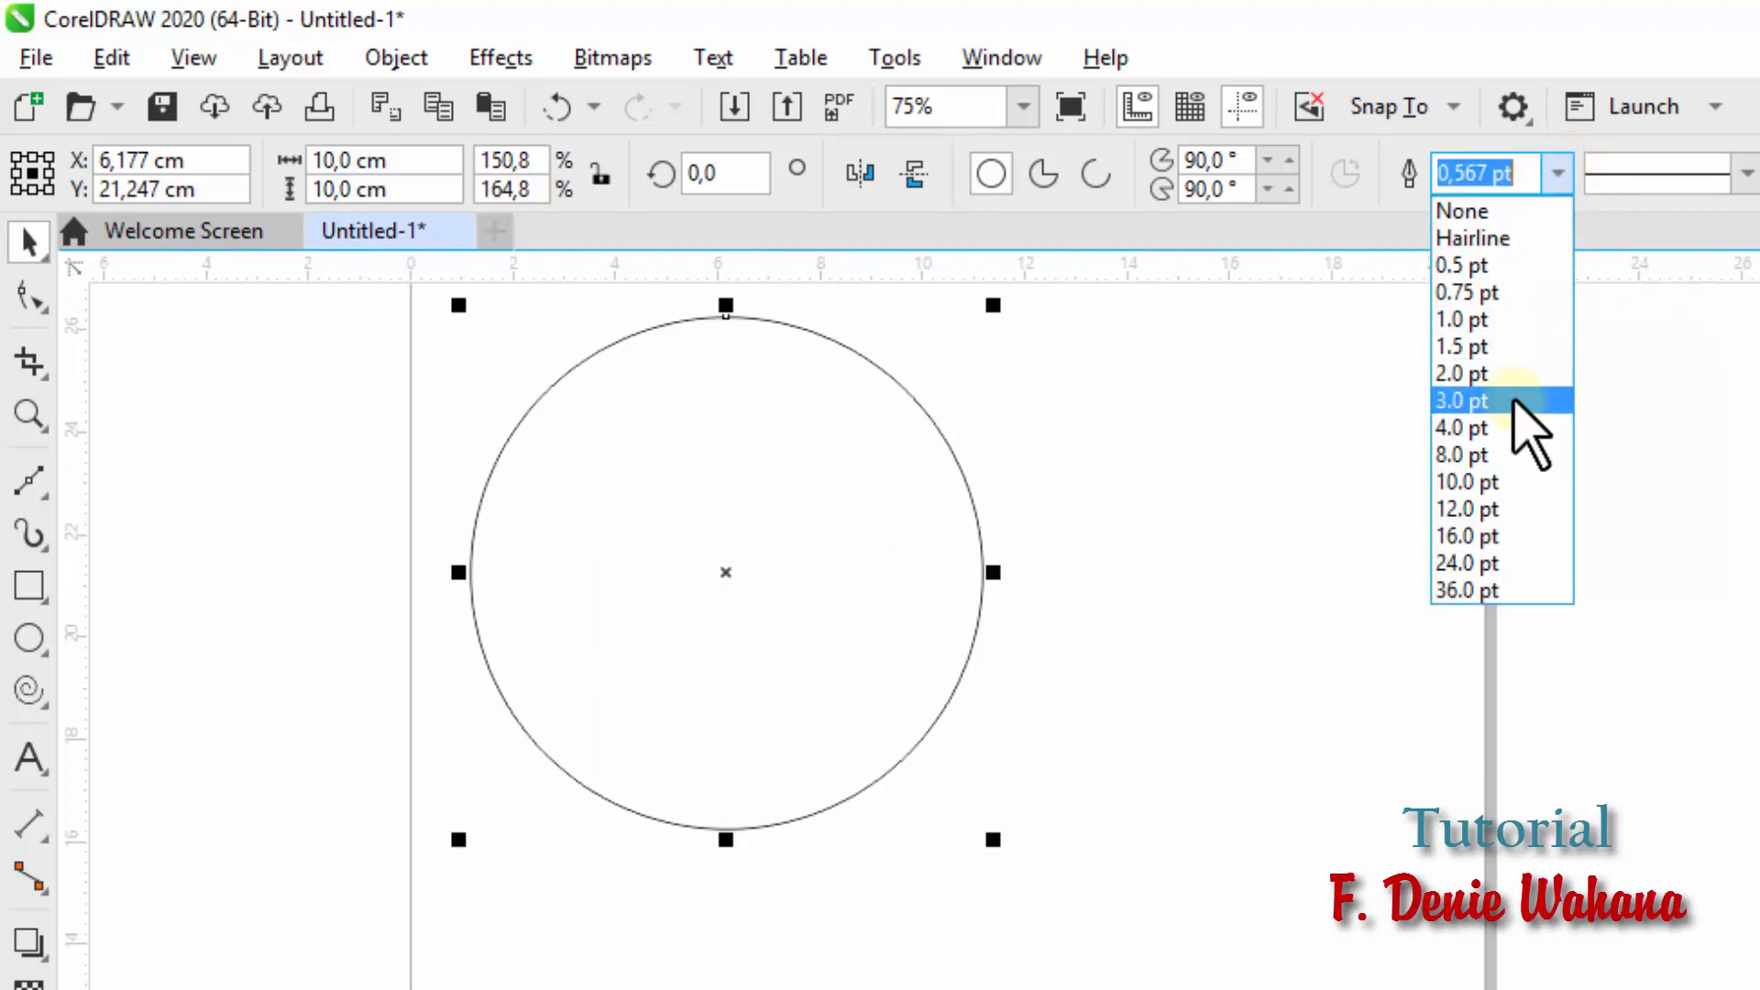
left_click(1510, 454)
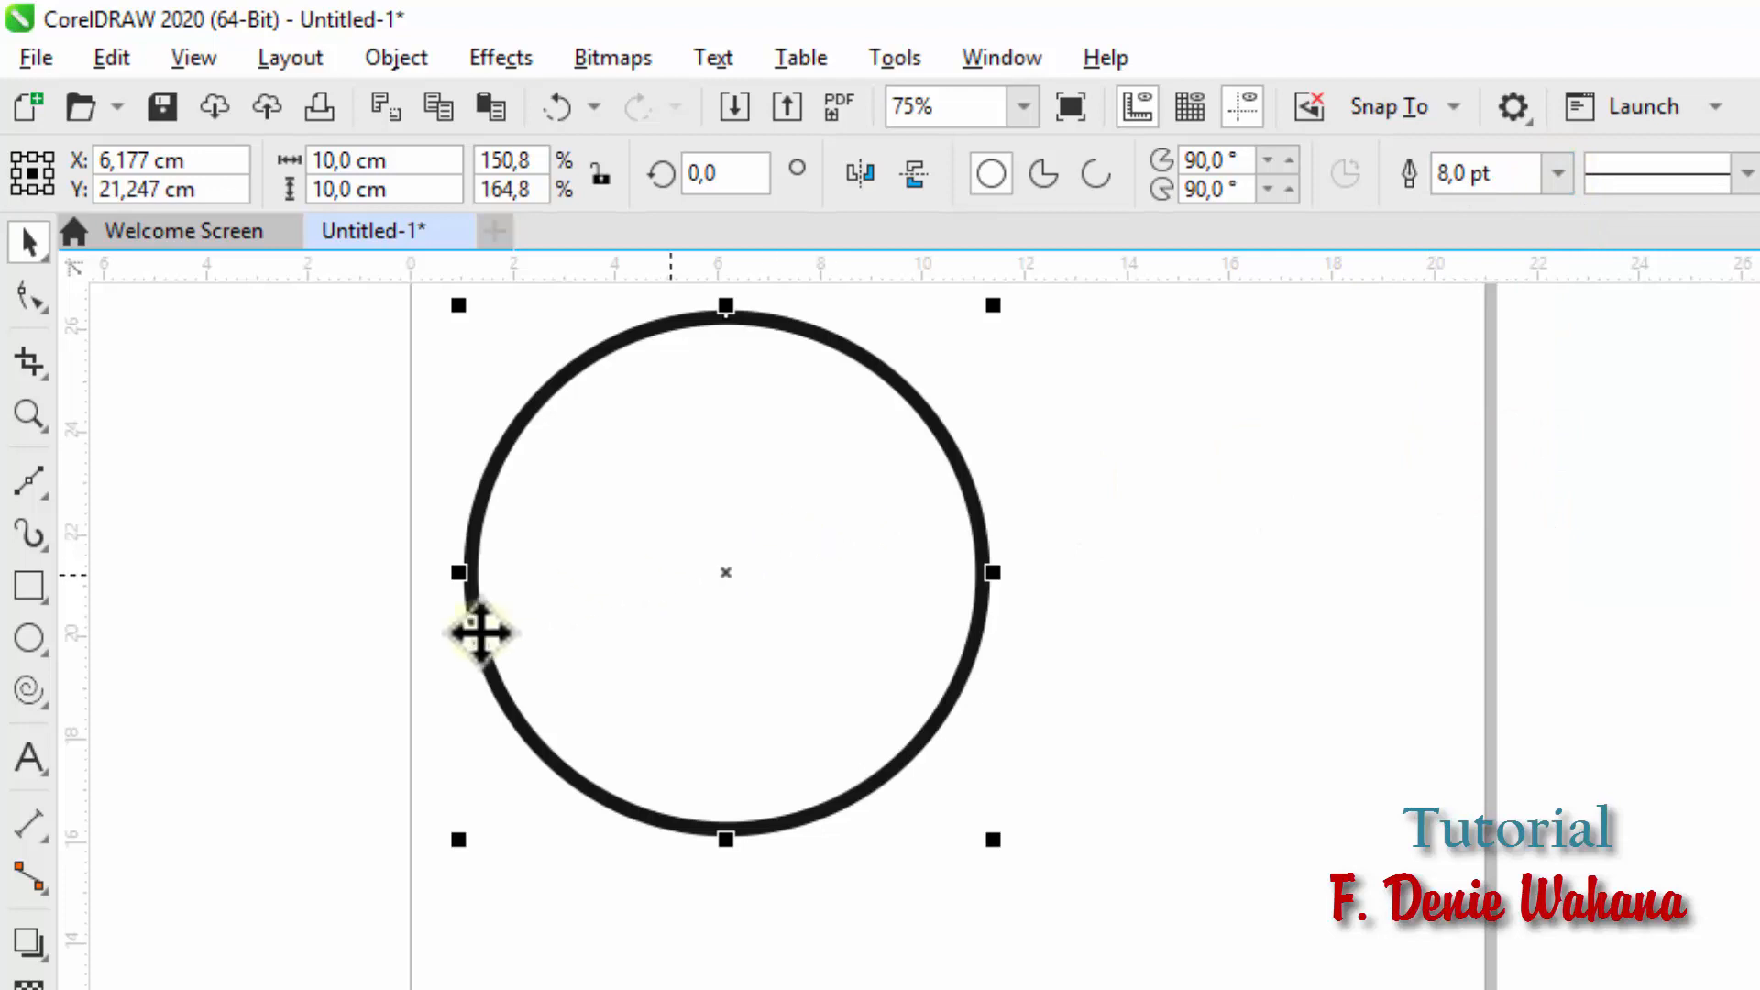
Step: Add the letter R as 24 pt text inside the circle, enlarge it to about 4.5 by 5.2 cm and position it near the centre
left_click(34, 764)
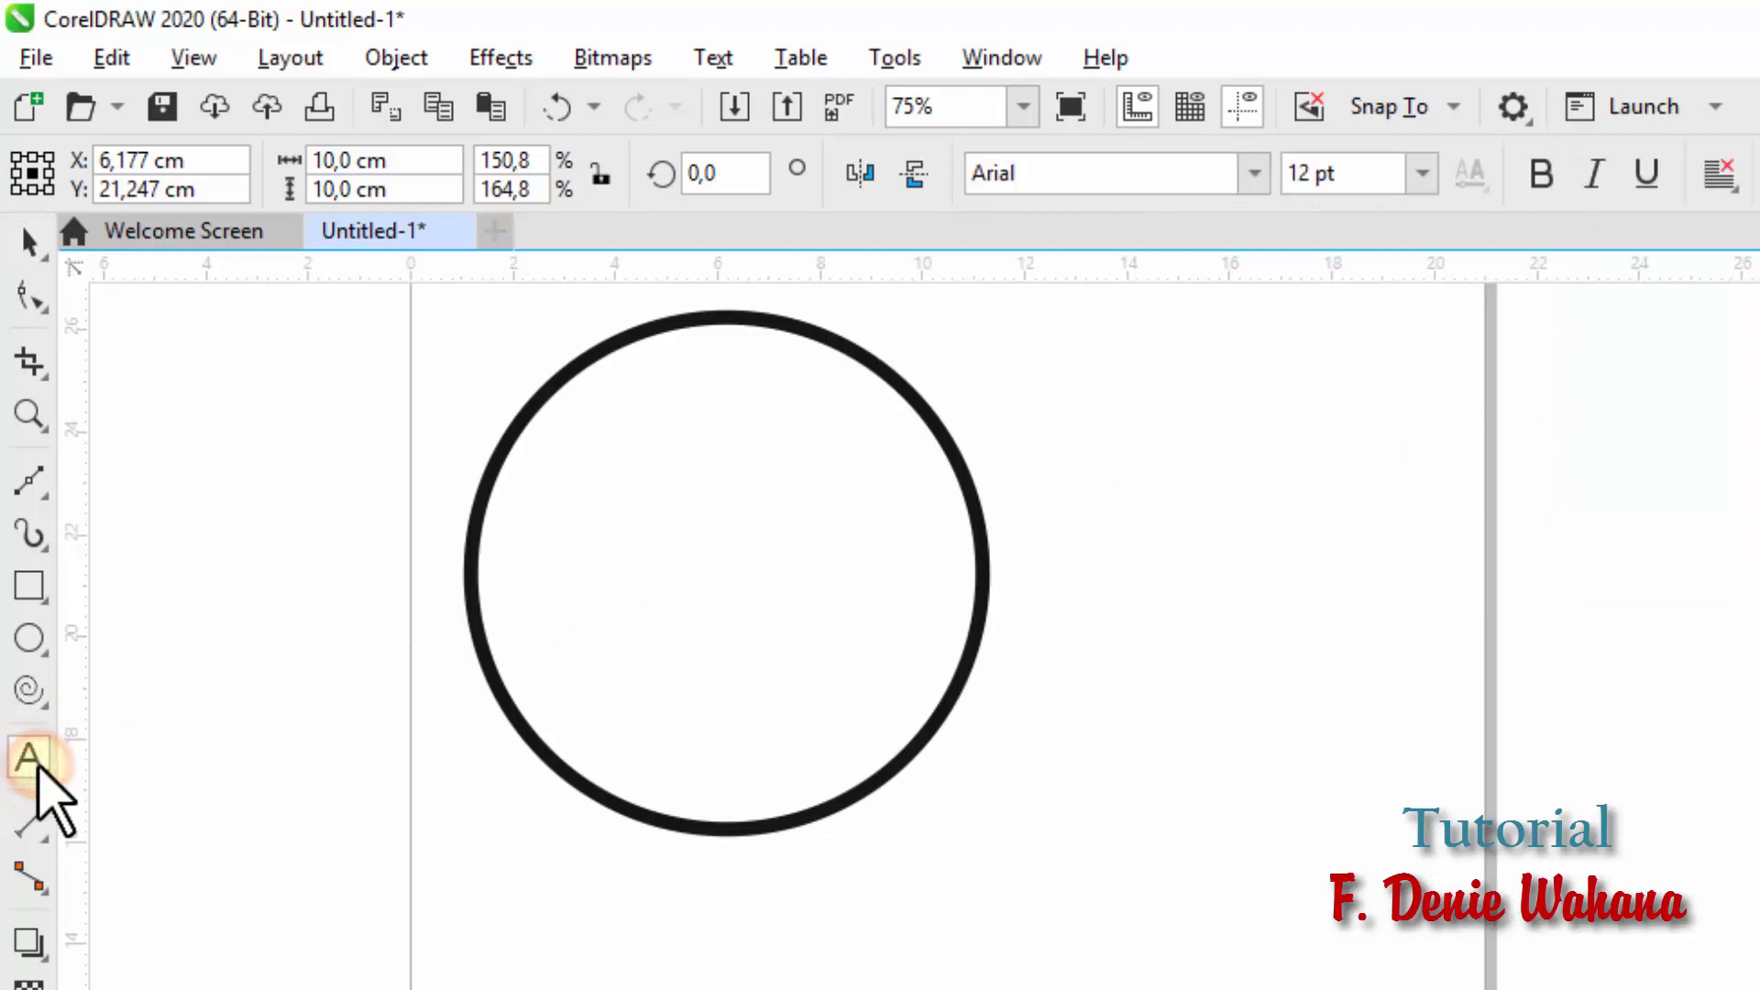
left_click(639, 461)
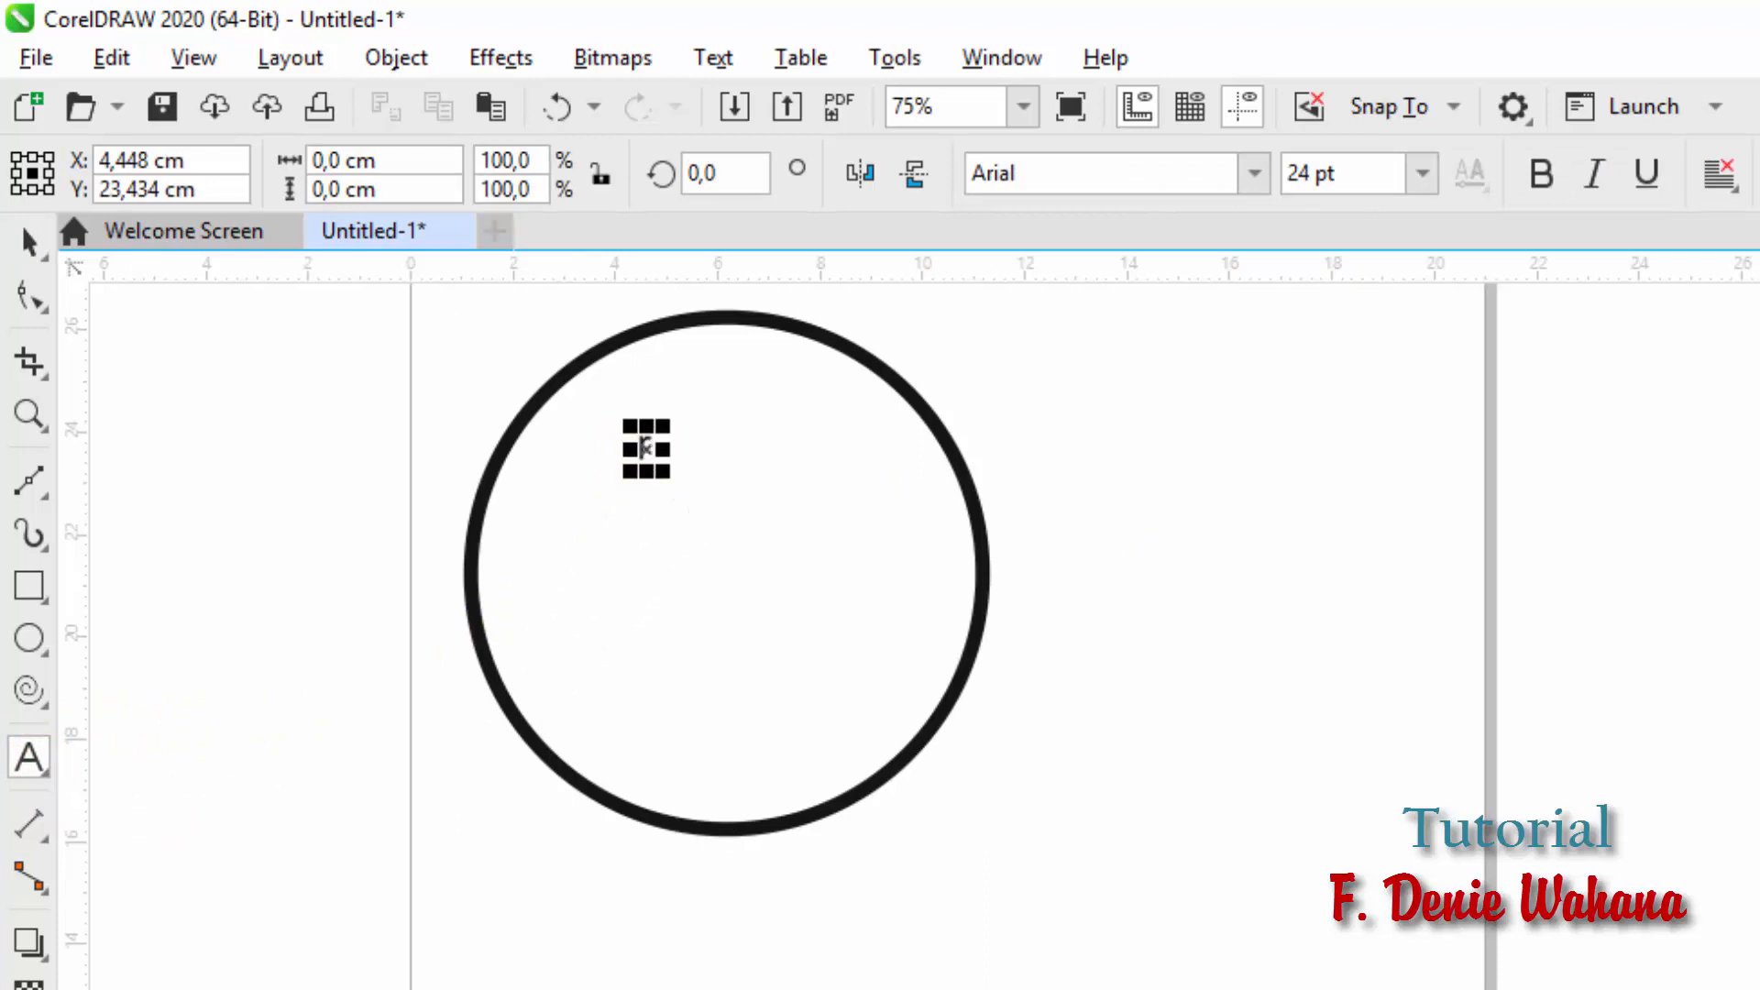
left_click(646, 448)
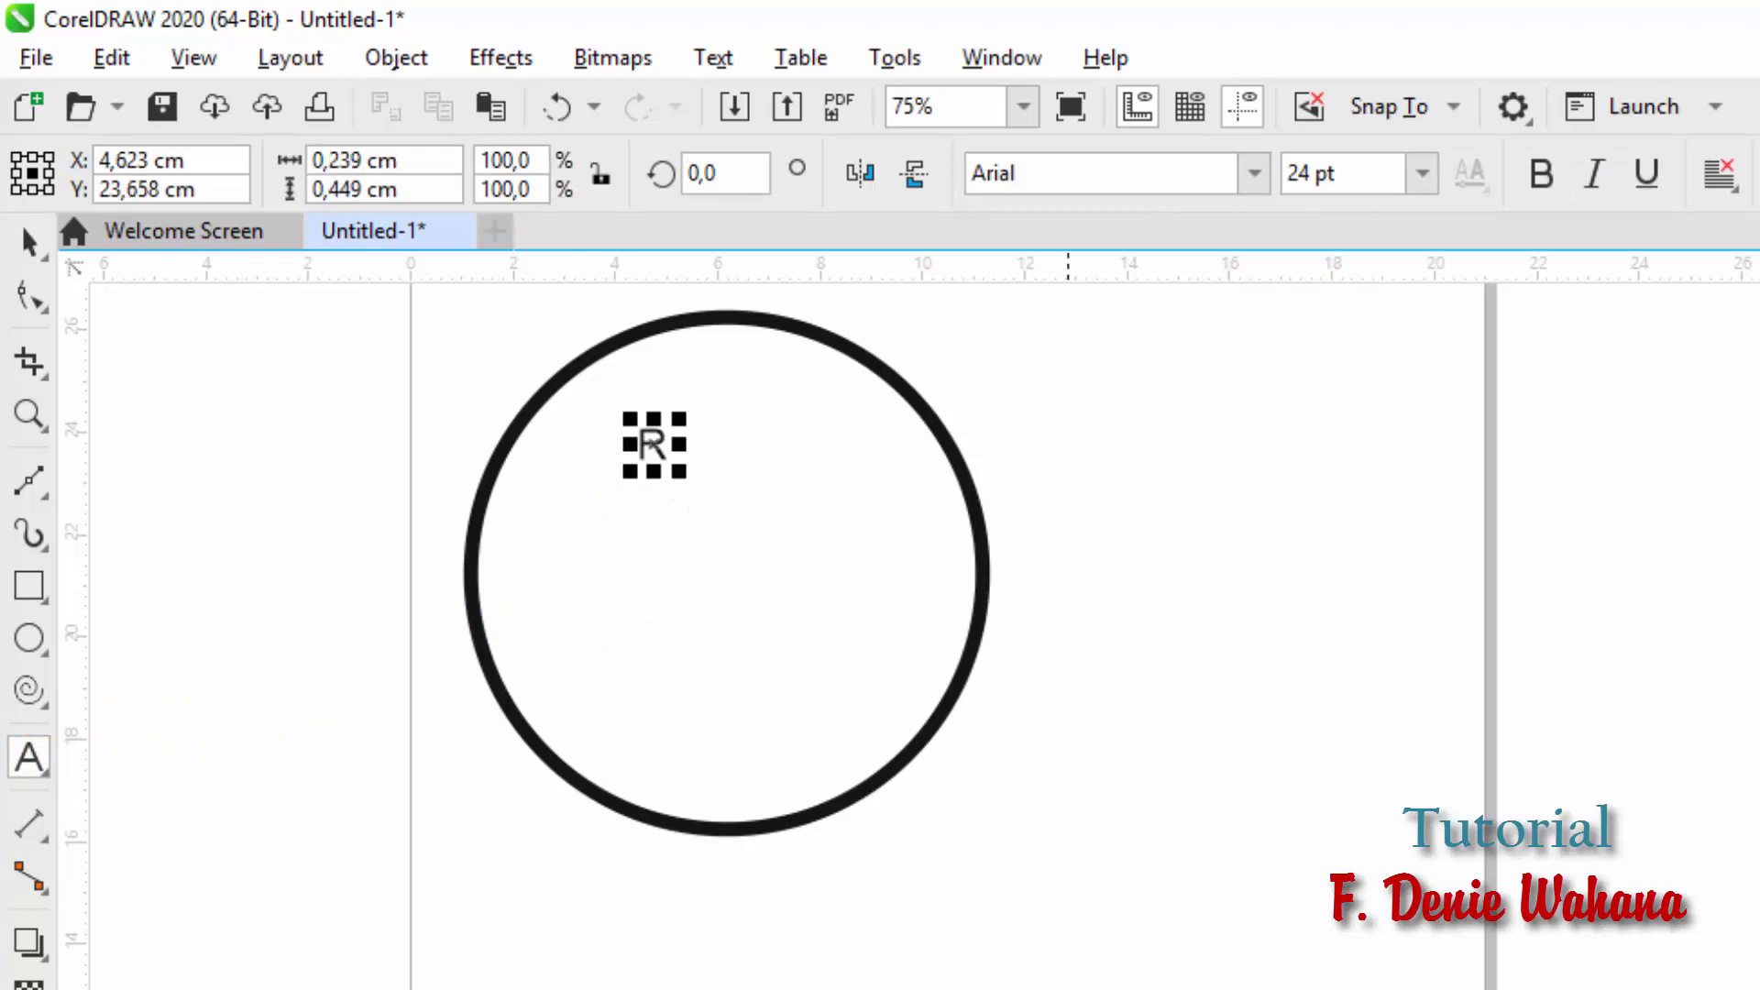
left_click(37, 237)
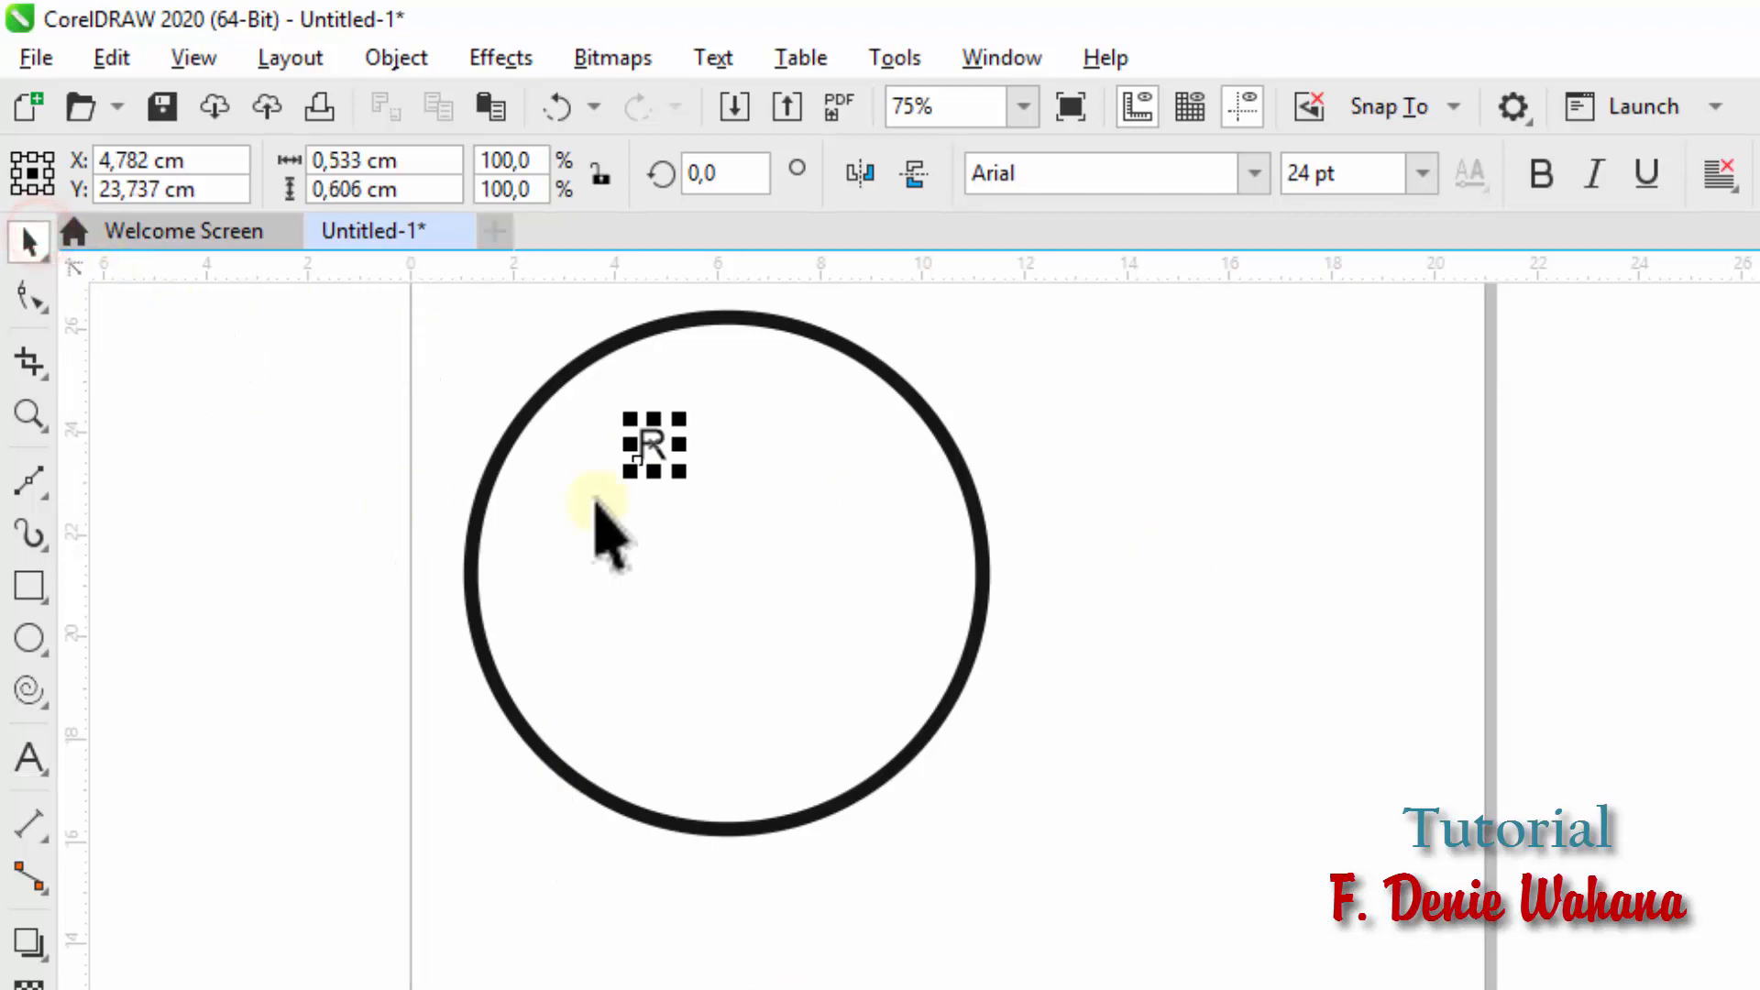
left_click_drag(681, 474, 919, 733)
left_click_drag(782, 587, 767, 577)
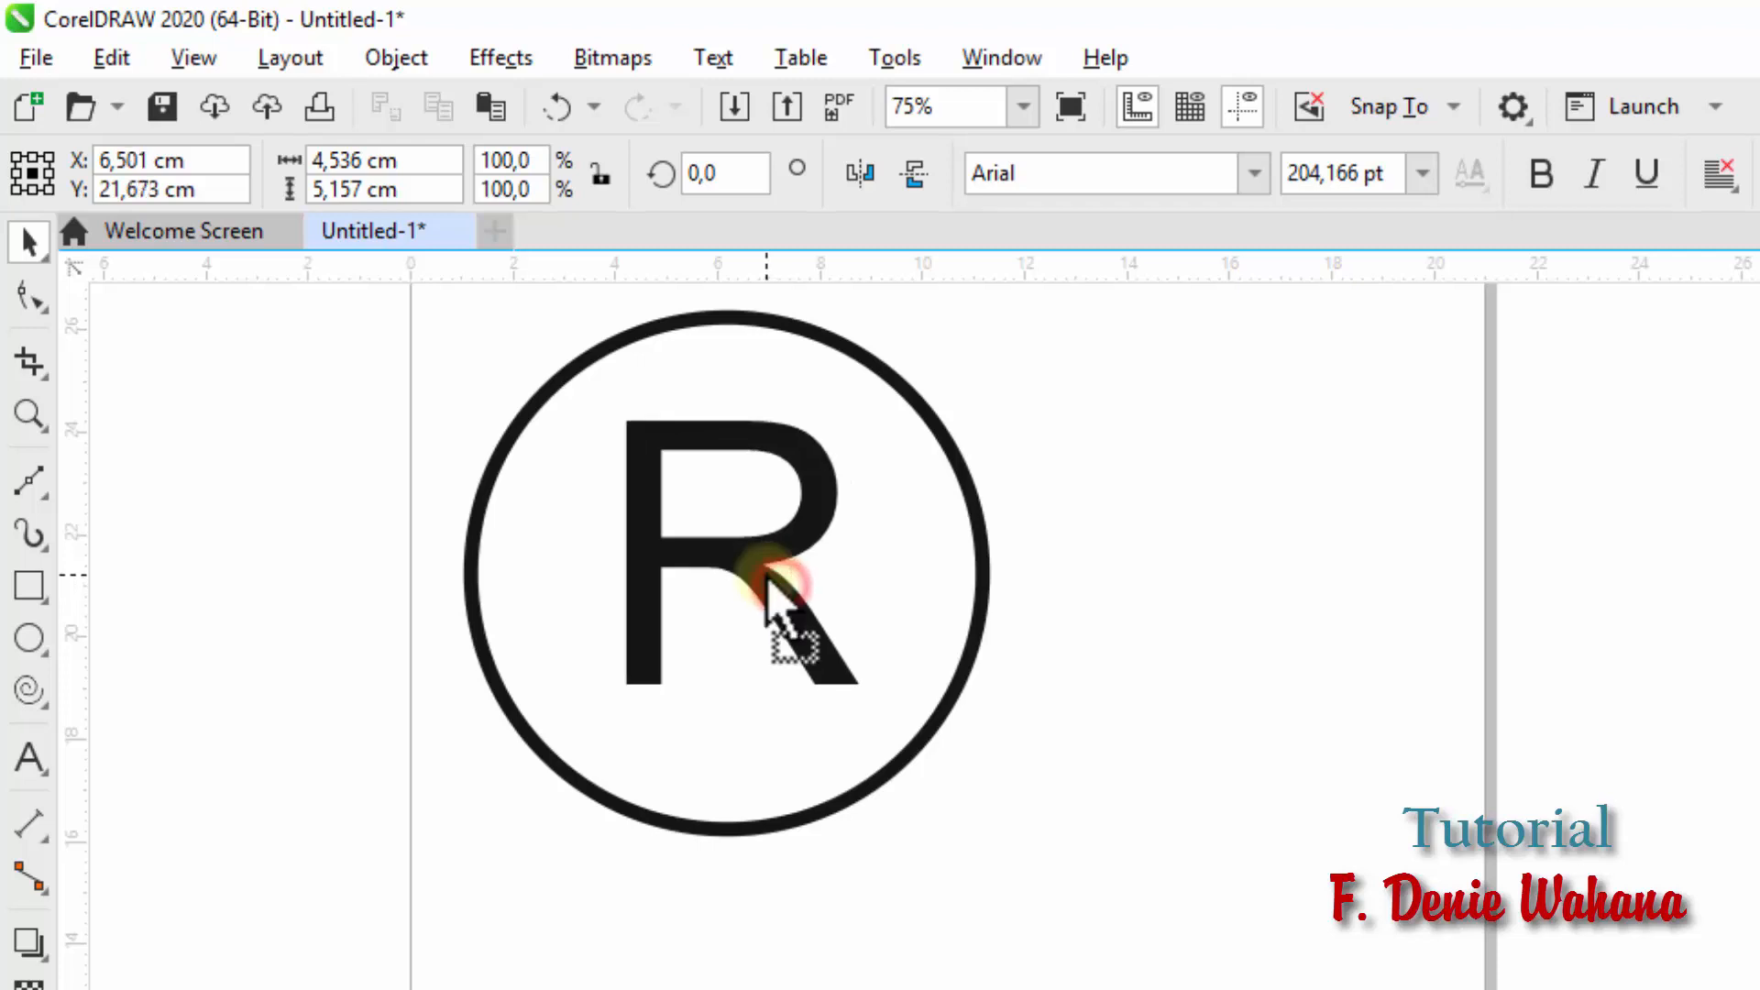
Step: Change the letter R's font to Arwing
left_click(1253, 174)
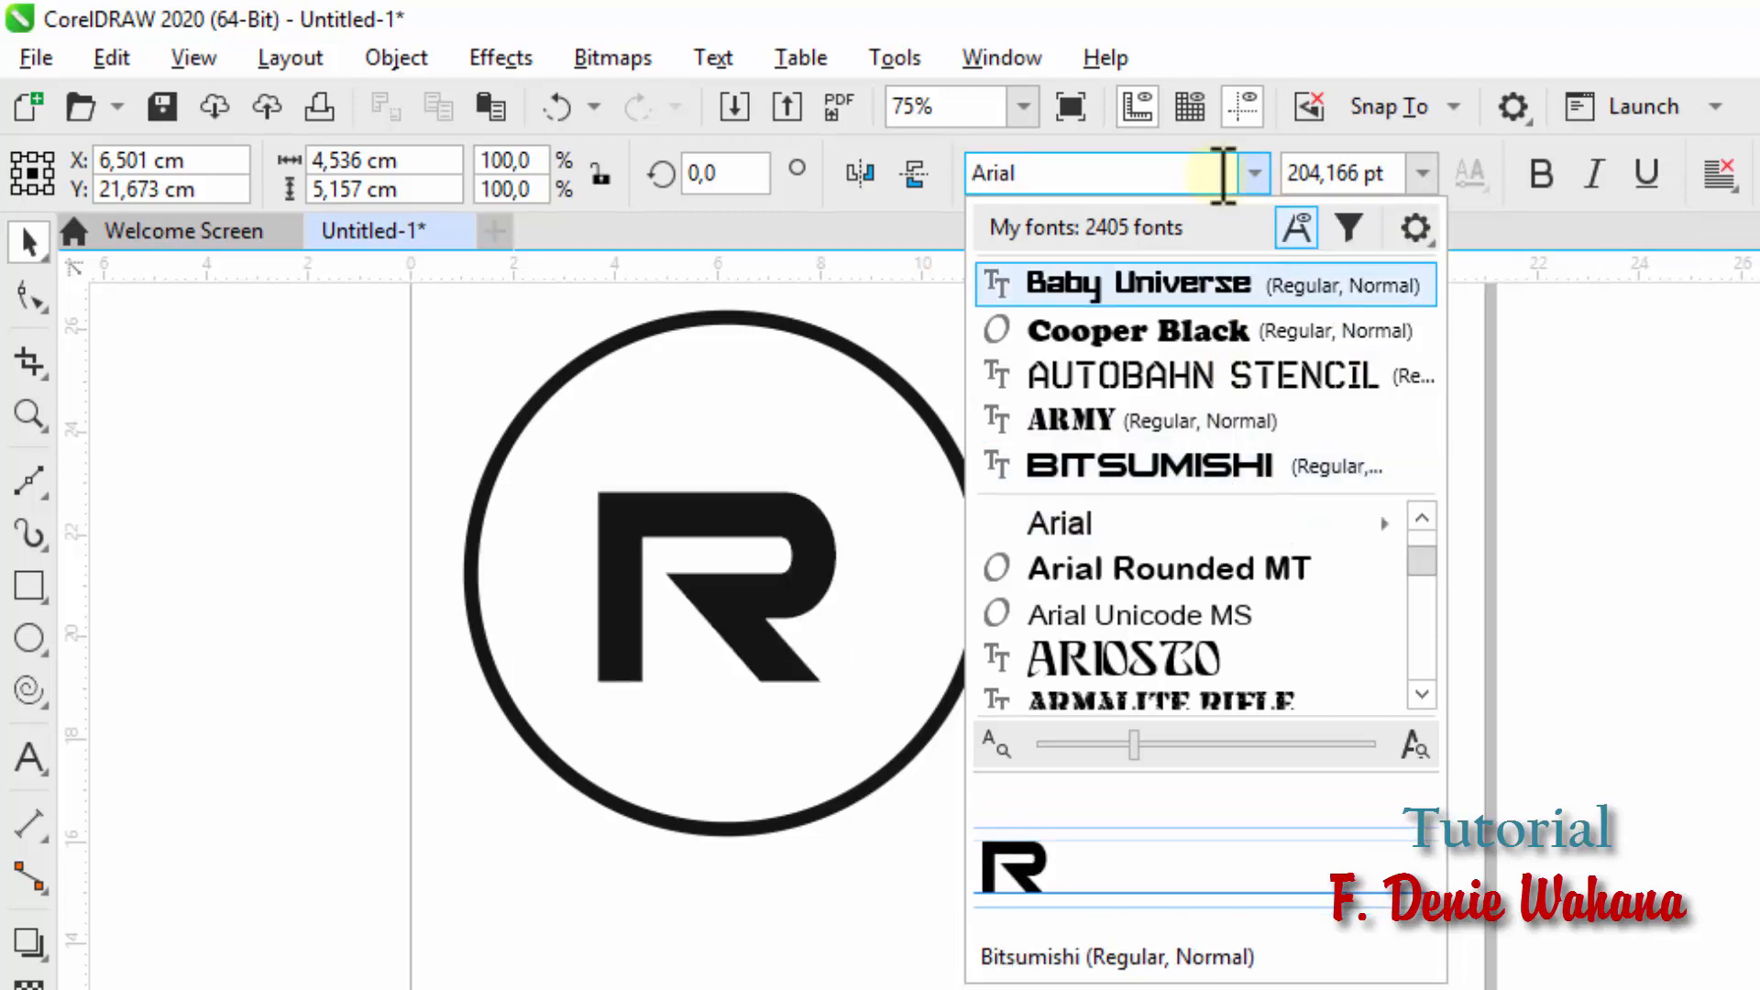
left_click(1126, 174)
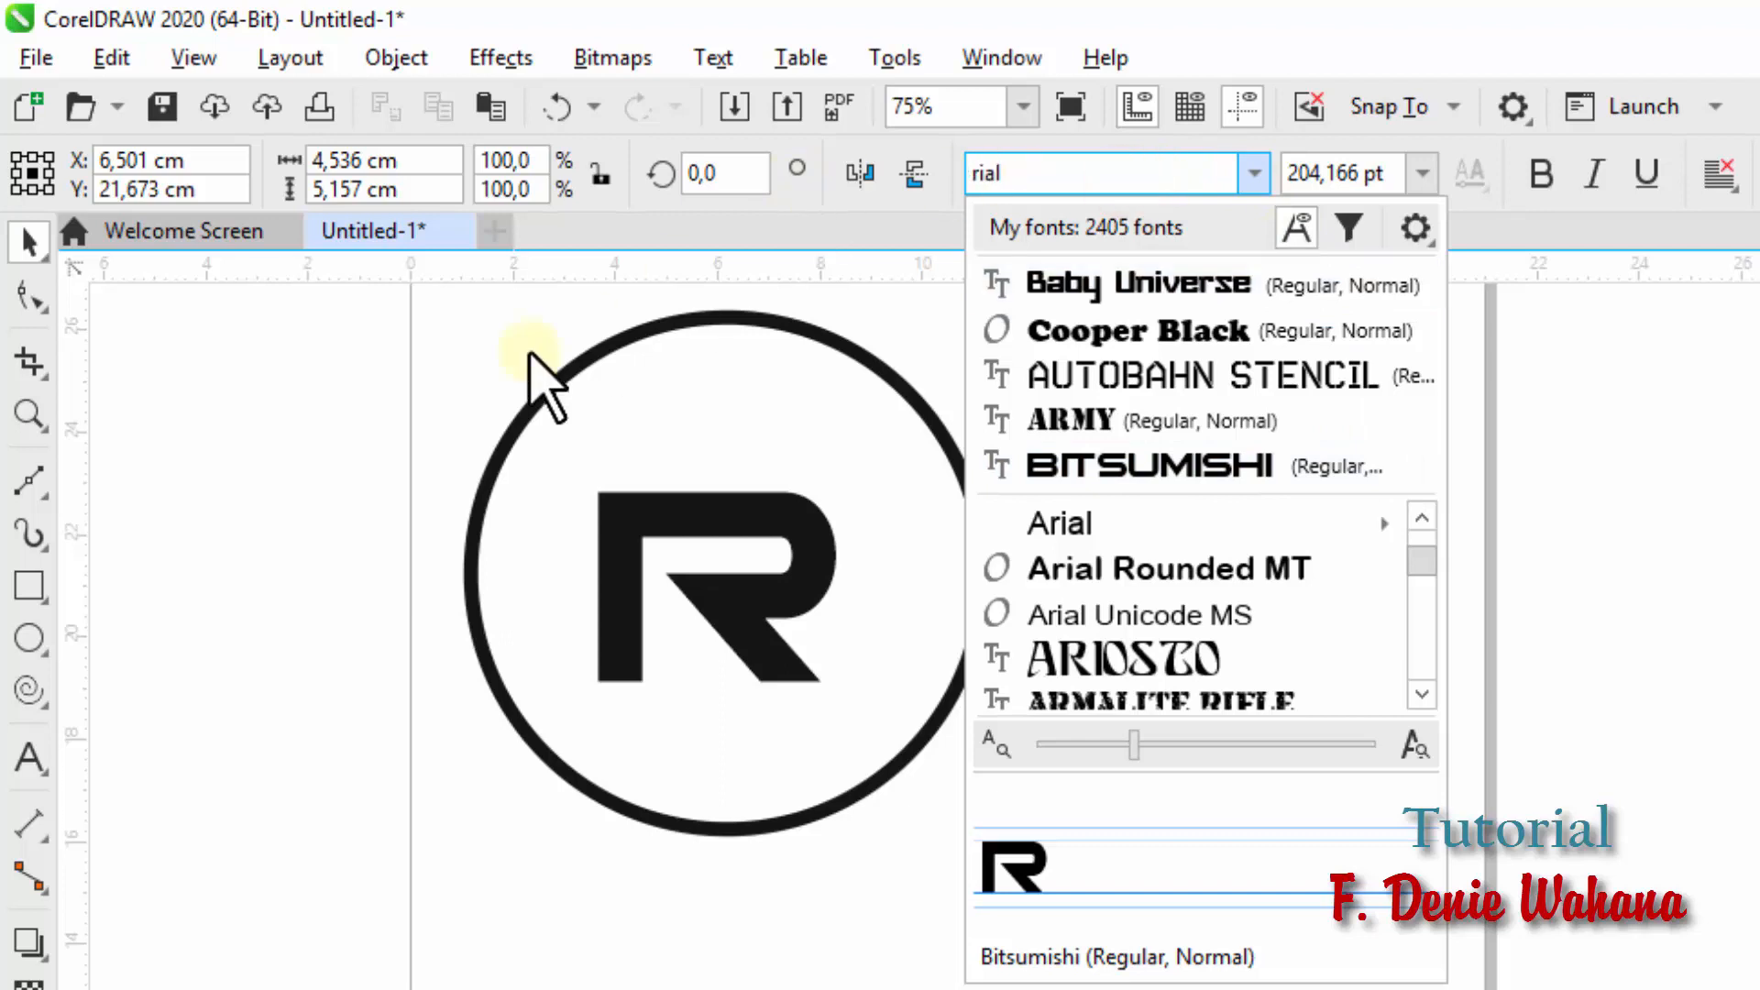
key("BackSpace")
key("BackSpace")
key("BackSpace")
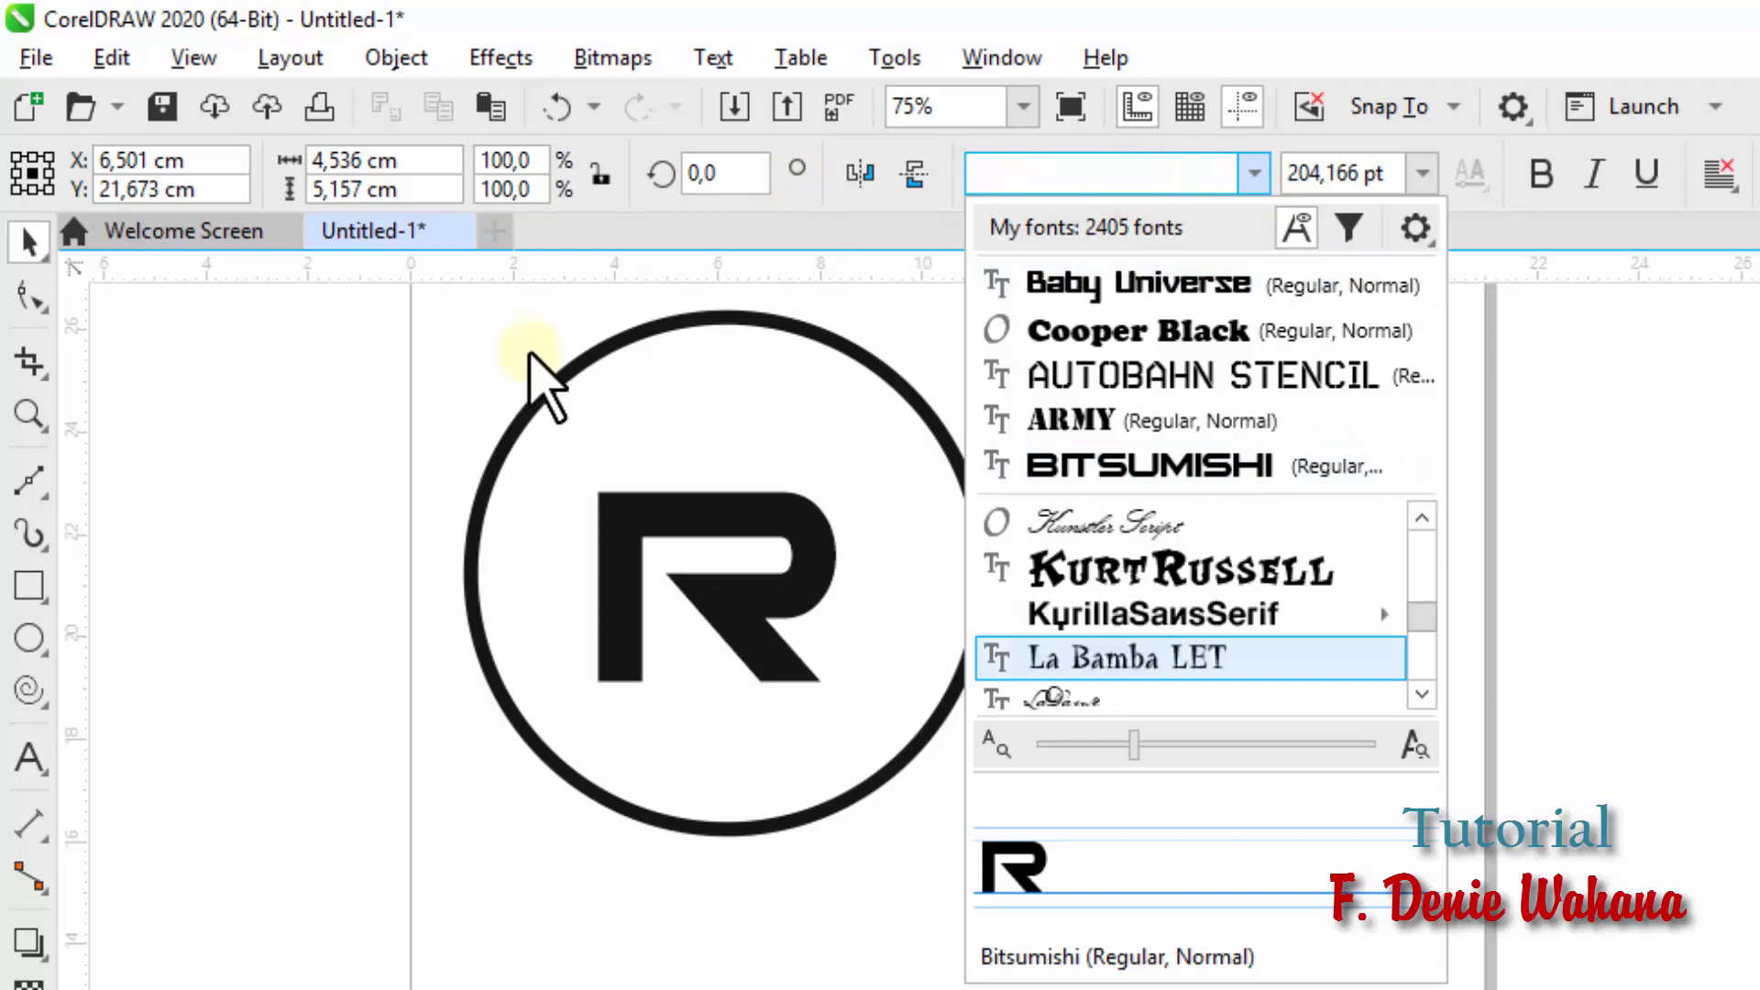
type("ARW")
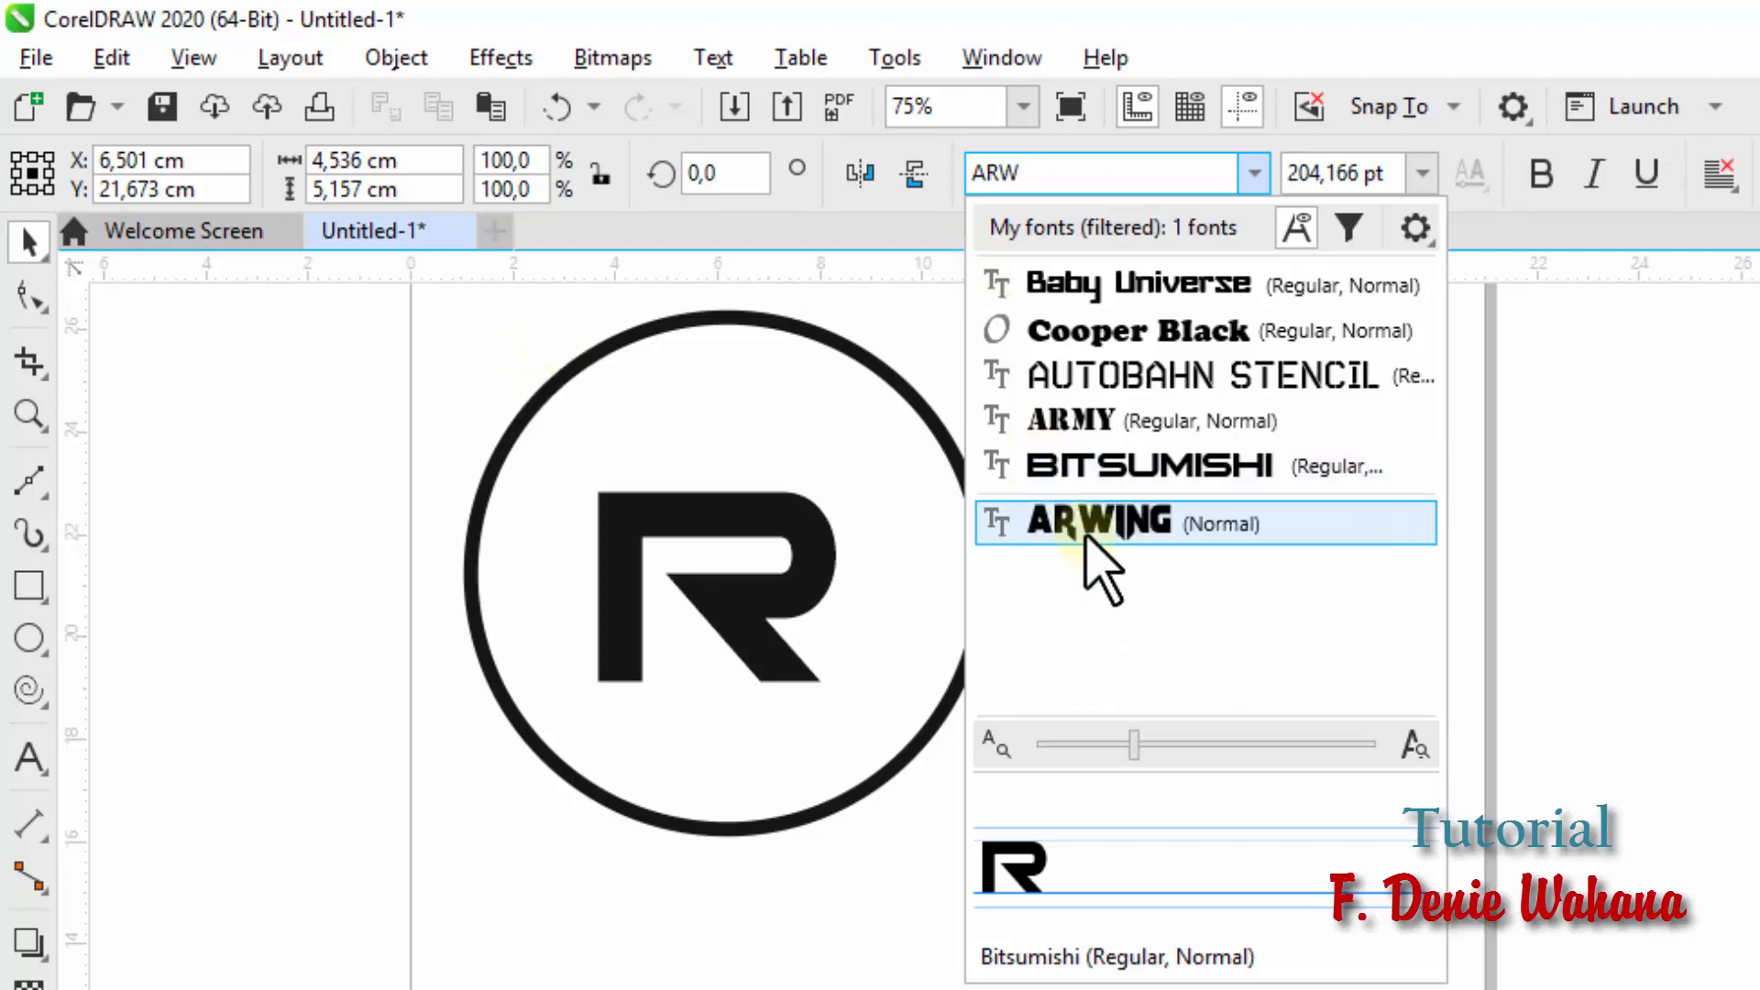
left_click(1094, 522)
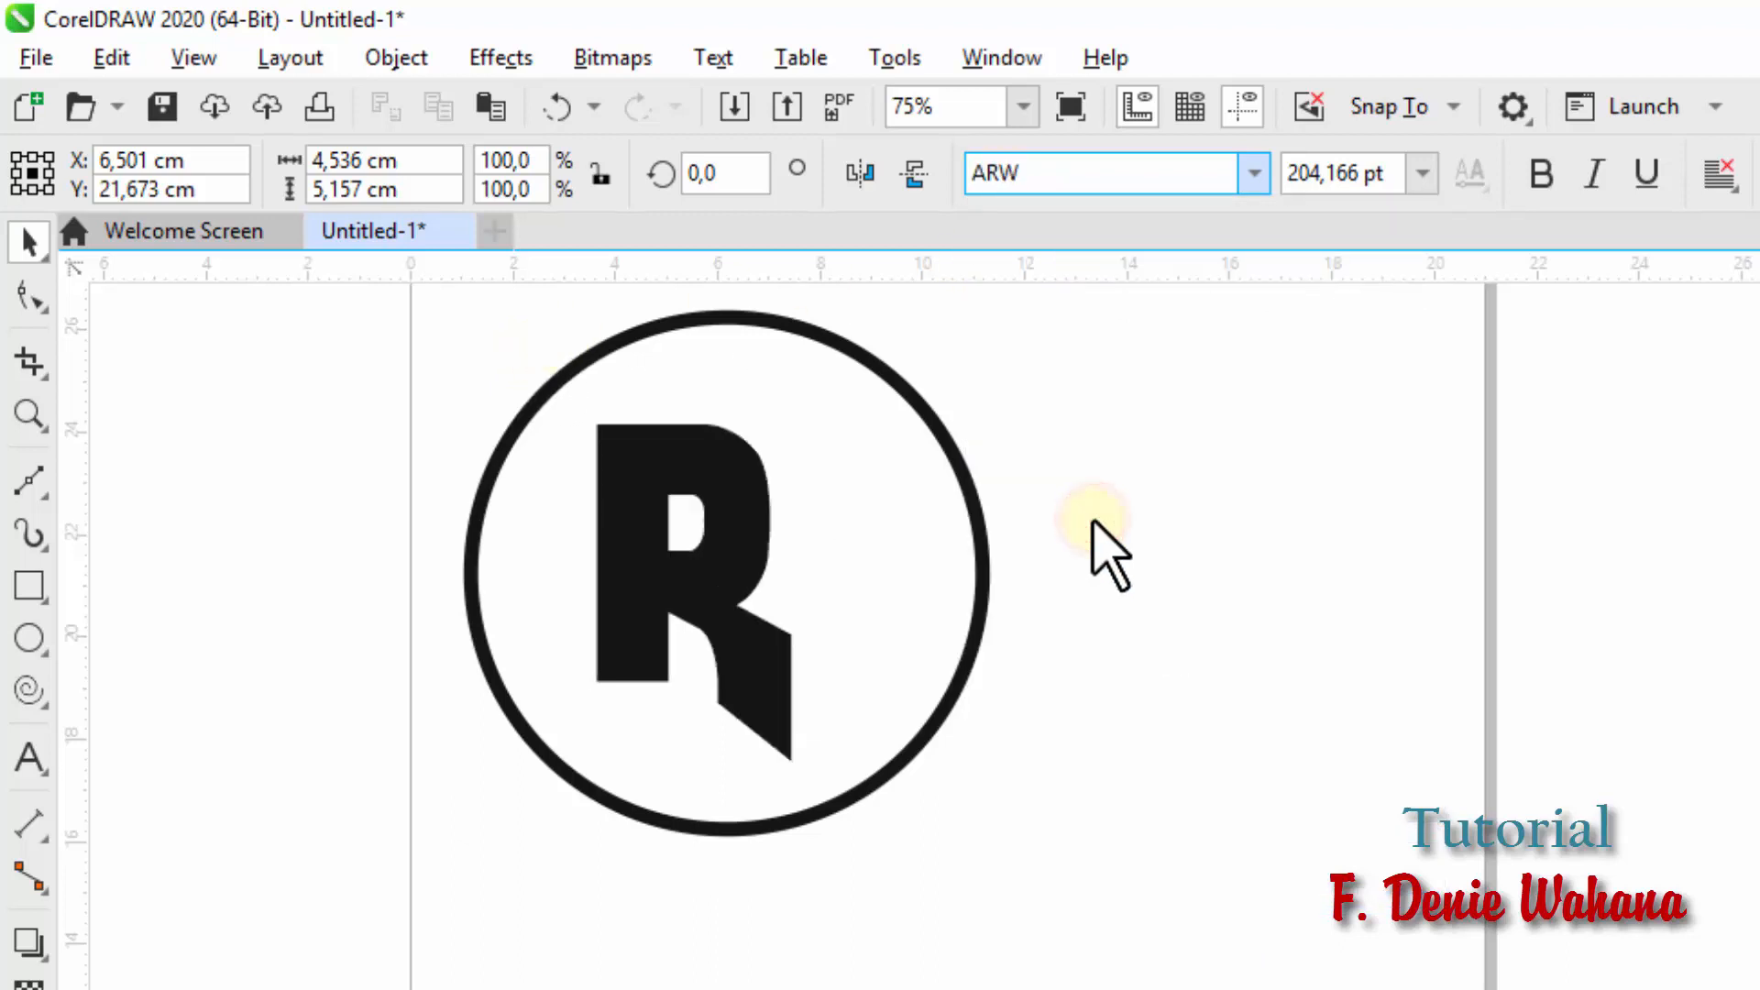
left_click(35, 242)
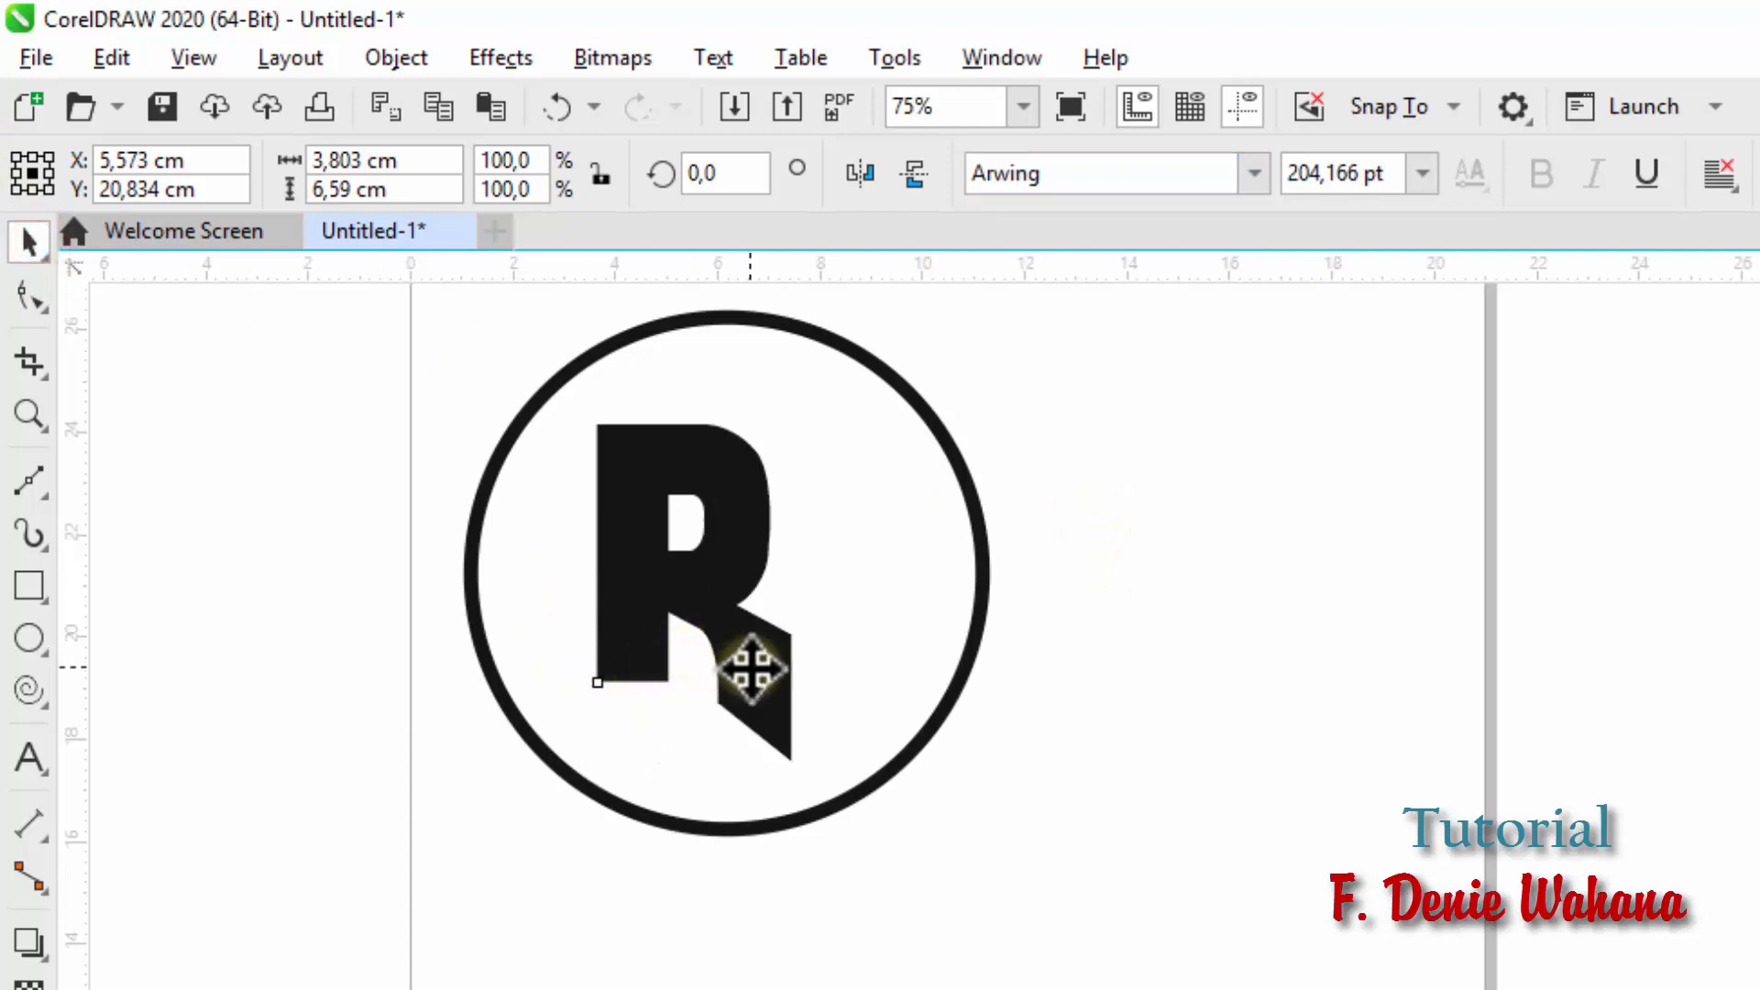
Step: Enlarge the letter R to about 4.6 by 7.9 cm and move it off-centre to about X 5.4, Y 20.4 cm
left_click_drag(747, 695, 882, 806)
left_click(830, 736)
left_click(820, 678)
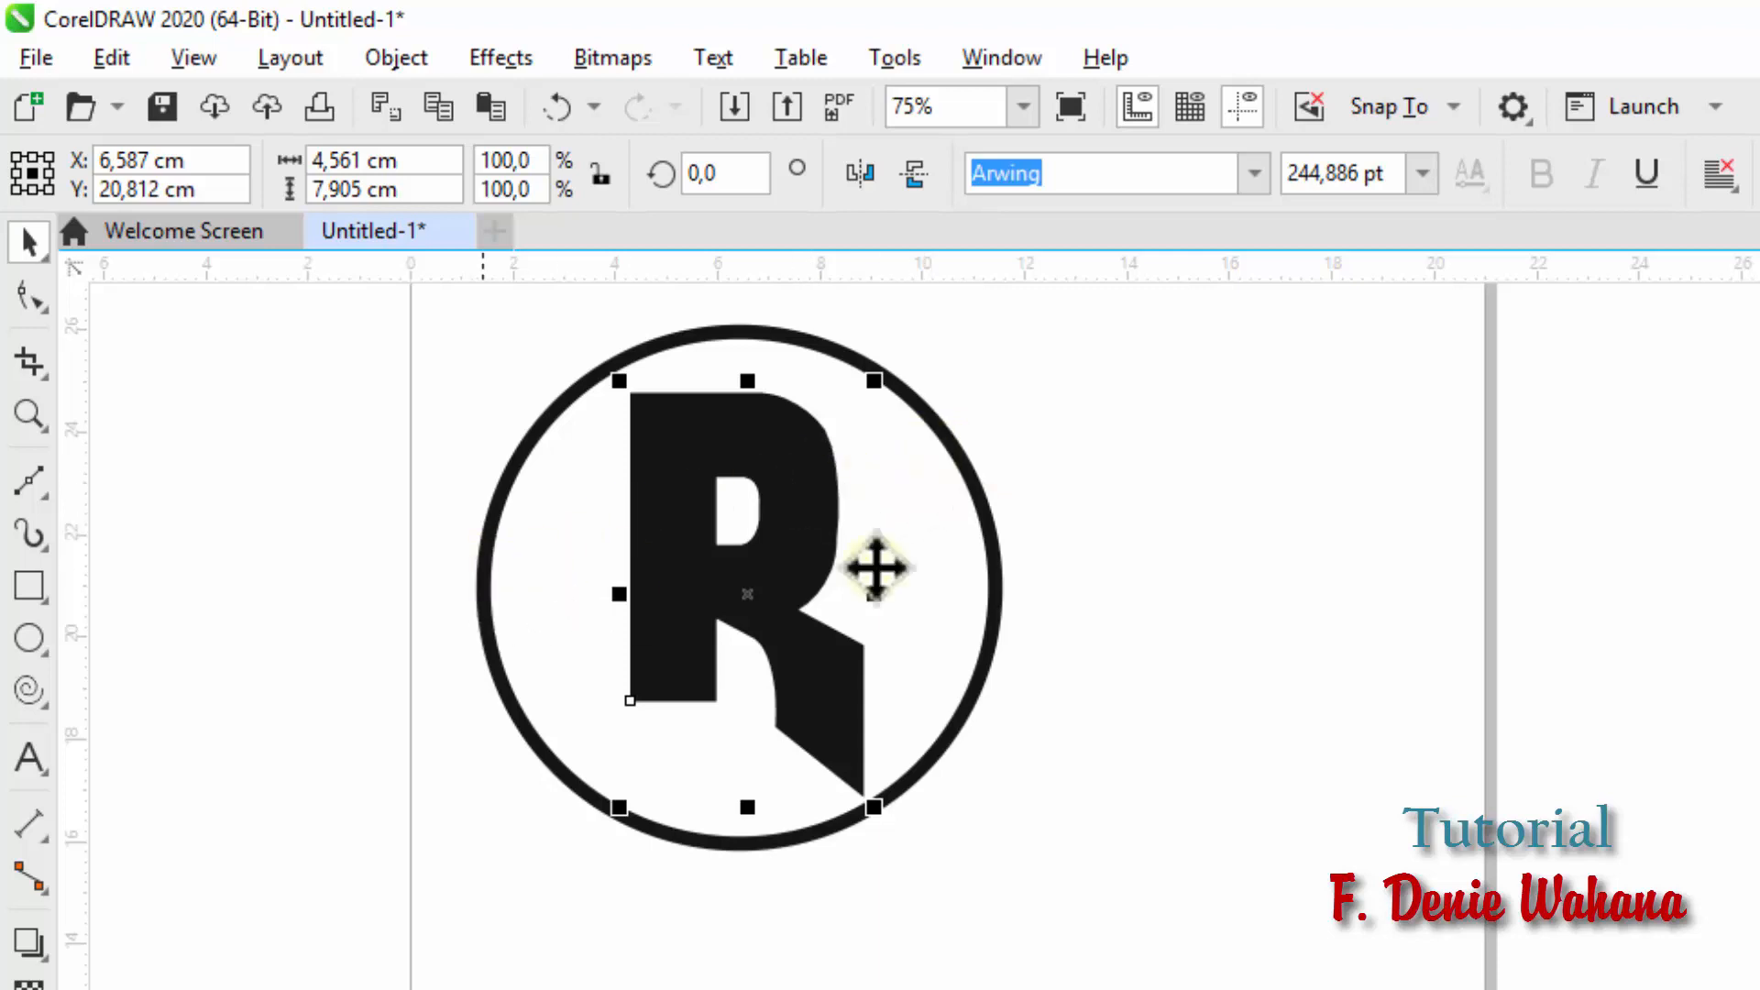
mouse_move(770, 570)
left_mouse_down()
mouse_move(765, 555)
mouse_move(774, 587)
mouse_move(858, 541)
mouse_move(786, 542)
mouse_move(812, 550)
mouse_move(744, 567)
mouse_move(784, 583)
mouse_move(739, 589)
mouse_move(752, 576)
left_mouse_up()
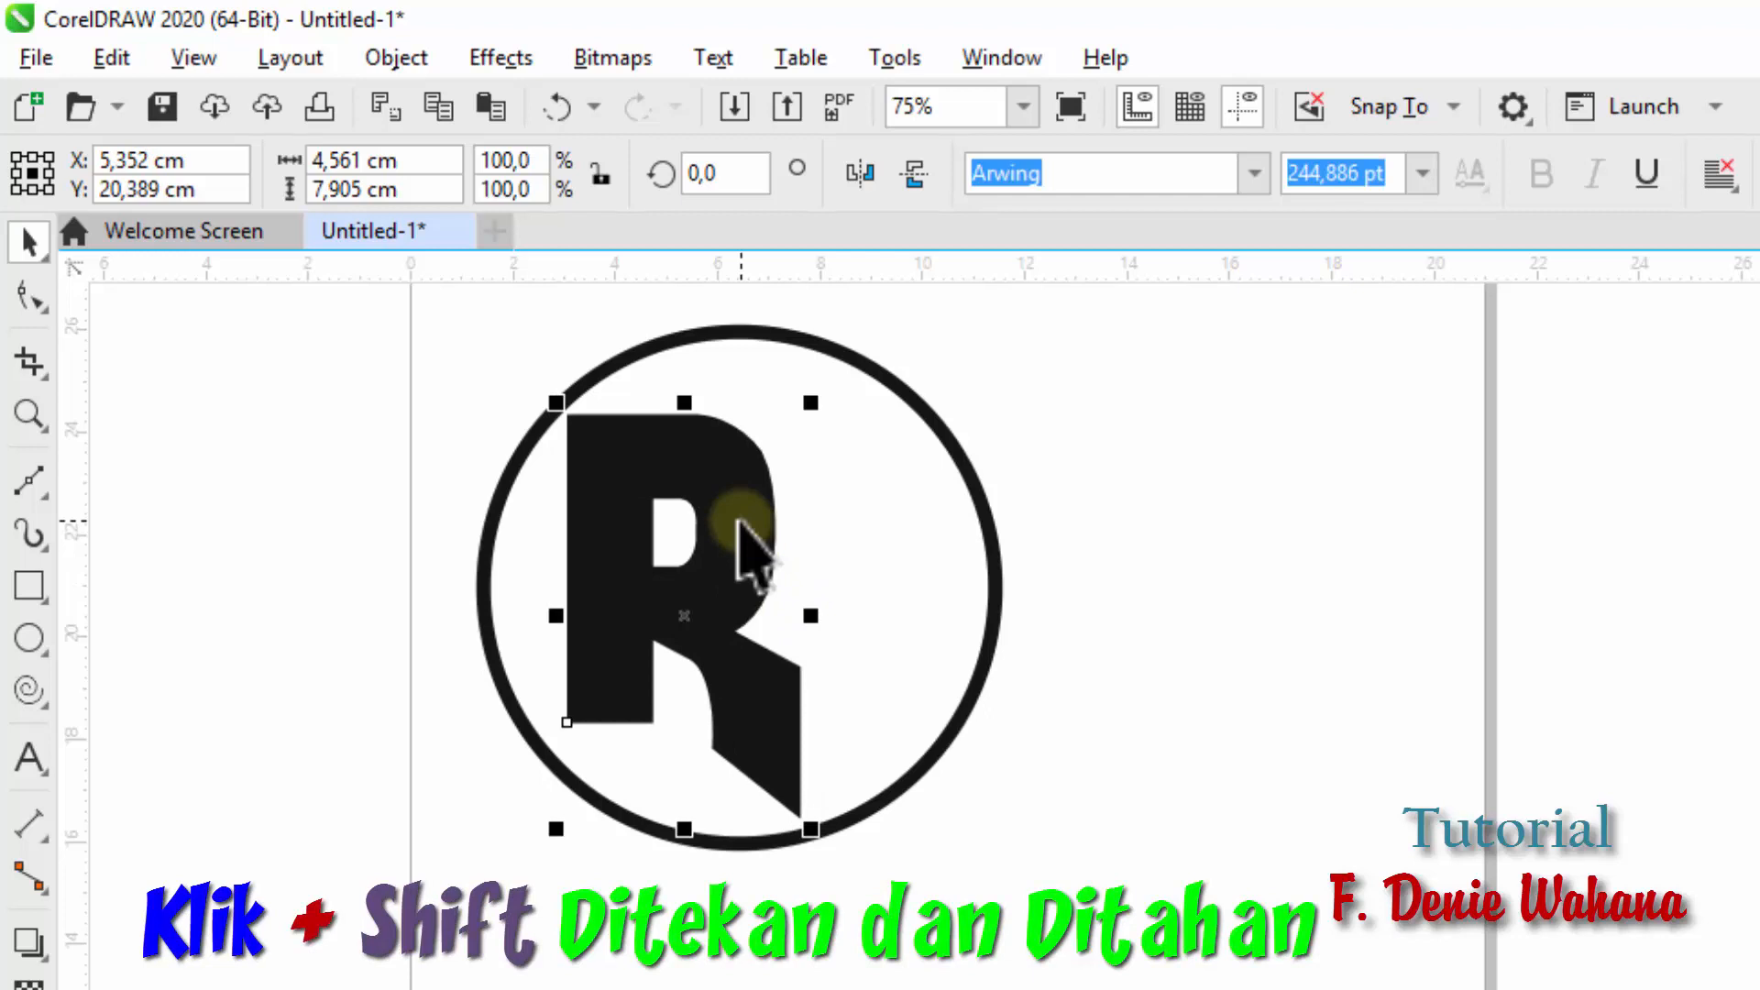
Step: Select the letter R and then add the surrounding circle to the selection
left_click(1042, 523)
left_click(742, 540)
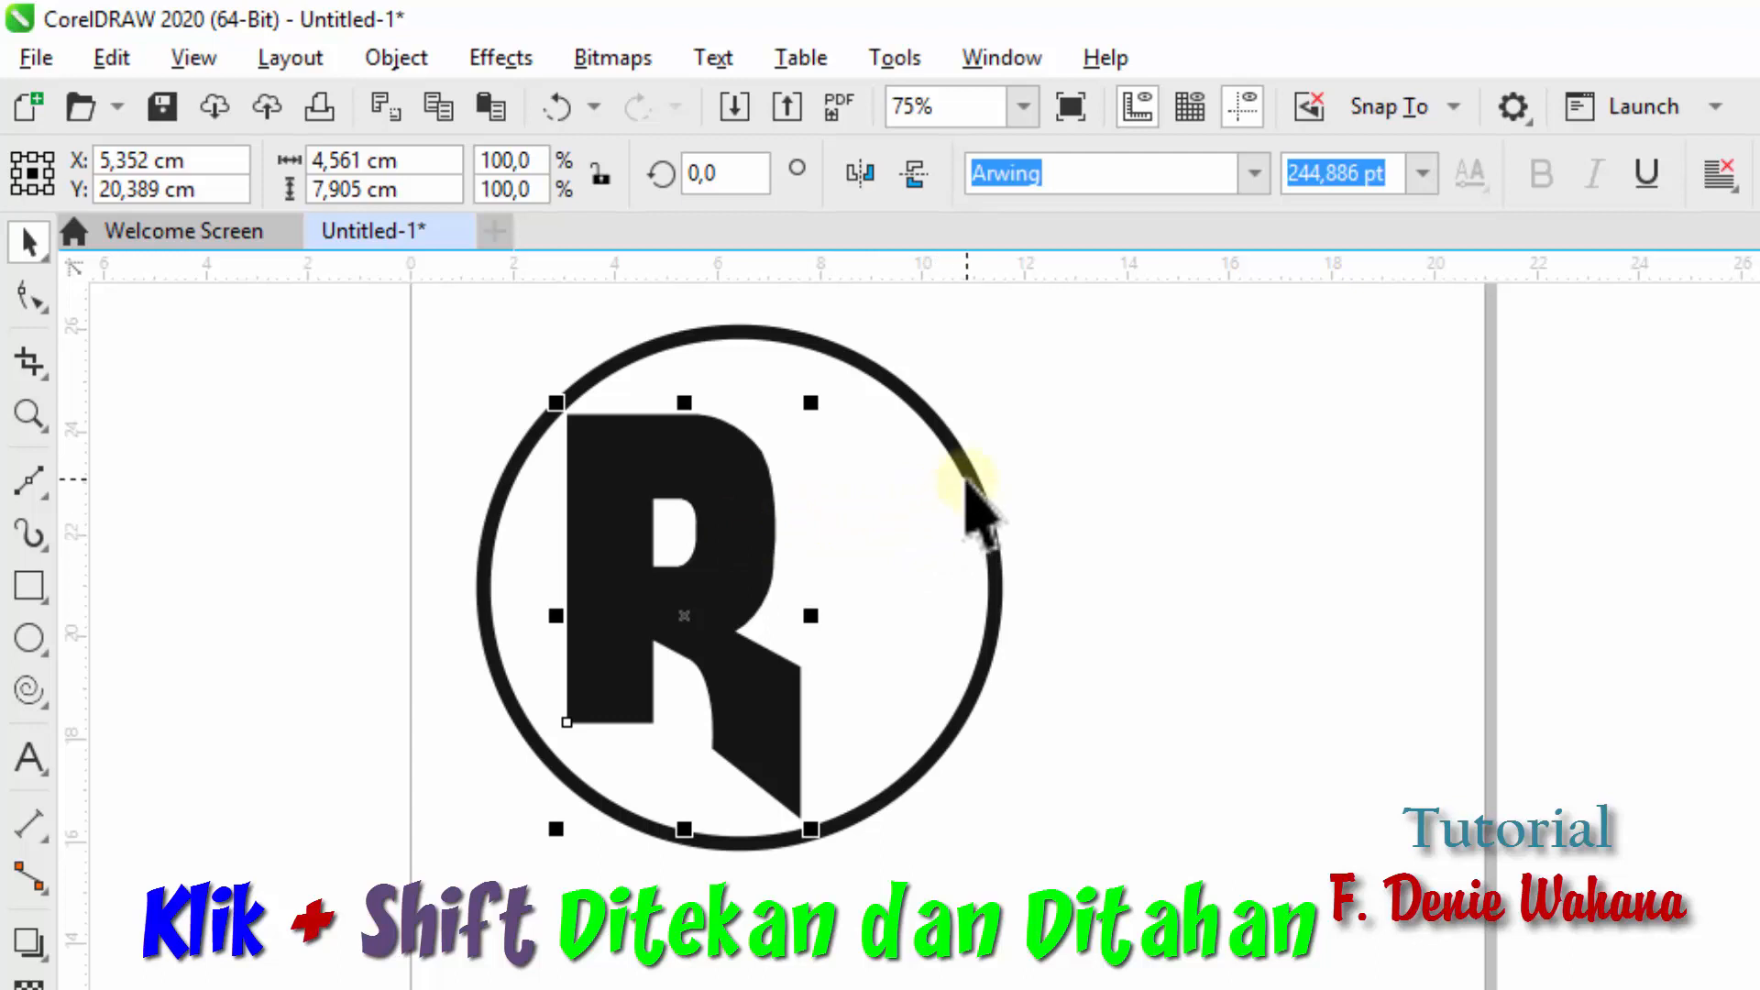
left_click(967, 477, "shift")
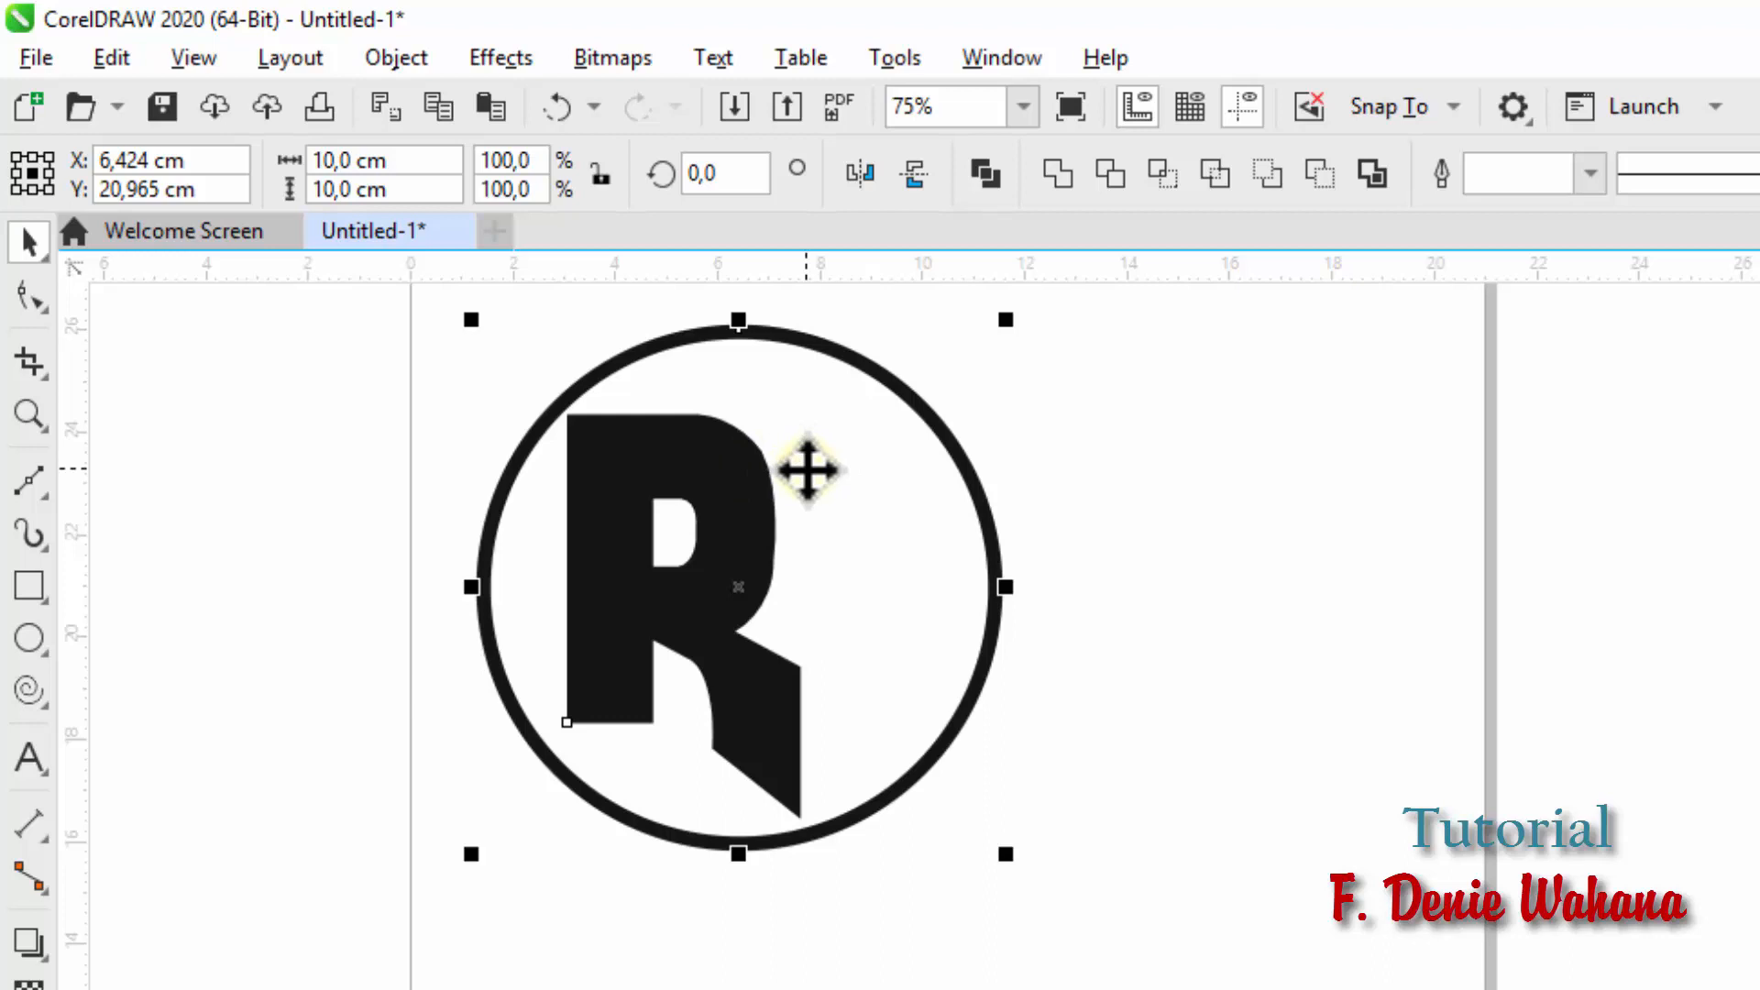
left_click(427, 64)
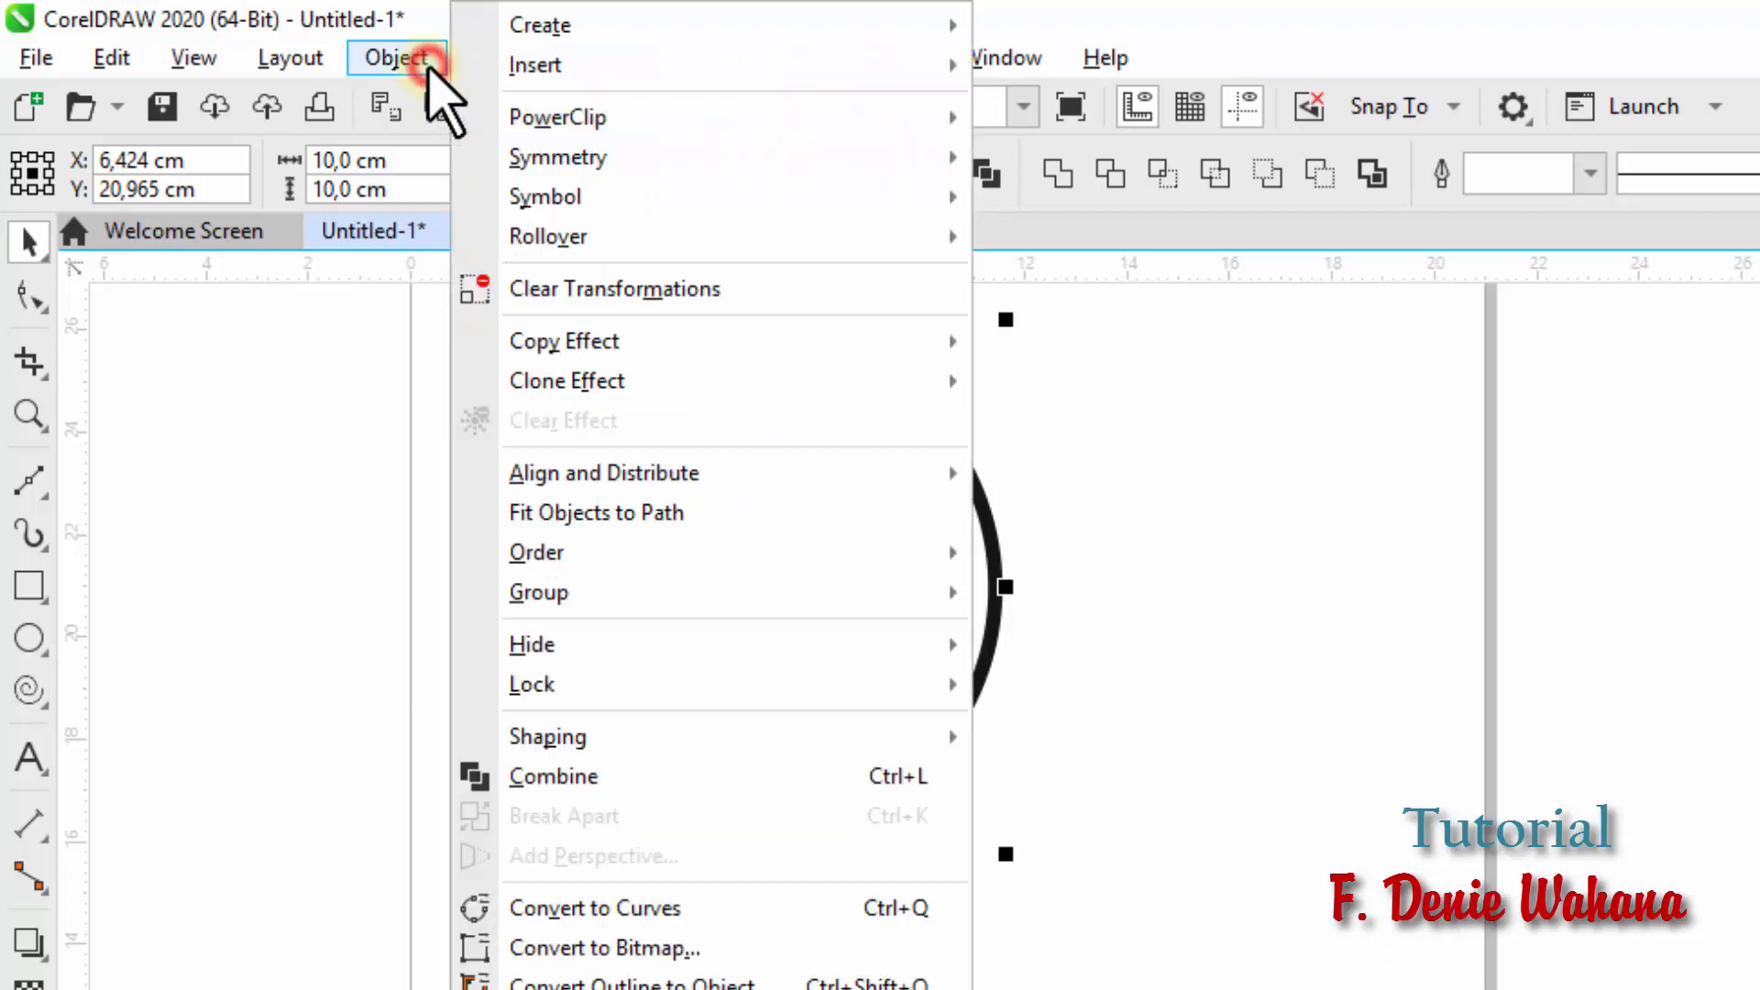
mouse_move(555, 484)
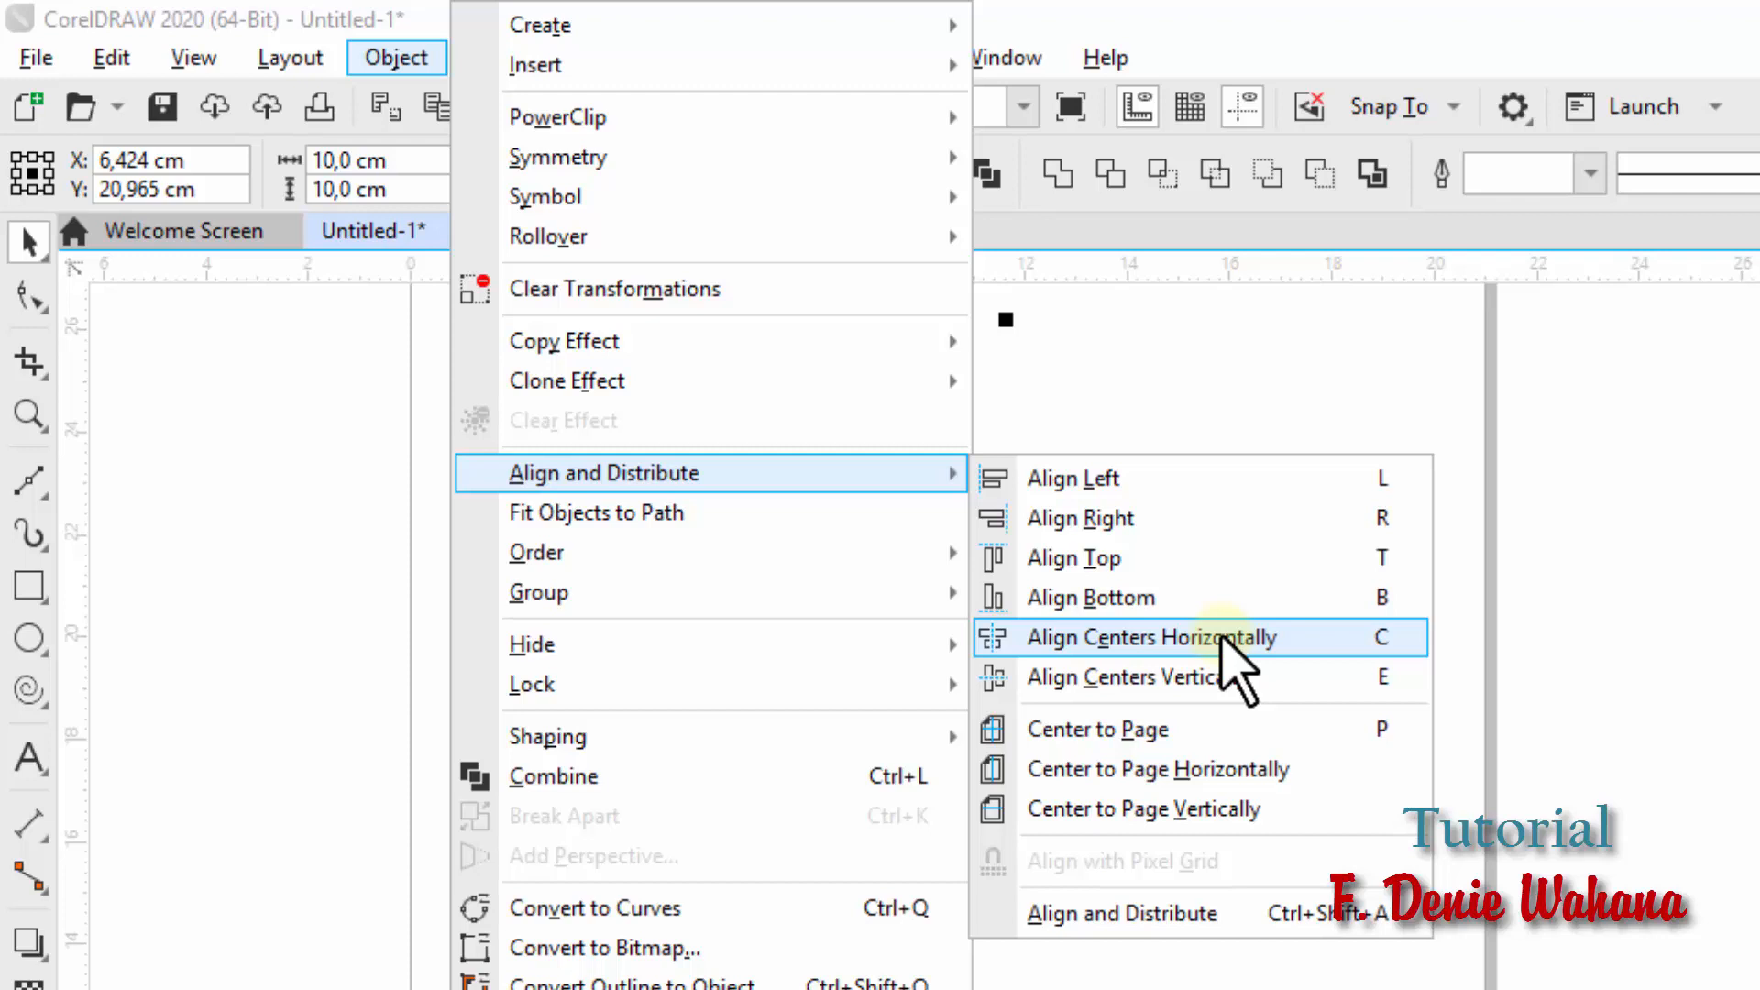
left_click(1046, 22)
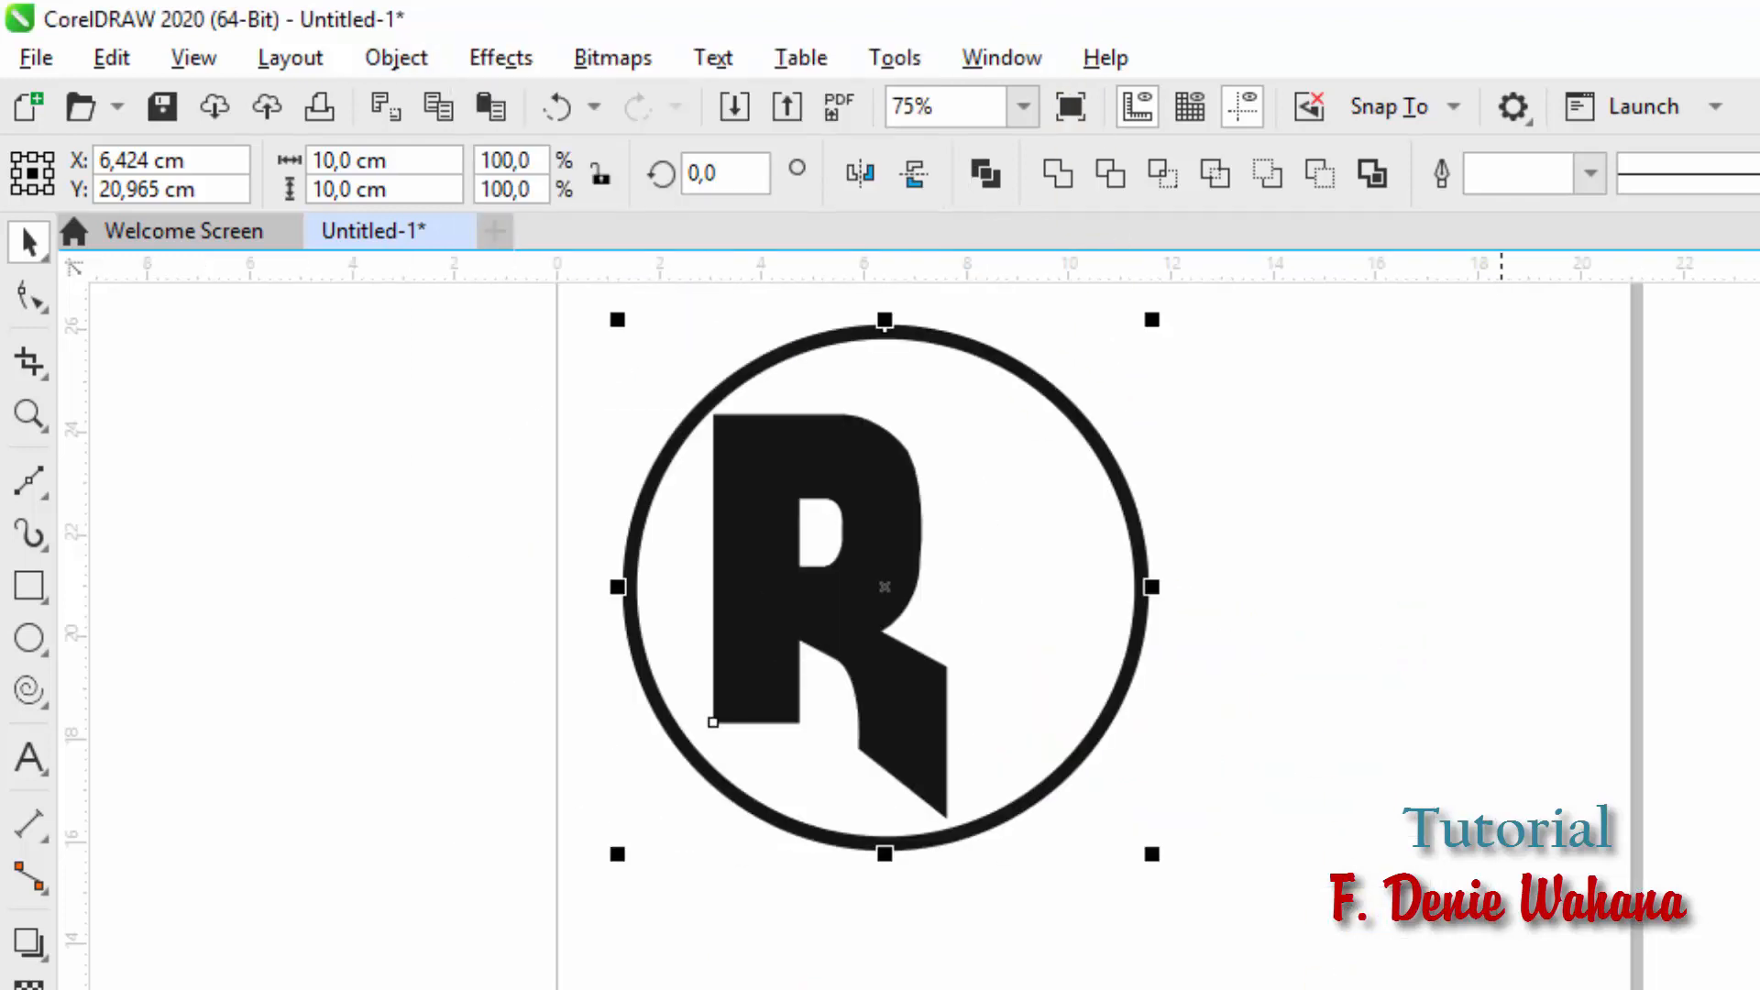
scroll(925, 634, "right", 2)
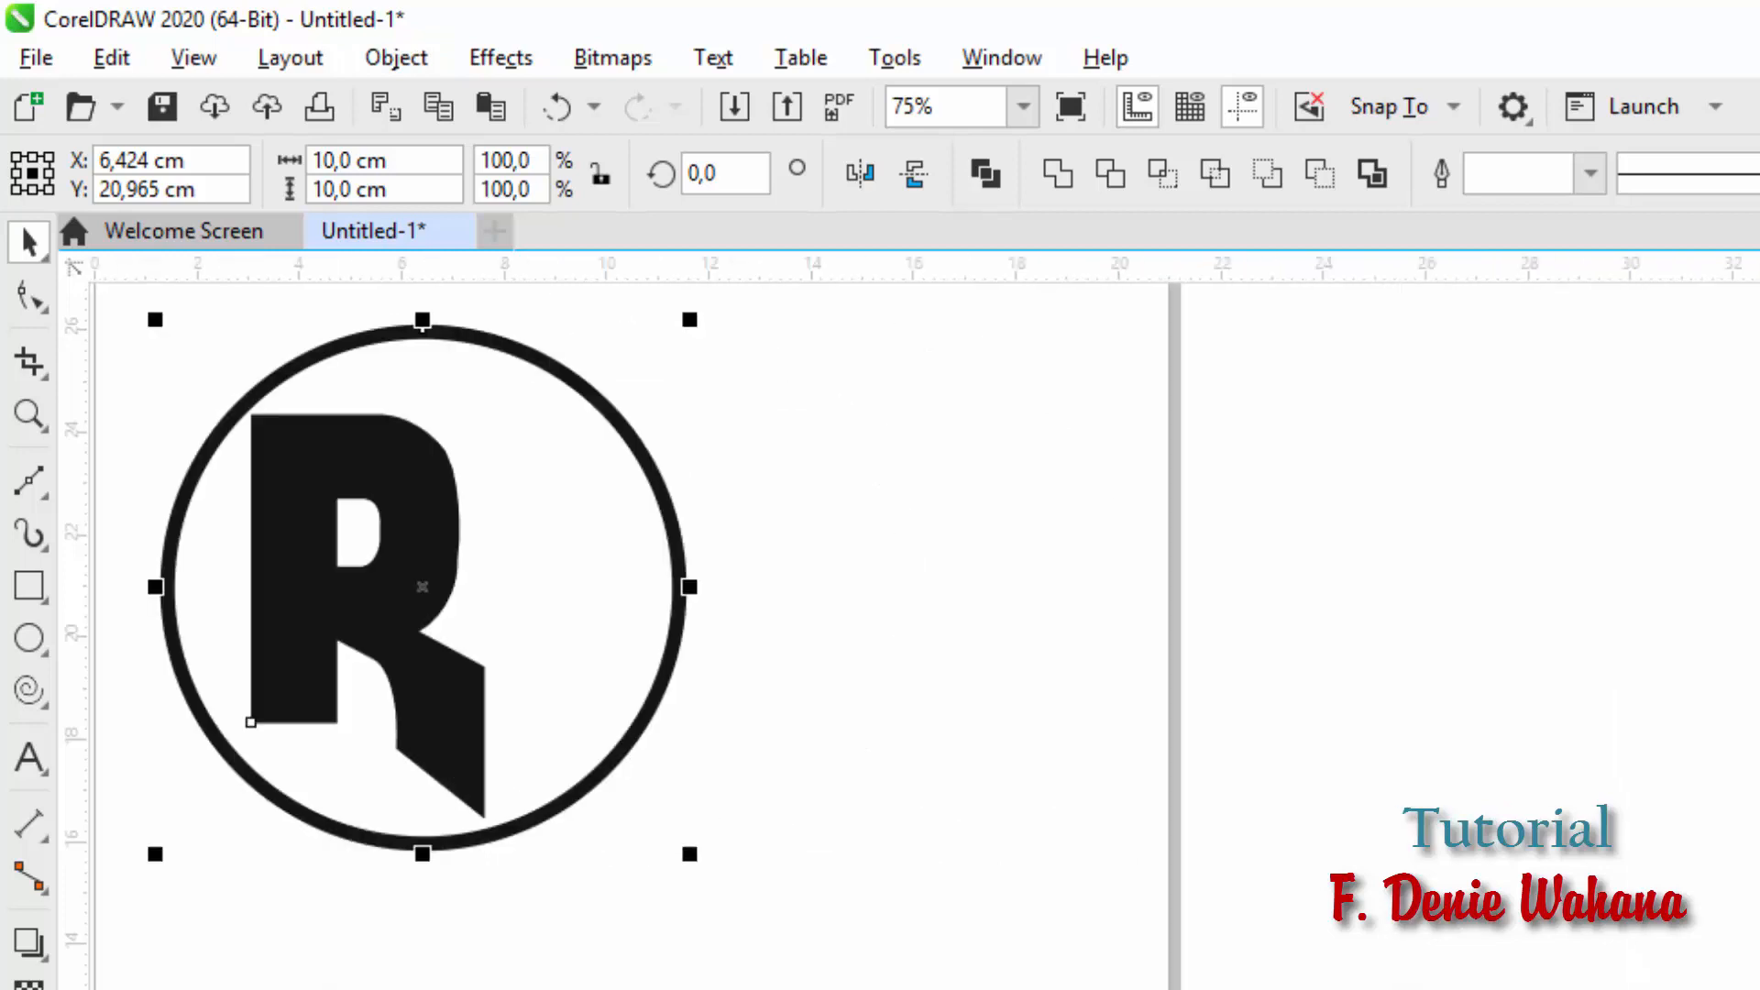
left_click(396, 58)
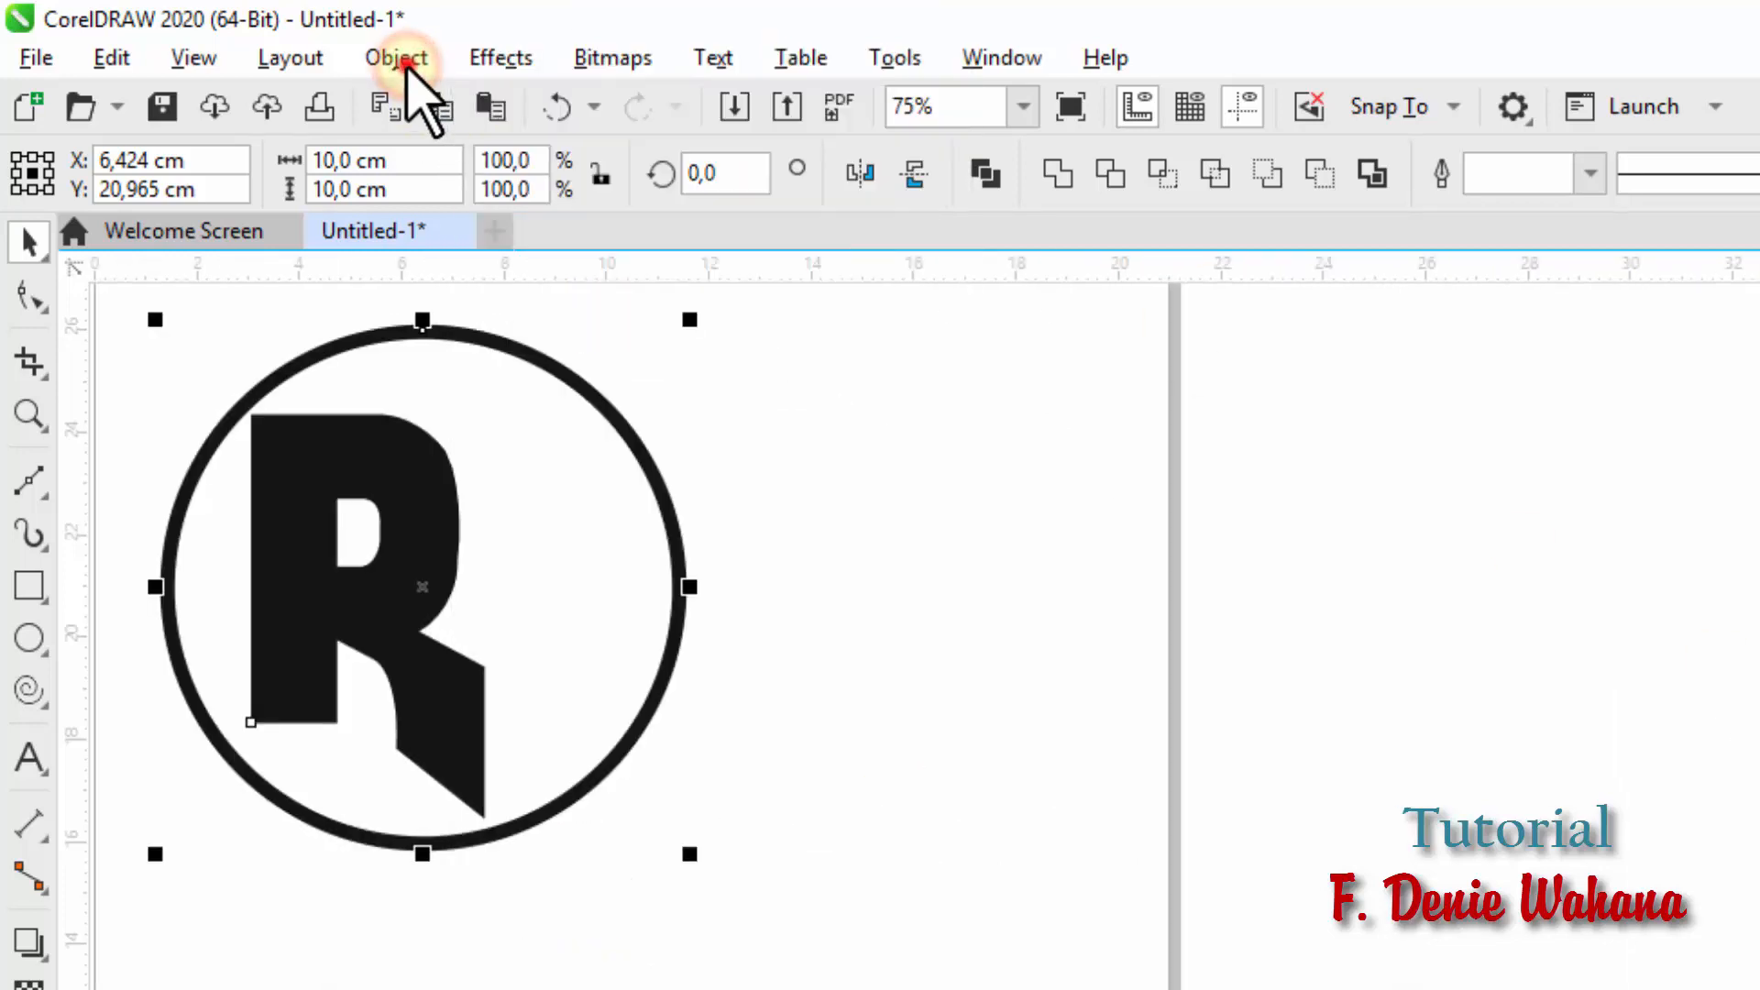
mouse_move(716, 488)
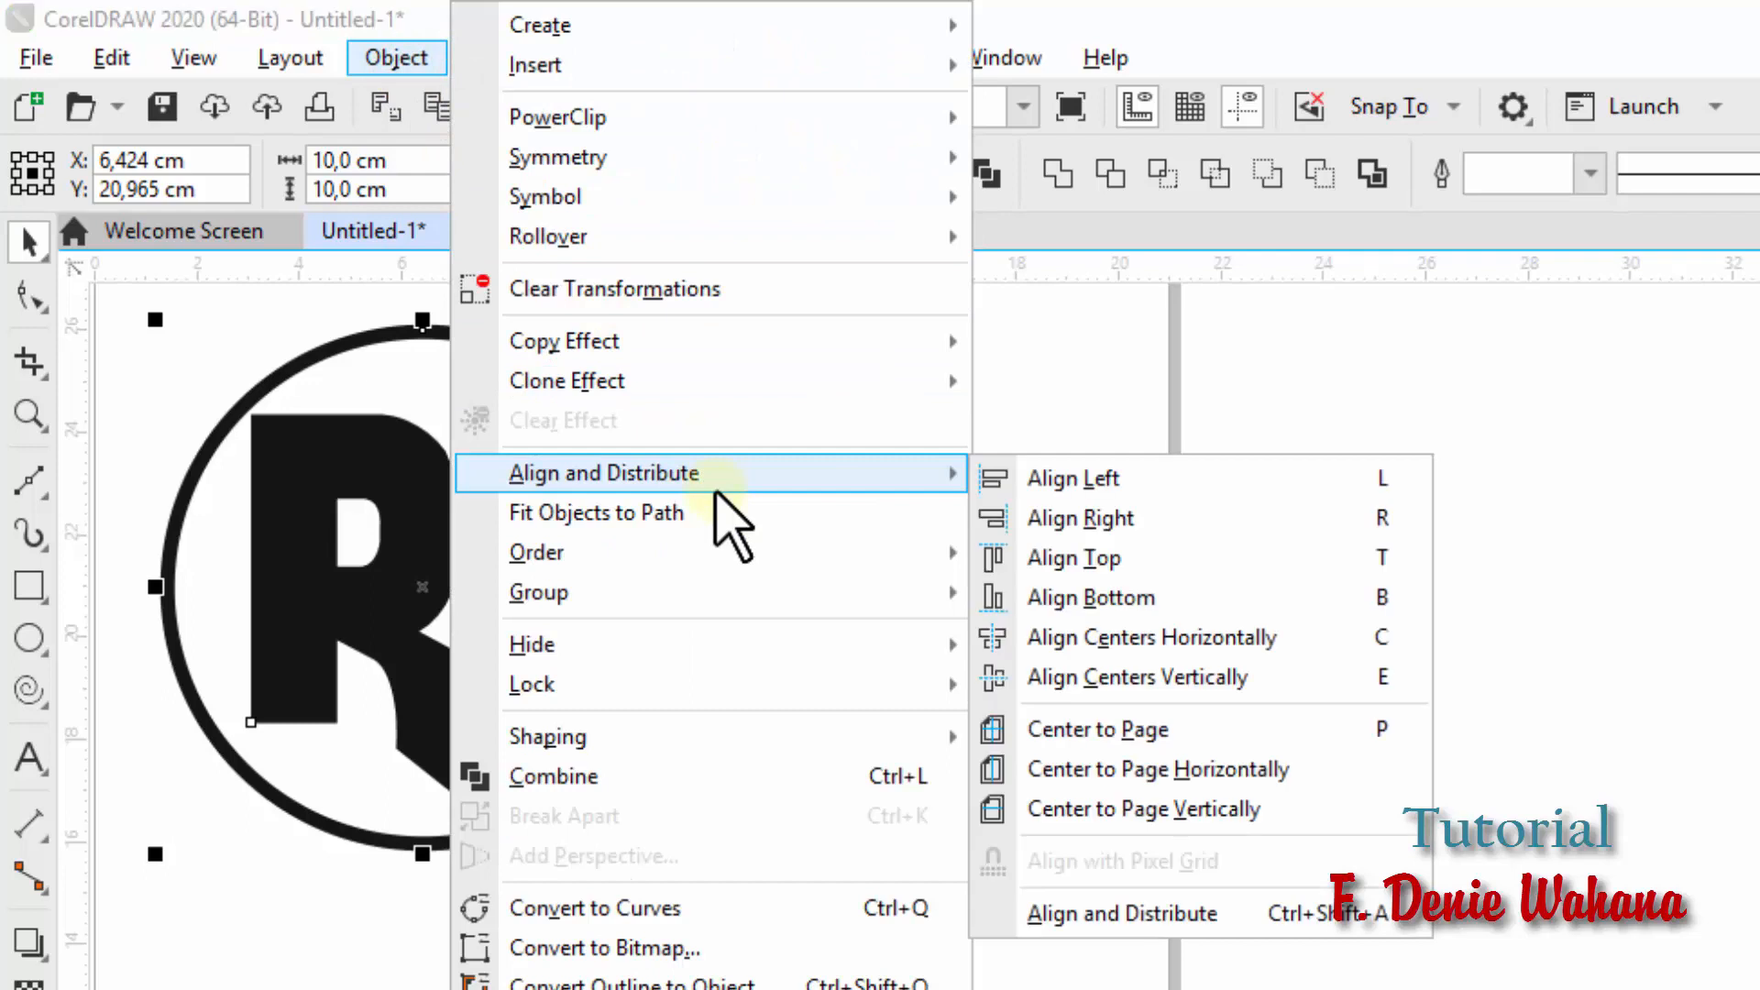
left_click(376, 53)
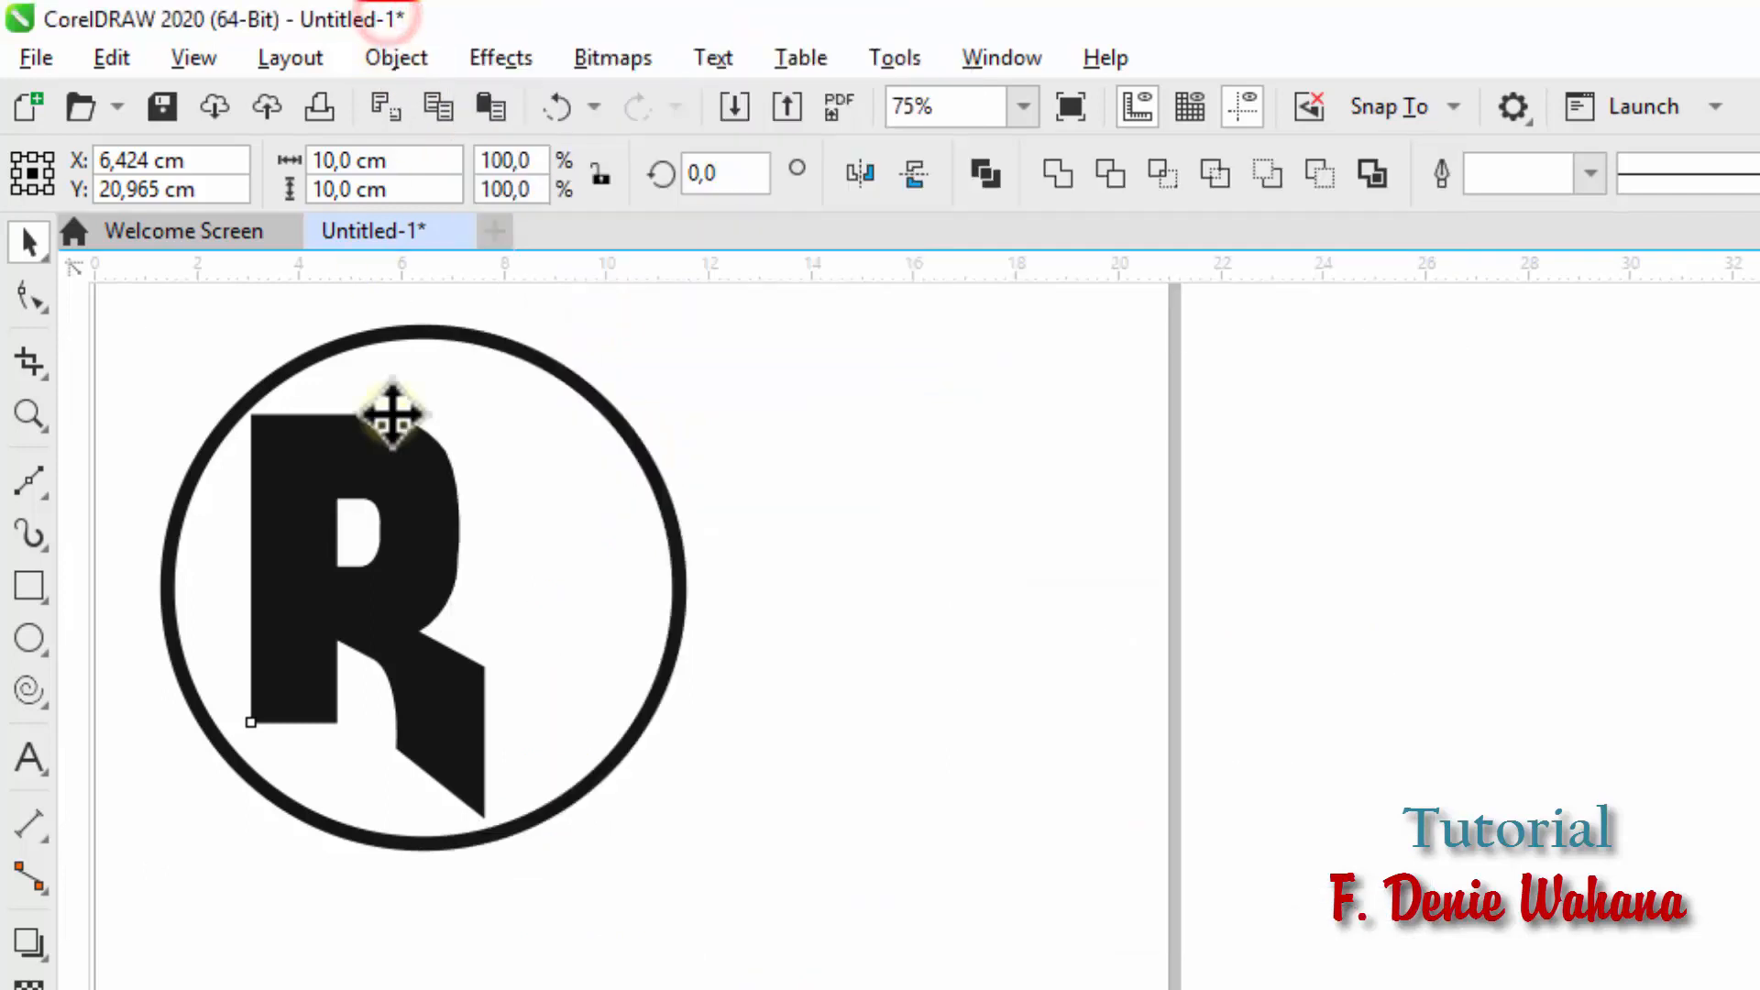
Step: Align the centre of the letter R with the circle's centre, both horizontally and vertically
scroll(394, 414, "down", 2)
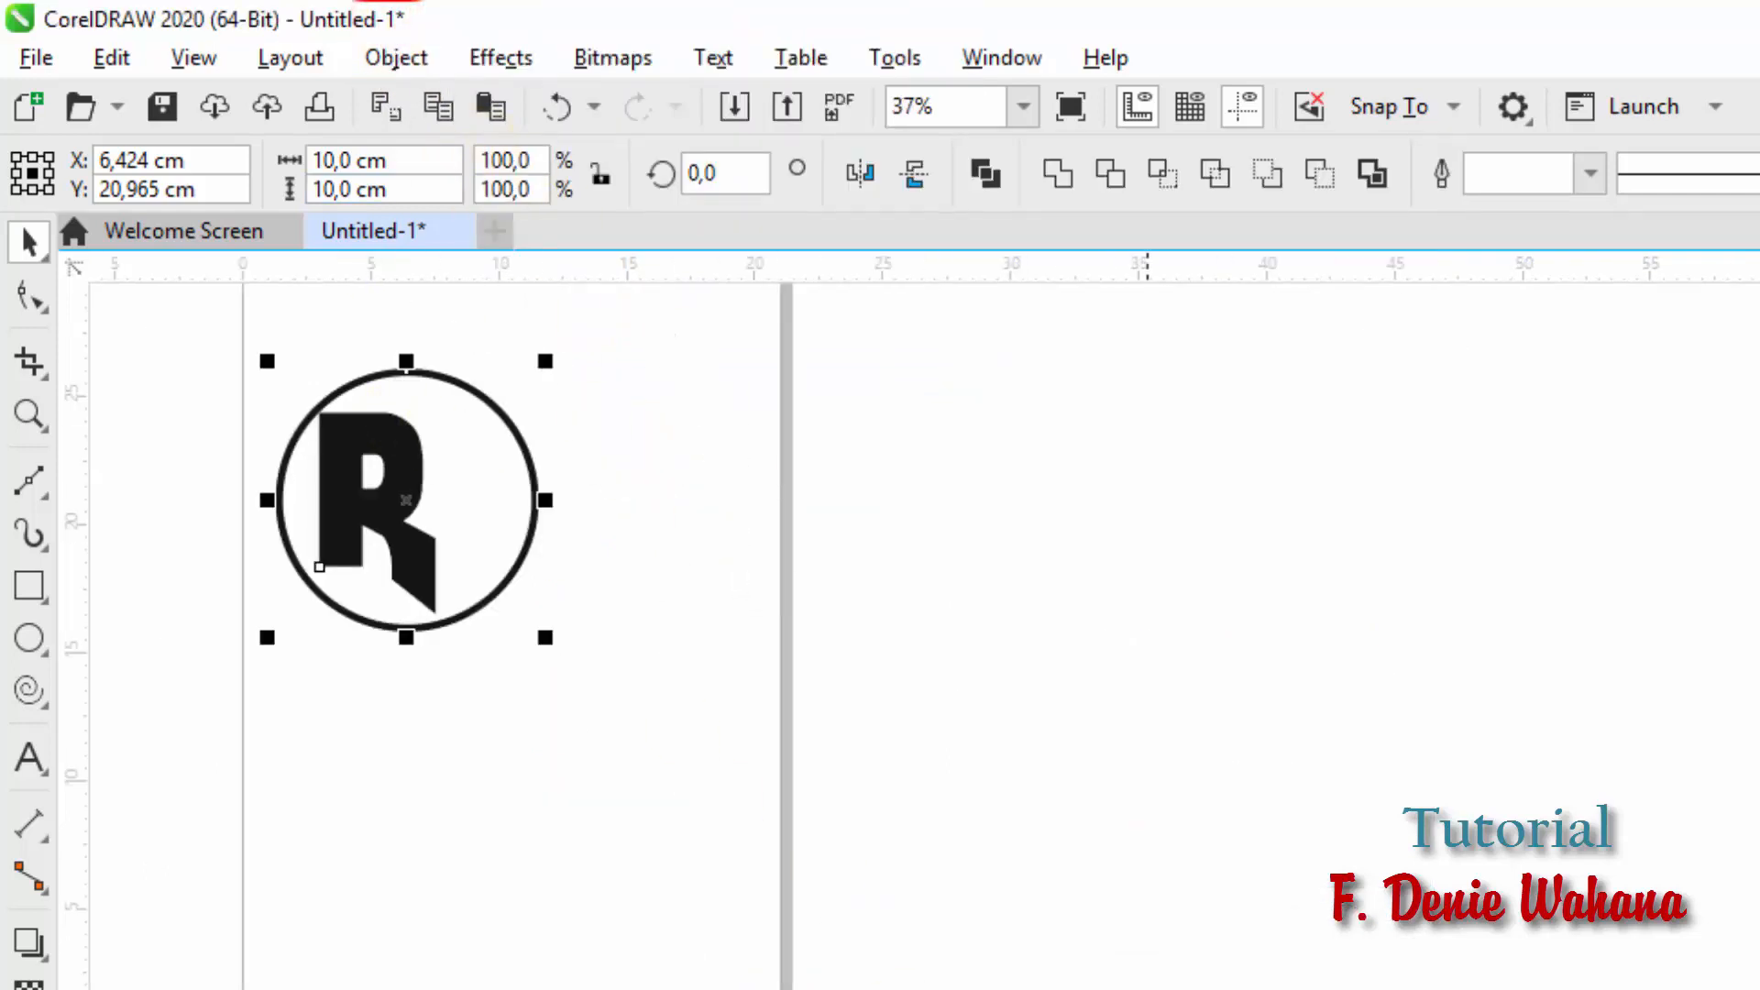
scroll(924, 635, "right", 2)
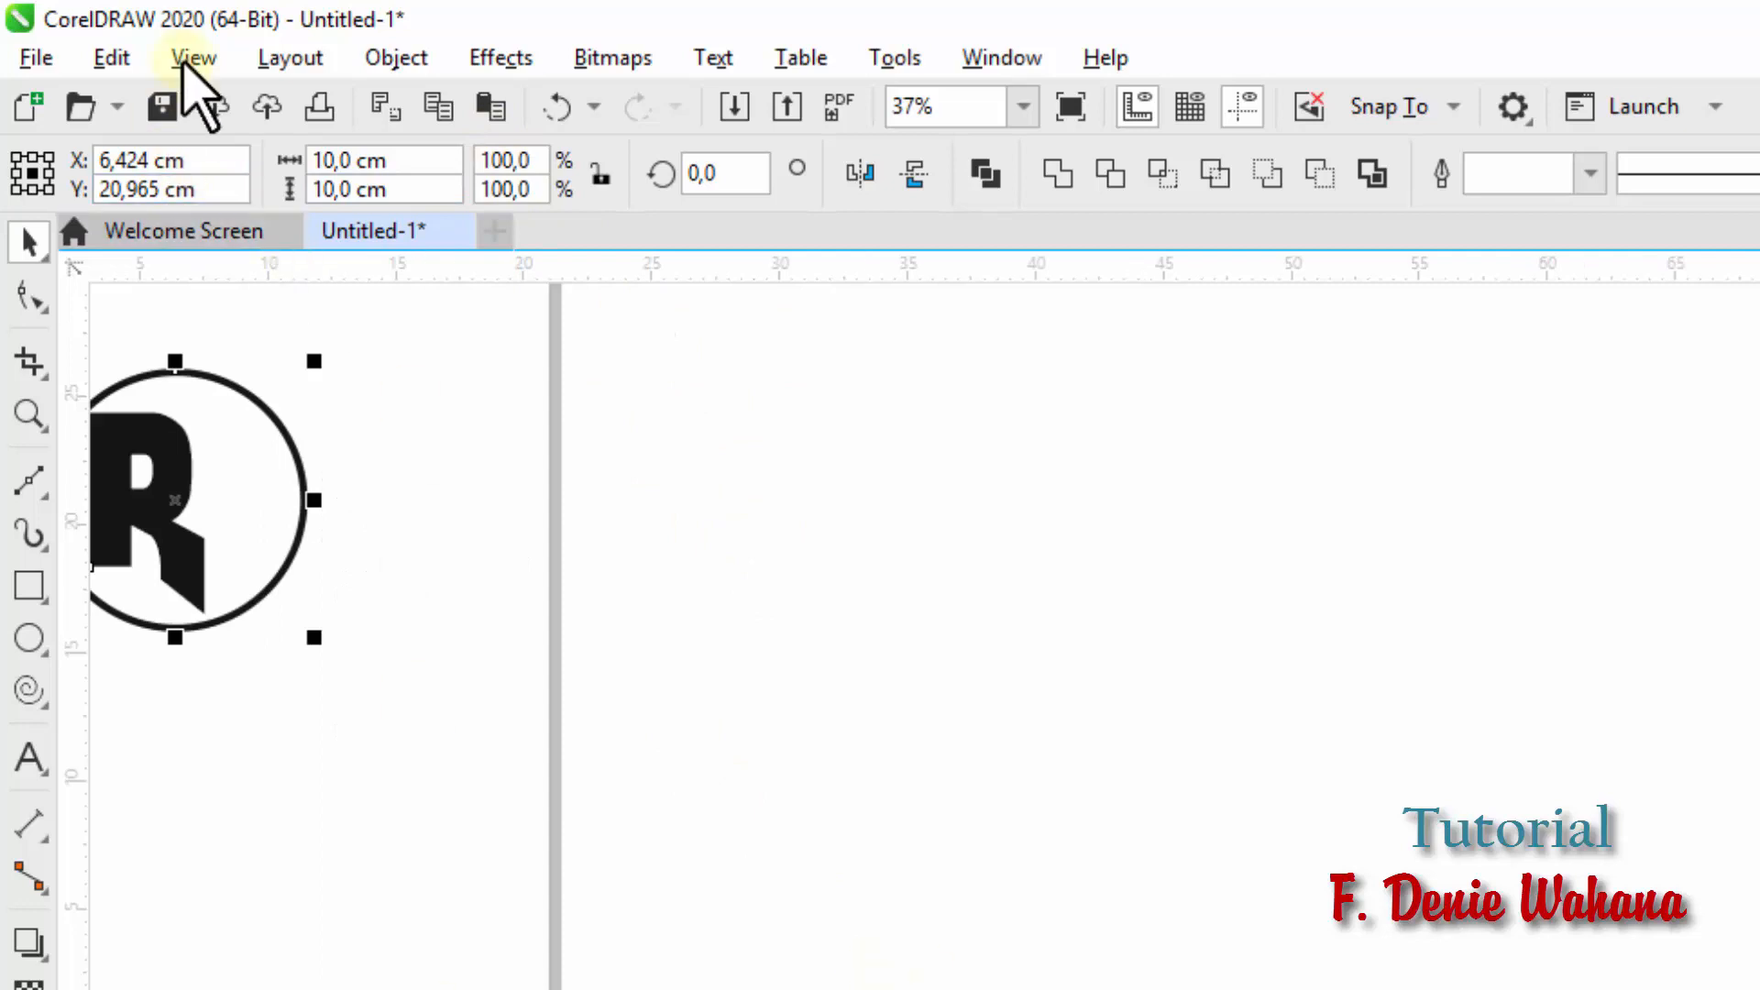
left_click(404, 60)
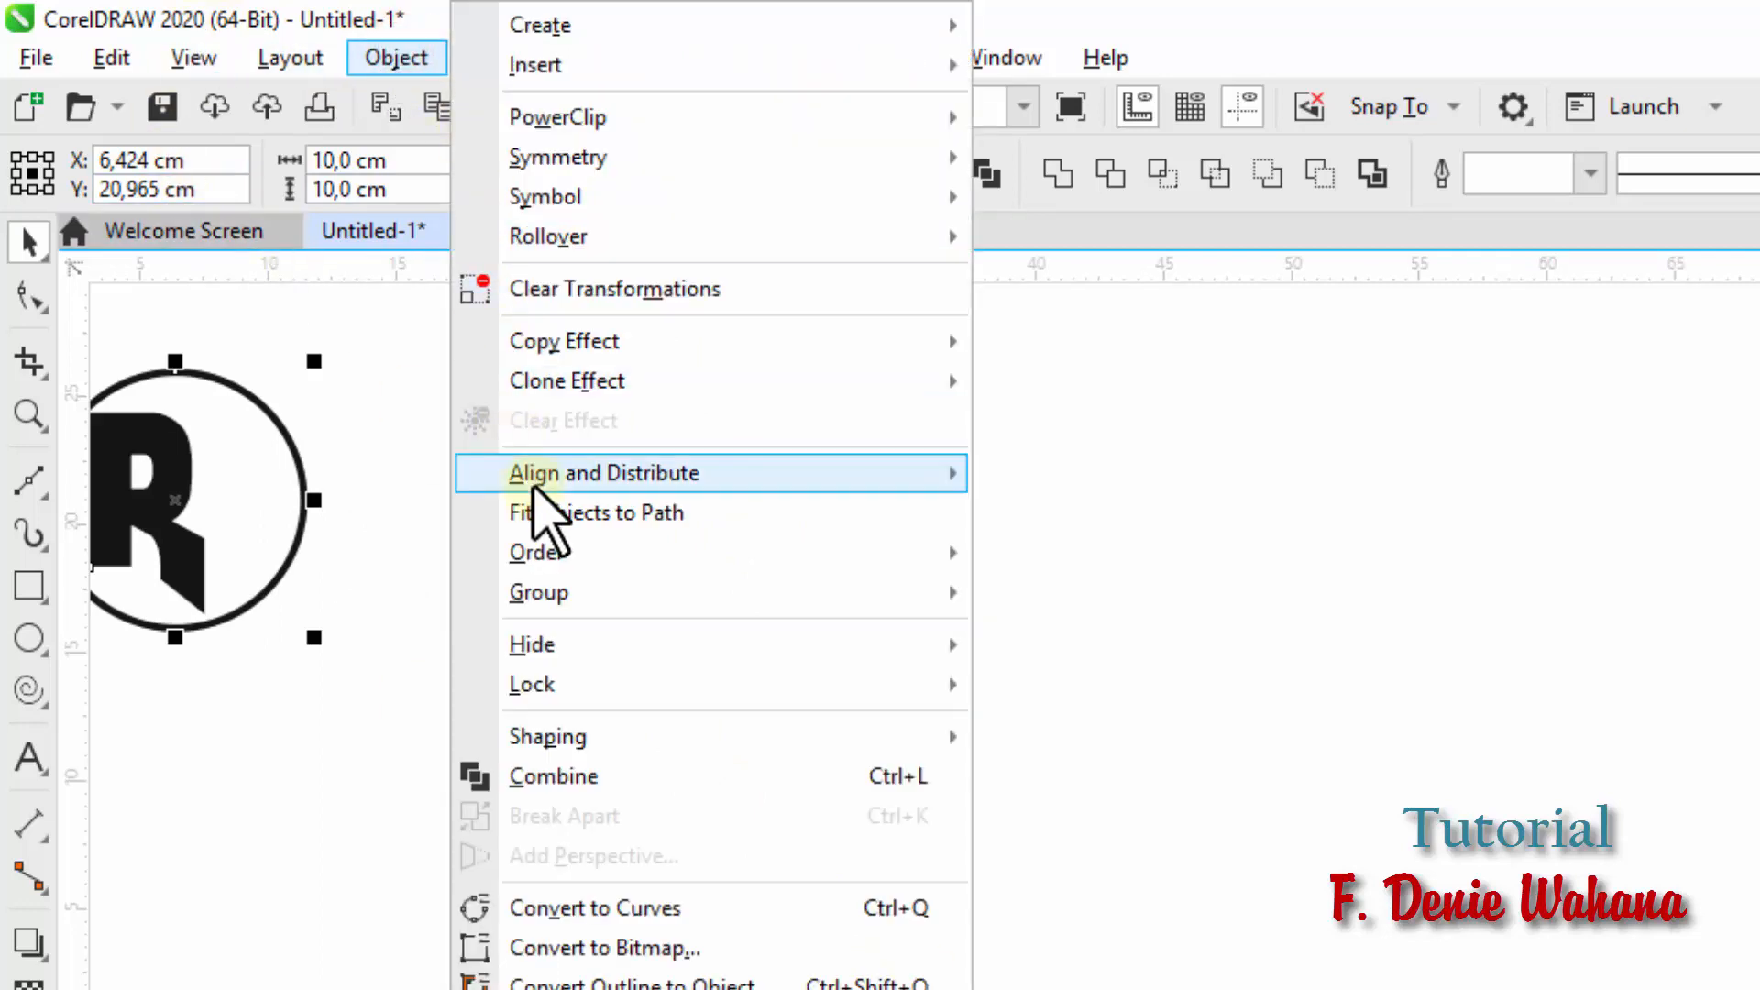
mouse_move(719, 473)
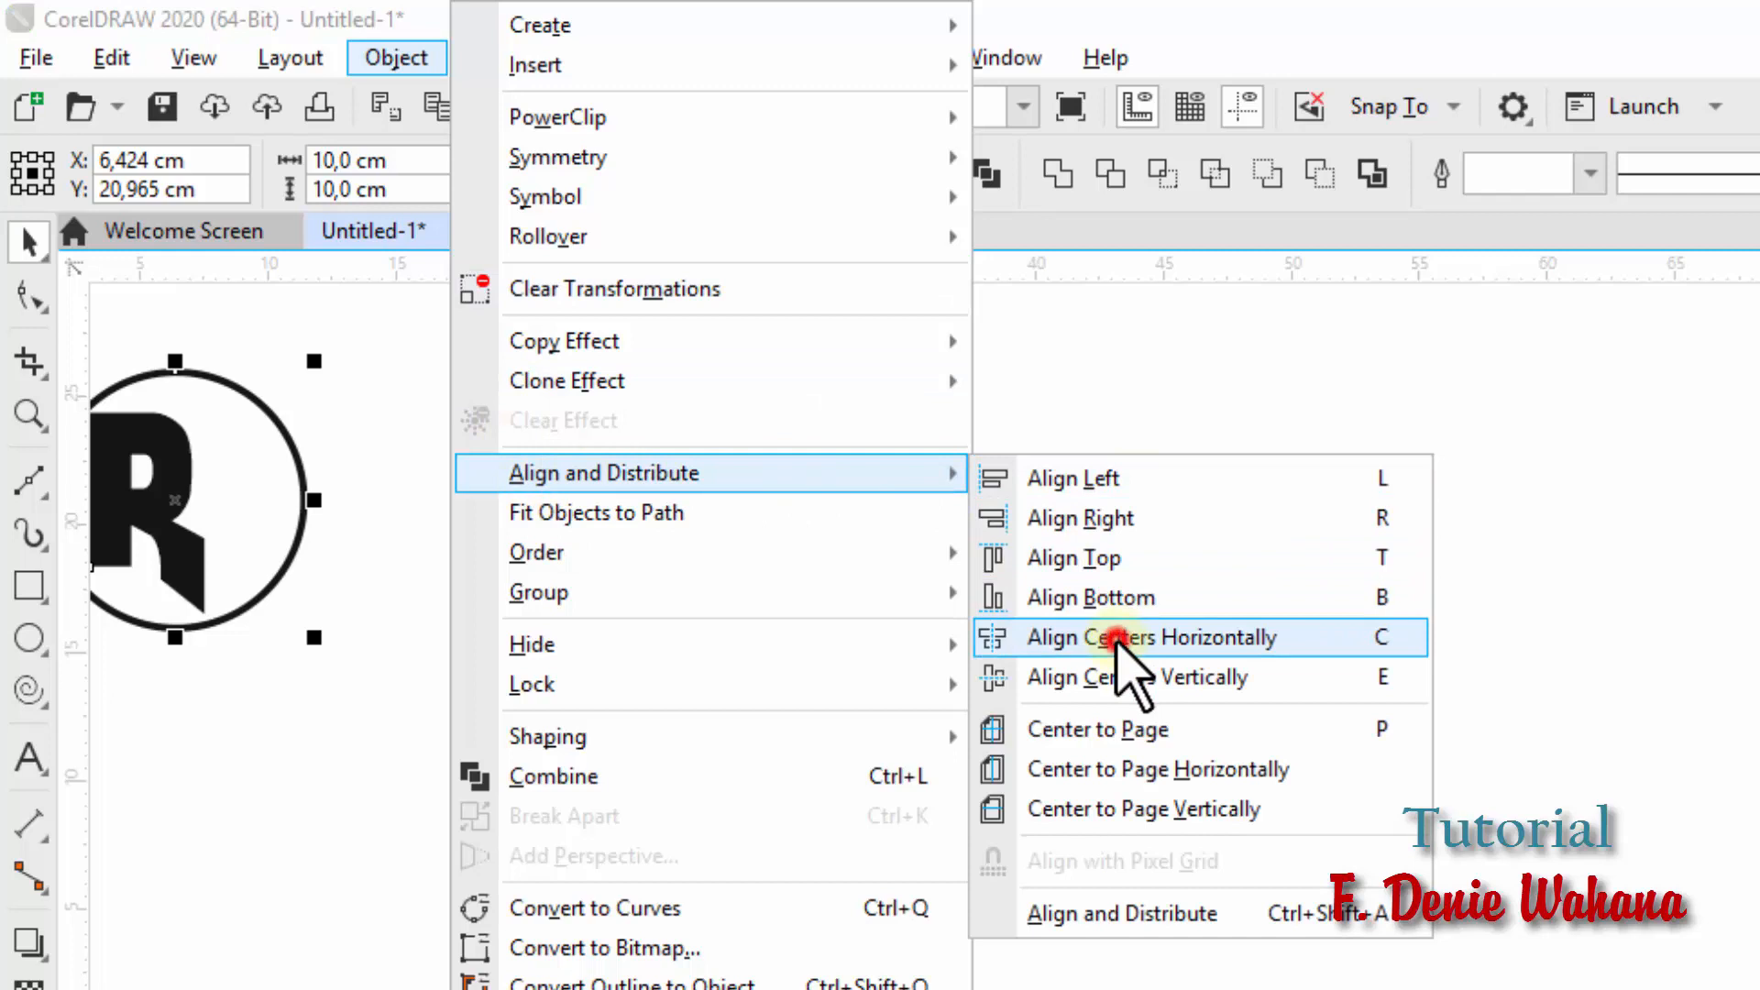
left_click(1114, 638)
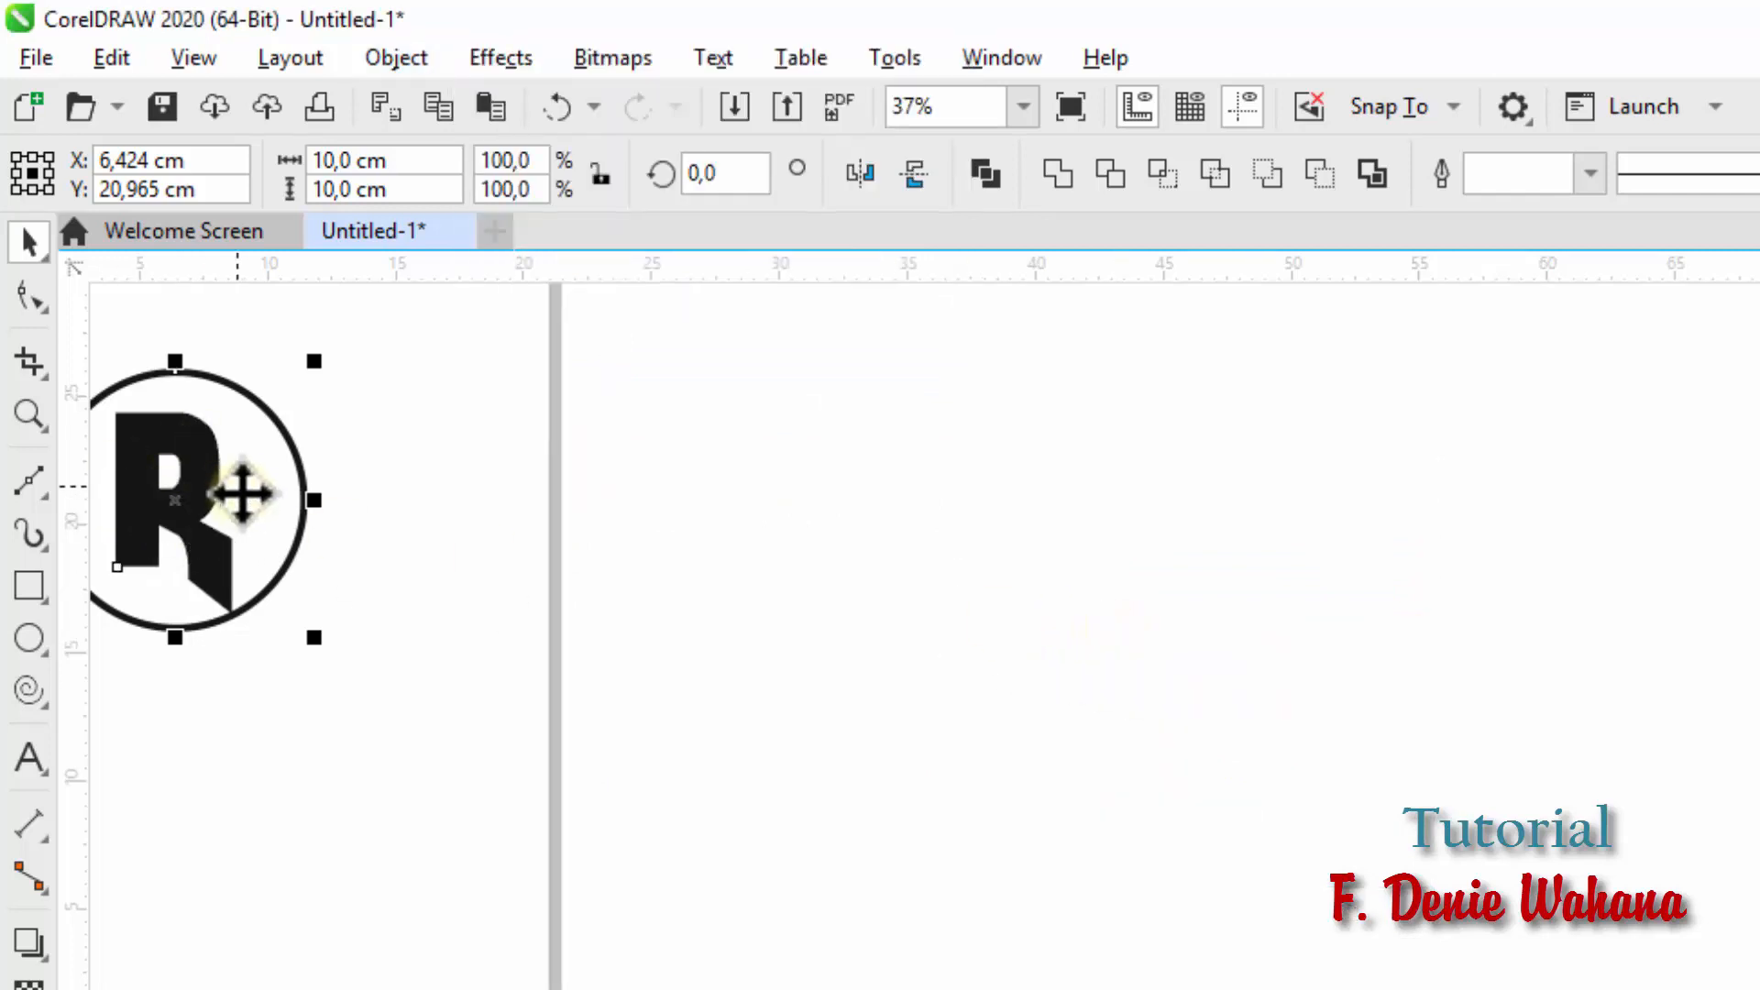
left_click(396, 58)
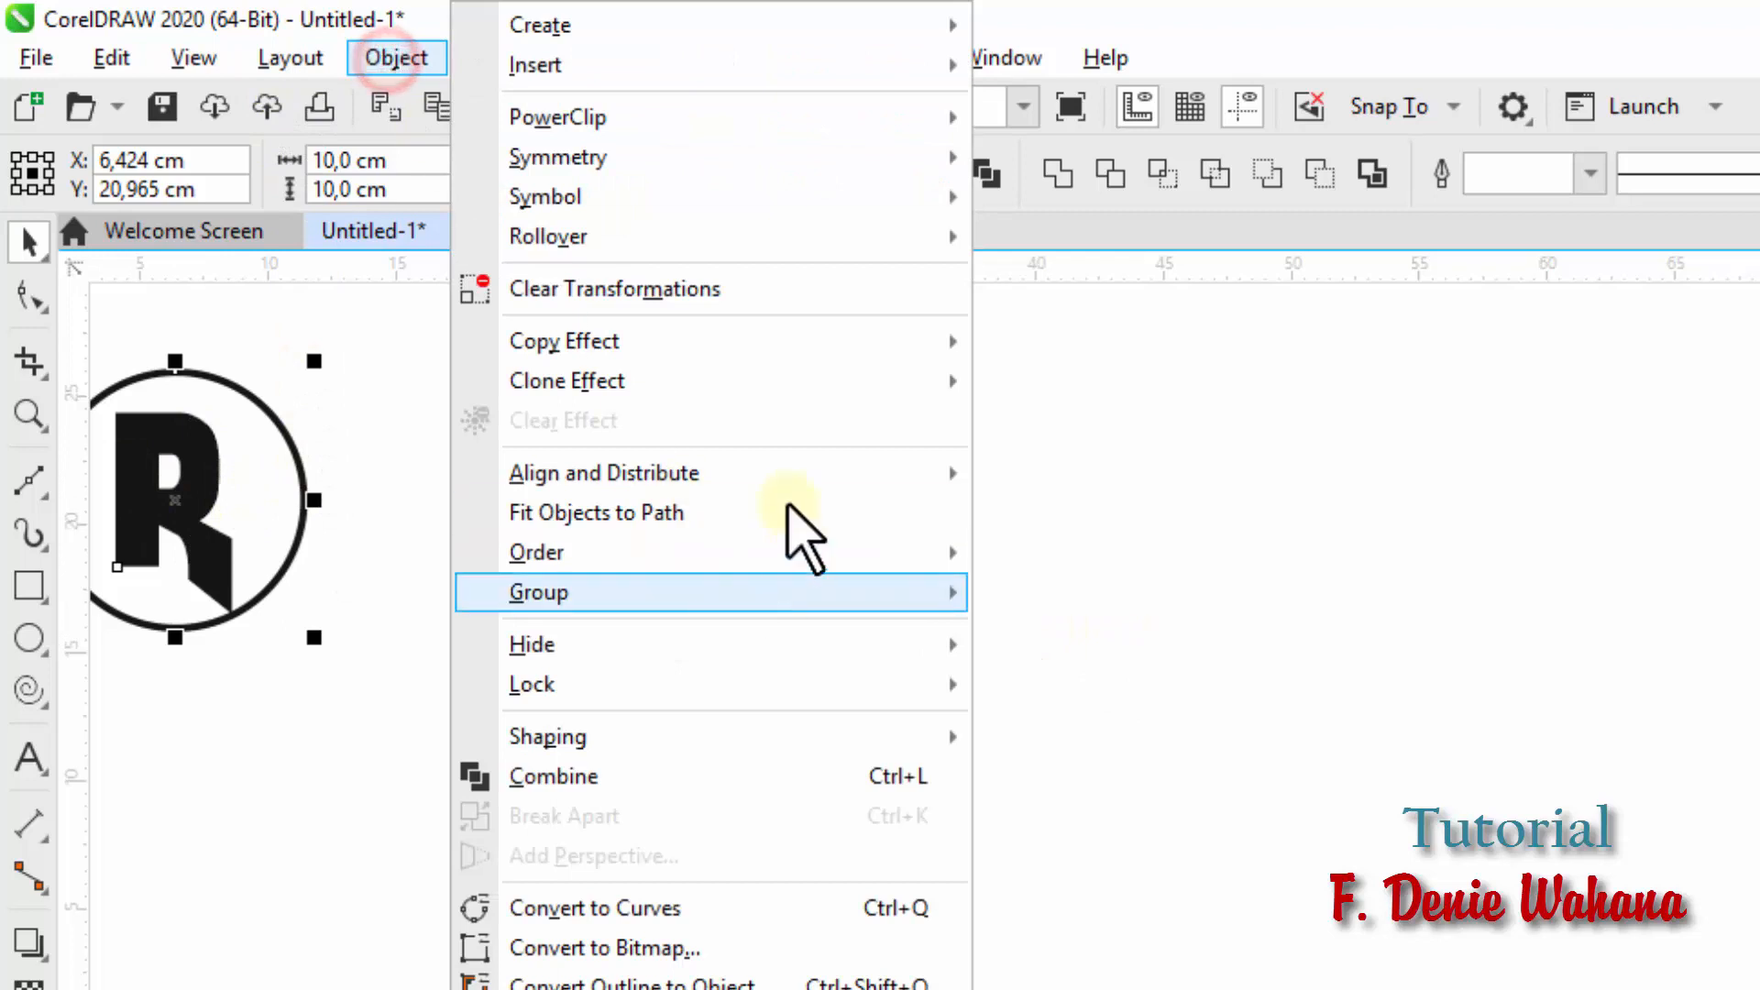
mouse_move(799, 473)
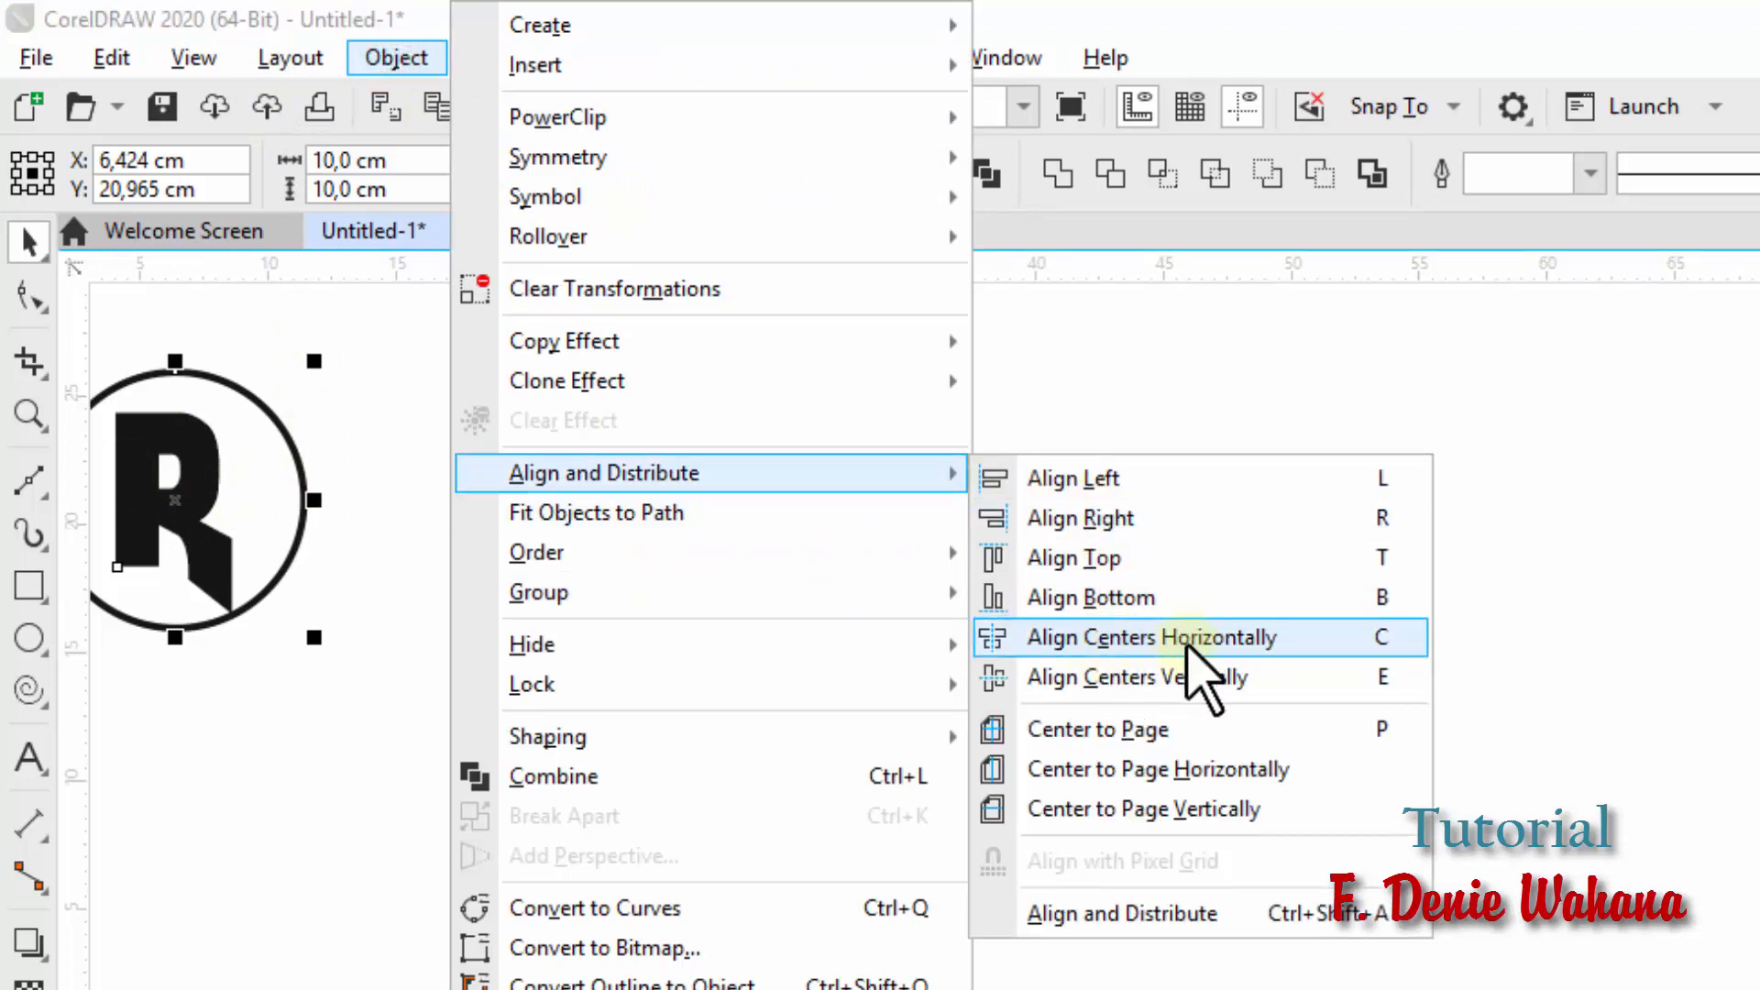
left_click(1228, 679)
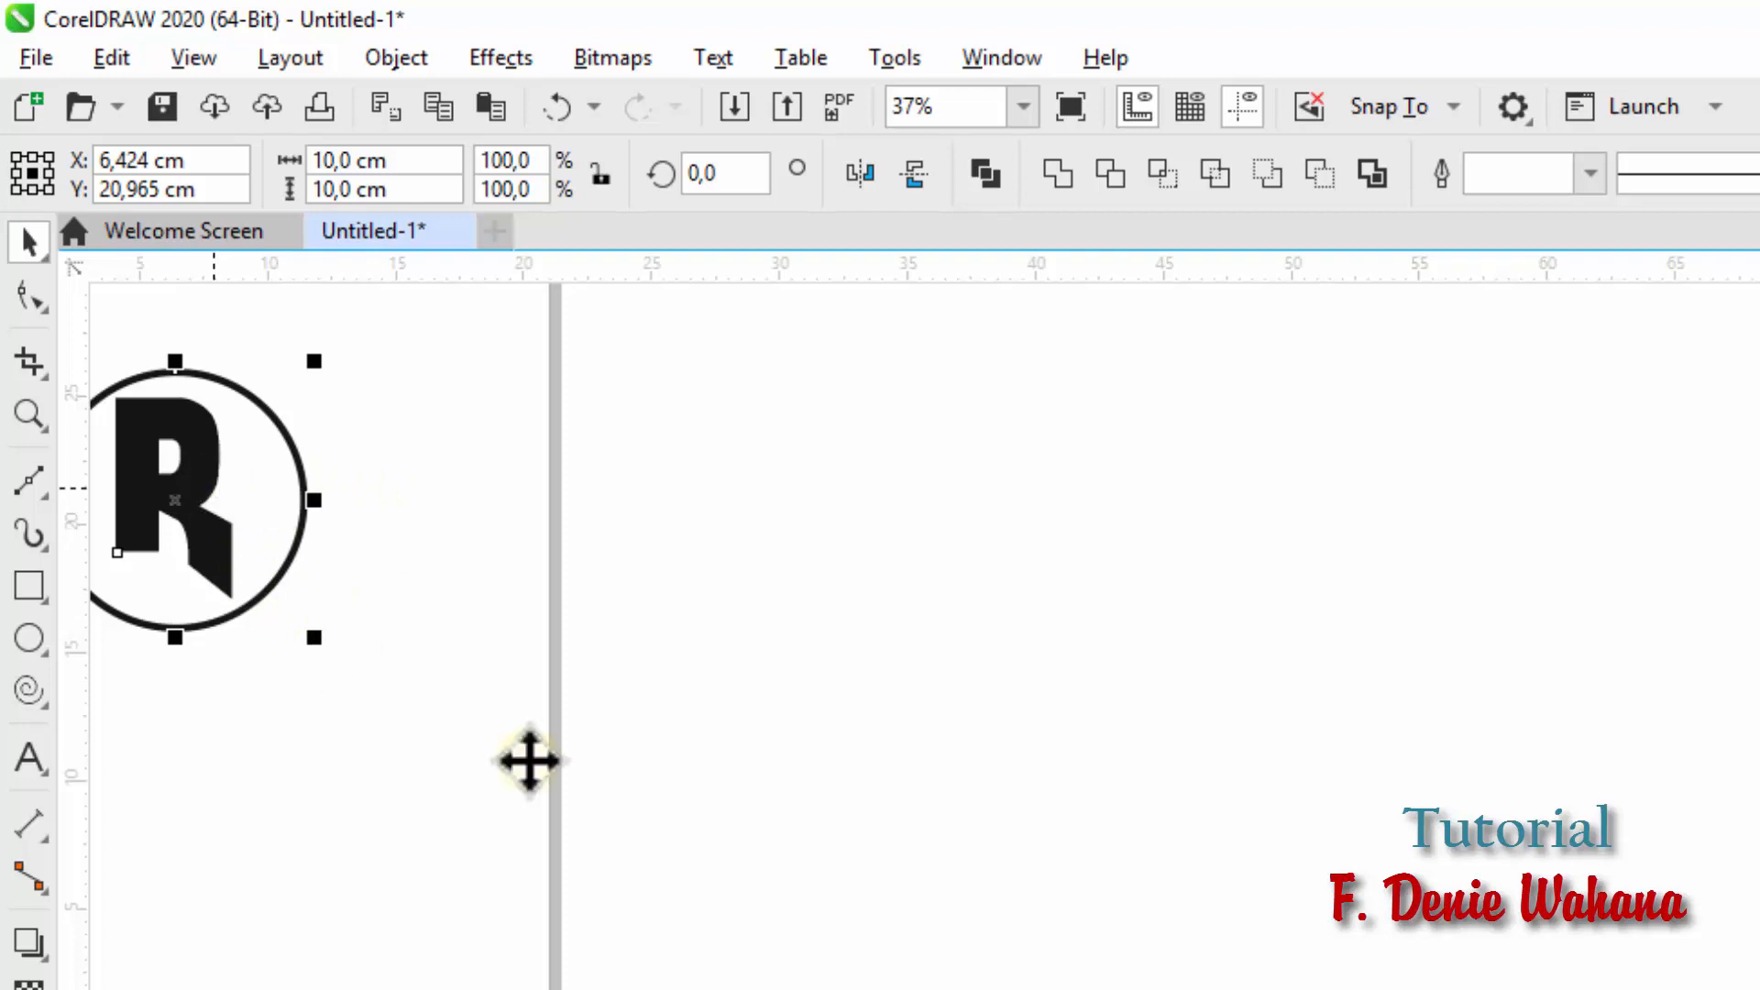
Step: Move the letter R out of the circle to about X 20.3, Y 21.4 cm at the page's right edge
scroll(880, 633, "left", 5)
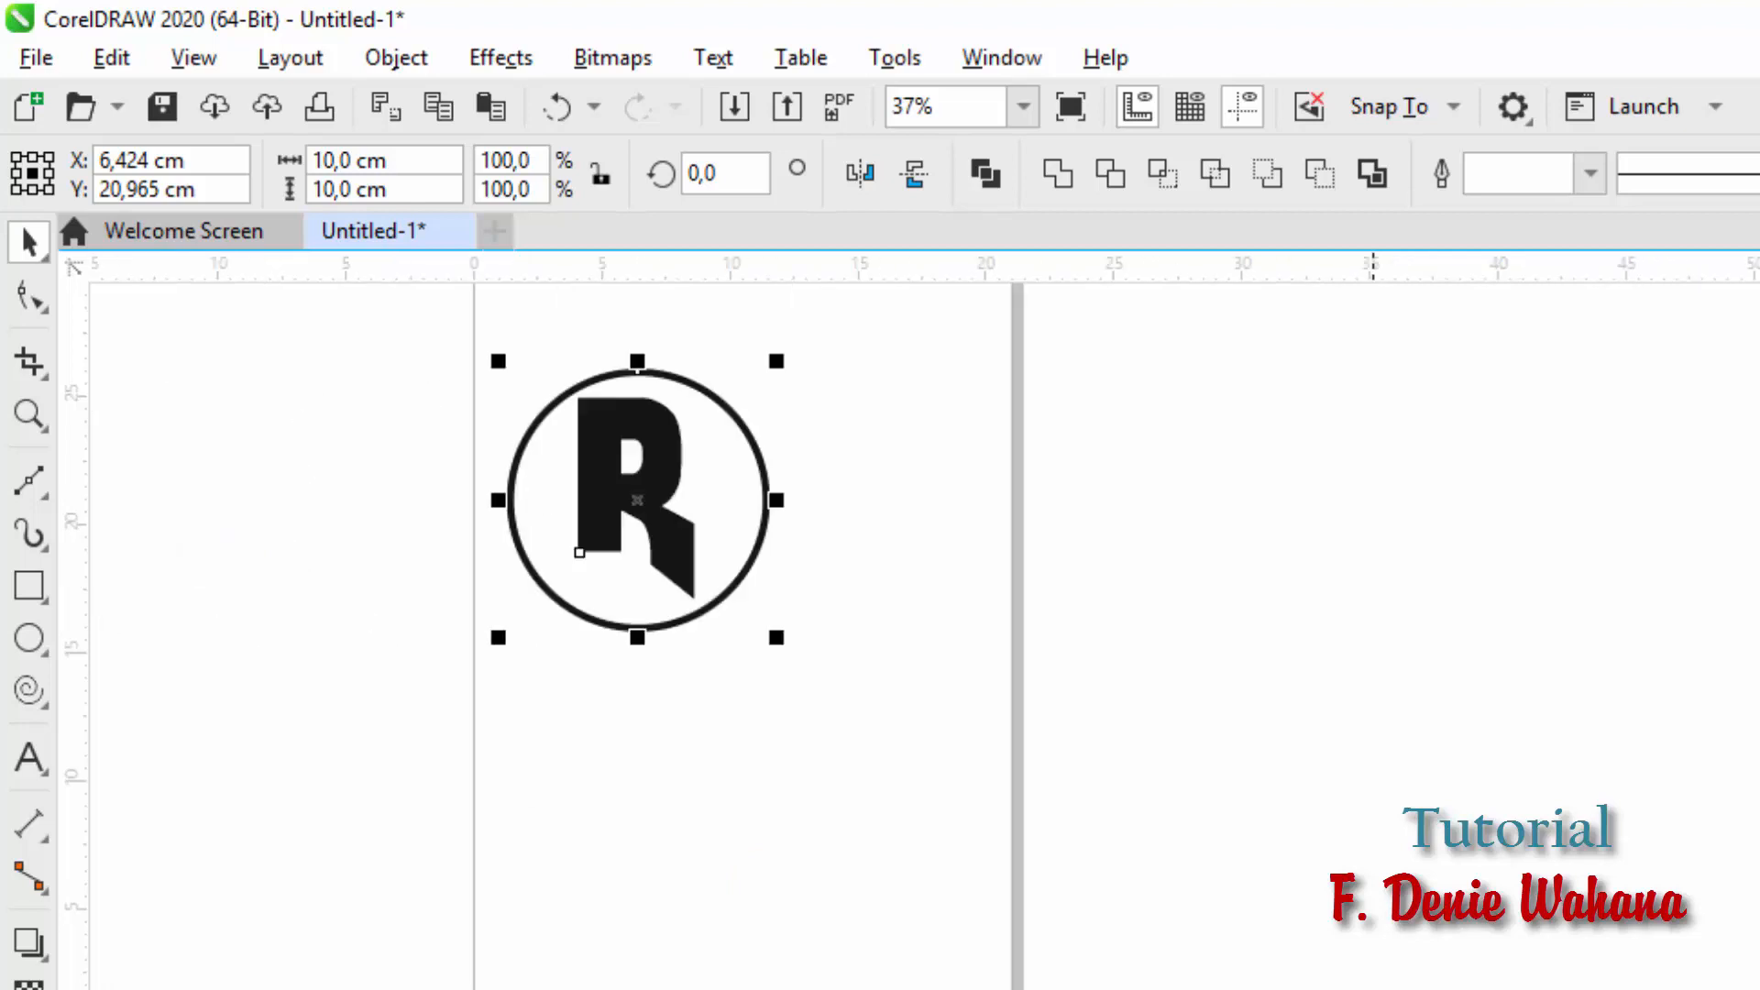
scroll(1167, 896, "left", 3)
left_click(1169, 505)
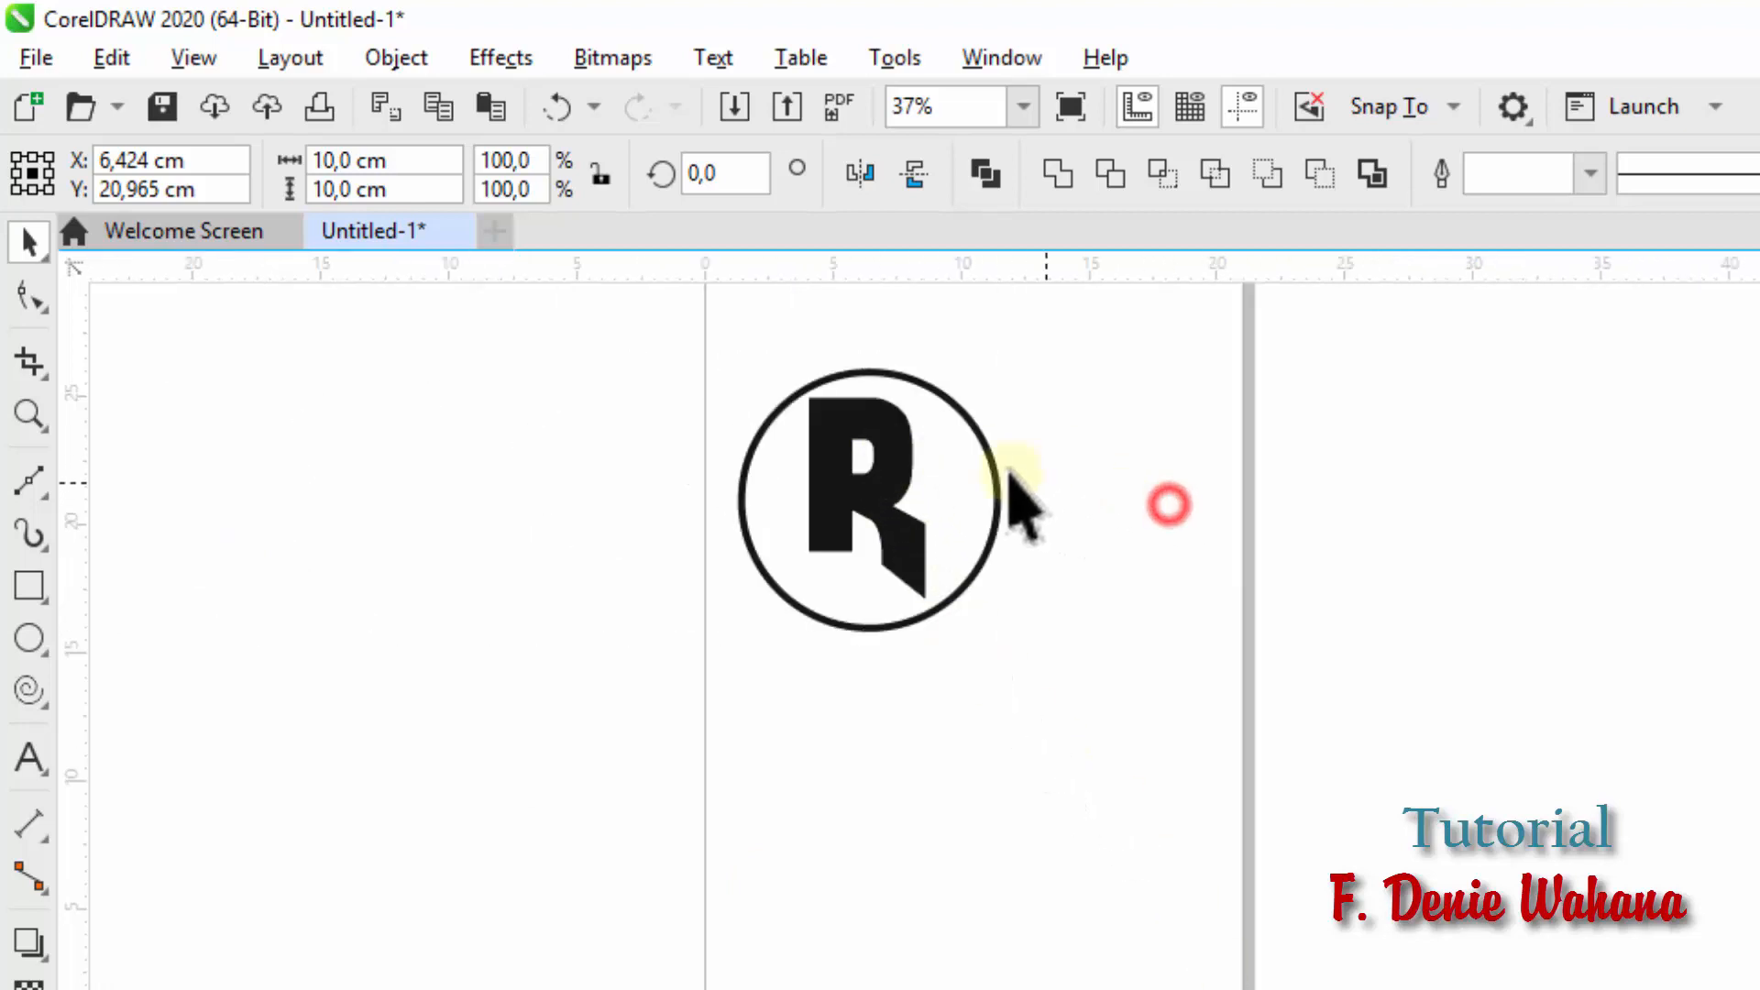
left_click(872, 491)
left_click(898, 424, "alt")
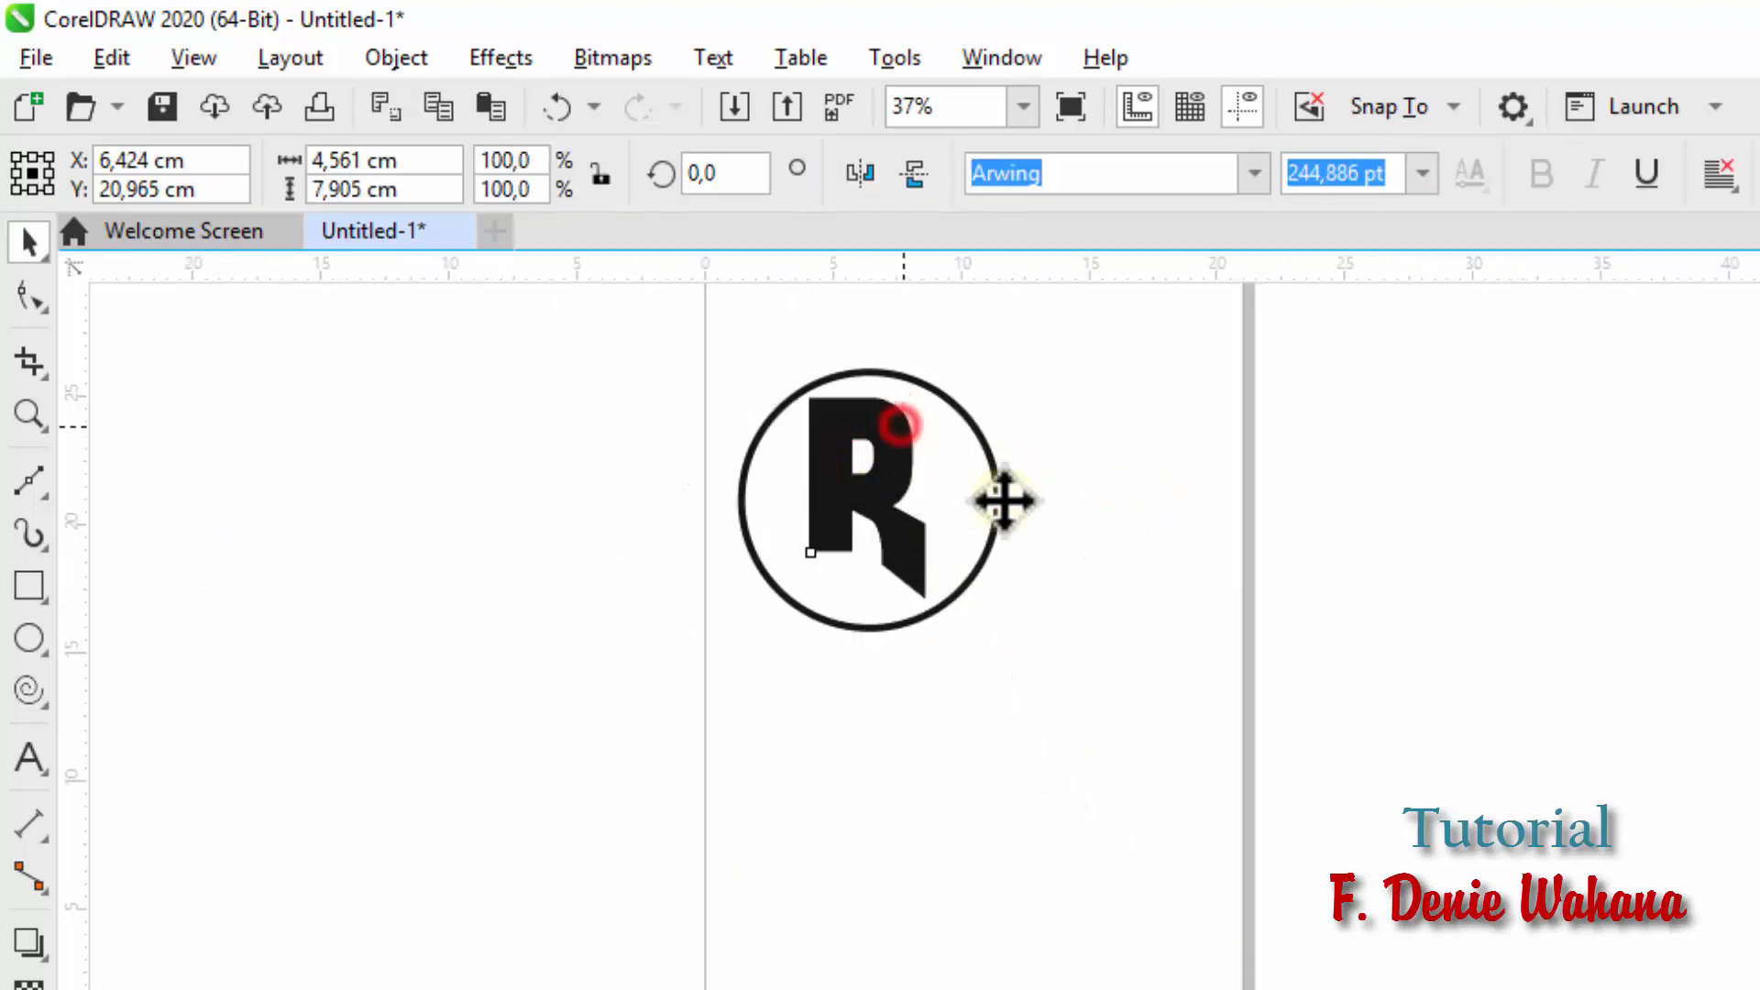
left_click_drag(1004, 500, 1291, 461)
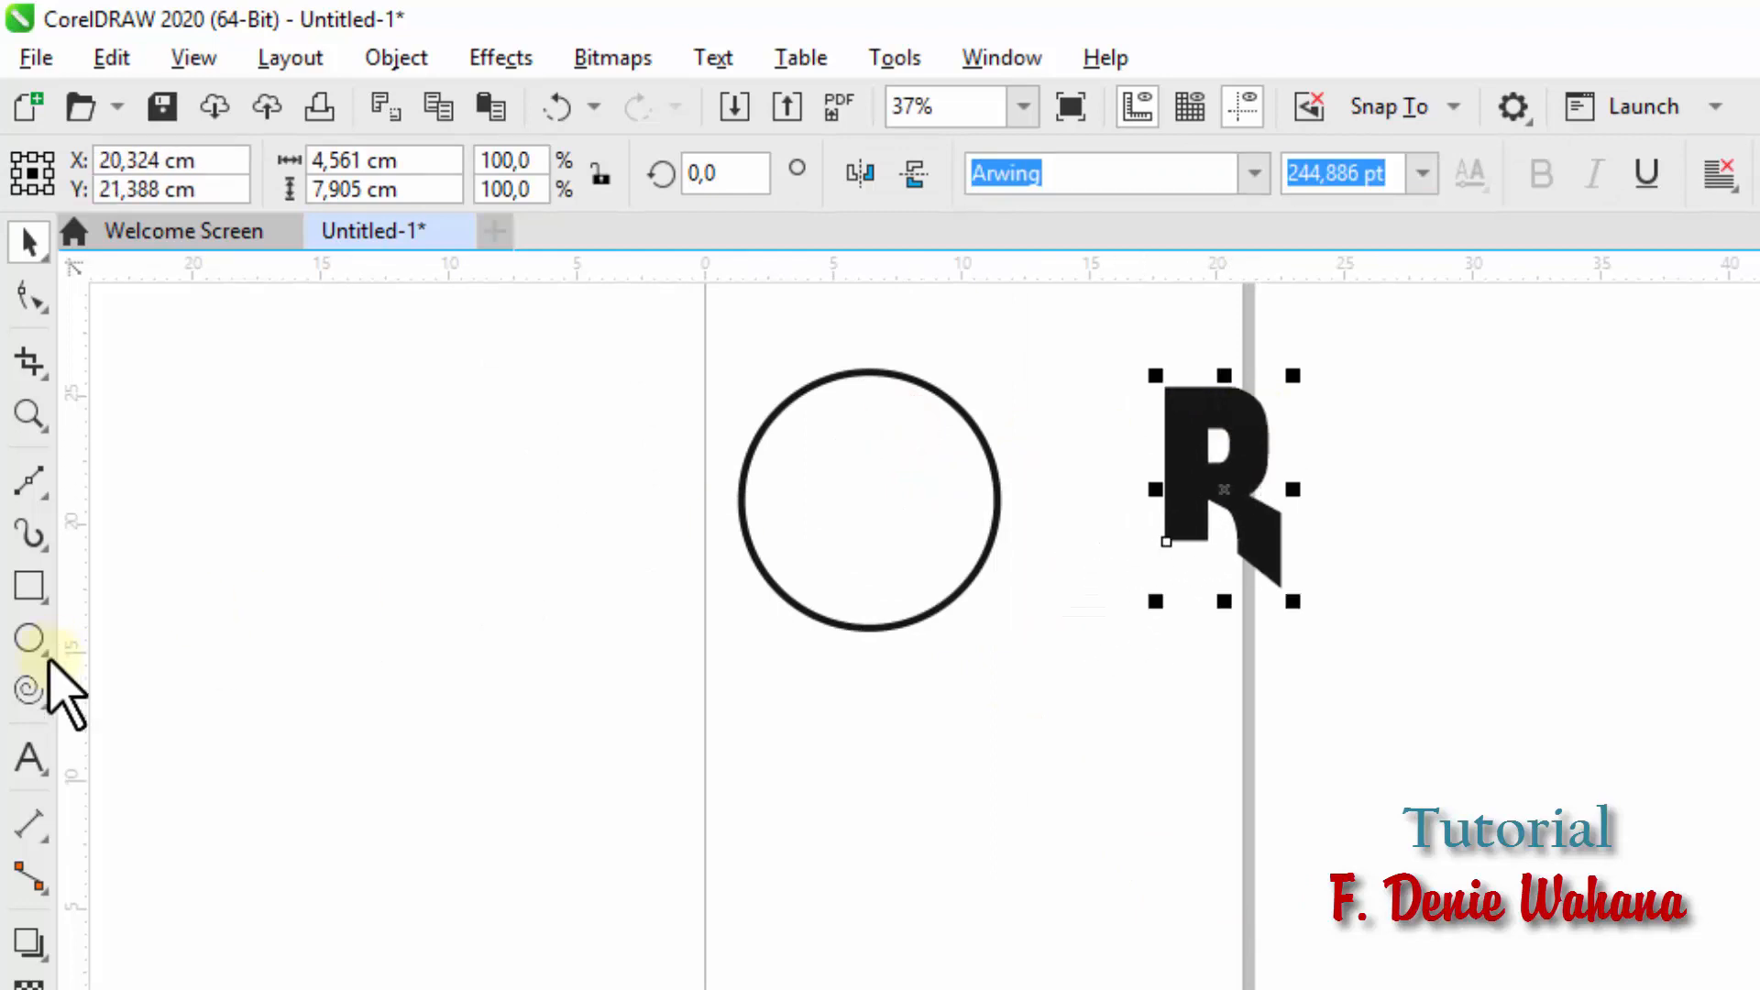
Step: Draw a rectangle about 4.2 by 2.2 cm inside the circle, slightly off its centre
left_click(28, 584)
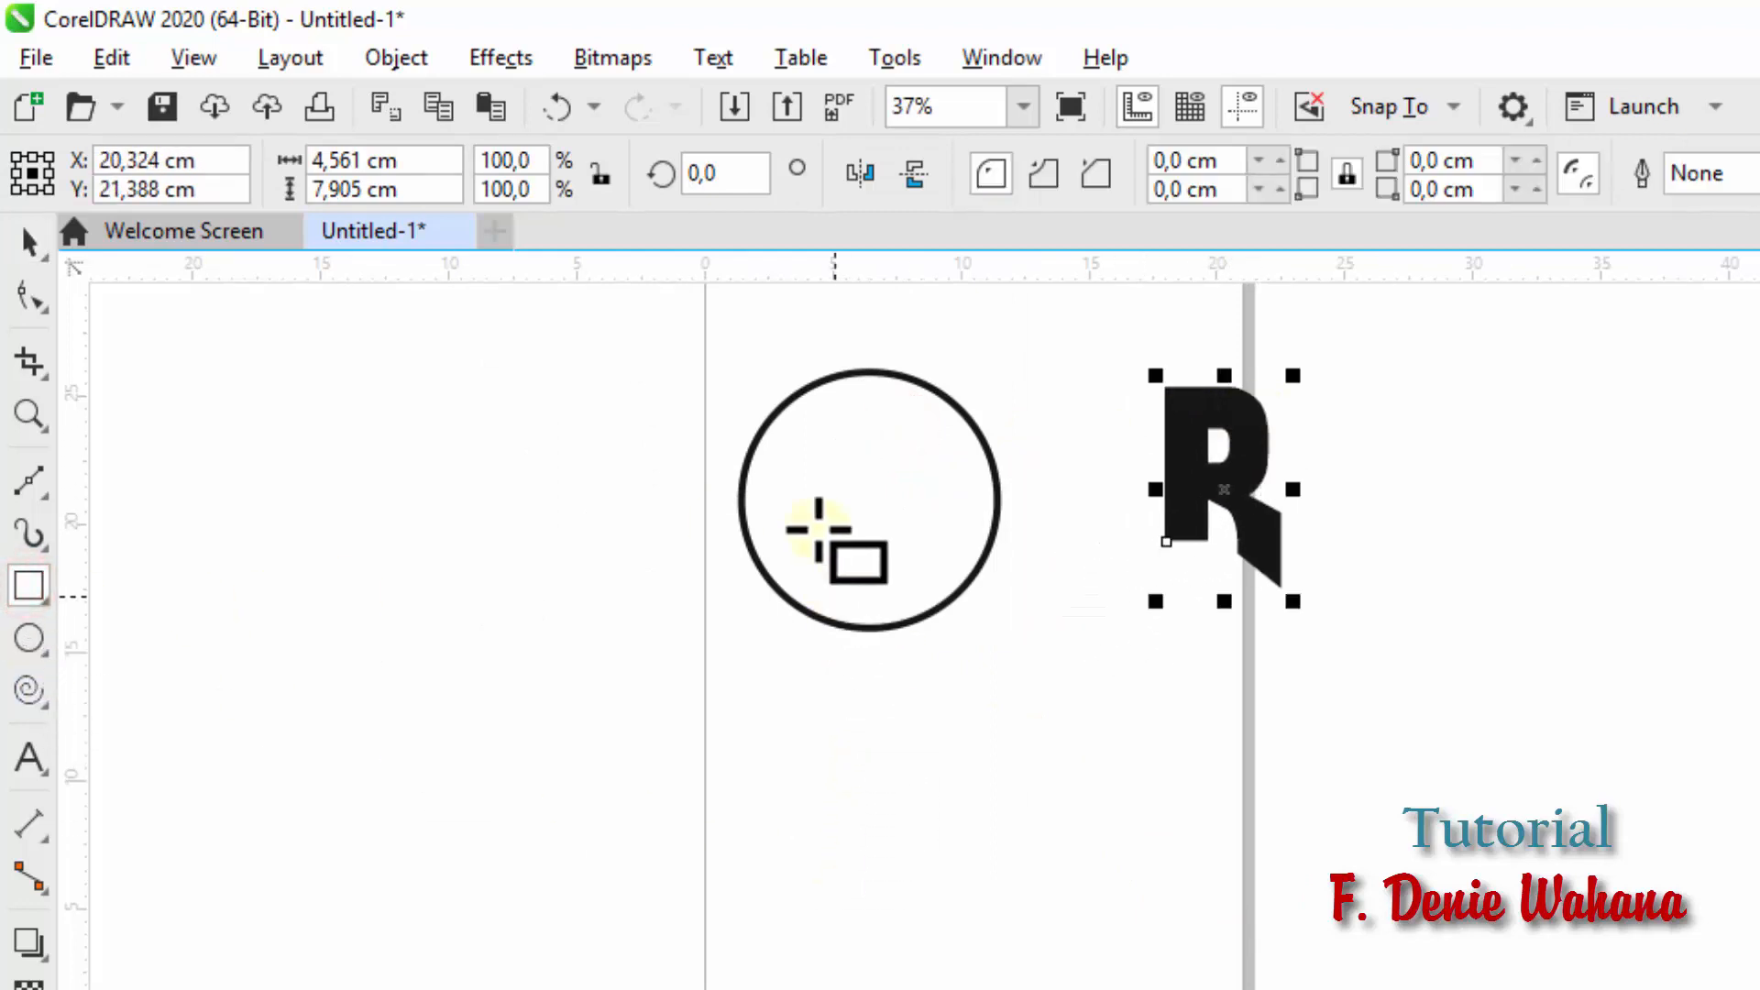
left_click_drag(799, 492, 905, 548)
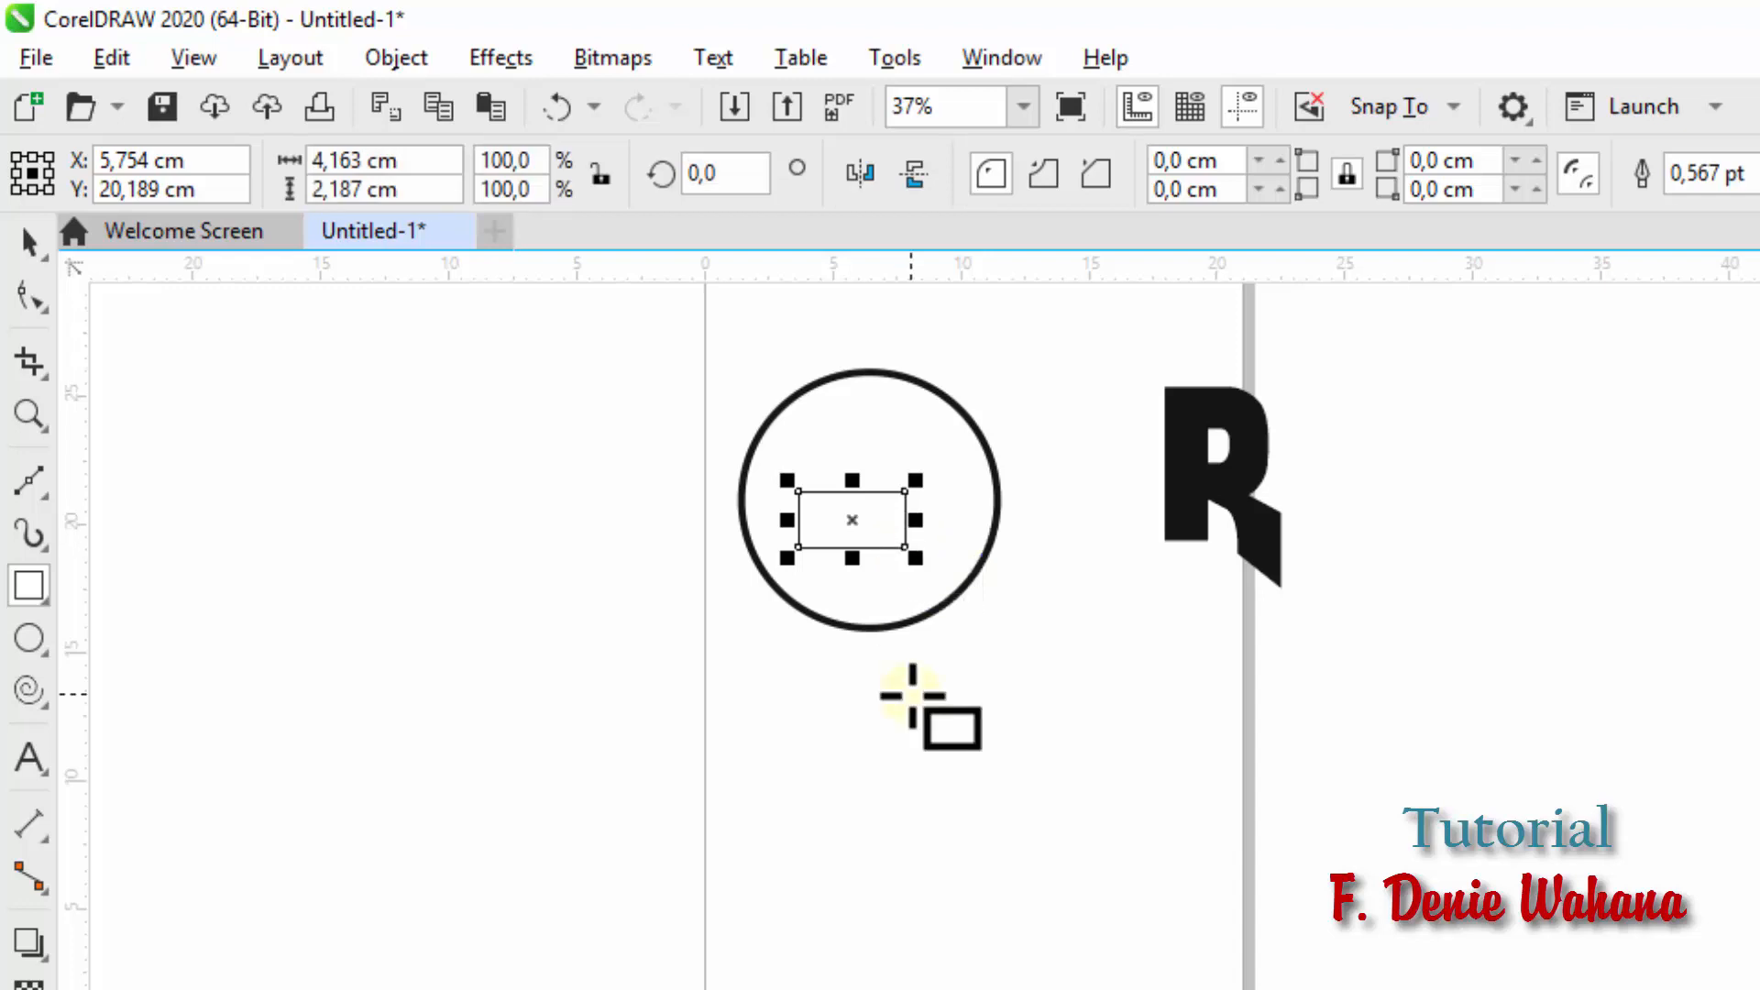
left_click(29, 242)
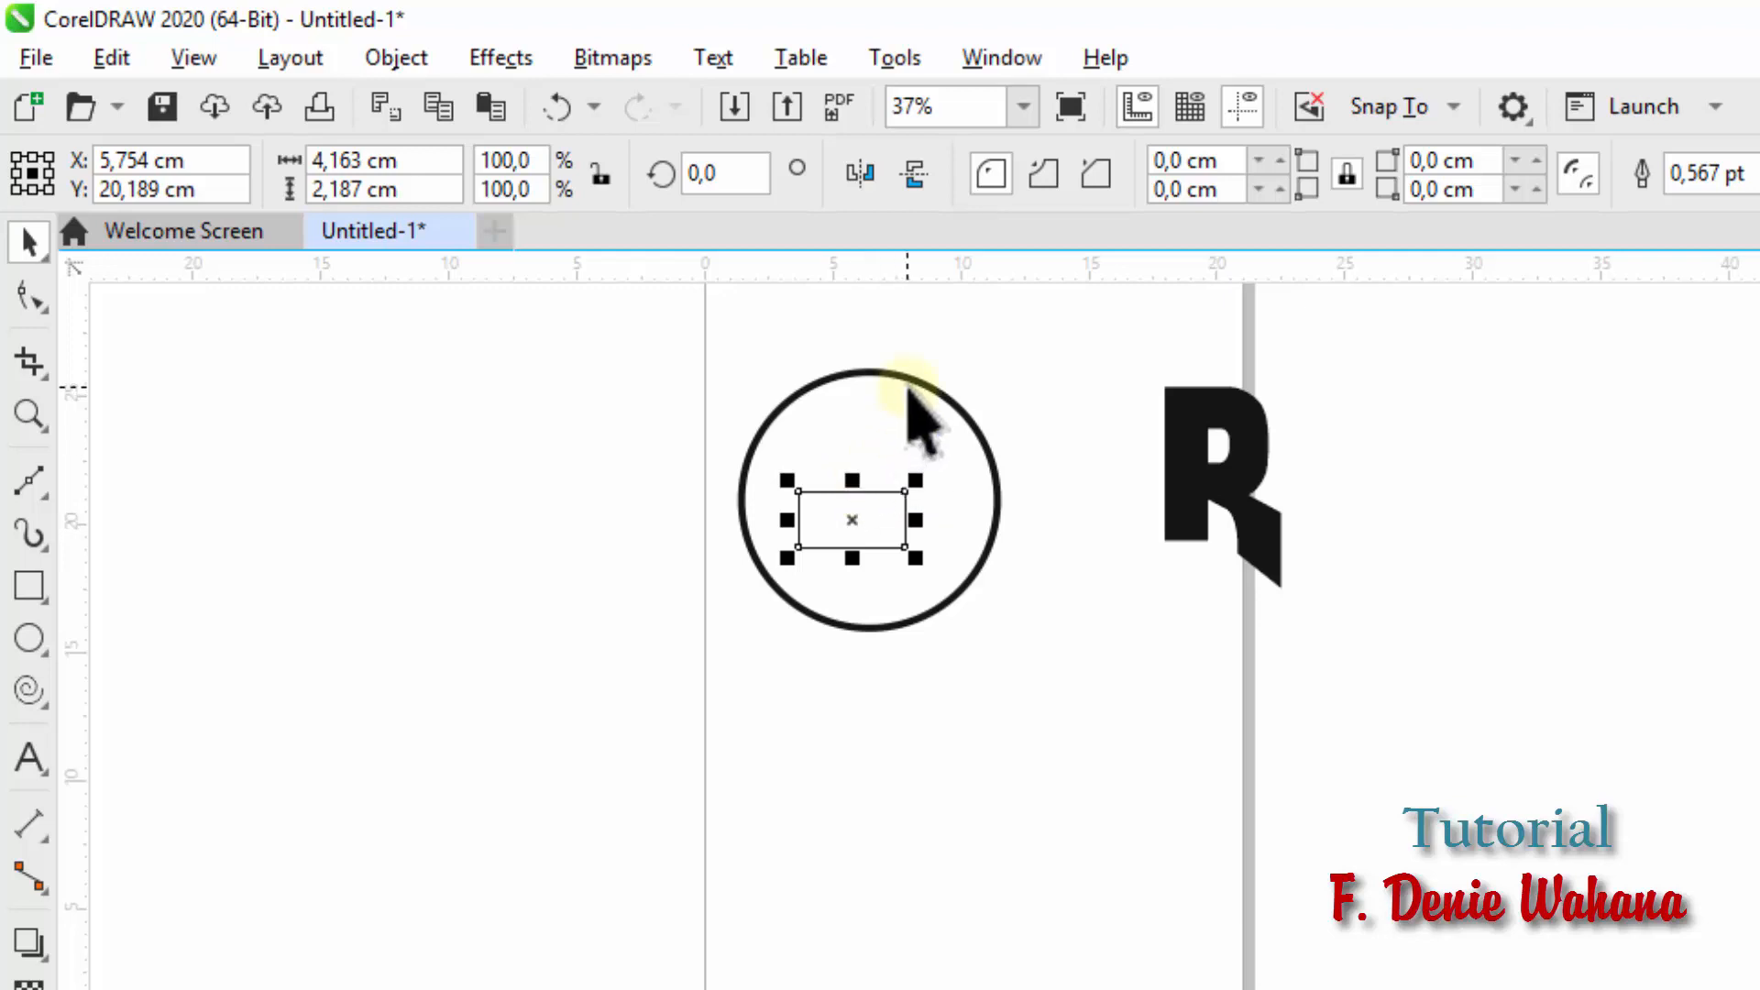
Step: Select the circle together with the rectangle and align their centres horizontally and vertically
left_click(945, 431, "shift")
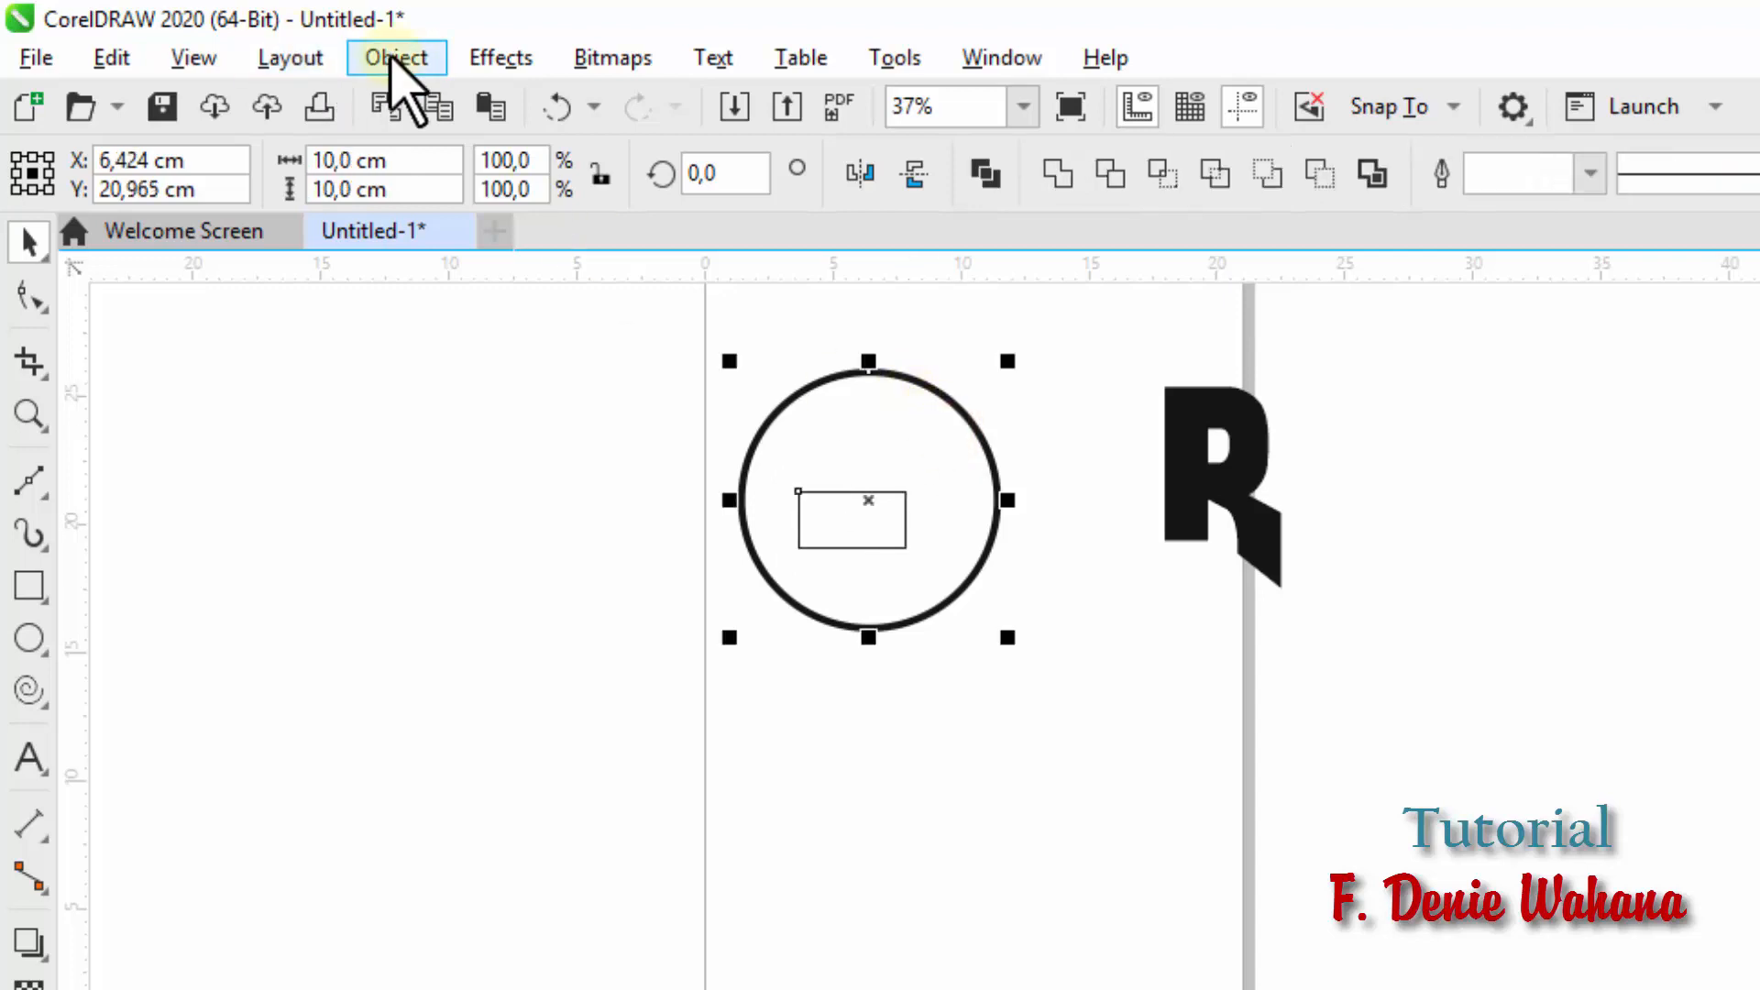
left_click(396, 59)
left_click(396, 59)
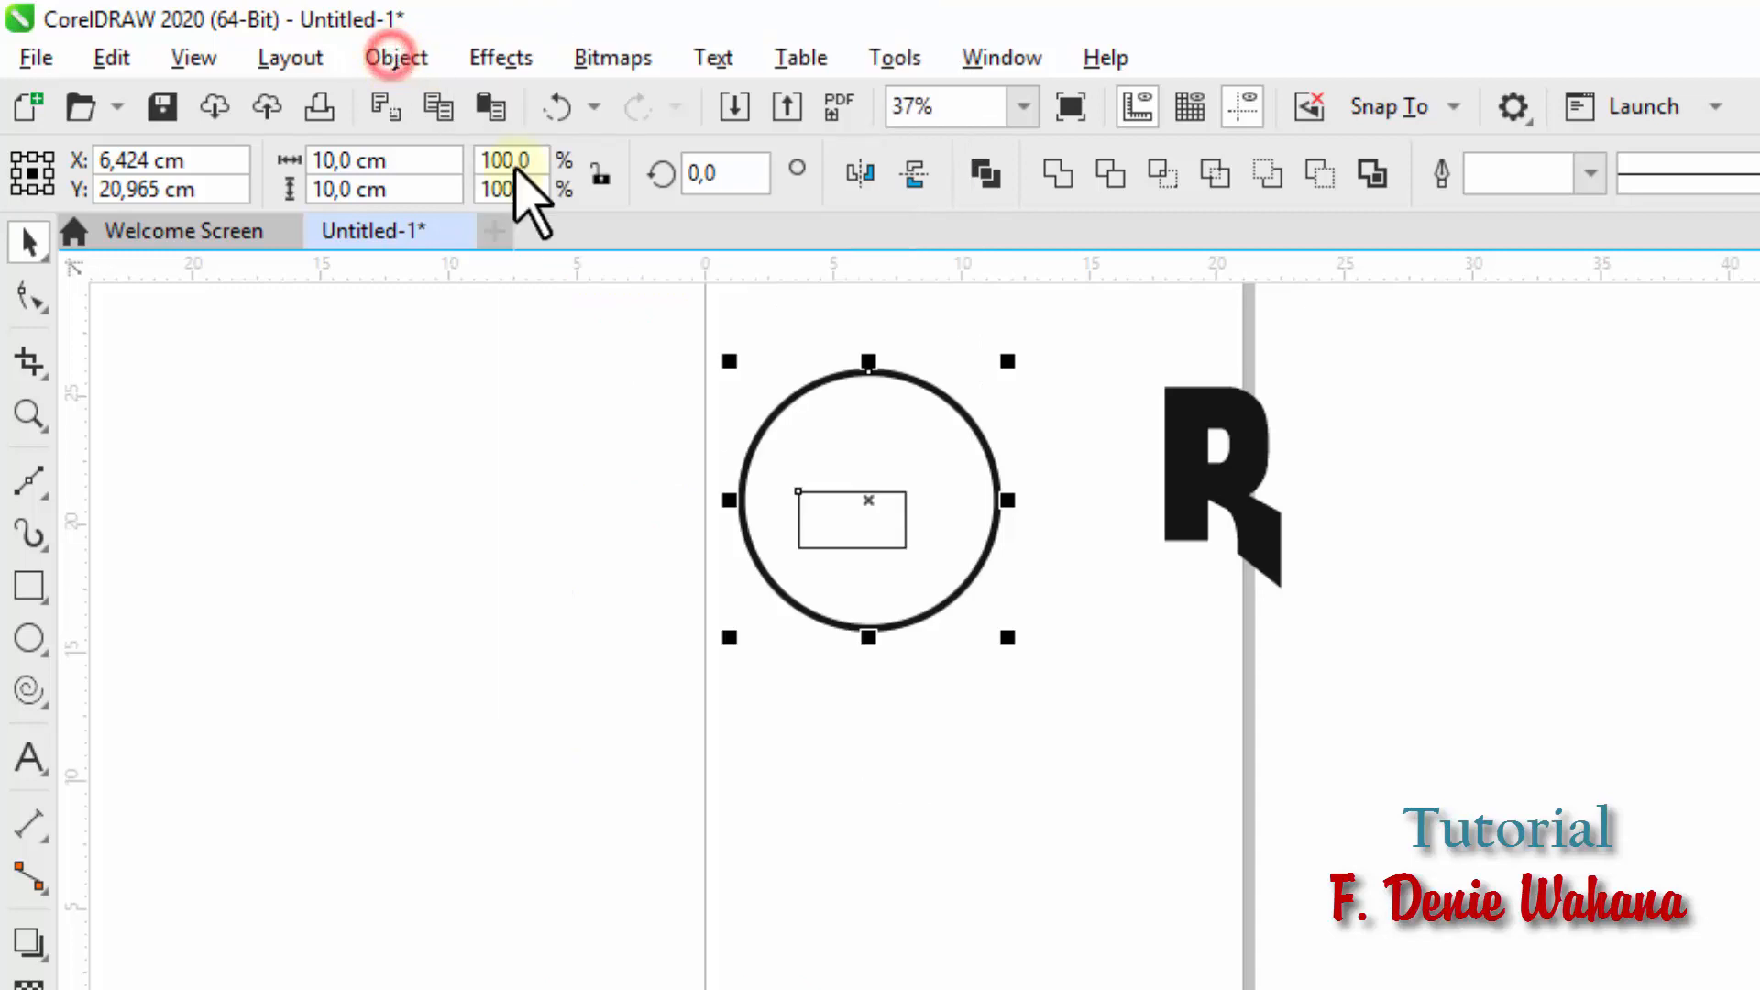
scroll(880, 632, "right", 5)
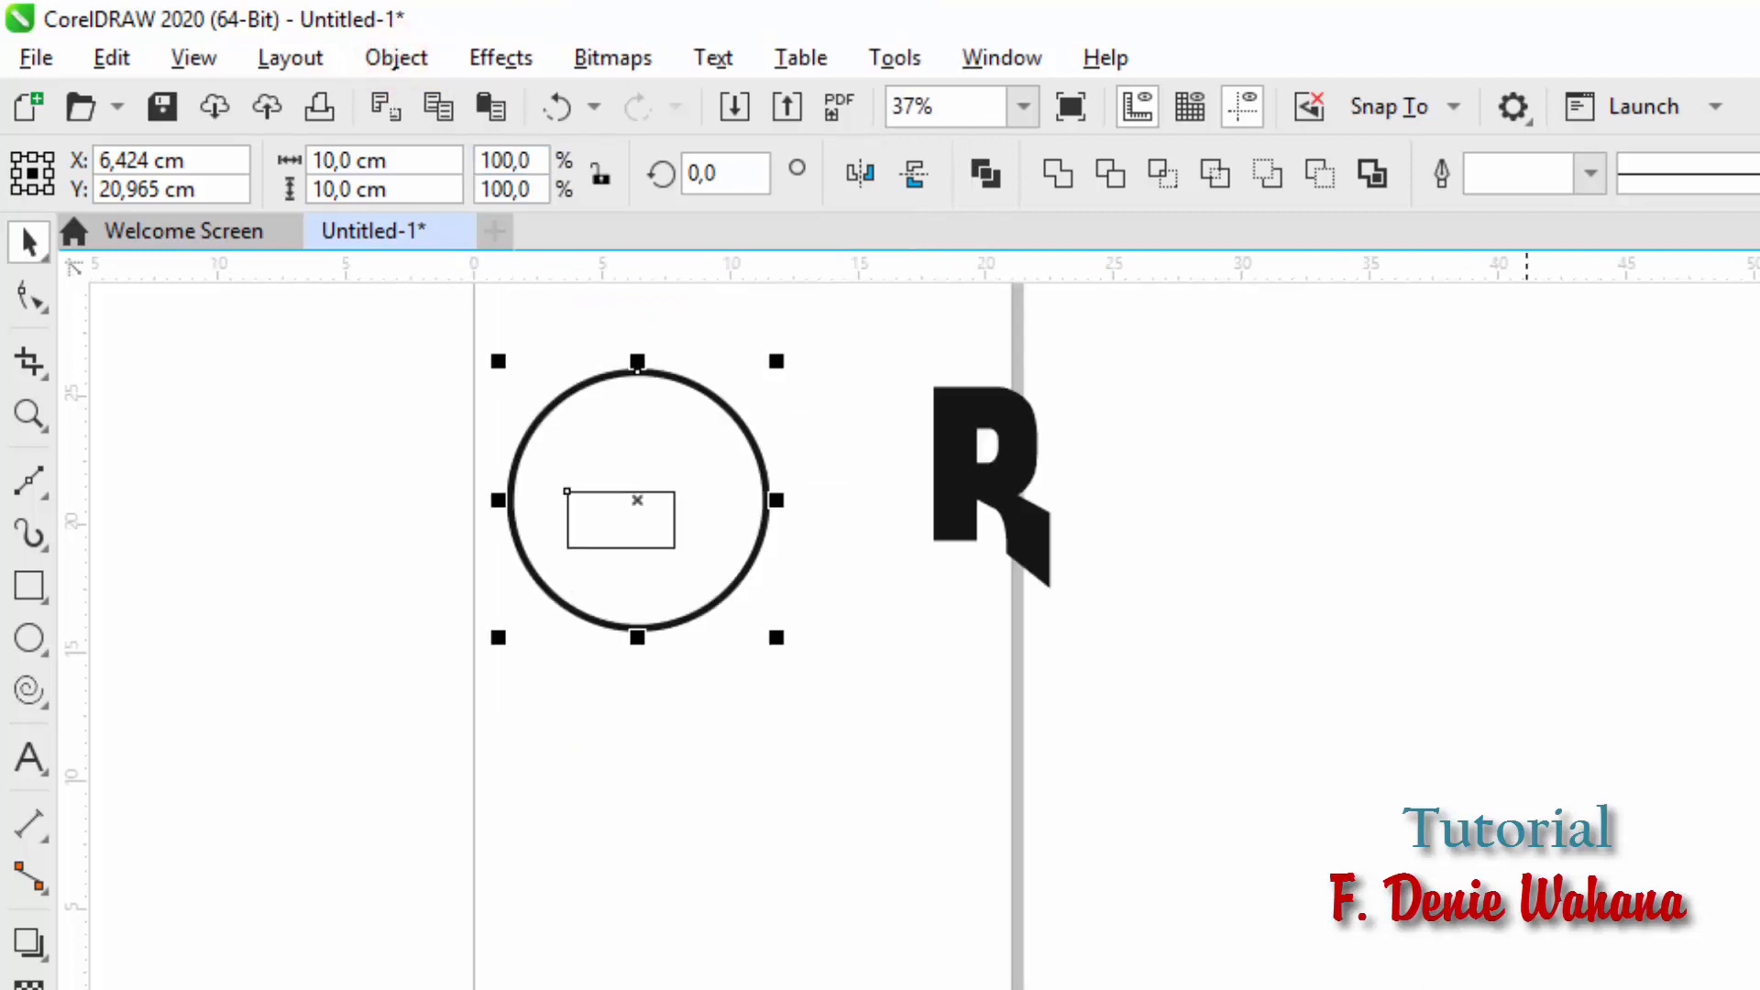
left_click(413, 66)
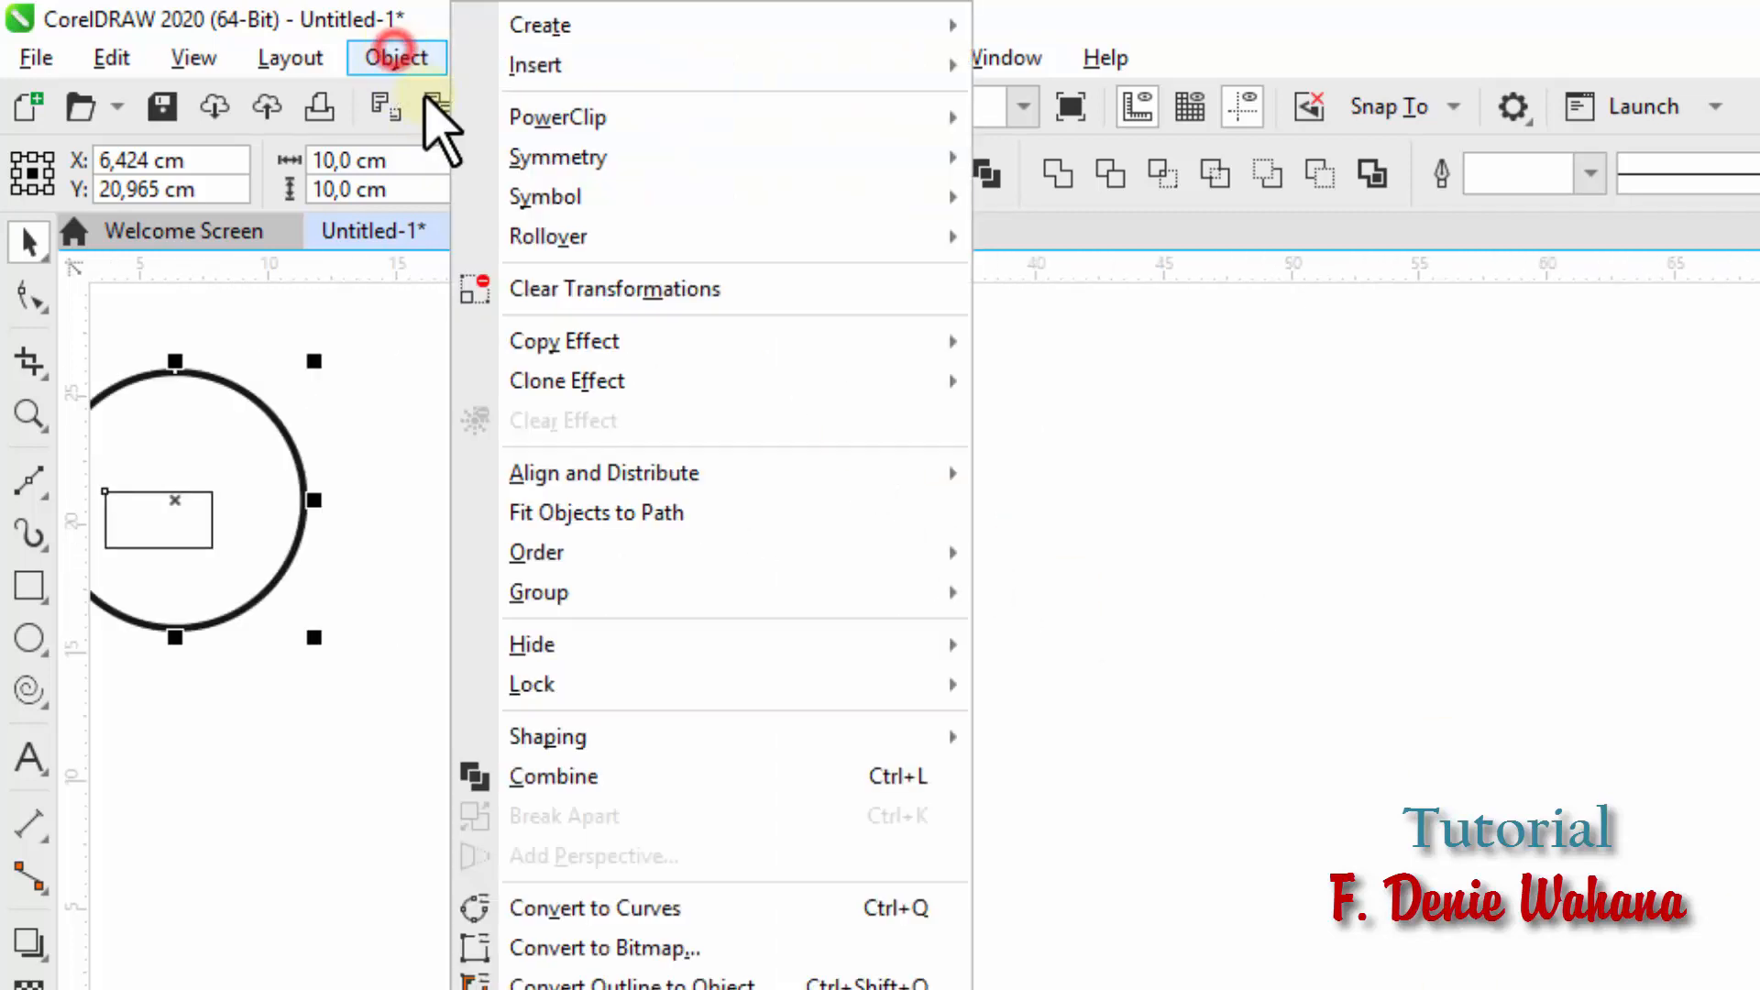
mouse_move(724, 473)
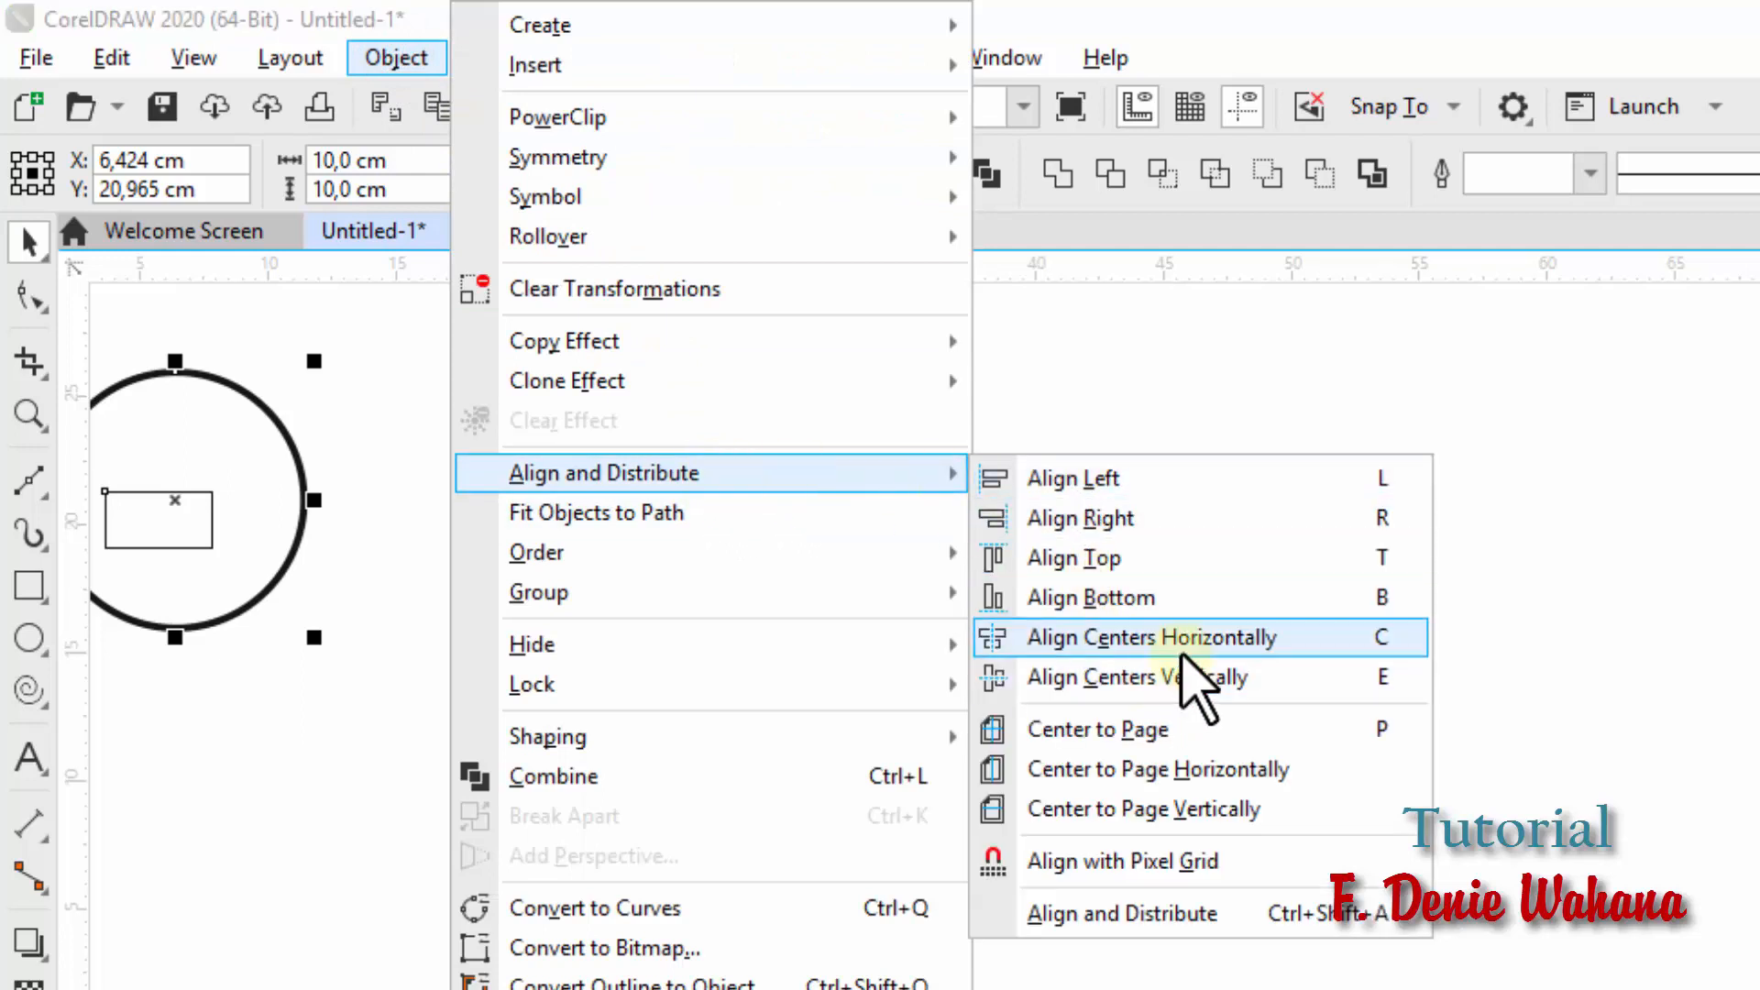
left_click(1181, 653)
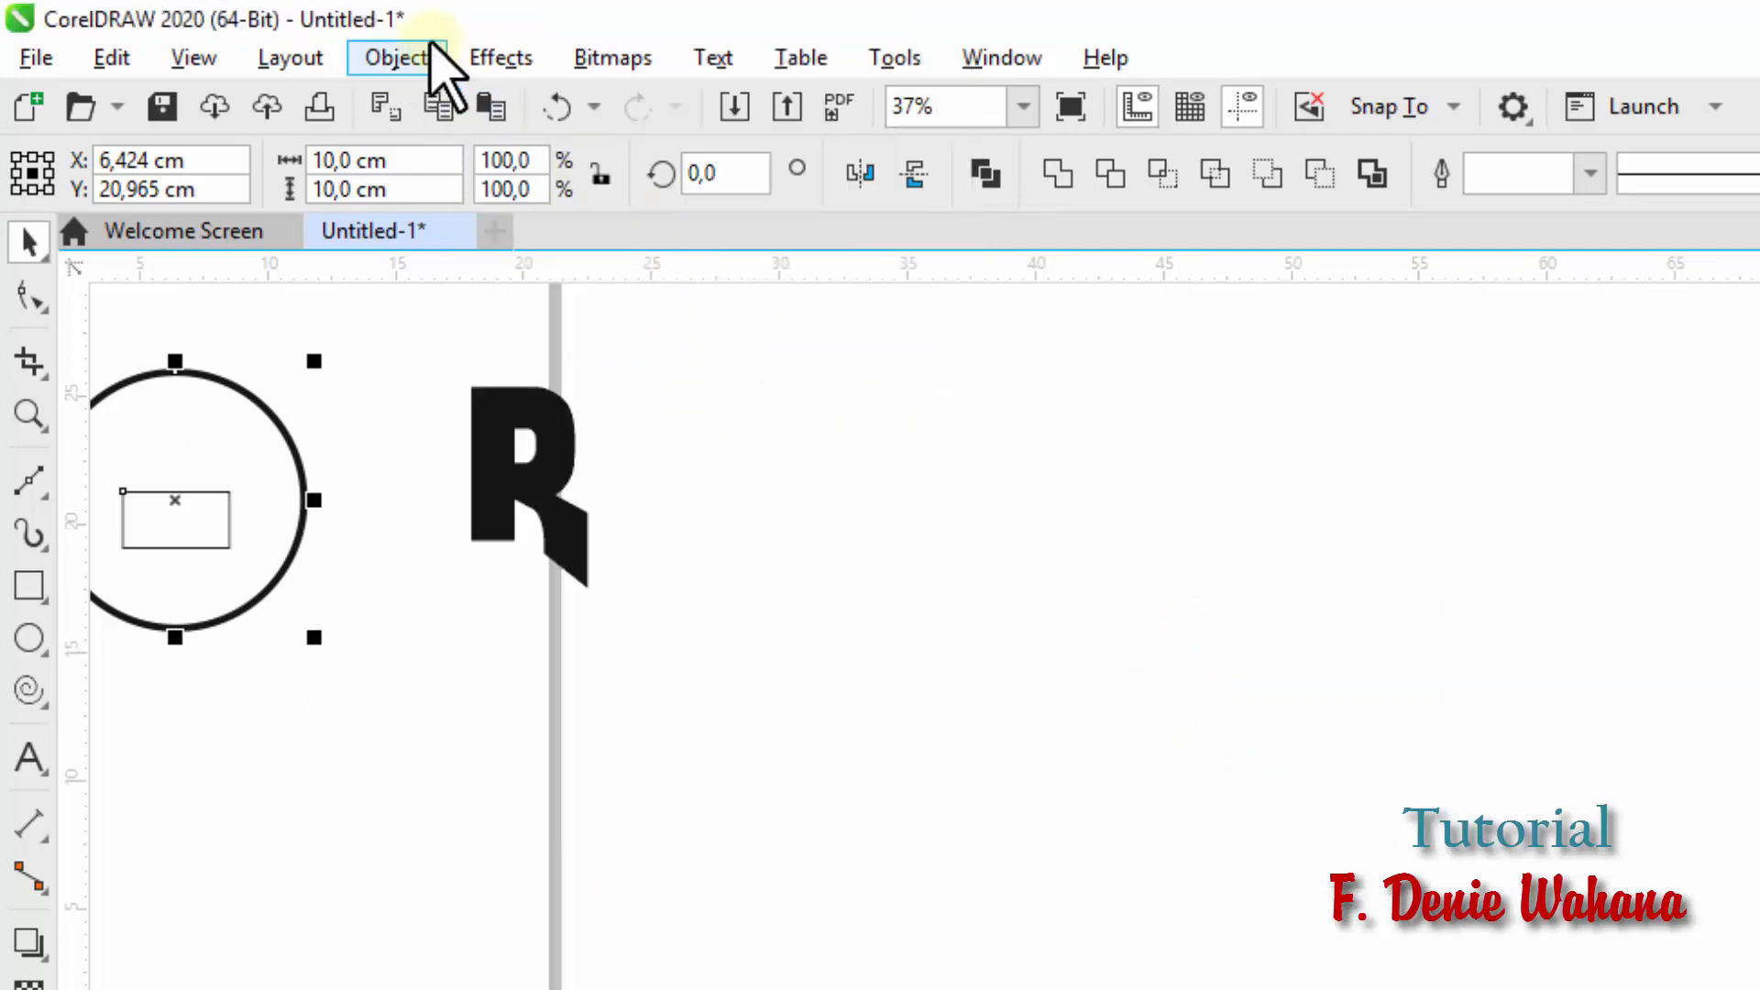
left_click(424, 54)
mouse_move(724, 473)
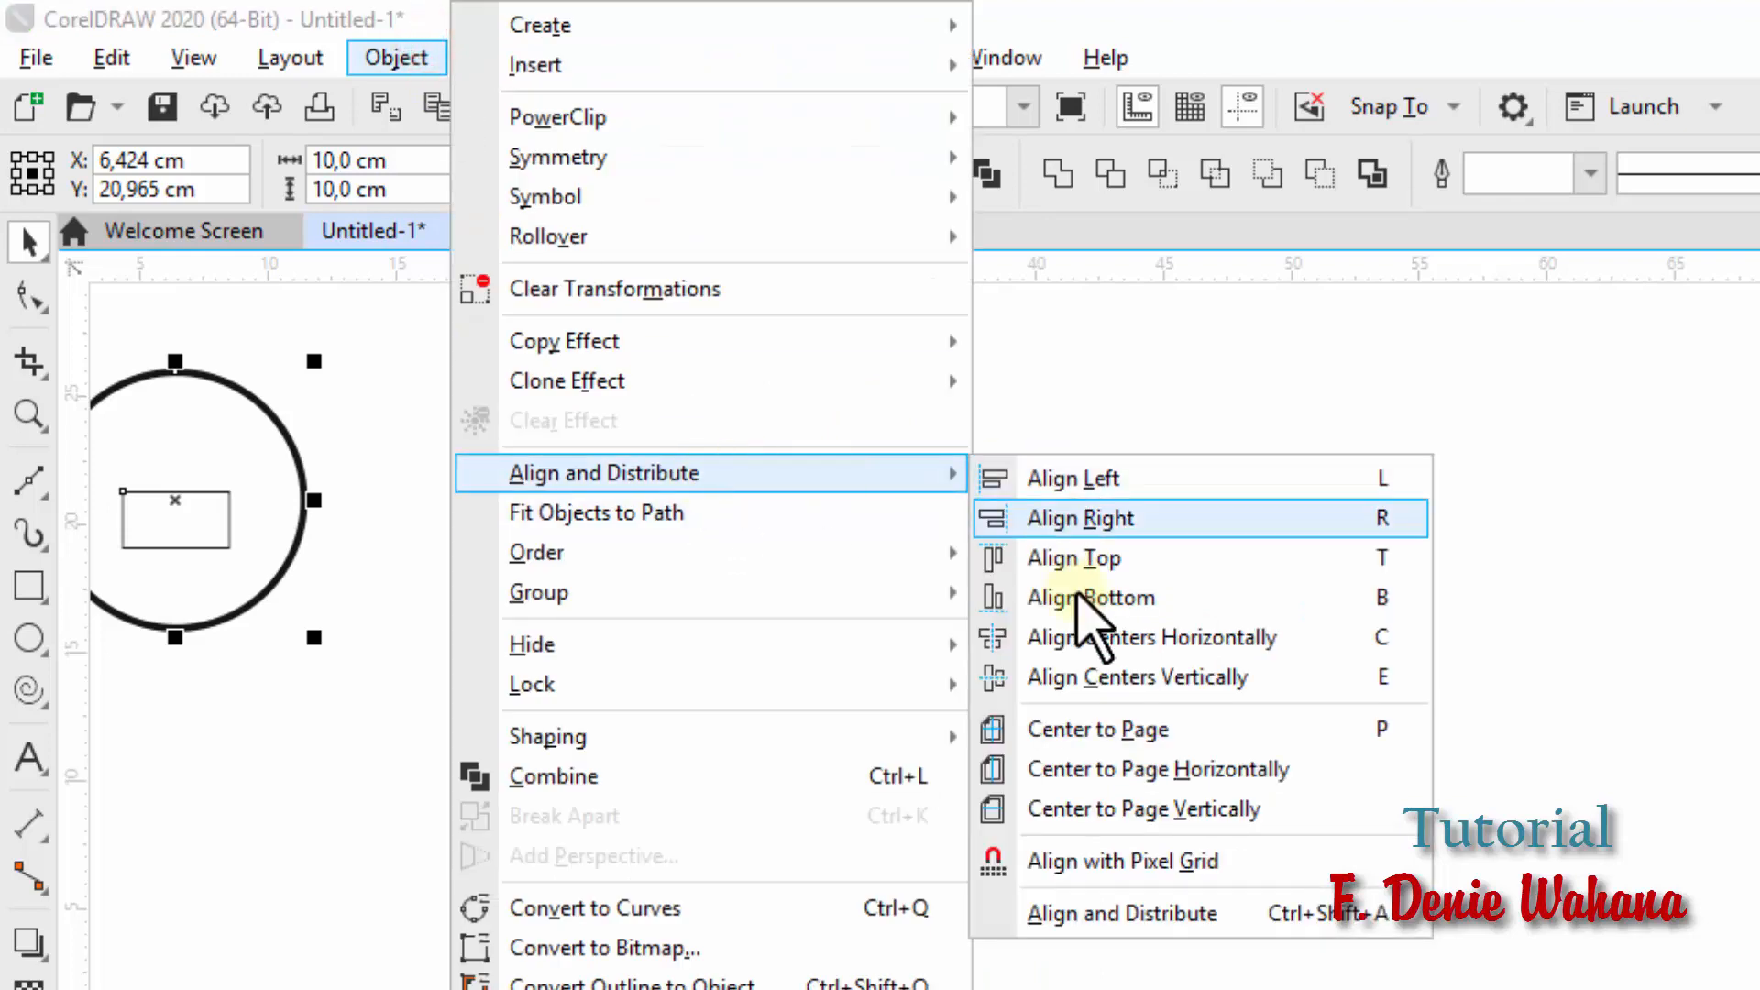
left_click(1099, 686)
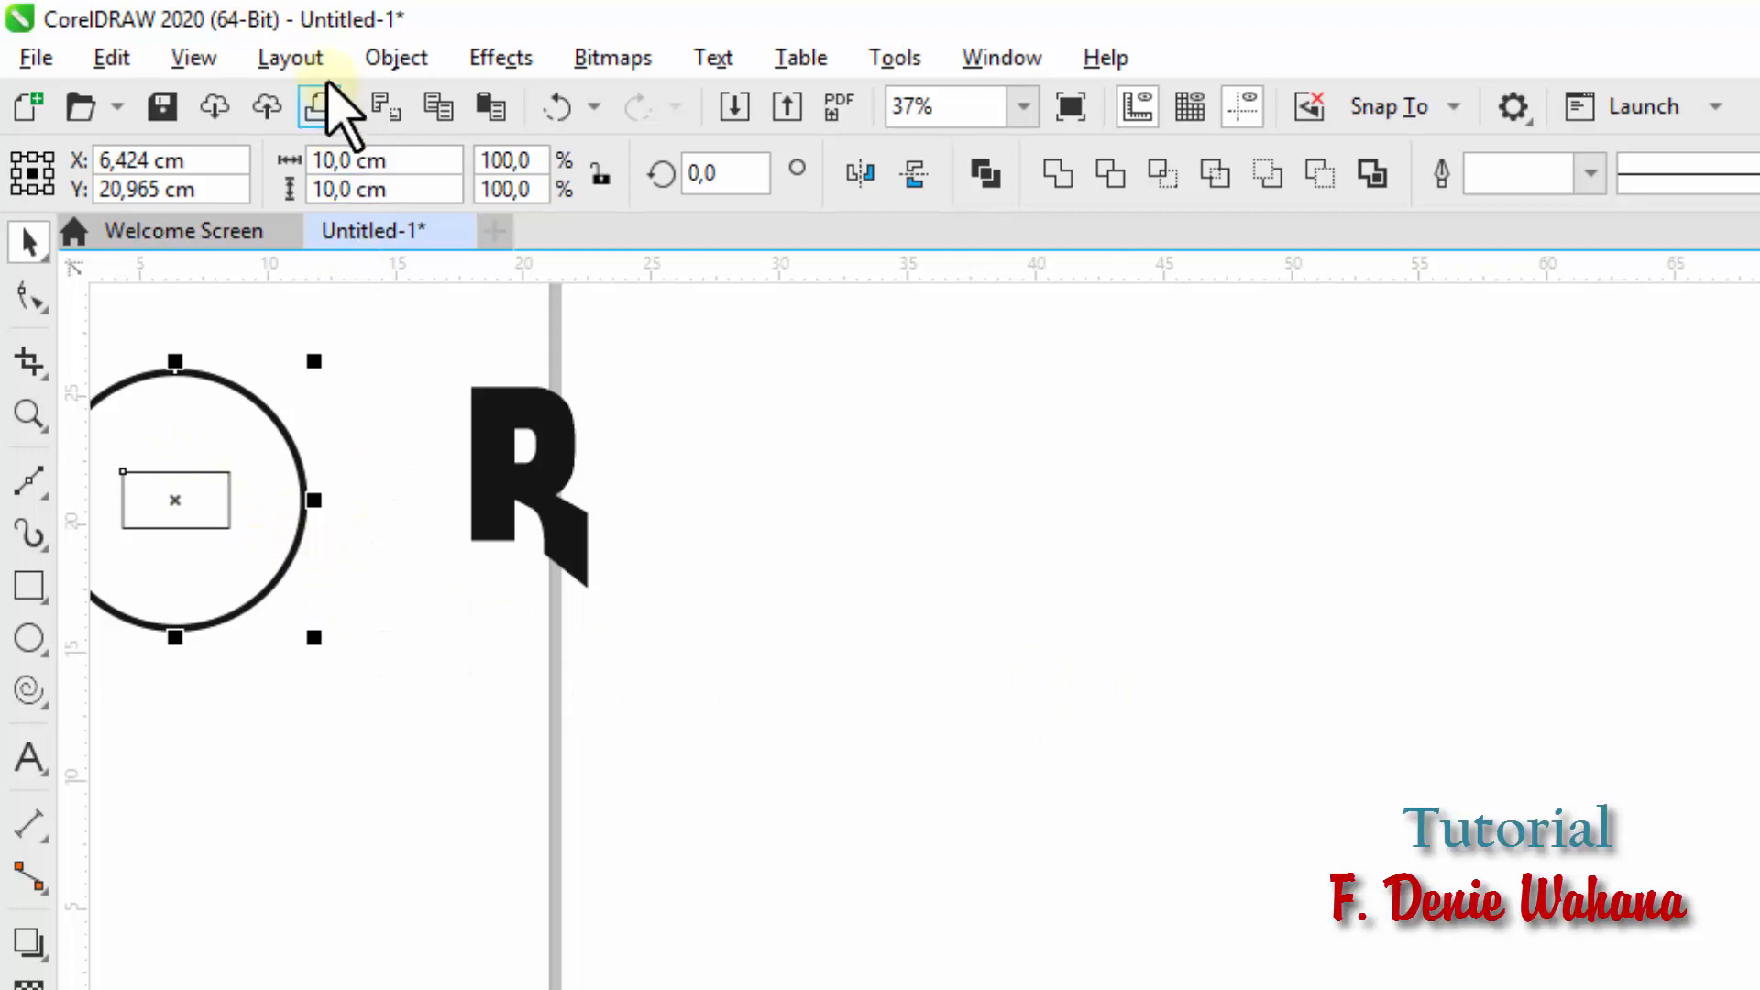
left_click(333, 60)
mouse_move(395, 59)
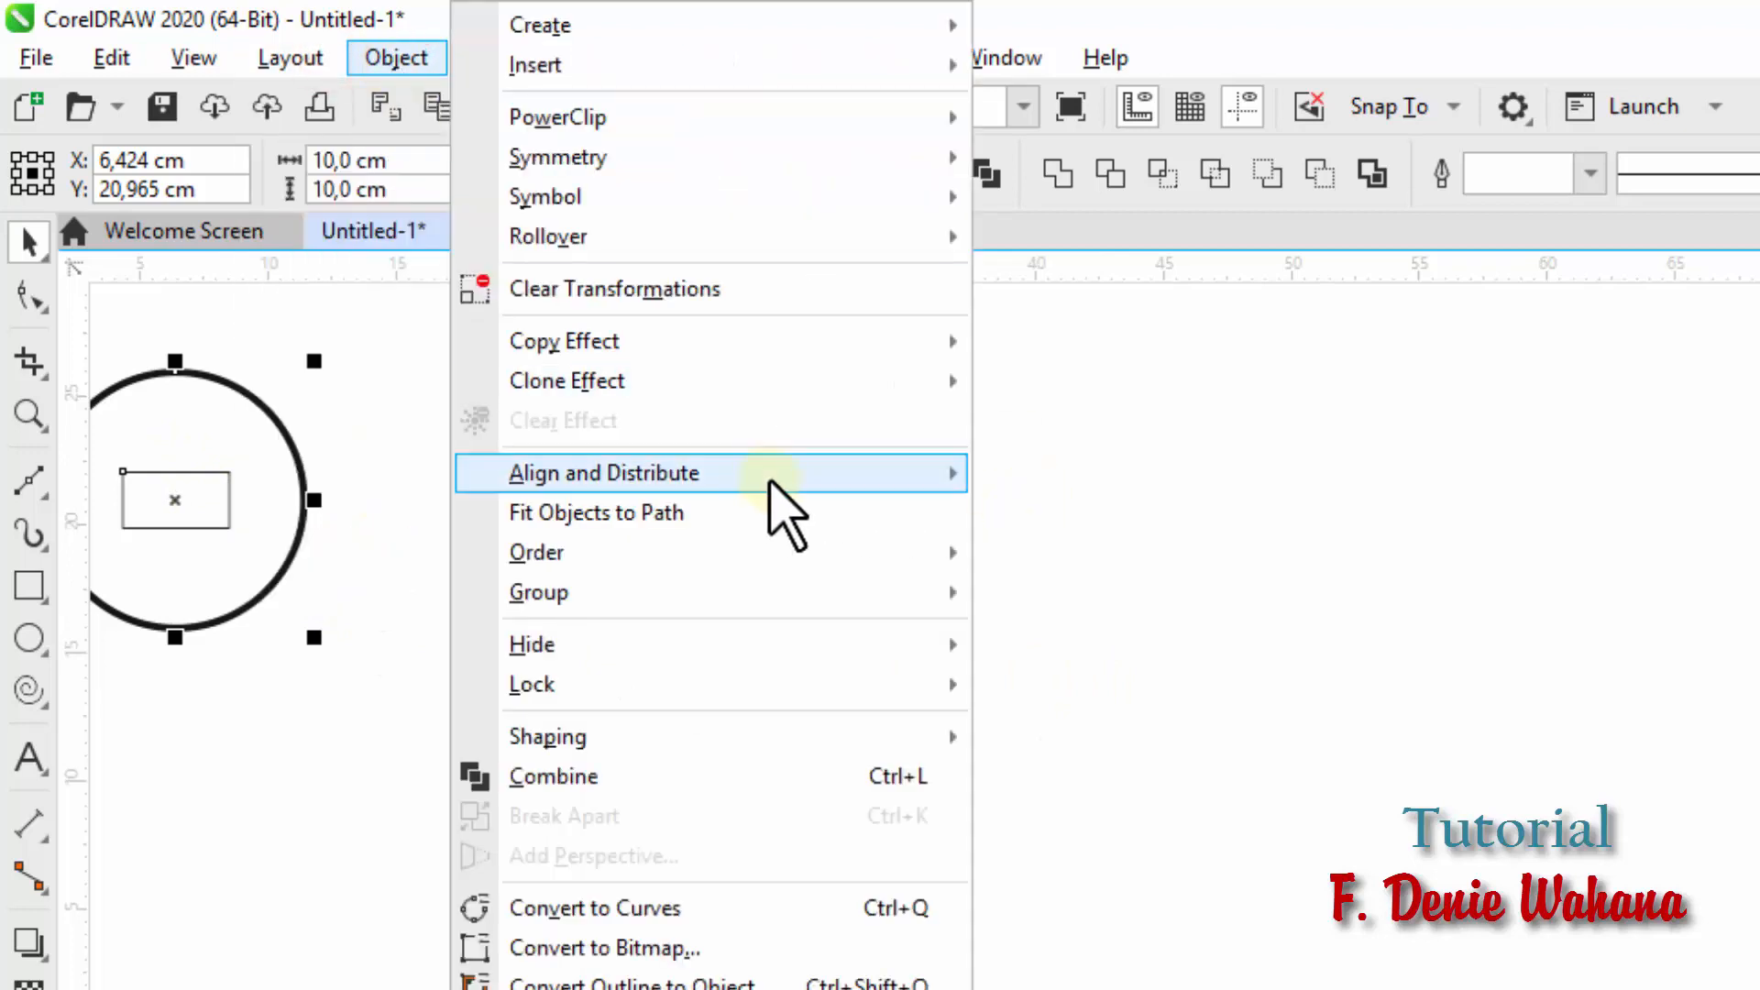
mouse_move(770, 477)
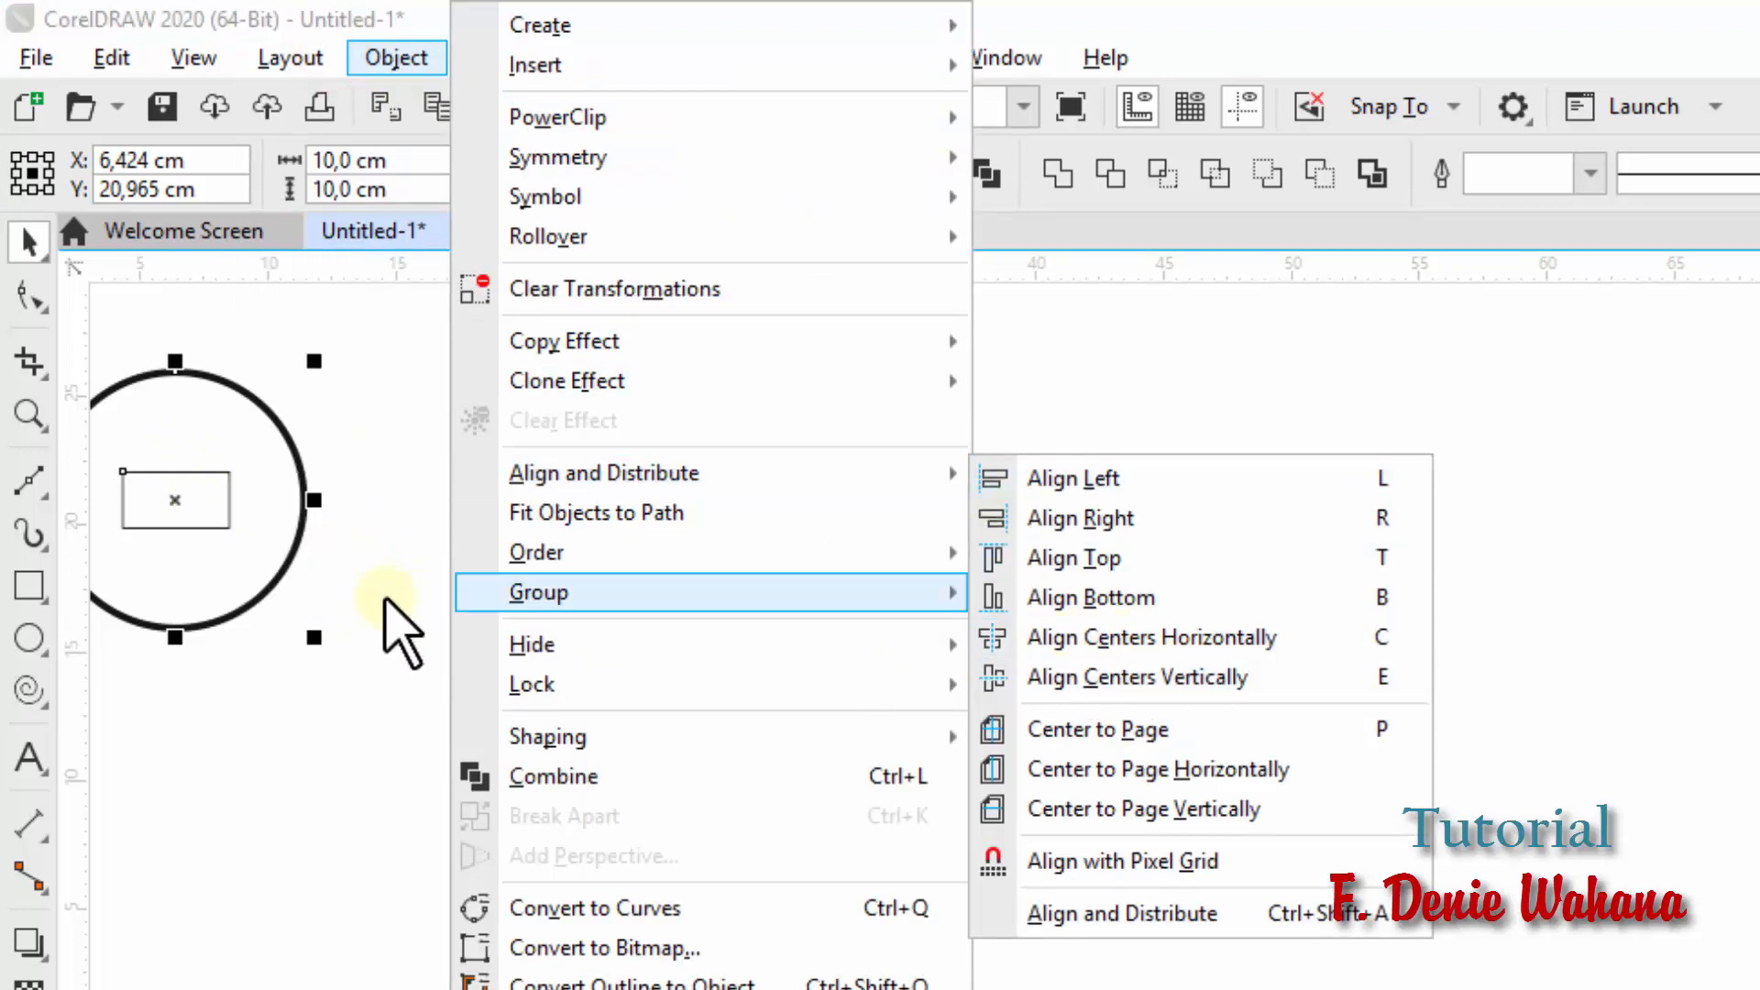
left_click(312, 807)
left_click(590, 804)
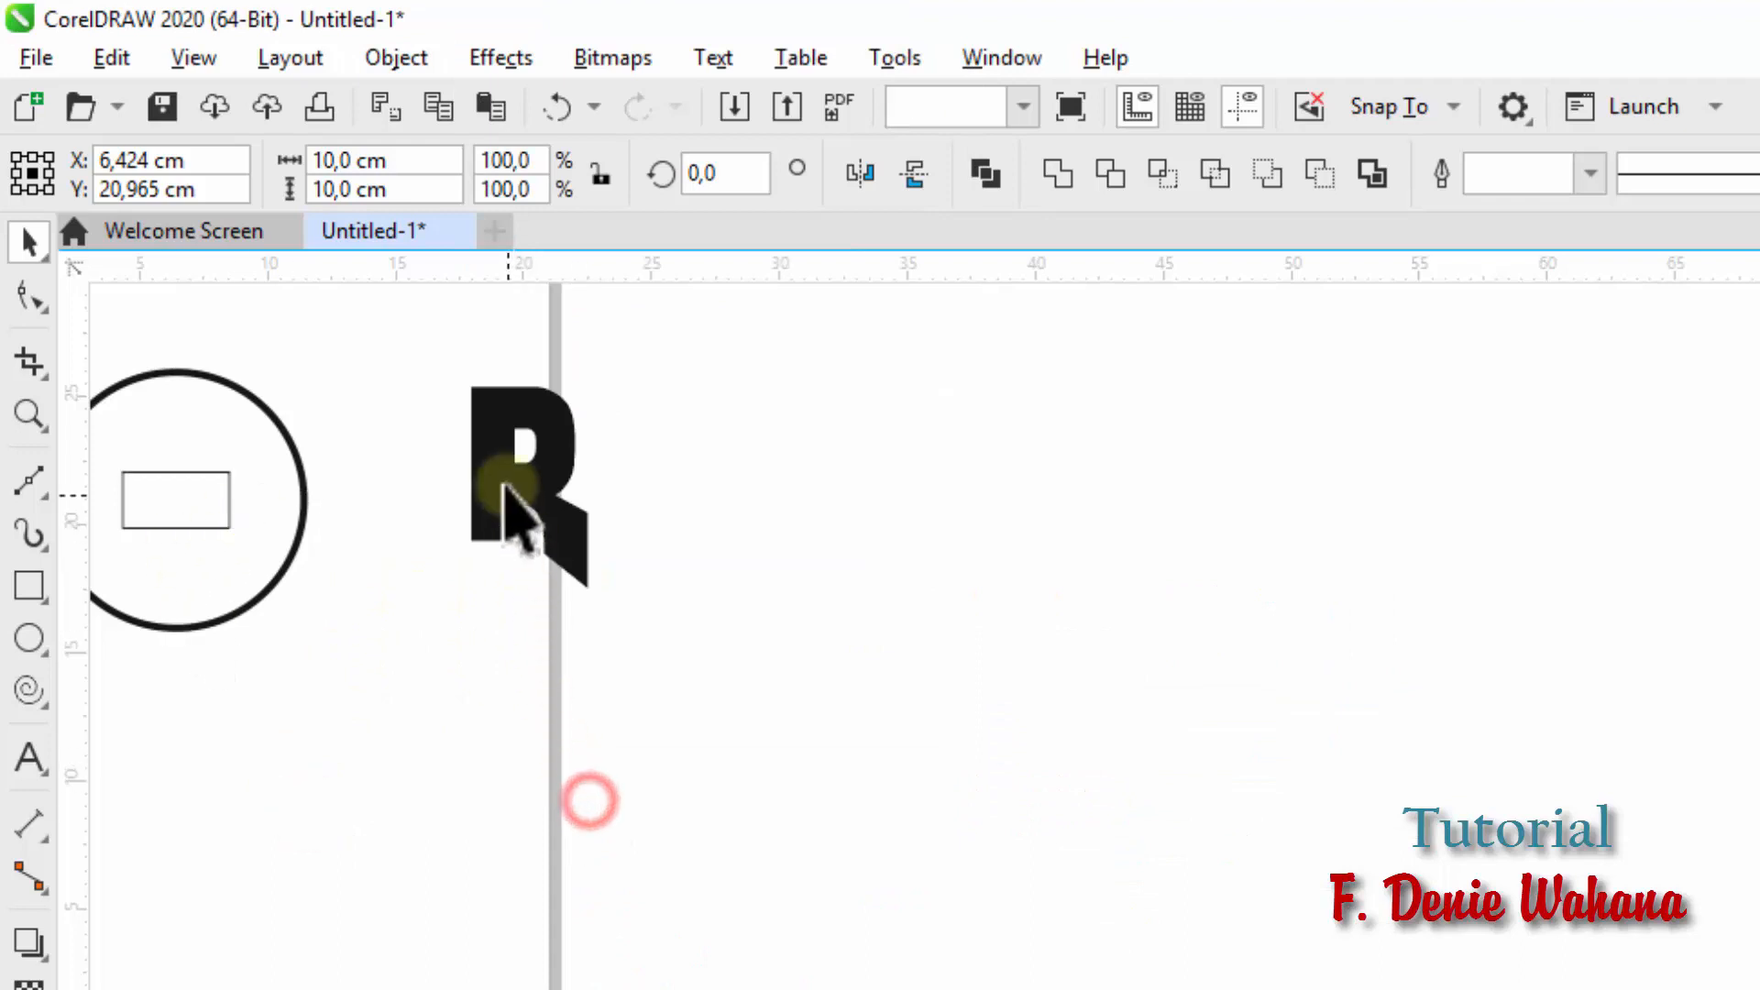
Step: Delete the small rectangle inside the circle and move the letter R back into the circle, to about X 6.8, Y 20.8 cm
left_click(502, 484)
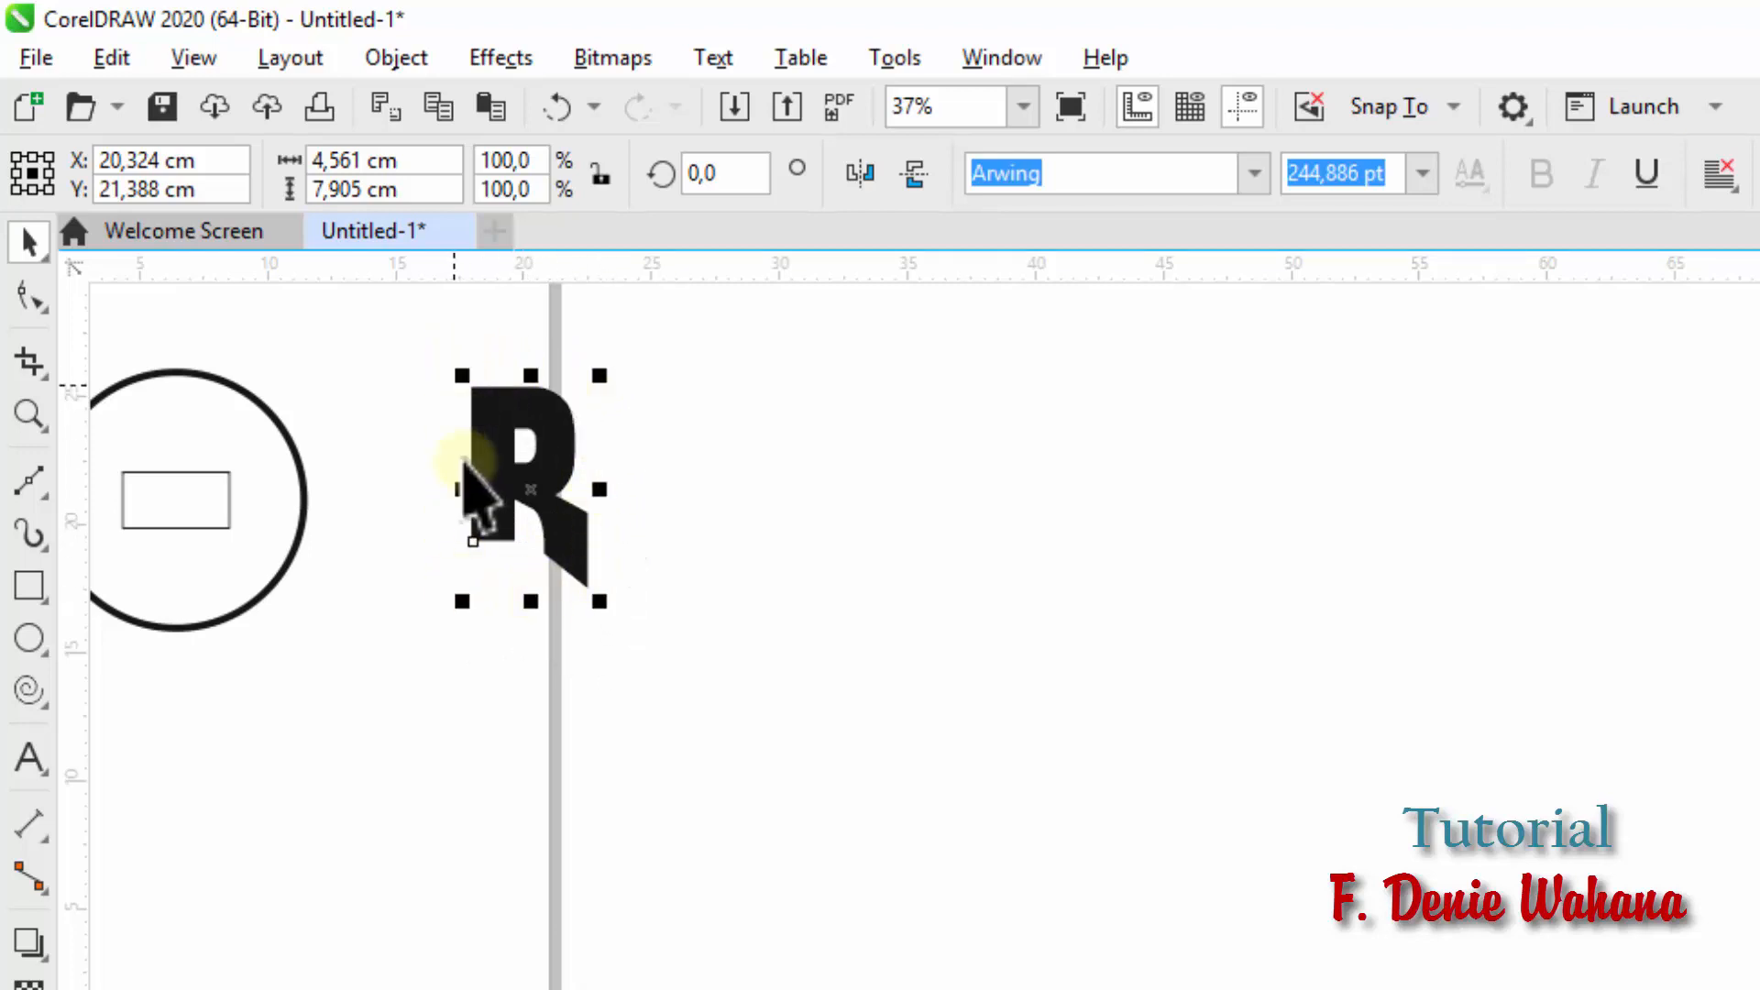
left_click(174, 499)
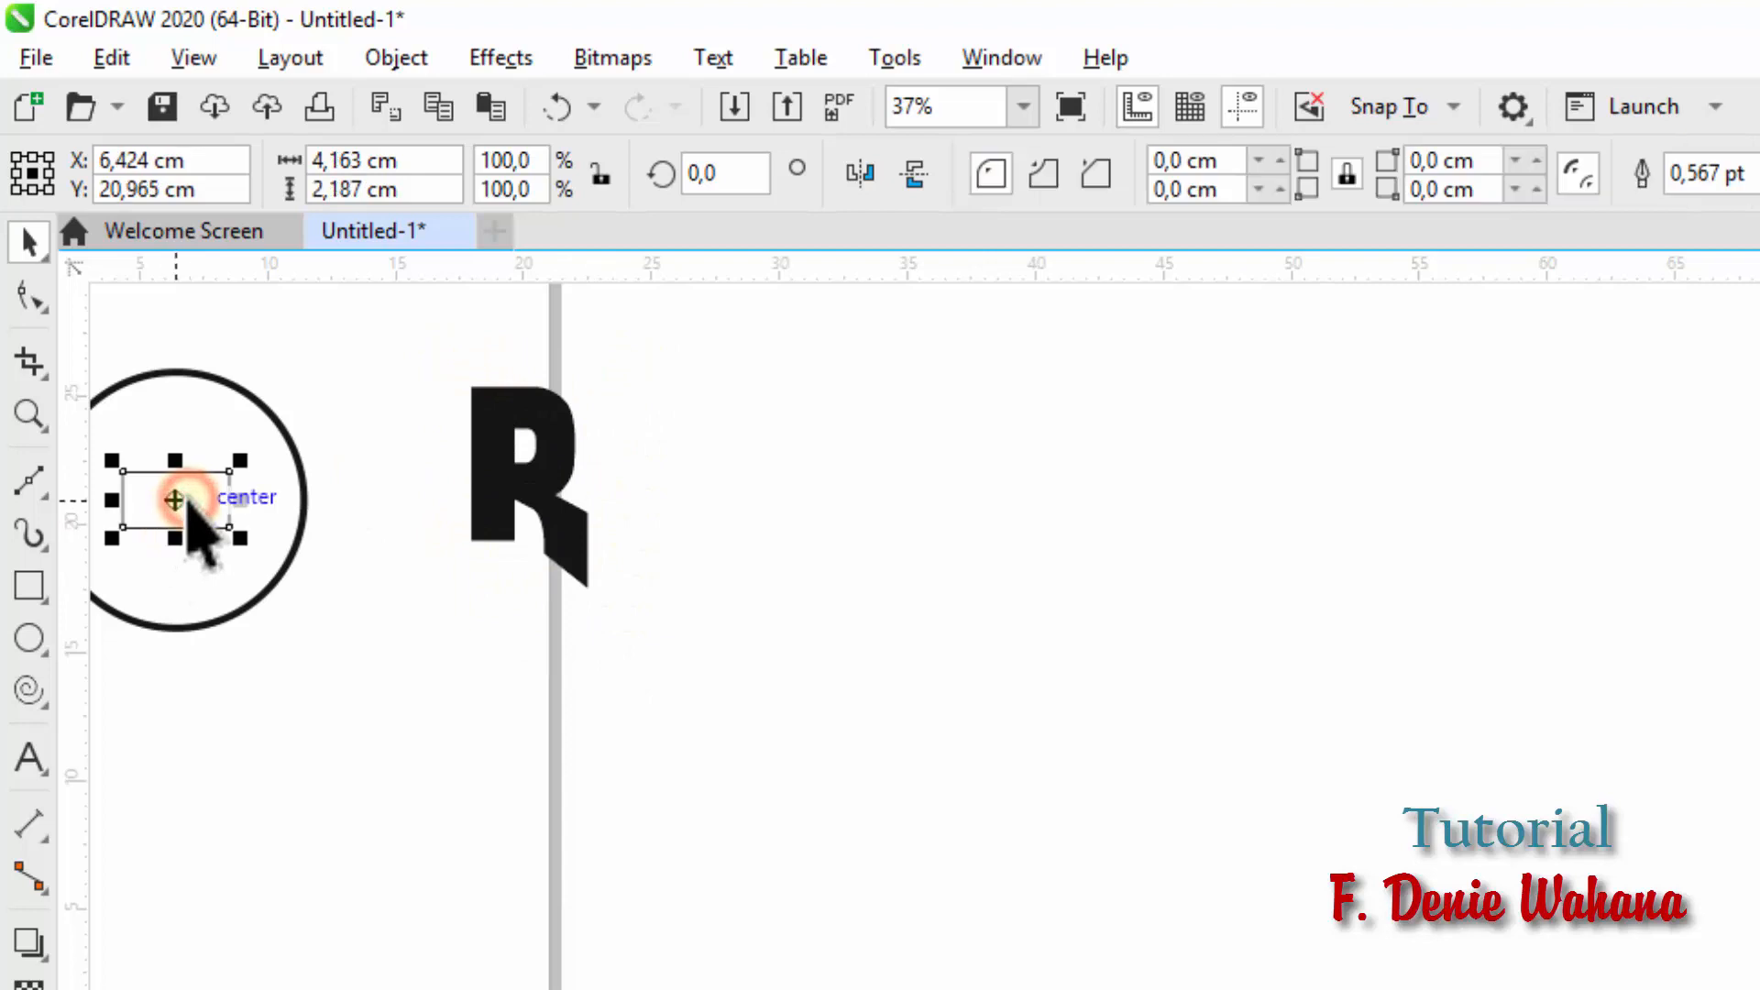
key("Delete")
left_click_drag(559, 409, 212, 425)
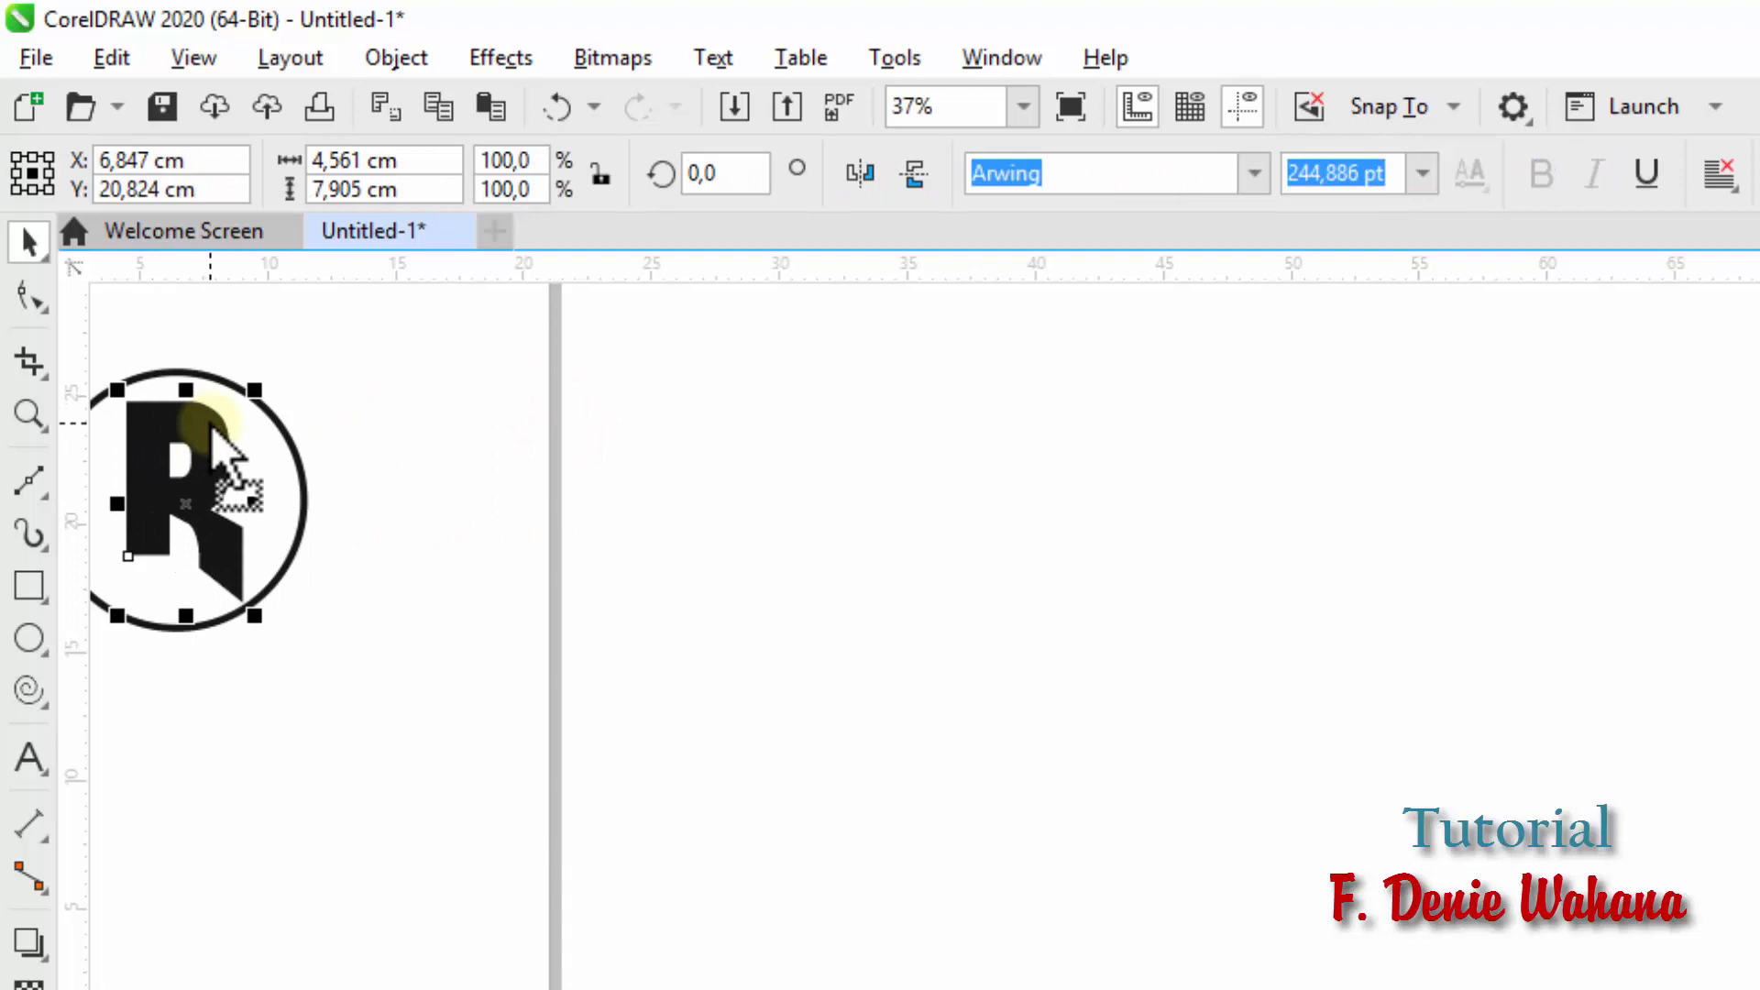
left_click_drag(212, 425, 212, 424)
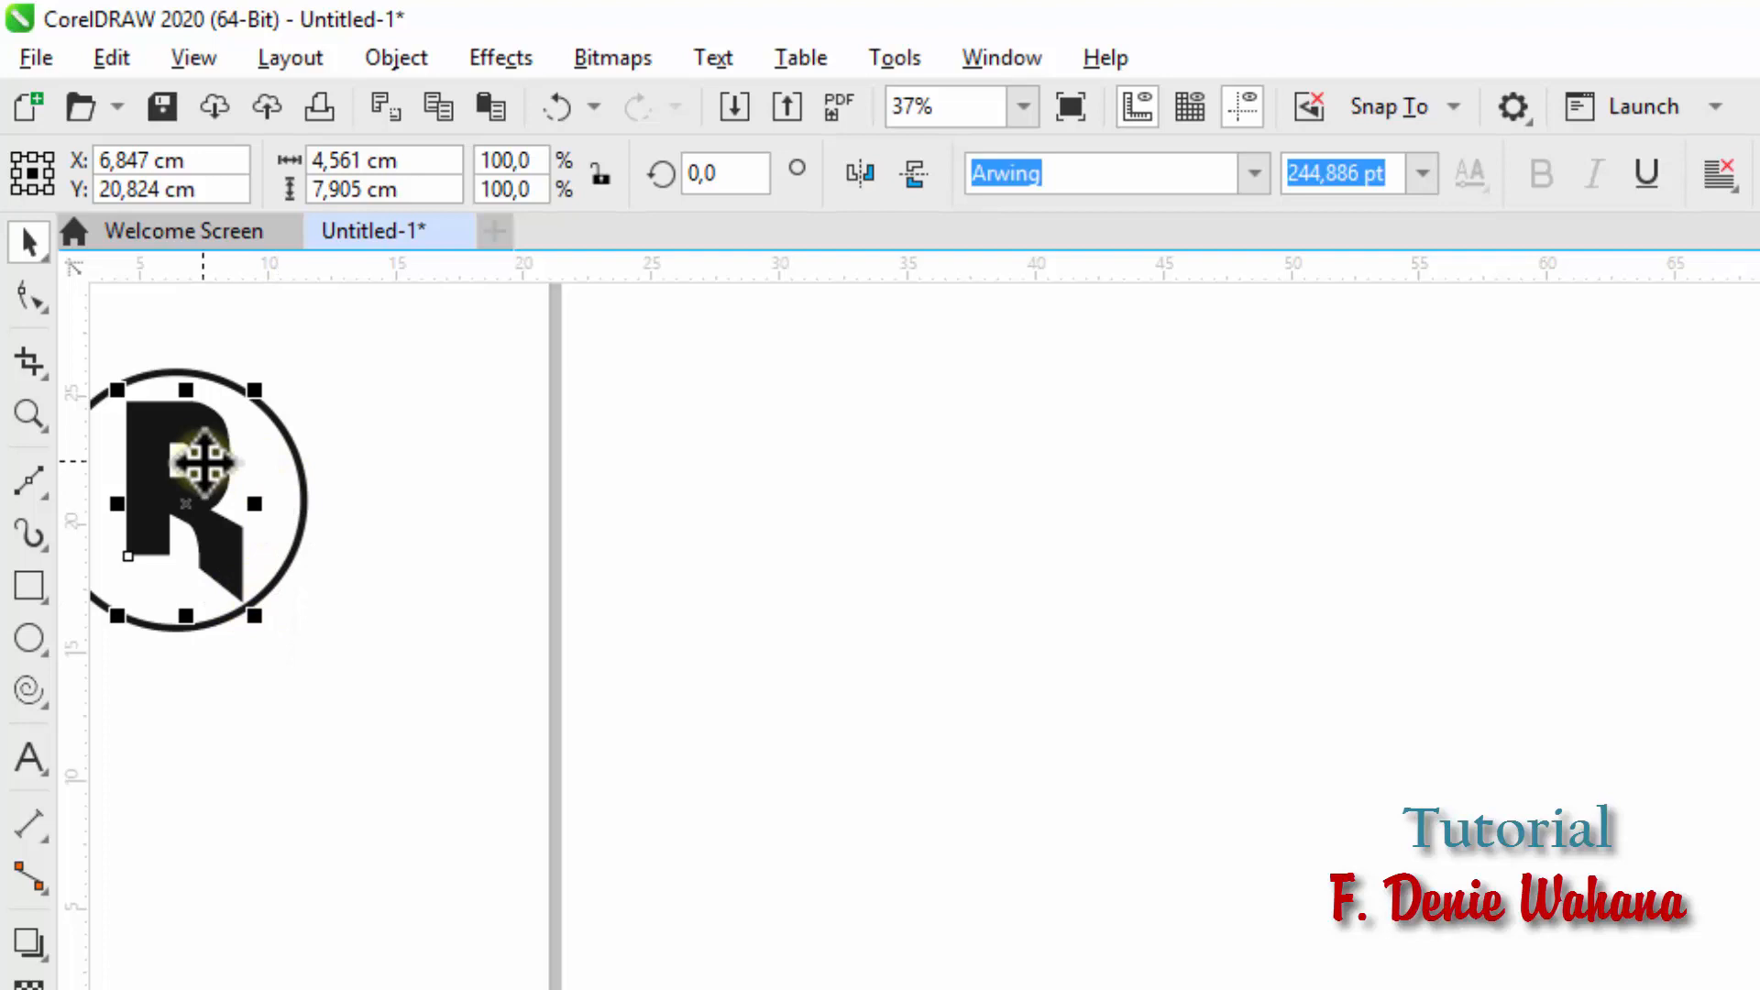
Step: Select the letter R together with the circle, align their centres horizontally and vertically, and clear the selection
left_click(299, 461)
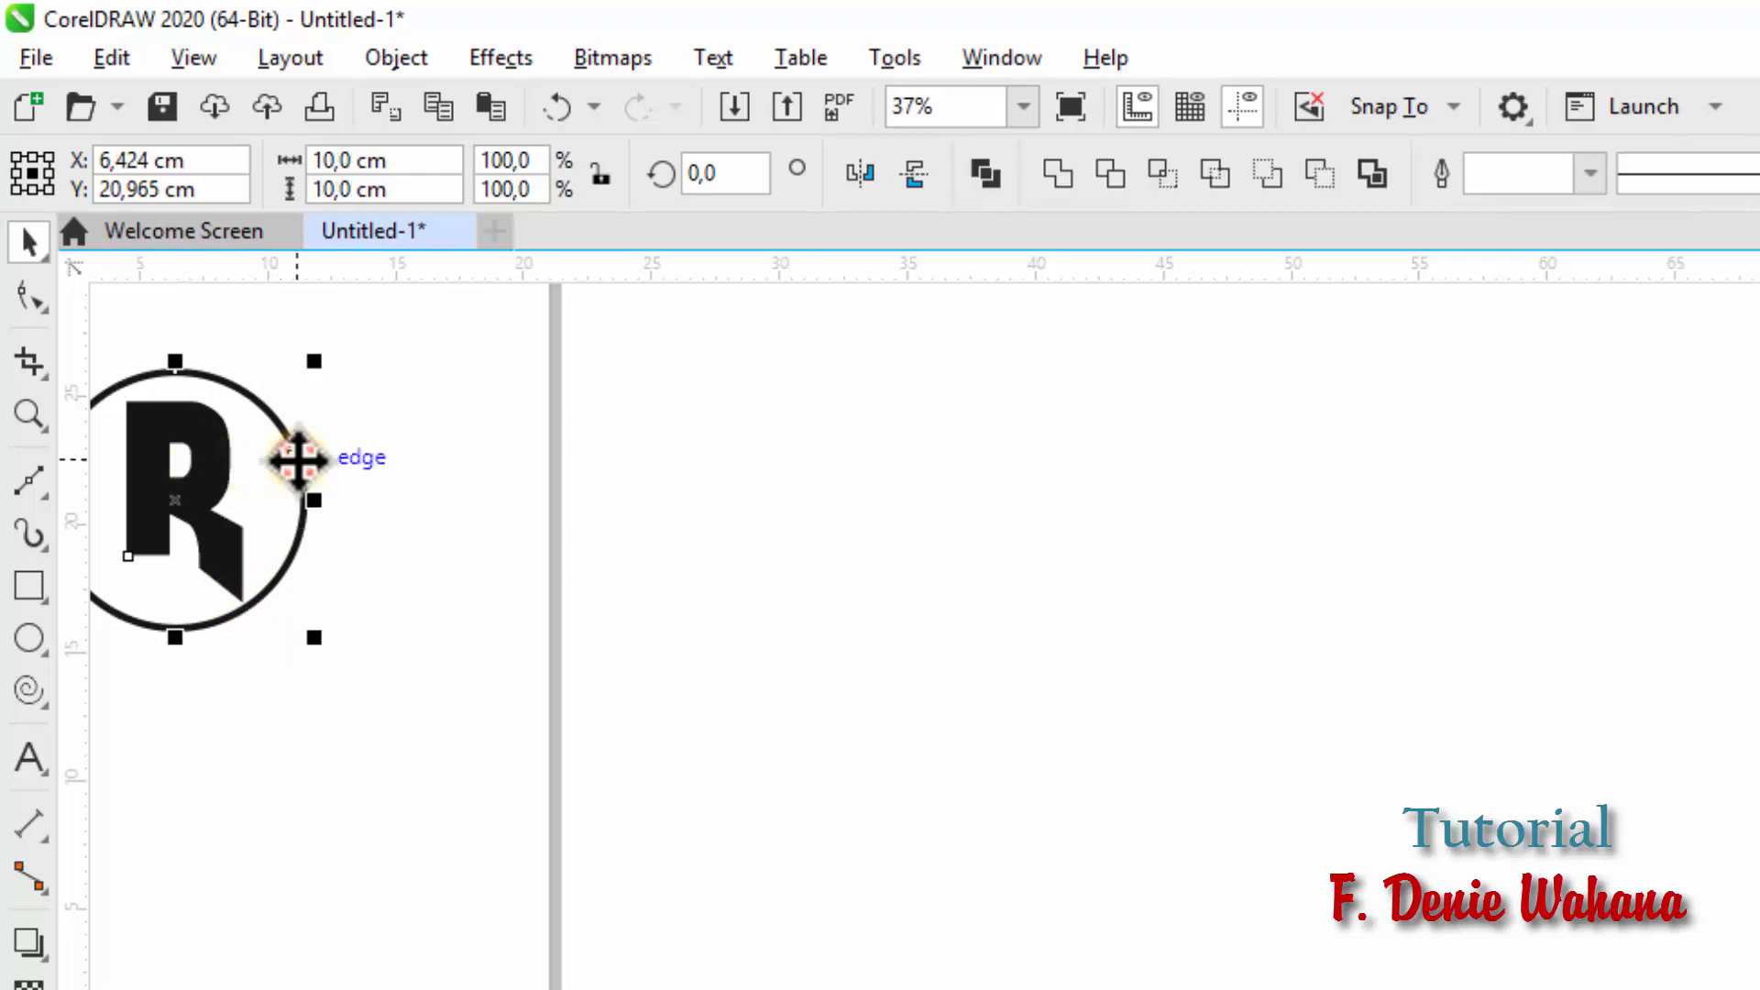
left_click(395, 60)
mouse_move(648, 491)
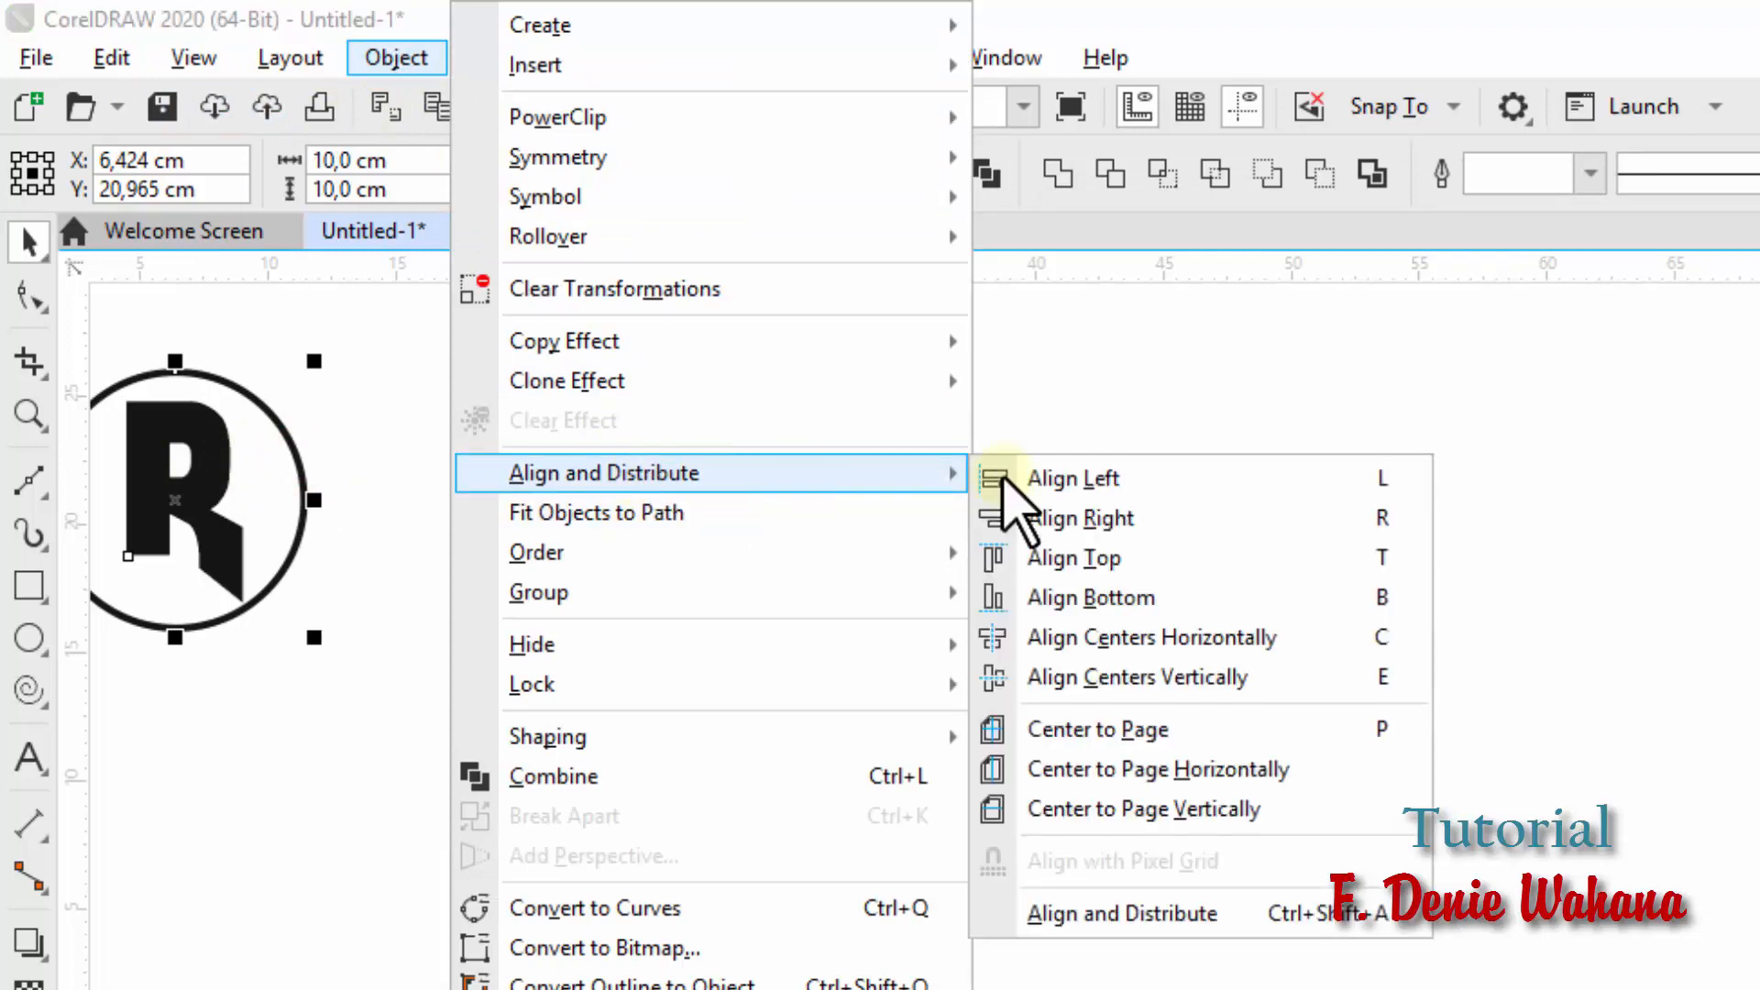
left_click(1071, 634)
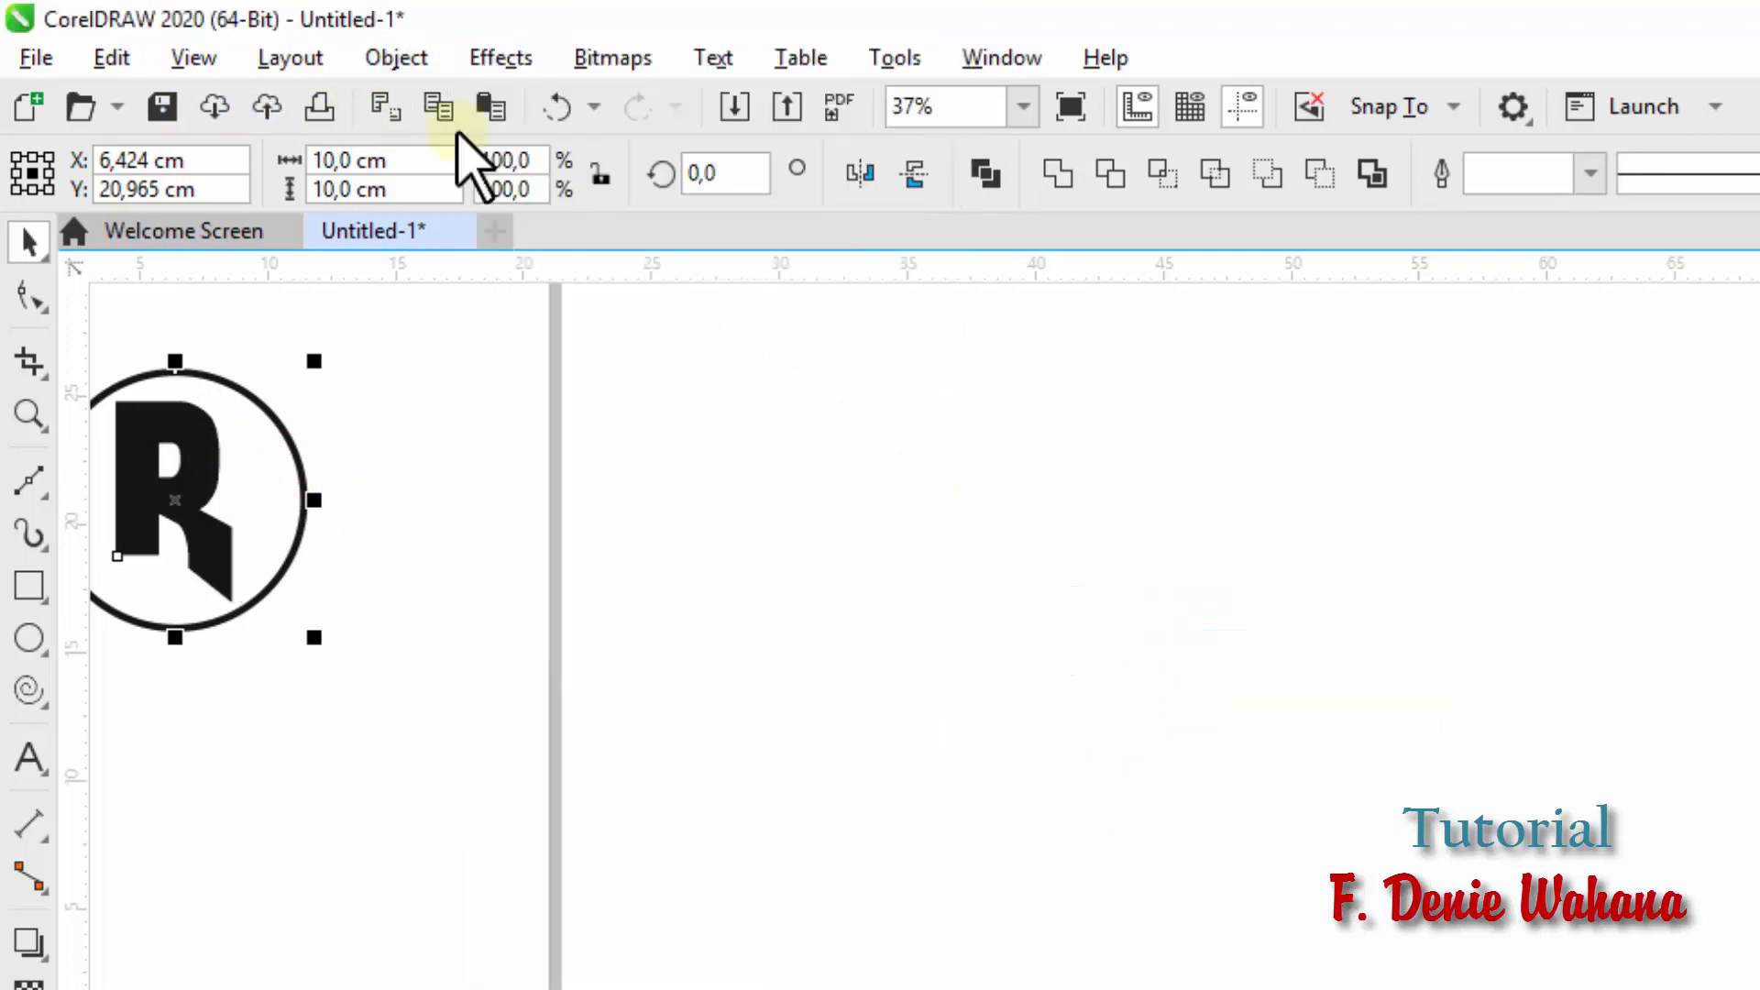
left_click(399, 56)
mouse_move(888, 499)
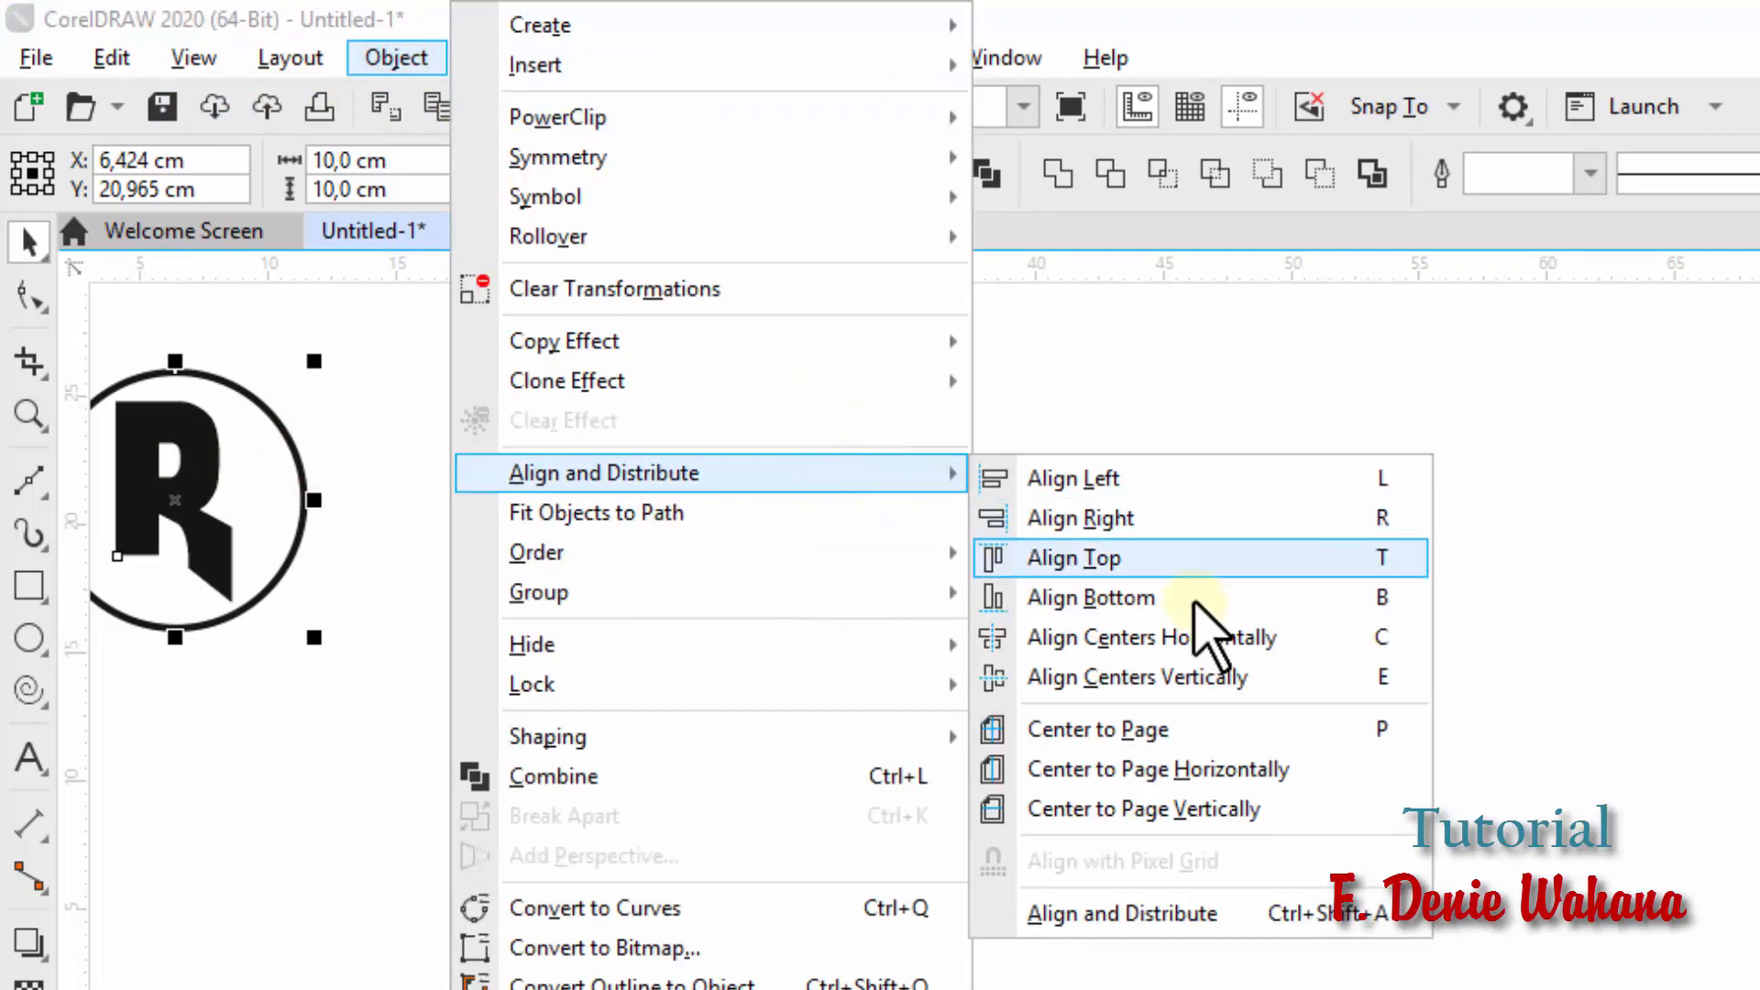
left_click(1177, 664)
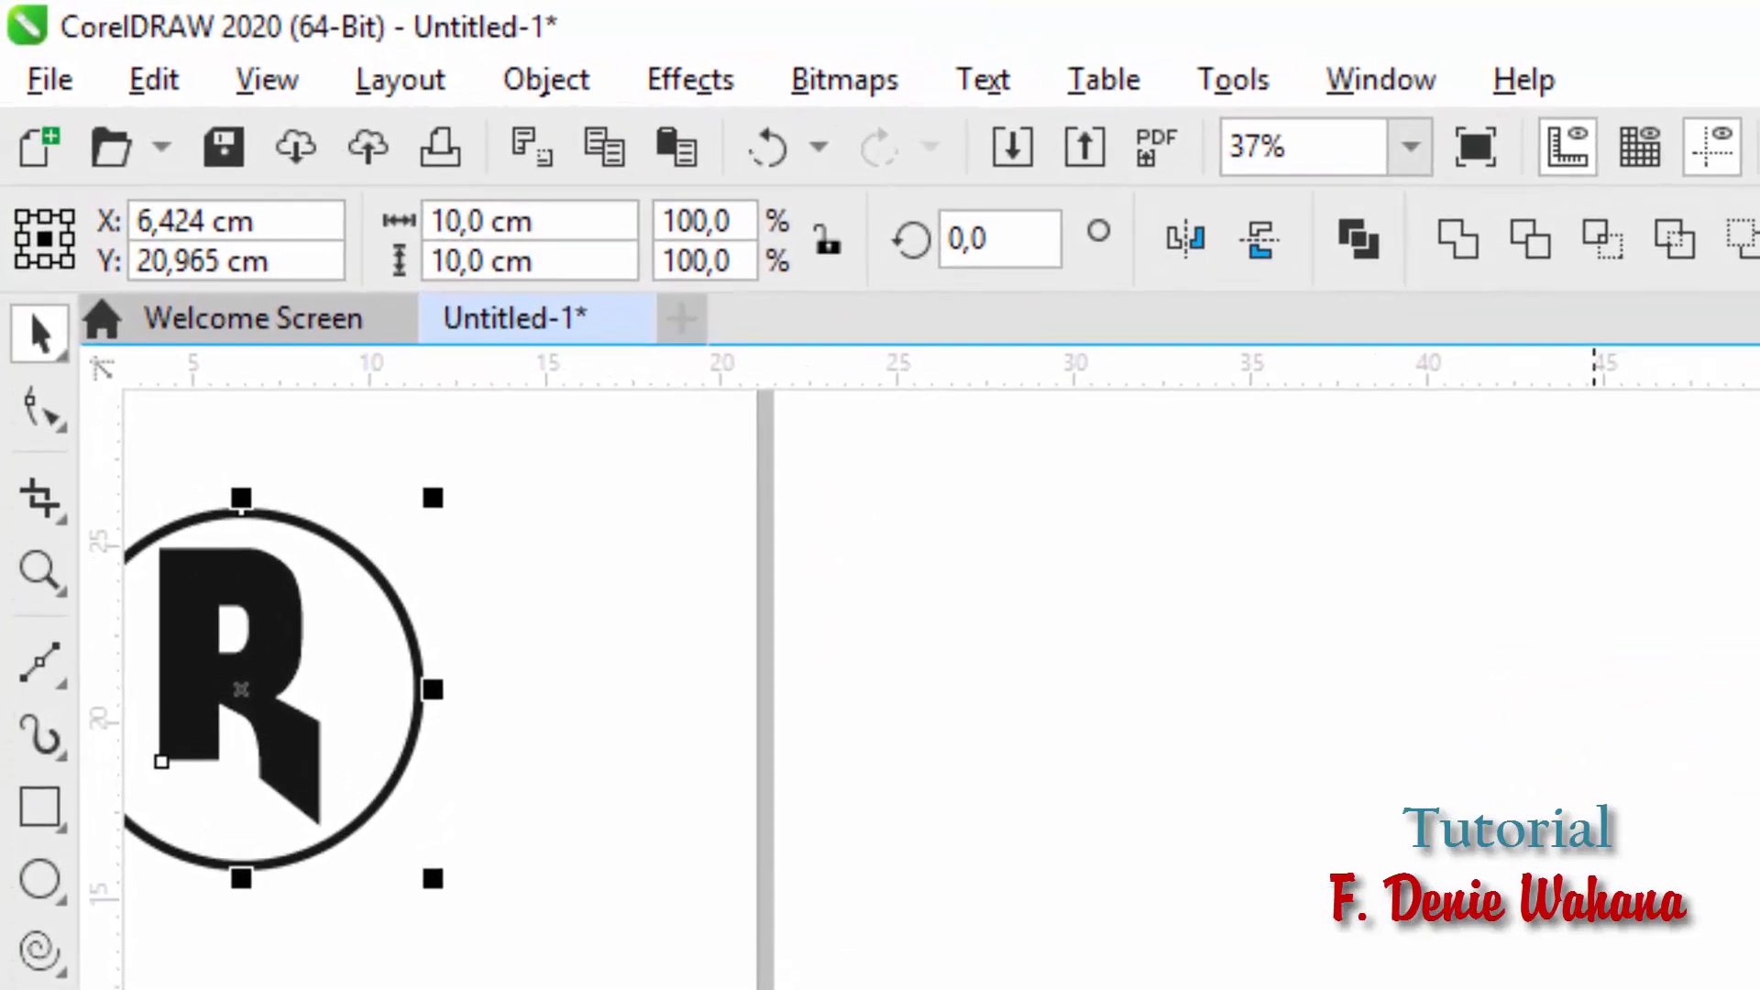
scroll(1568, 871, "left", 3)
left_click(1547, 798)
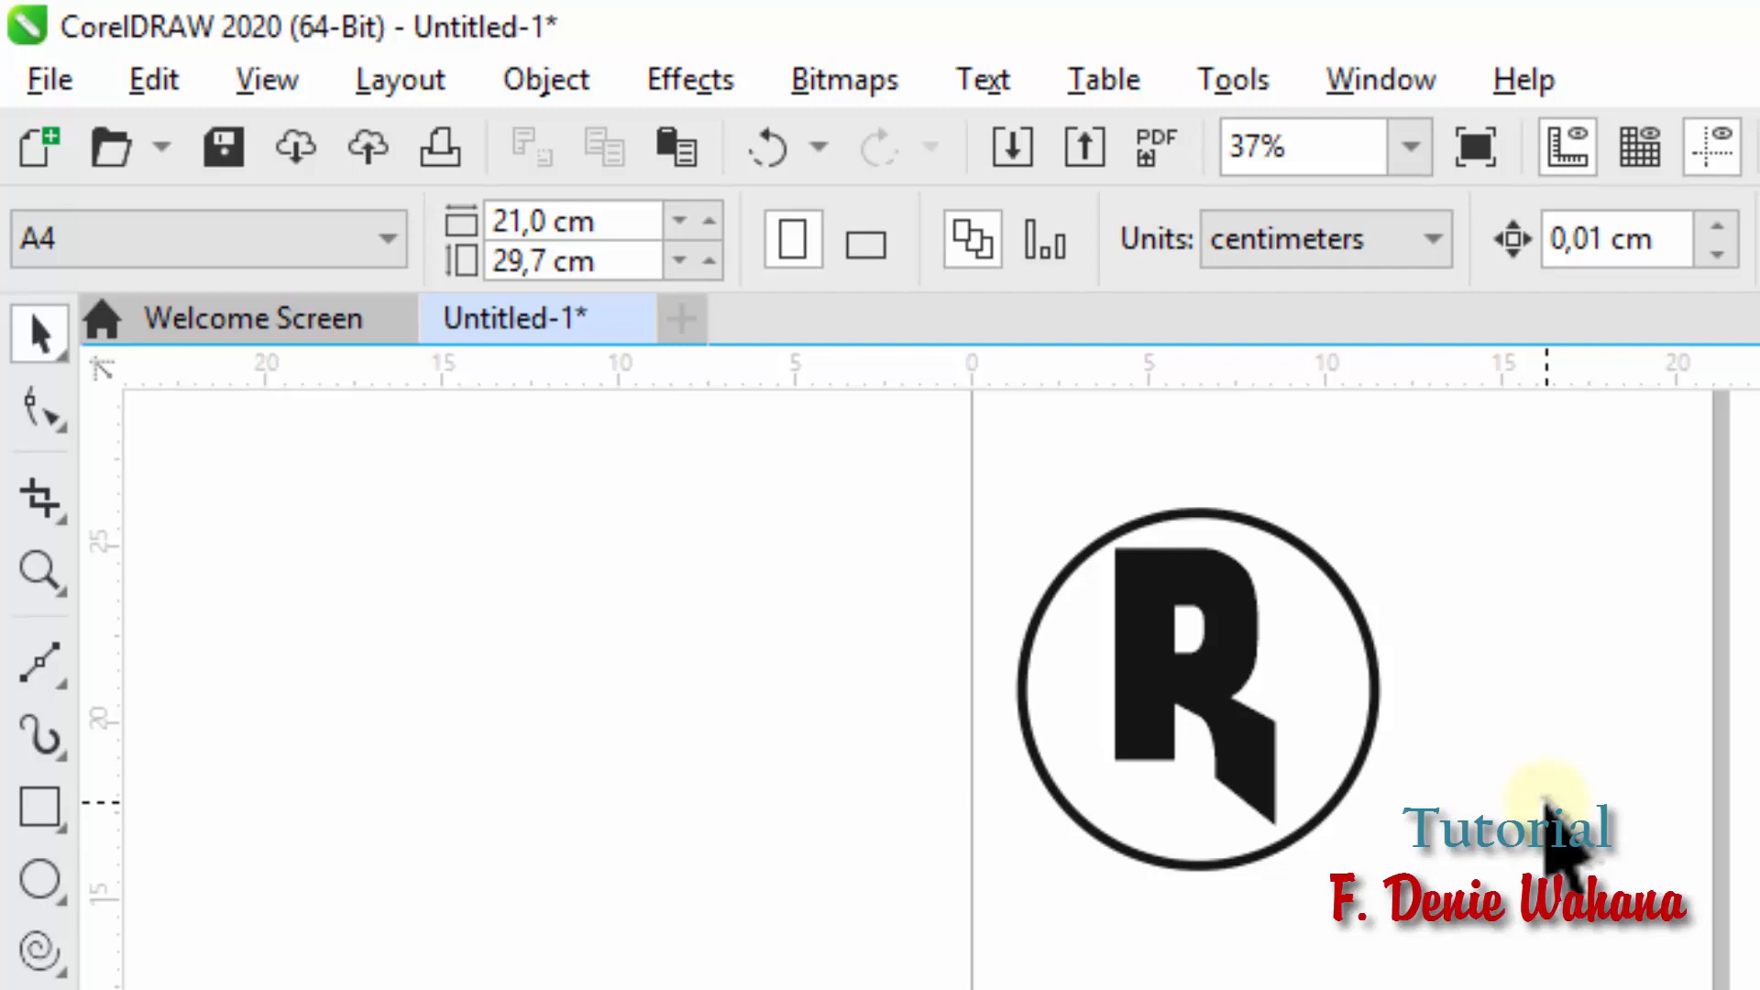
Step: Draw a rectangle about 10.2 by 4.8 cm that overlaps the circle's right side and extends toward the page's right edge
left_click(27, 803)
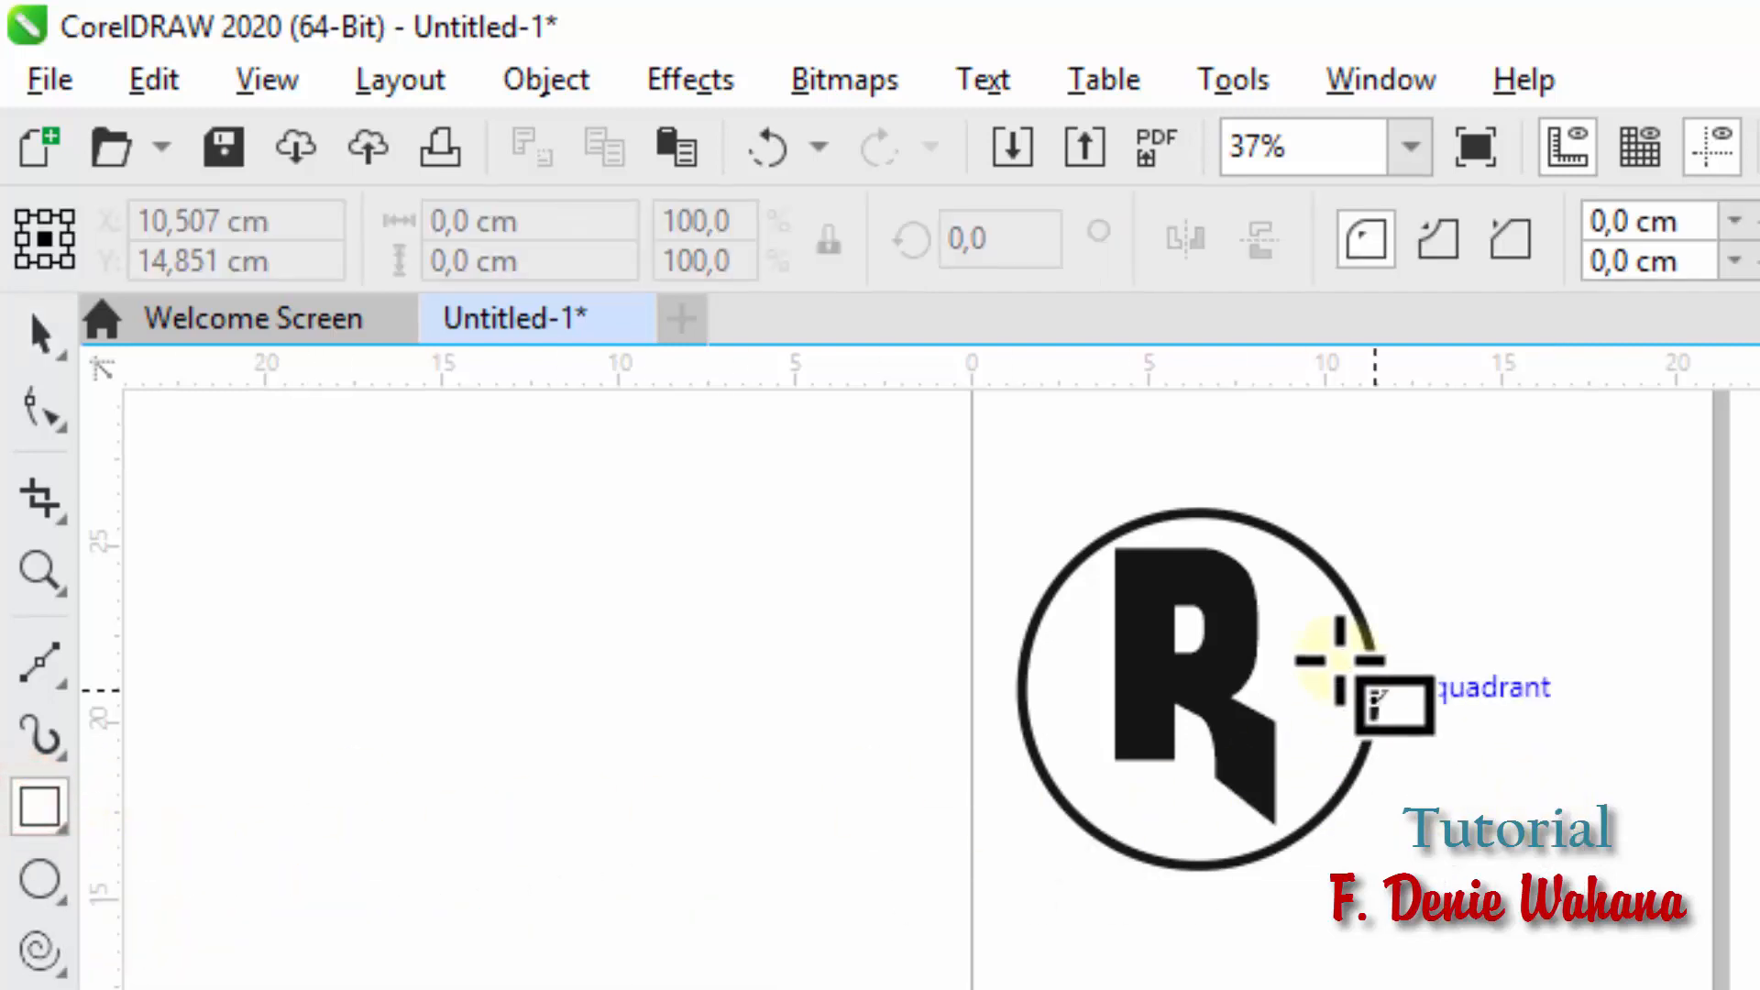
left_click_drag(1303, 603, 1660, 769)
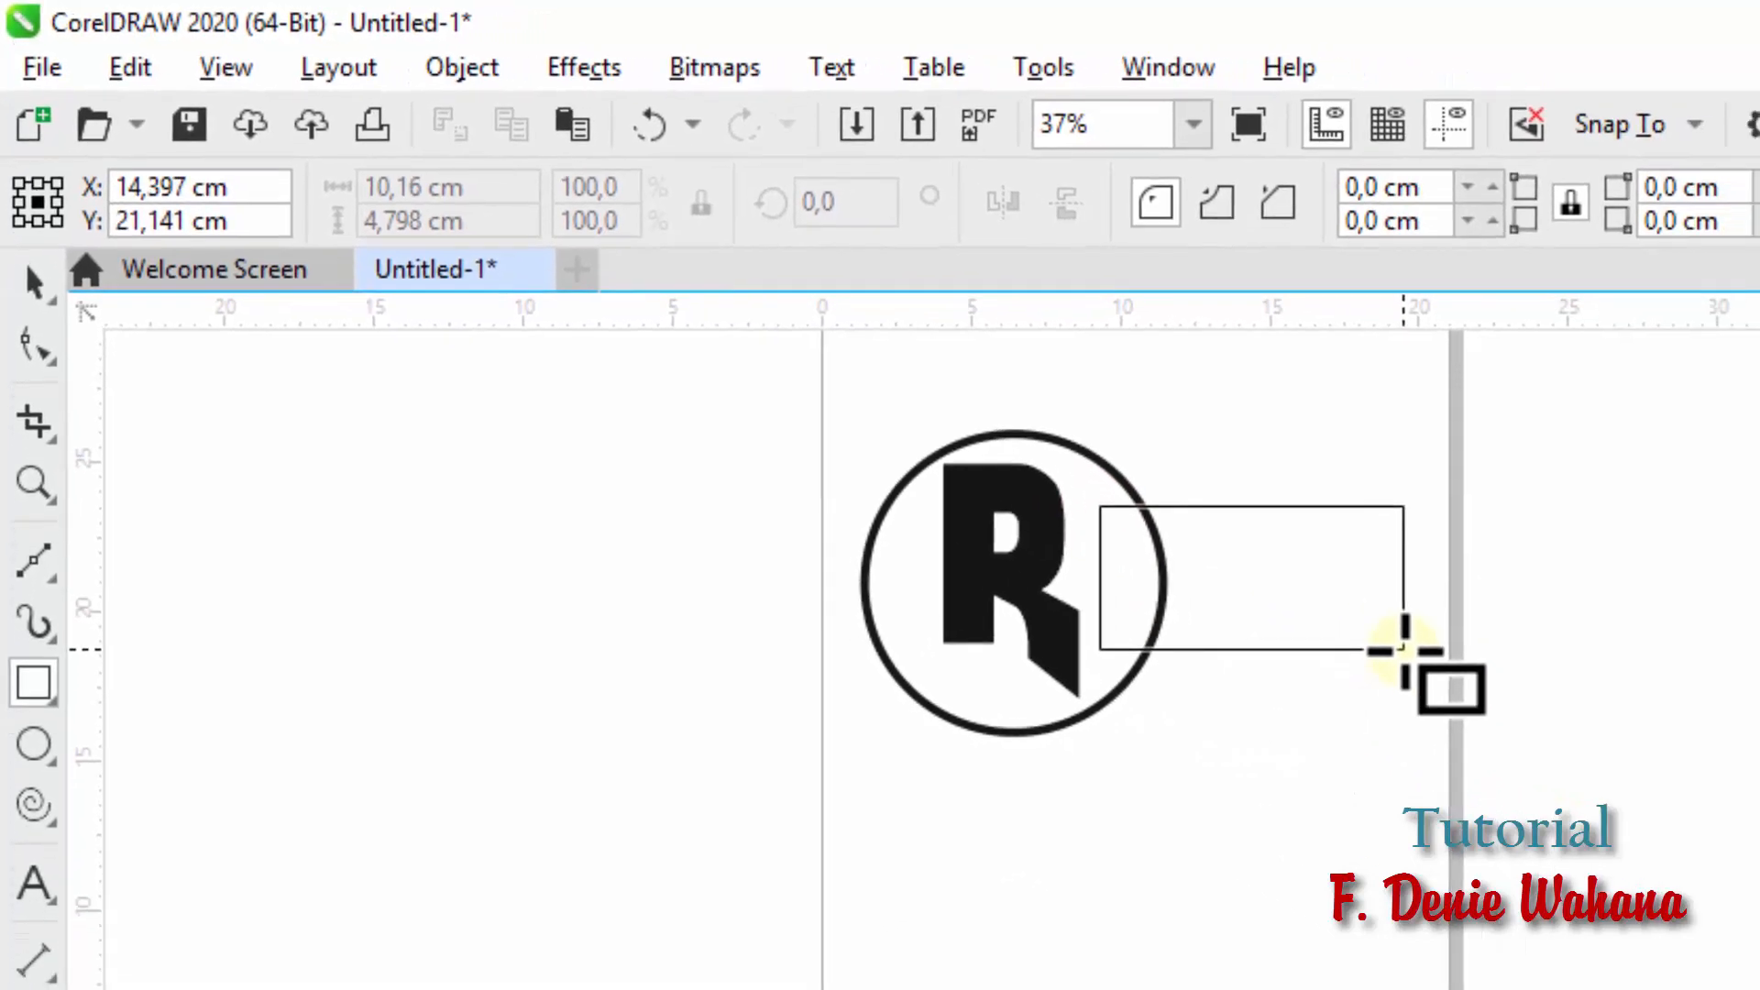
left_click_drag(1404, 651, 1407, 642)
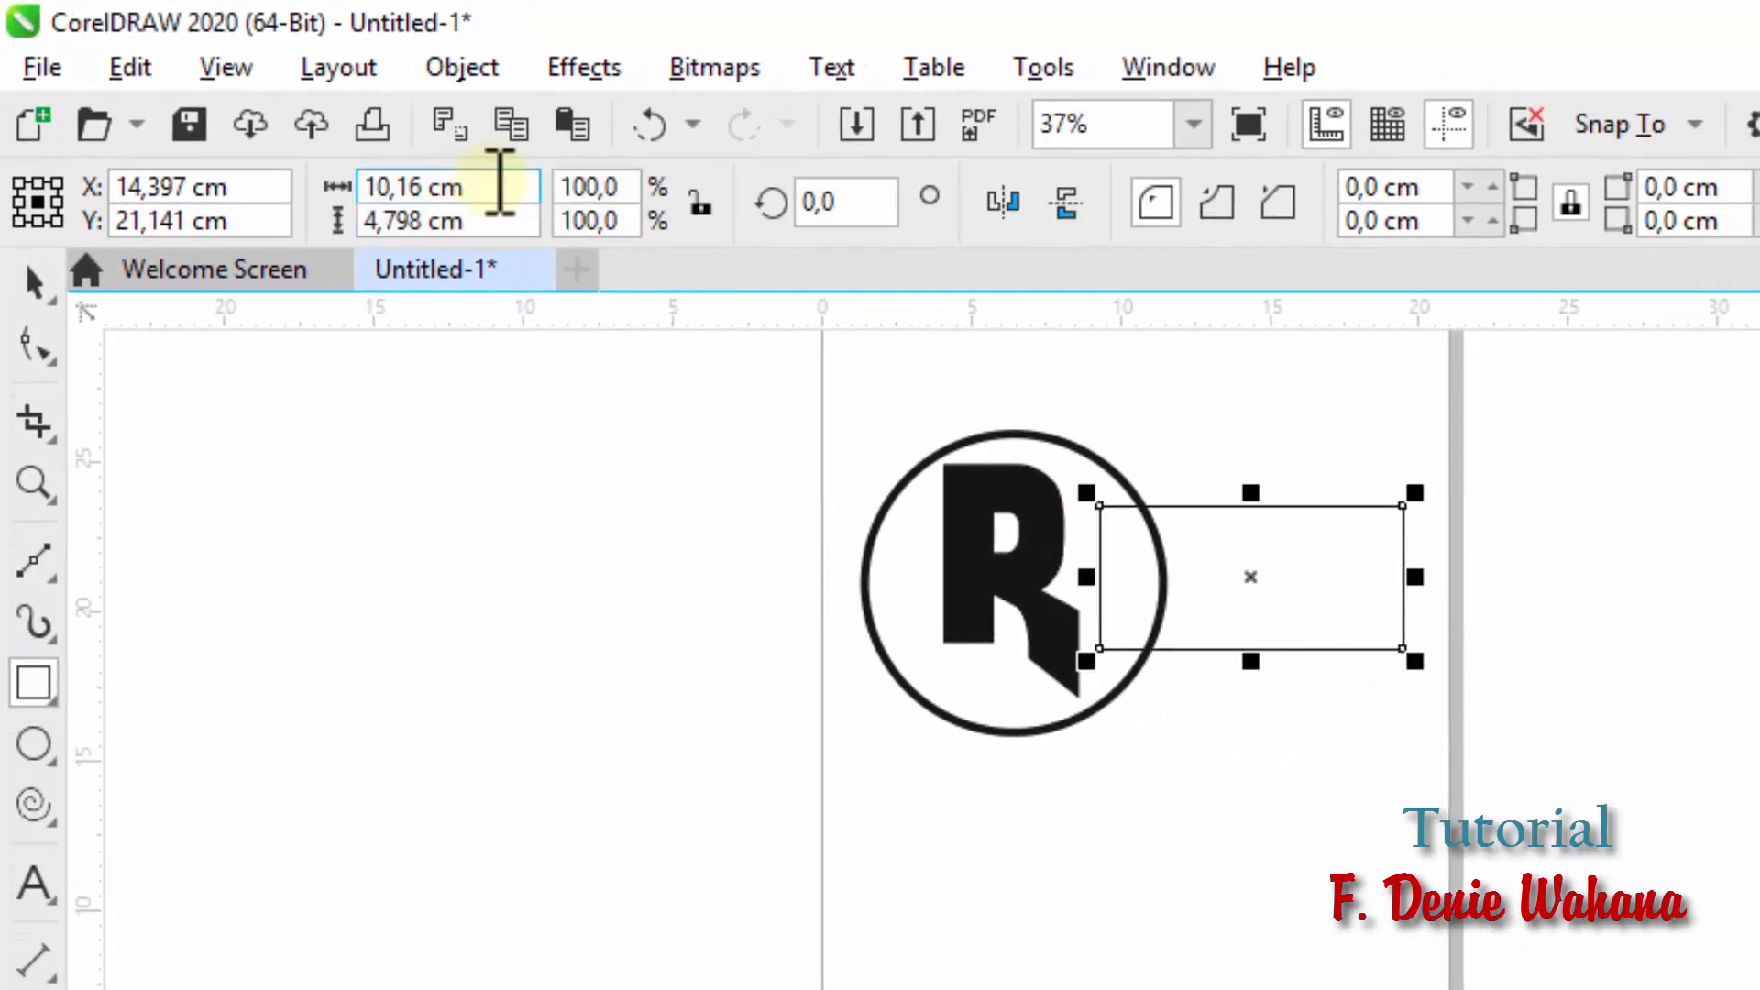
Step: Set the rectangle's size to 10 cm wide by 5 cm high and its outline width to 8 pt
left_click(498, 186)
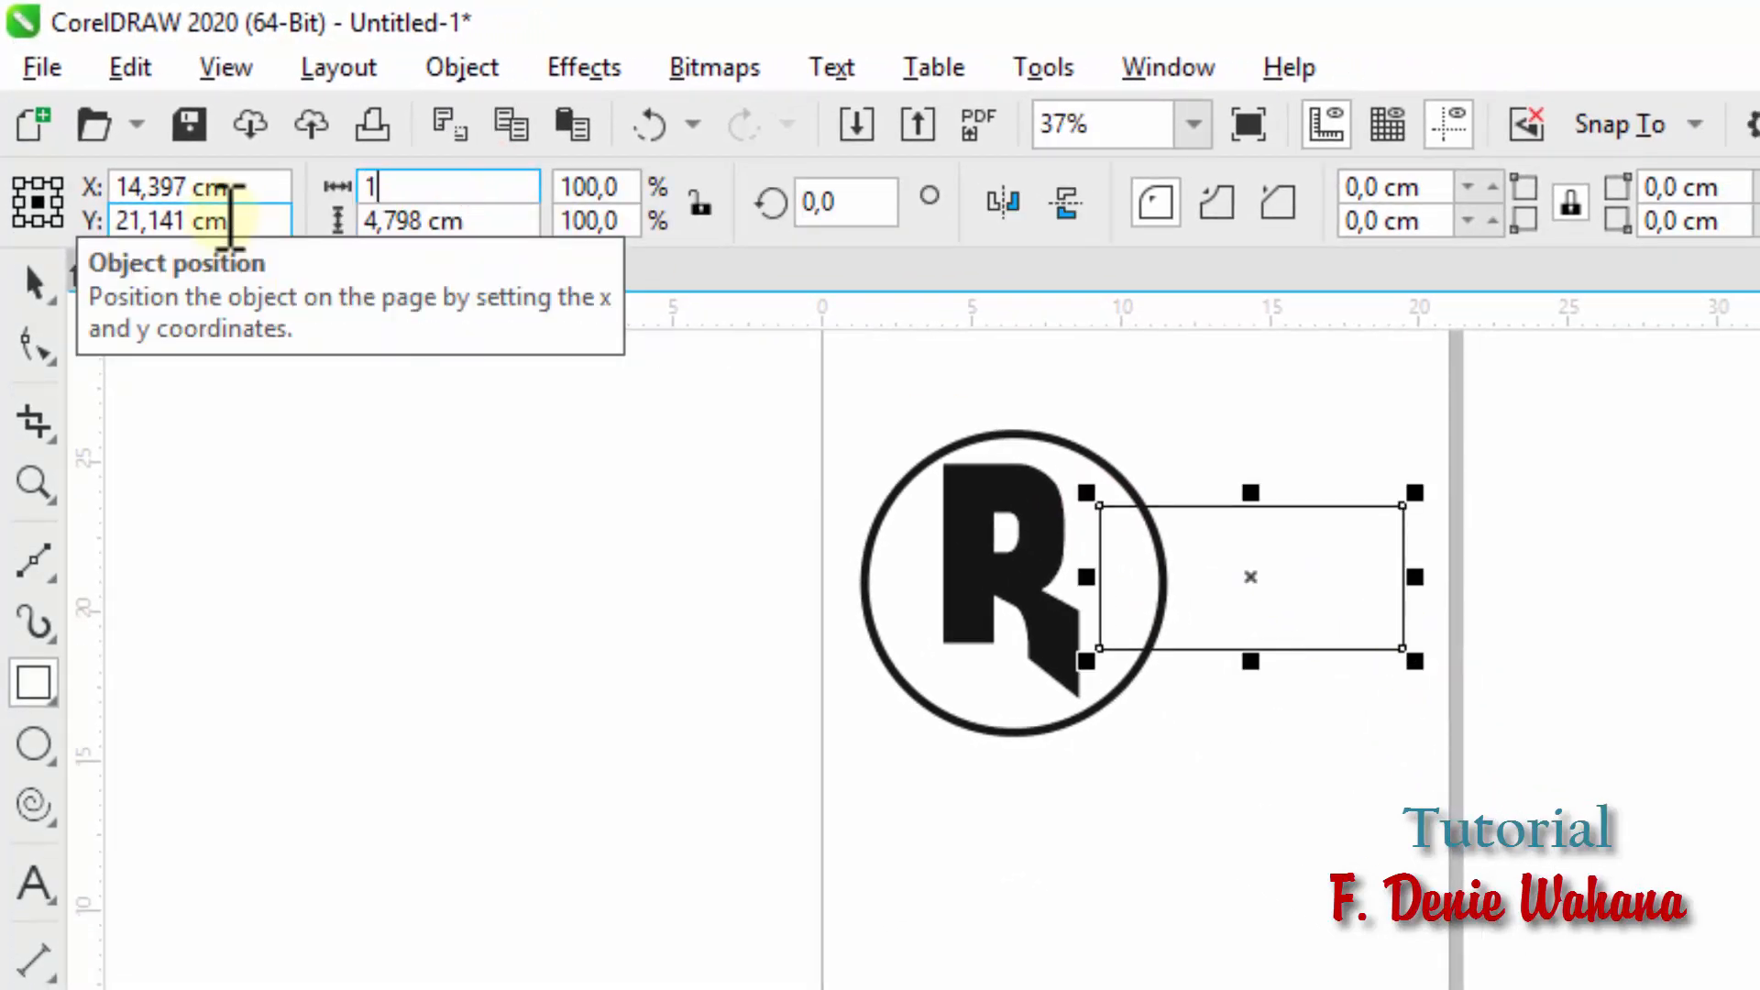
type("10")
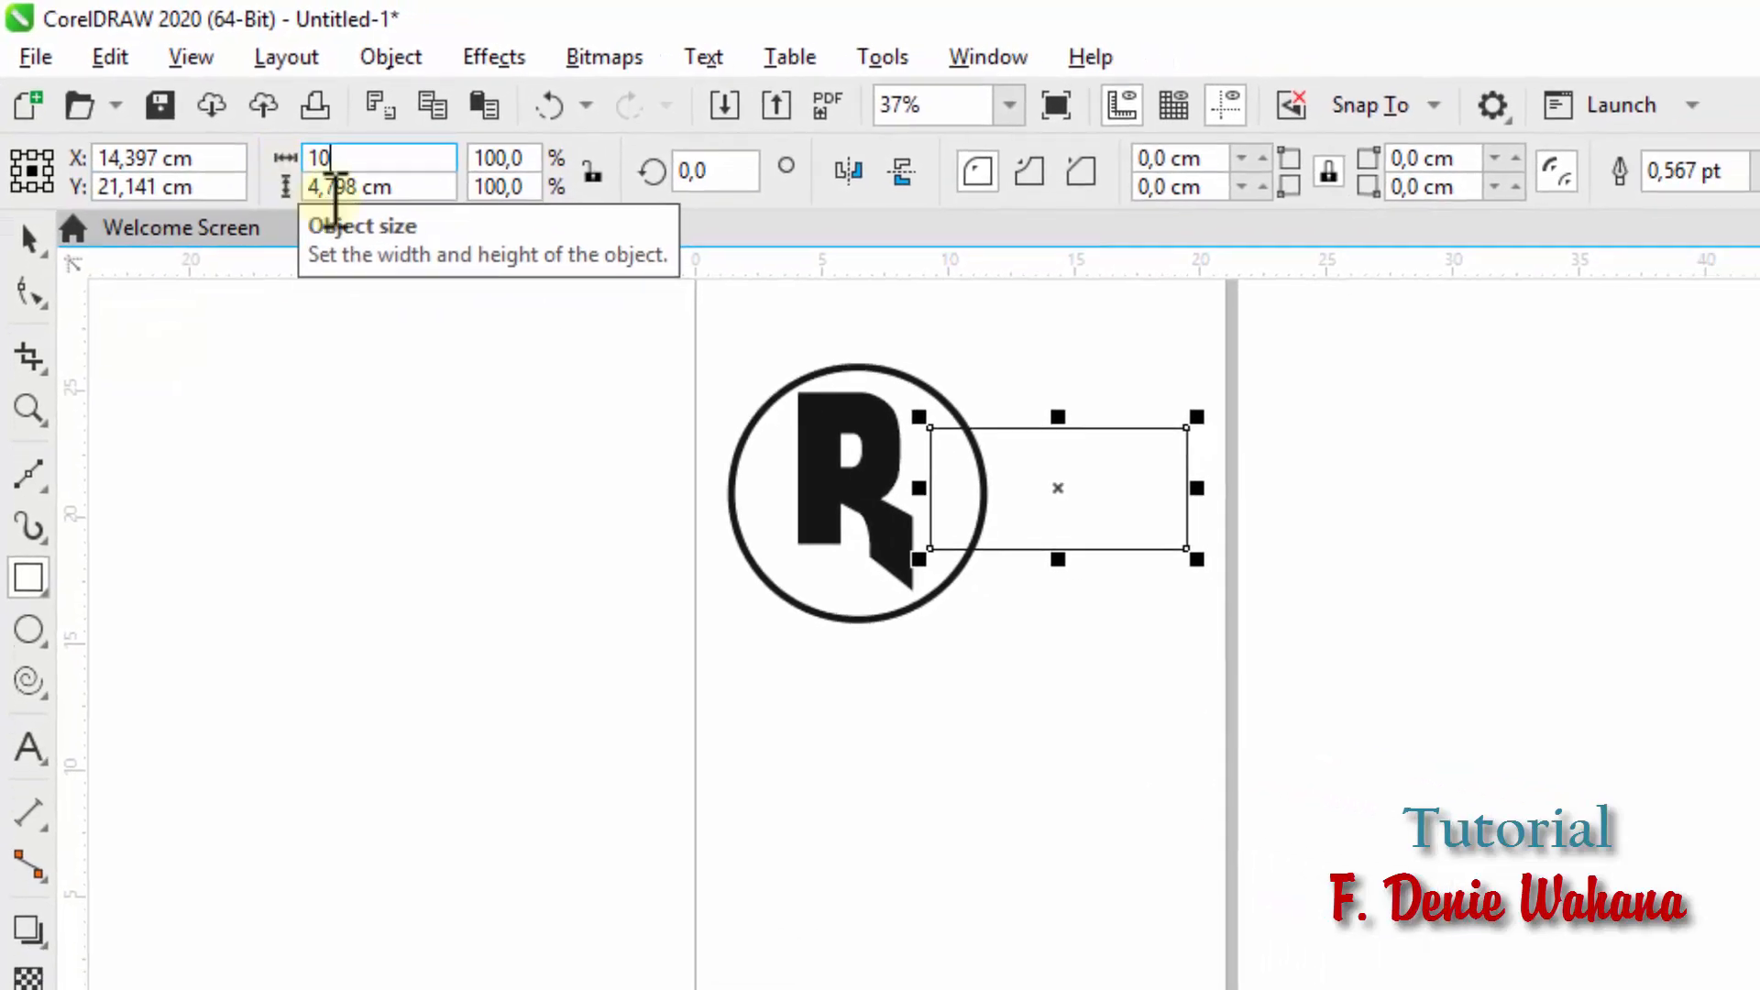
left_click(486, 214)
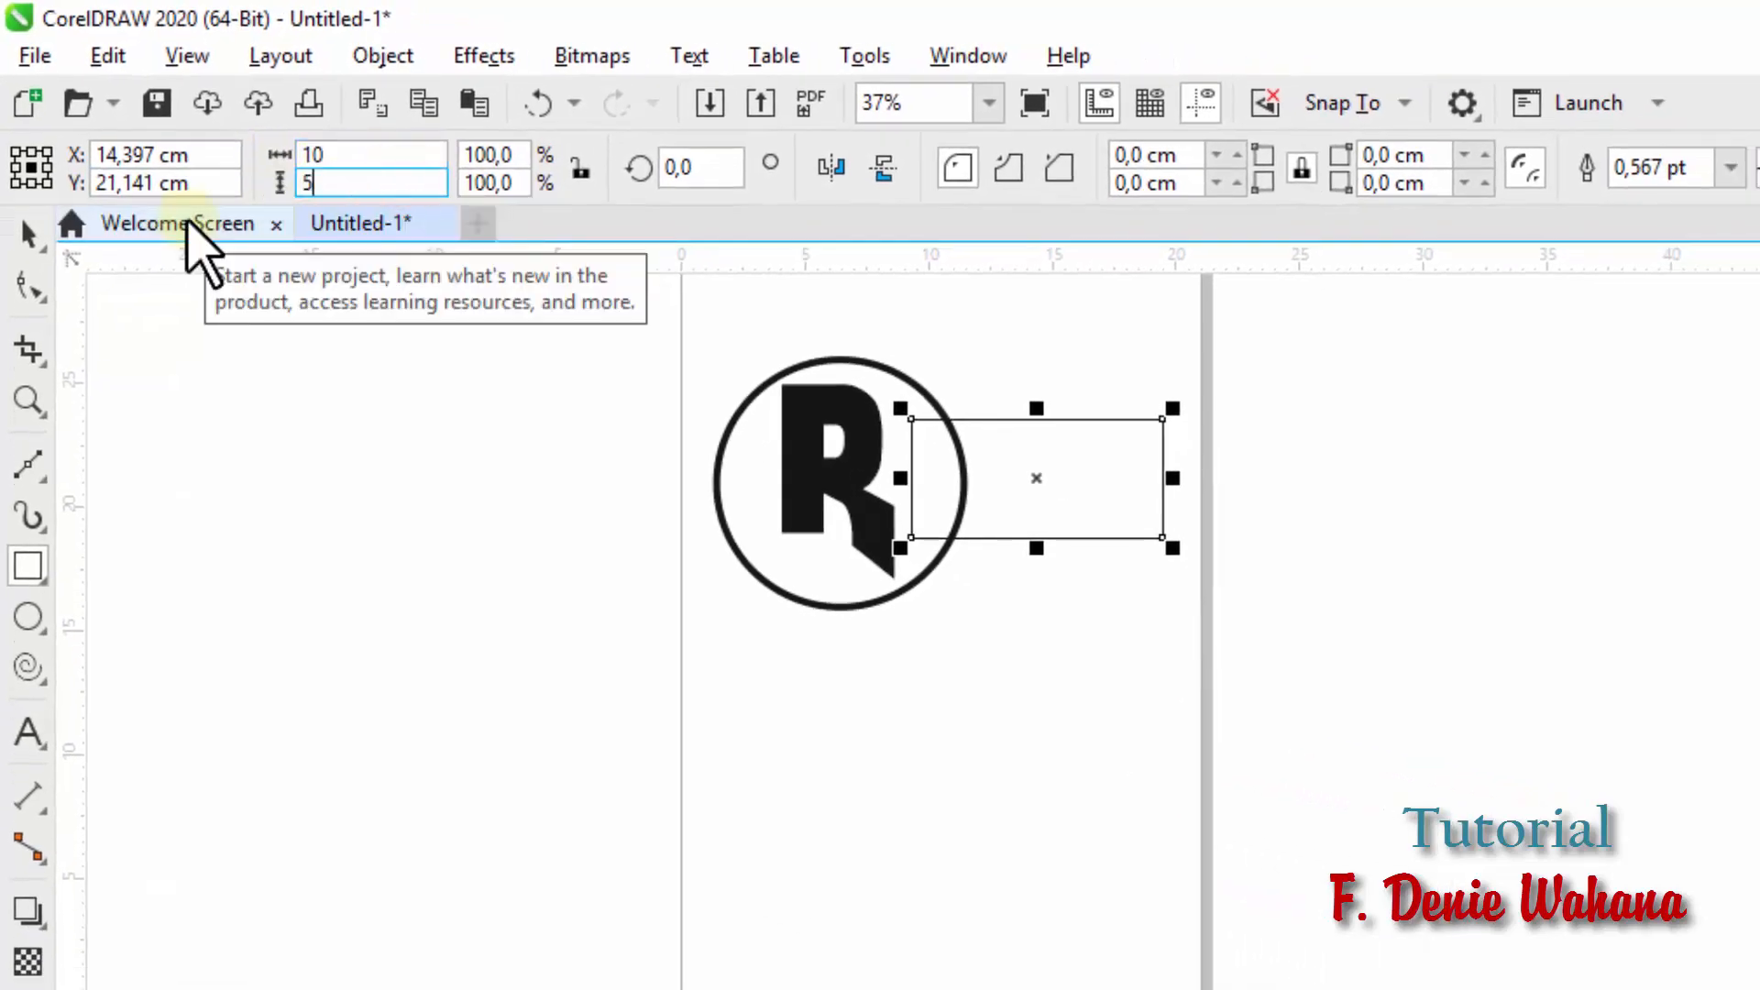
key("Return")
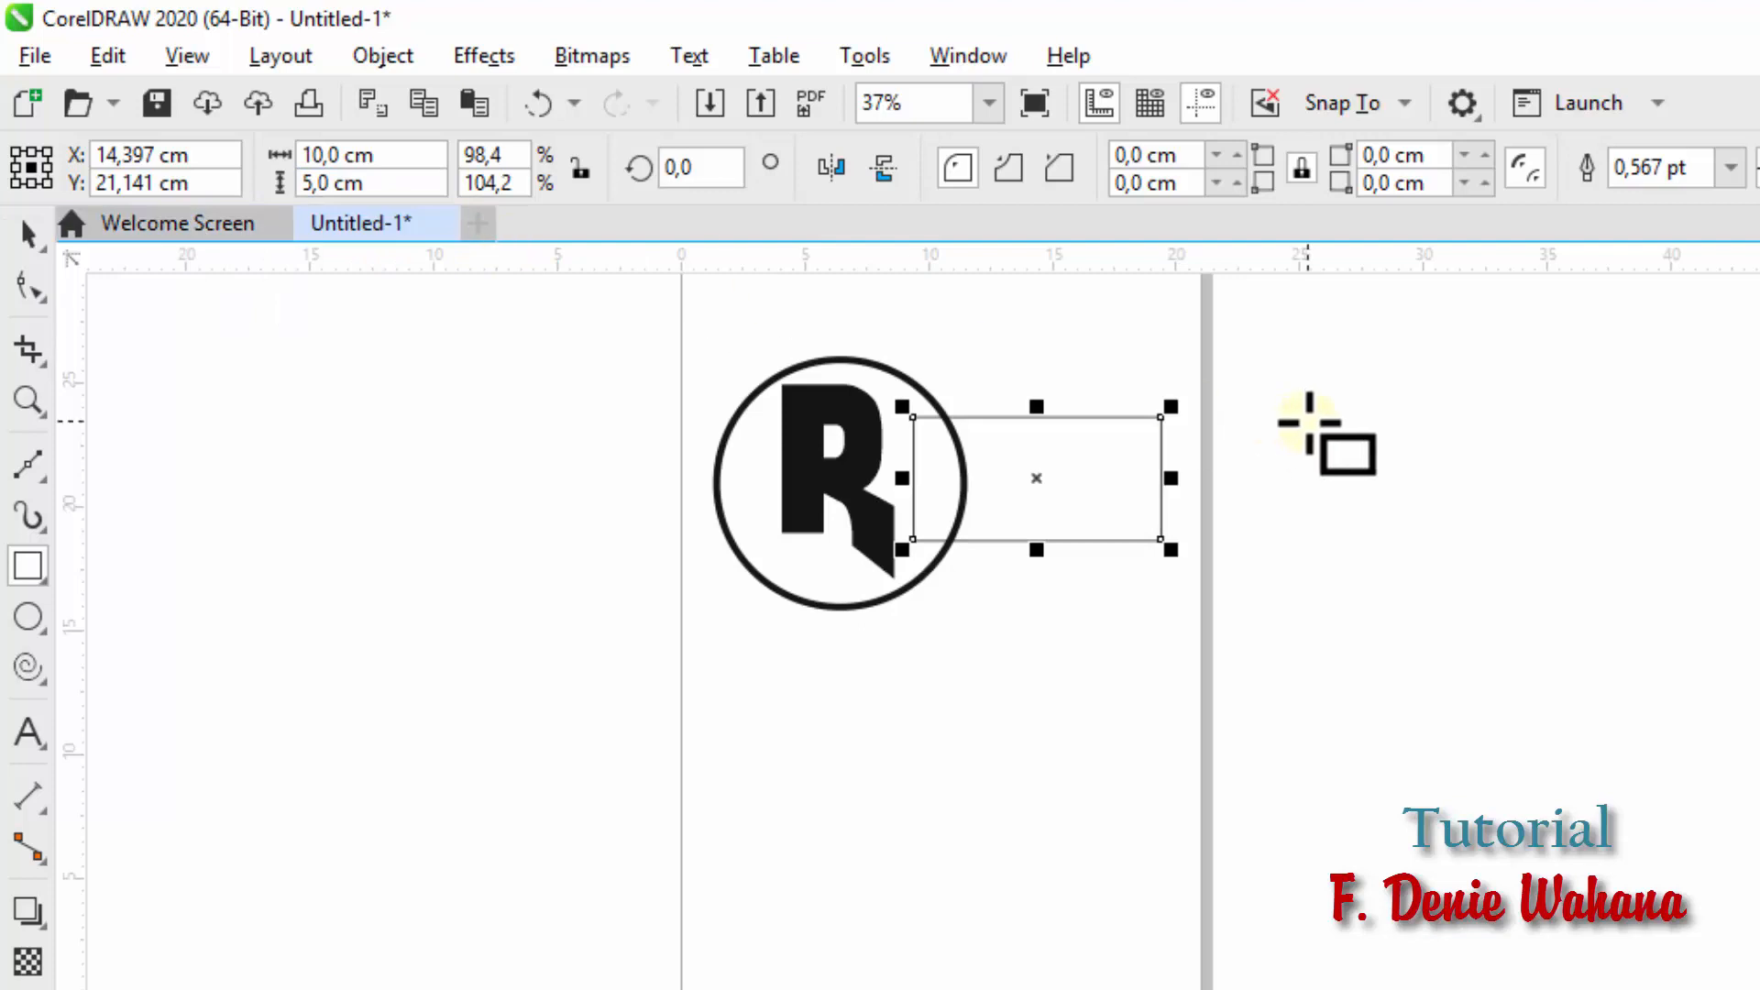
left_click(1731, 167)
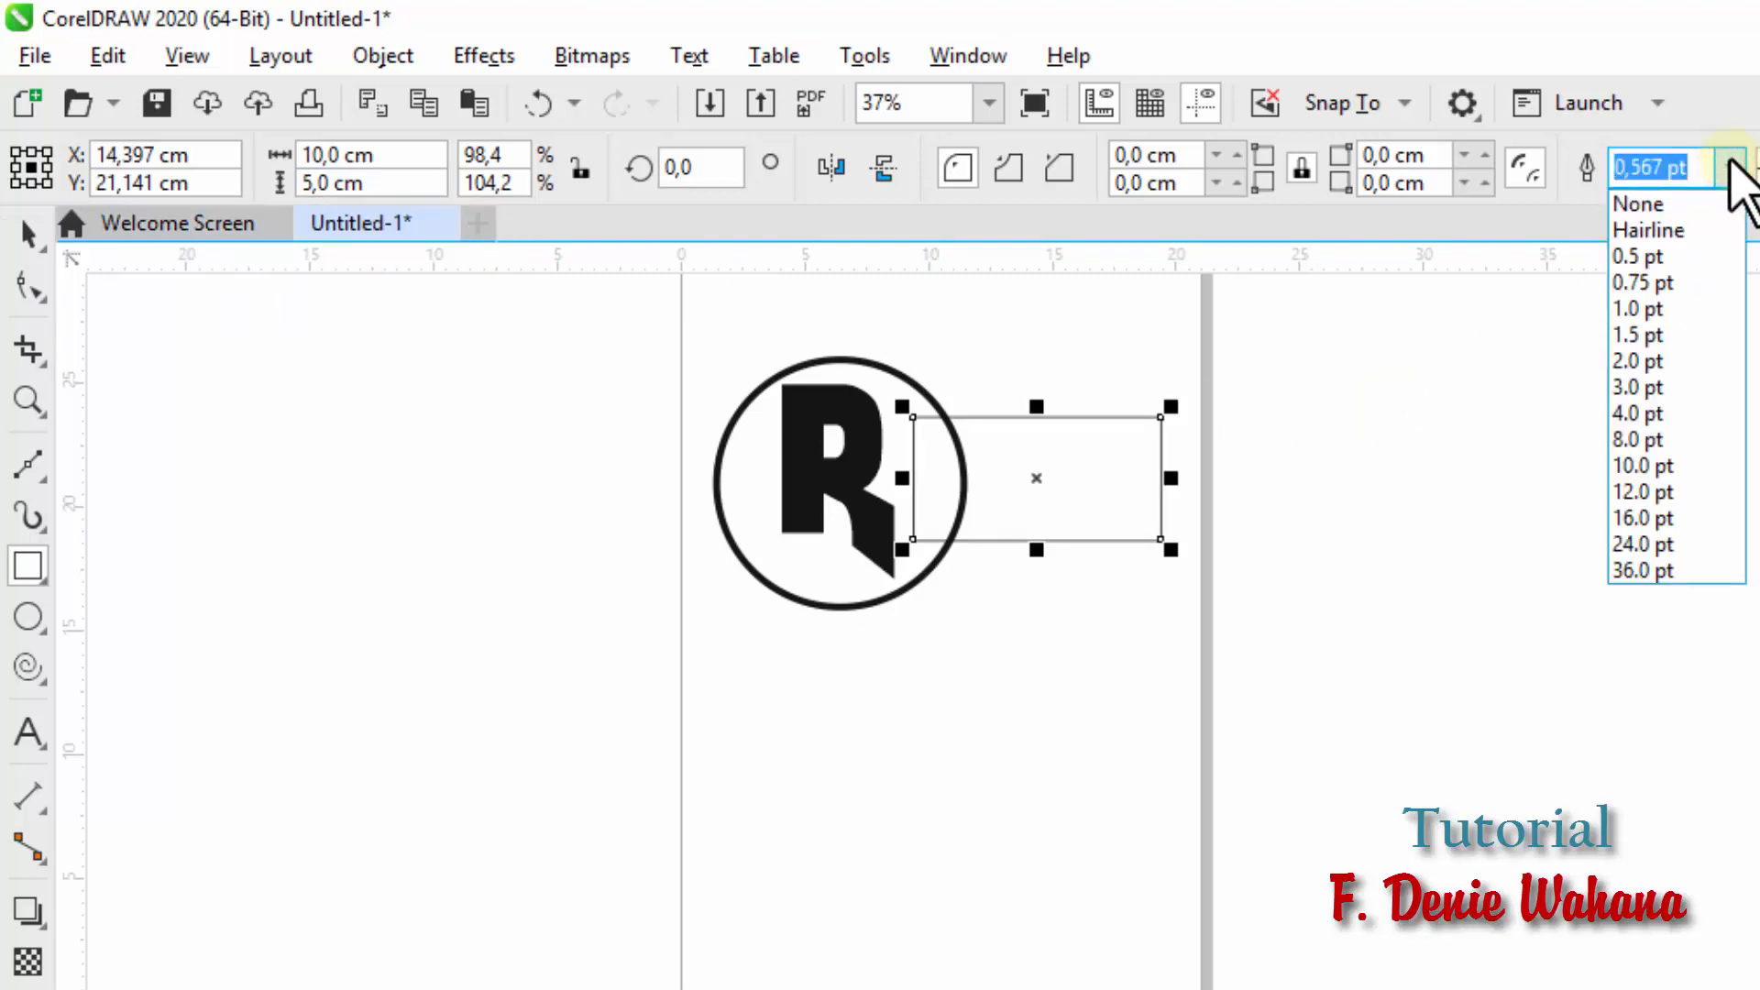
left_click(1688, 440)
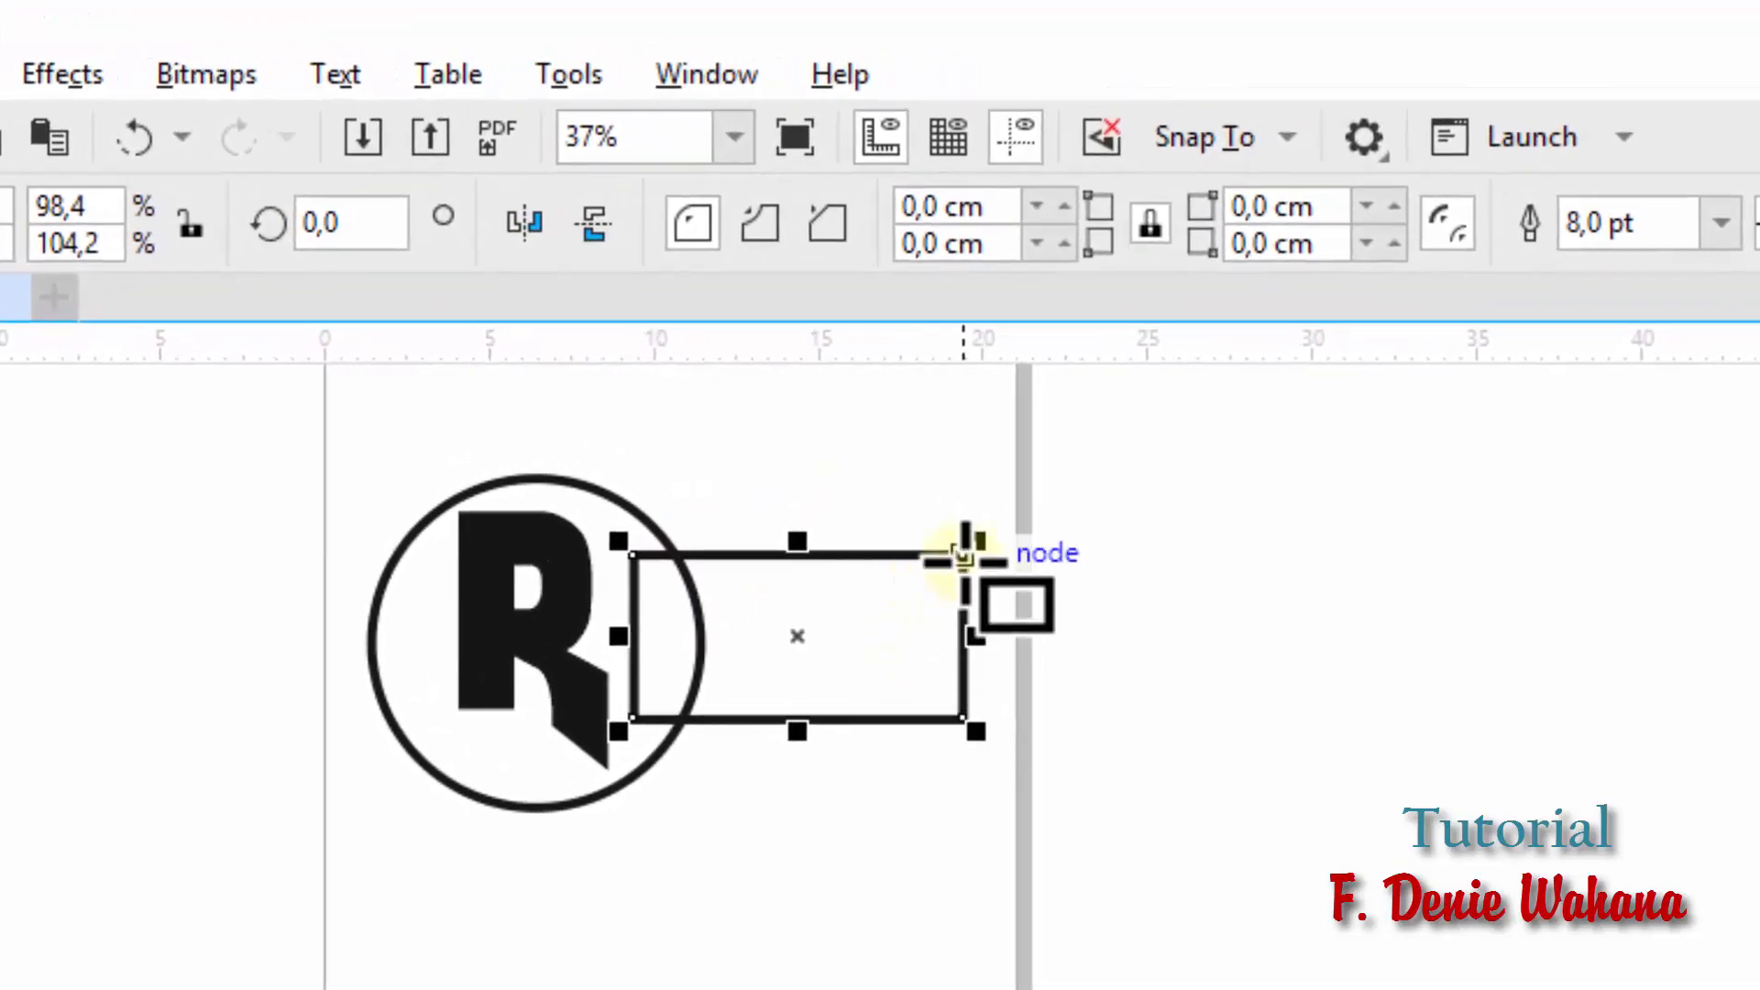
Step: Round all four corners of the rectangle with a corner radius of 1.0 cm
left_click(1063, 203)
left_click(1064, 203)
left_click(1063, 204)
left_click(1064, 204)
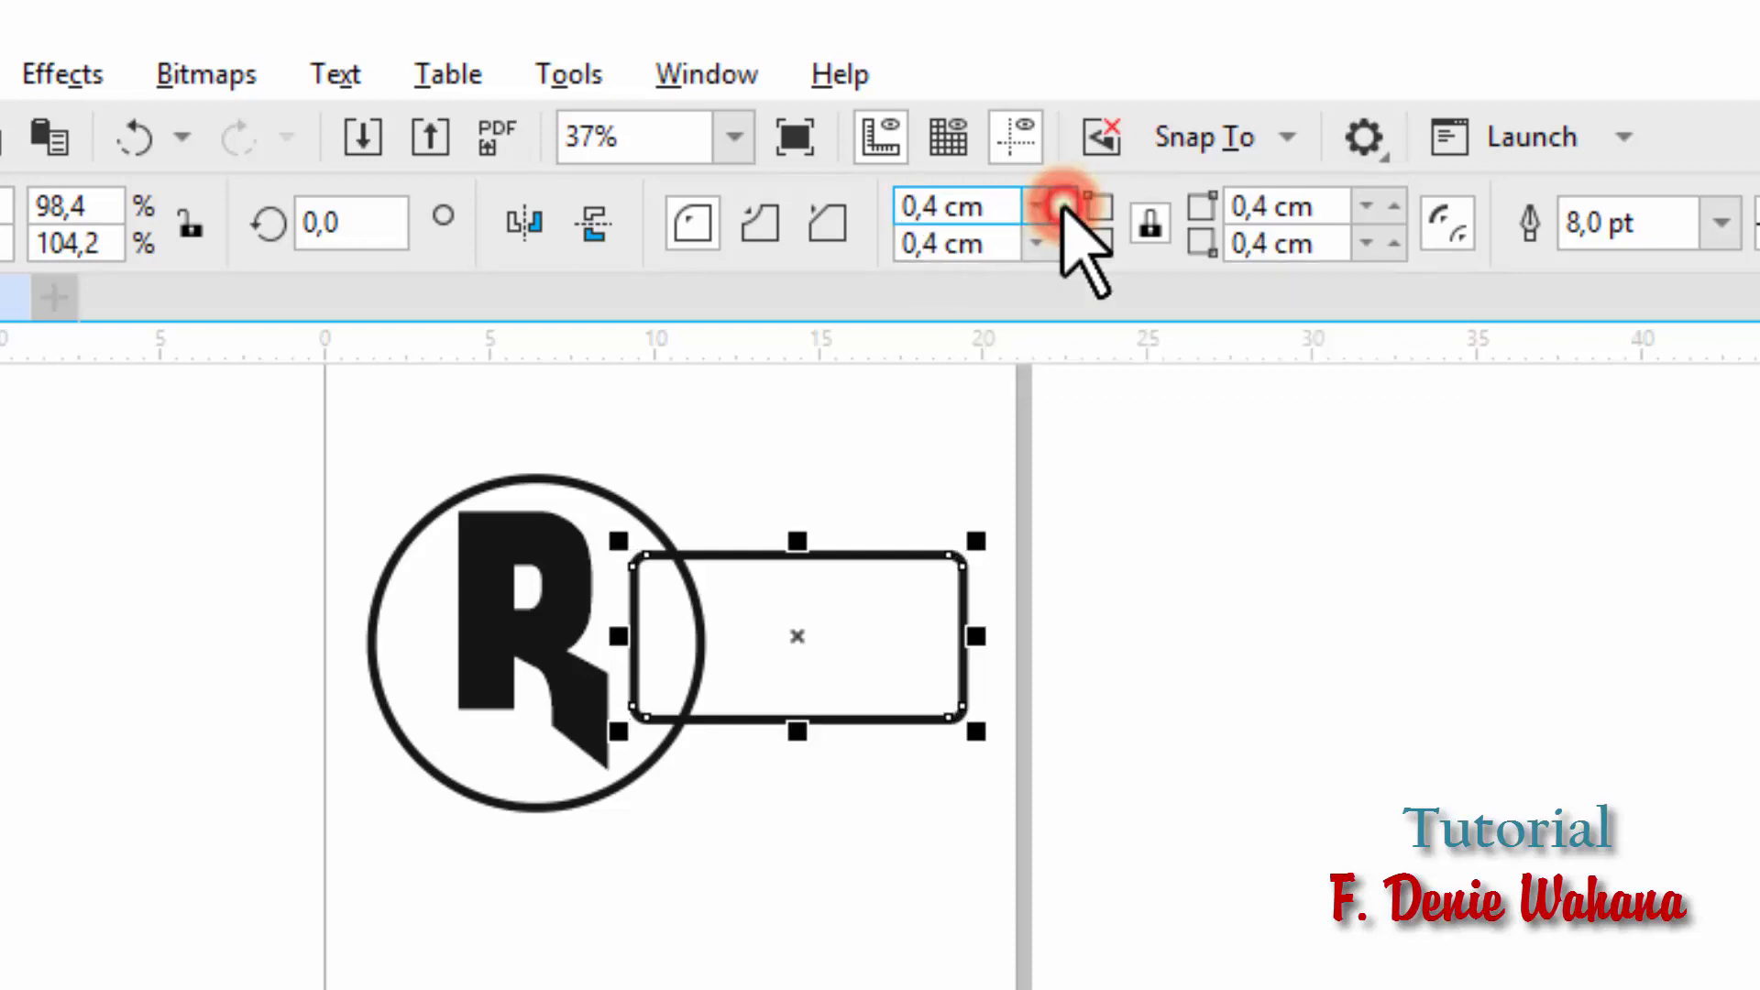
left_click(1064, 203)
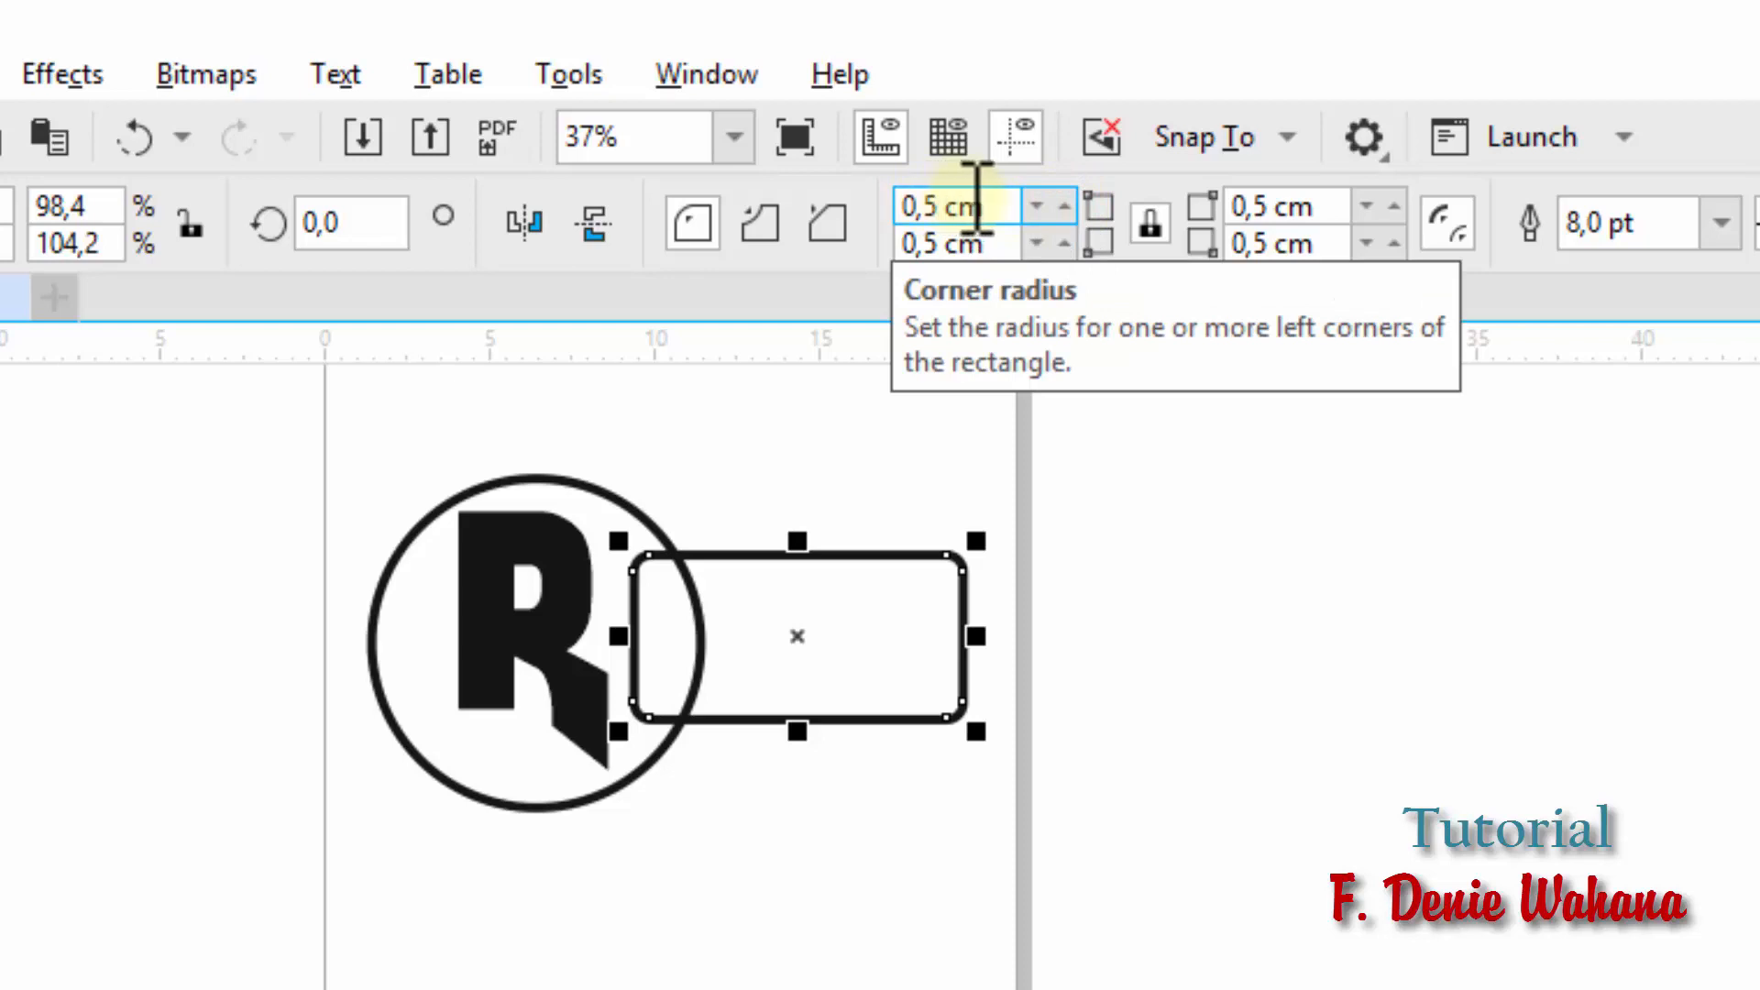
left_click(1064, 207)
left_click(1065, 208)
left_click(1065, 207)
left_click(1064, 207)
left_click(1065, 207)
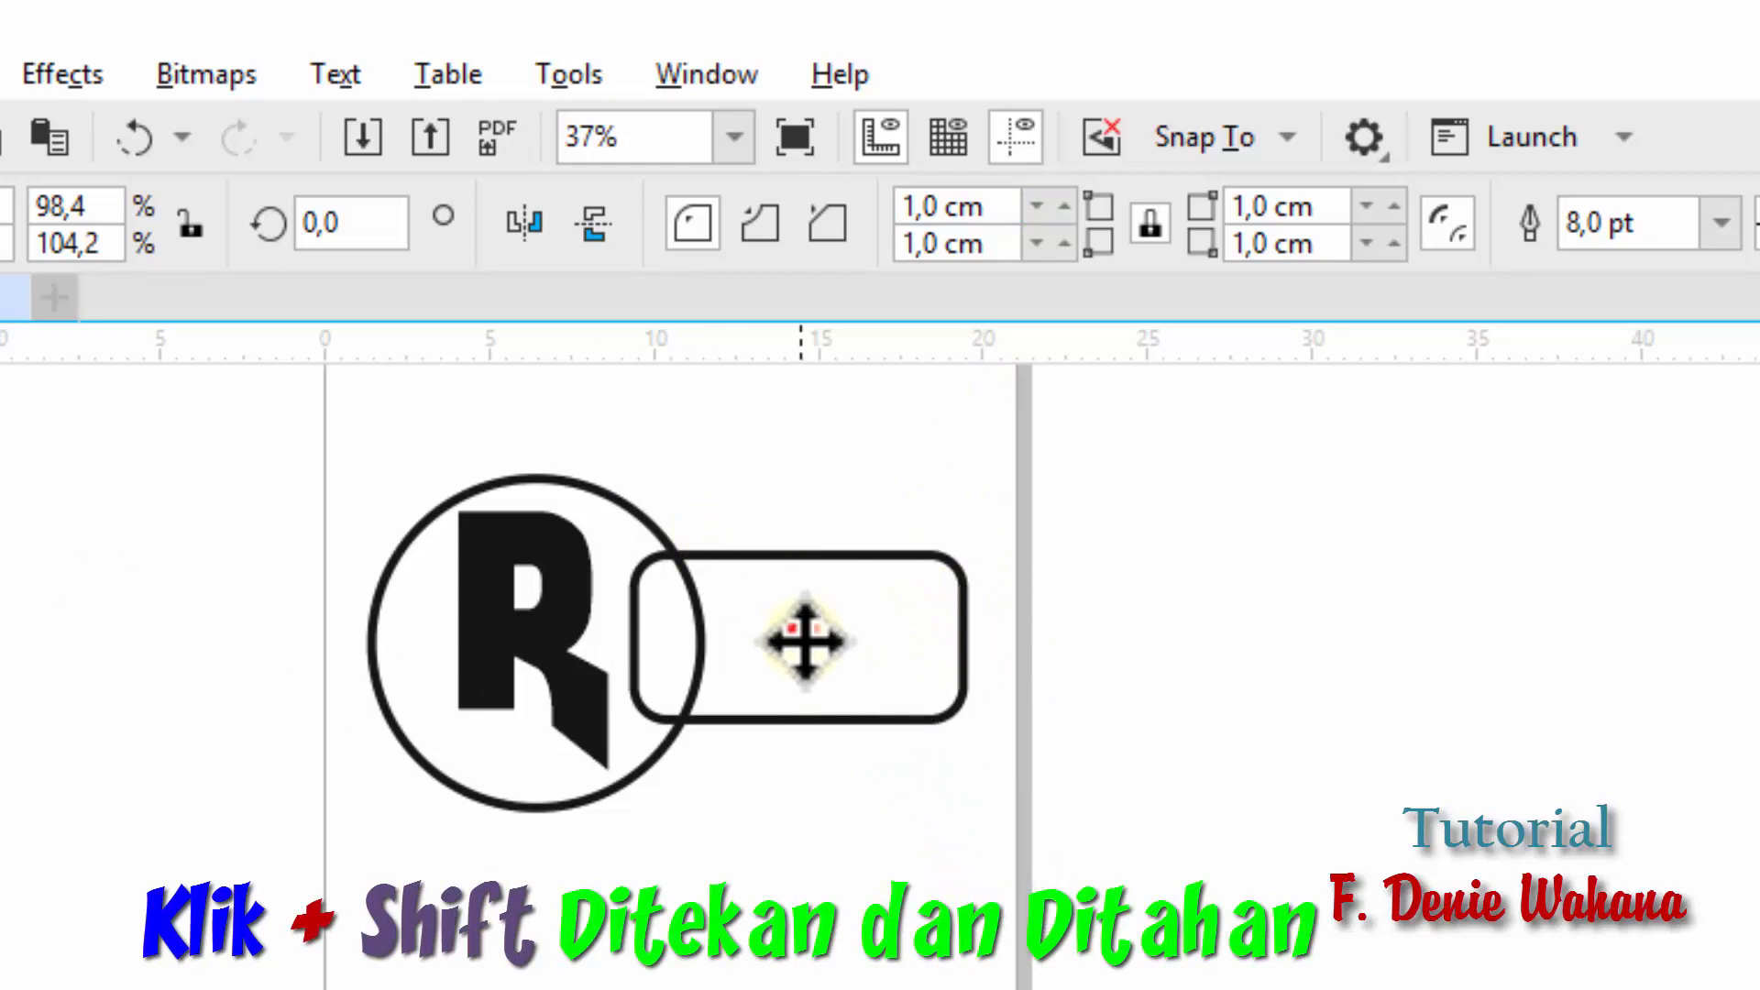
Step: Select the circle together with the overlapping rounded rectangle
left_click_drag(798, 636, 798, 636)
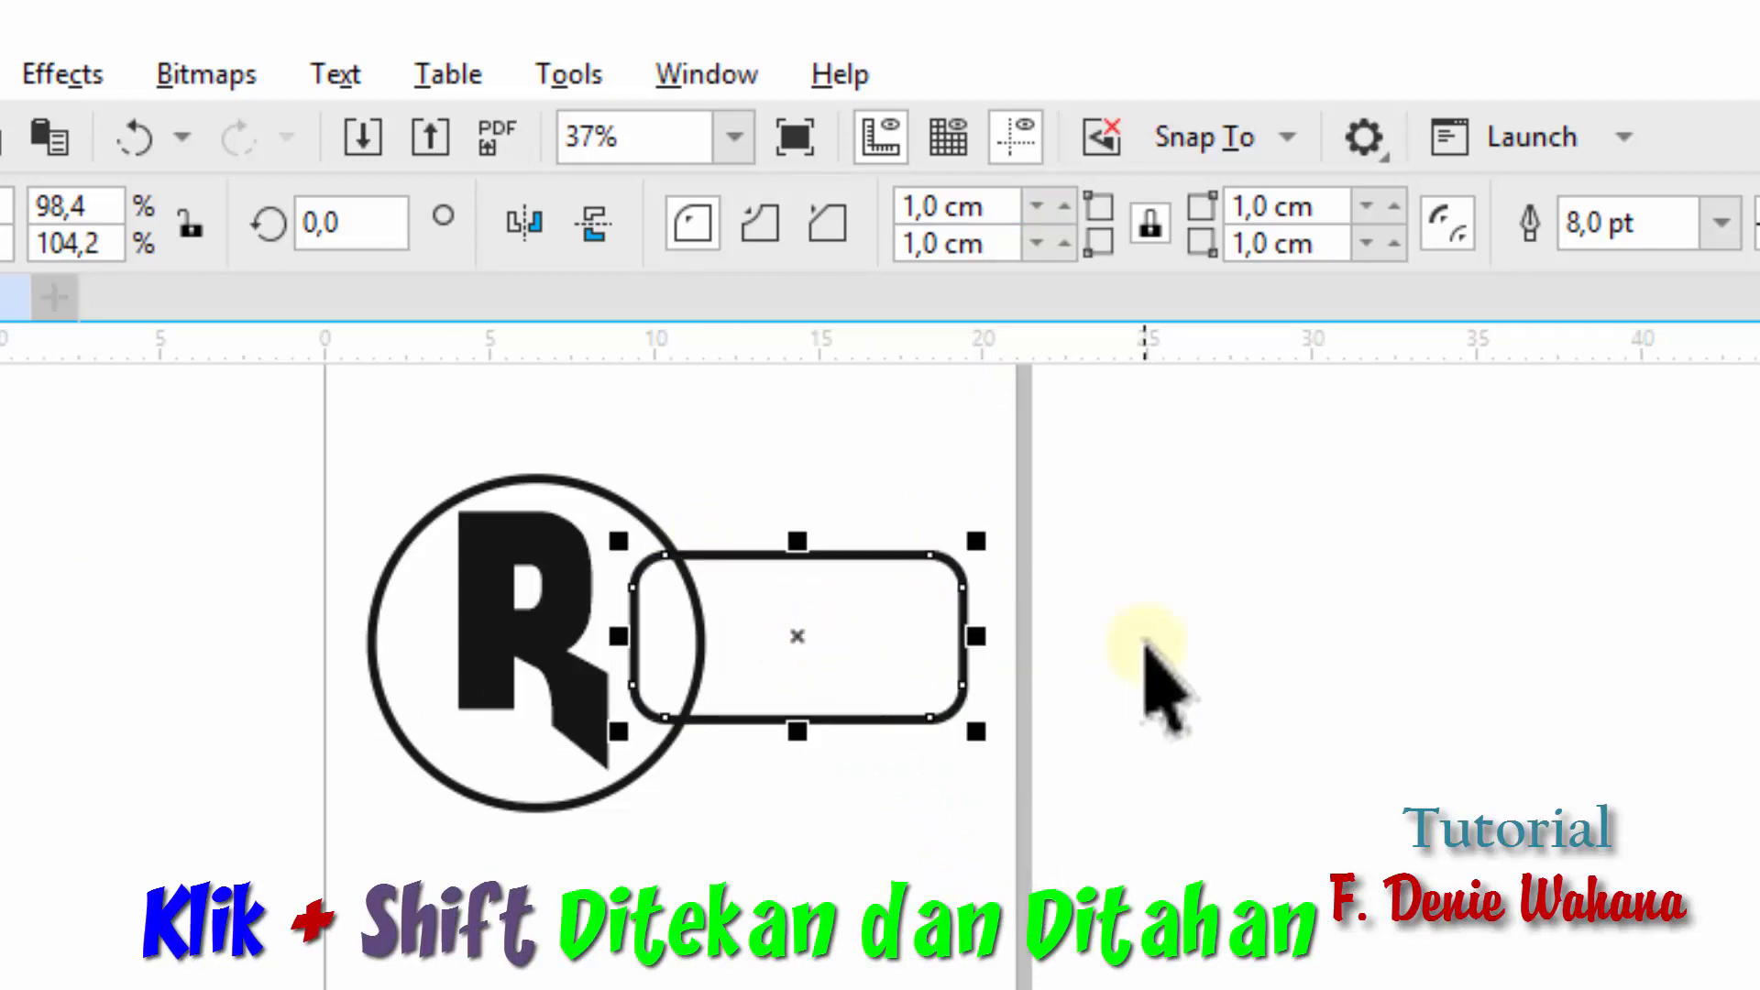
left_click(1146, 646)
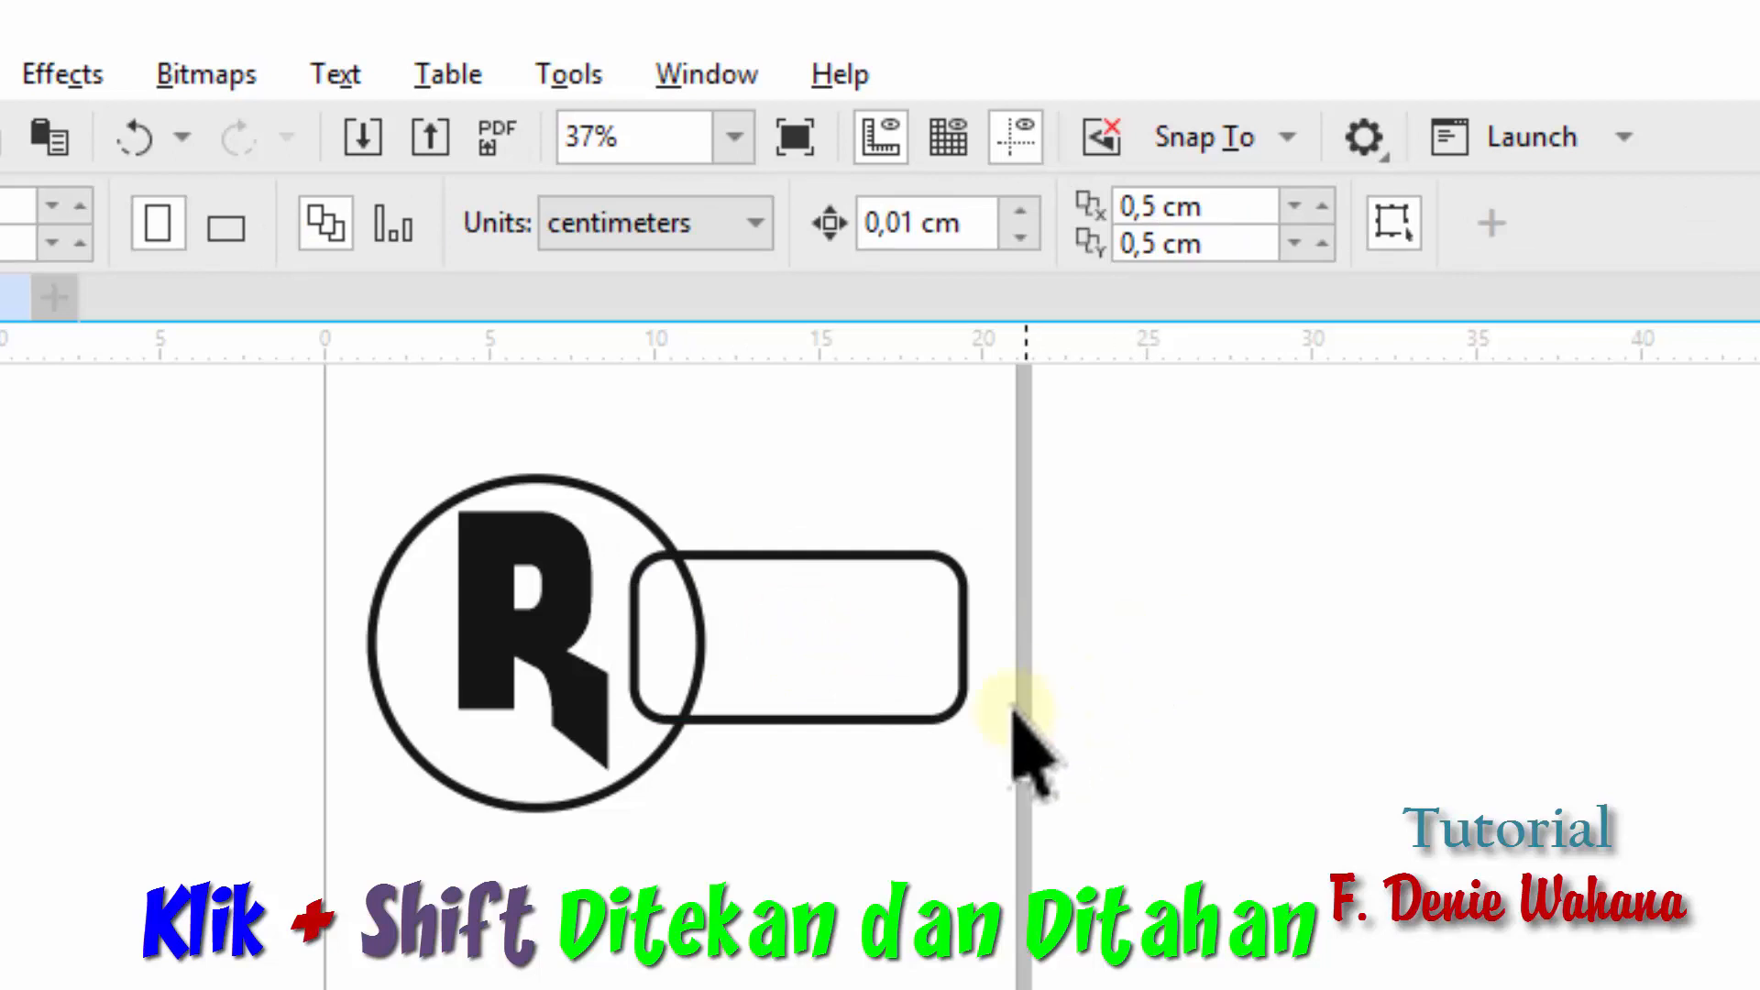
left_click_drag(635, 505, 635, 505)
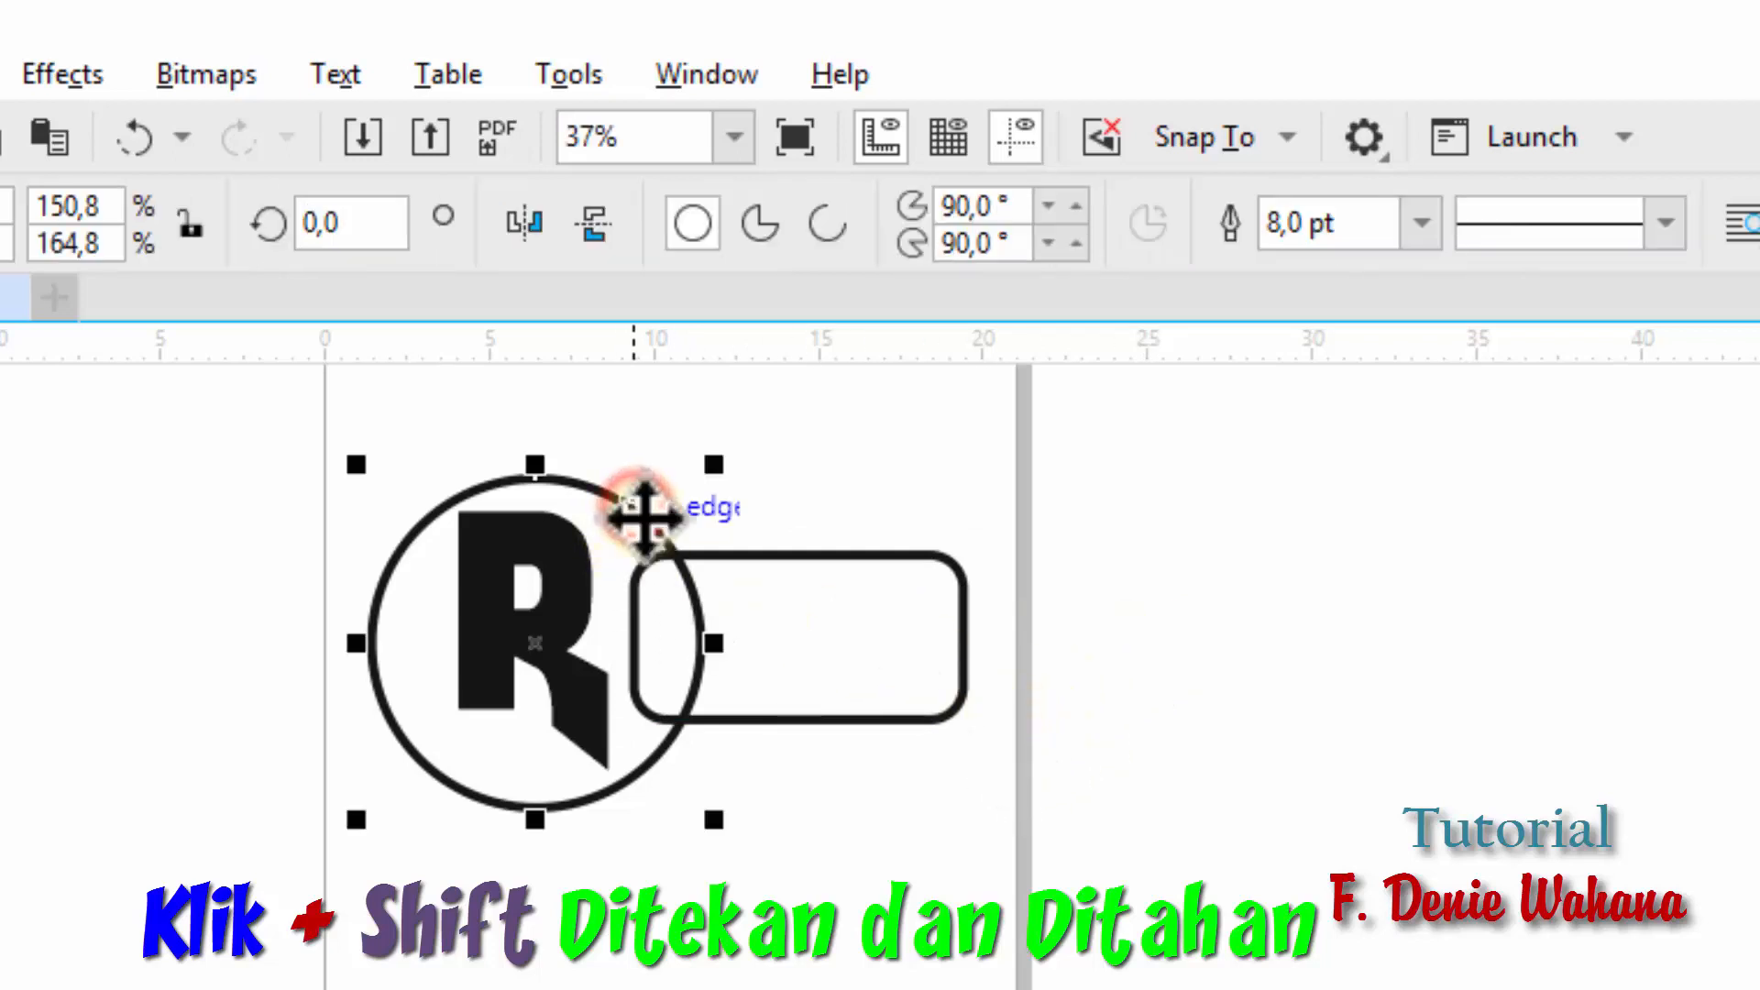
left_click(809, 554, "shift")
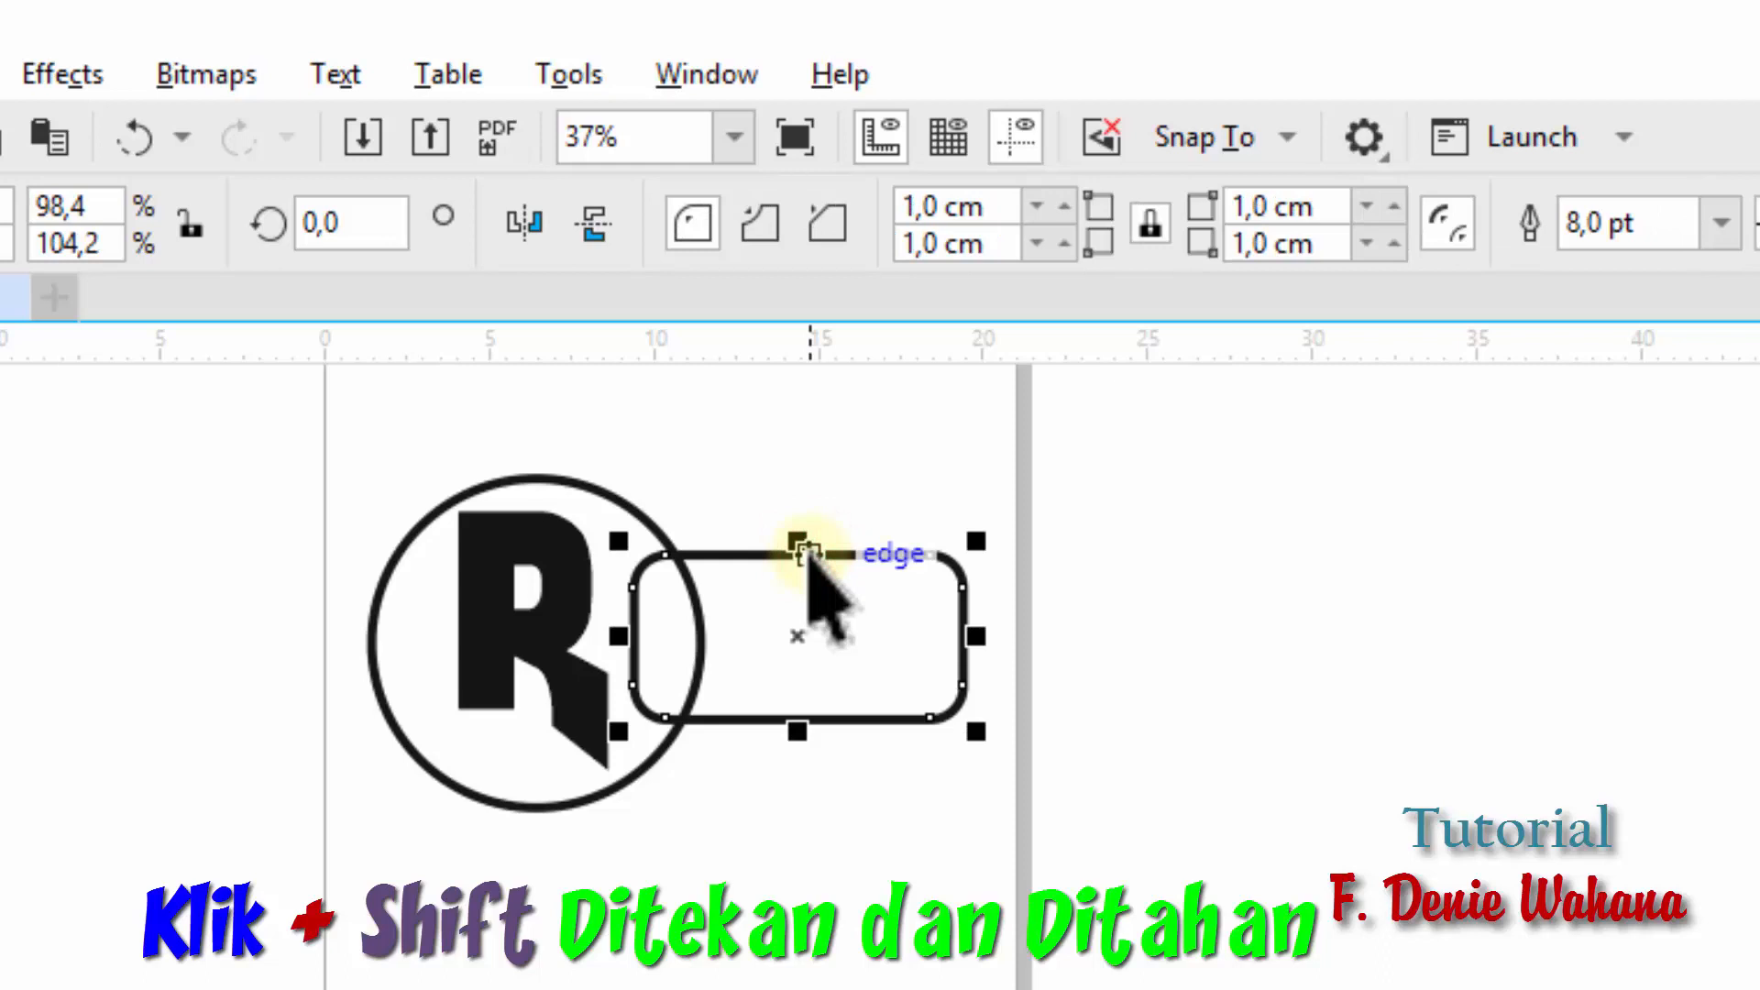
left_click(601, 493)
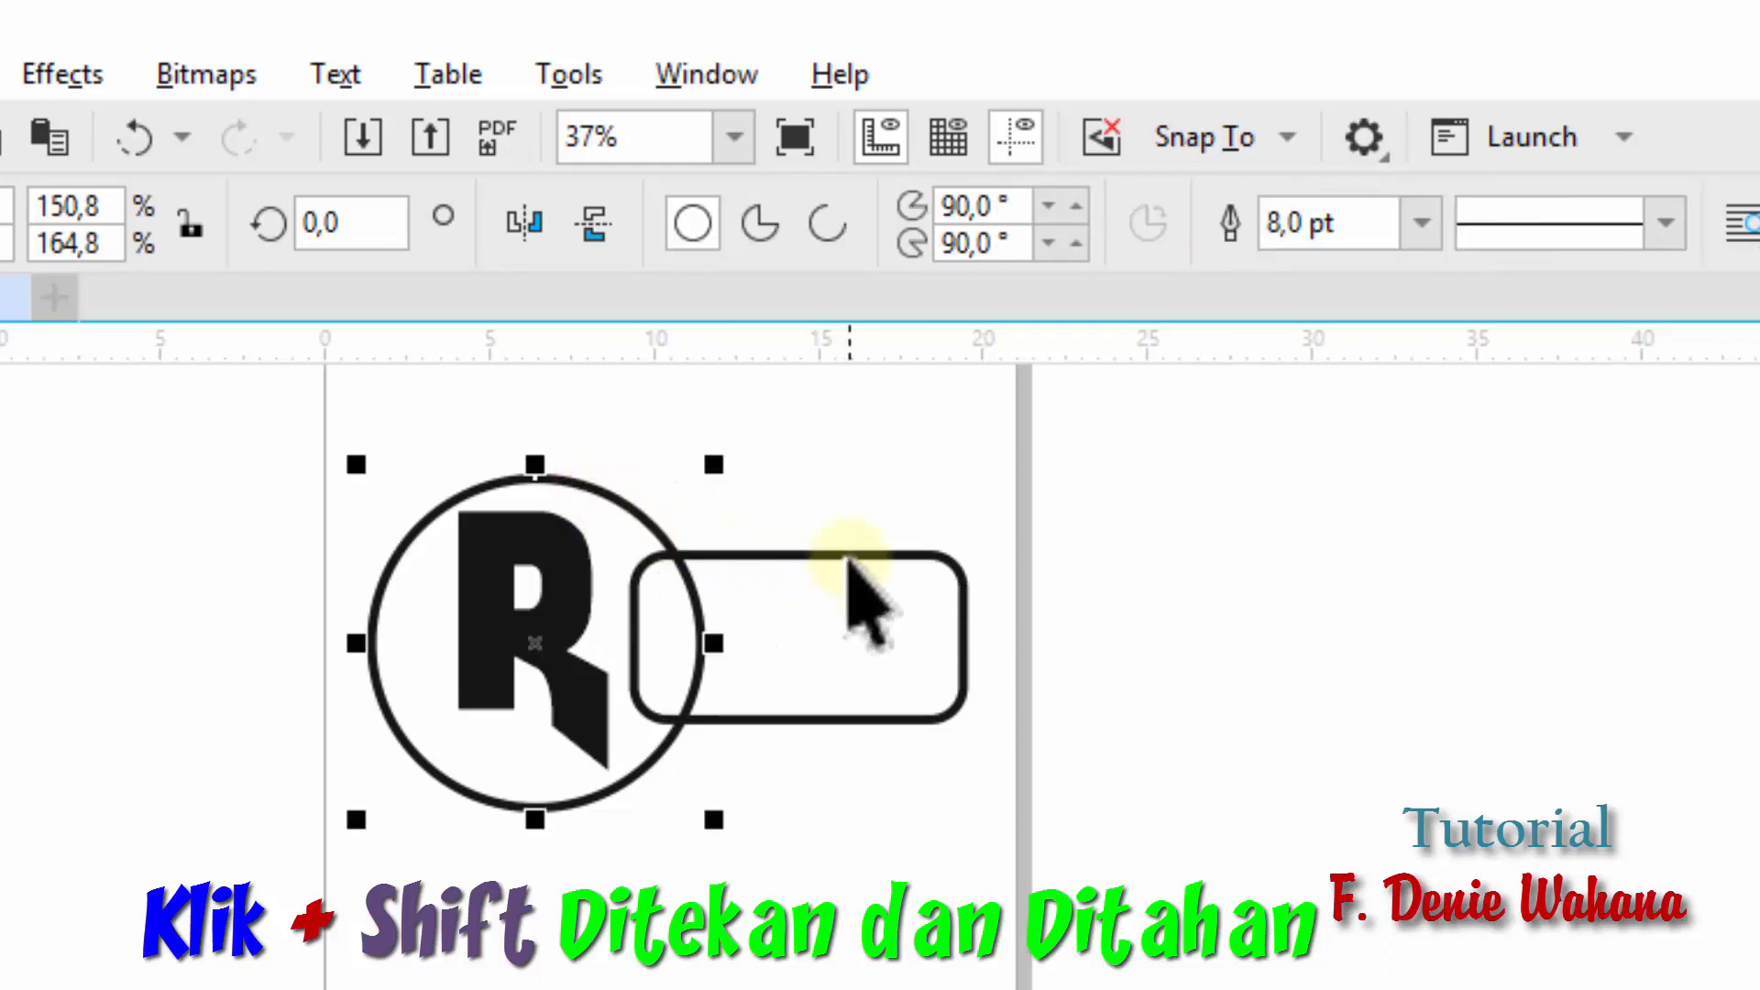
left_click(849, 557, "shift")
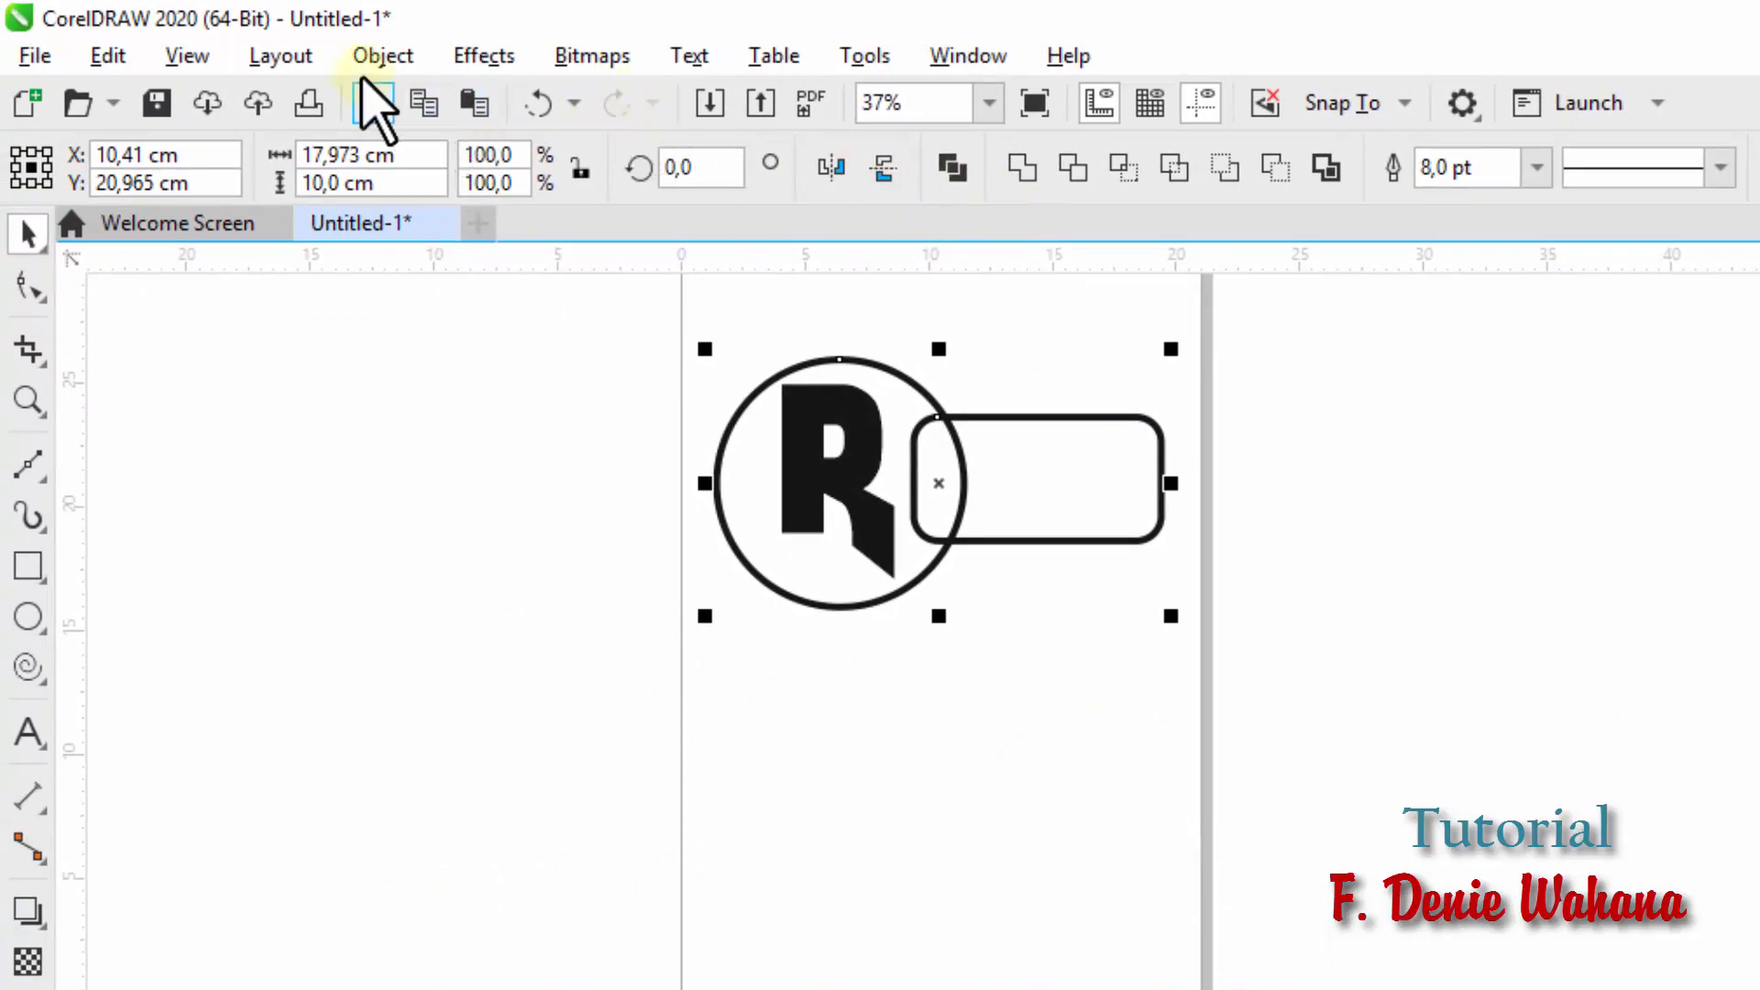
left_click(382, 55)
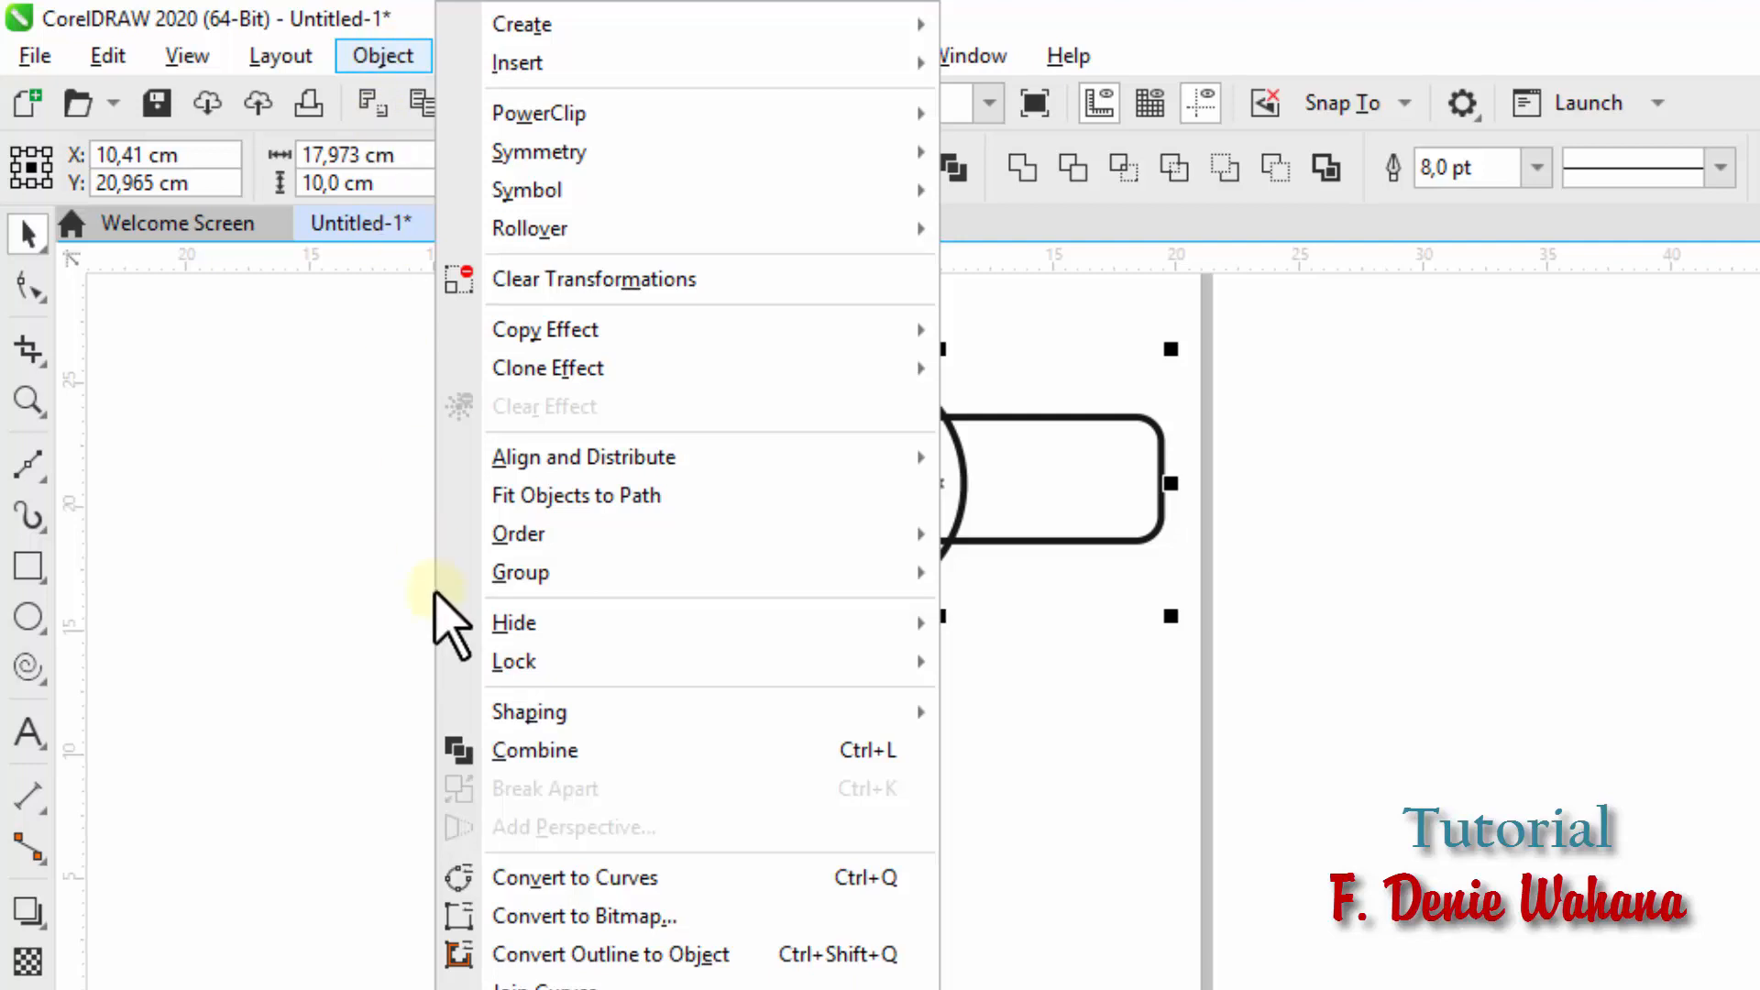
mouse_move(665, 706)
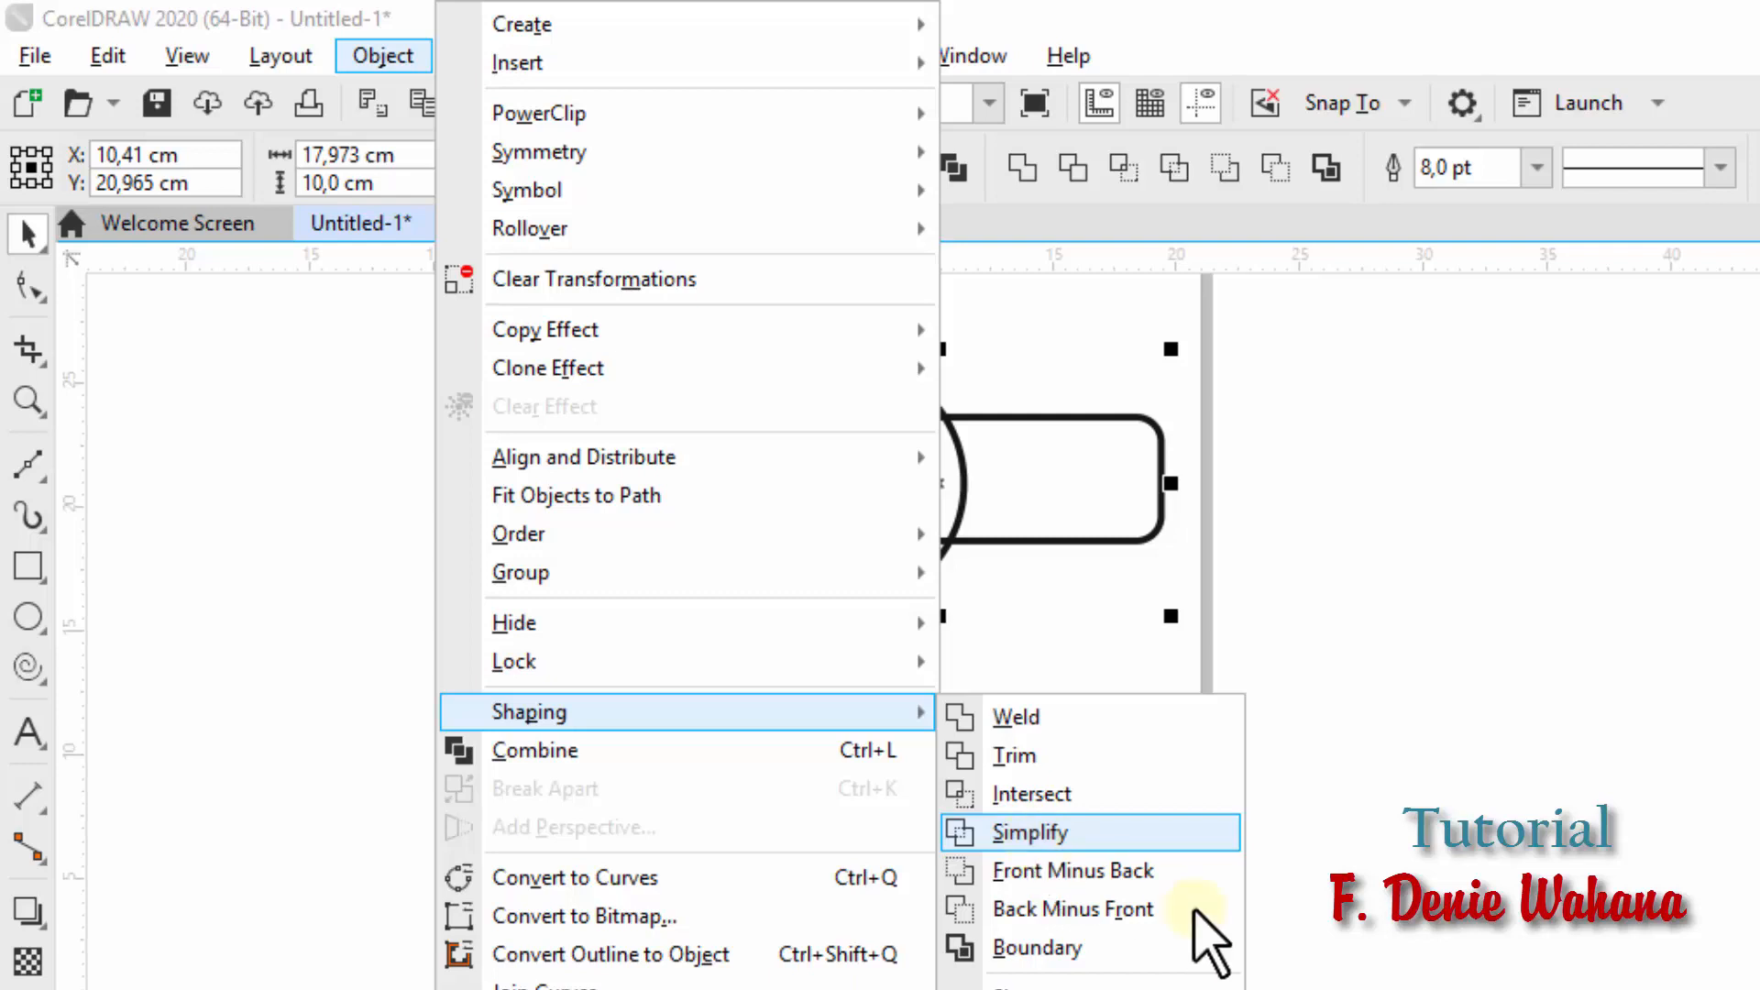
key("Escape")
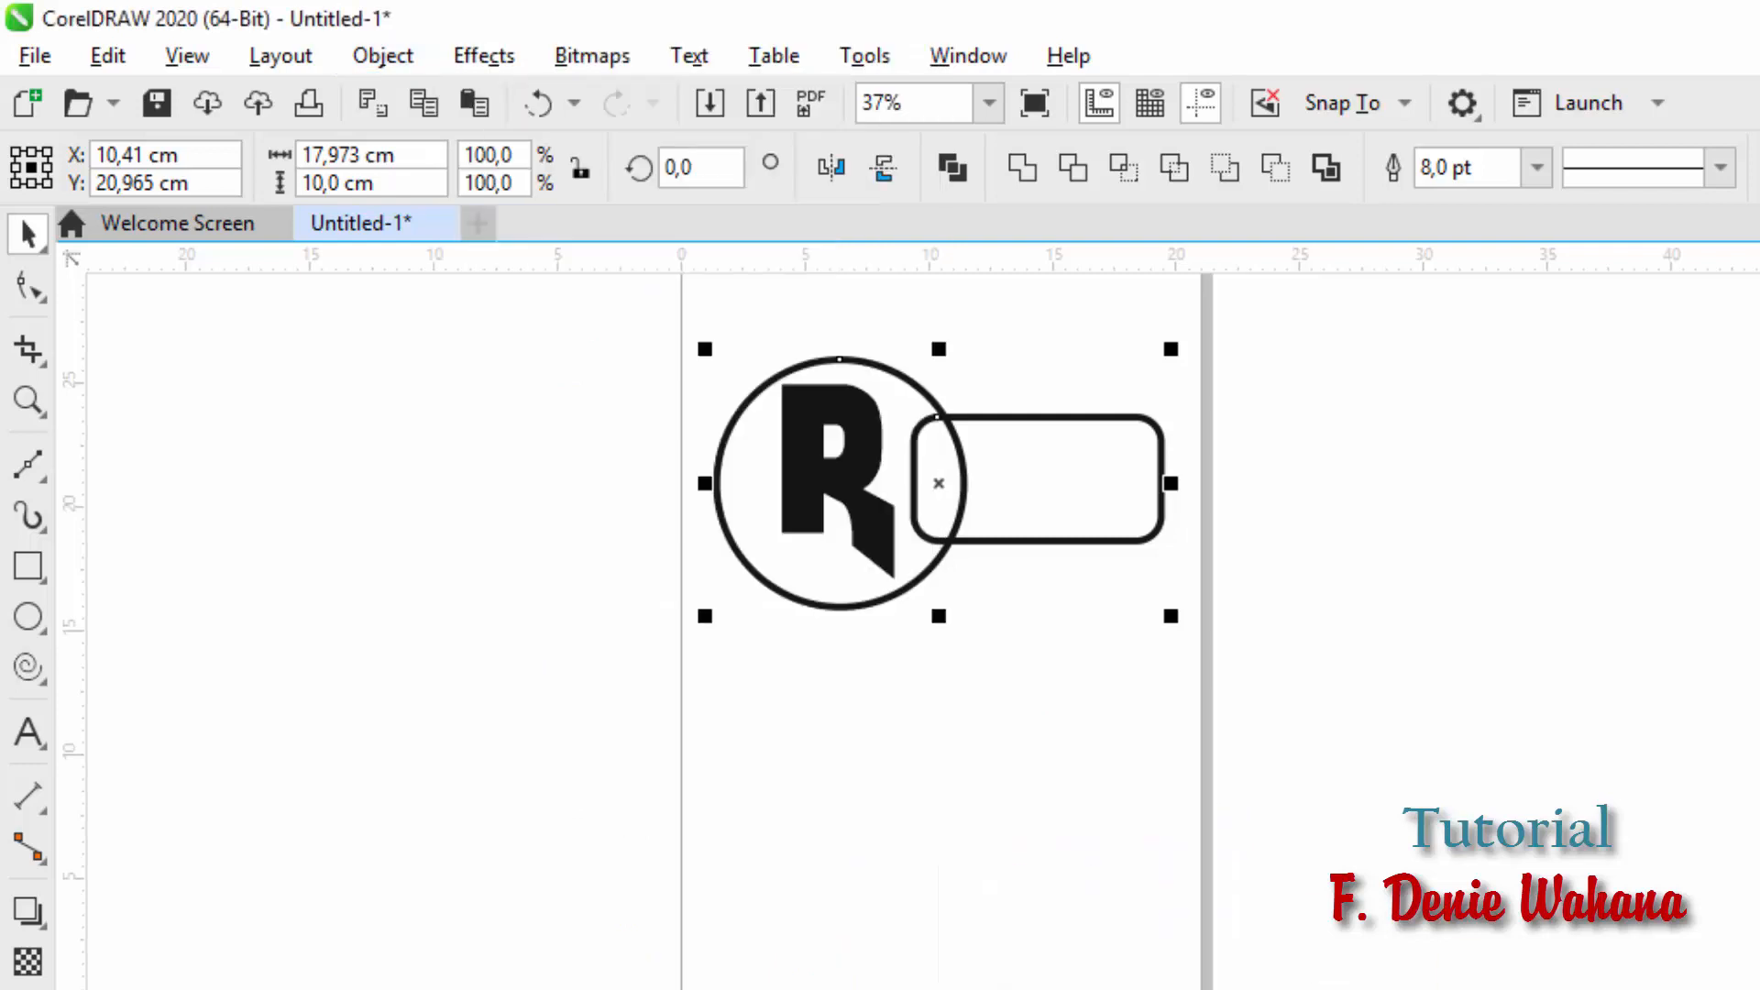
scroll(880, 633, "right", 6)
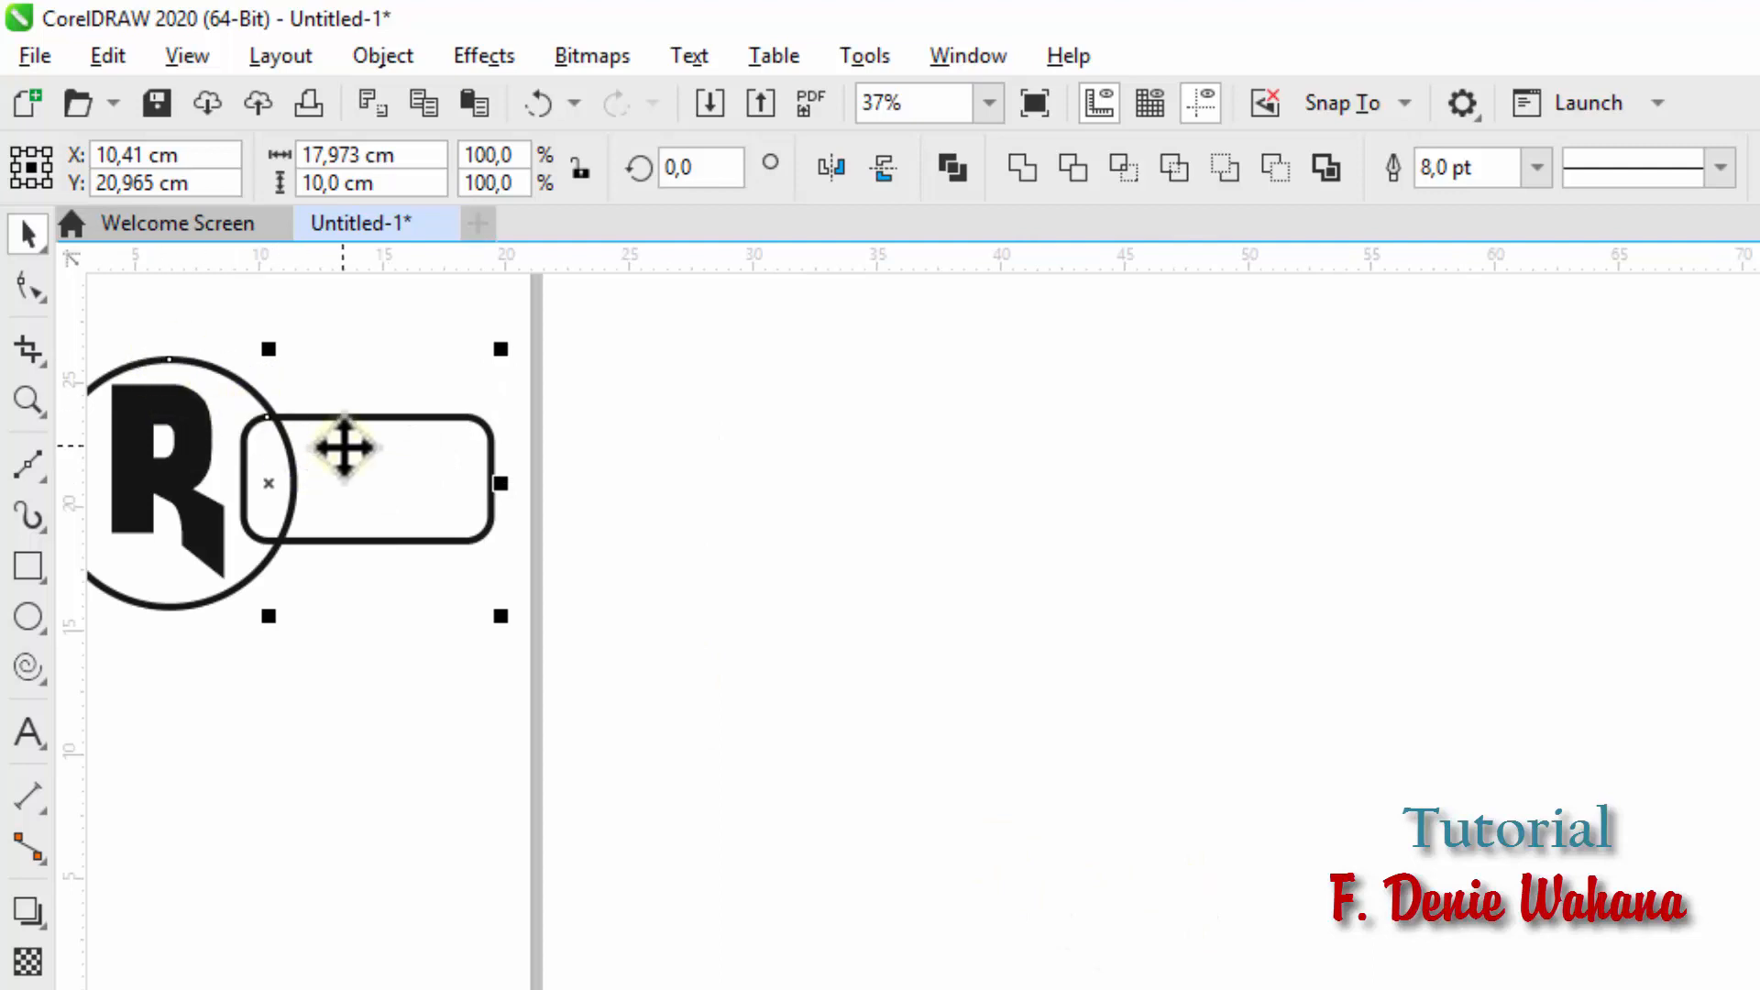
Step: Weld the selected circle and rounded rectangle into a single outline and clear the selection
left_click(486, 55)
mouse_move(383, 55)
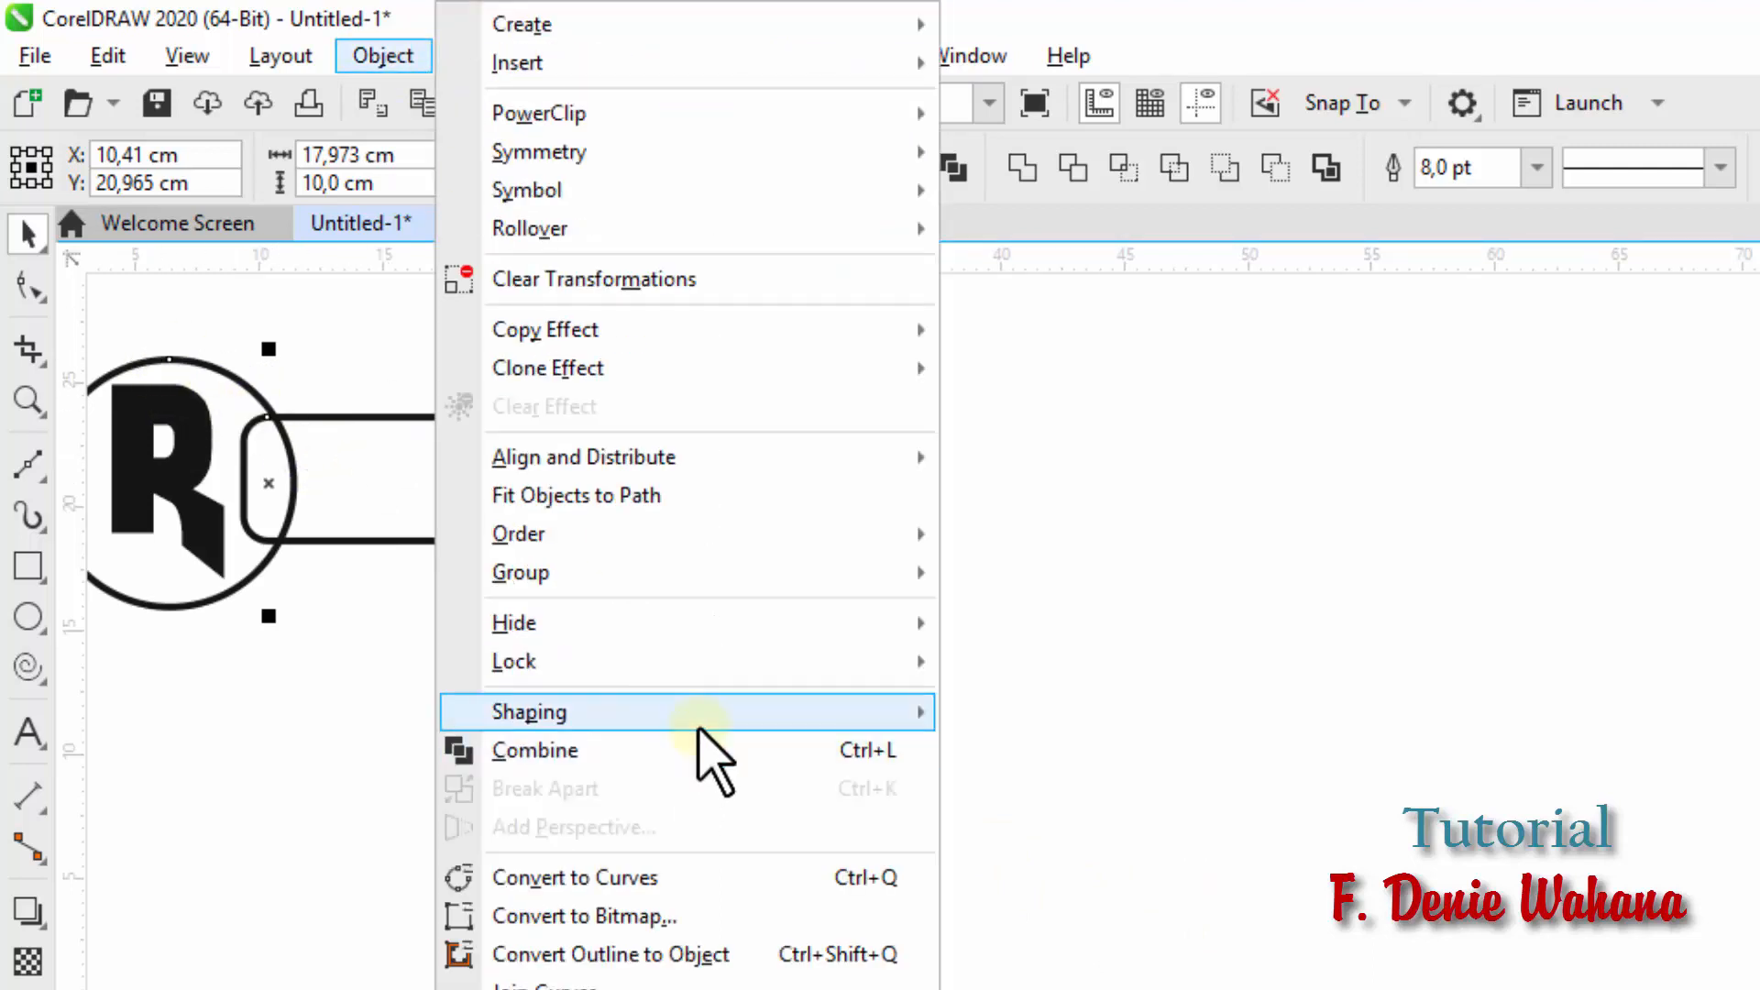
mouse_move(707, 725)
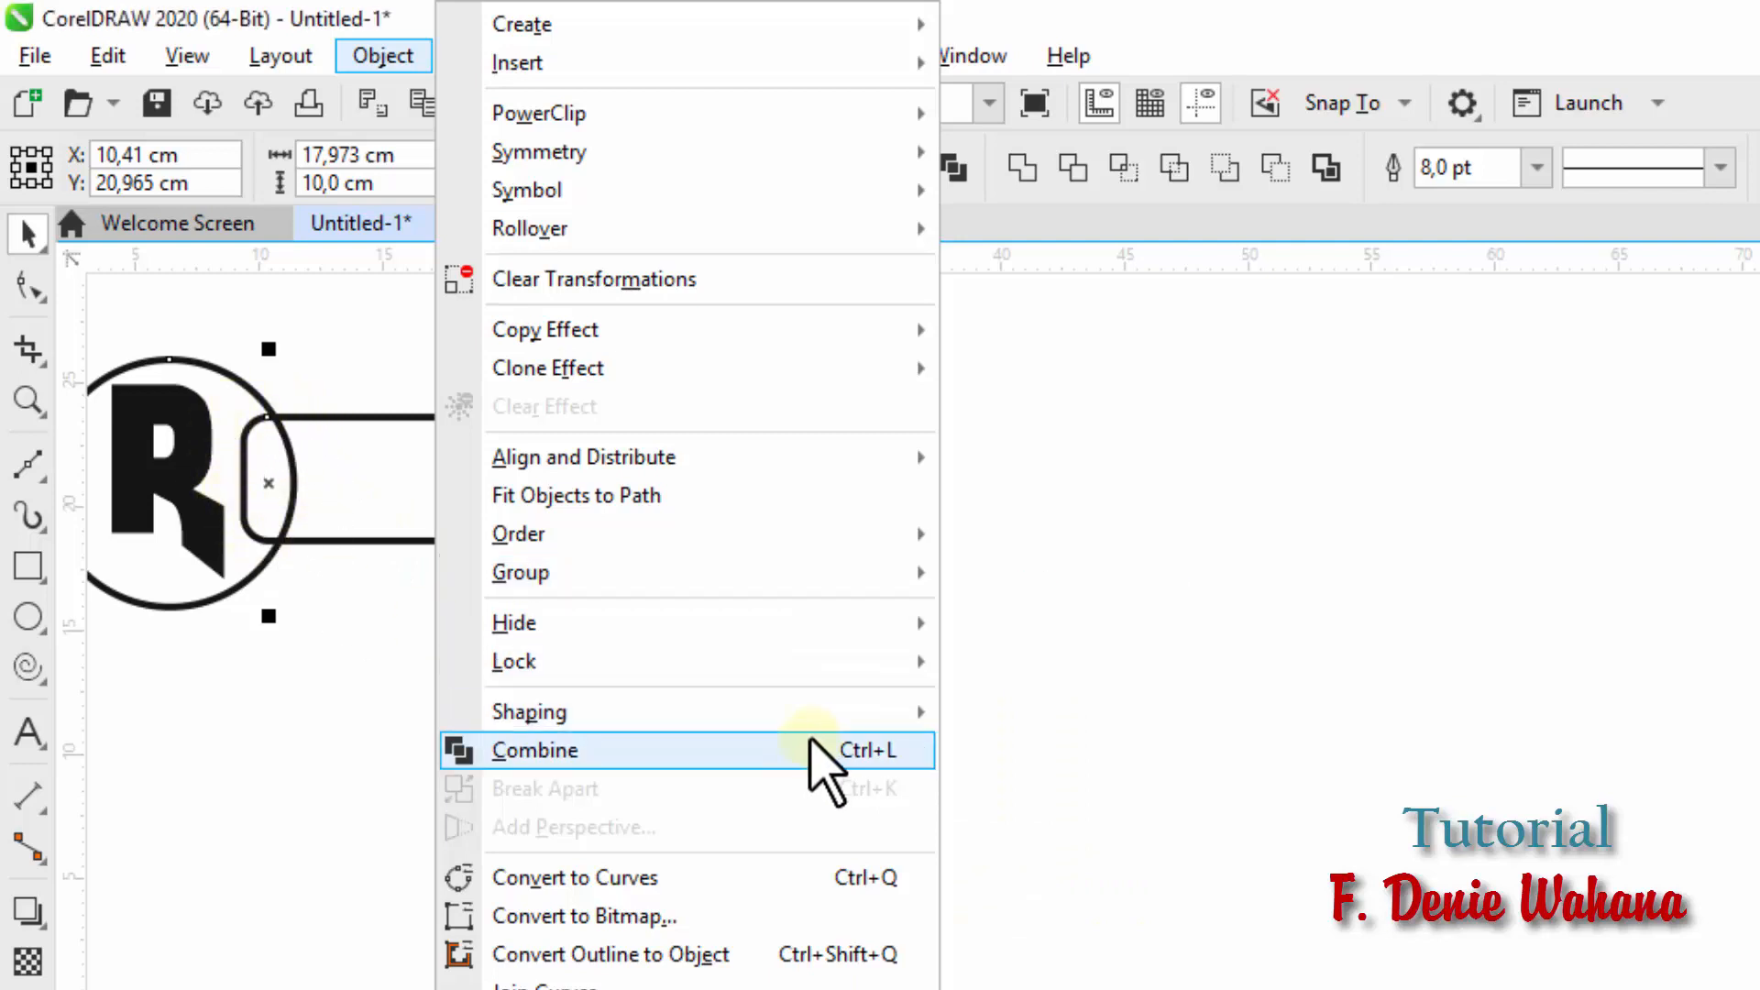
mouse_move(817, 722)
left_click(986, 719)
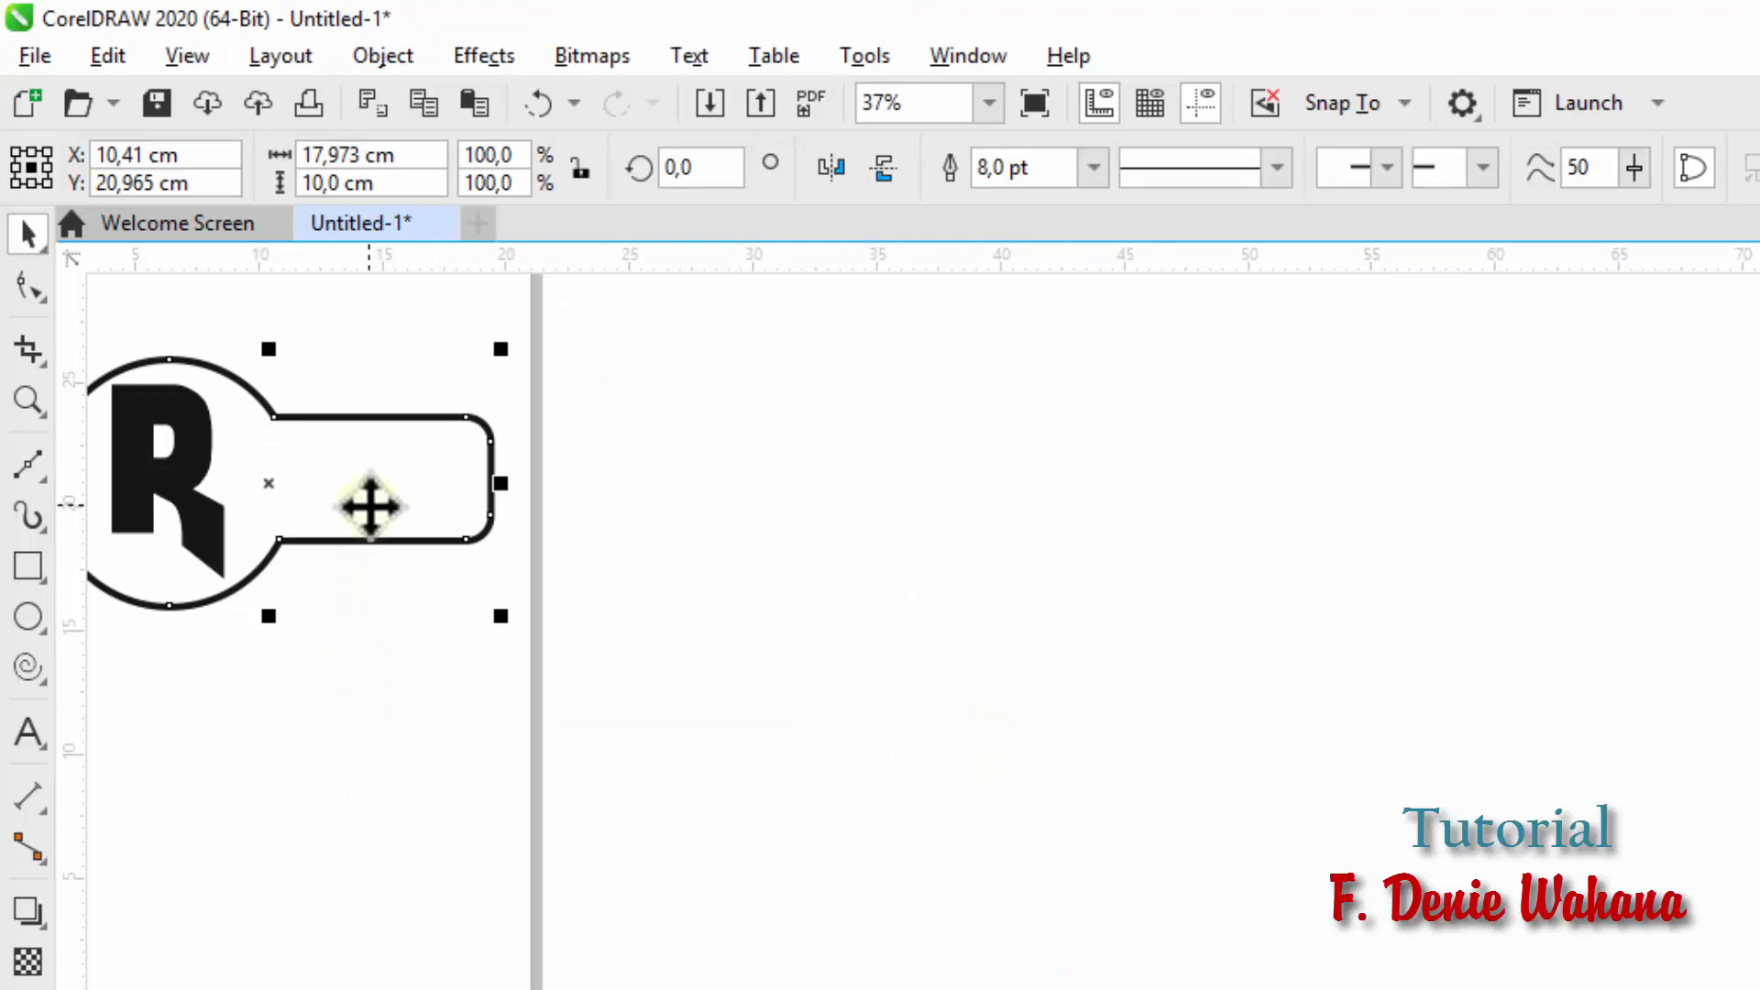
left_click(864, 470)
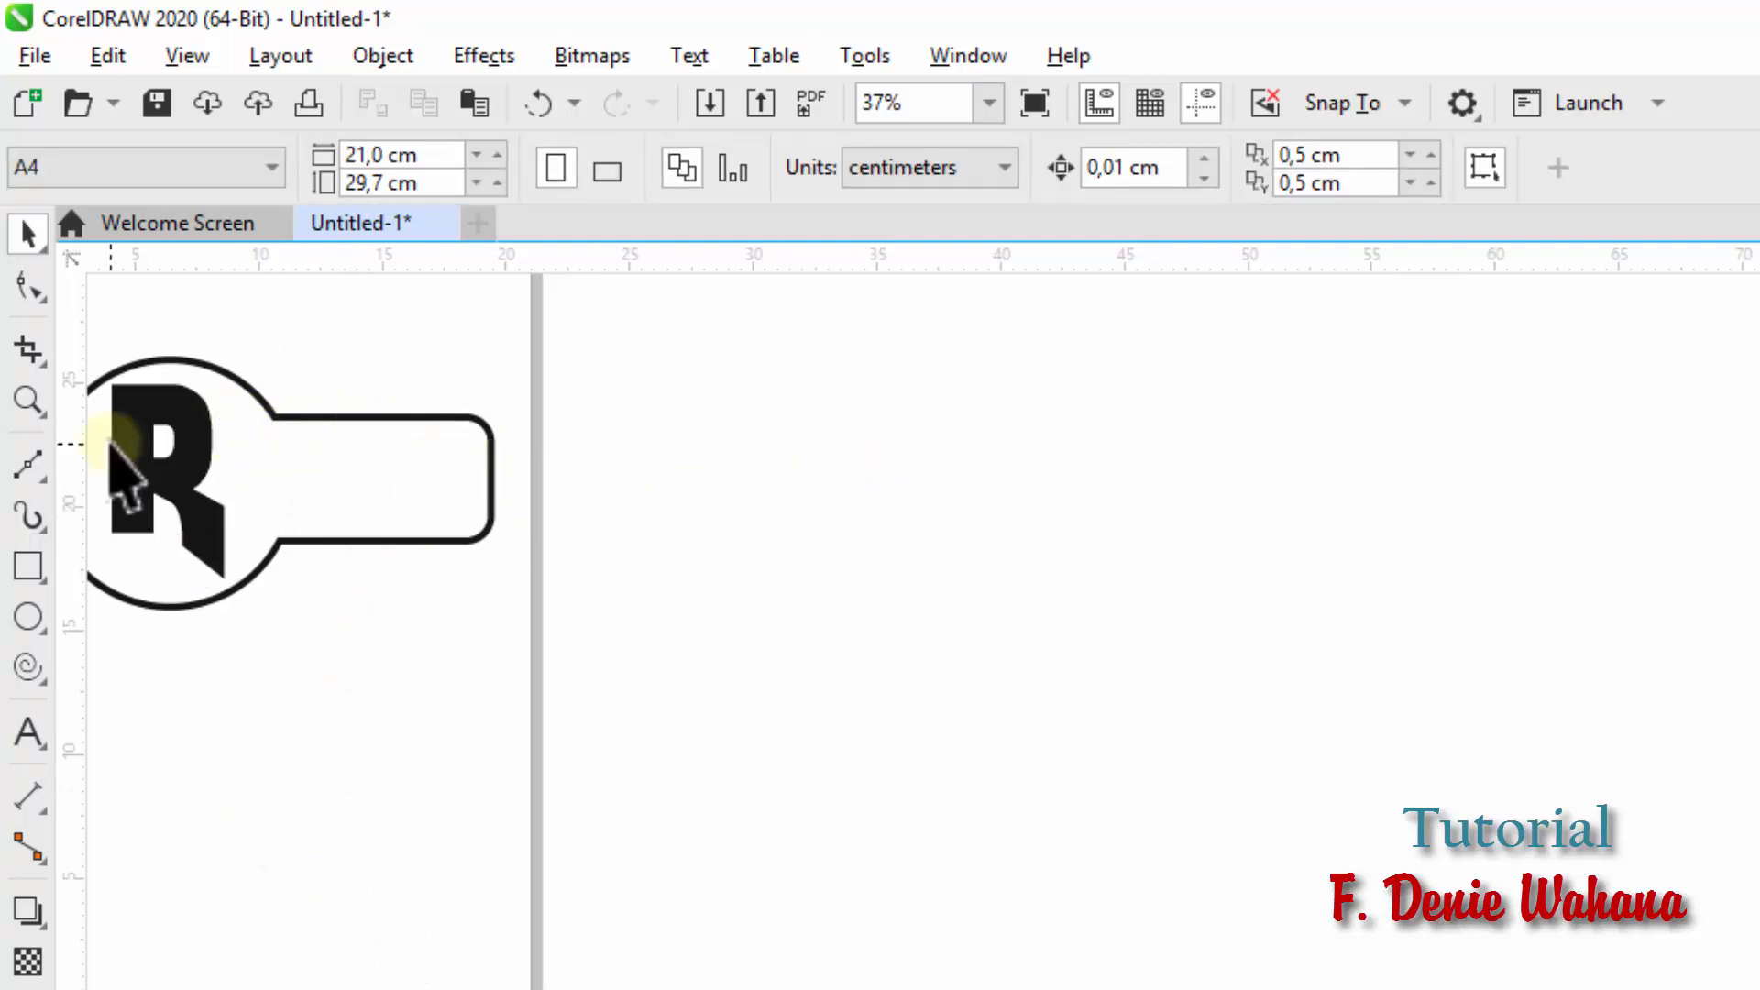
left_click(44, 581)
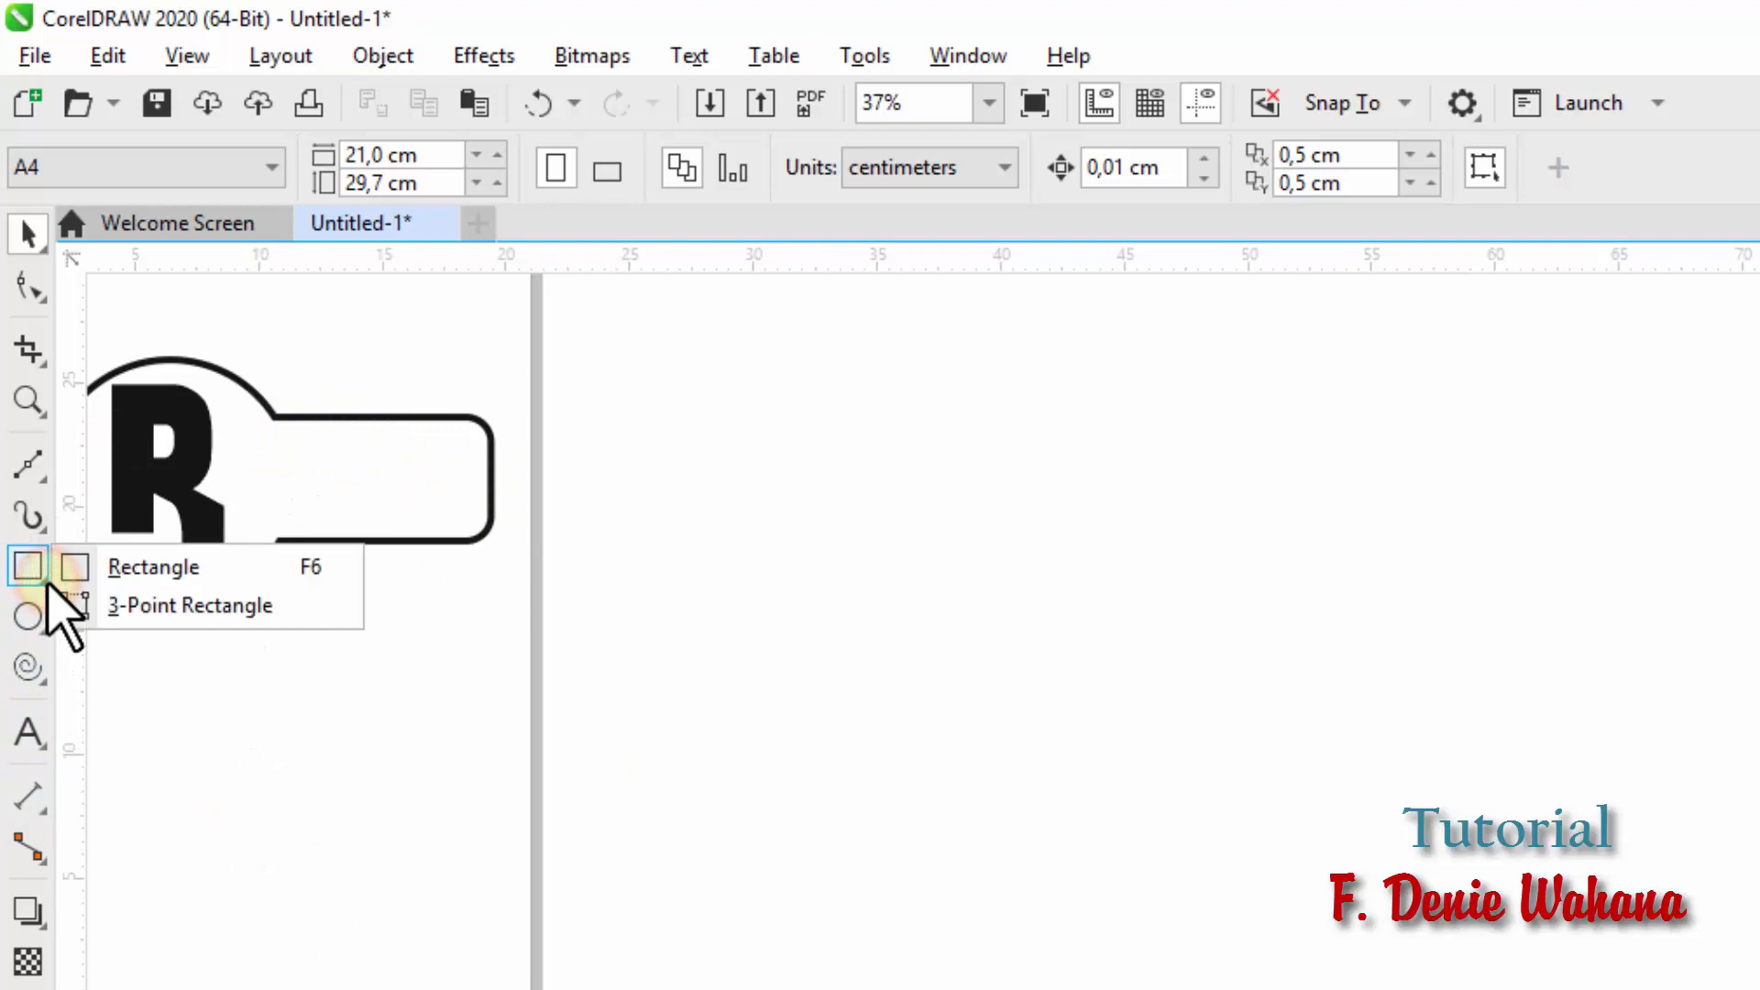
left_click(46, 631)
left_click(38, 560)
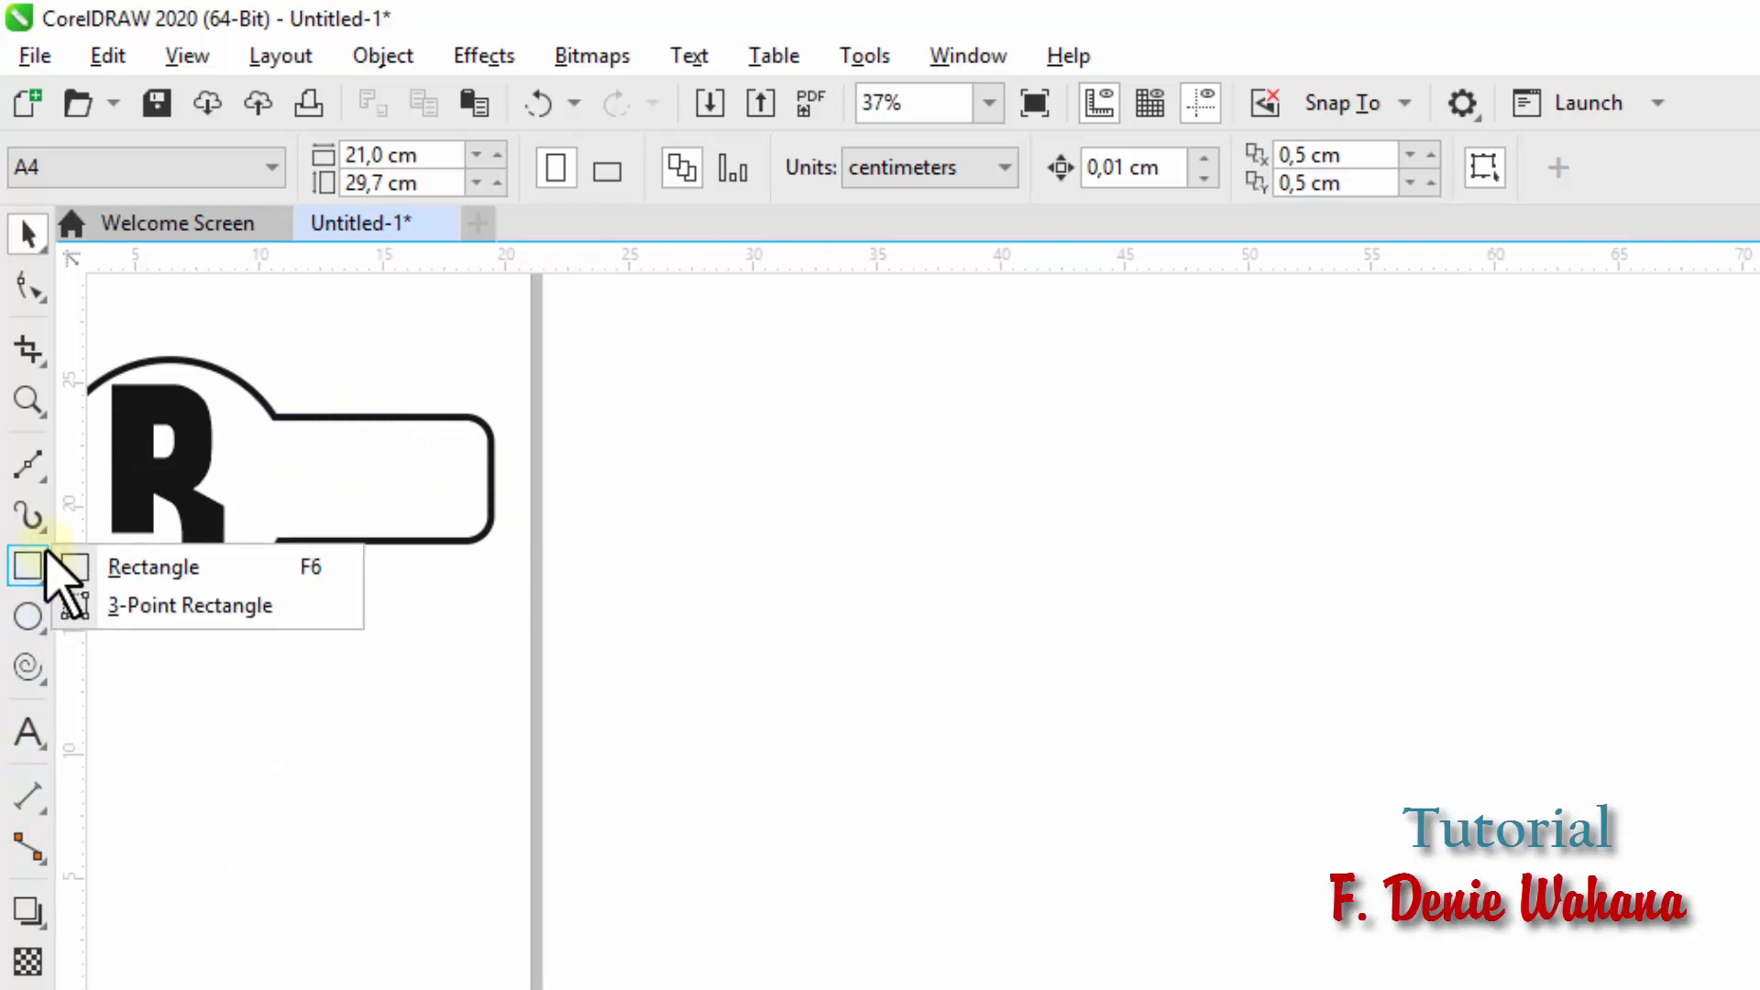
left_click(44, 472)
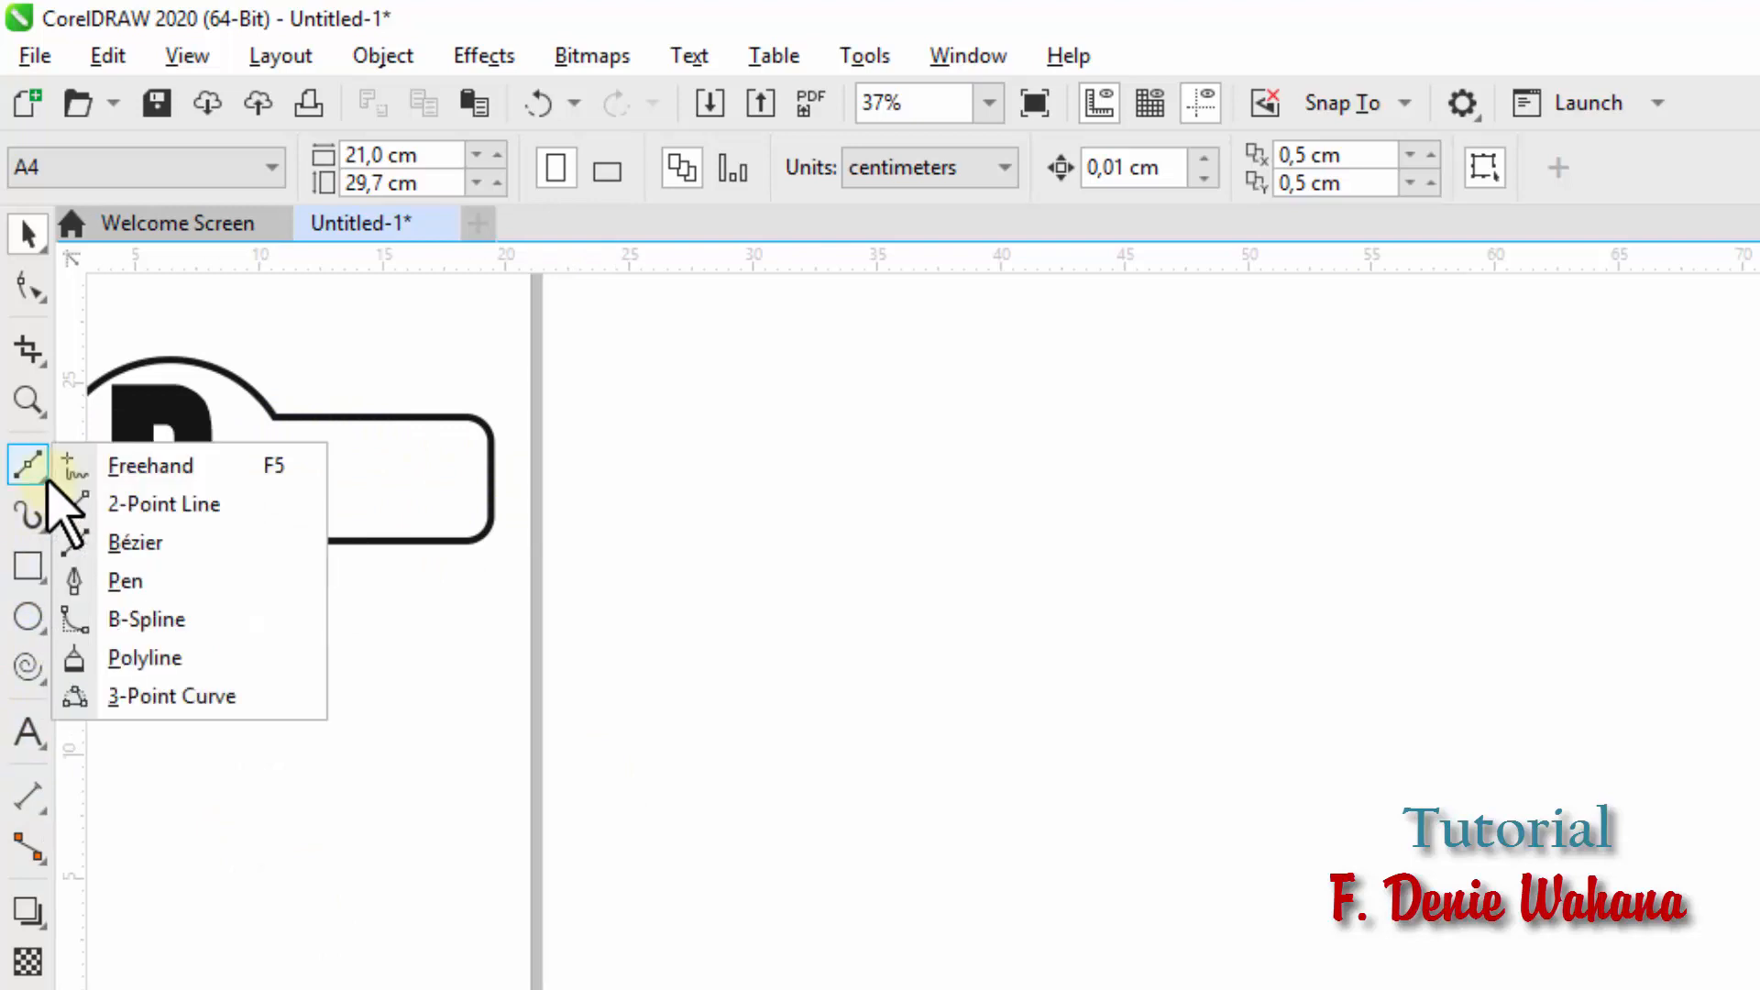
left_click(1222, 674)
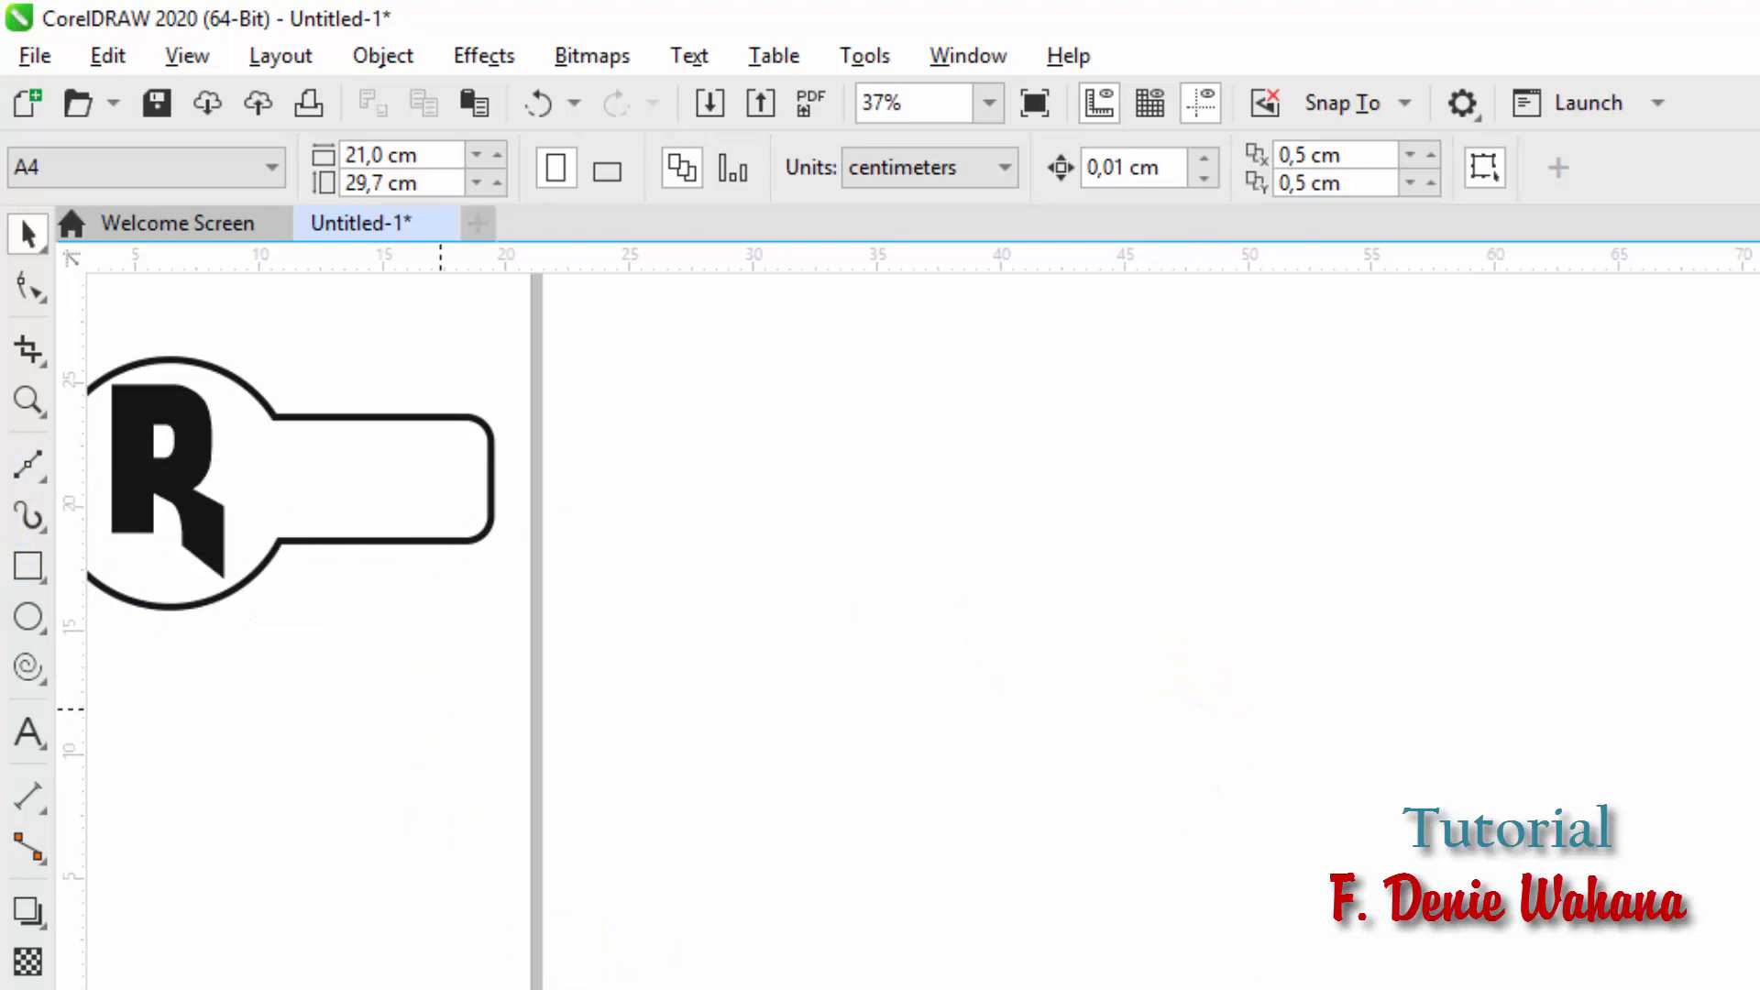
Step: Add the text EGA inside the rectangular part of the outline and enlarge it to about 75 pt
scroll(881, 624, "left", 3)
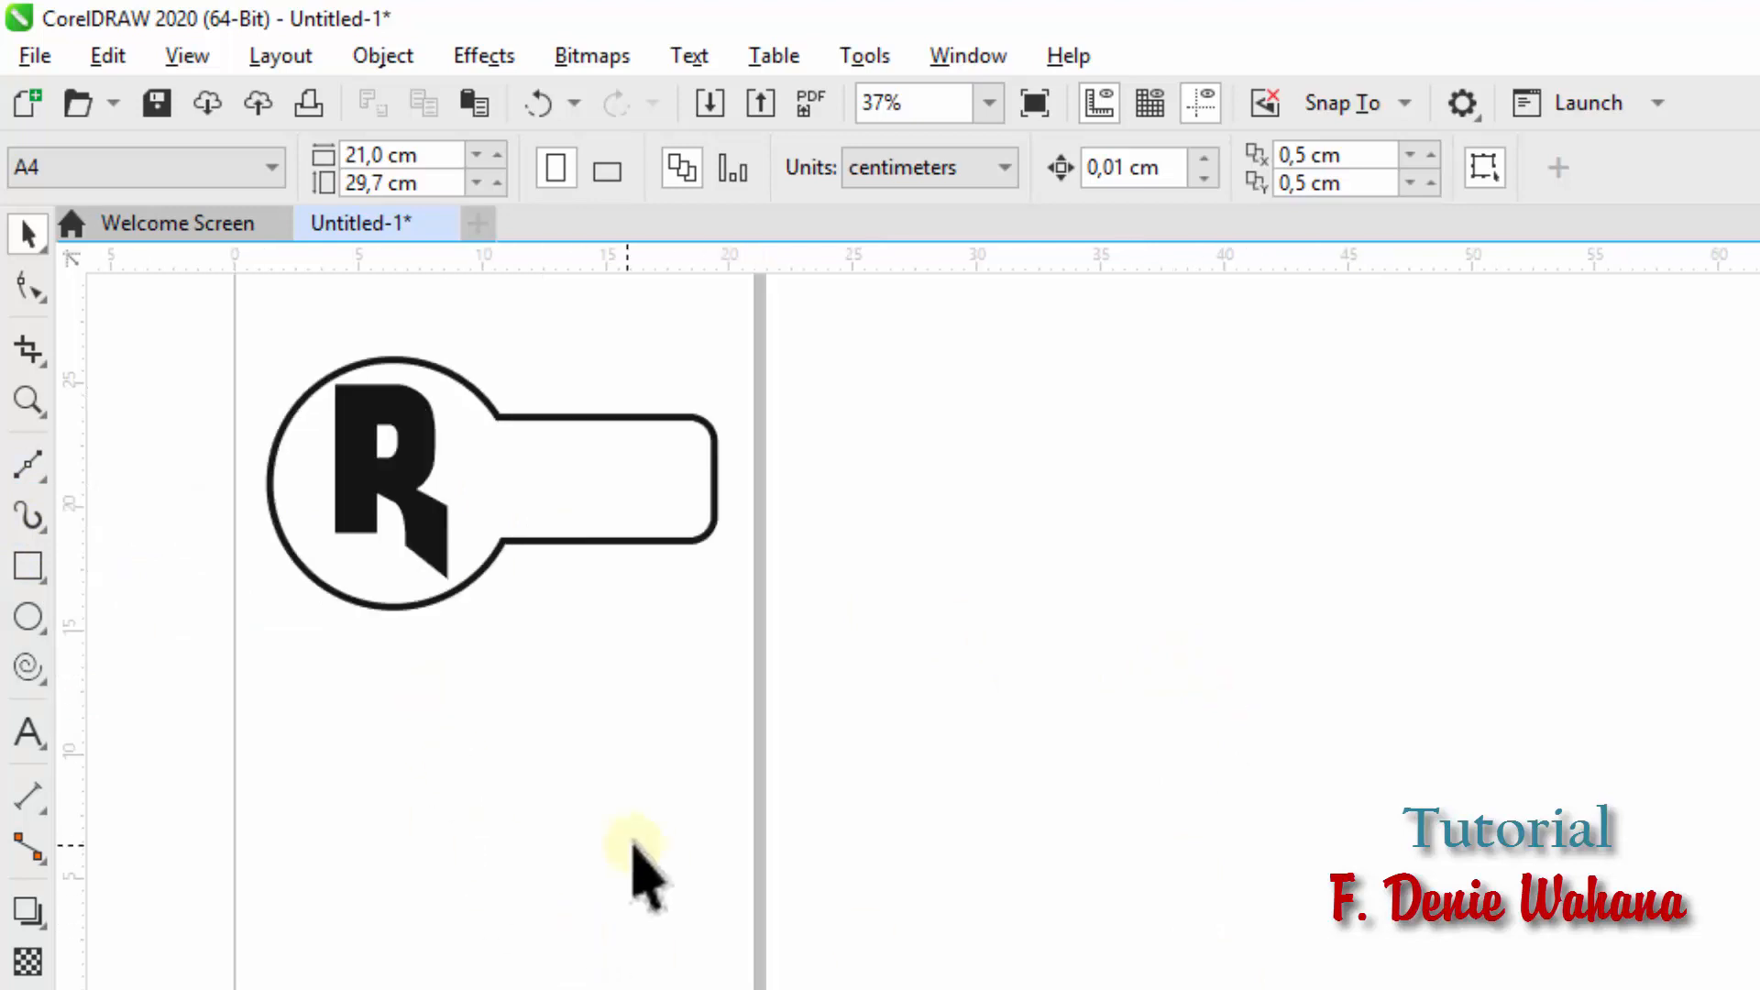
left_click(26, 734)
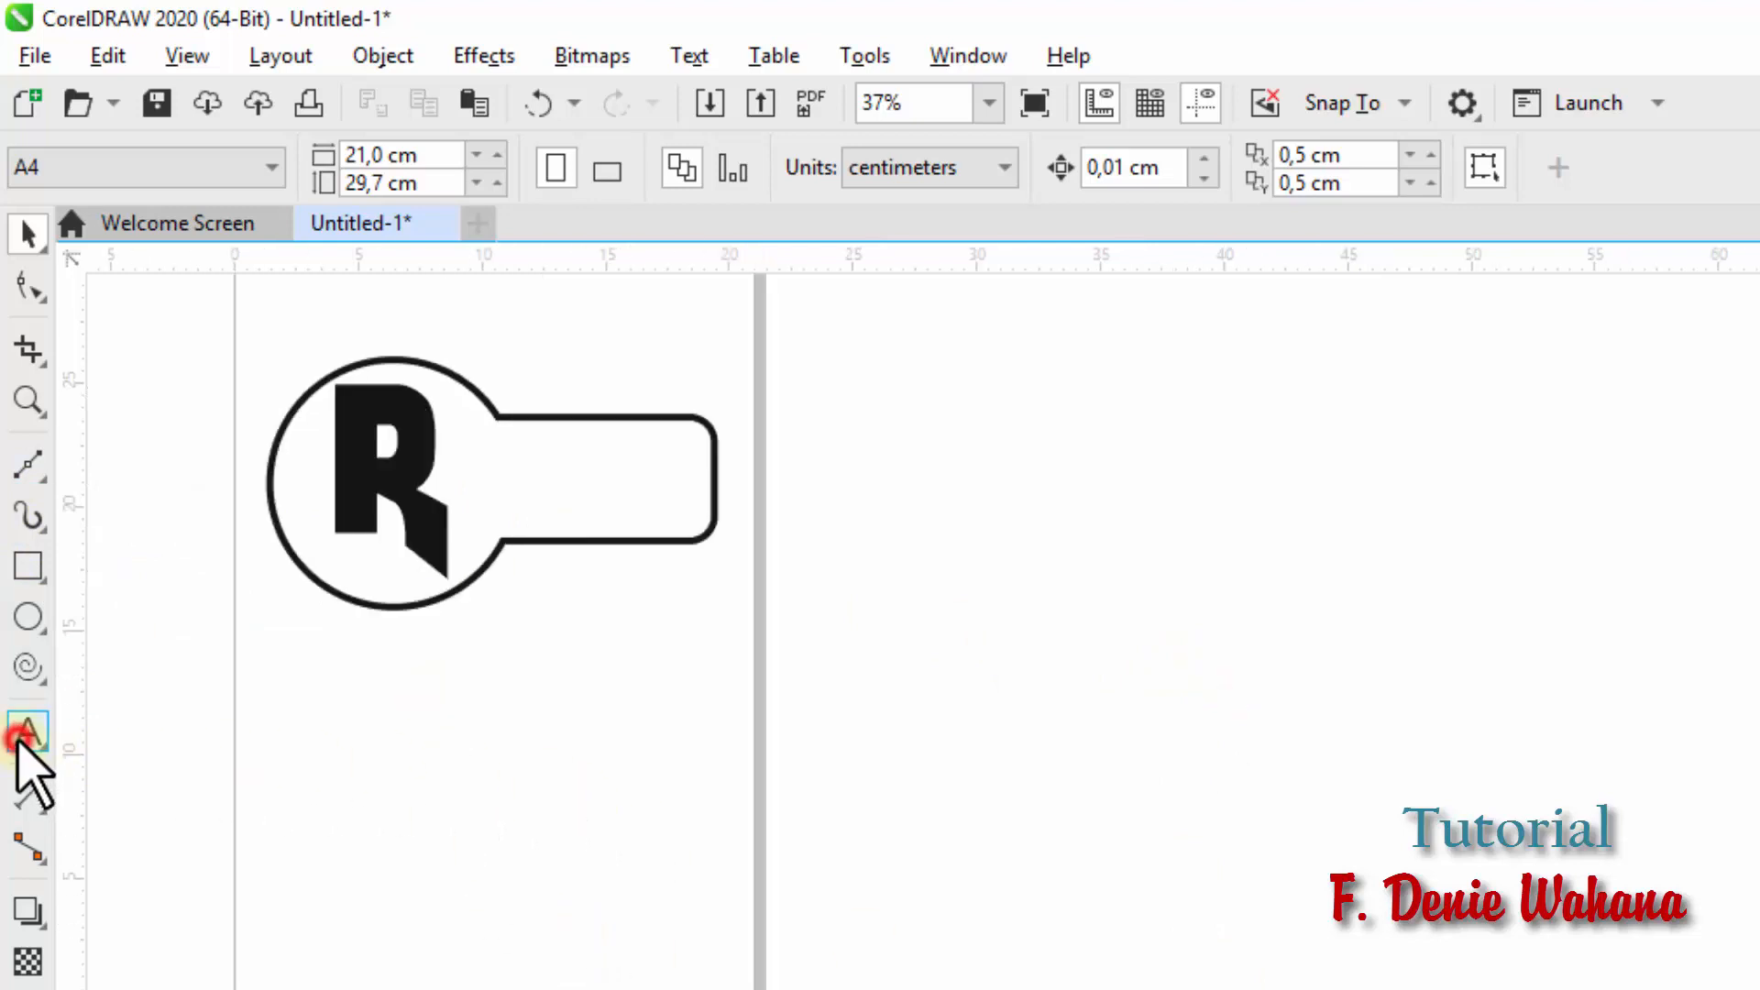
left_click(518, 477)
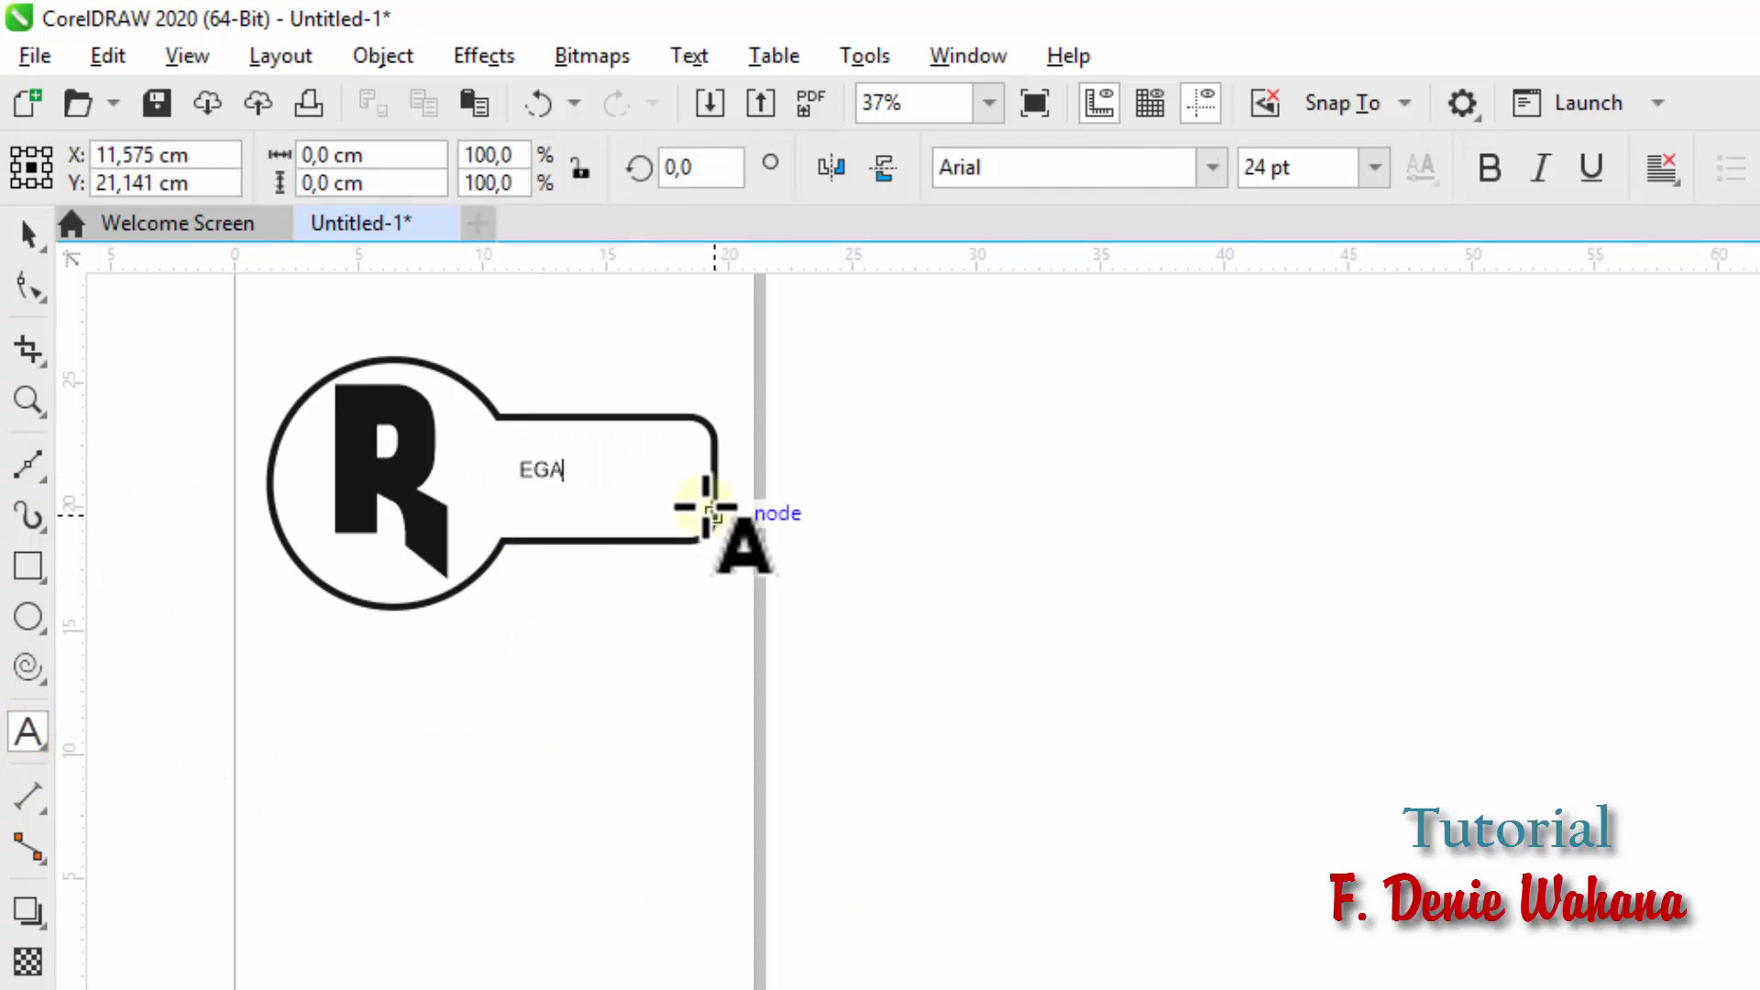
left_click(27, 234)
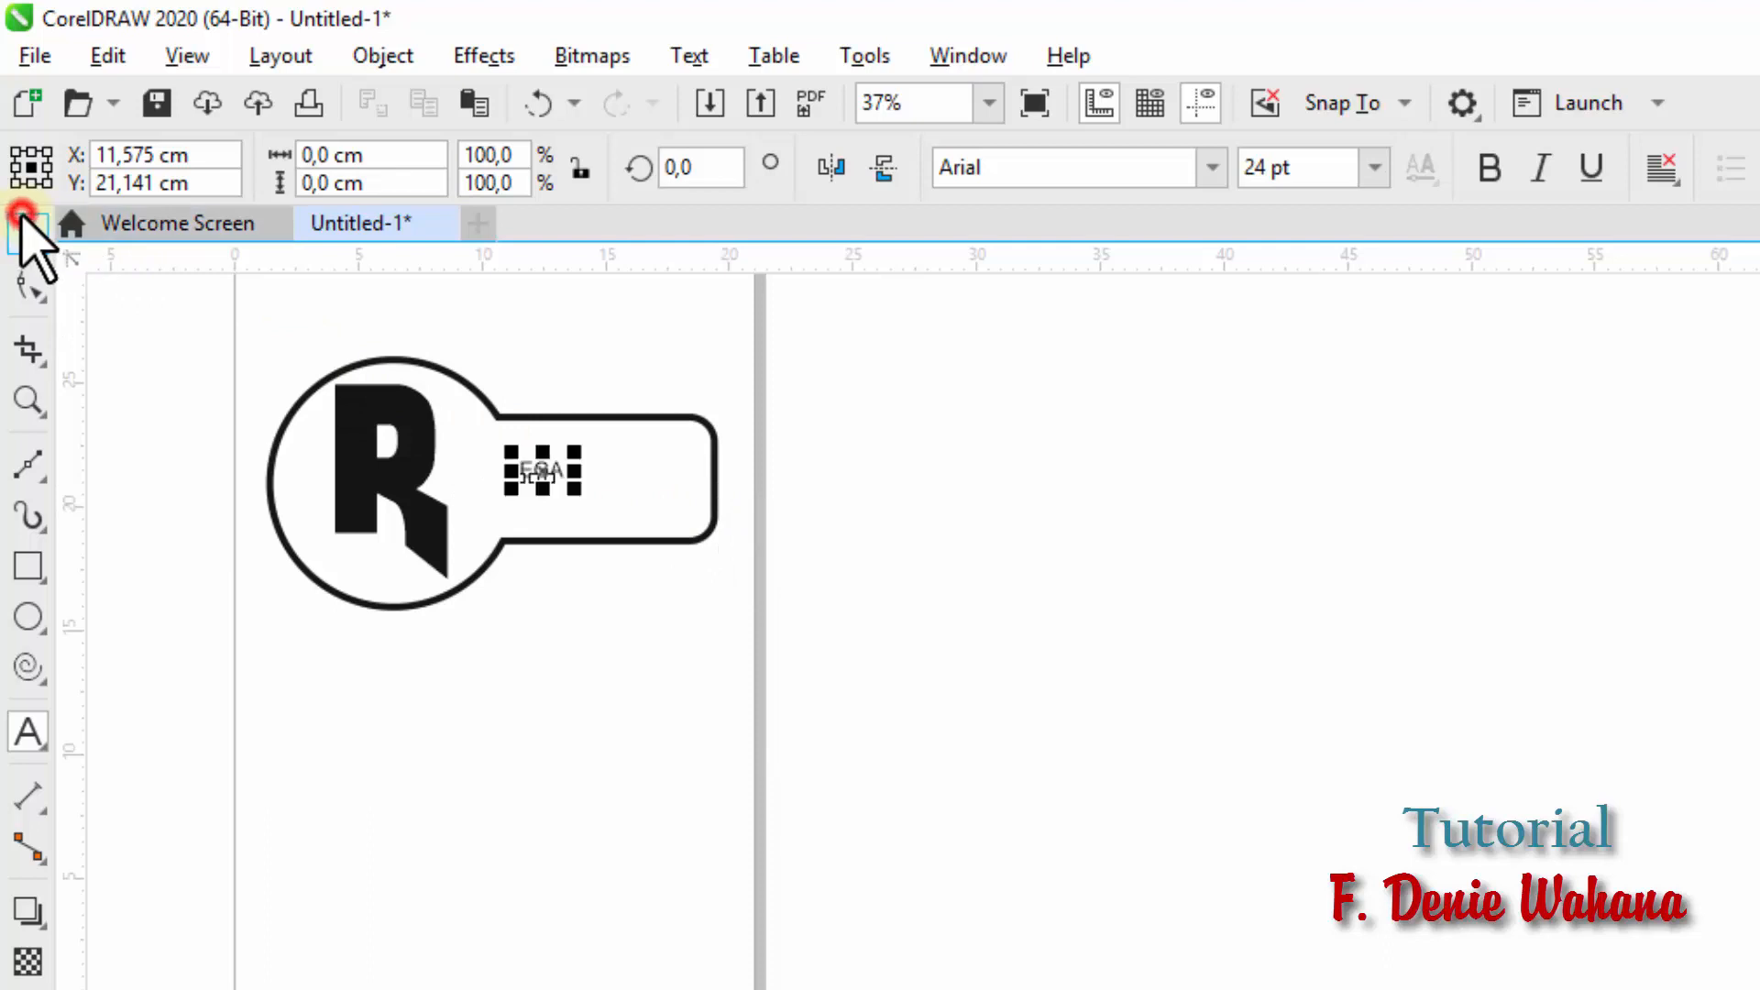
left_click_drag(580, 484, 708, 526)
Step: Set the font of the EGA text to Bitsumishi
left_click(1212, 167)
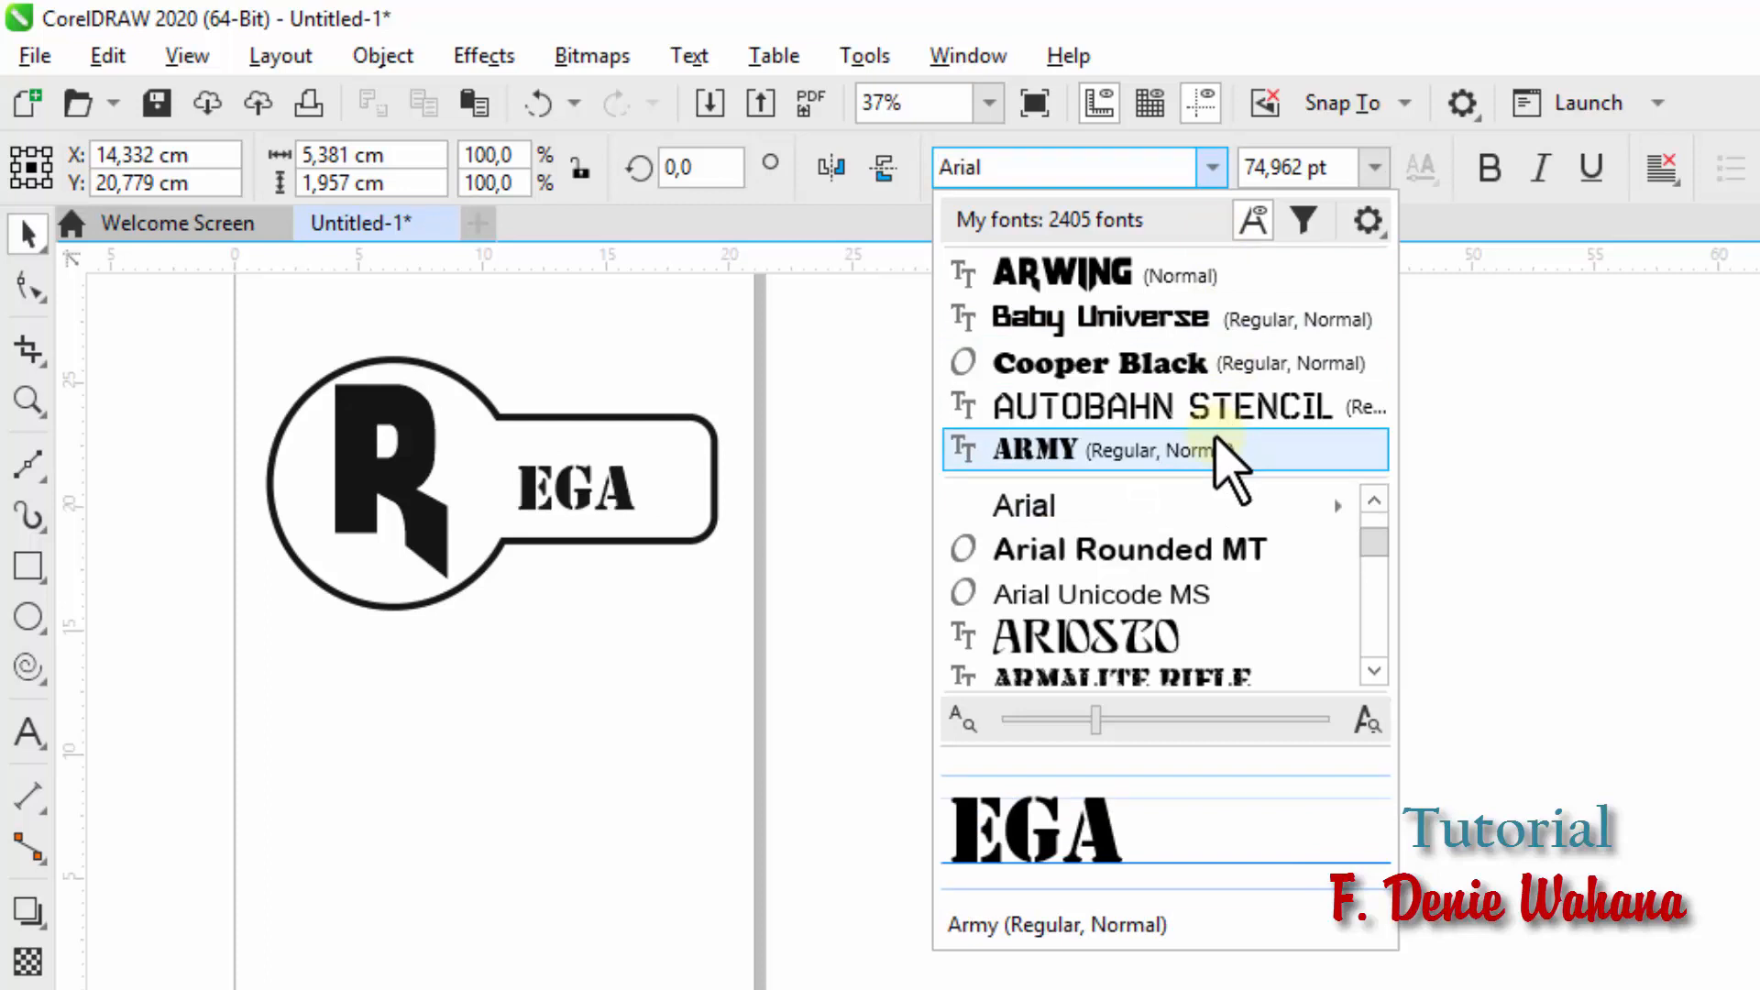
left_click(1101, 168)
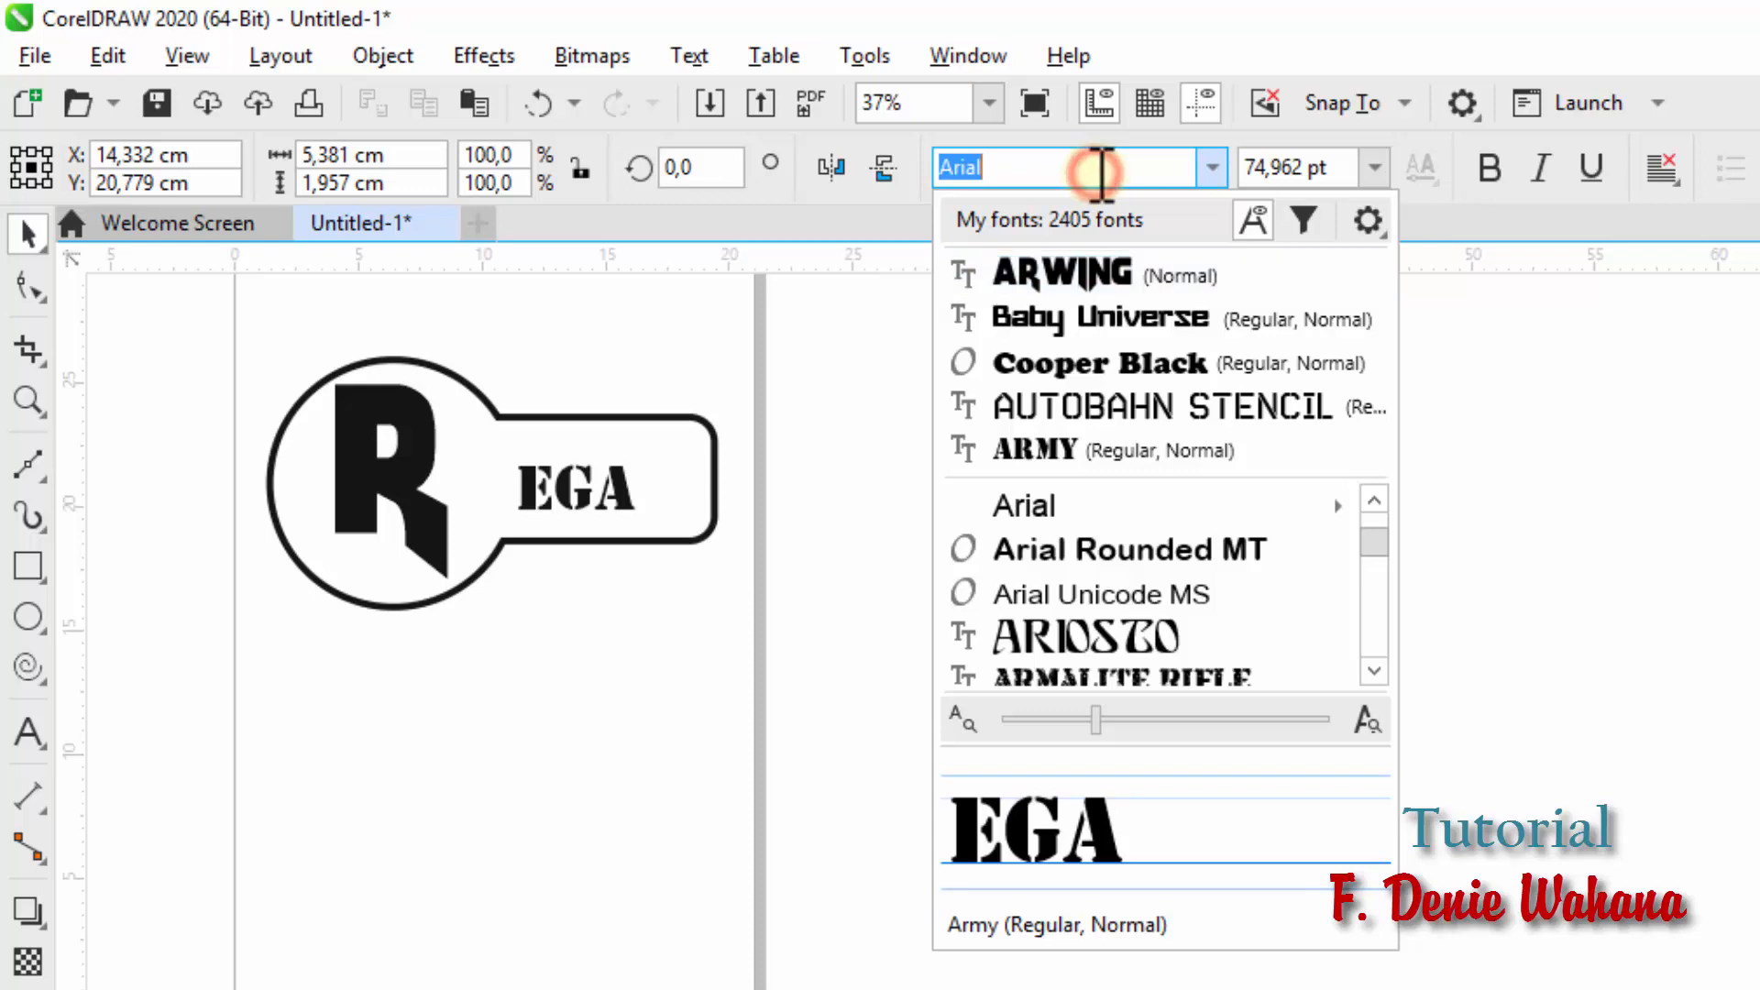
type("Bi")
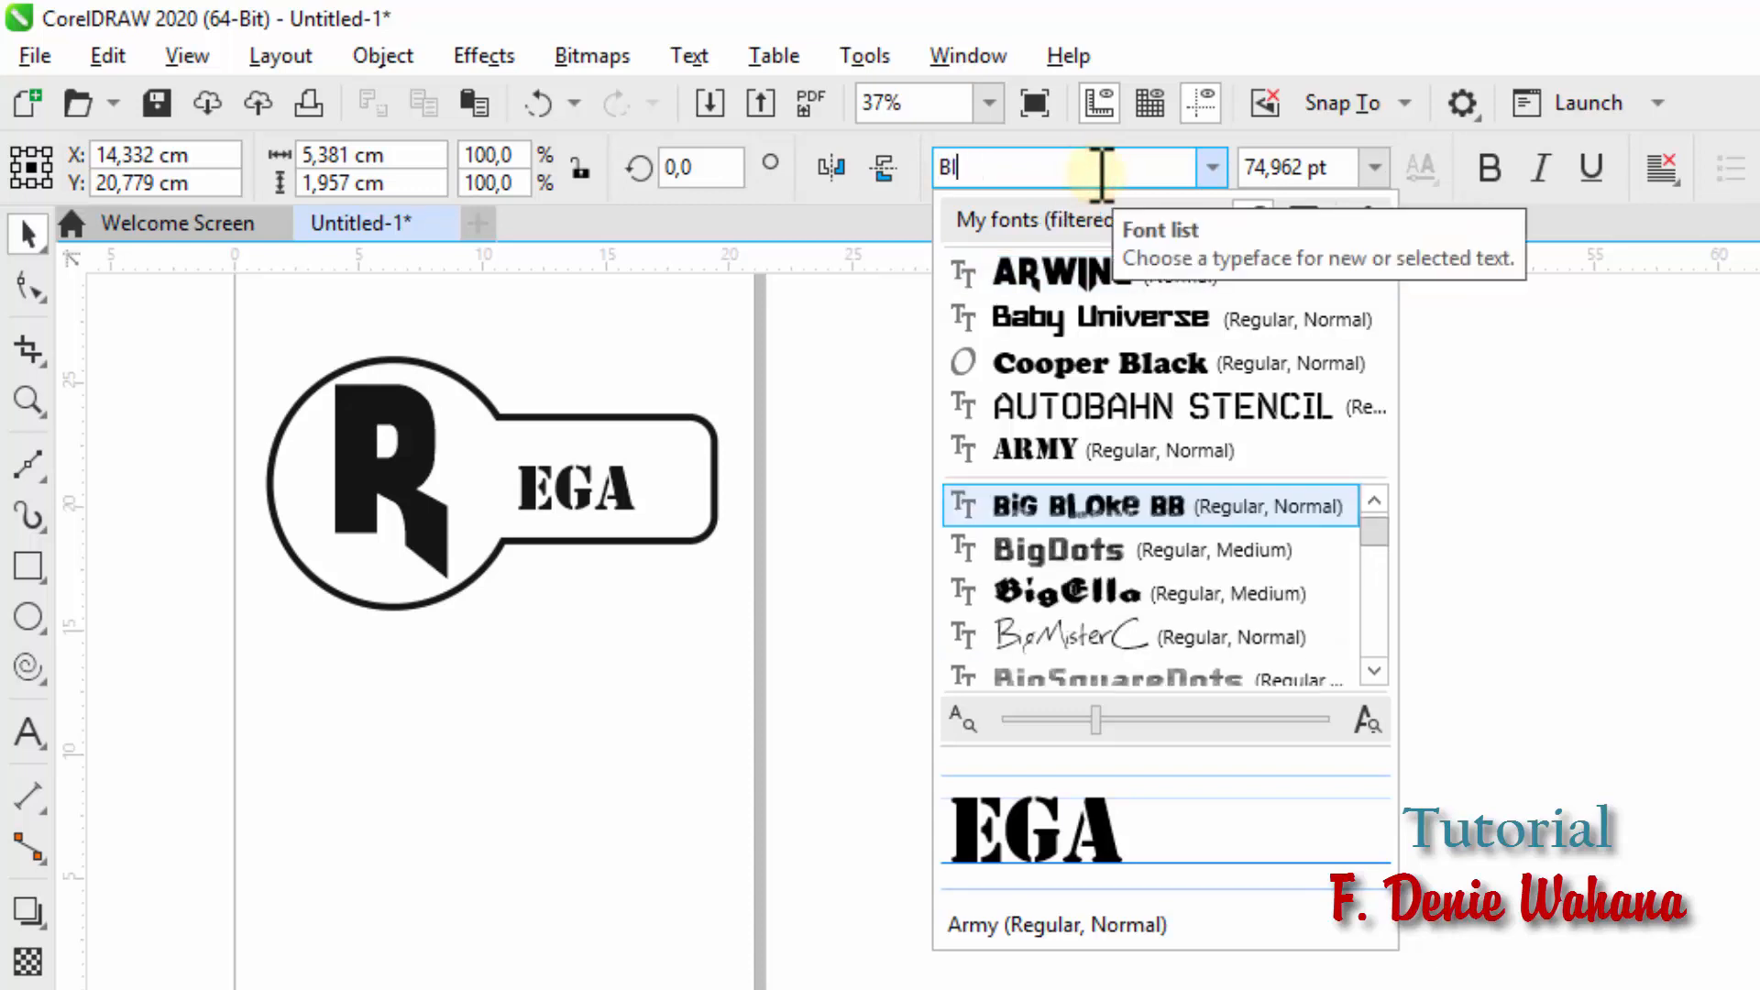
type("T")
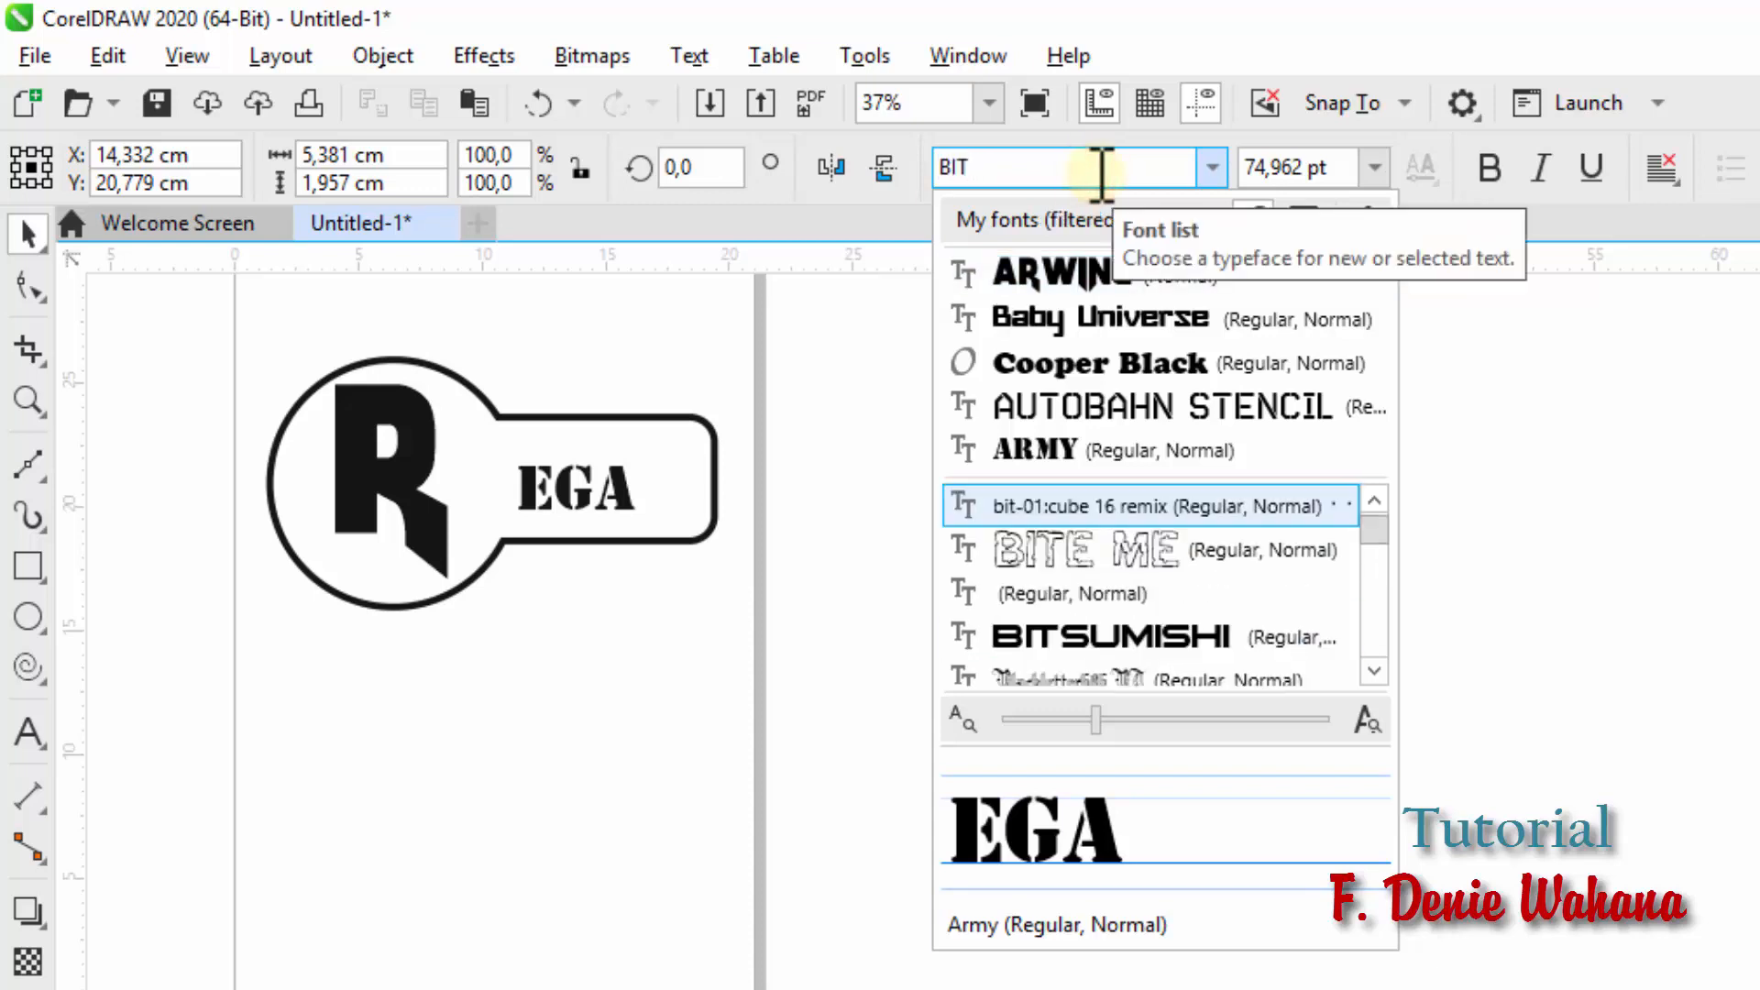
left_click(1161, 630)
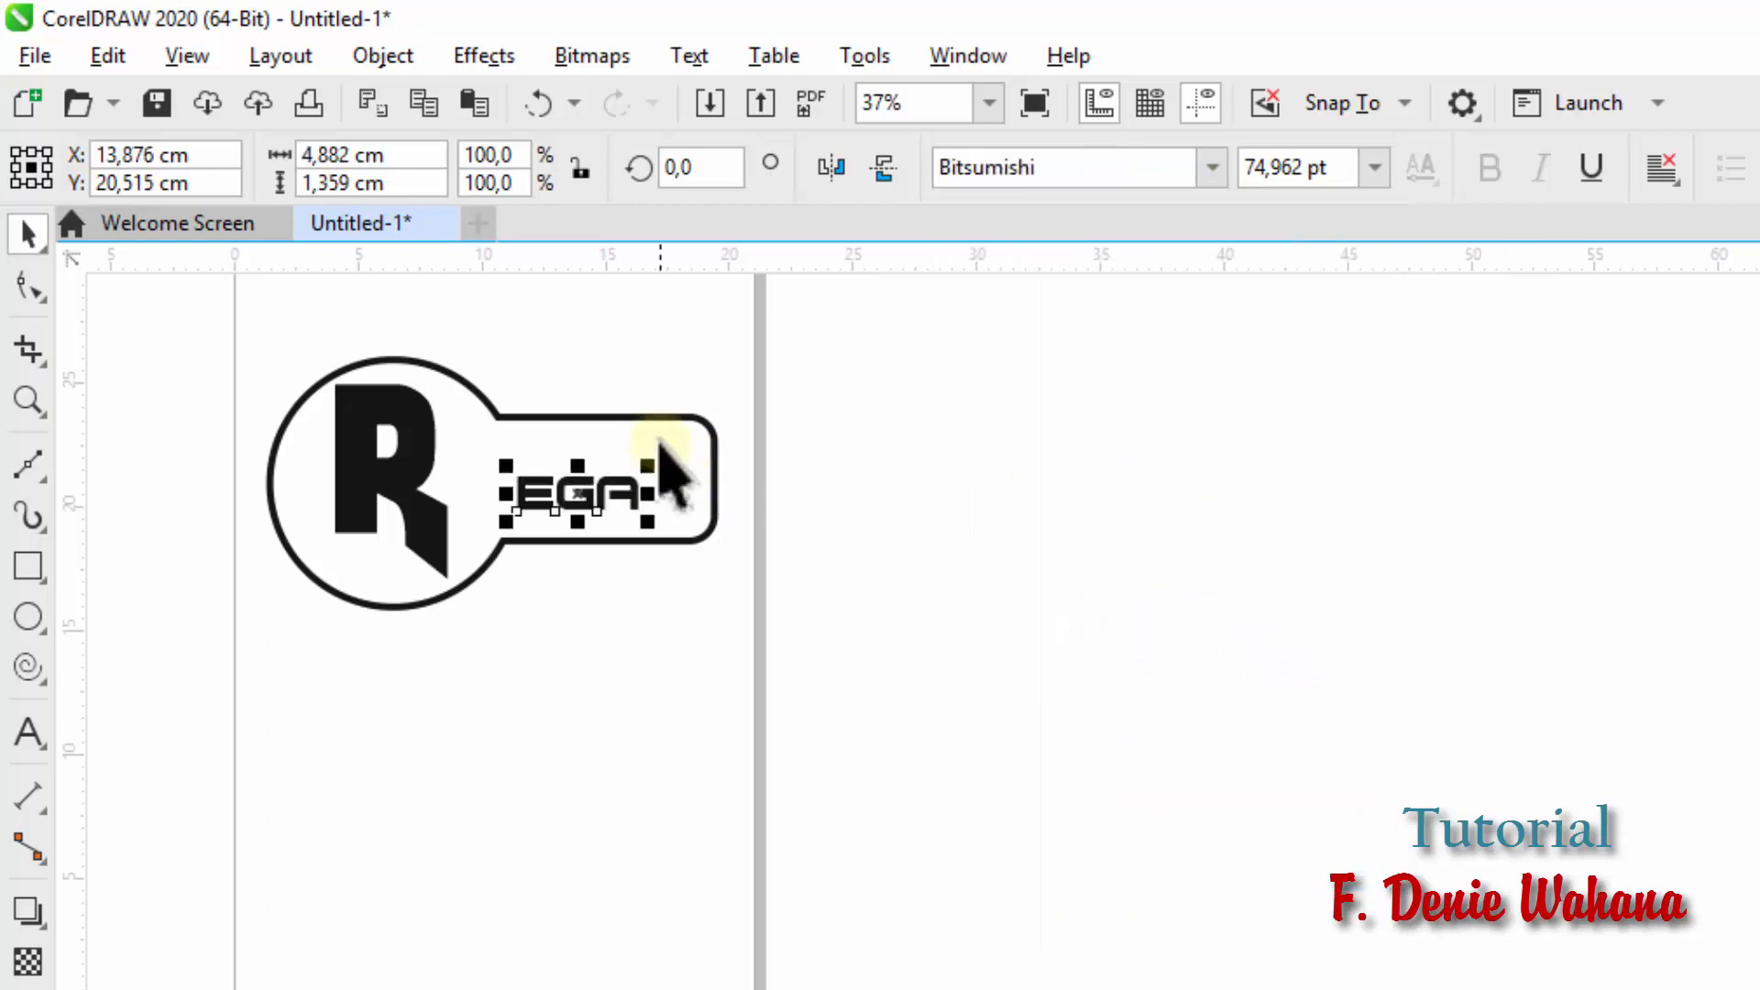
Step: Enlarge the EGA text to 145 pt and position it directly beside the letter R within the outline
left_click_drag(653, 458, 767, 397)
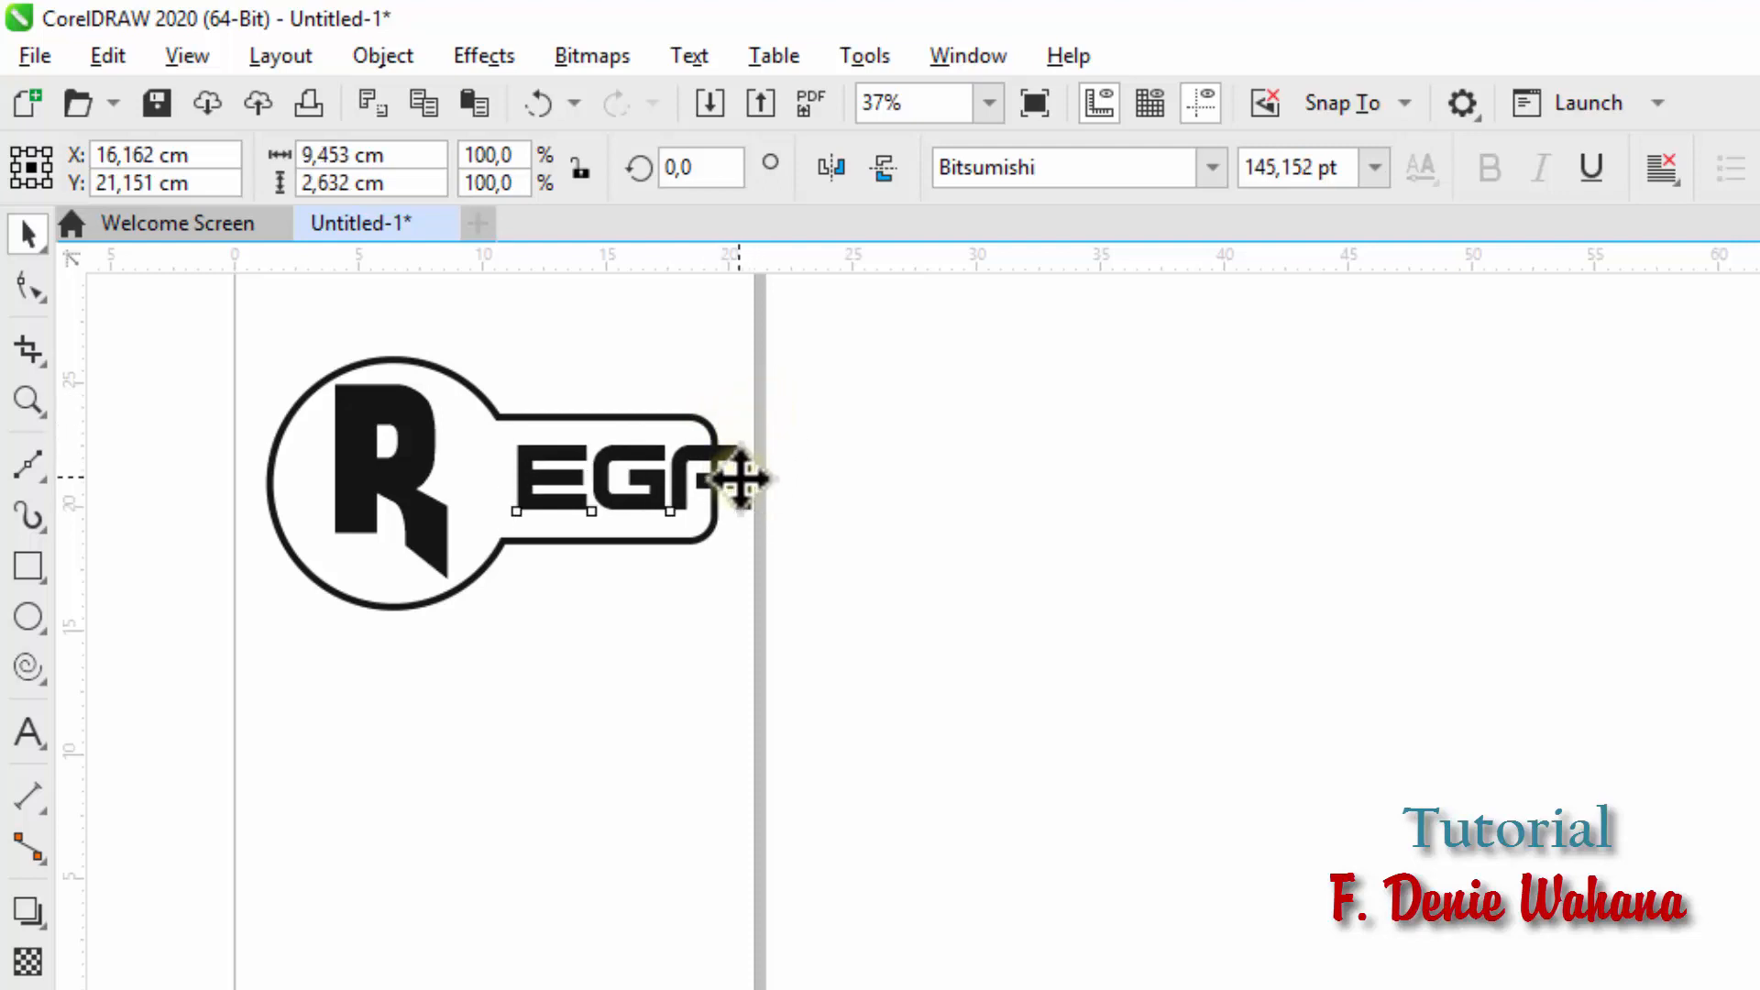
left_click_drag(747, 476, 682, 477)
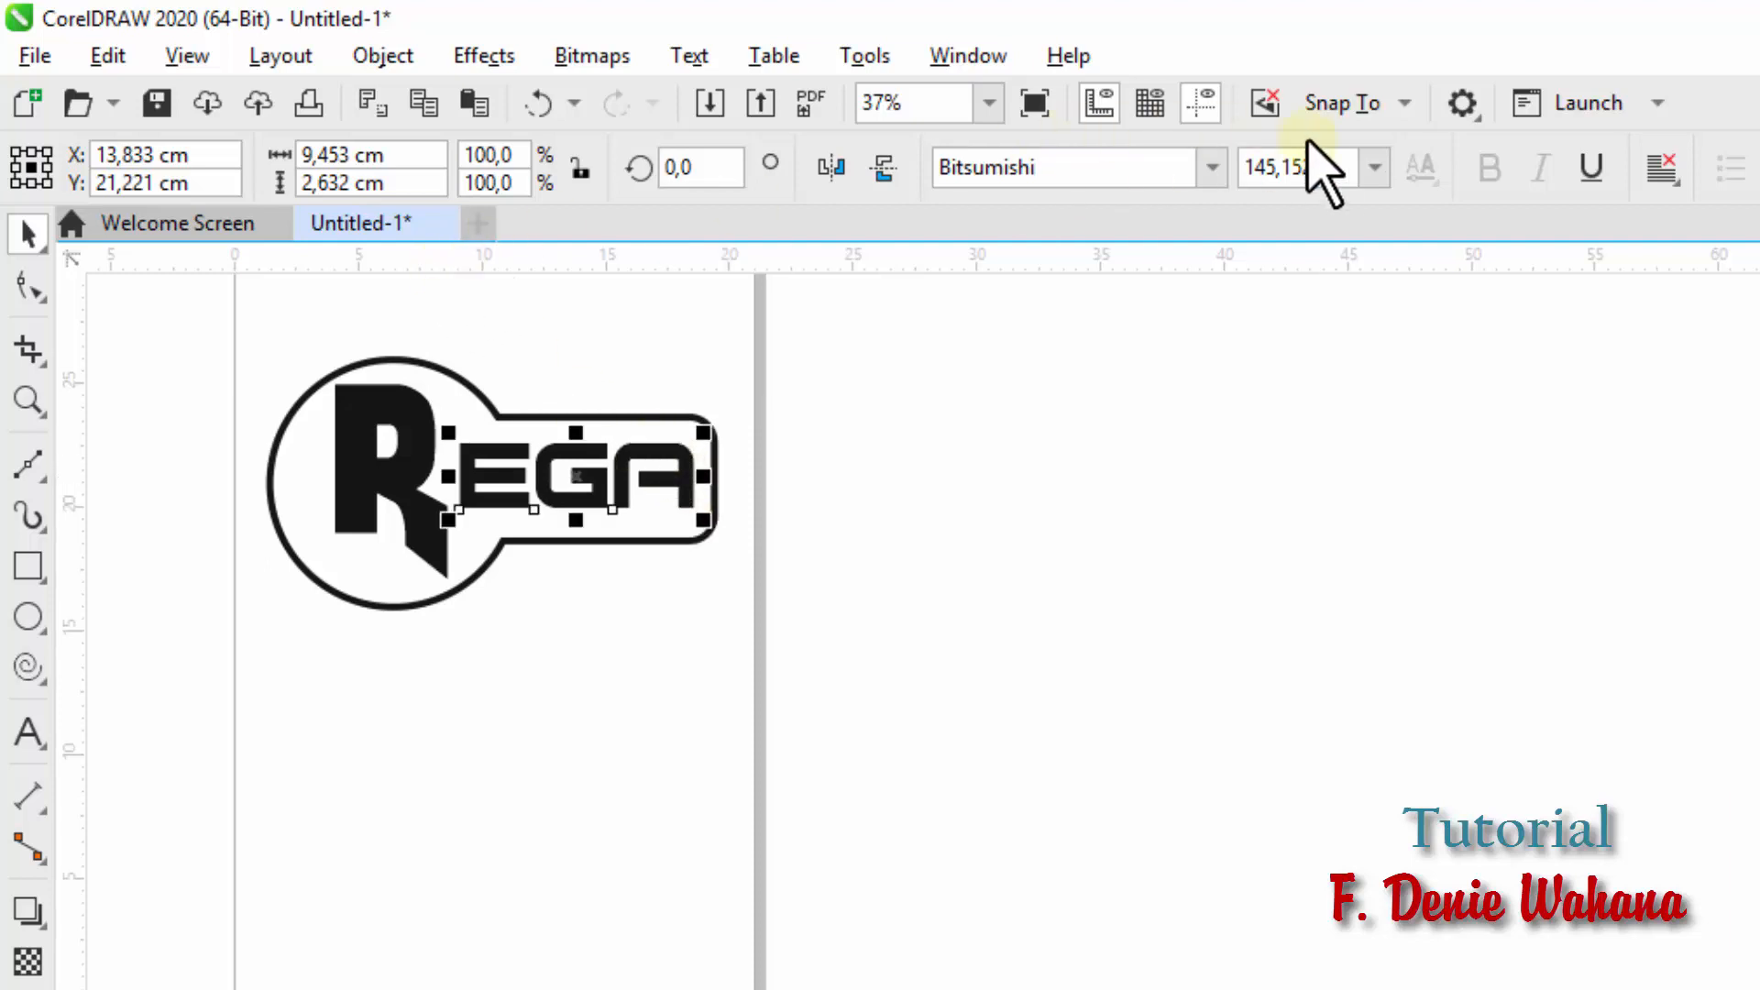
left_click(1339, 167)
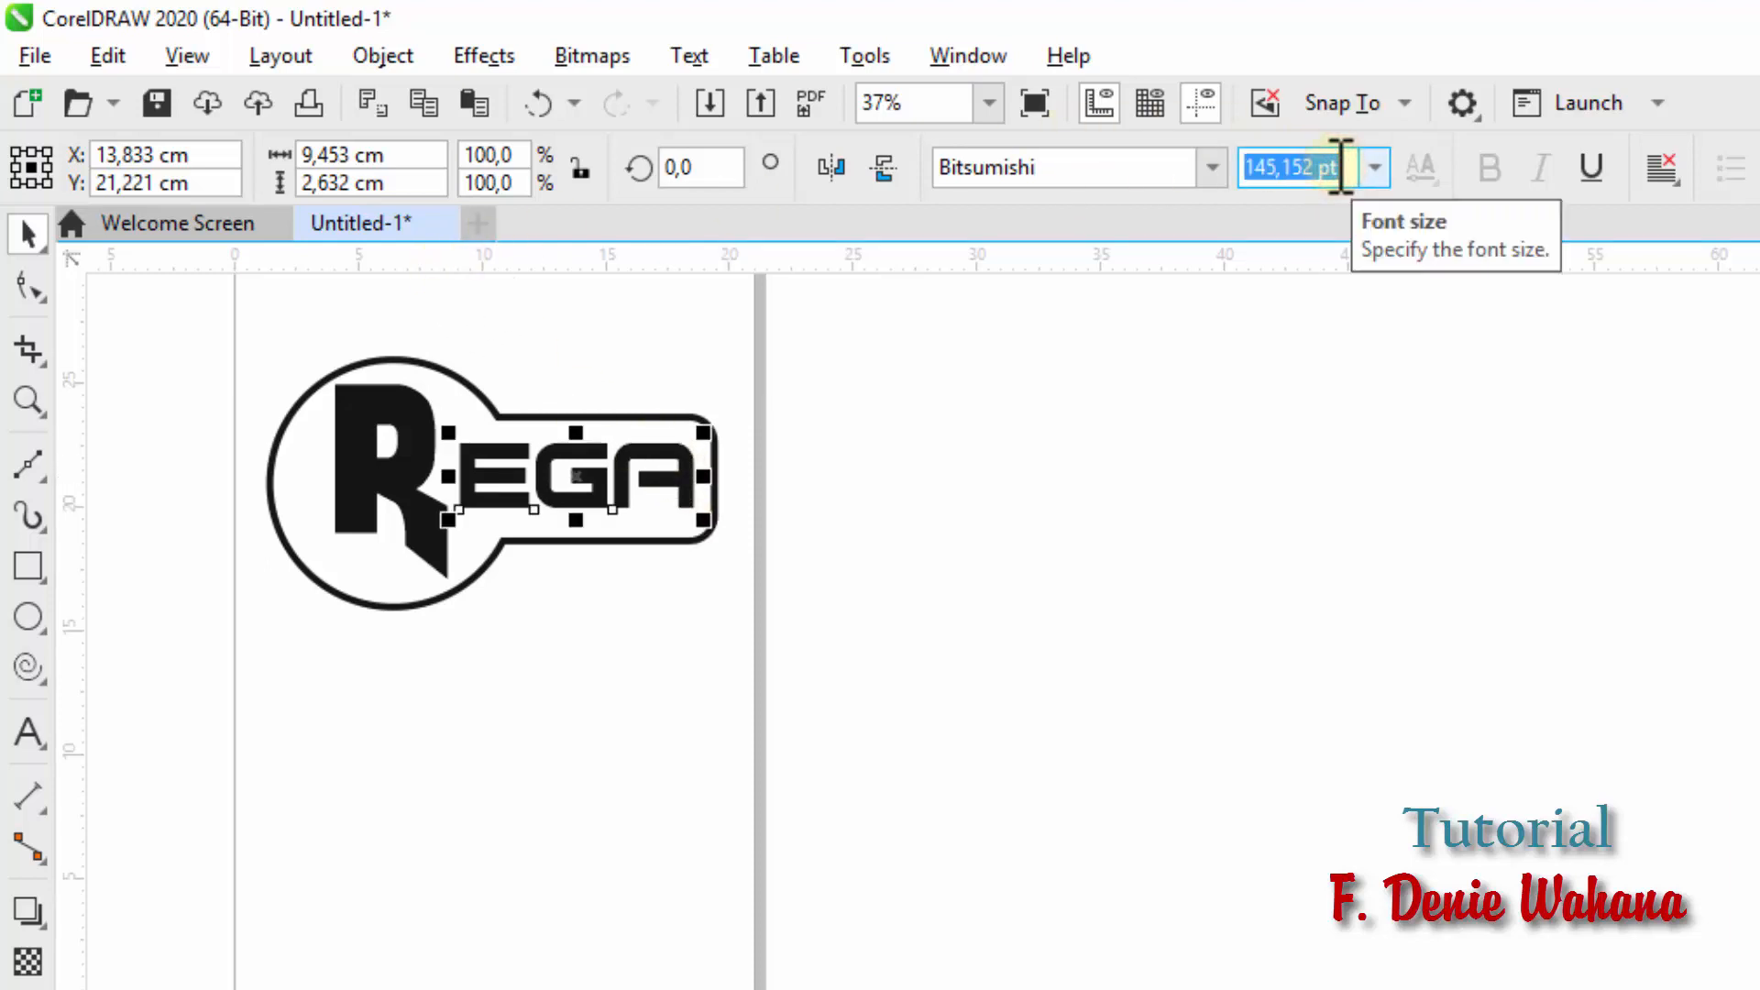
type("145")
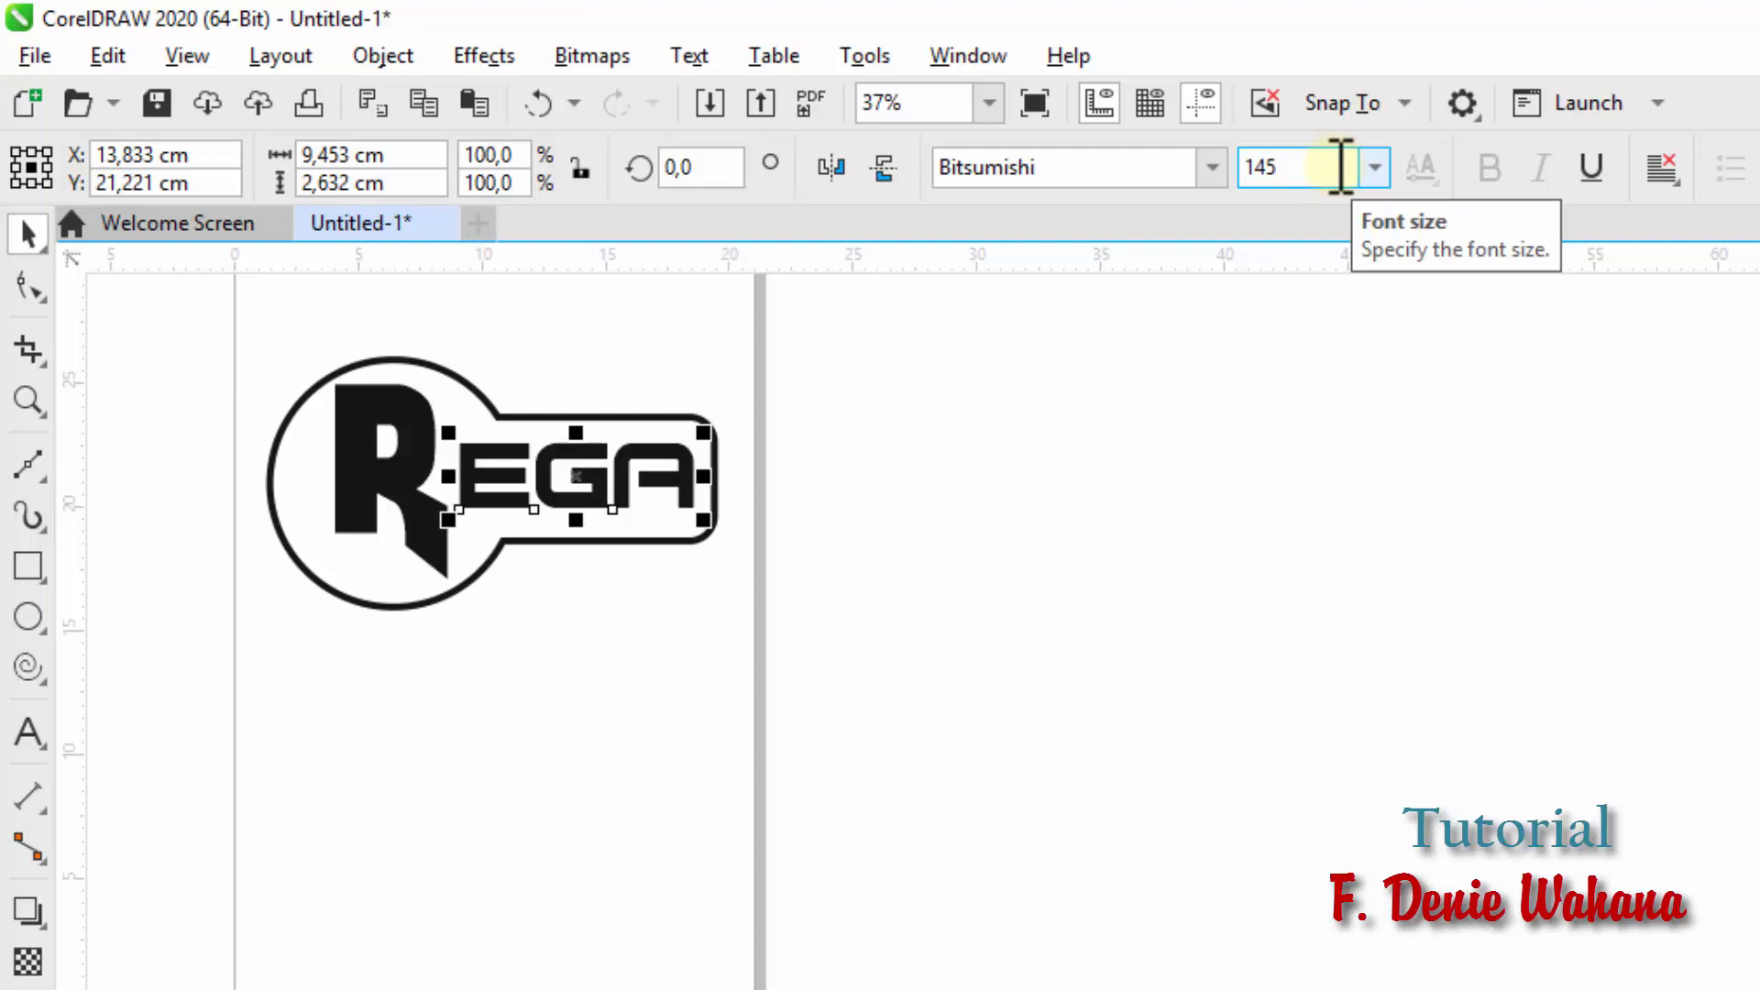
left_click(969, 511)
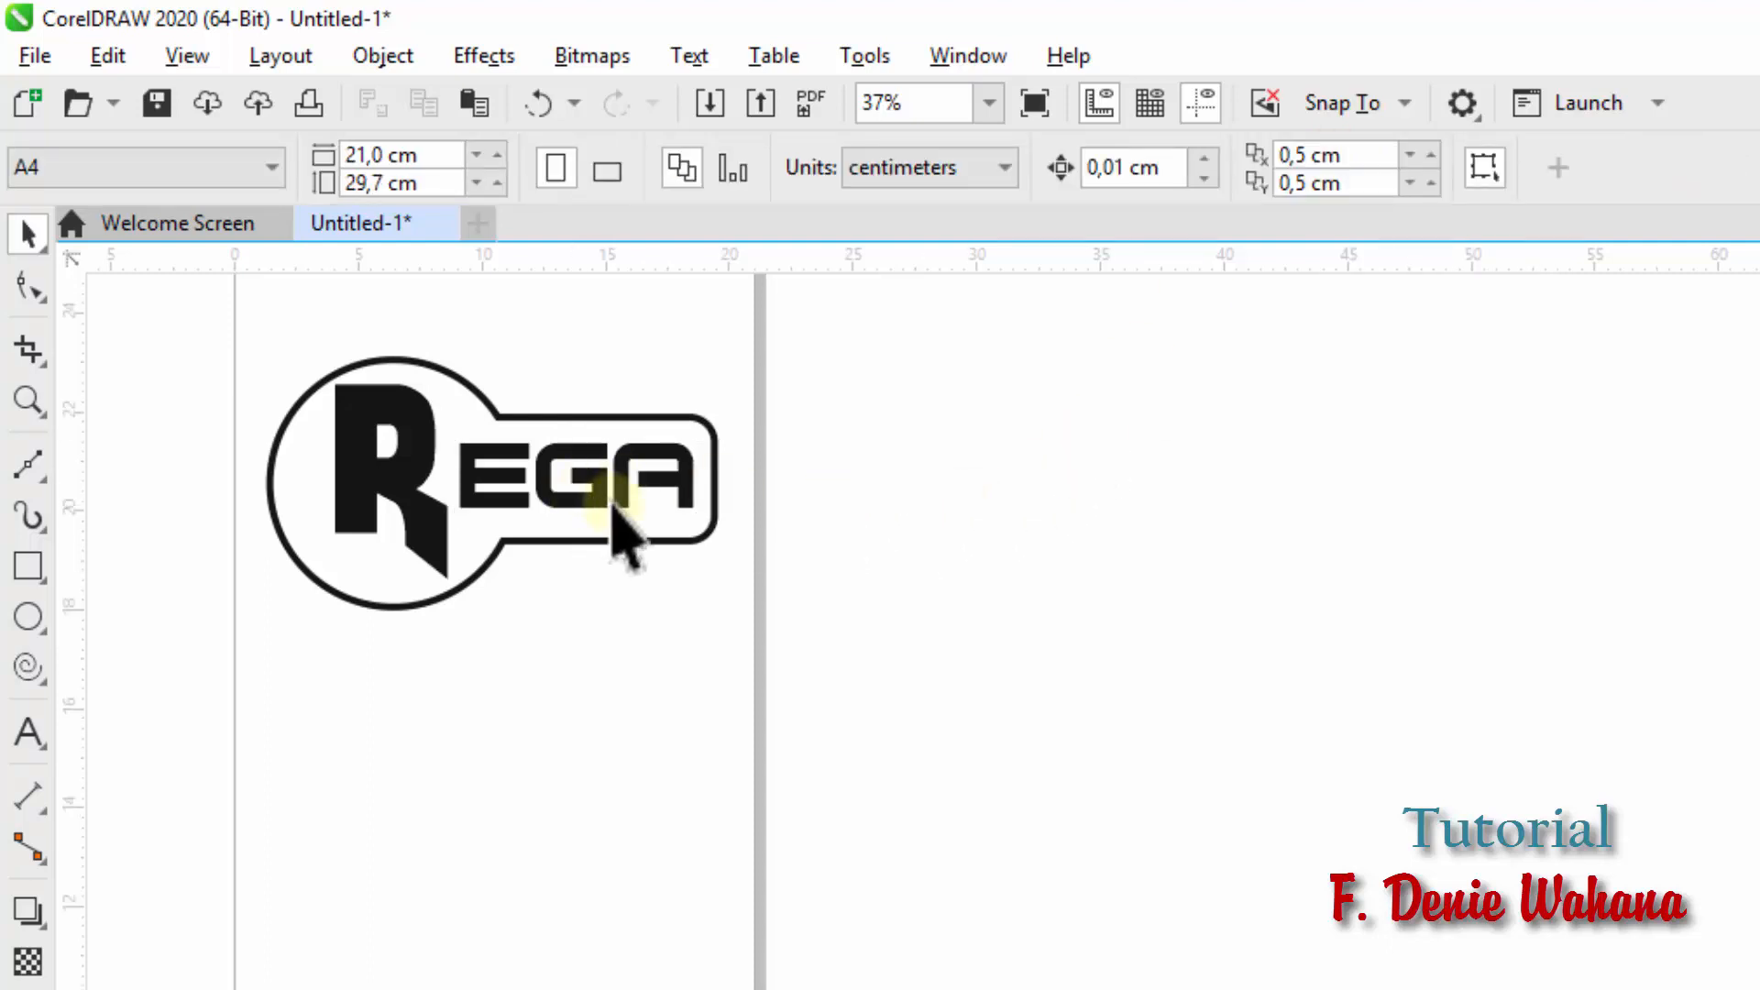
Step: Examine the logo's lettering and welded outline at different magnifications
scroll(613, 509, "up", 3)
scroll(614, 511, "down", 3)
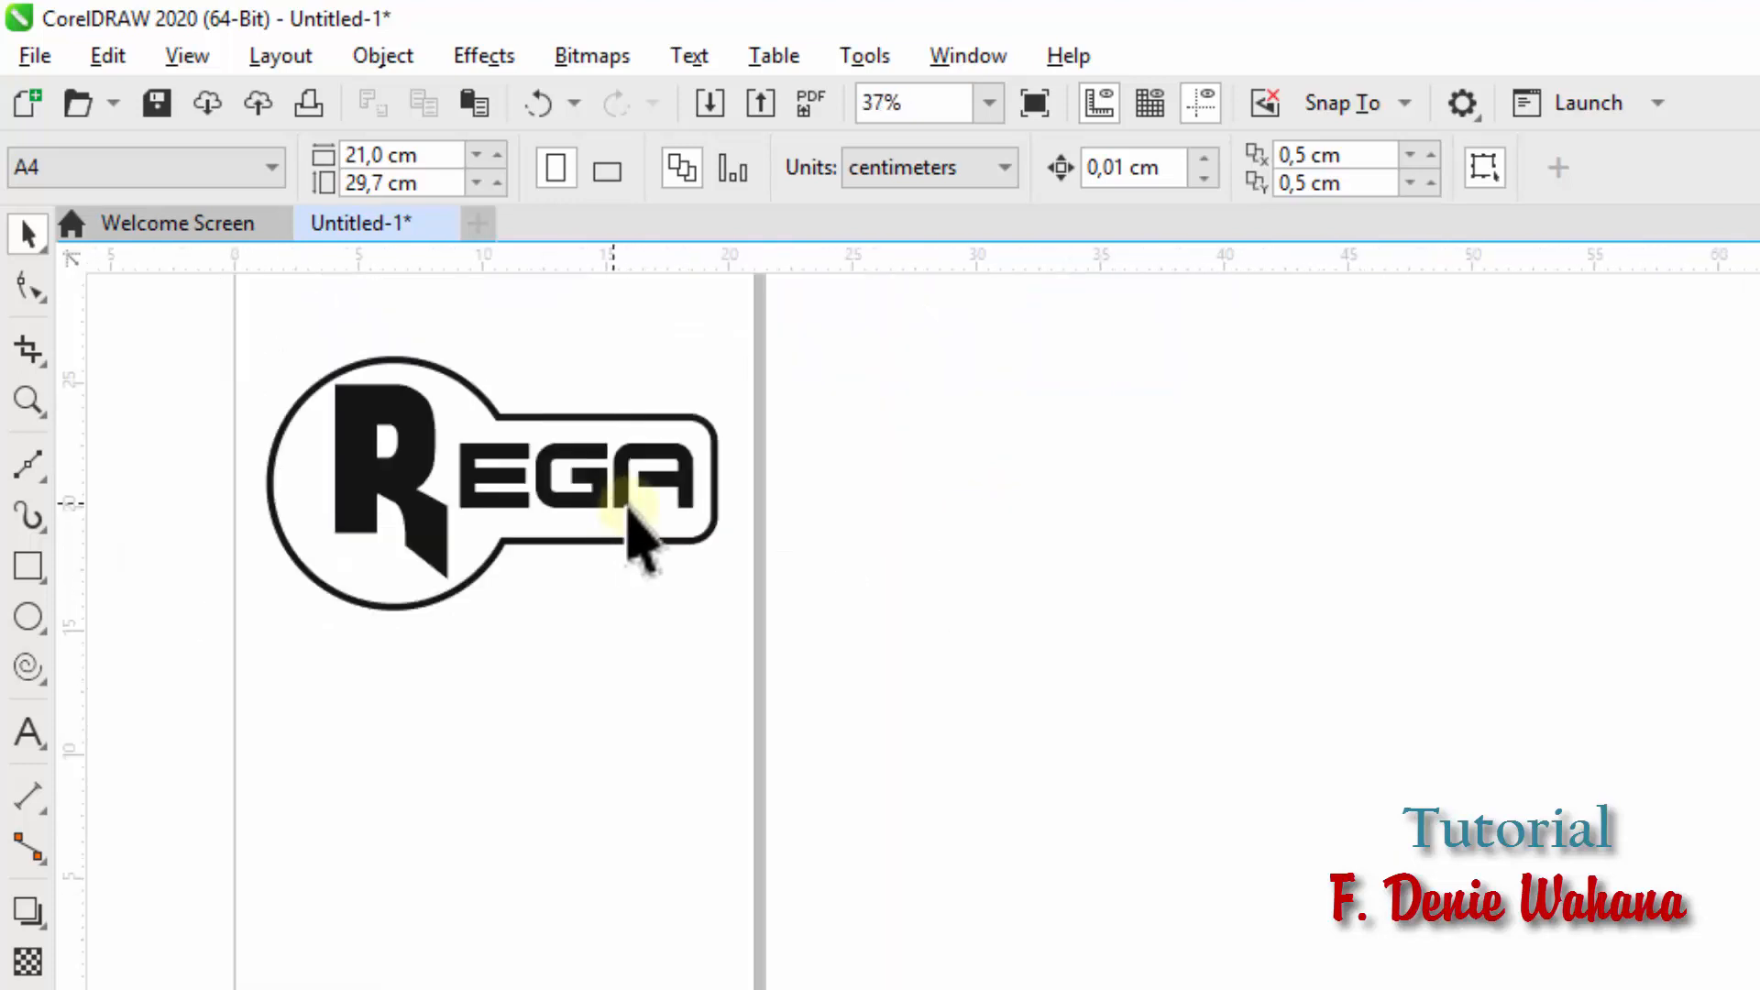
left_click(757, 960)
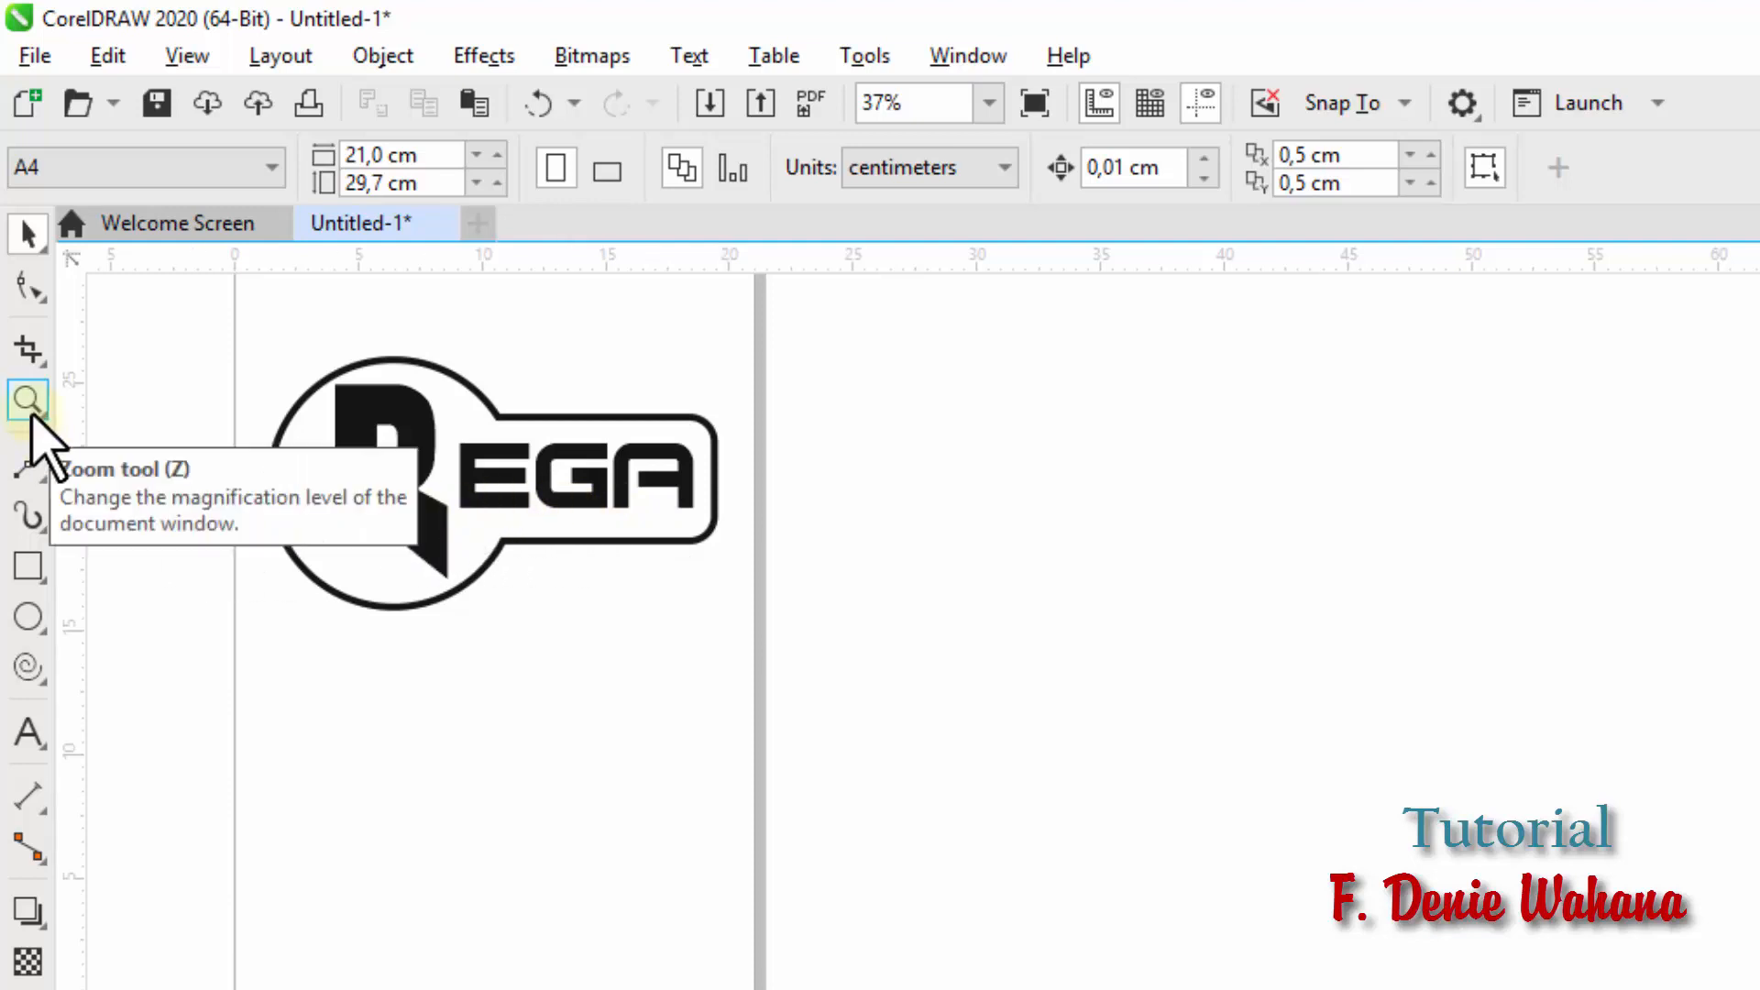
scroll(641, 514, "up", 2)
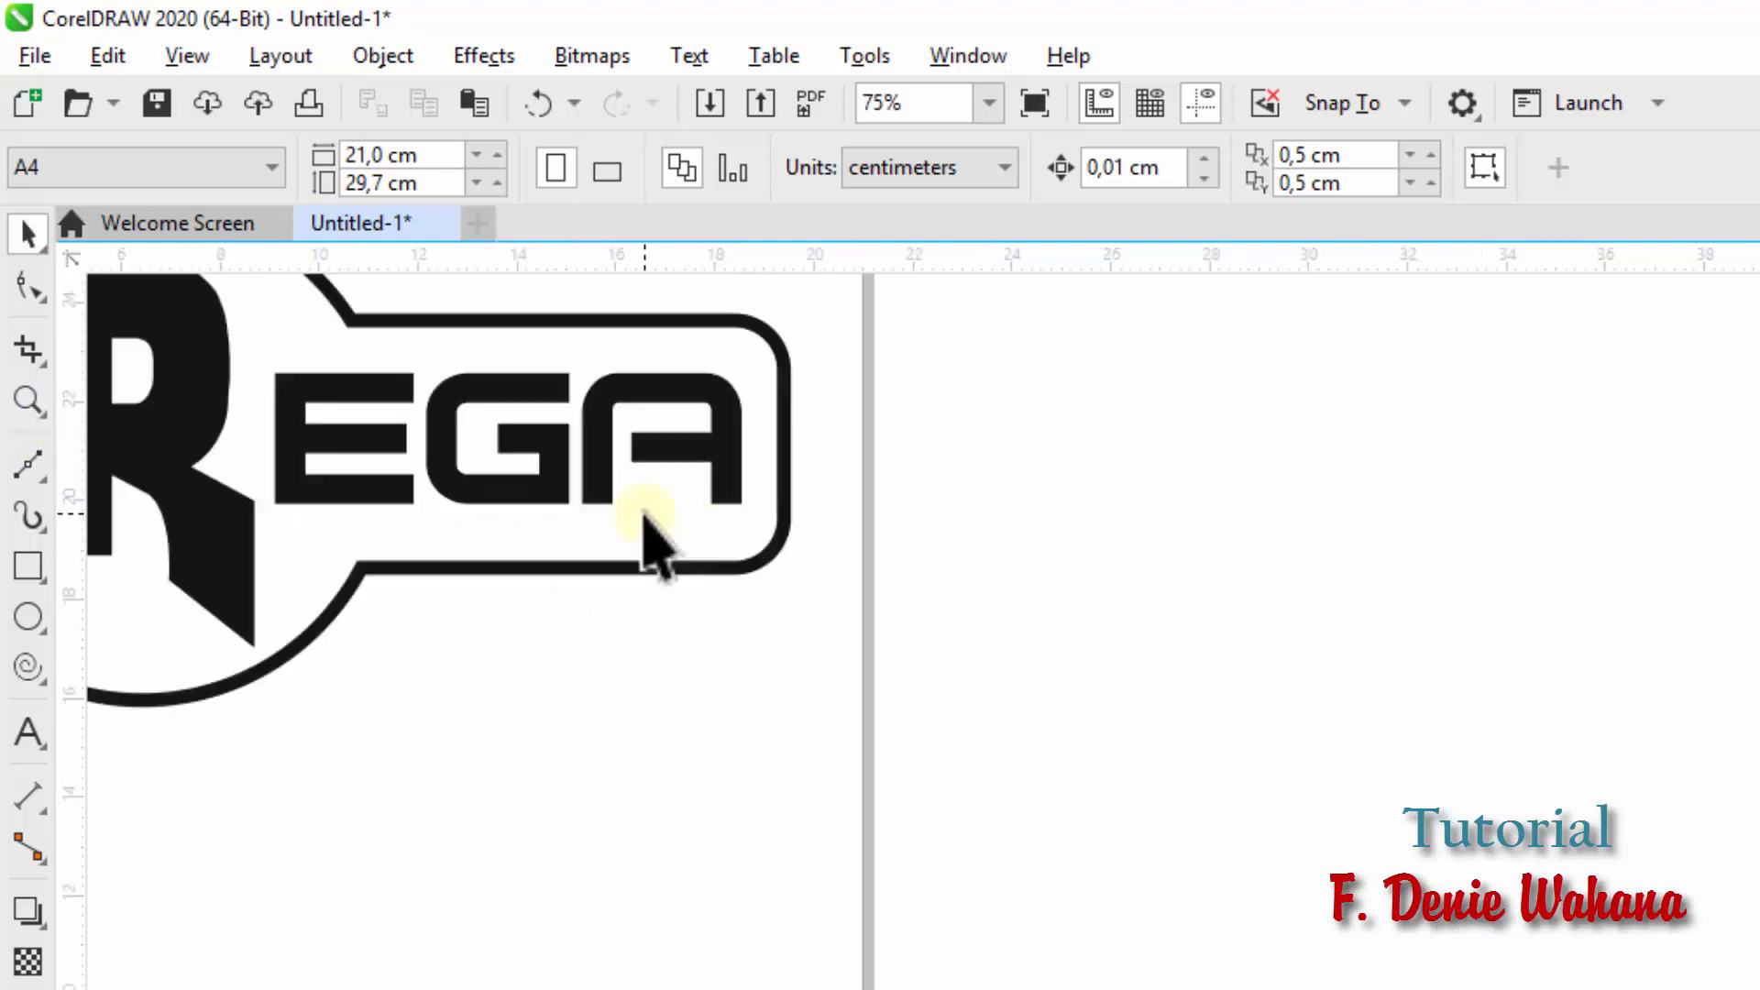
scroll(644, 515, "down", 2)
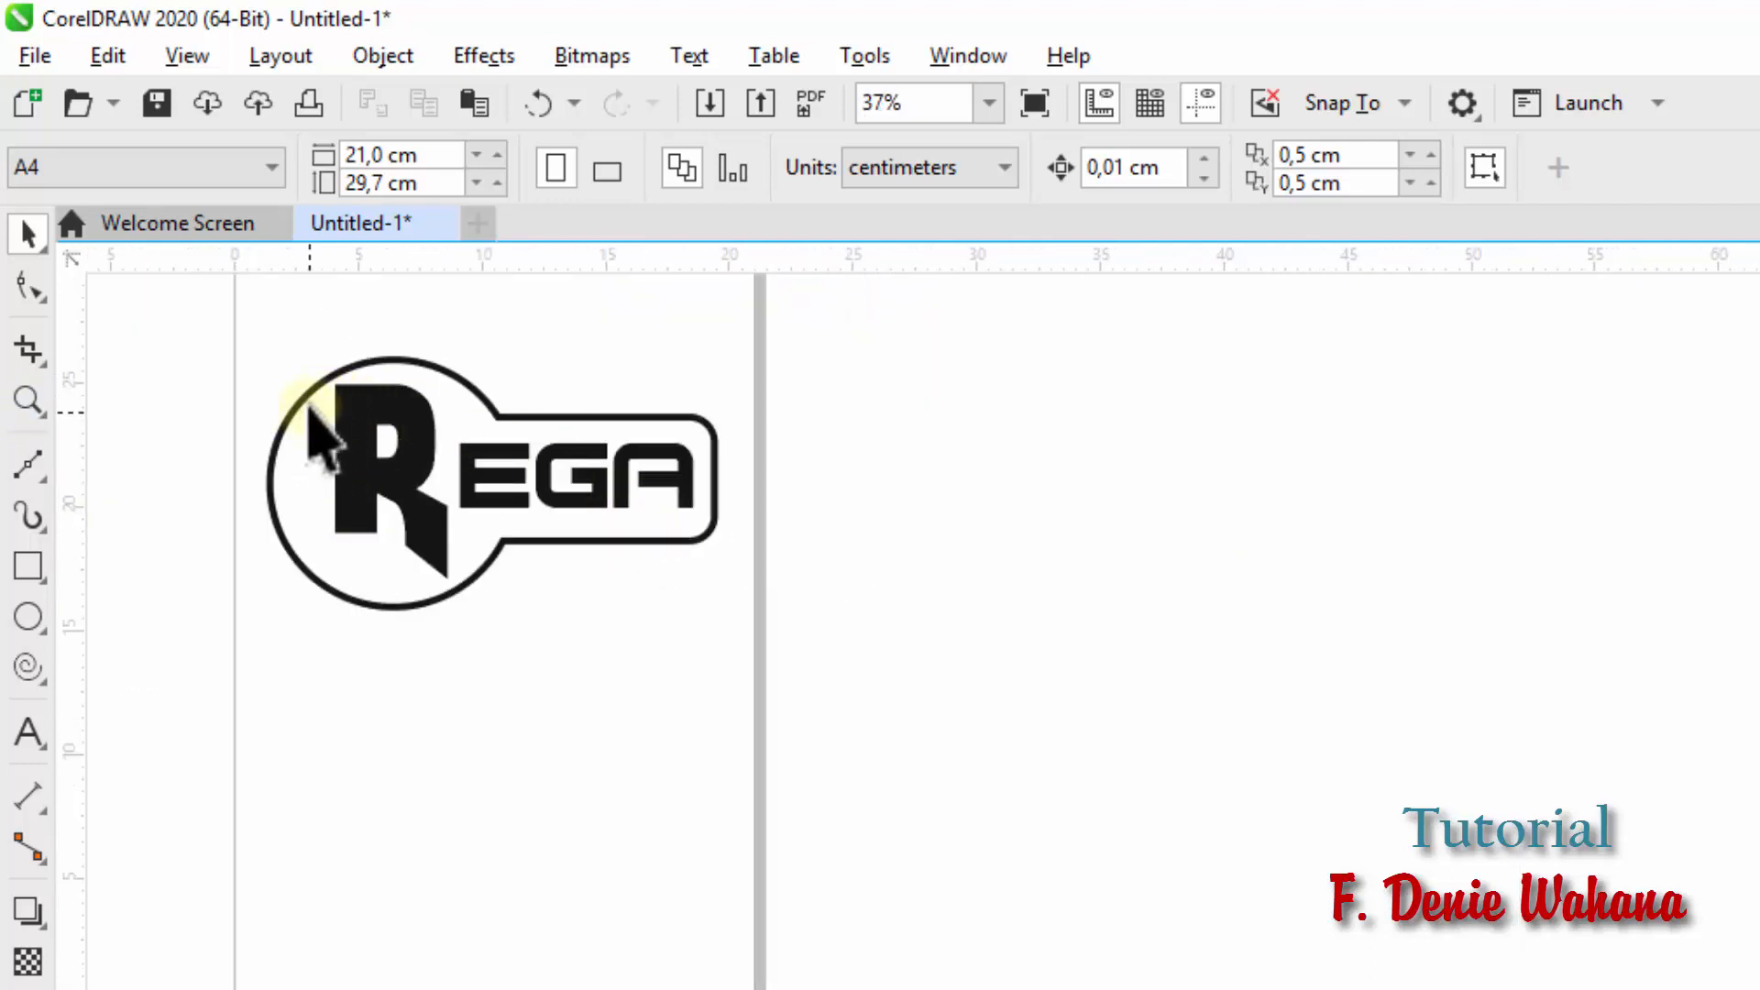
scroll(321, 427, "up", 1)
scroll(316, 403, "up", 2)
scroll(321, 404, "down", 1)
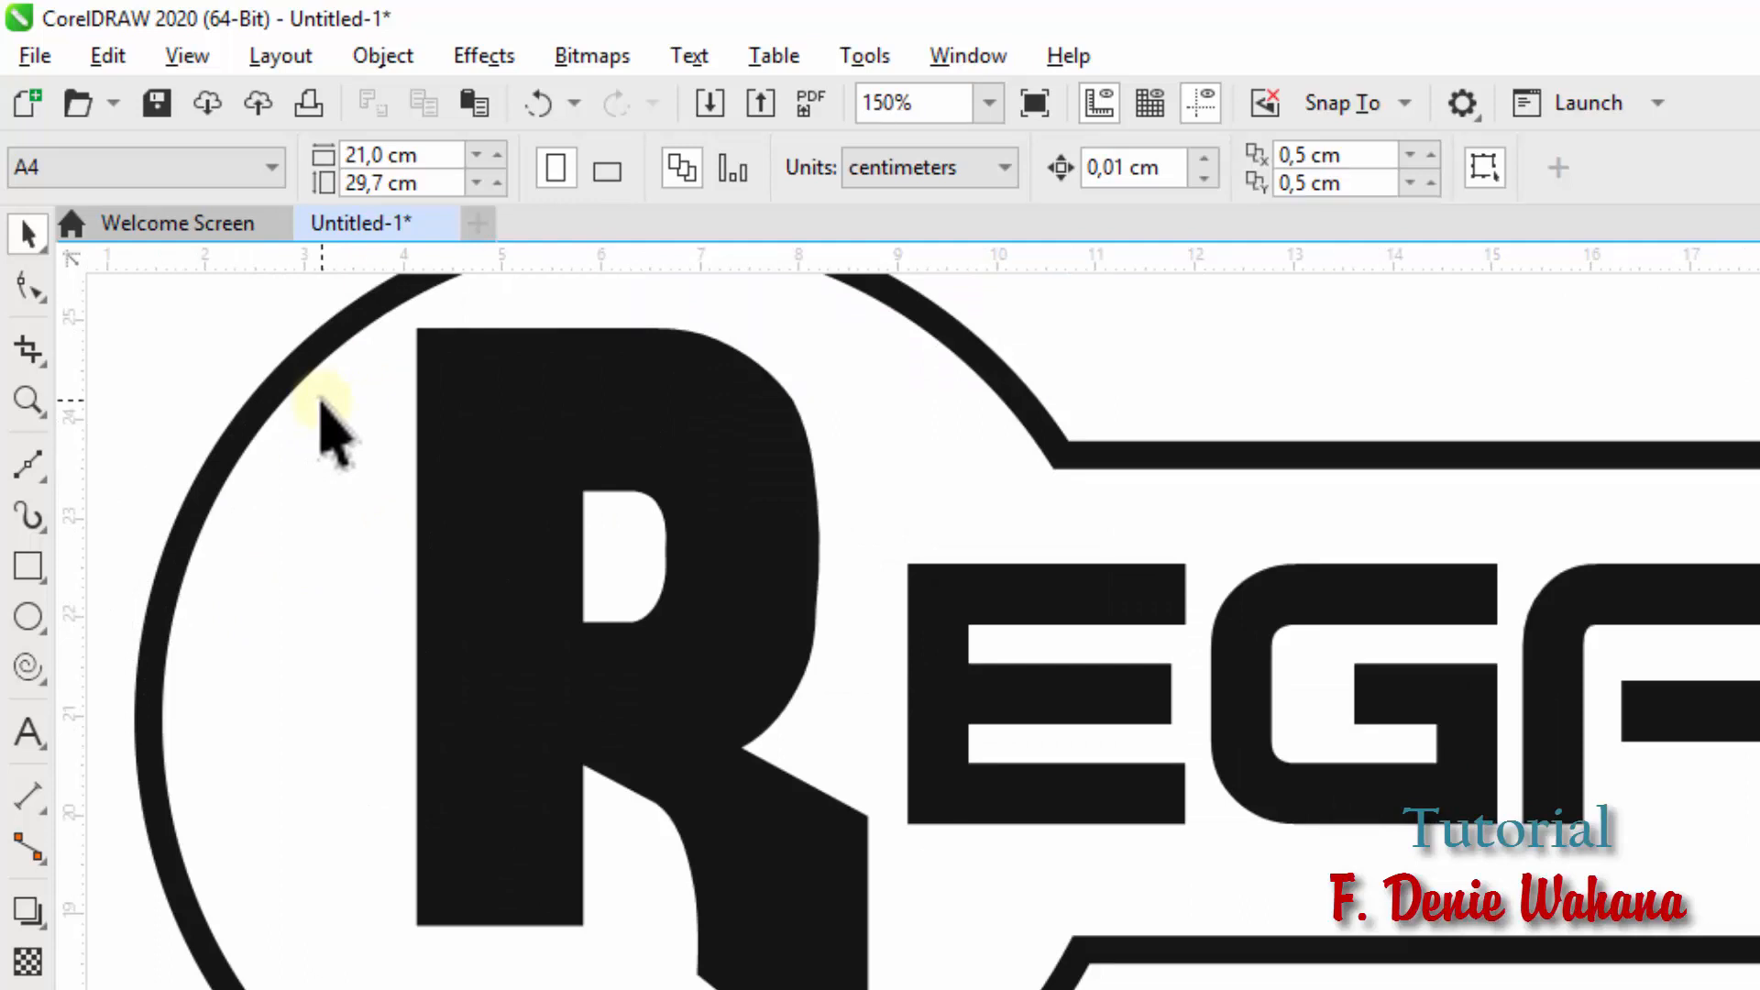
scroll(321, 426, "down", 1)
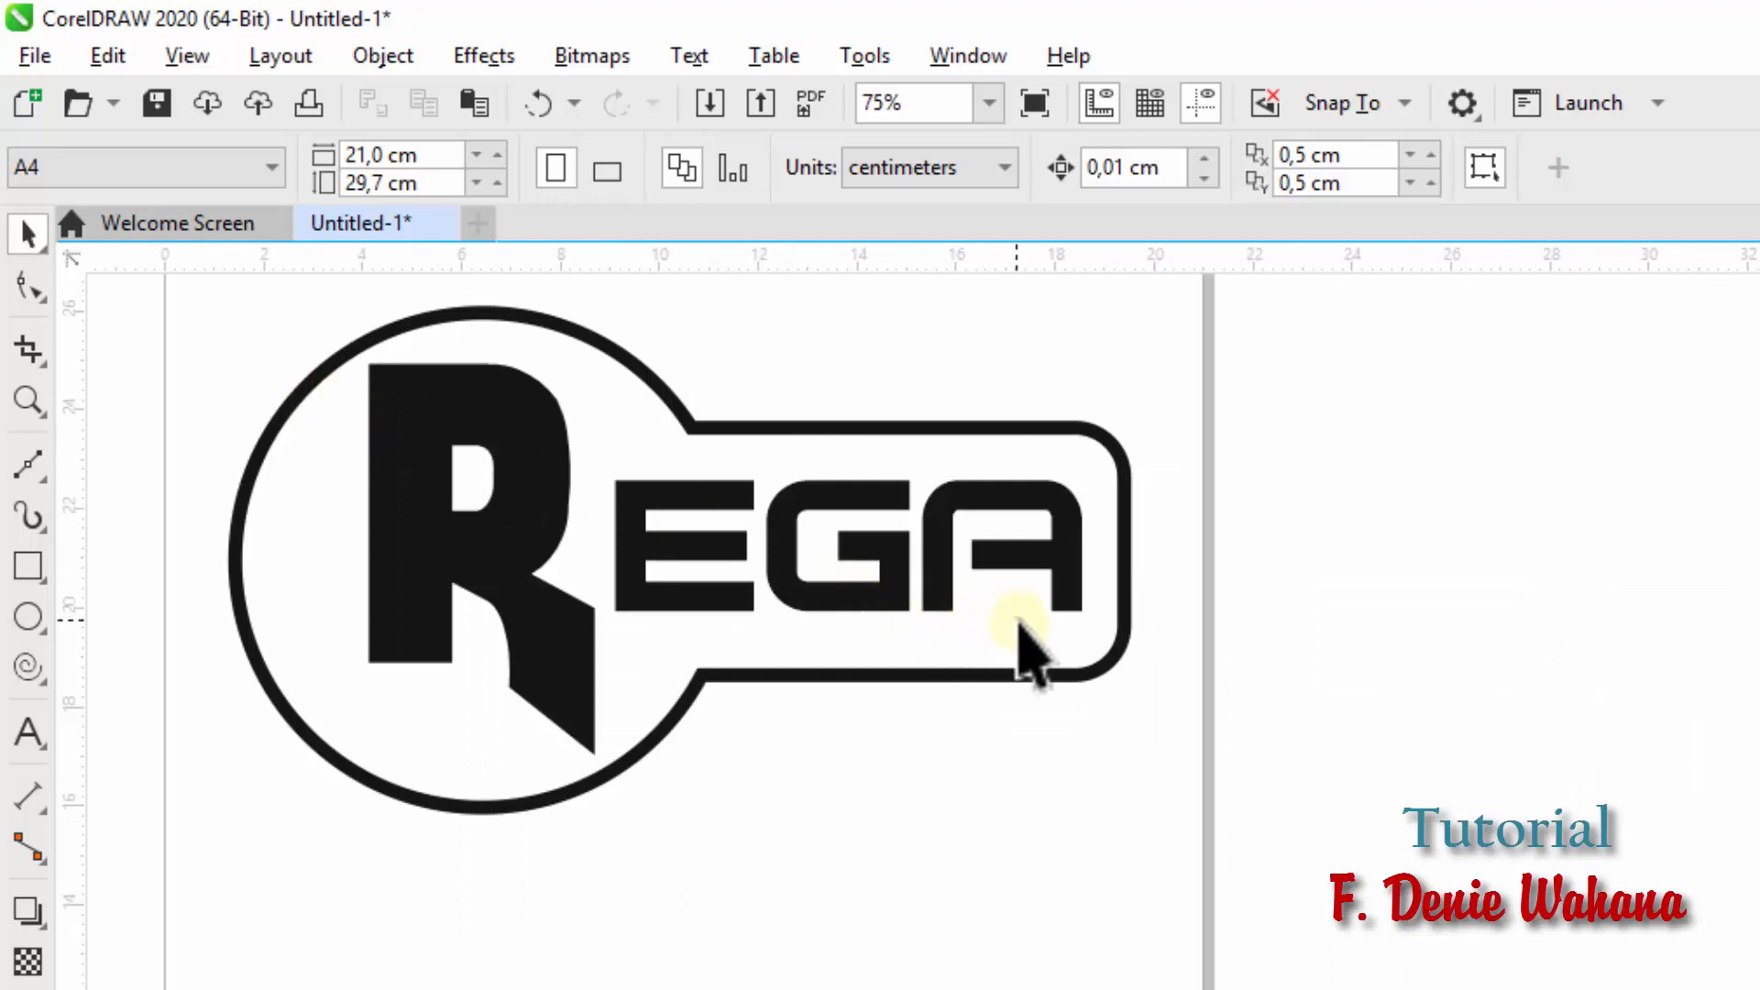
scroll(1101, 612, "up", 1)
scroll(1100, 612, "up", 3)
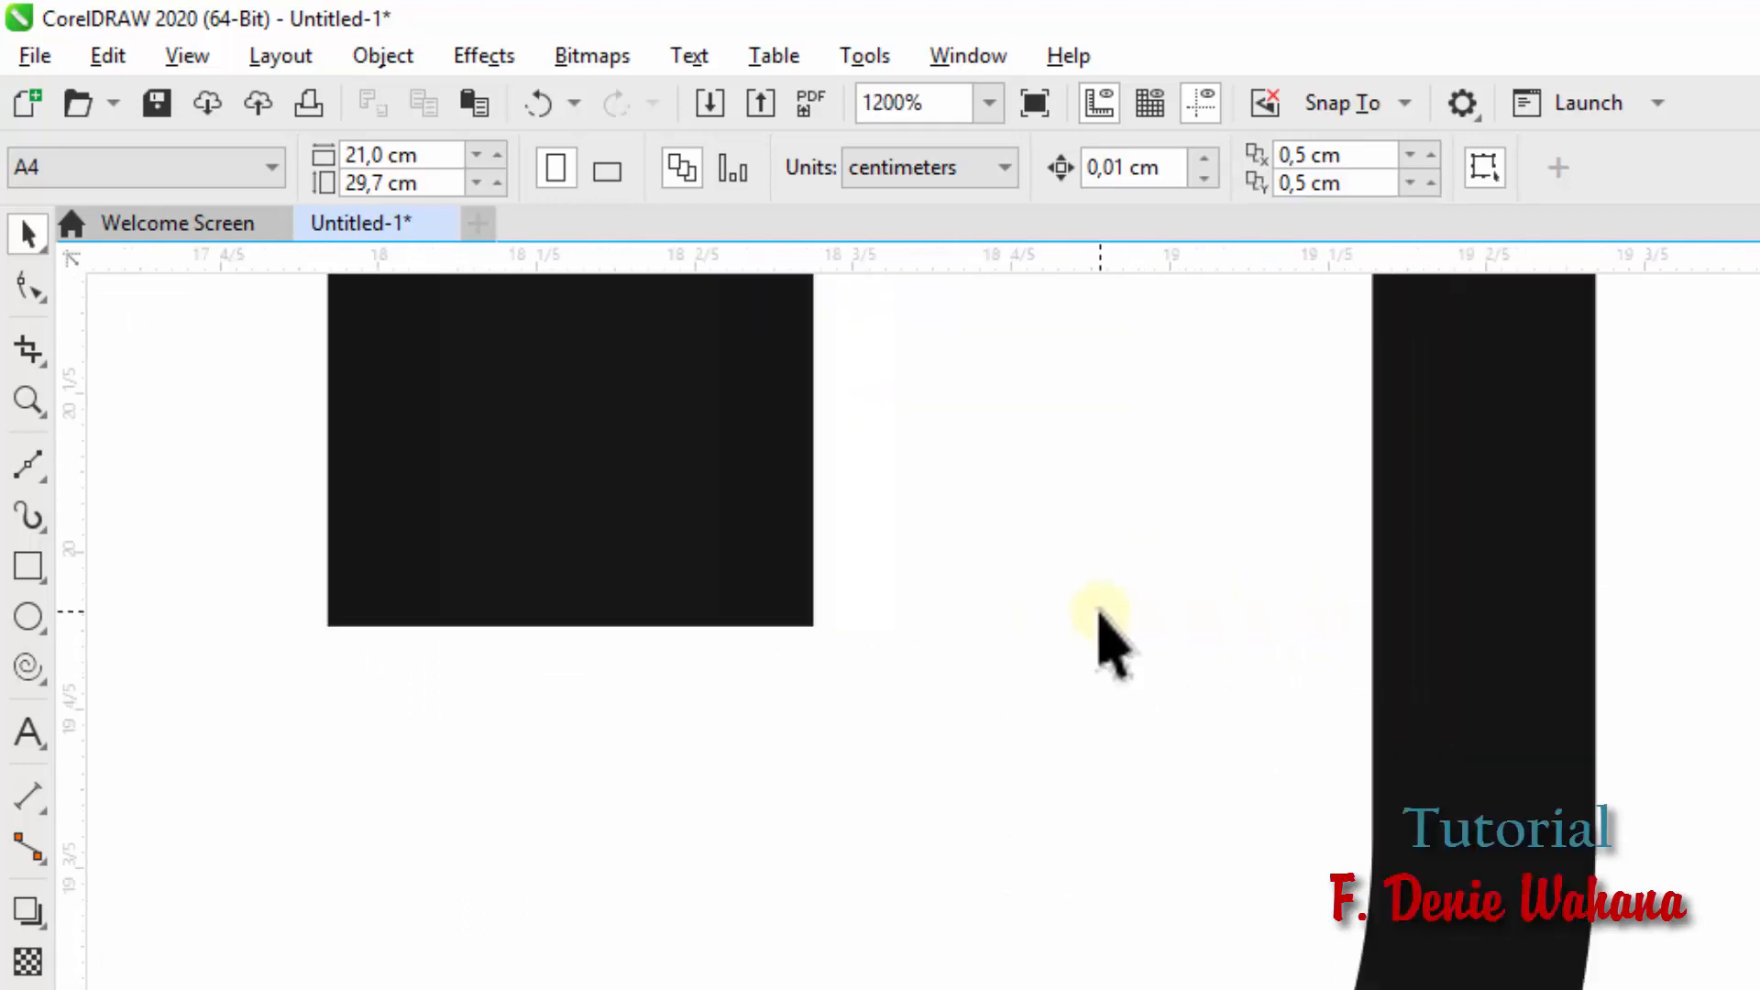
scroll(1100, 611, "down", 4)
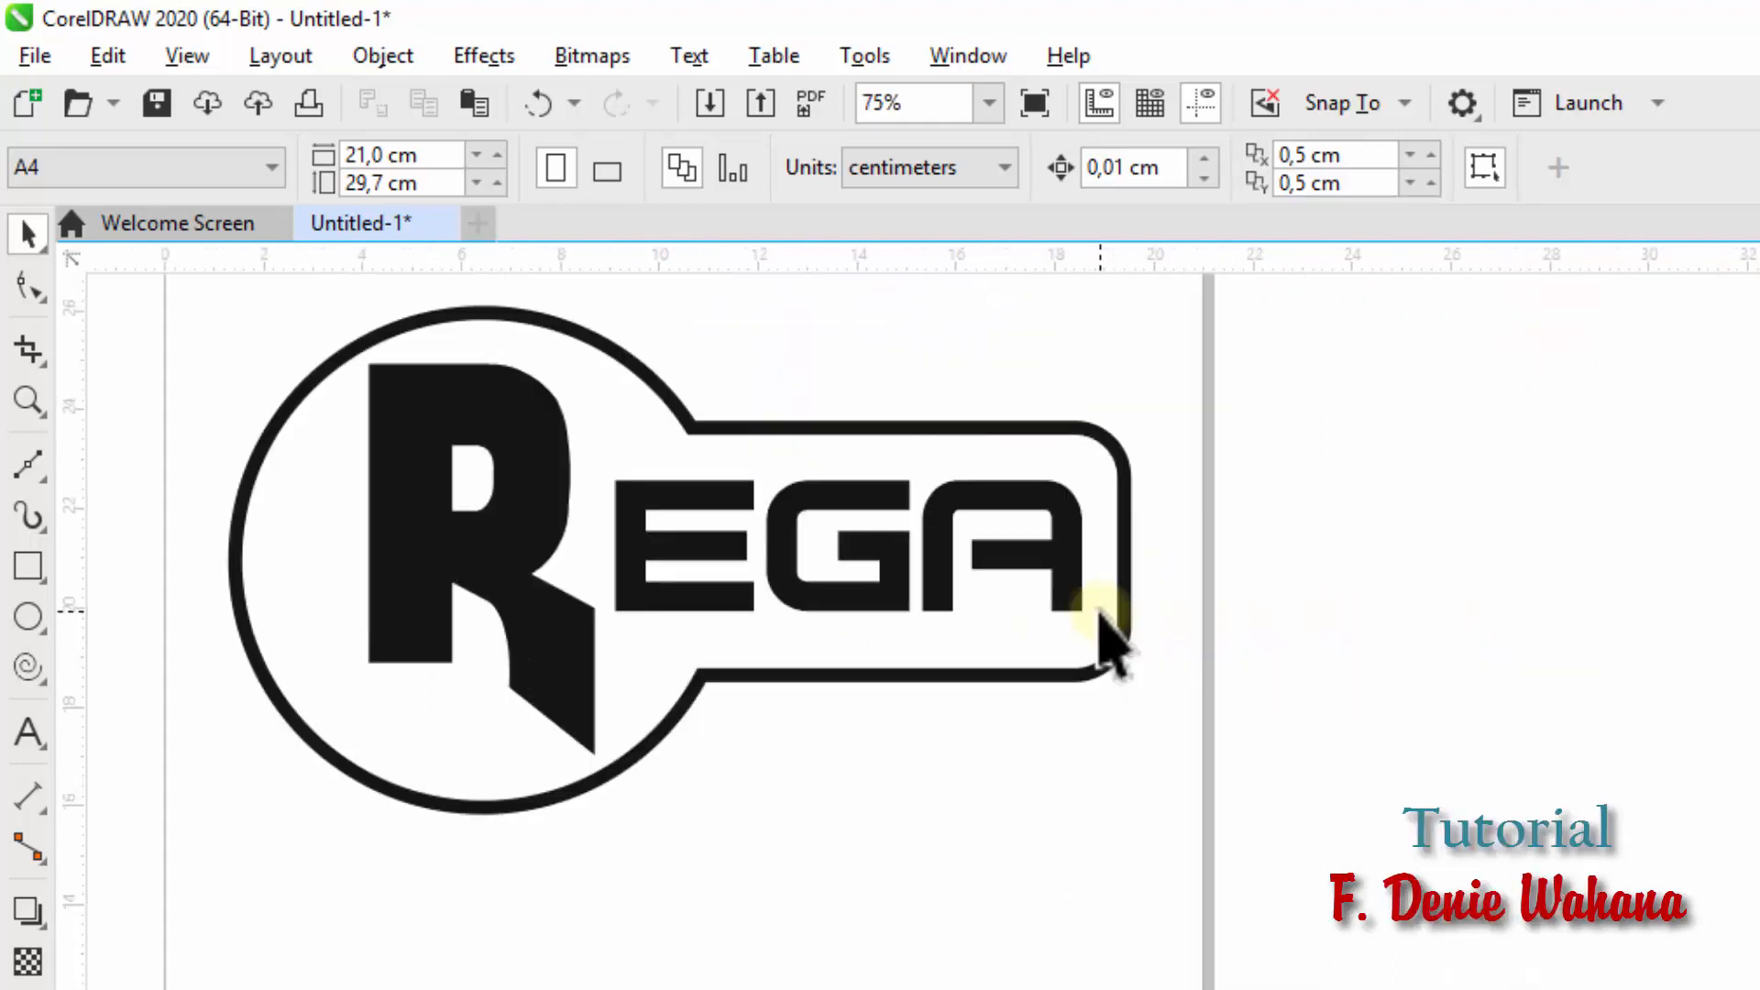
Step: Add the text .ORG in 24 pt Arial and place it just beneath the letter A, inside the outline
scroll(1105, 633, "up", 1)
left_click(23, 732)
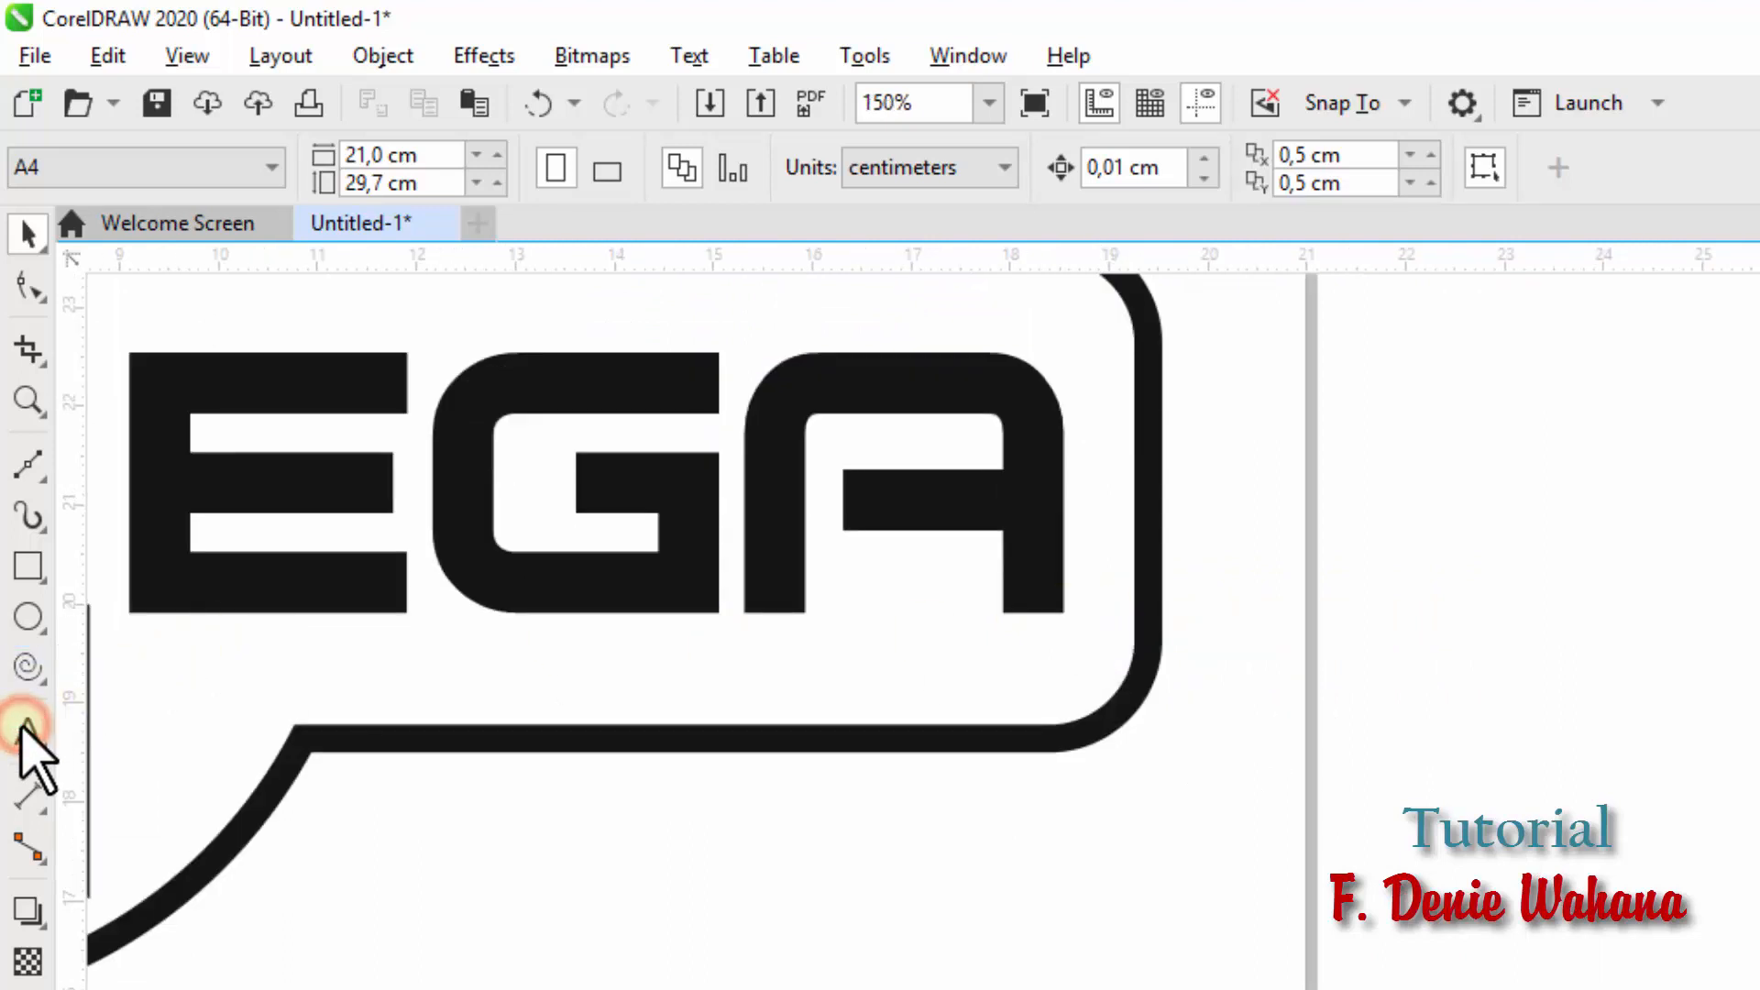
left_click(886, 654)
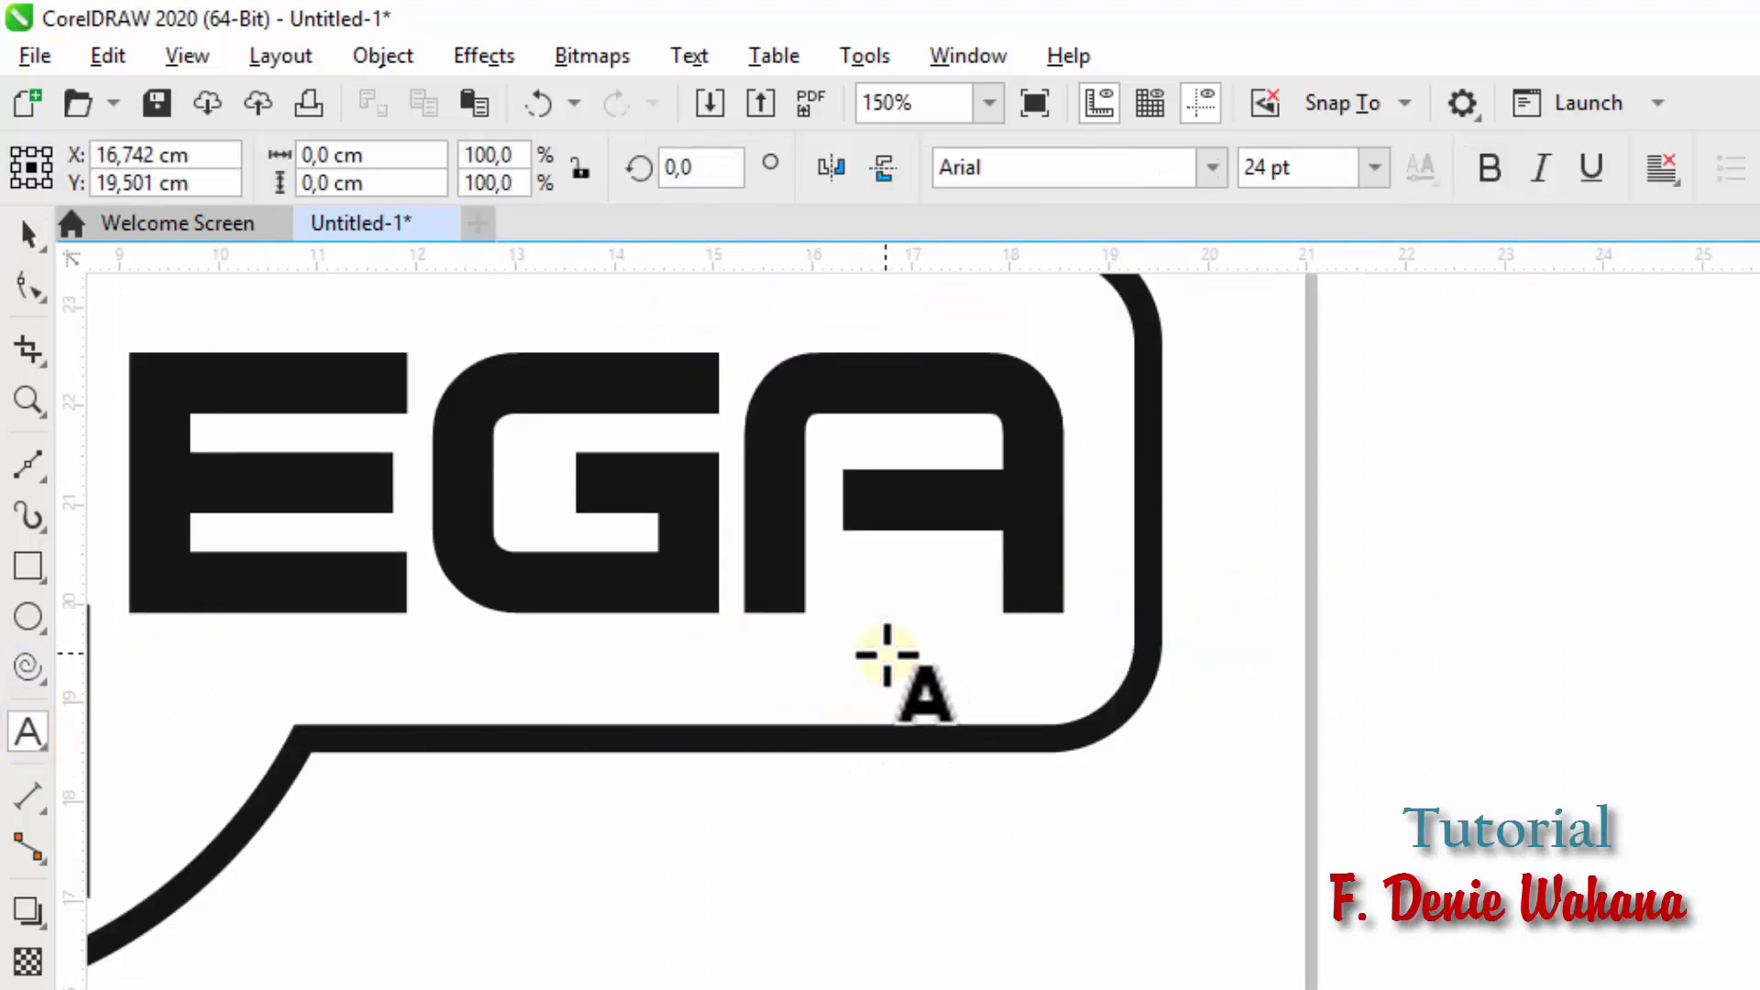
type(".ORG")
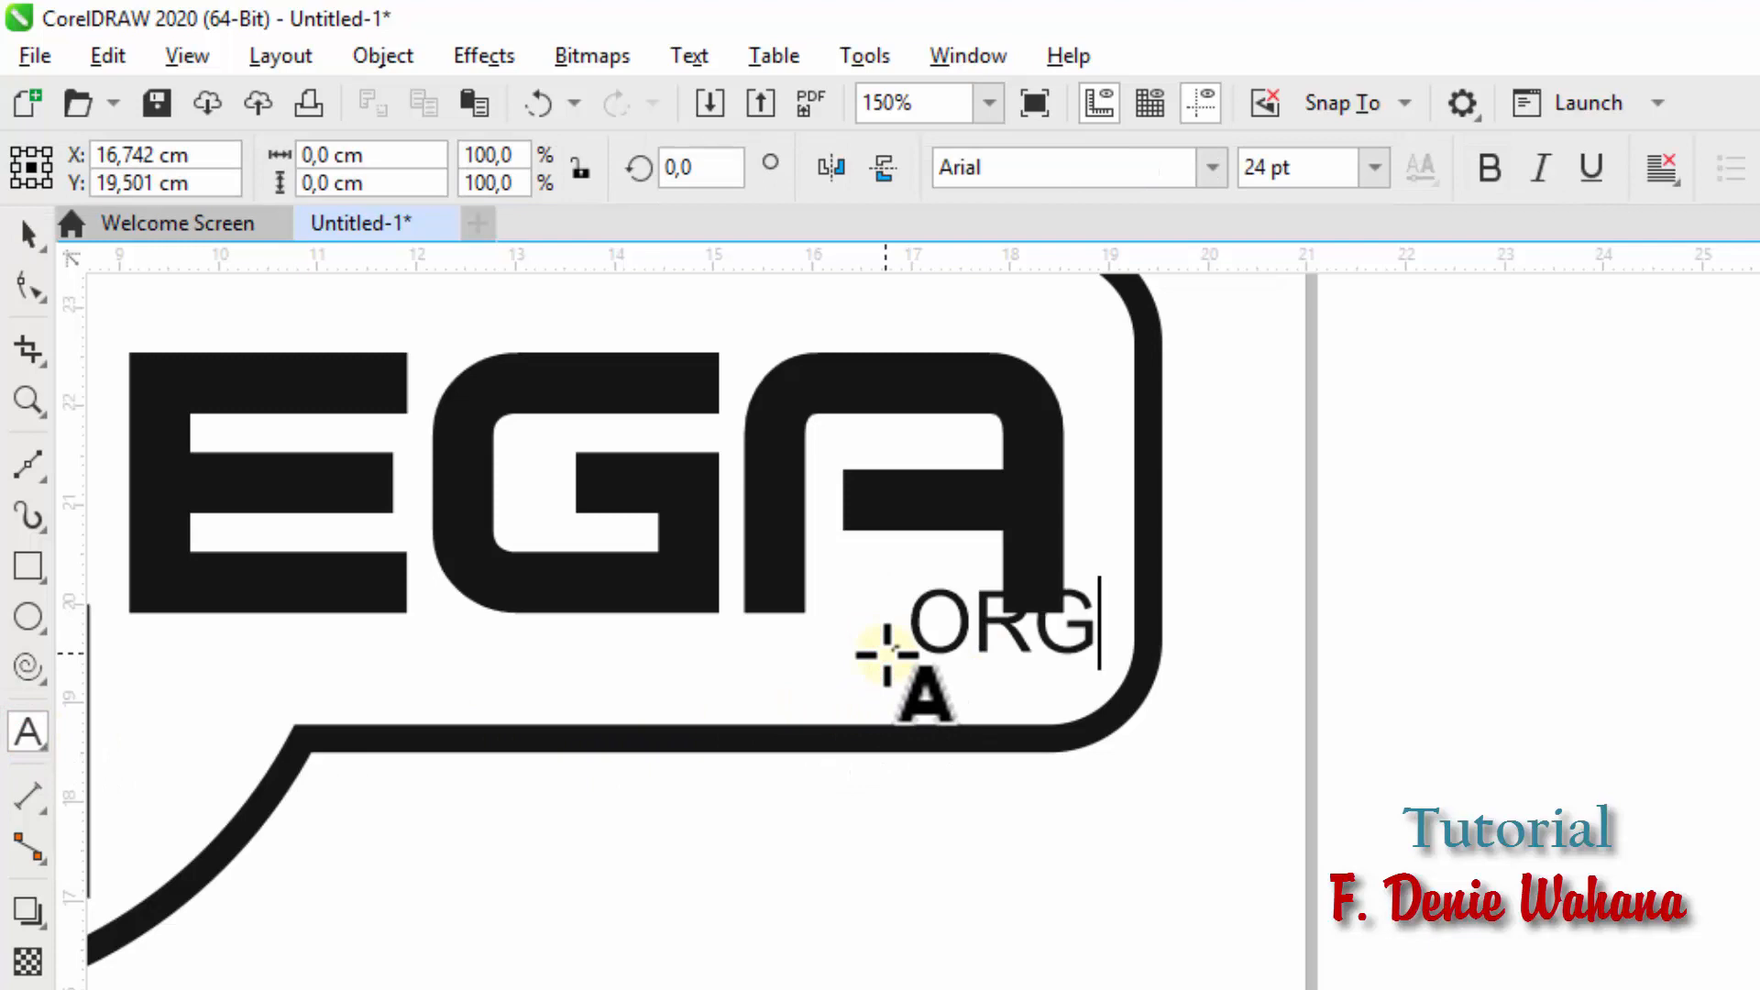
key("Escape")
left_click(27, 234)
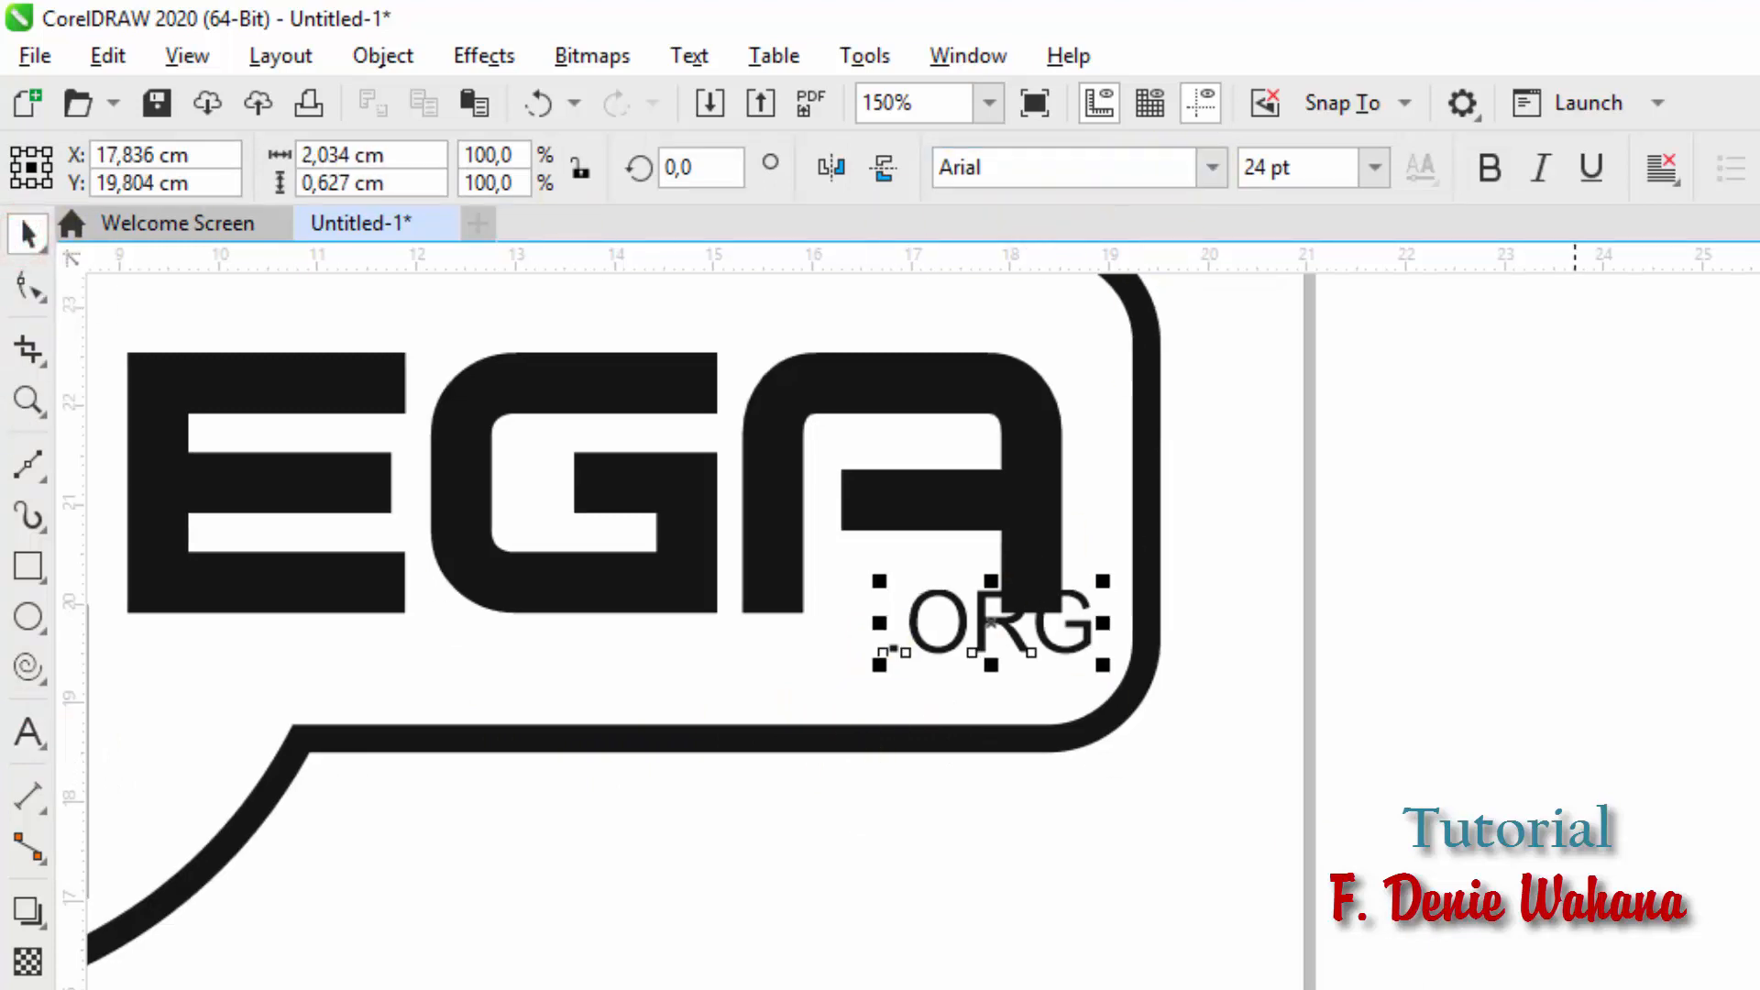
scroll(1032, 563, "right", 3)
left_click_drag(746, 626, 673, 670)
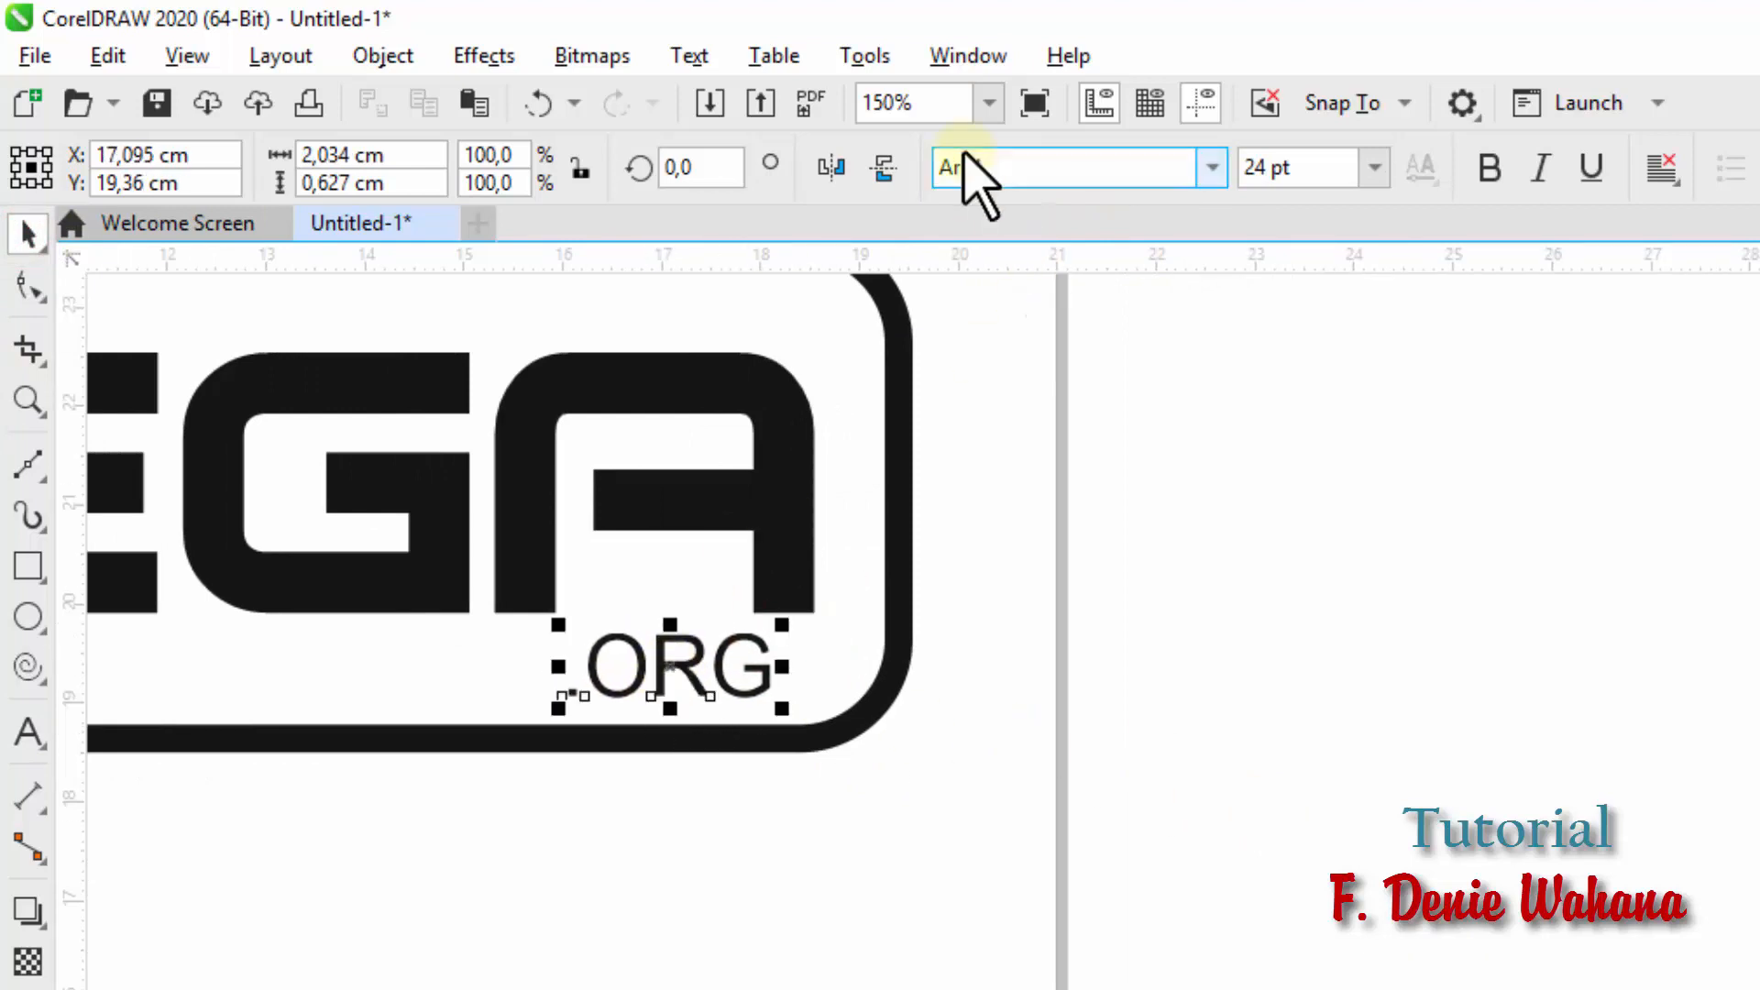
Step: Change the font of the .ORG text to Cooper Black and move it toward the right edge of the letter A
left_click(1212, 166)
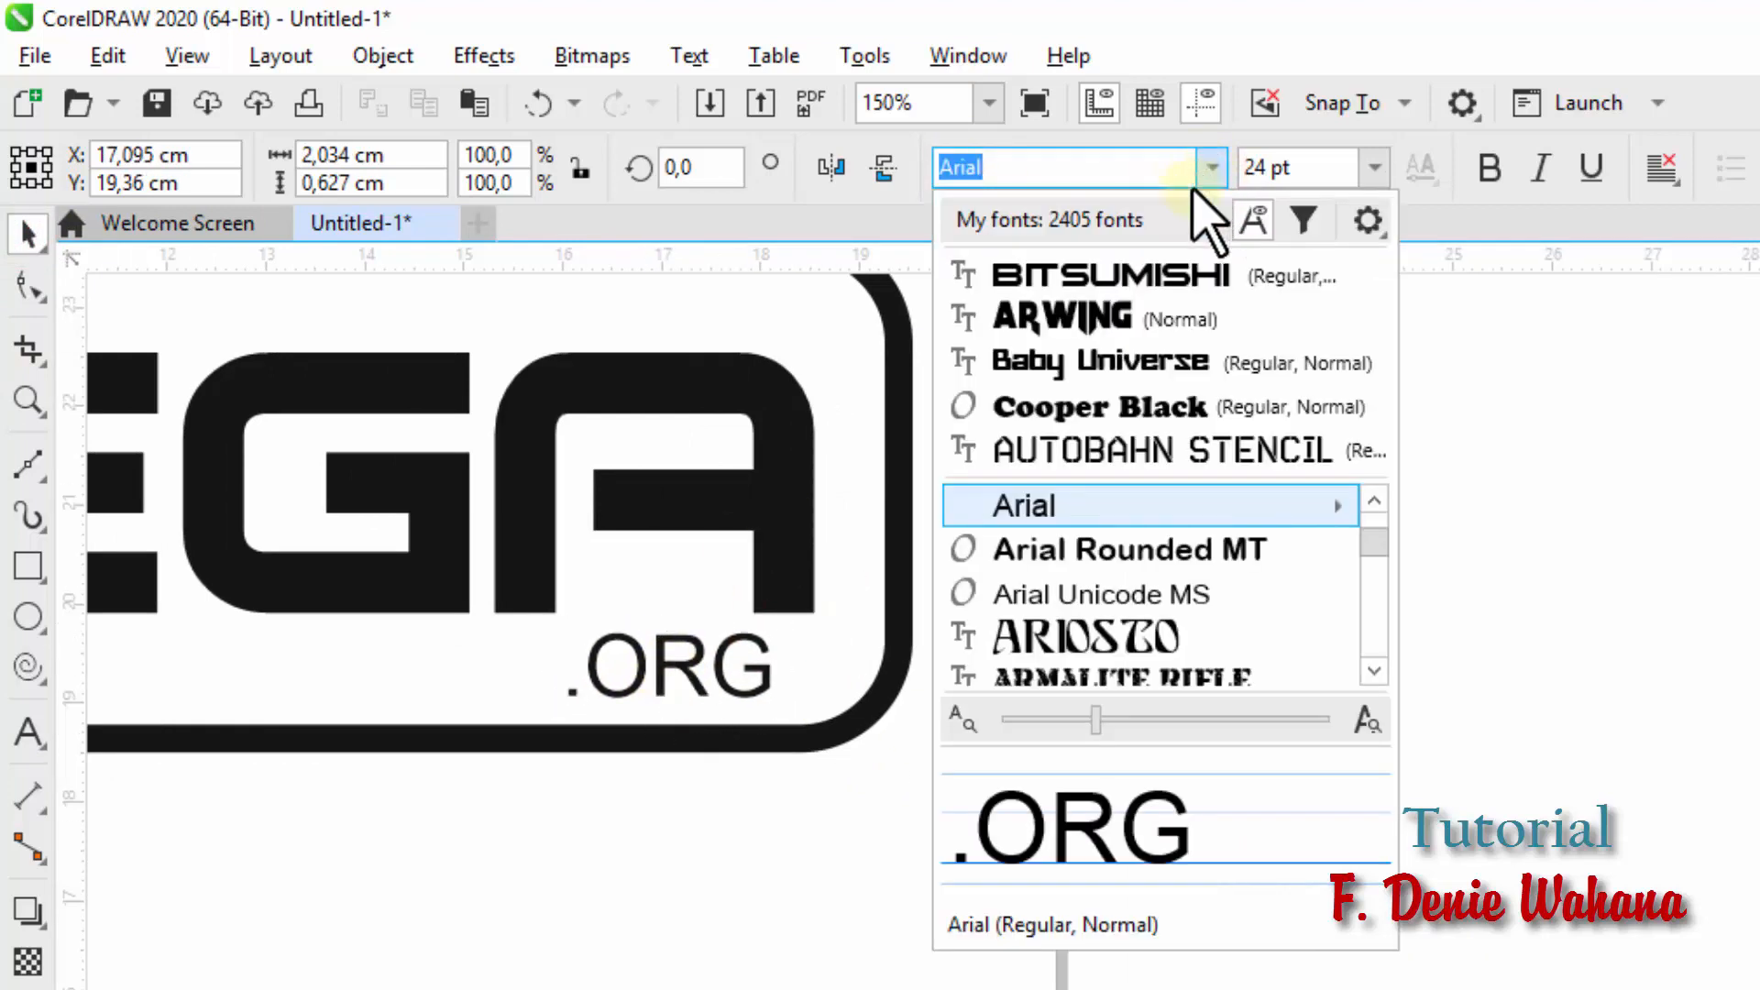
left_click(1169, 403)
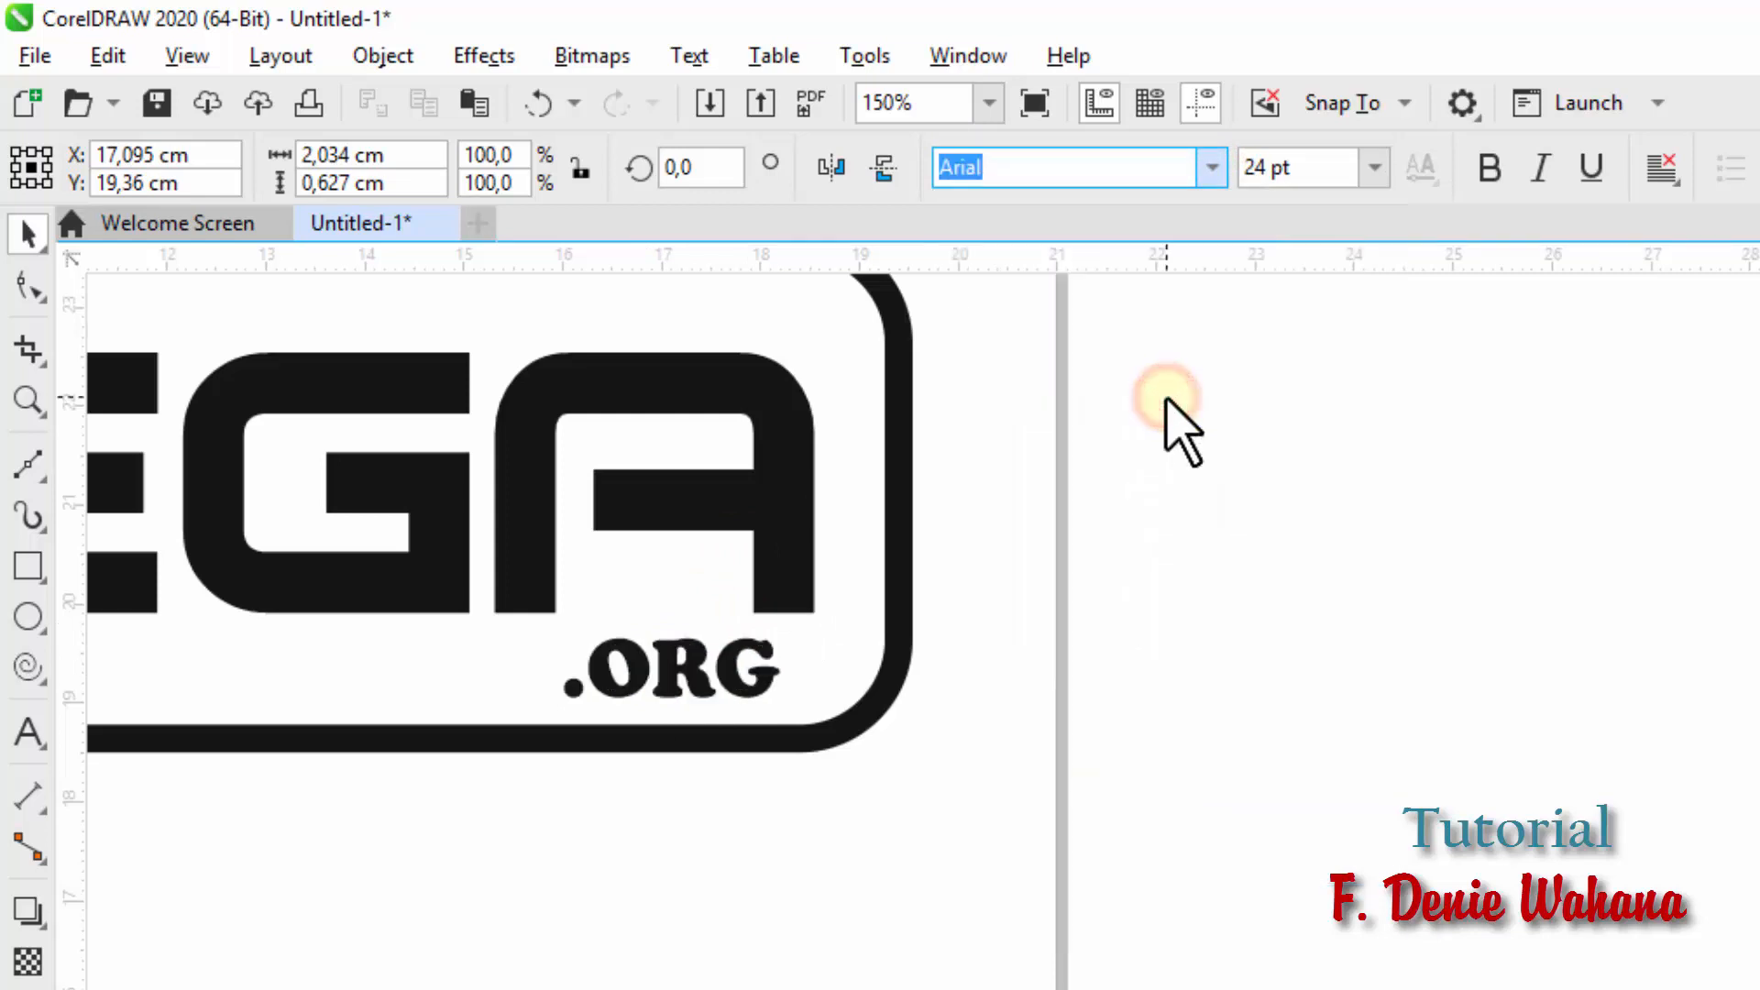
left_click_drag(648, 676, 718, 682)
left_click(852, 917)
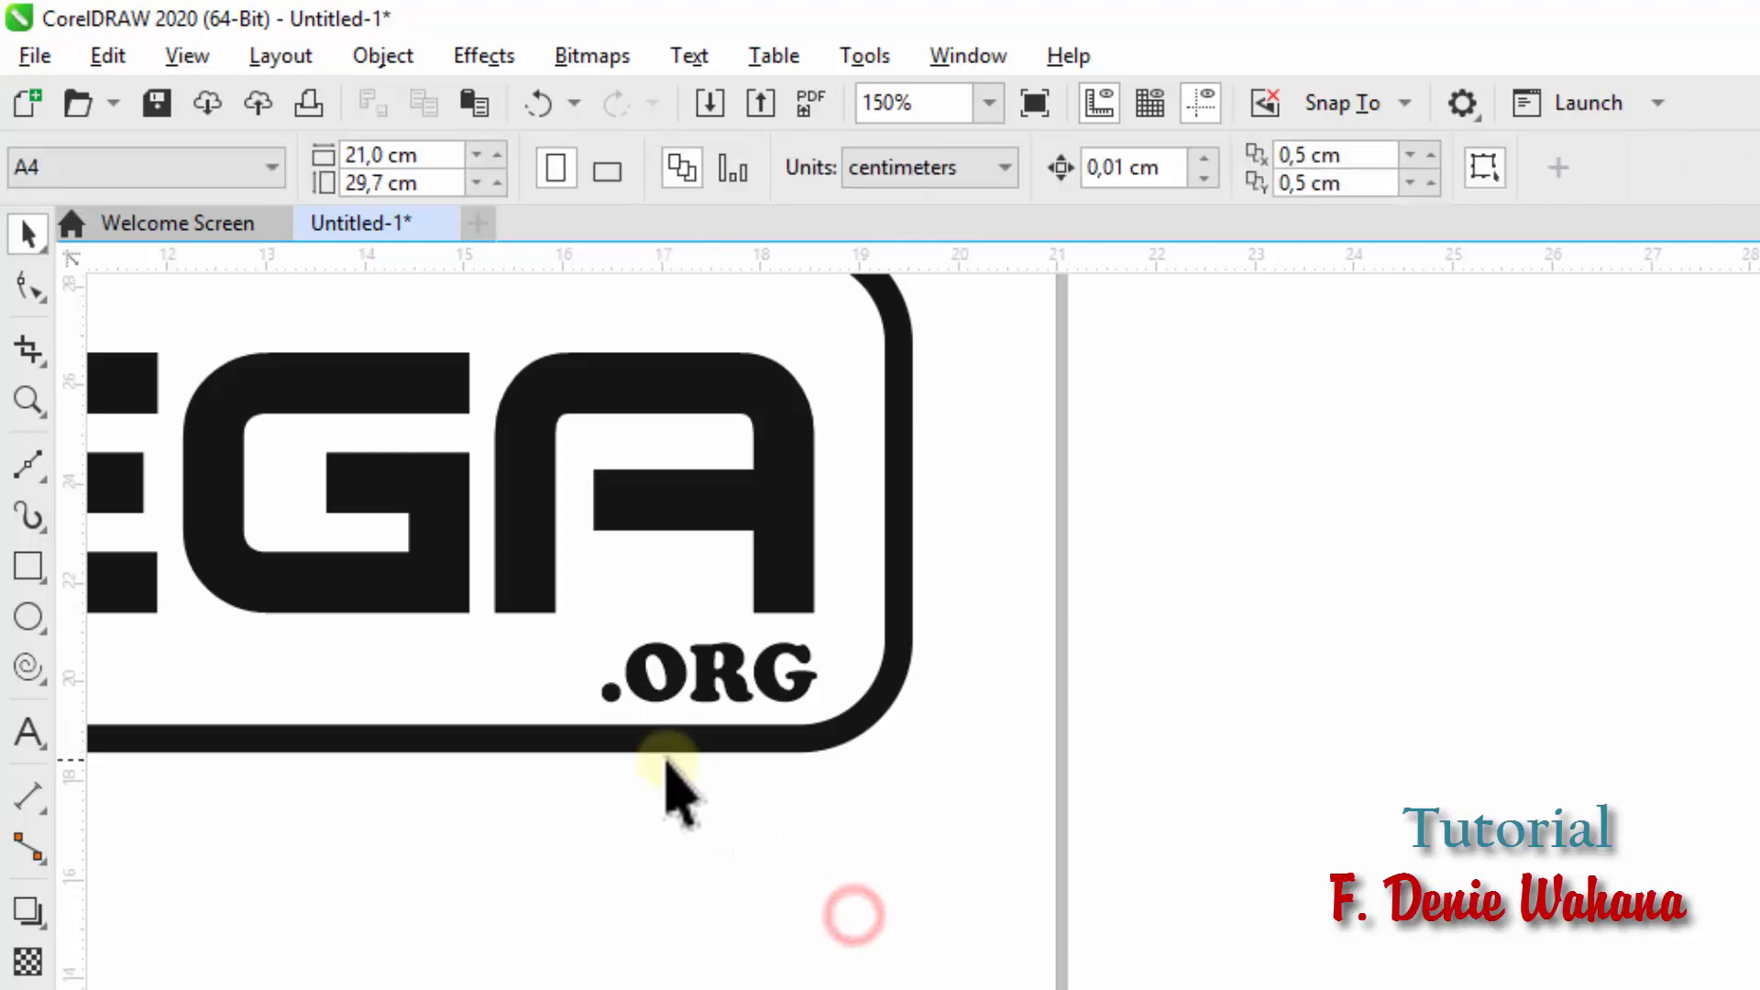
scroll(669, 785, "down", 4)
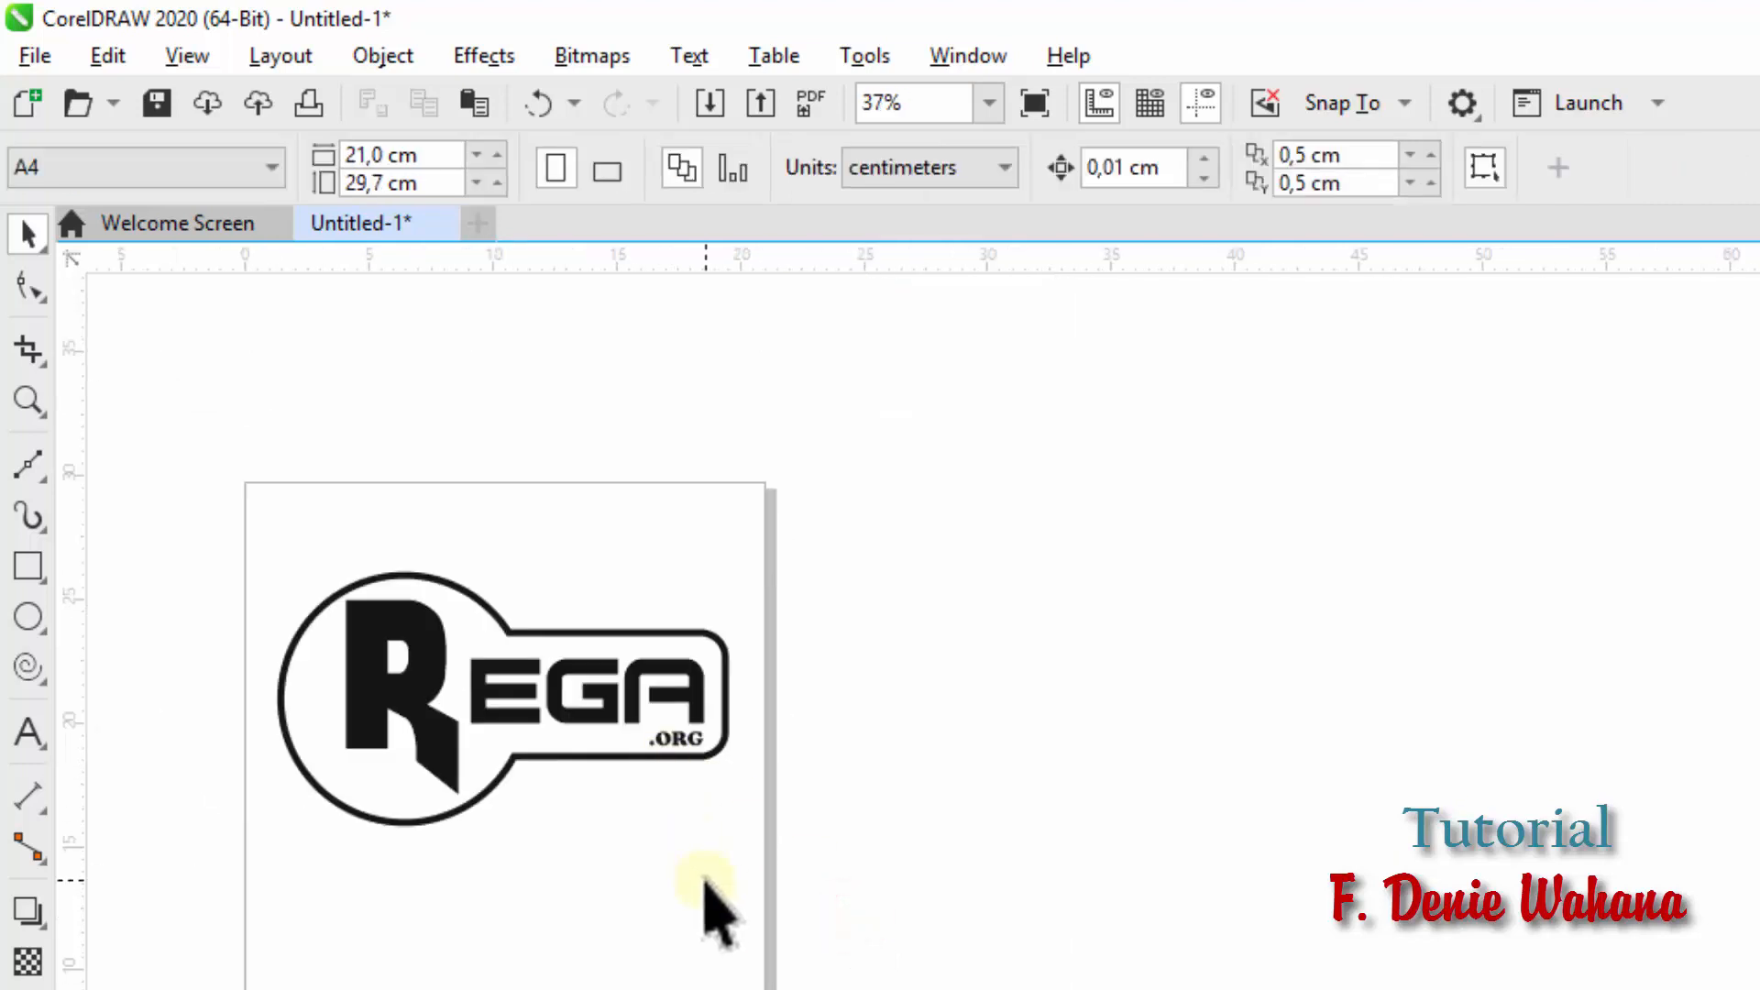
left_click(588, 753)
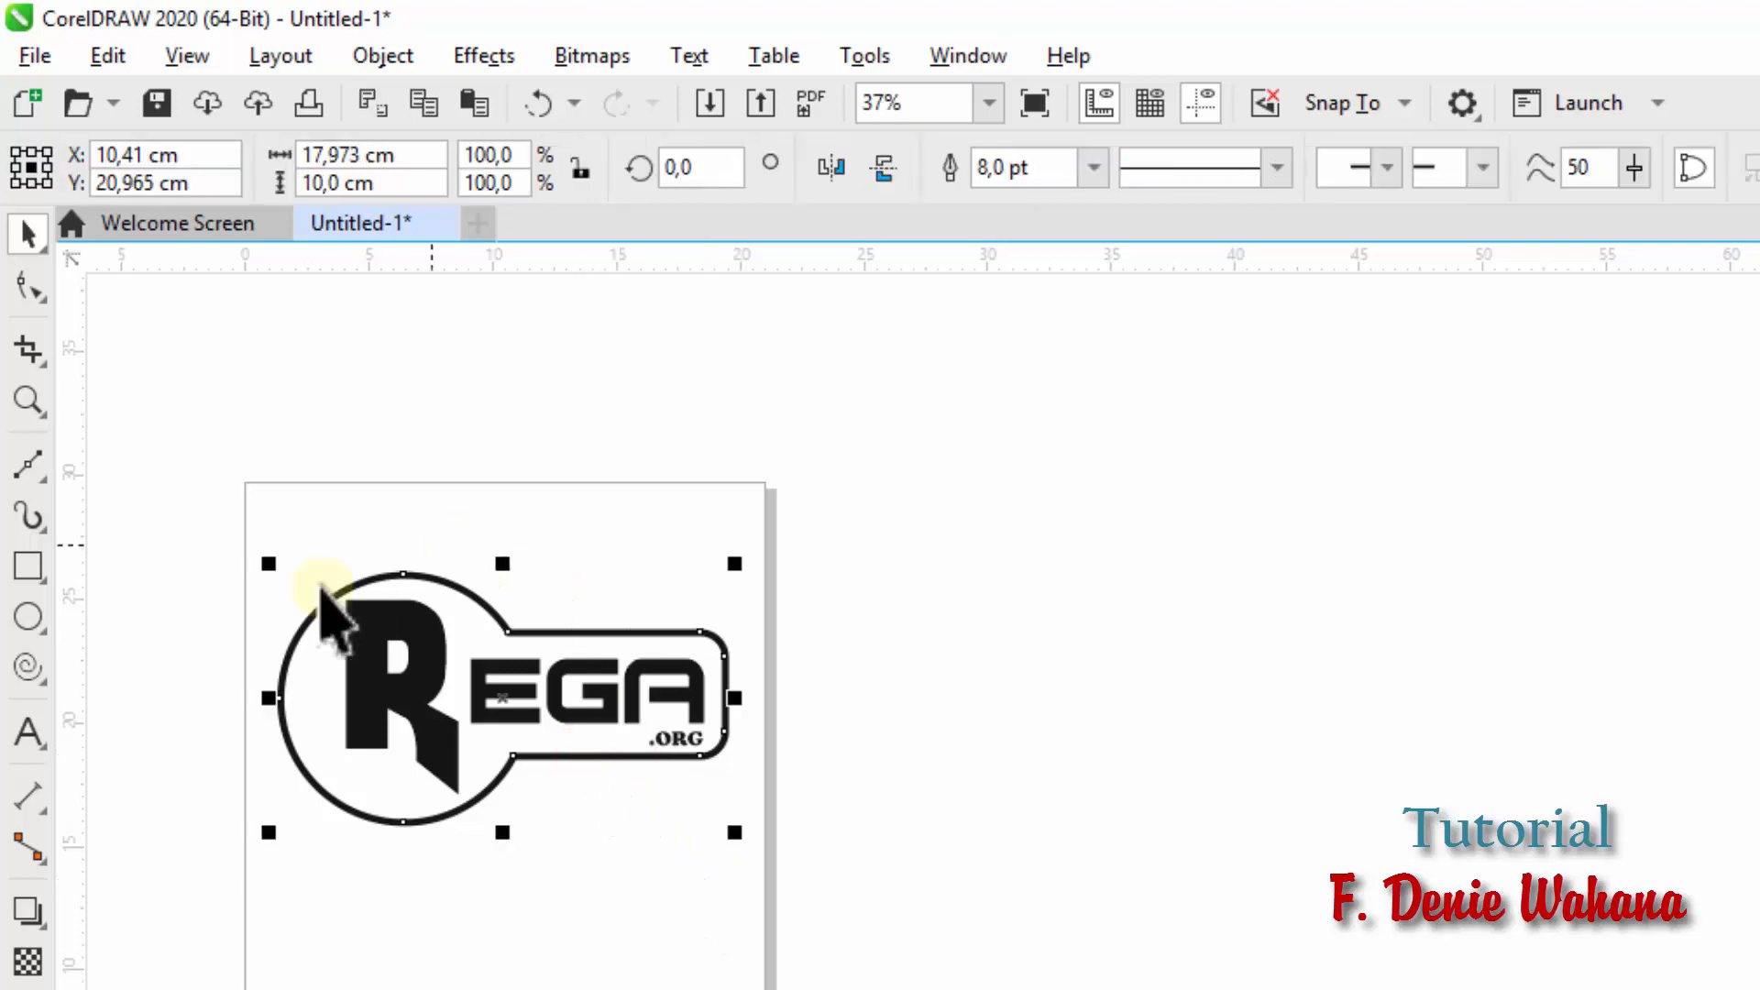
left_click(664, 778)
left_click(1034, 780)
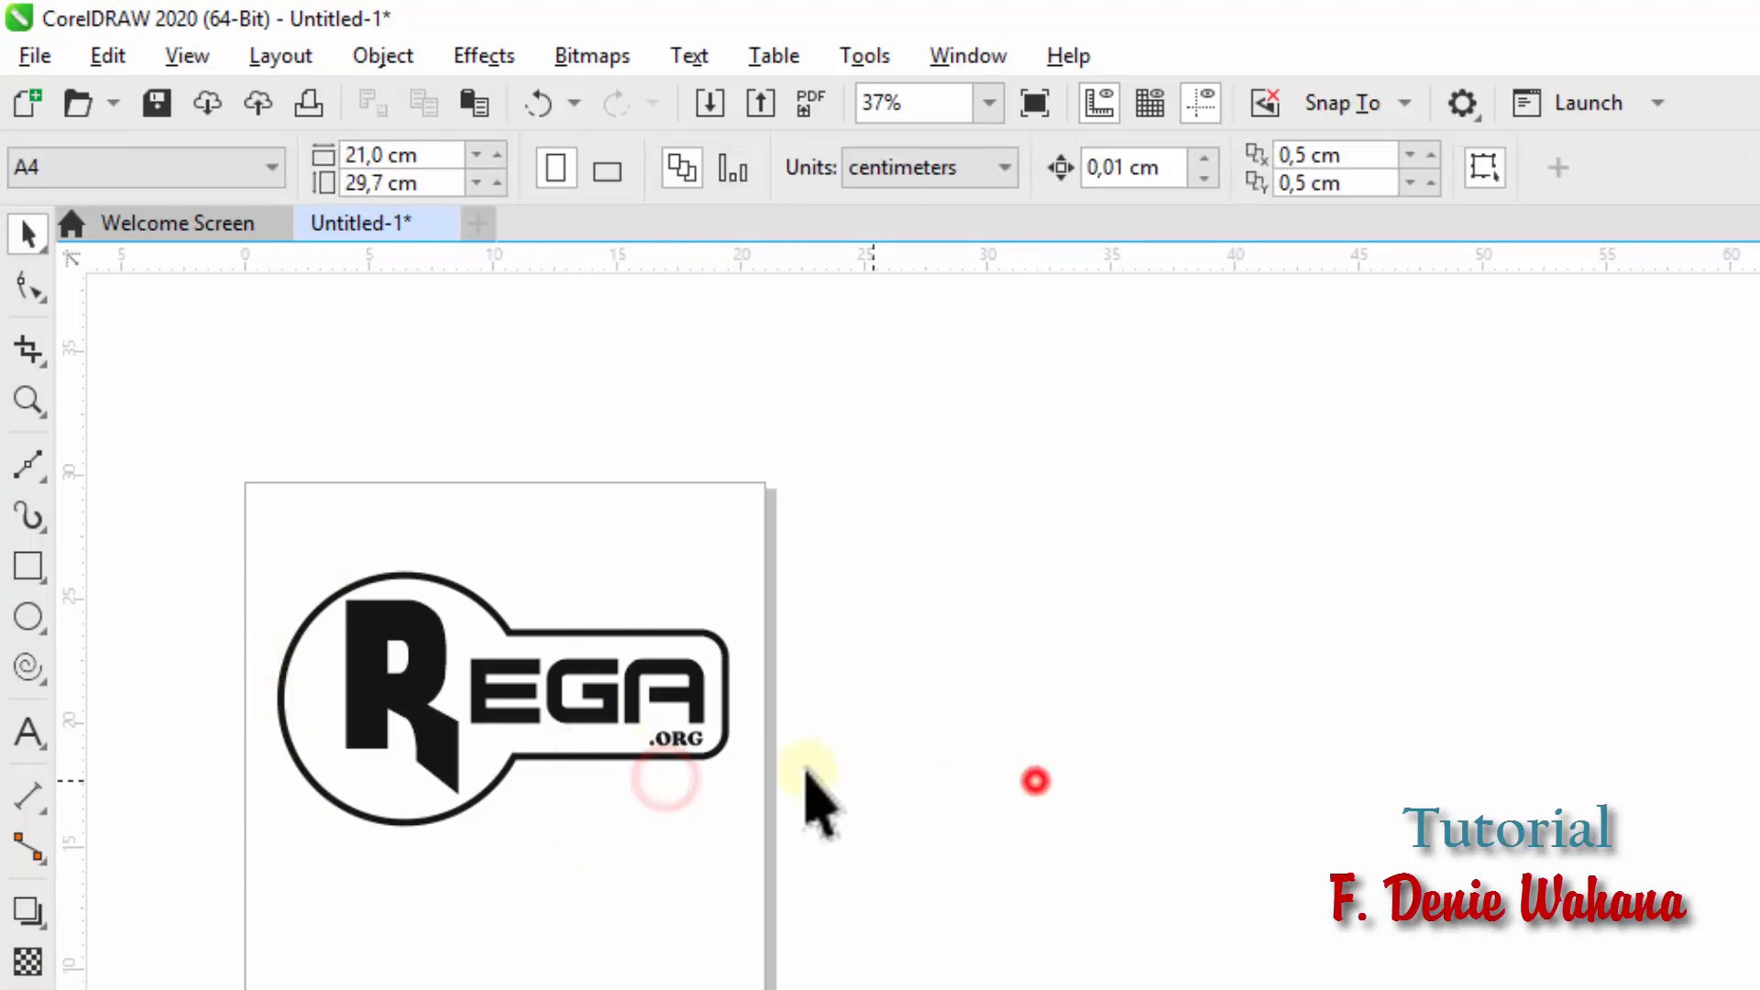
Step: Set the font size of the .ORG text to 25 pt
scroll(667, 750, "up", 3)
left_click(689, 702)
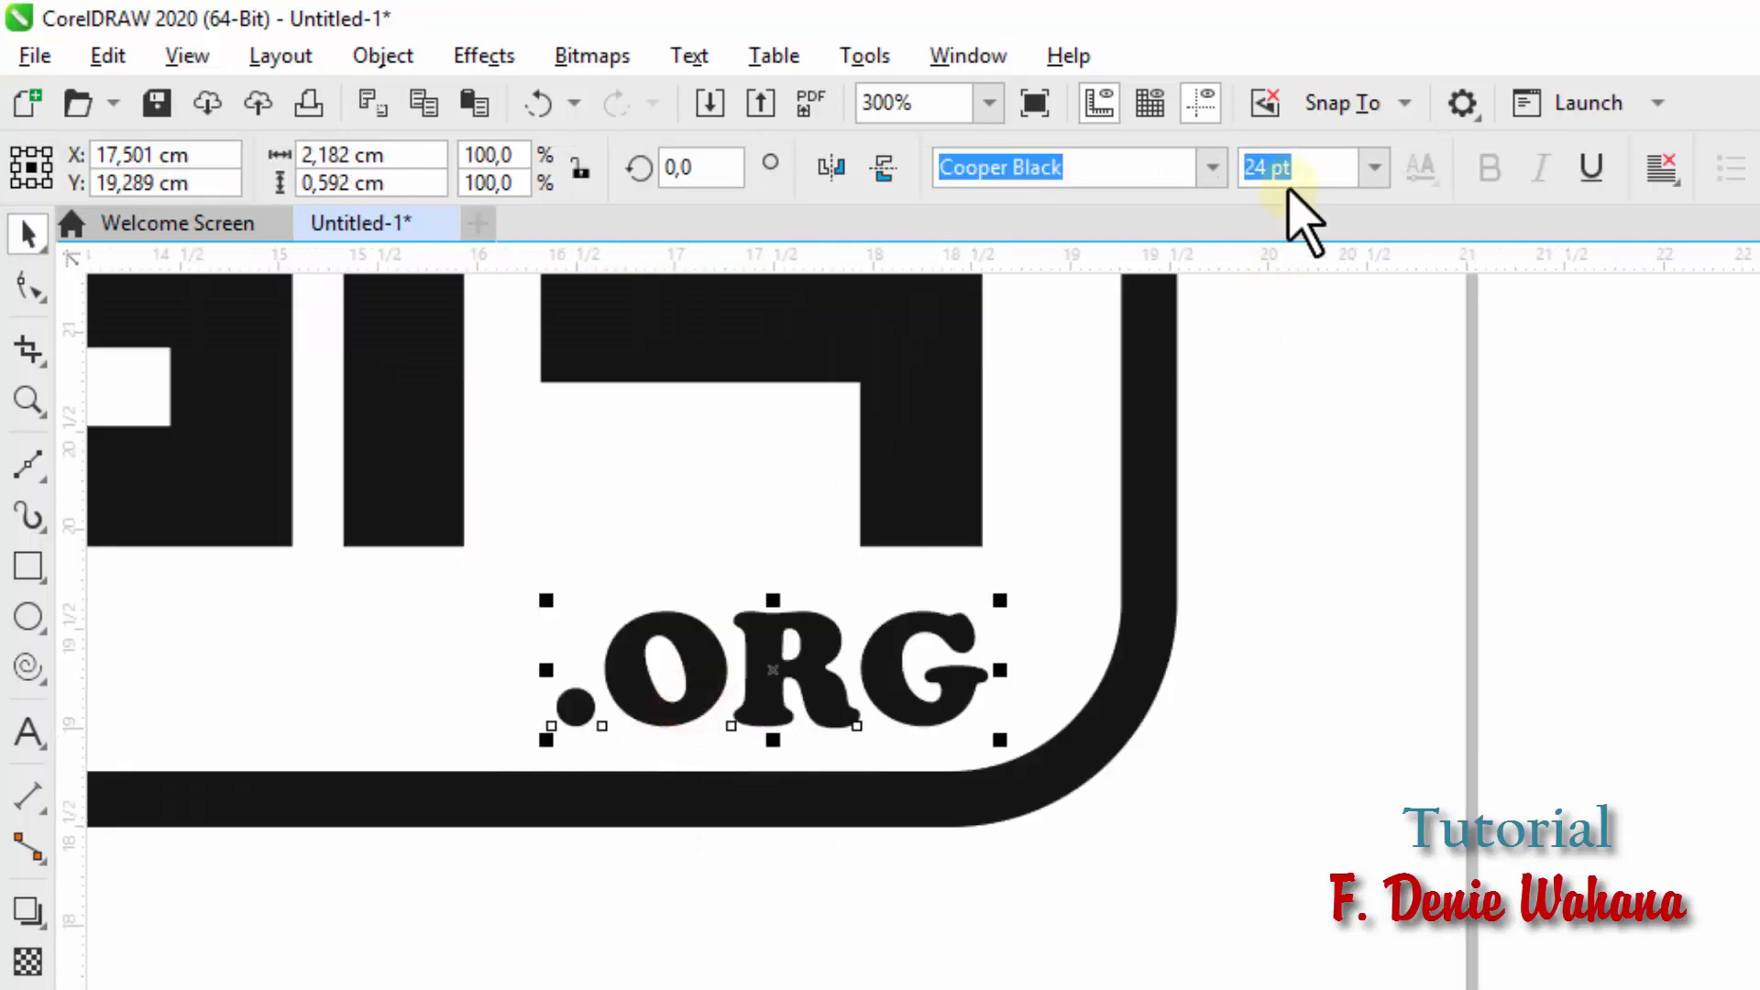
left_click(1293, 168)
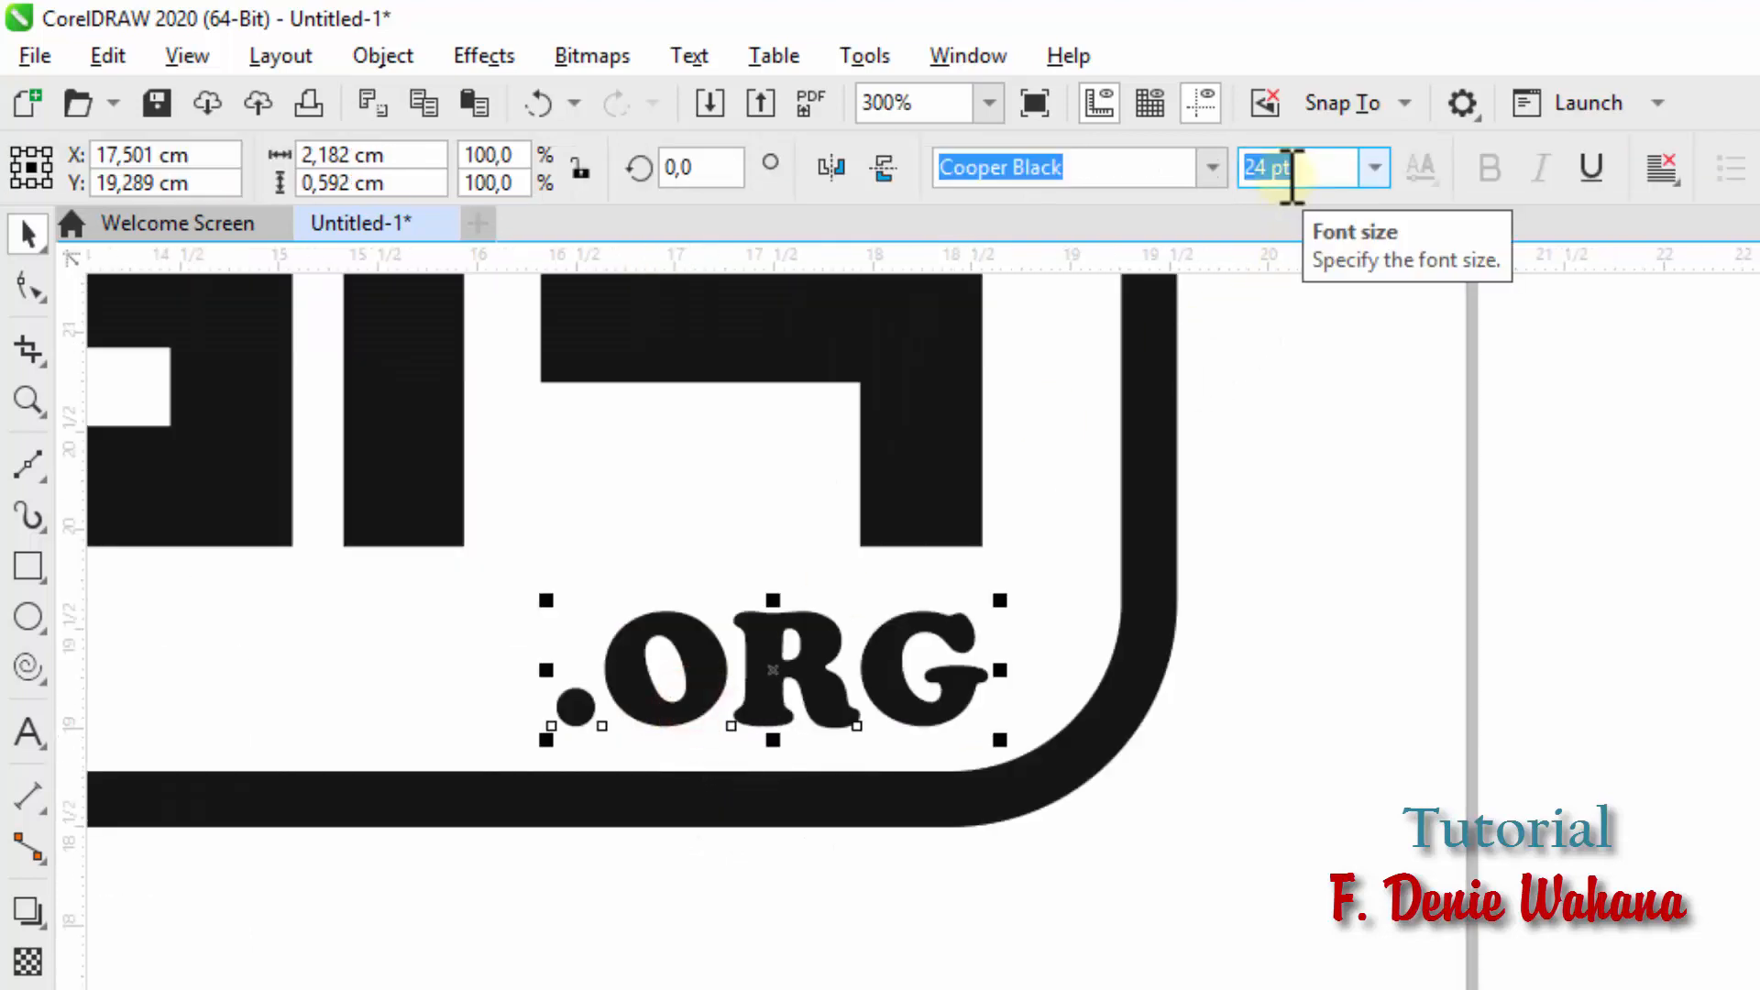
left_click(1287, 175)
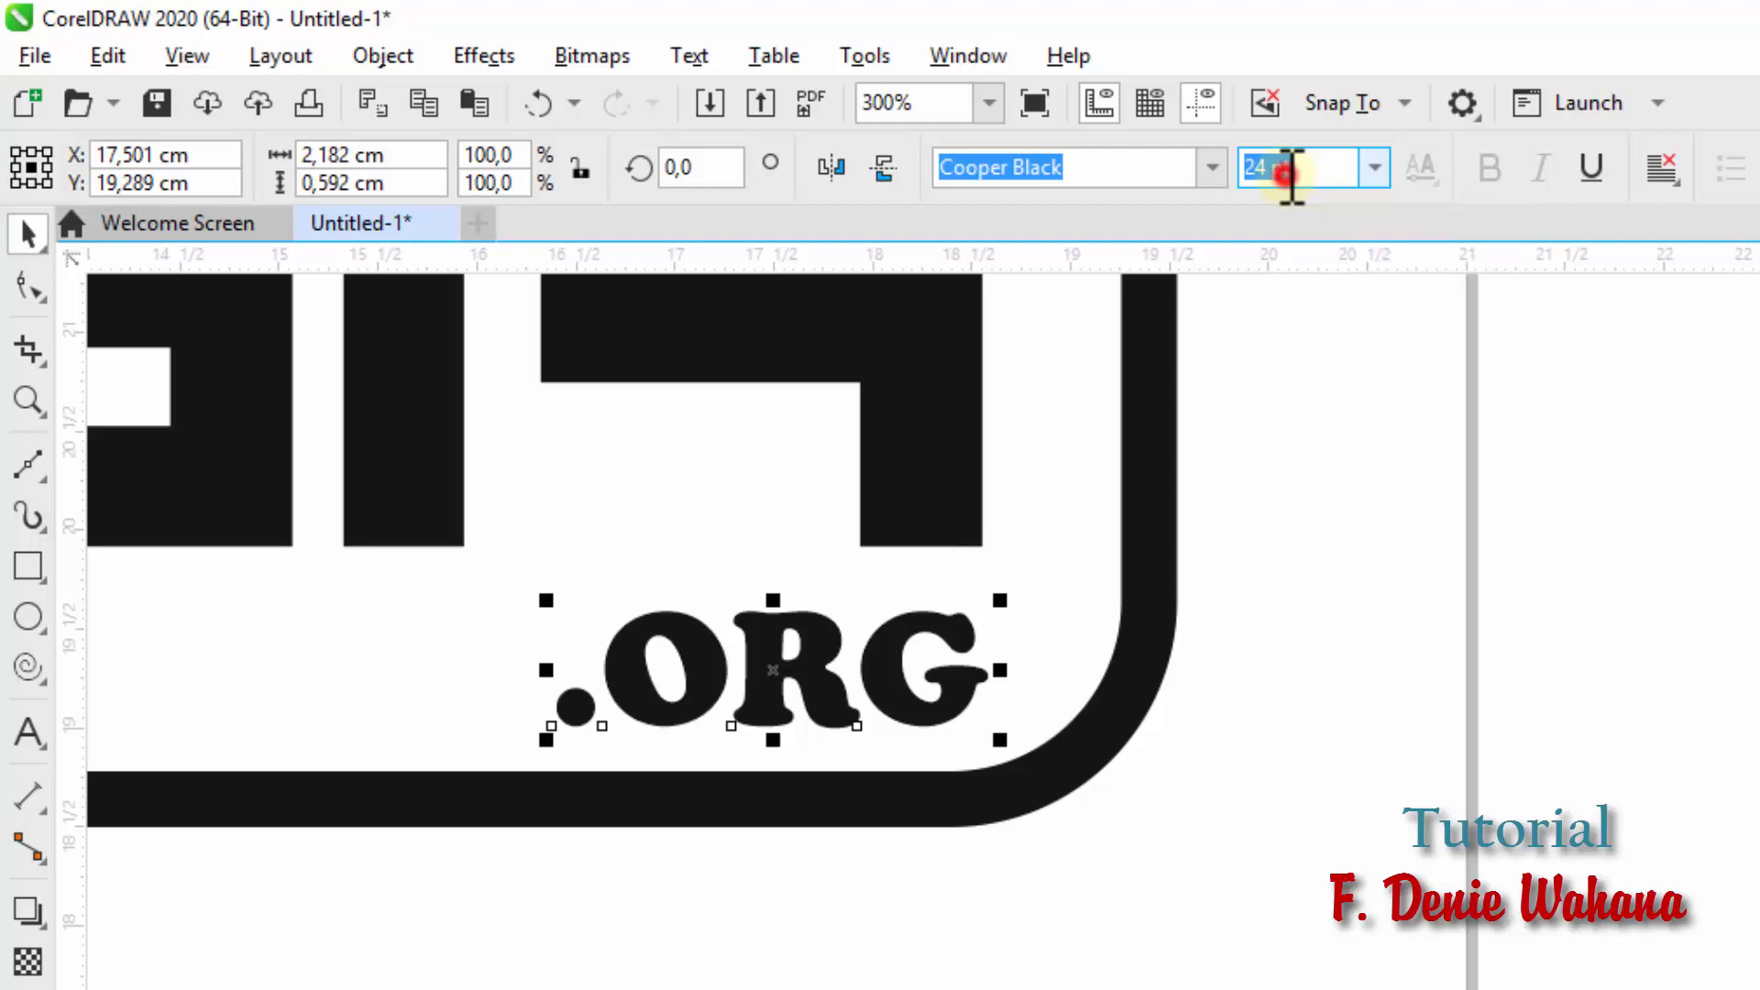
left_click(1306, 171)
left_click(1328, 617)
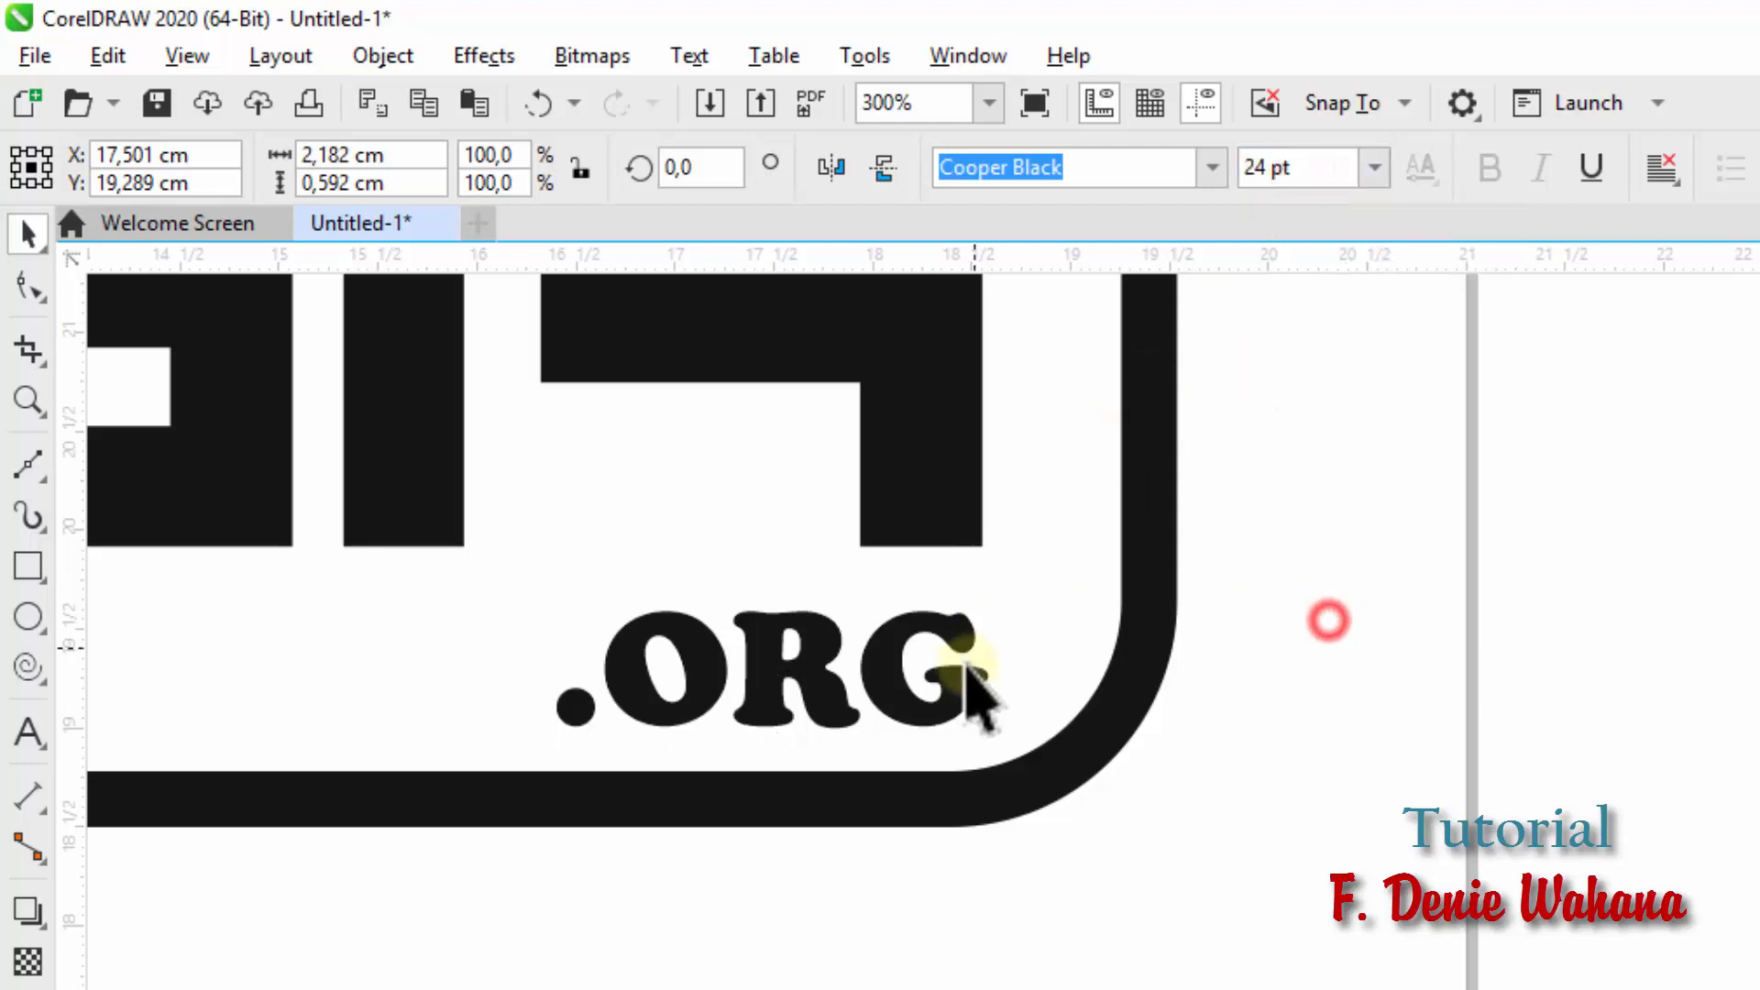
left_click(955, 676)
left_click(1295, 165)
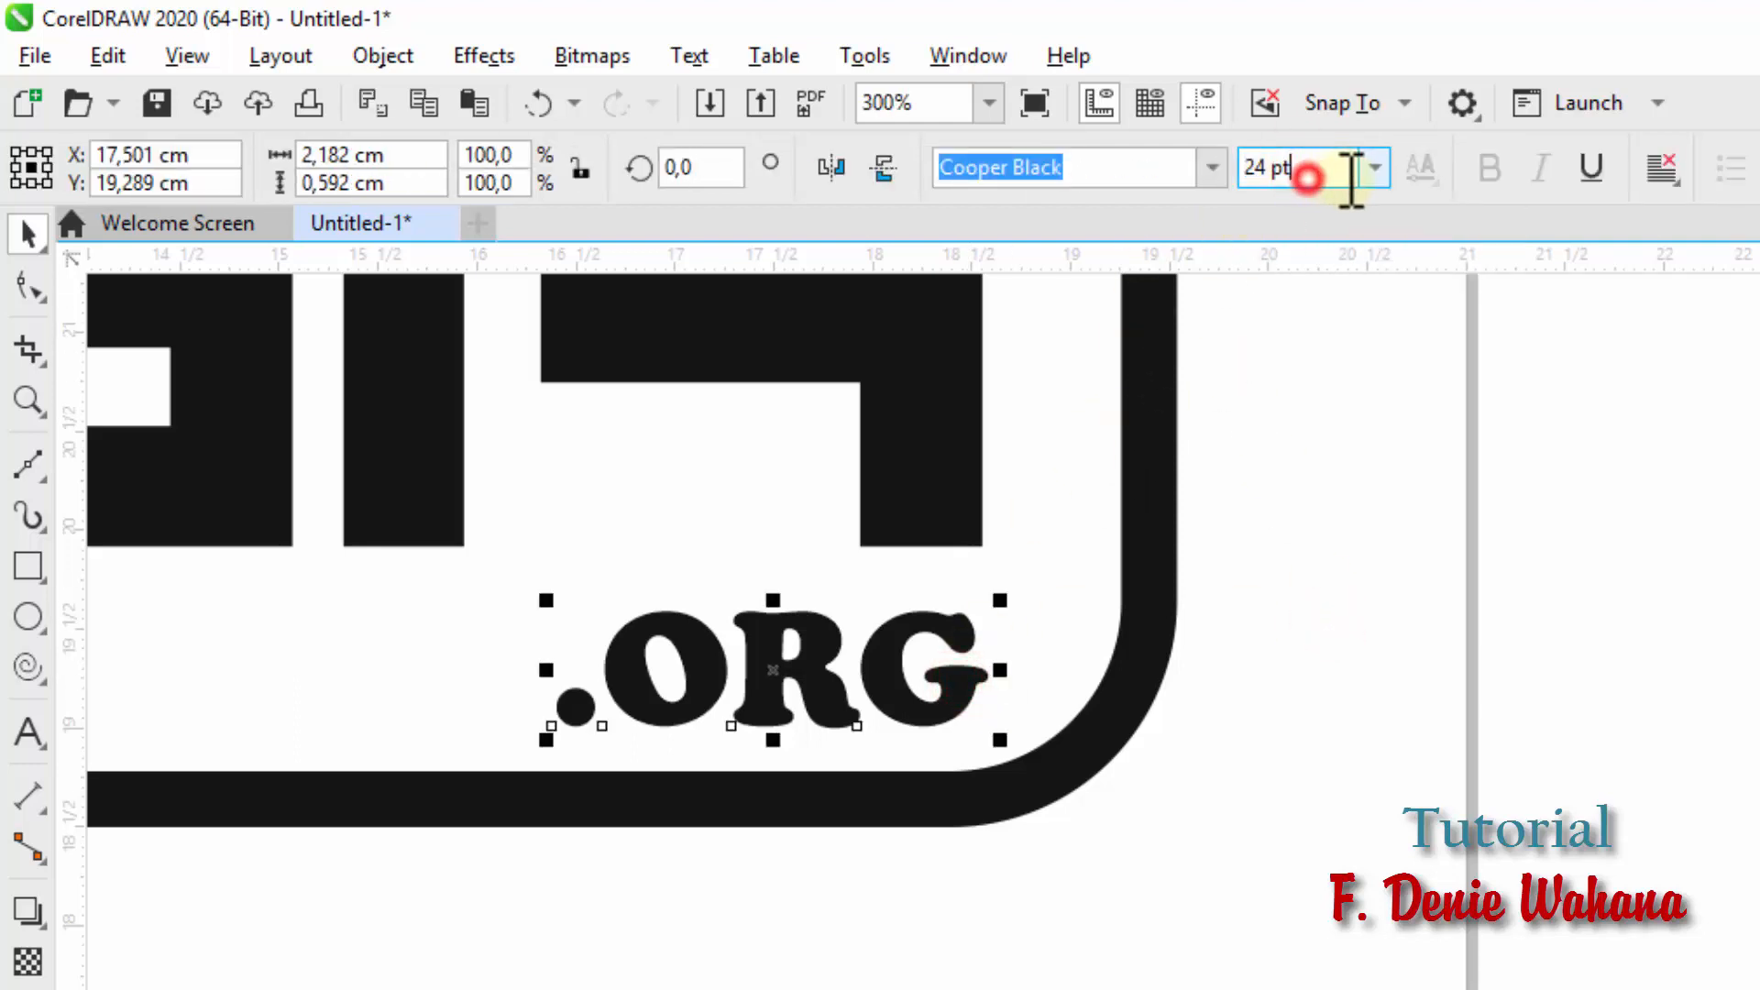
left_click(1373, 167)
left_click(1307, 559)
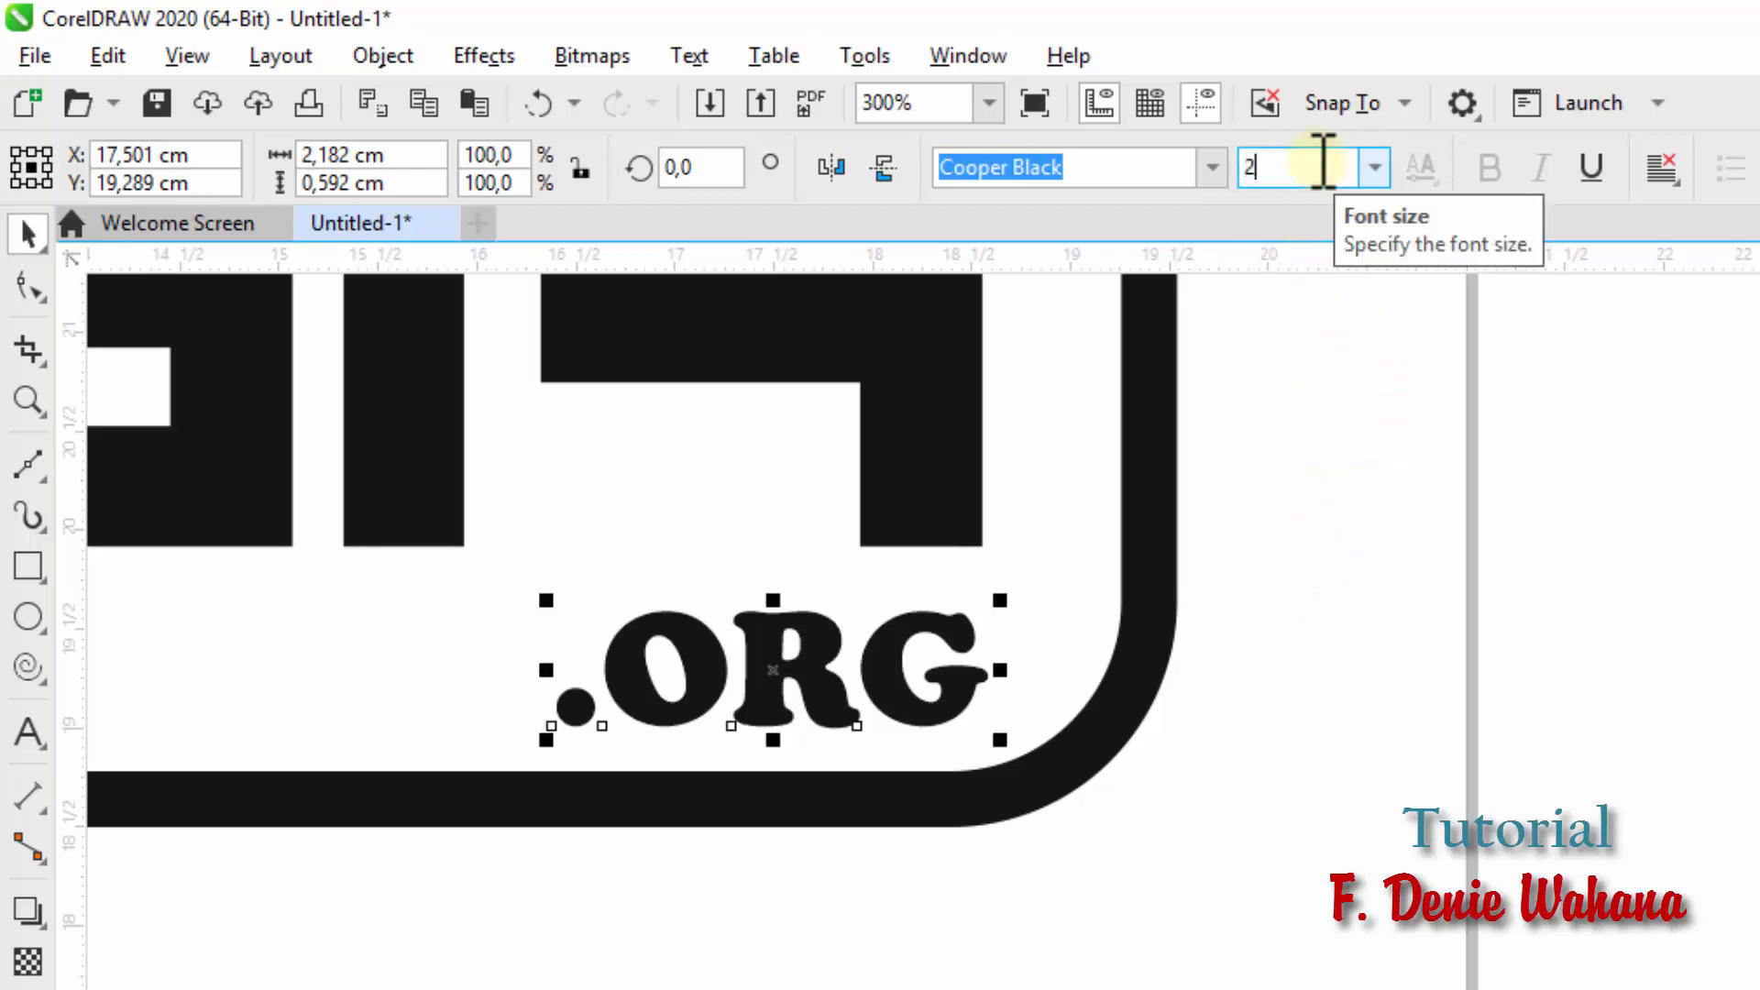
key("Return")
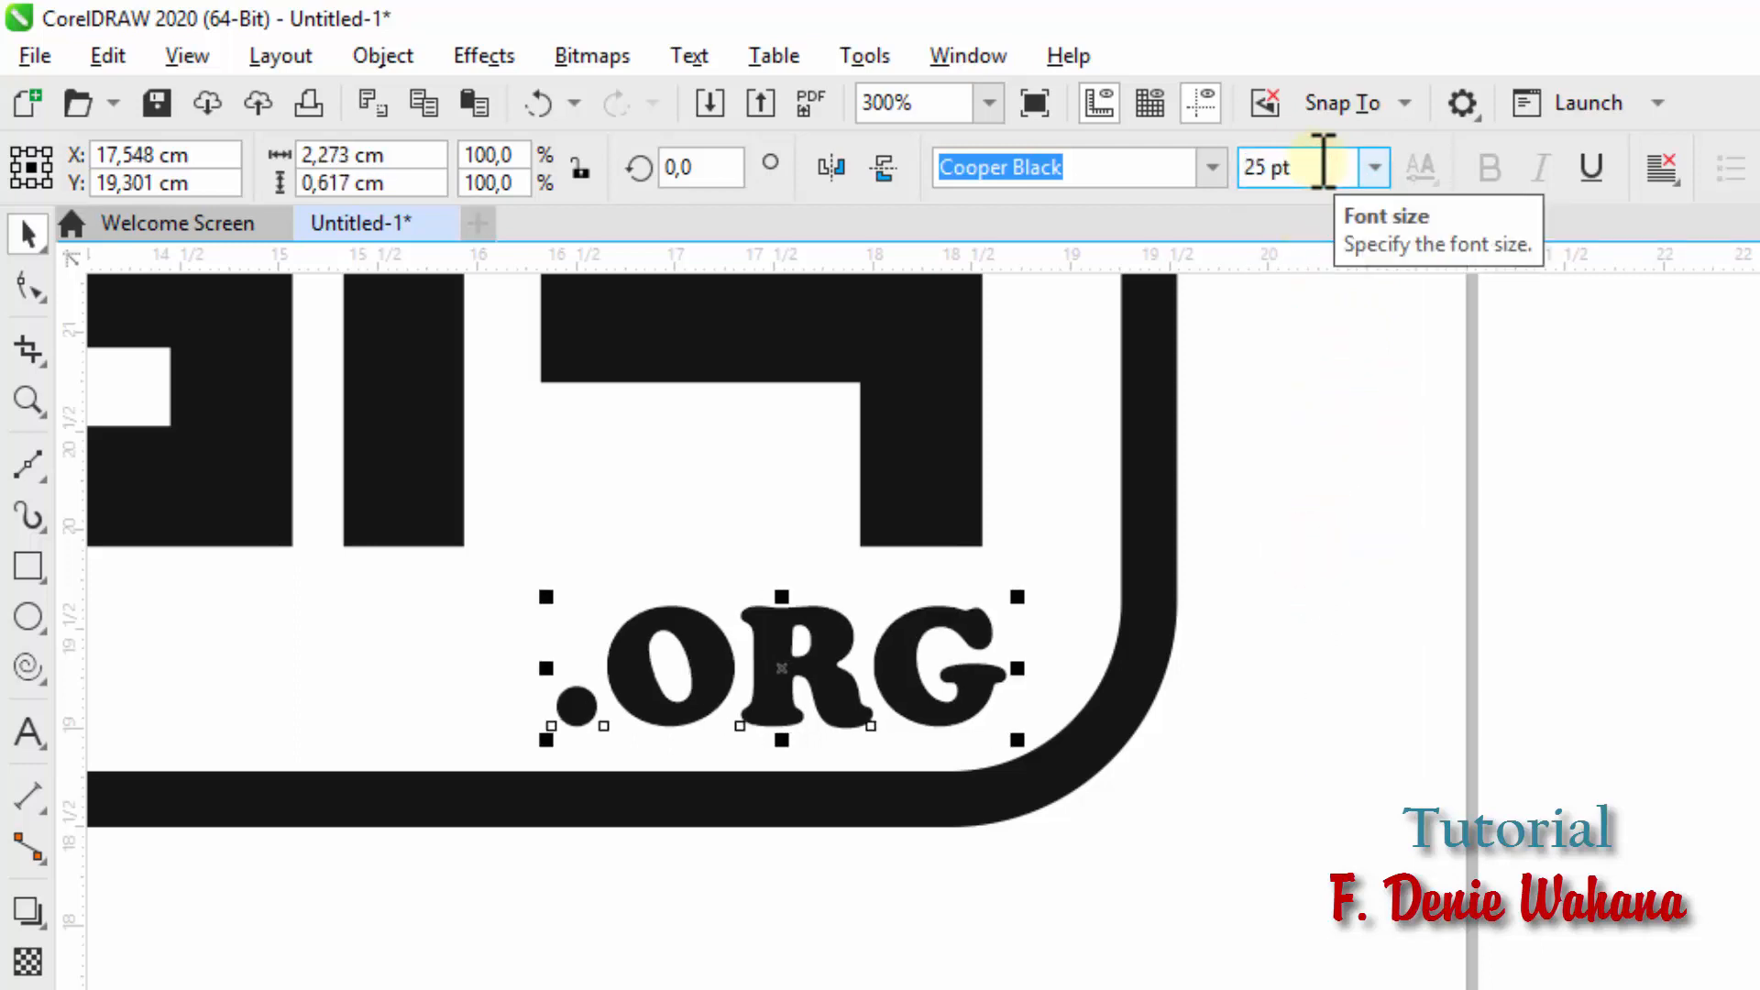
Step: Shift the .ORG text slightly left so its end lines up with the right edge of the letter A
left_click_drag(906, 667, 877, 668)
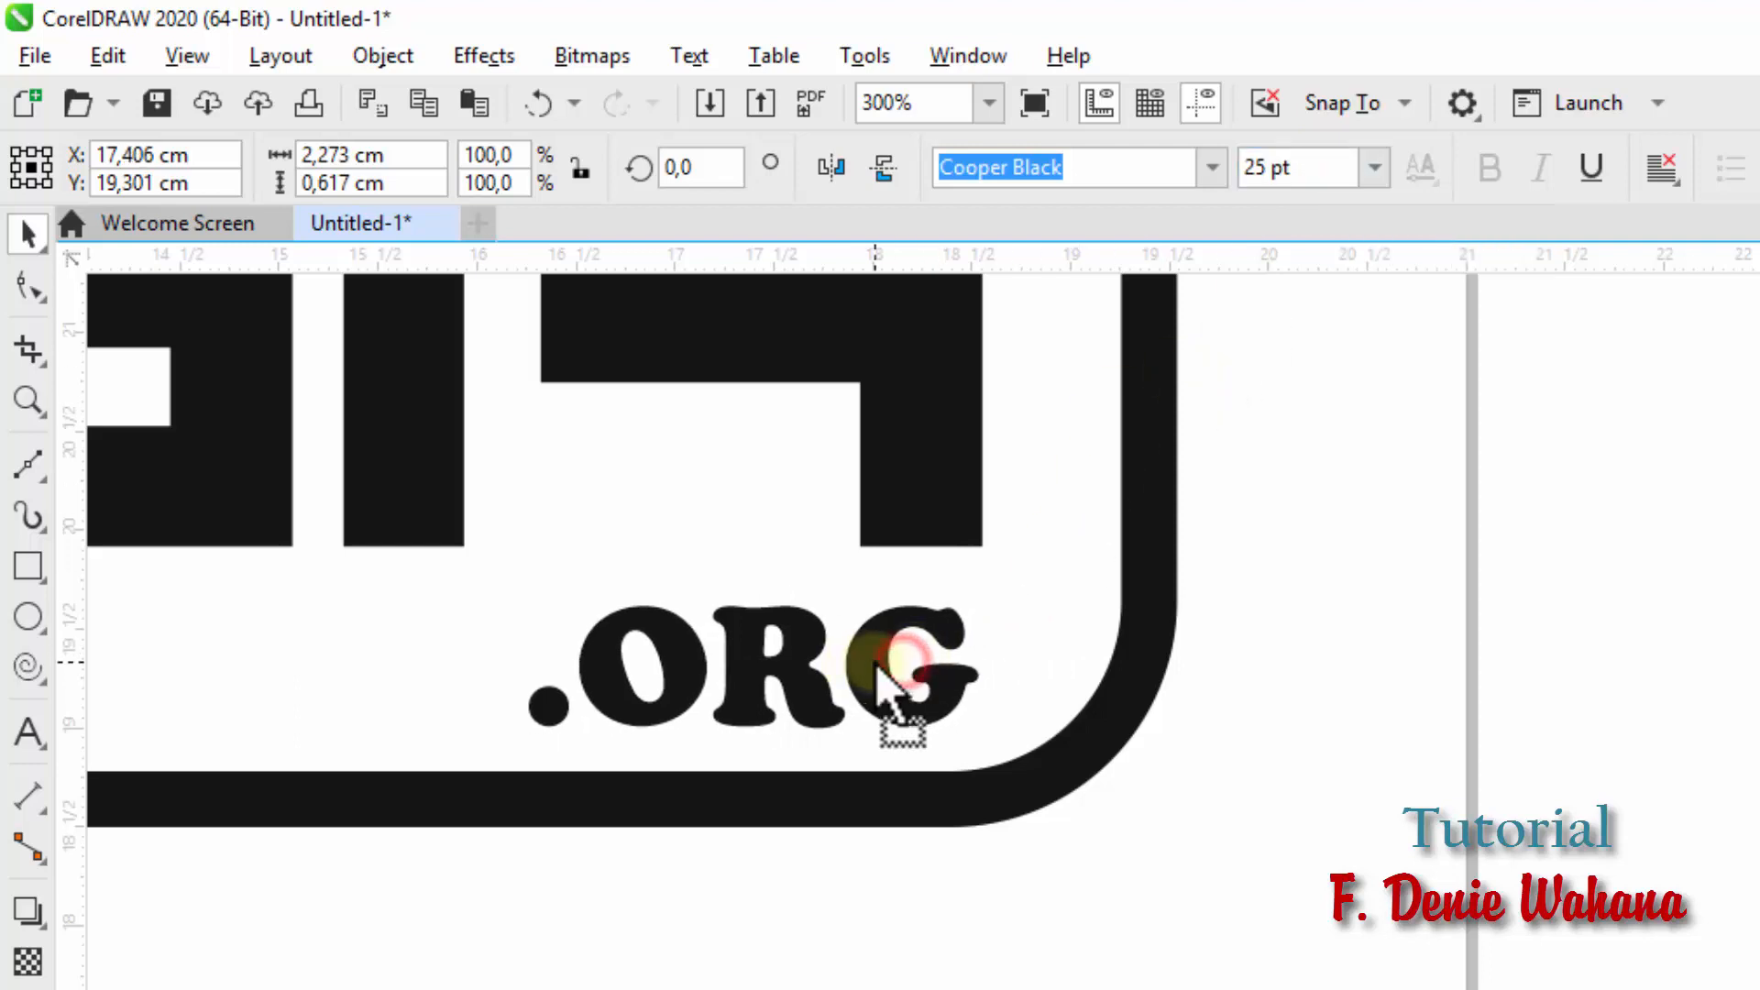
scroll(877, 667, "down", 3)
scroll(878, 662, "up", 1)
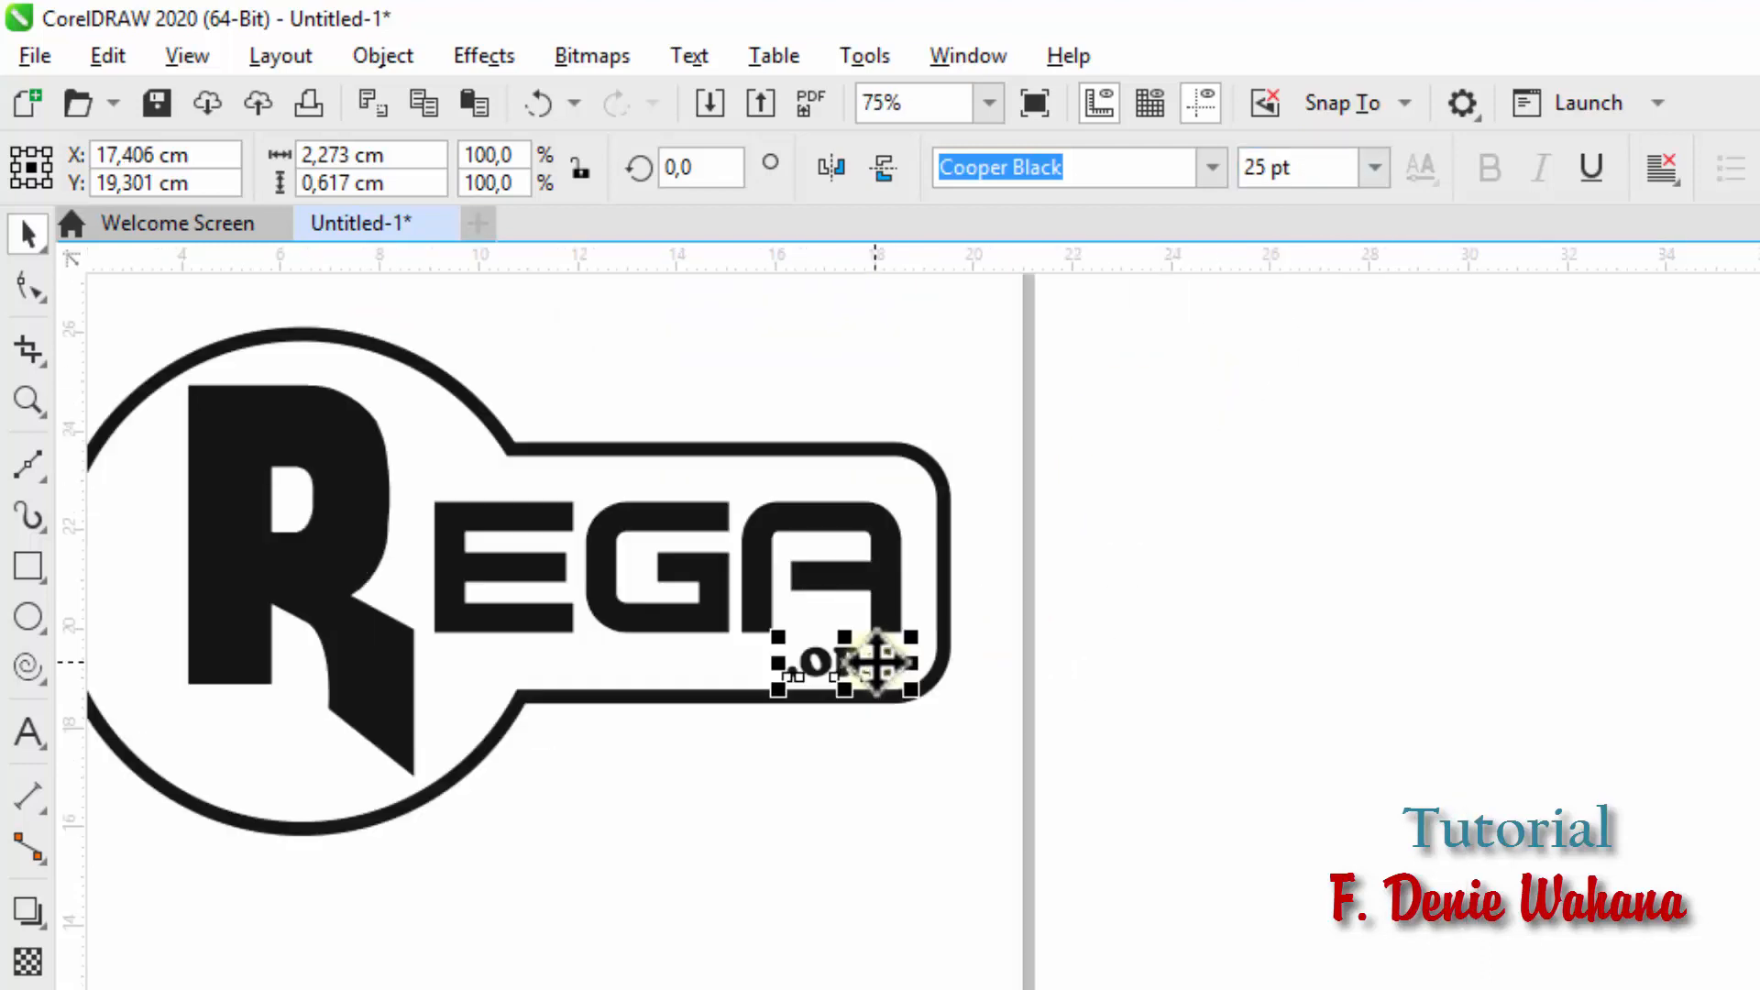
Step: Colour the welded shape's outline purple (C:60 M:60 Y:0 K:0) and fill the shape with Powder Blue
left_click(807, 450)
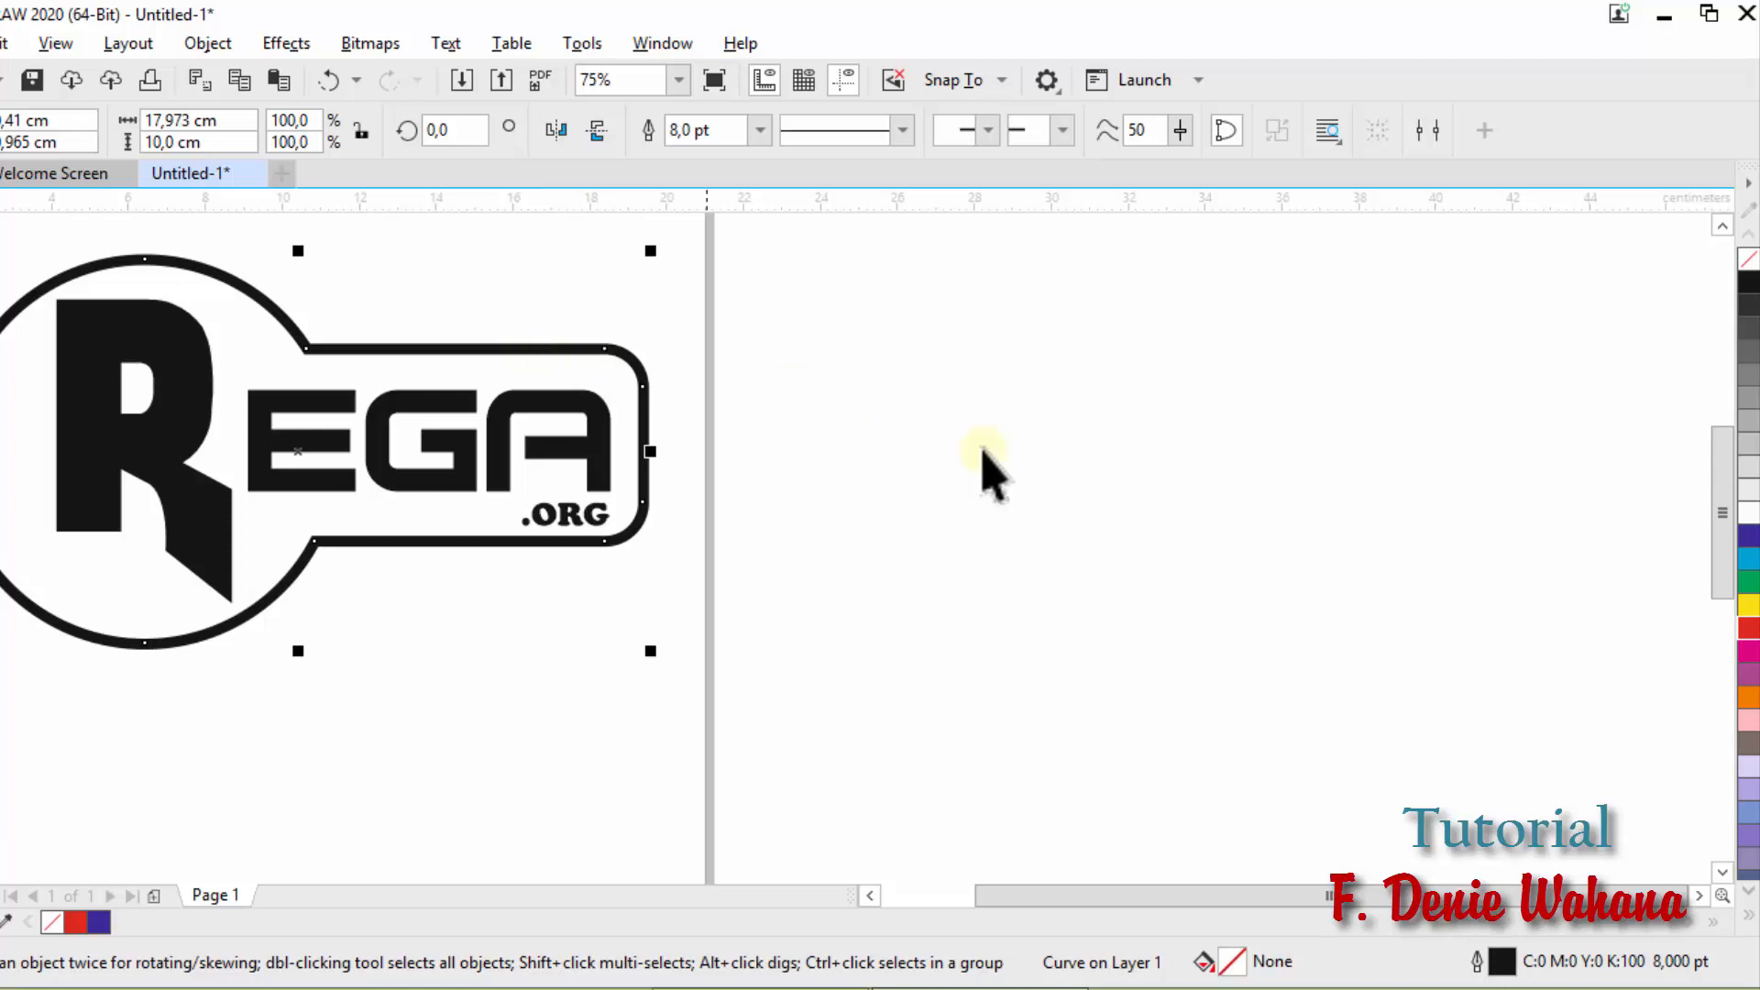
right_click(1748, 836)
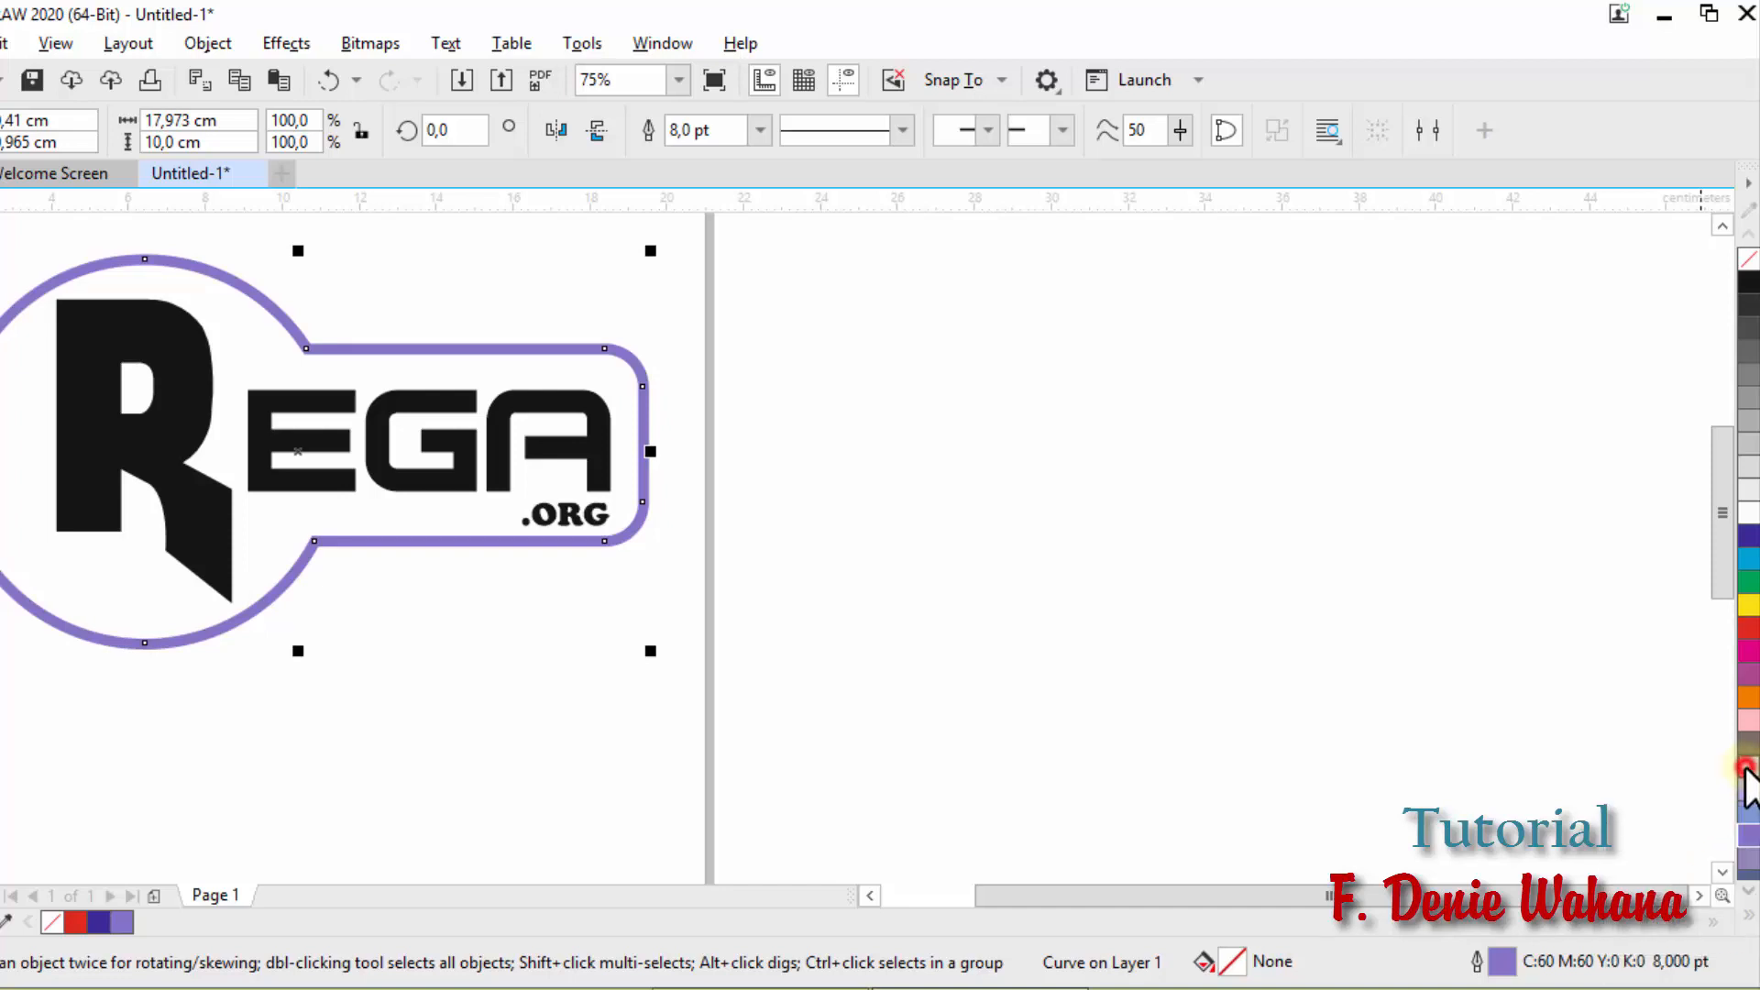
left_click(1745, 771)
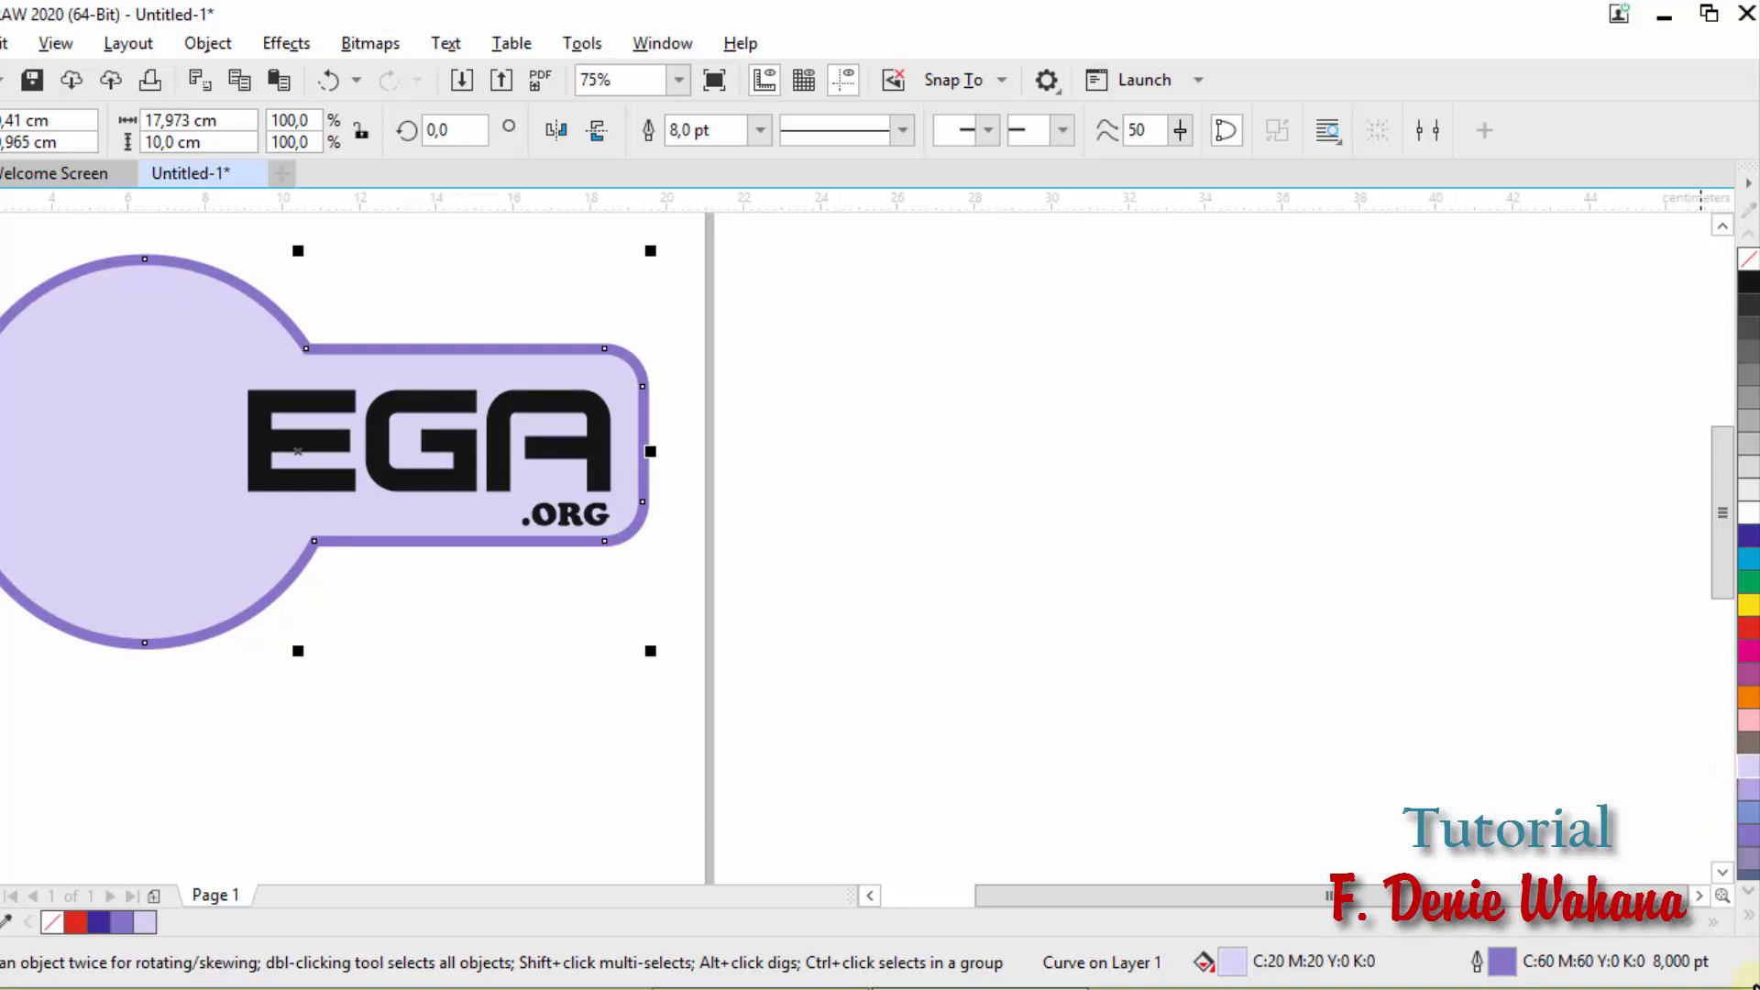
left_click(323, 81)
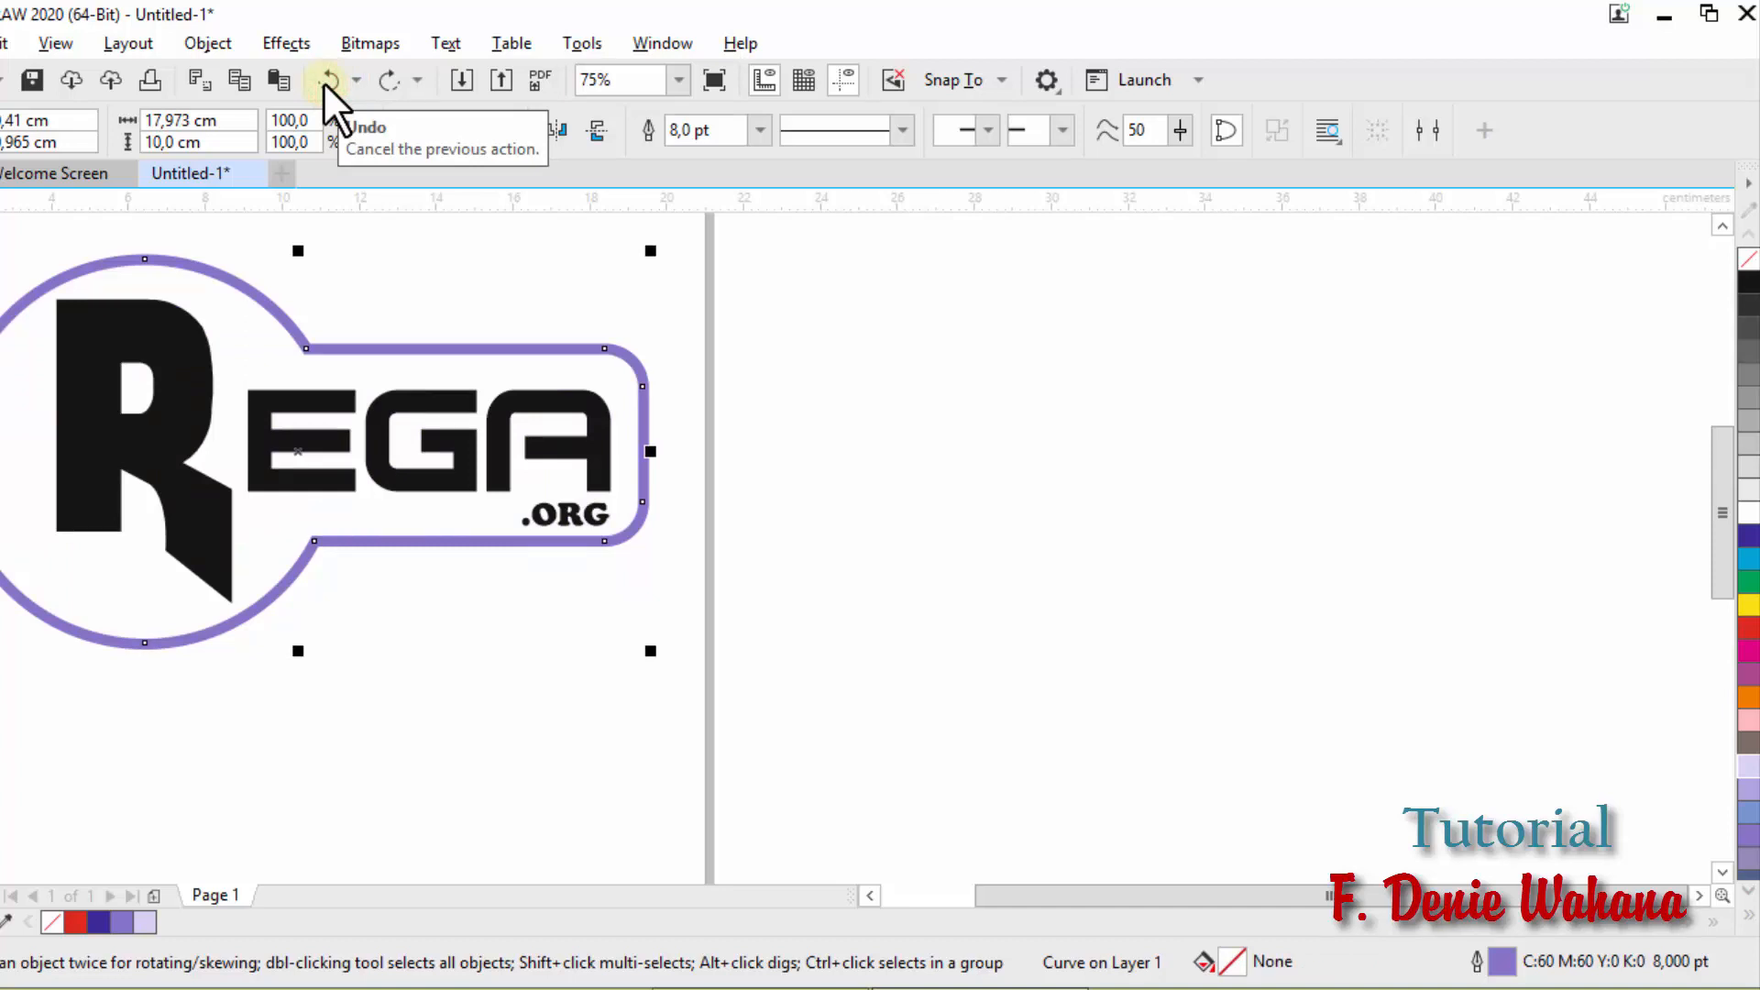
right_click(1751, 836)
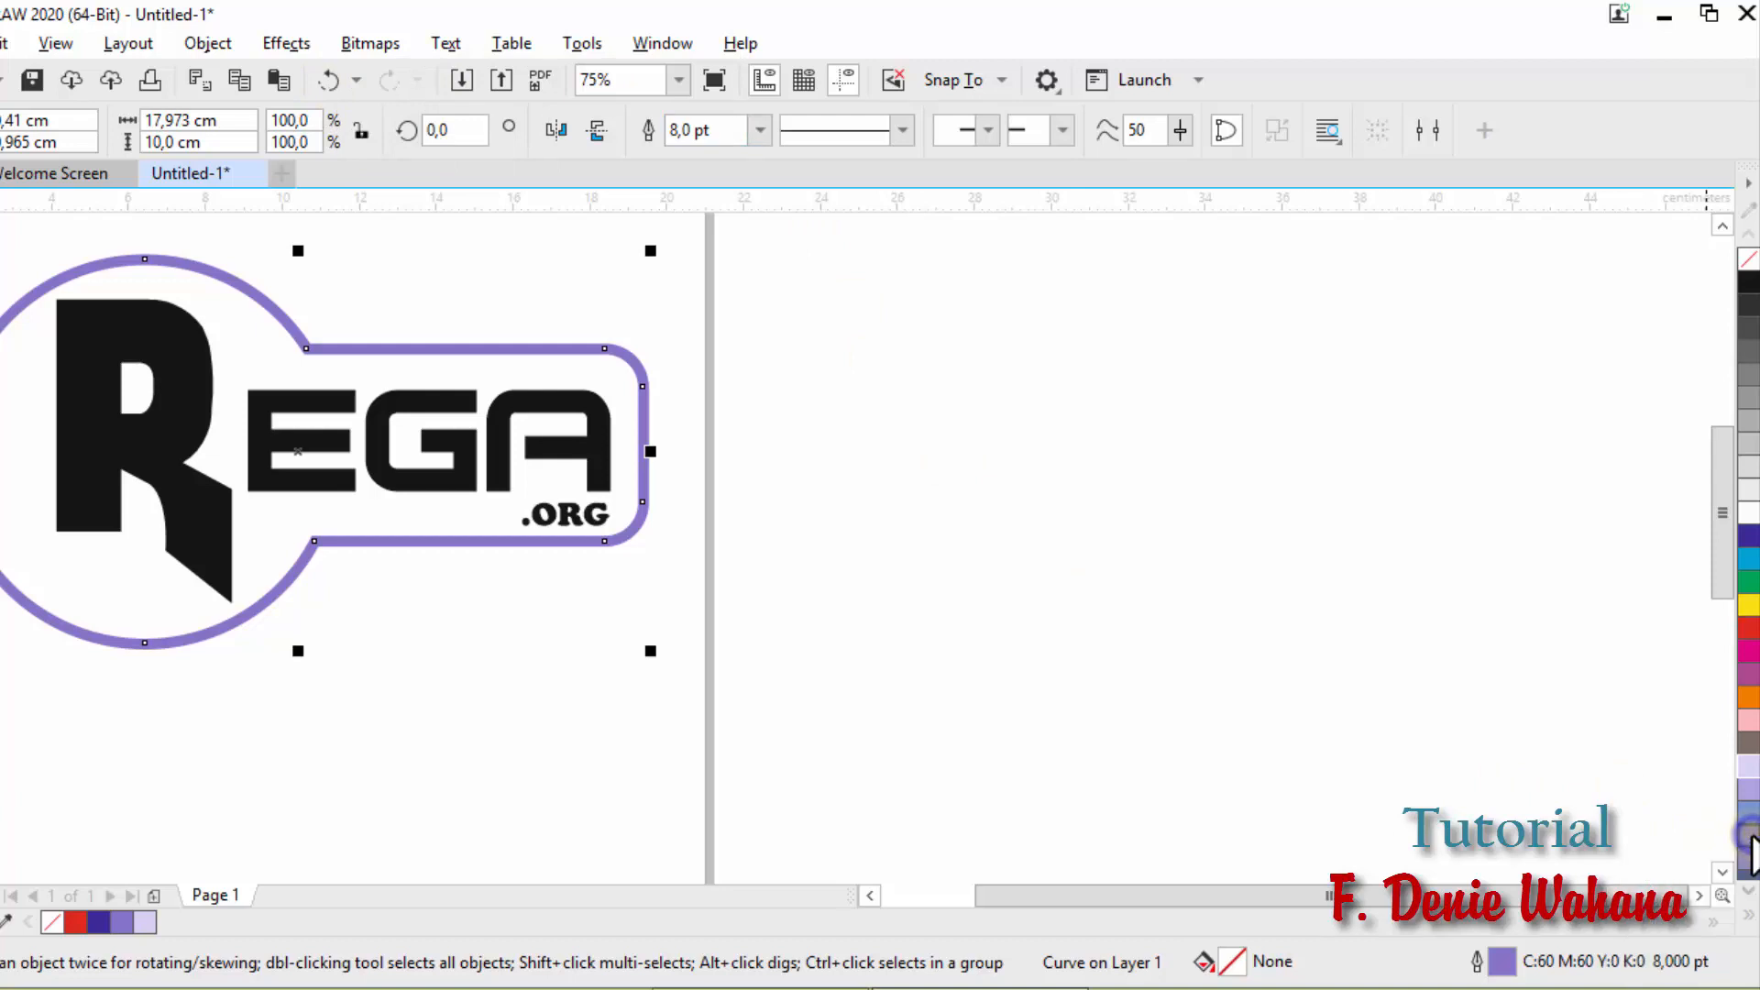
left_click(1748, 772)
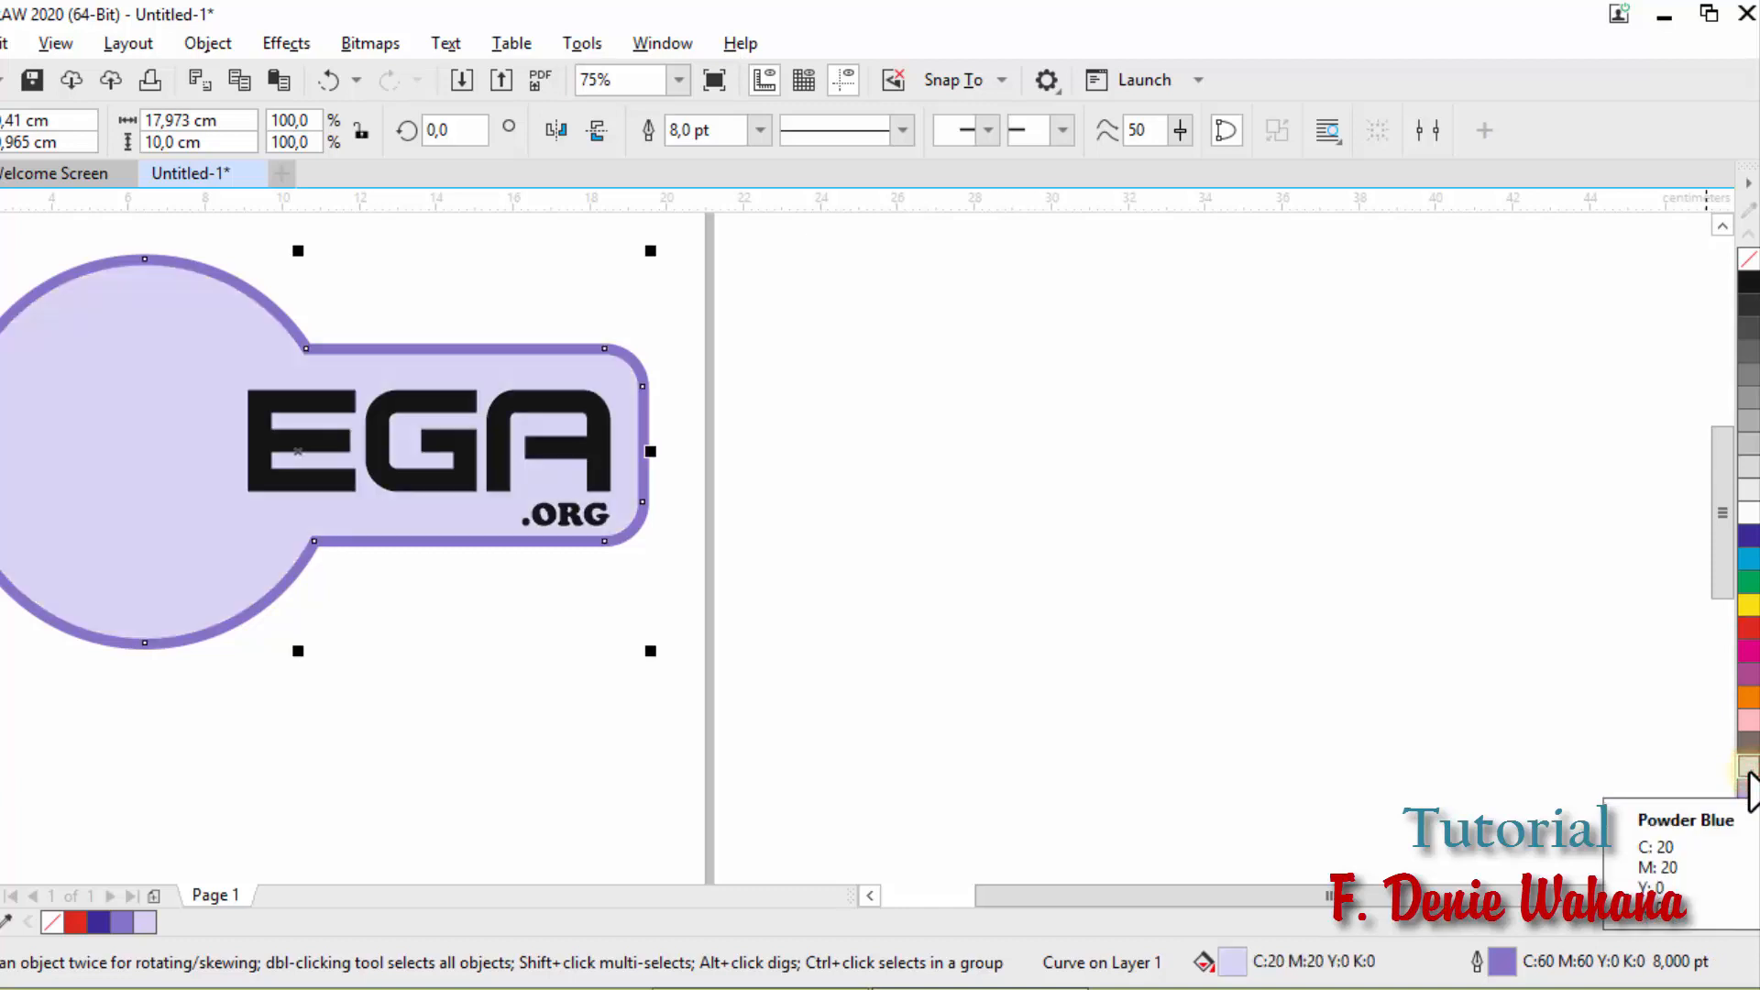
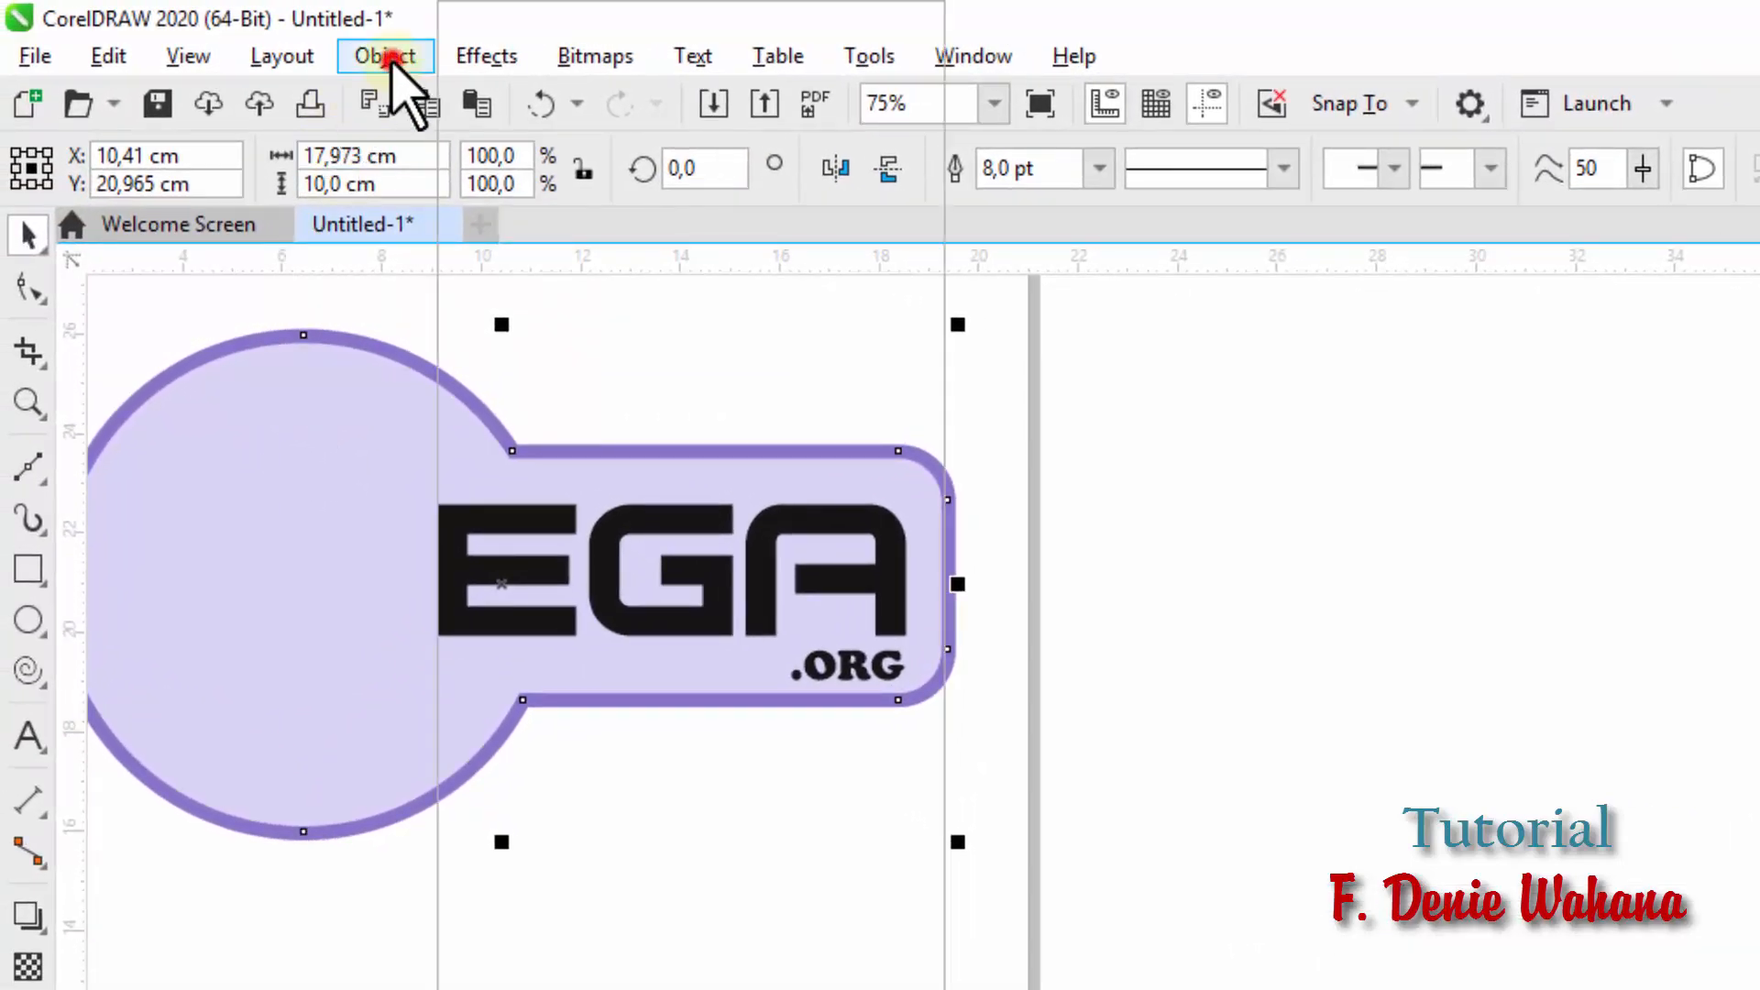
Step: Send the filled welded shape back one level in the stacking order, behind the letter R
left_click(390, 59)
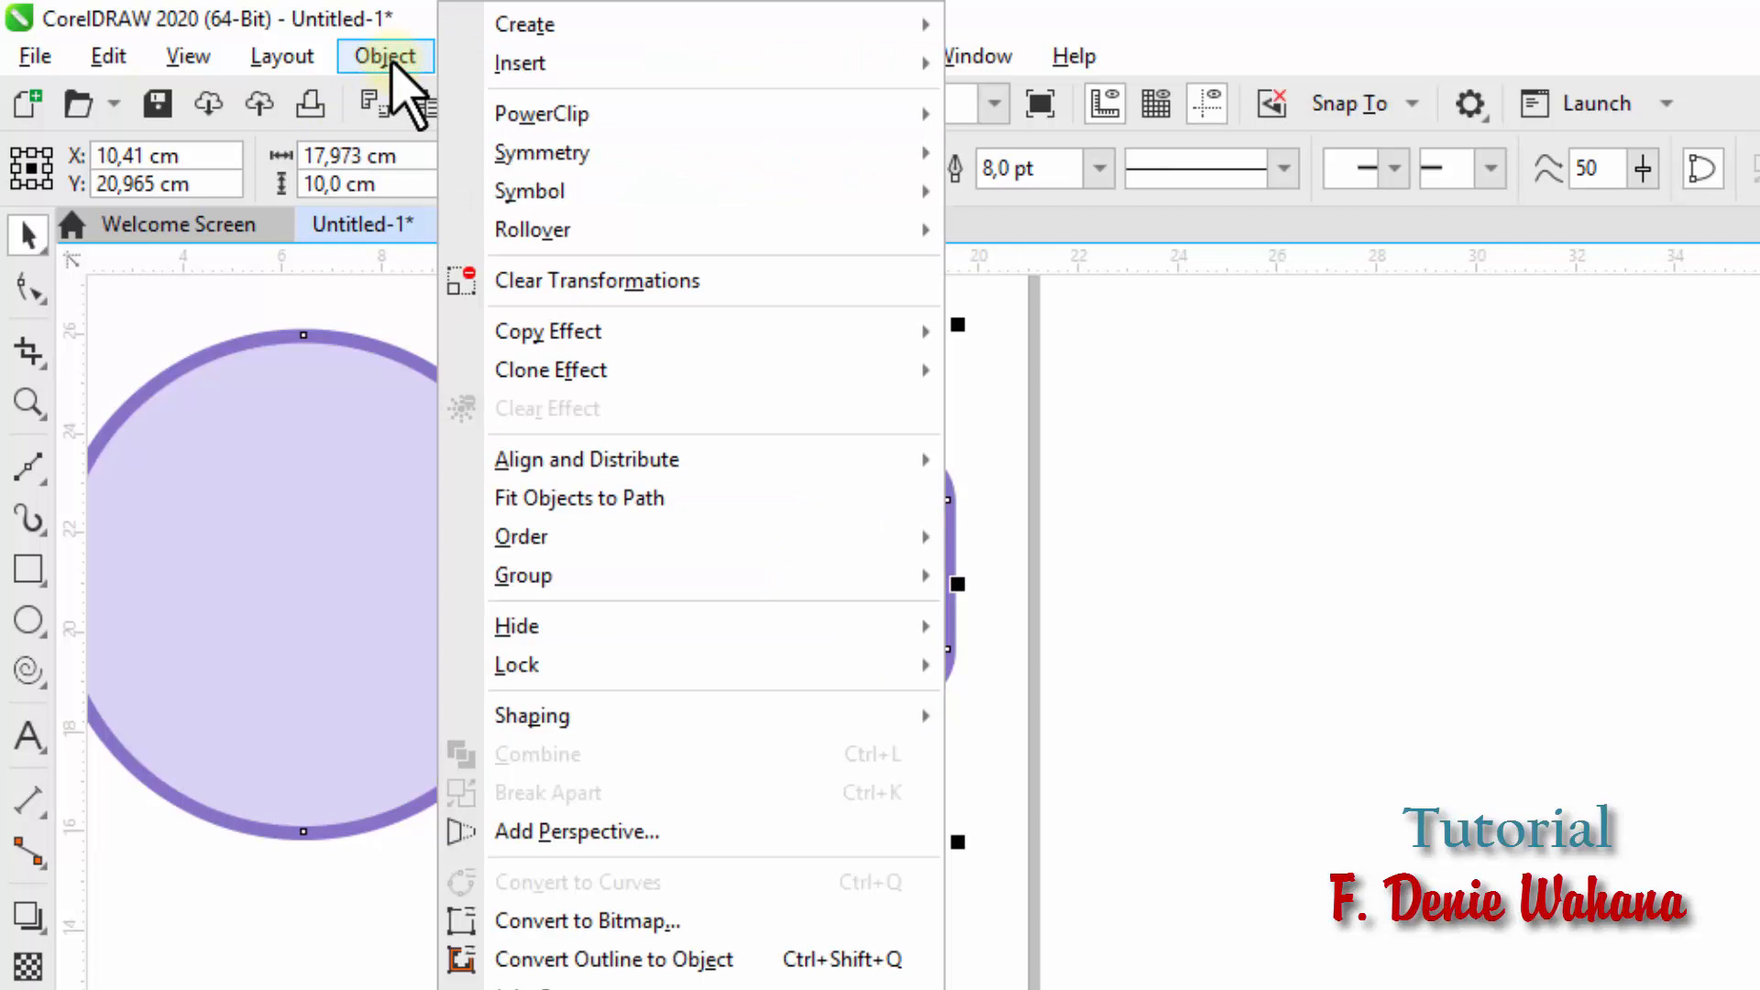
mouse_move(598, 562)
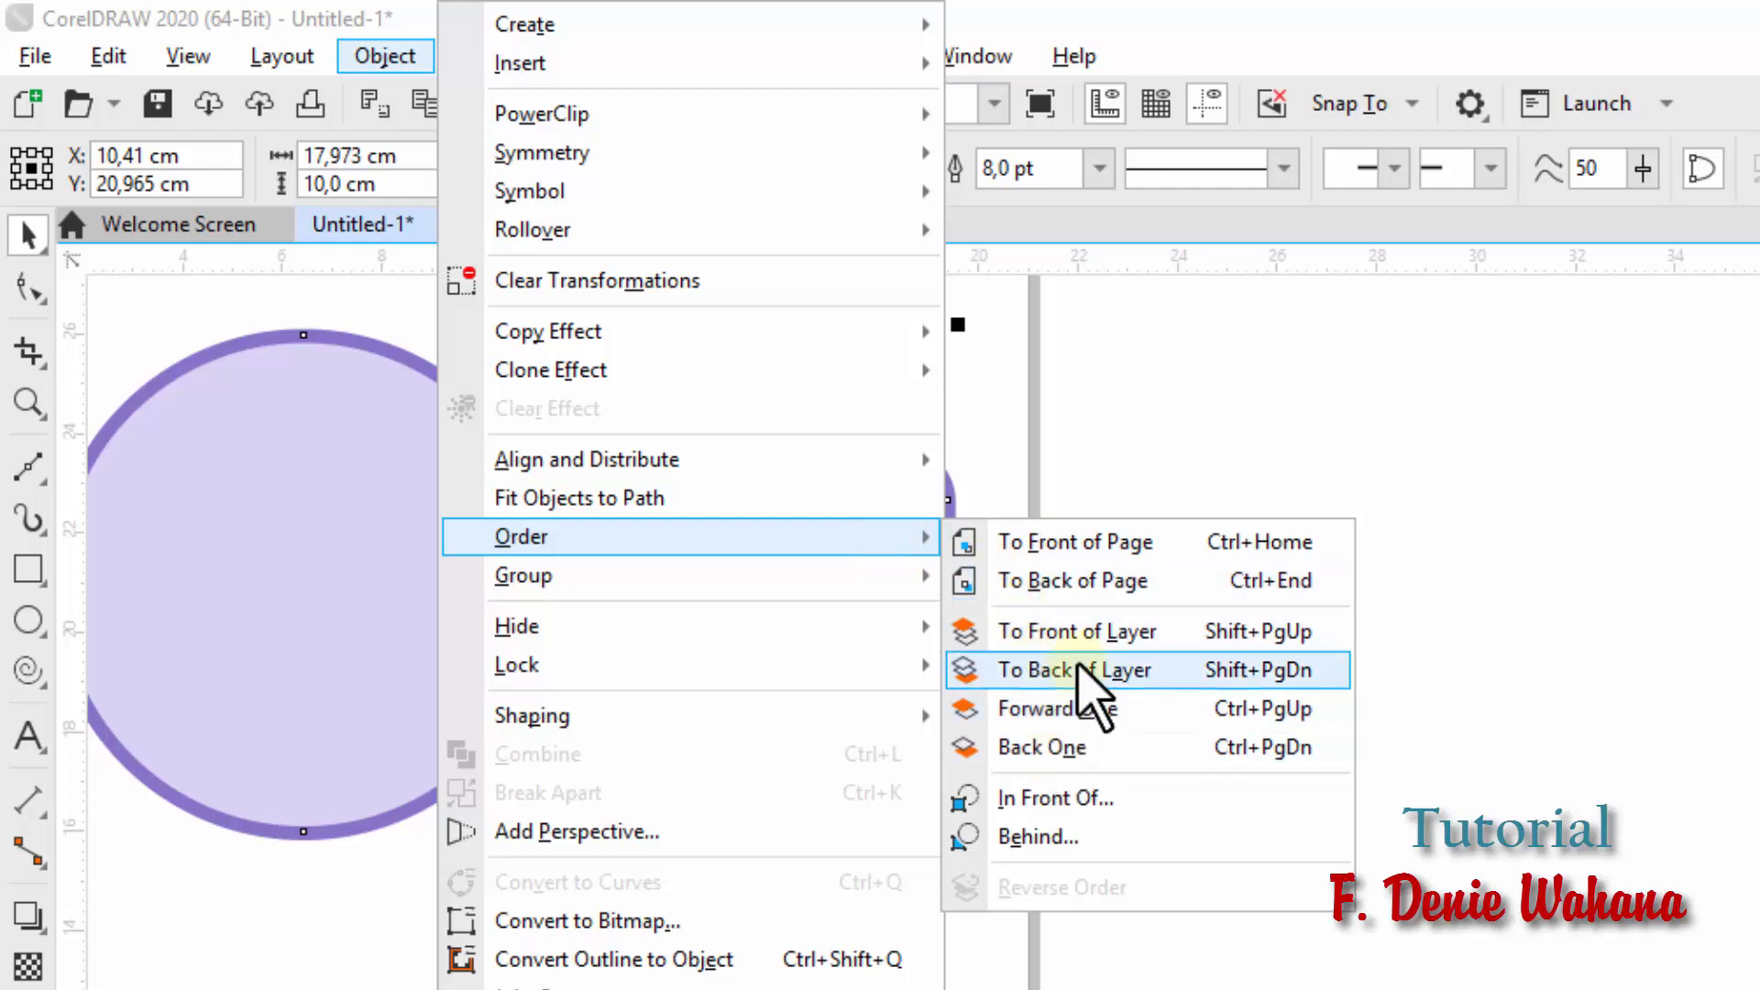
left_click(1073, 761)
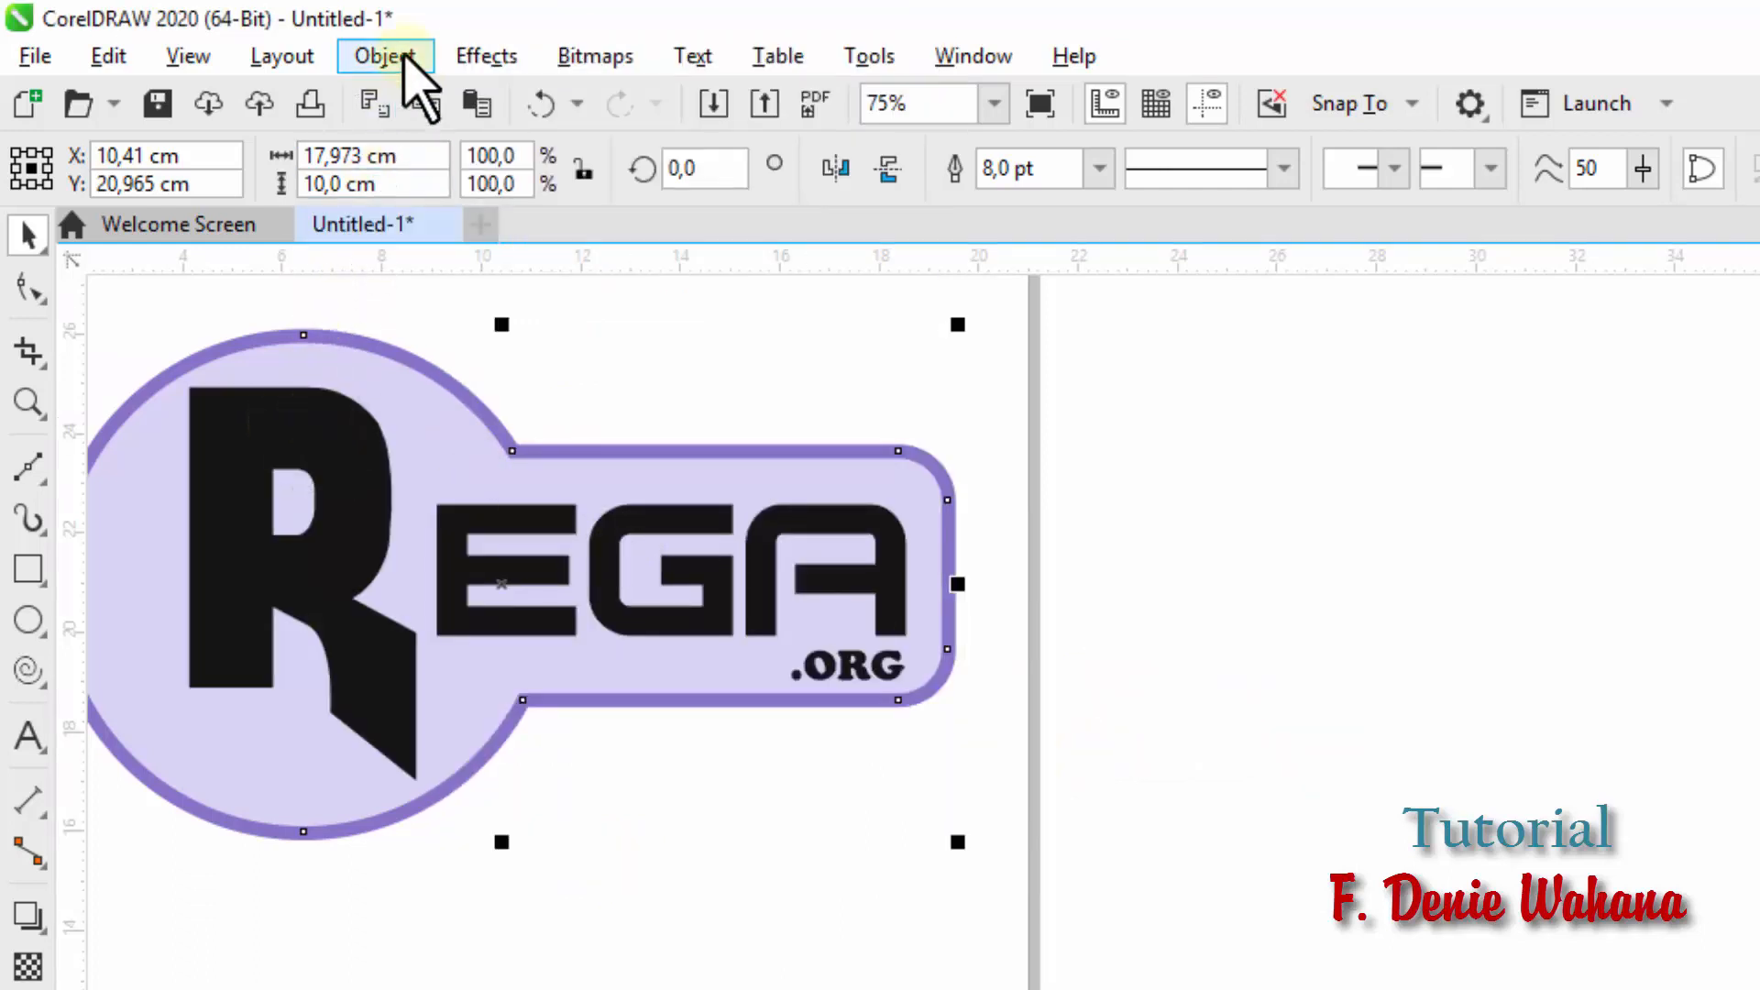
left_click(399, 55)
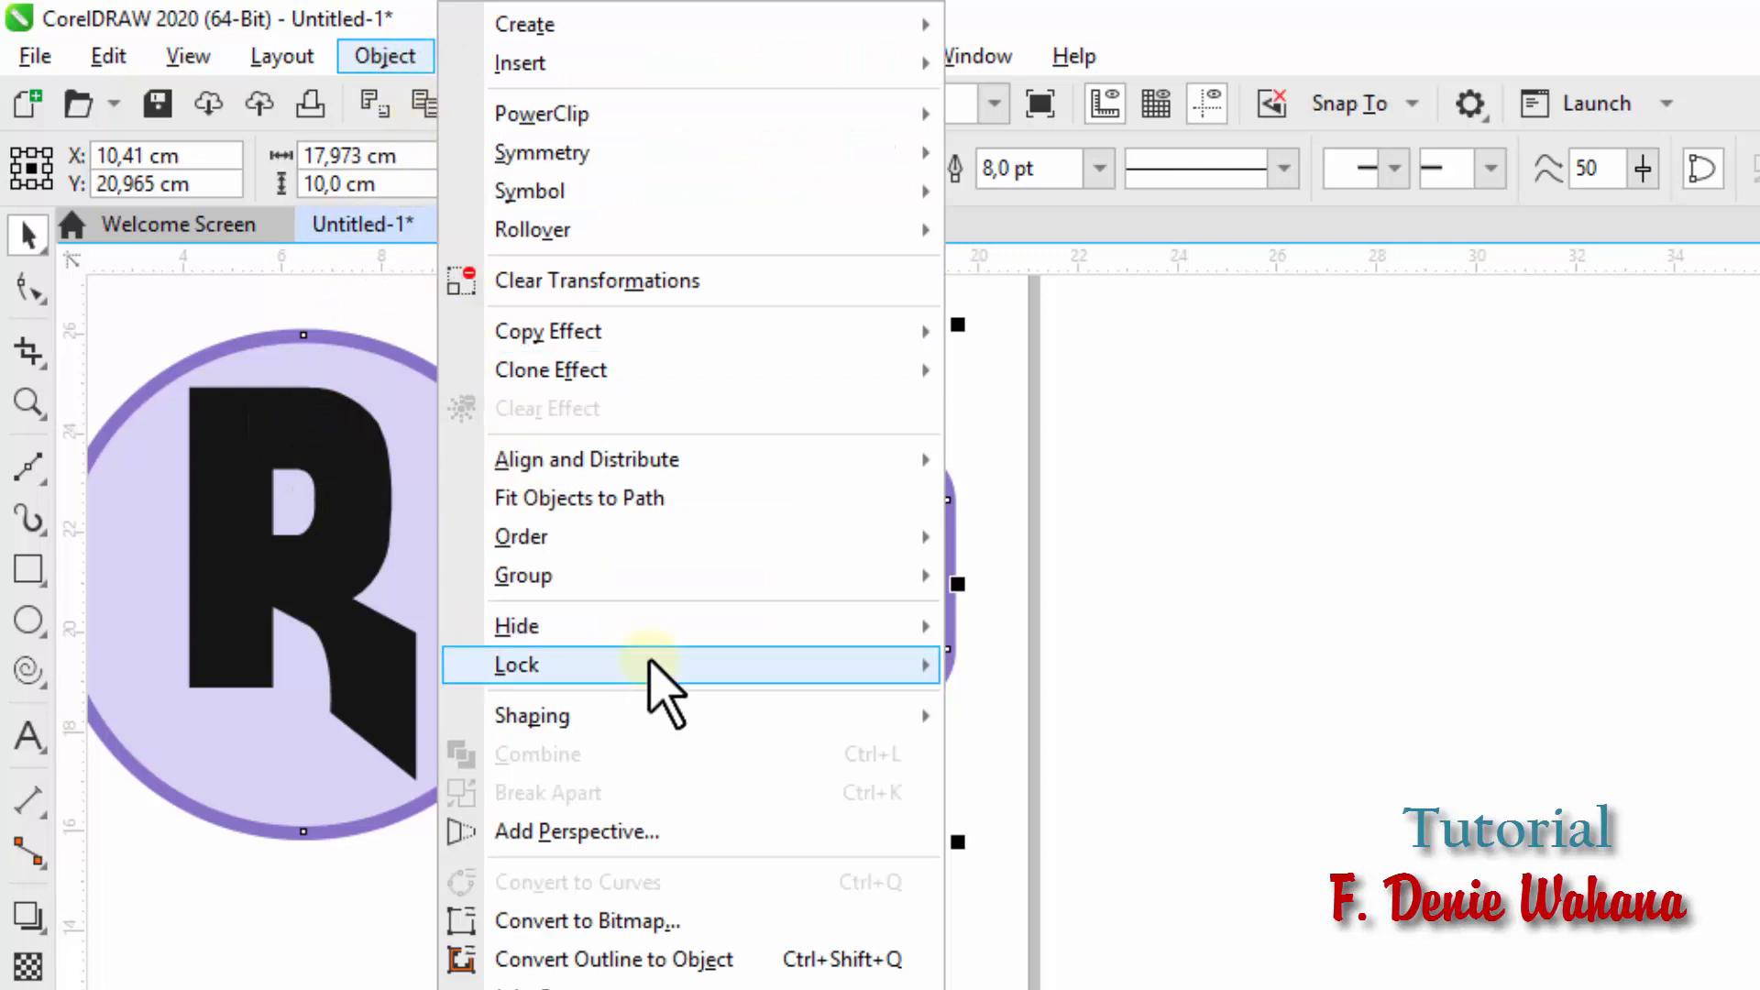
mouse_move(665, 539)
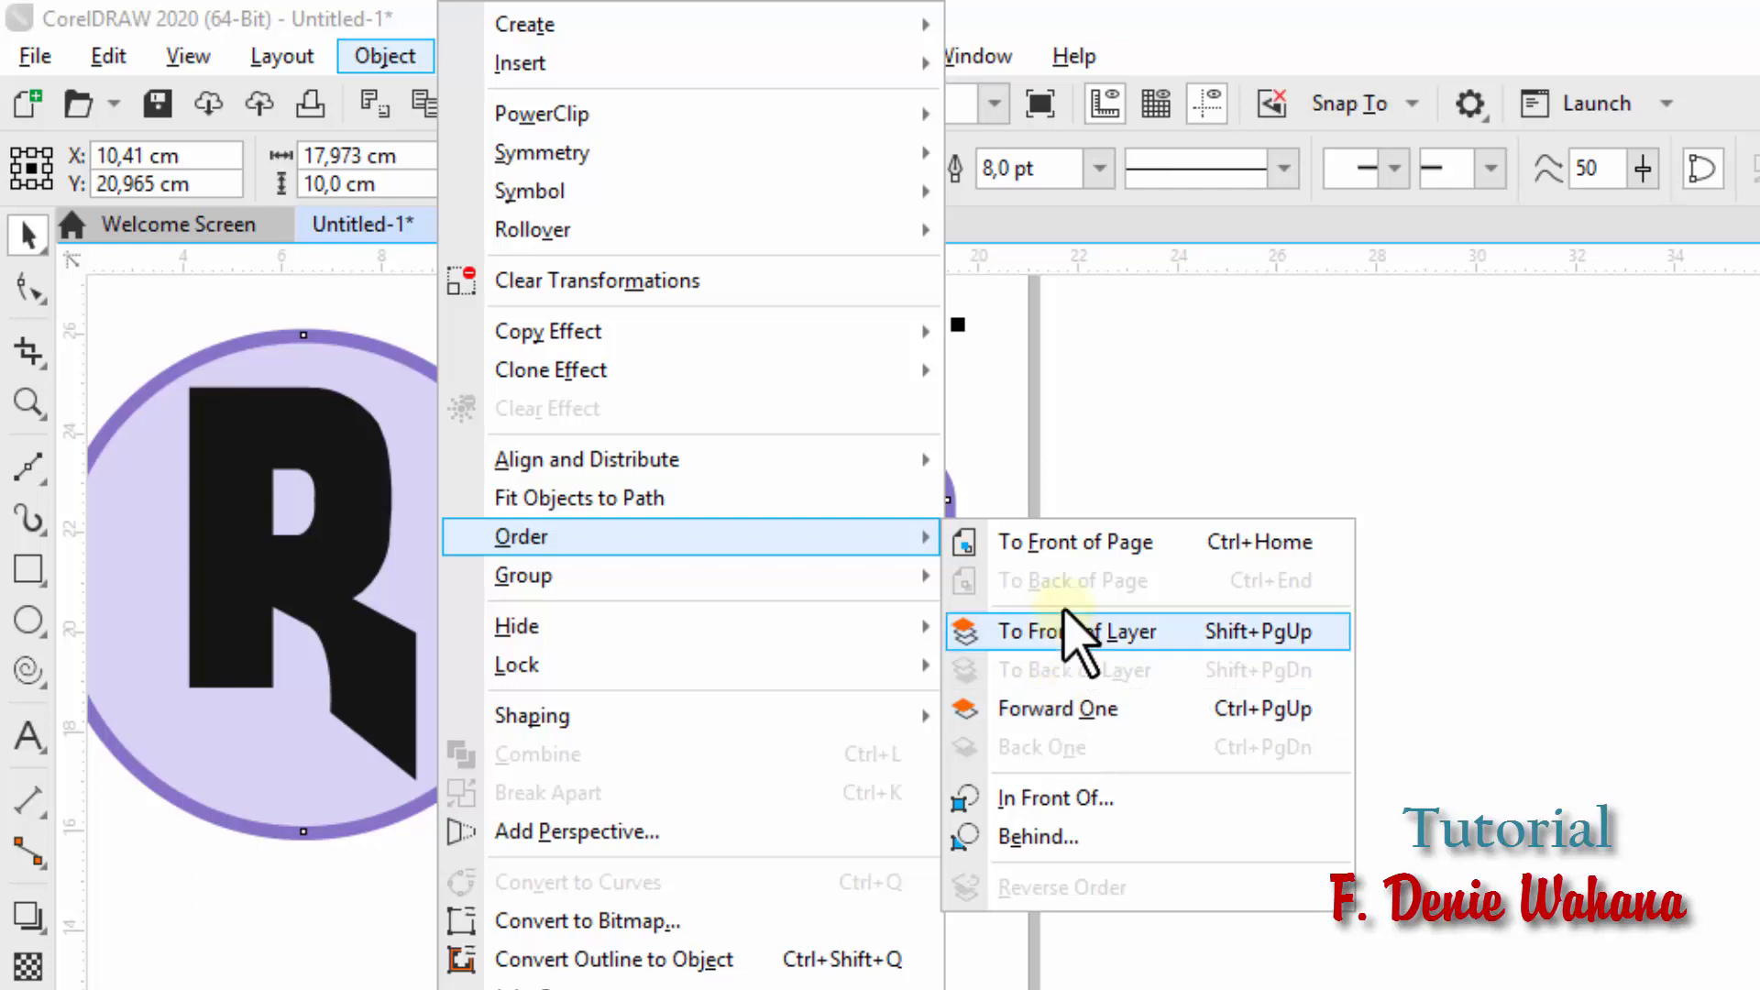
left_click(1311, 503)
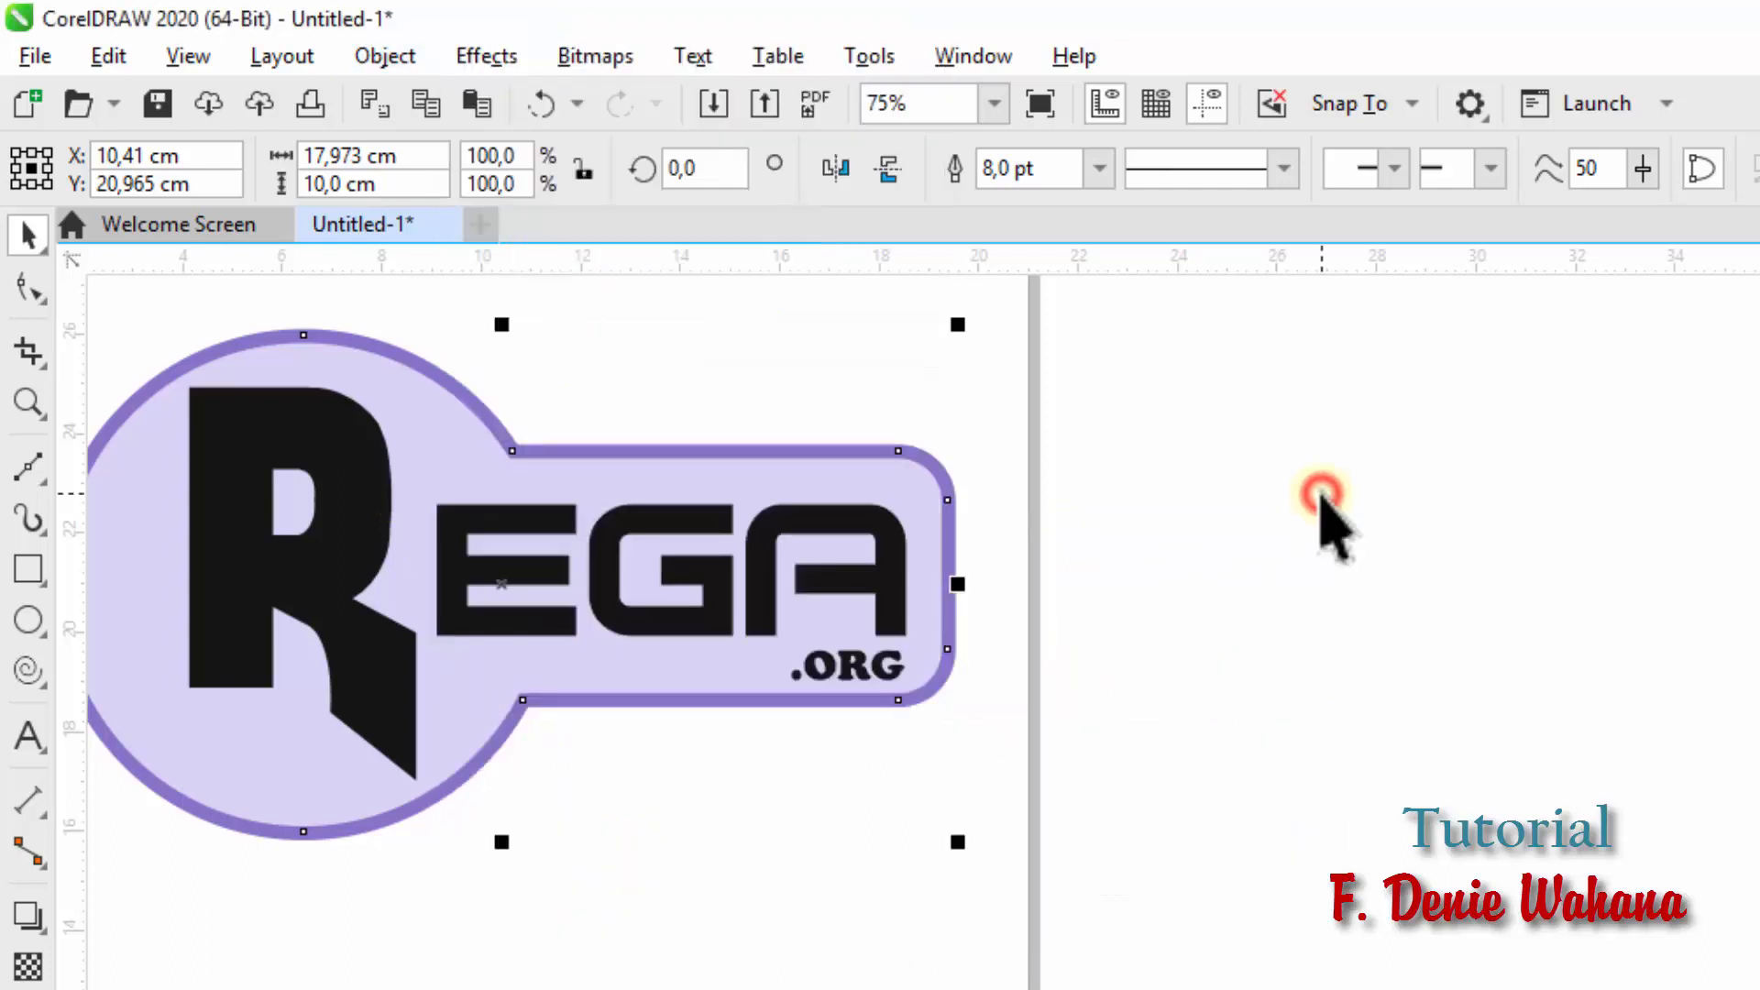
Step: Fill the letter R with cyan blue and give it a thin white outline
left_click(369, 500)
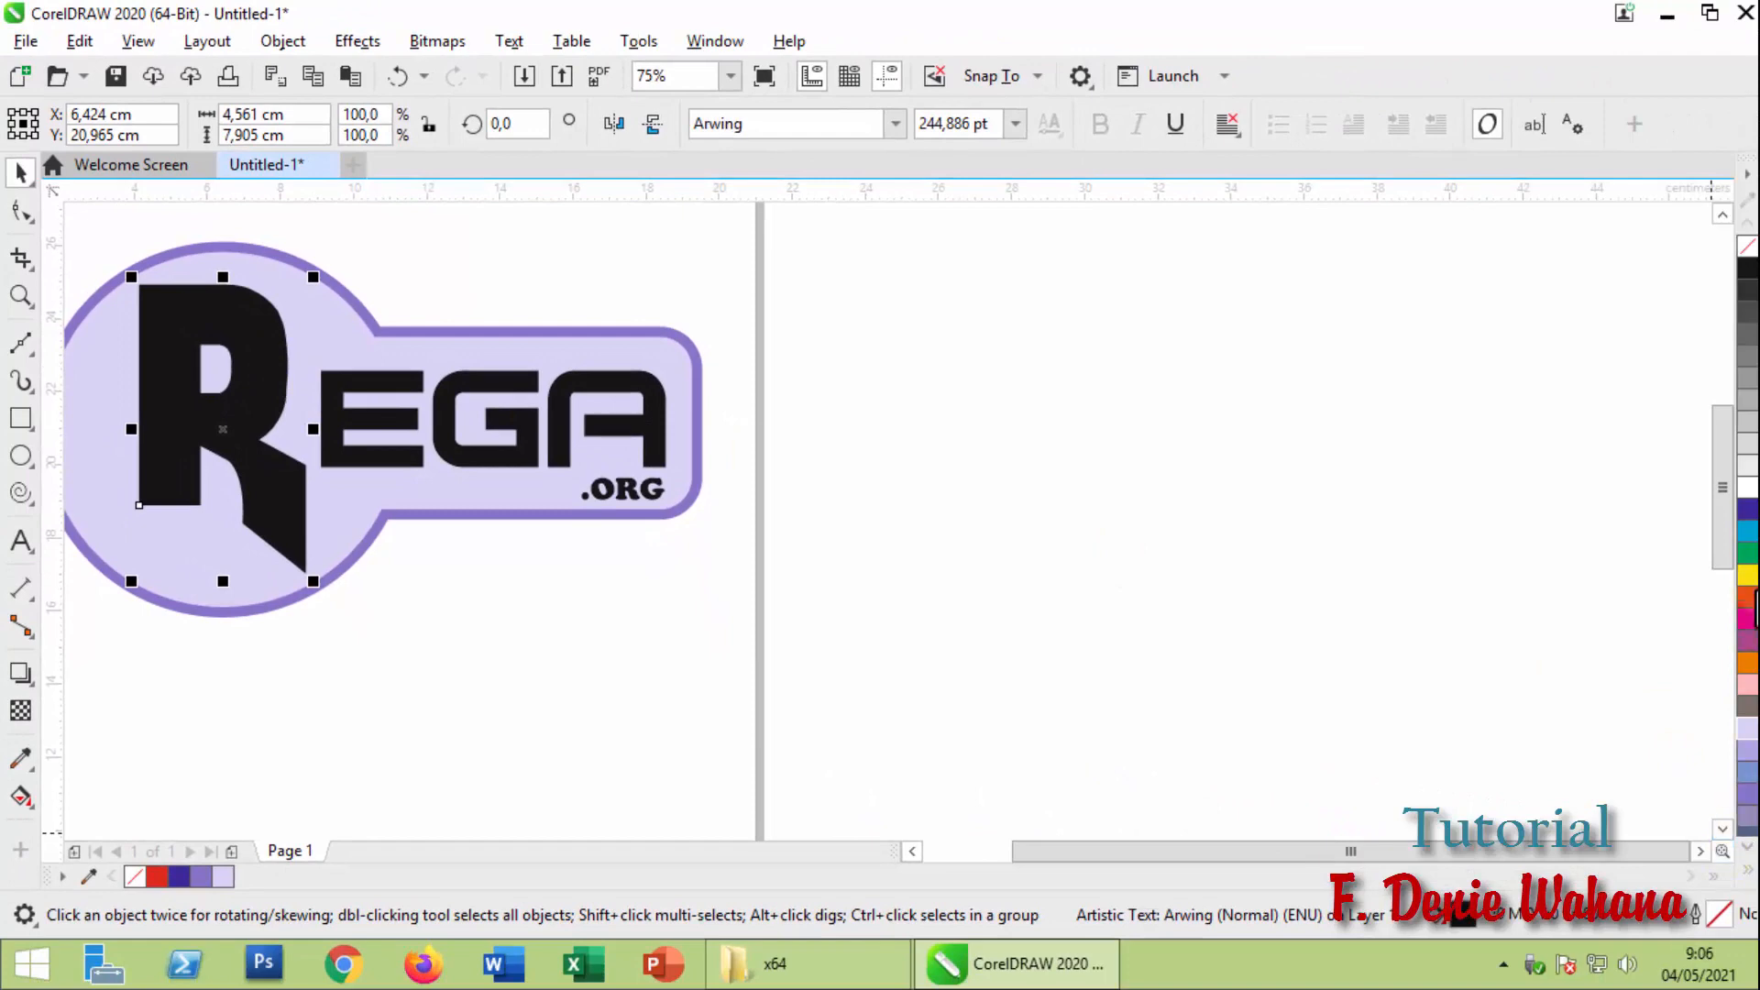
left_click(1747, 535)
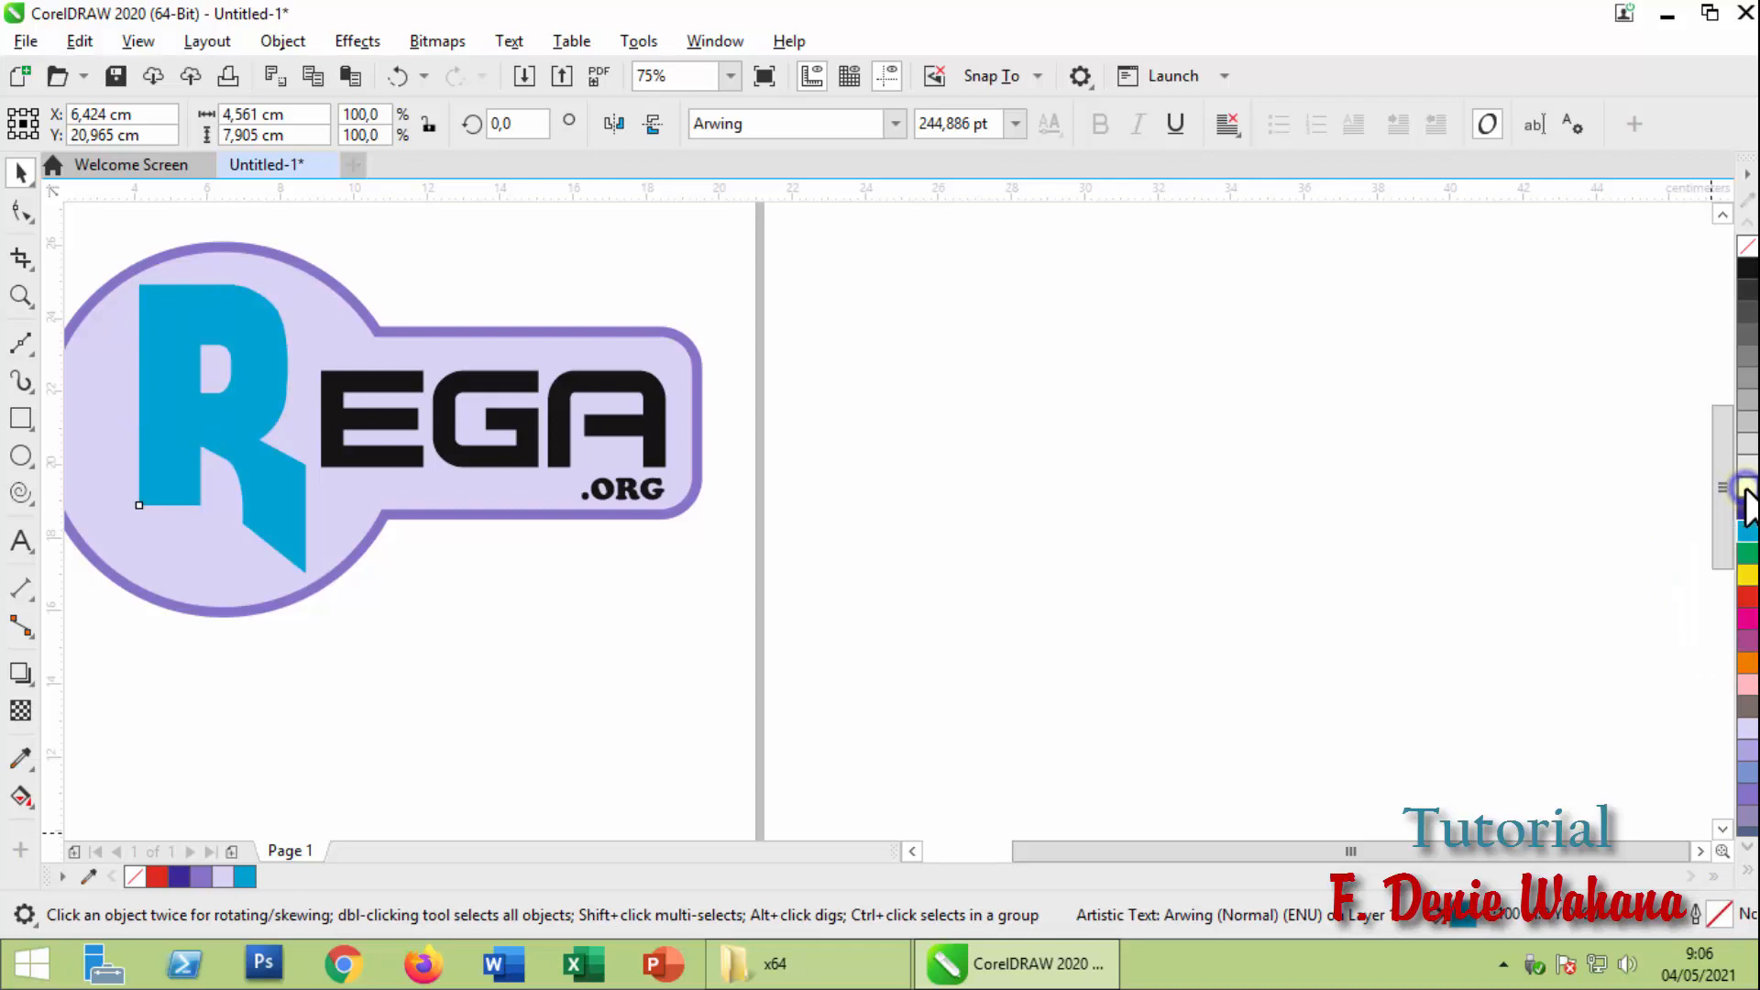
right_click(1747, 491)
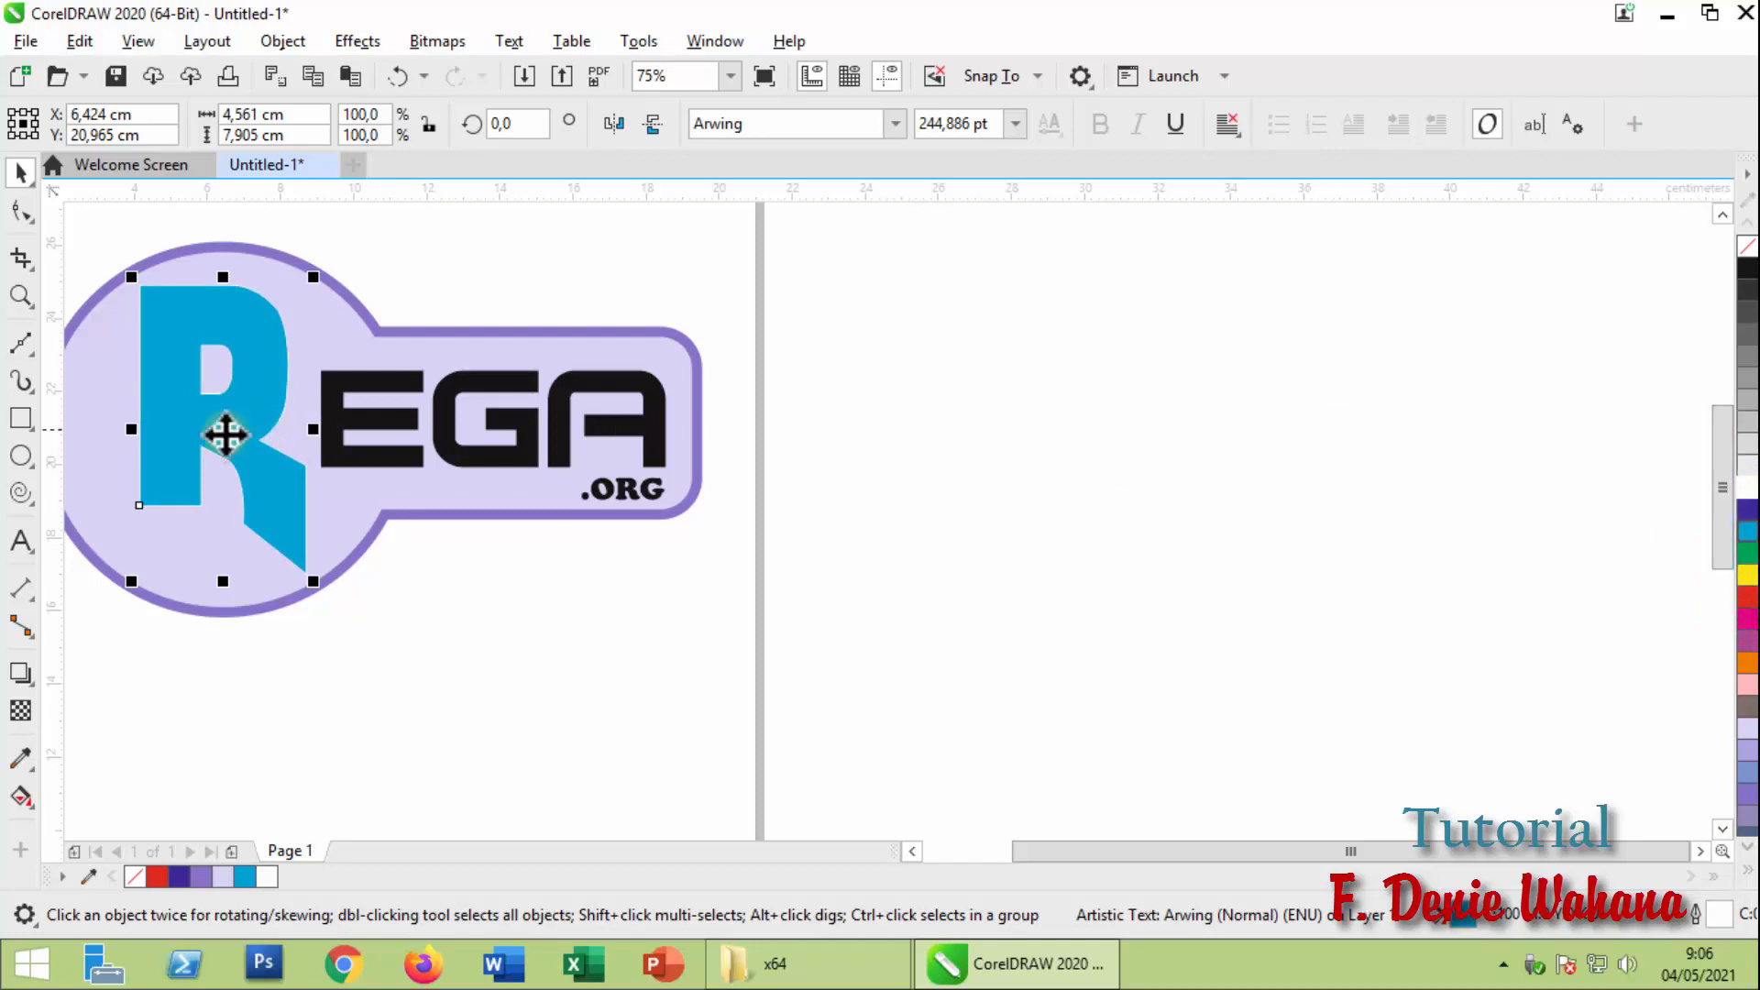
scroll(248, 340, "up", 2)
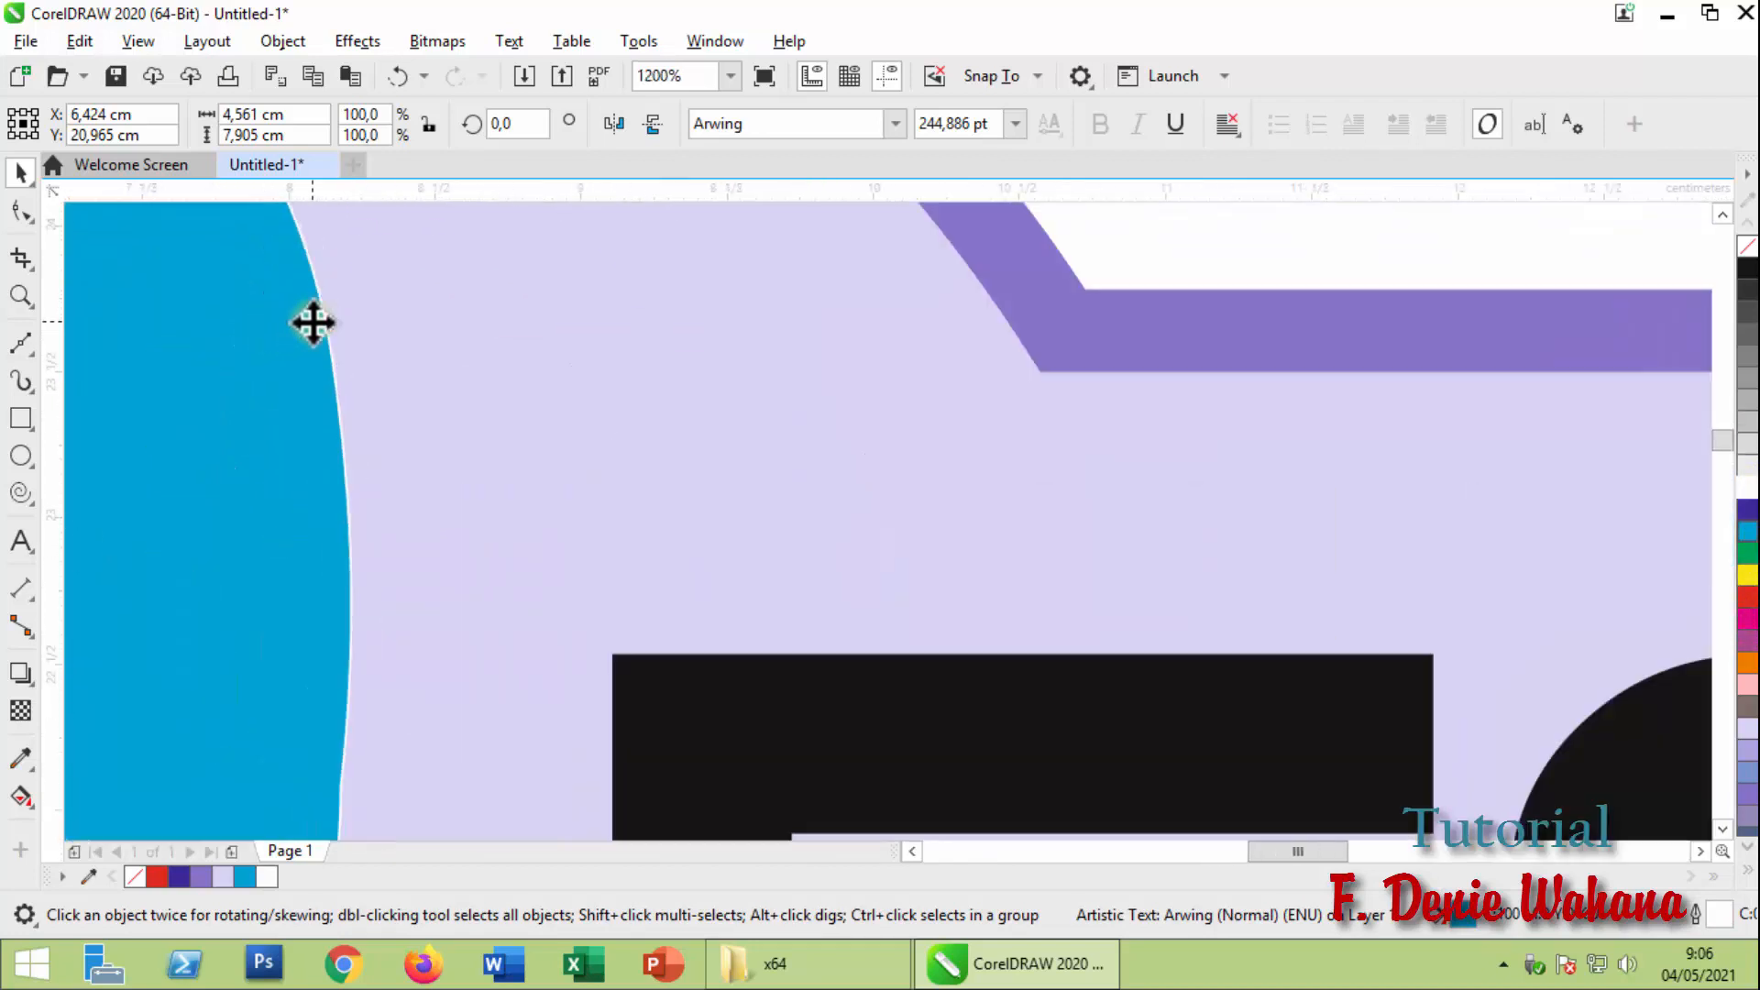
scroll(313, 321, "down", 2)
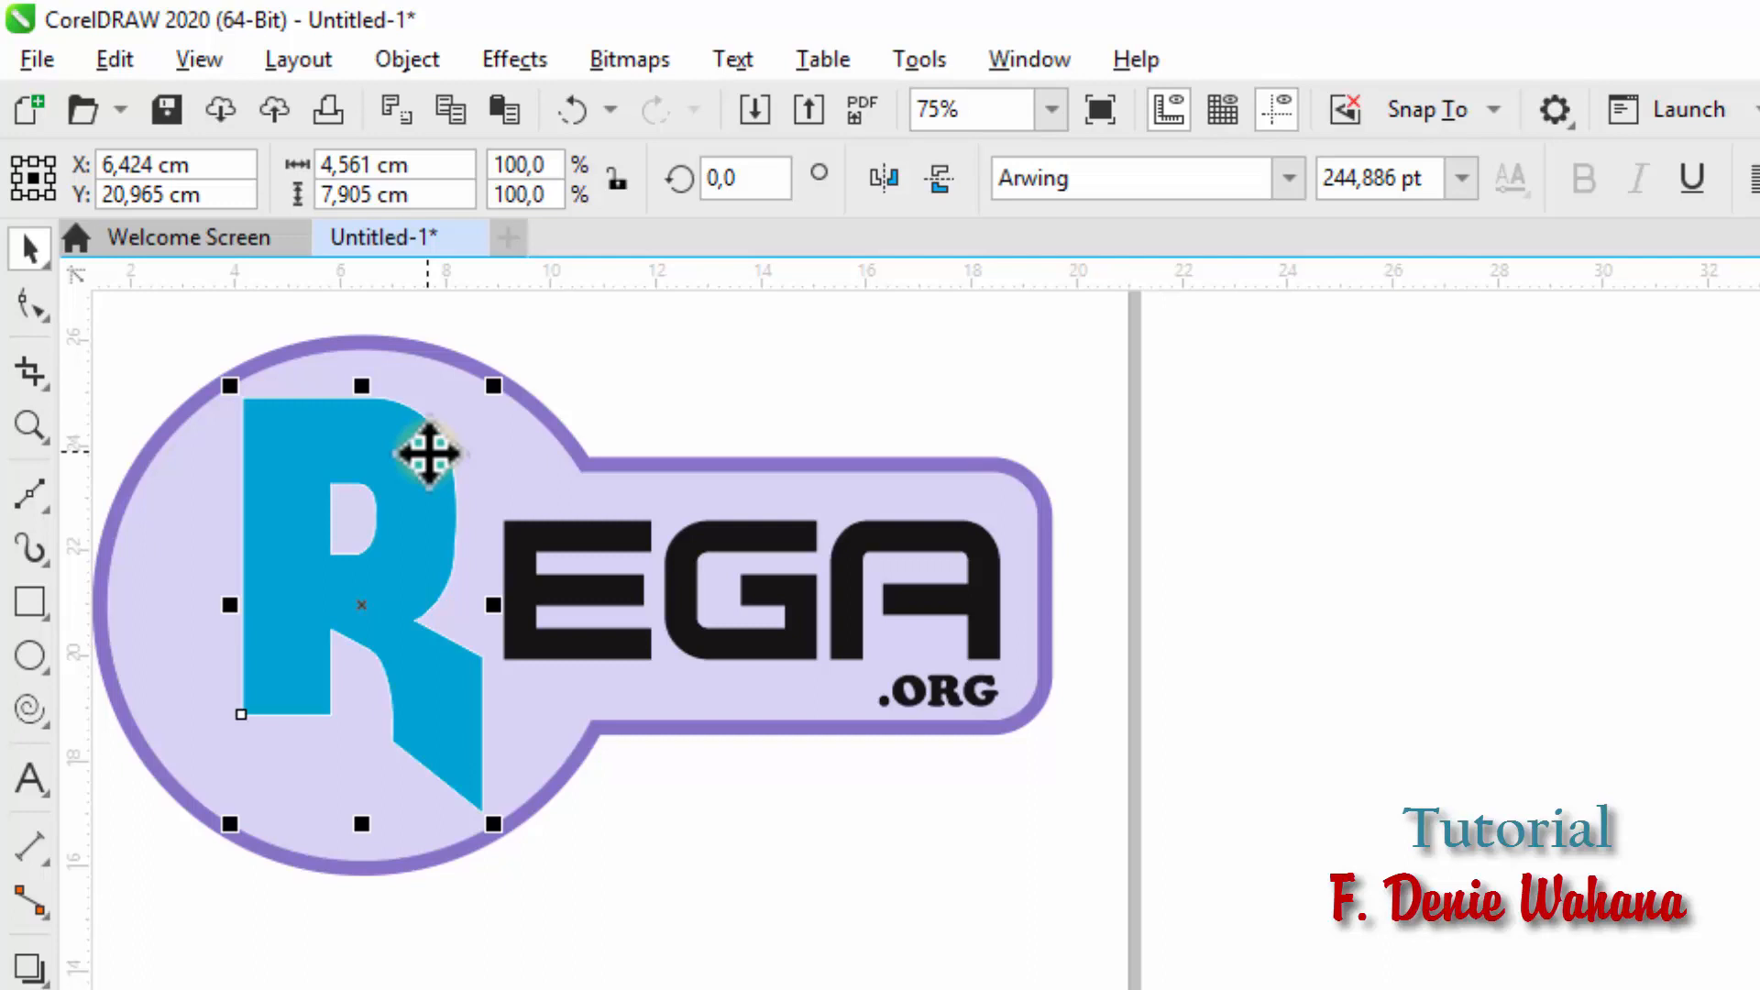
left_click(408, 61)
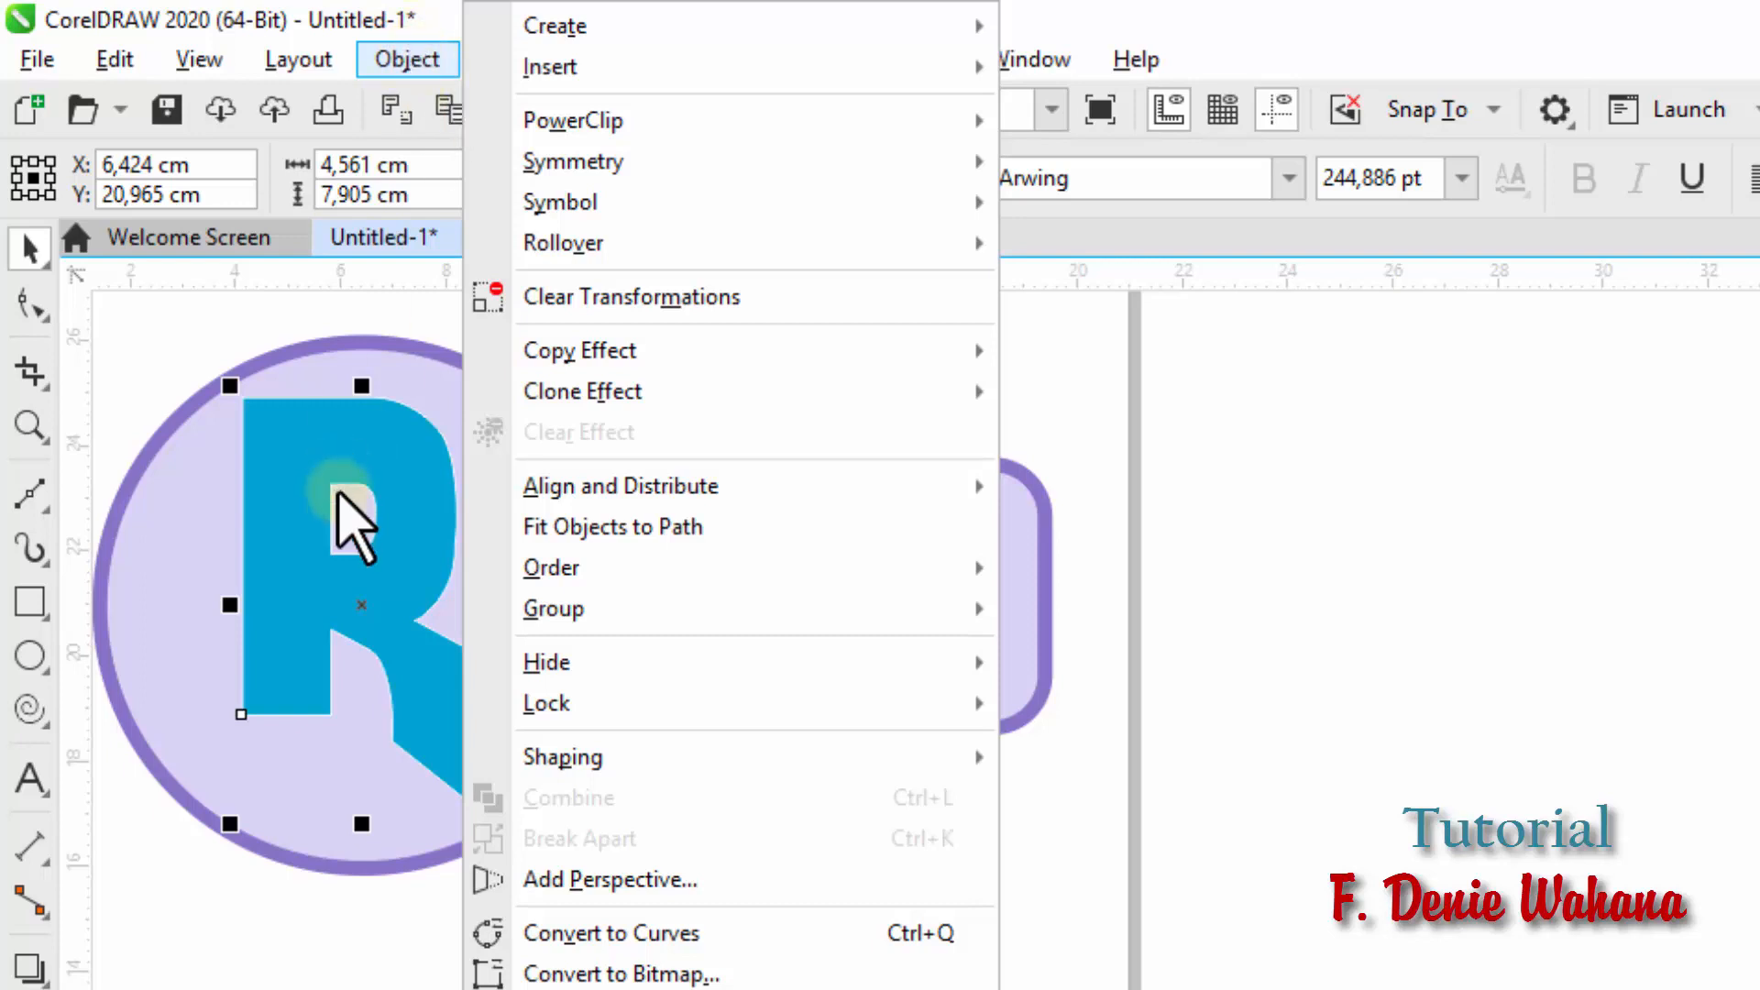
left_click(414, 476)
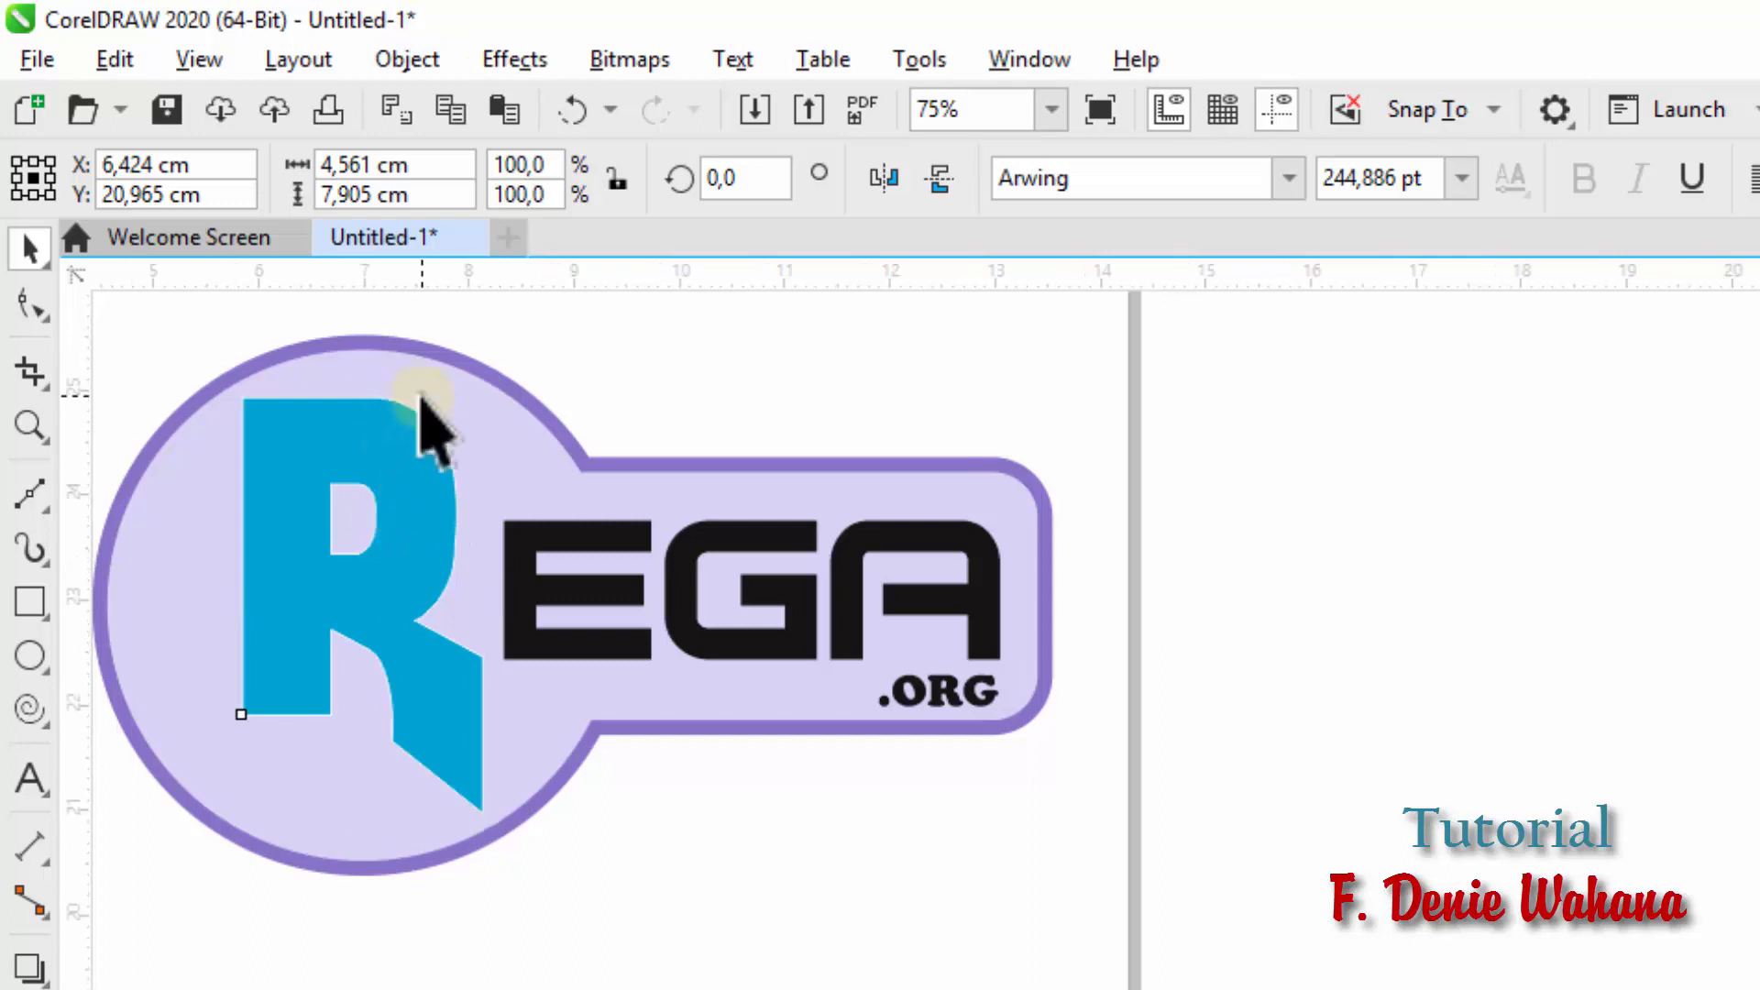
Step: Try converting the letter R to curves and undo the conversion
scroll(421, 424, "up", 5)
scroll(578, 554, "up", 2)
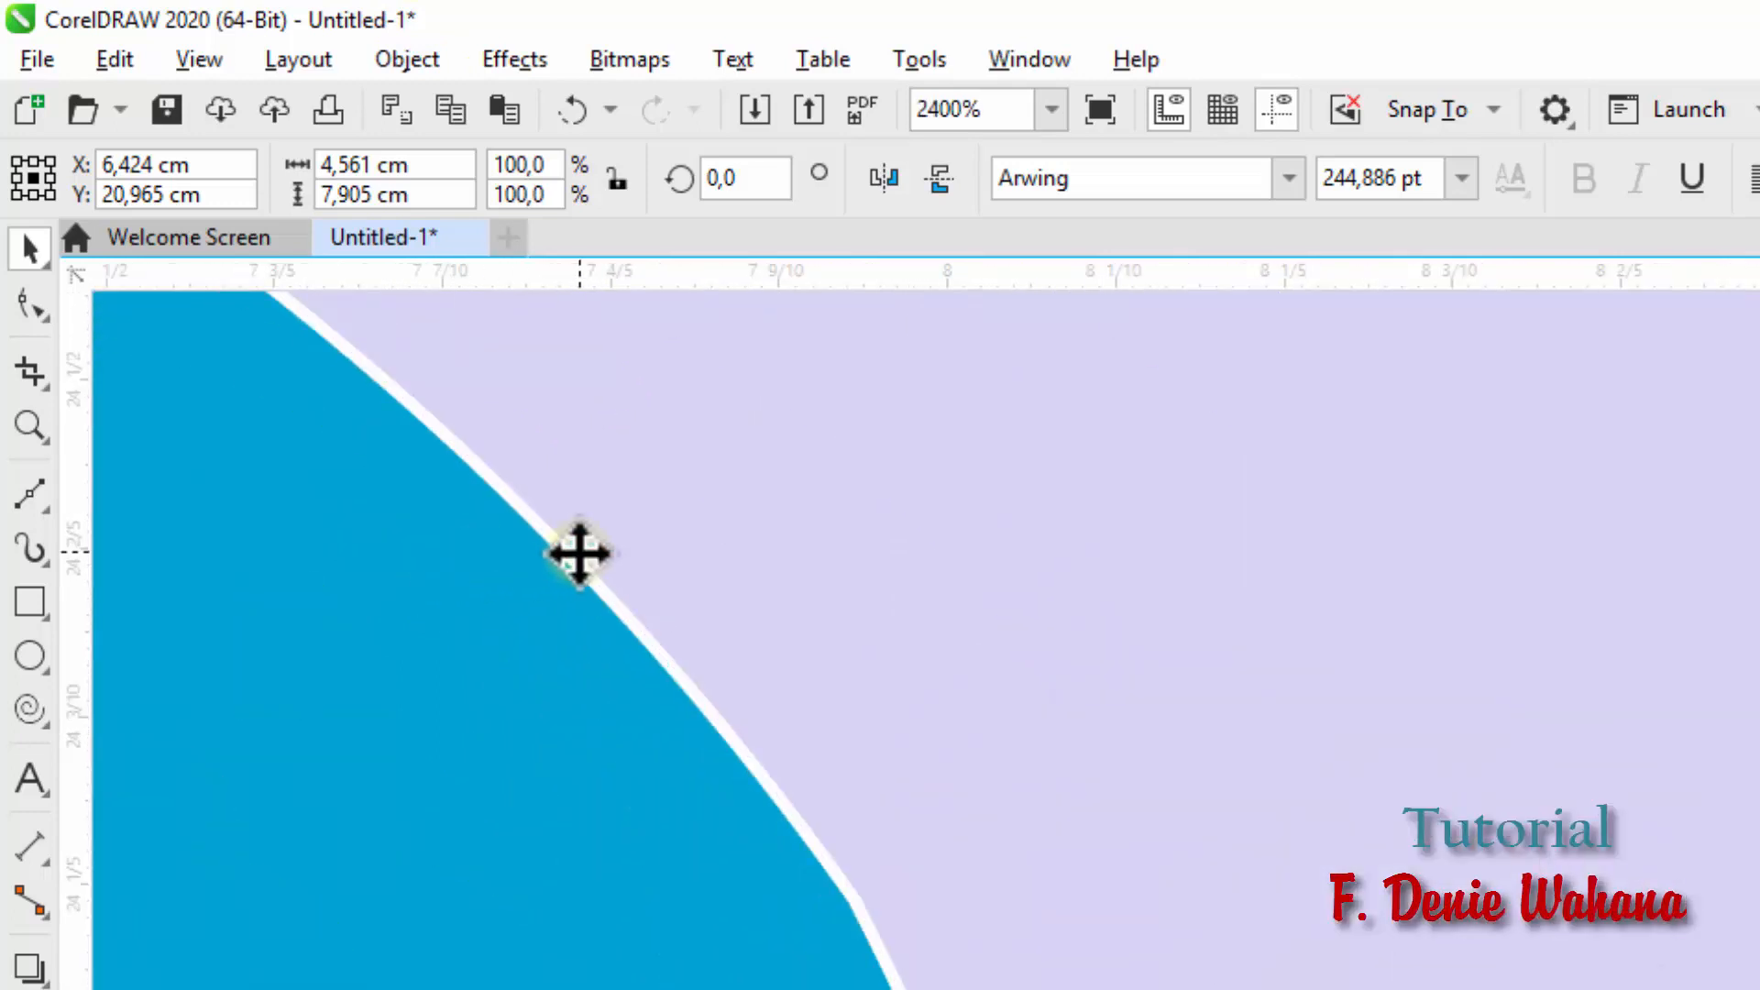
scroll(482, 562, "down", 5)
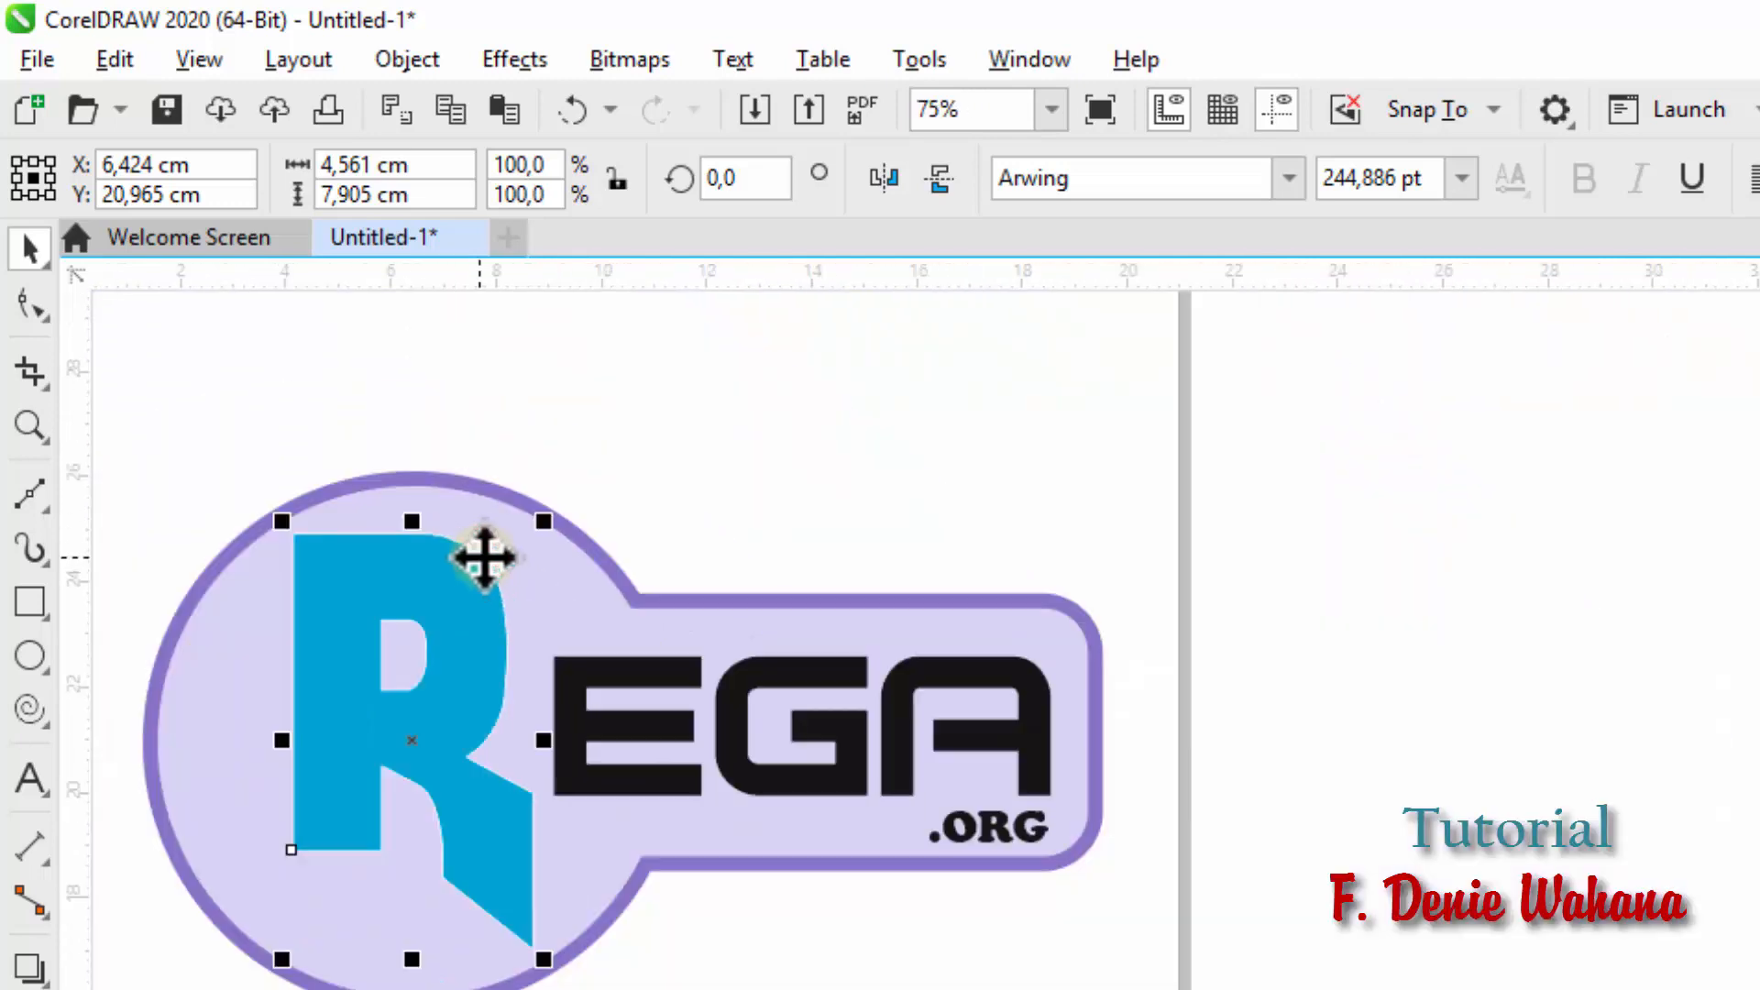
left_click(474, 582)
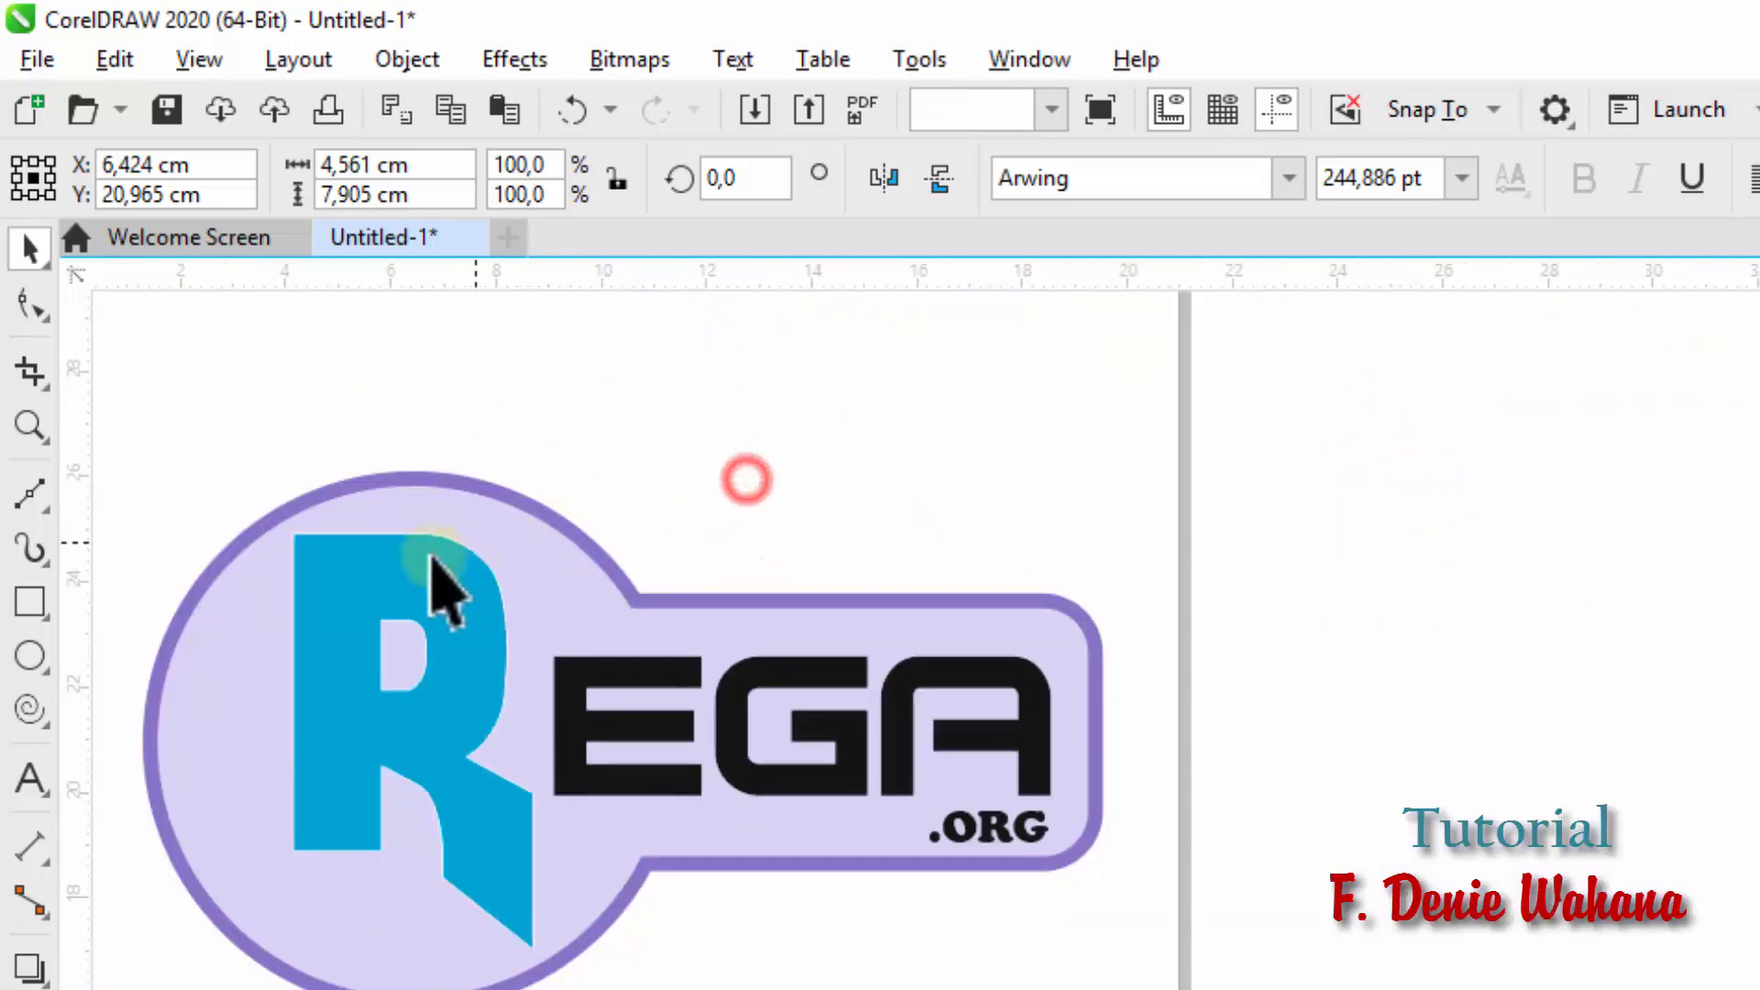
left_click(417, 581)
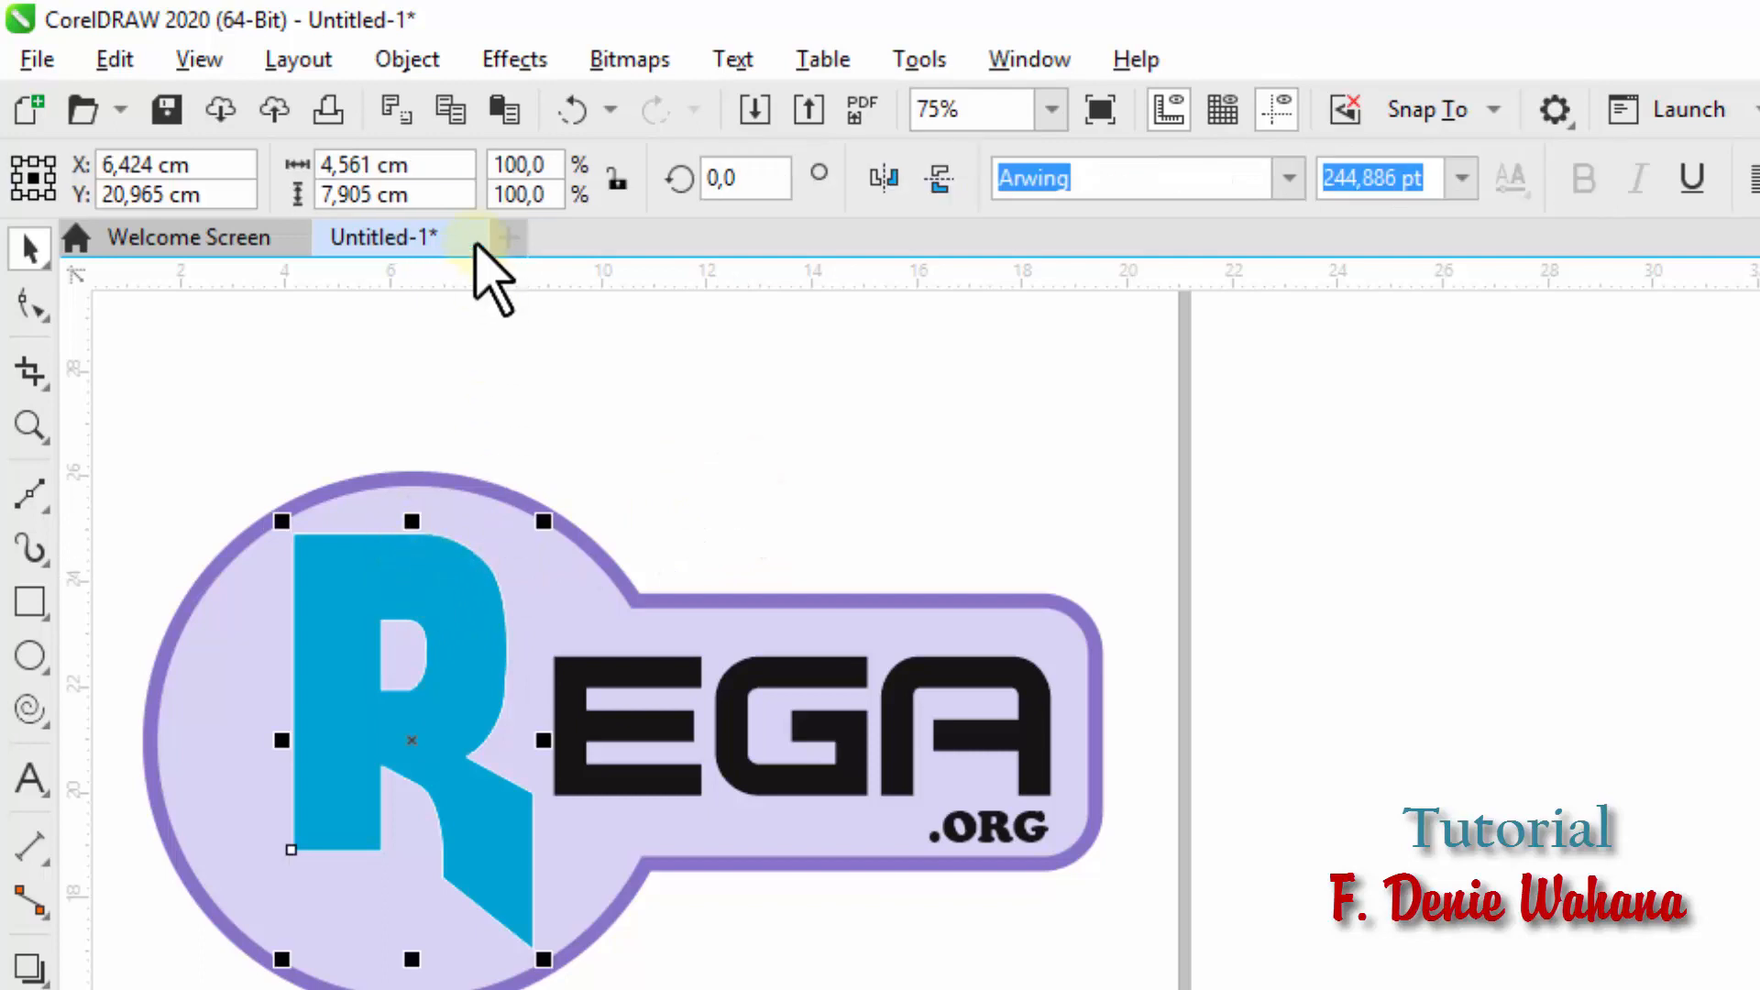
left_click(432, 61)
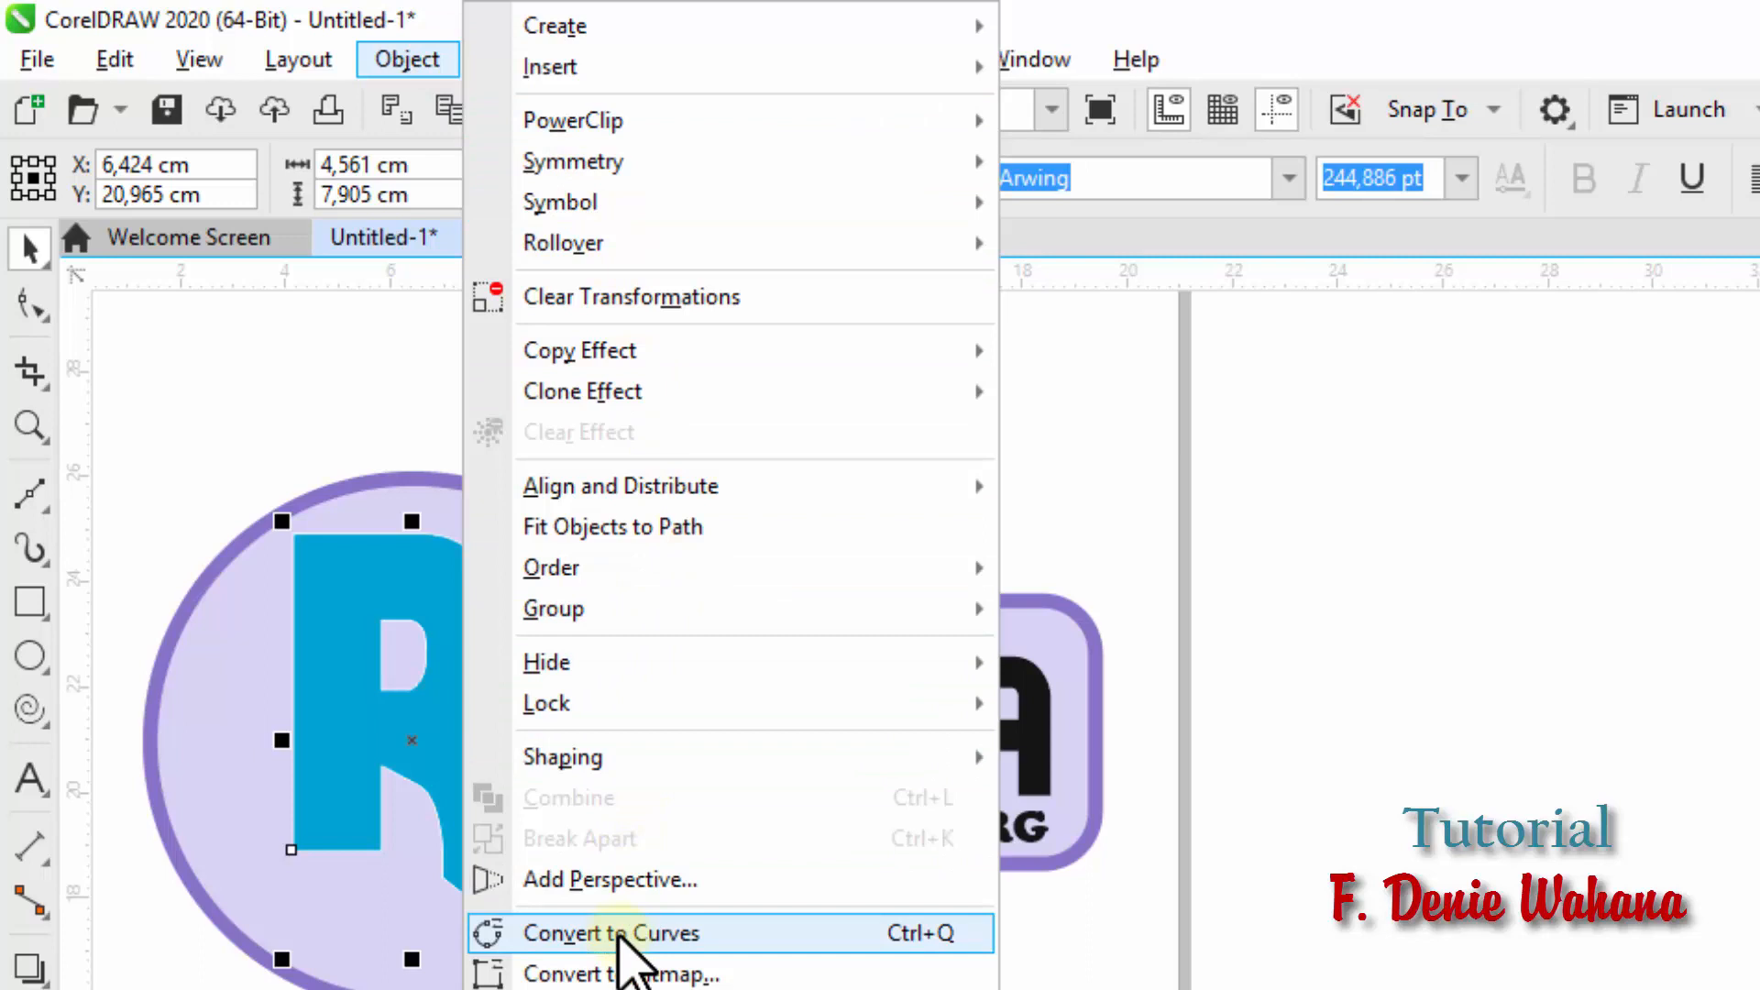
left_click(710, 934)
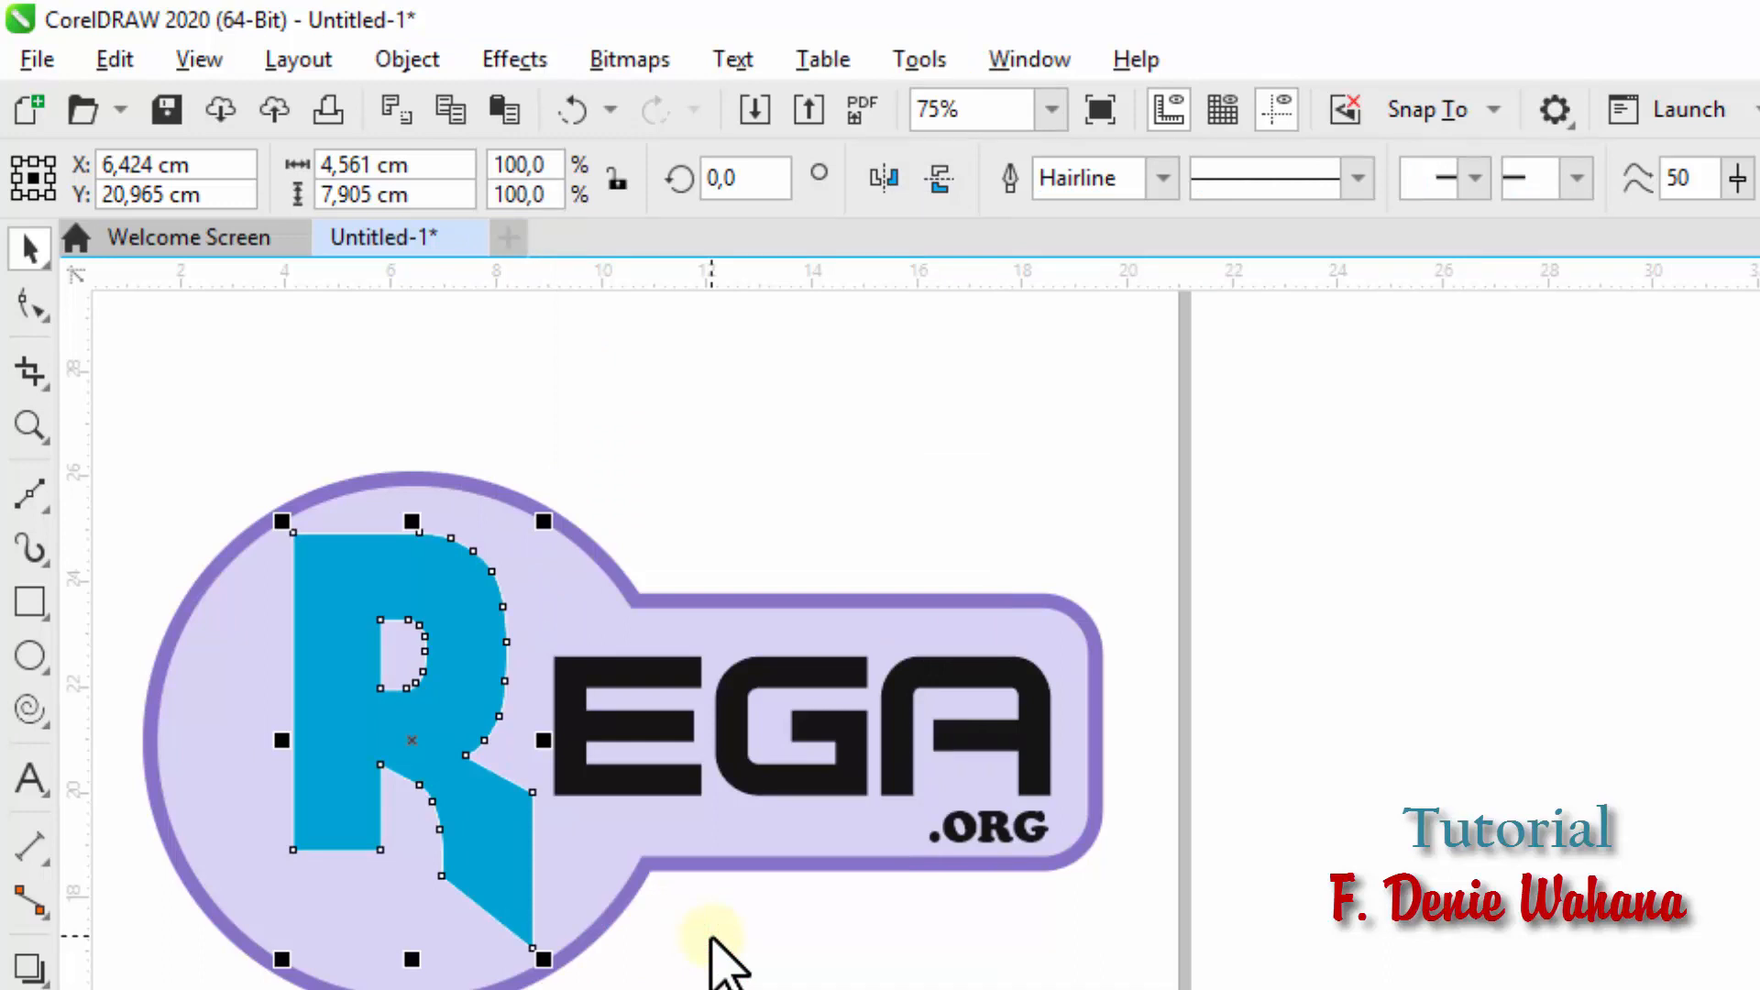
left_click(572, 111)
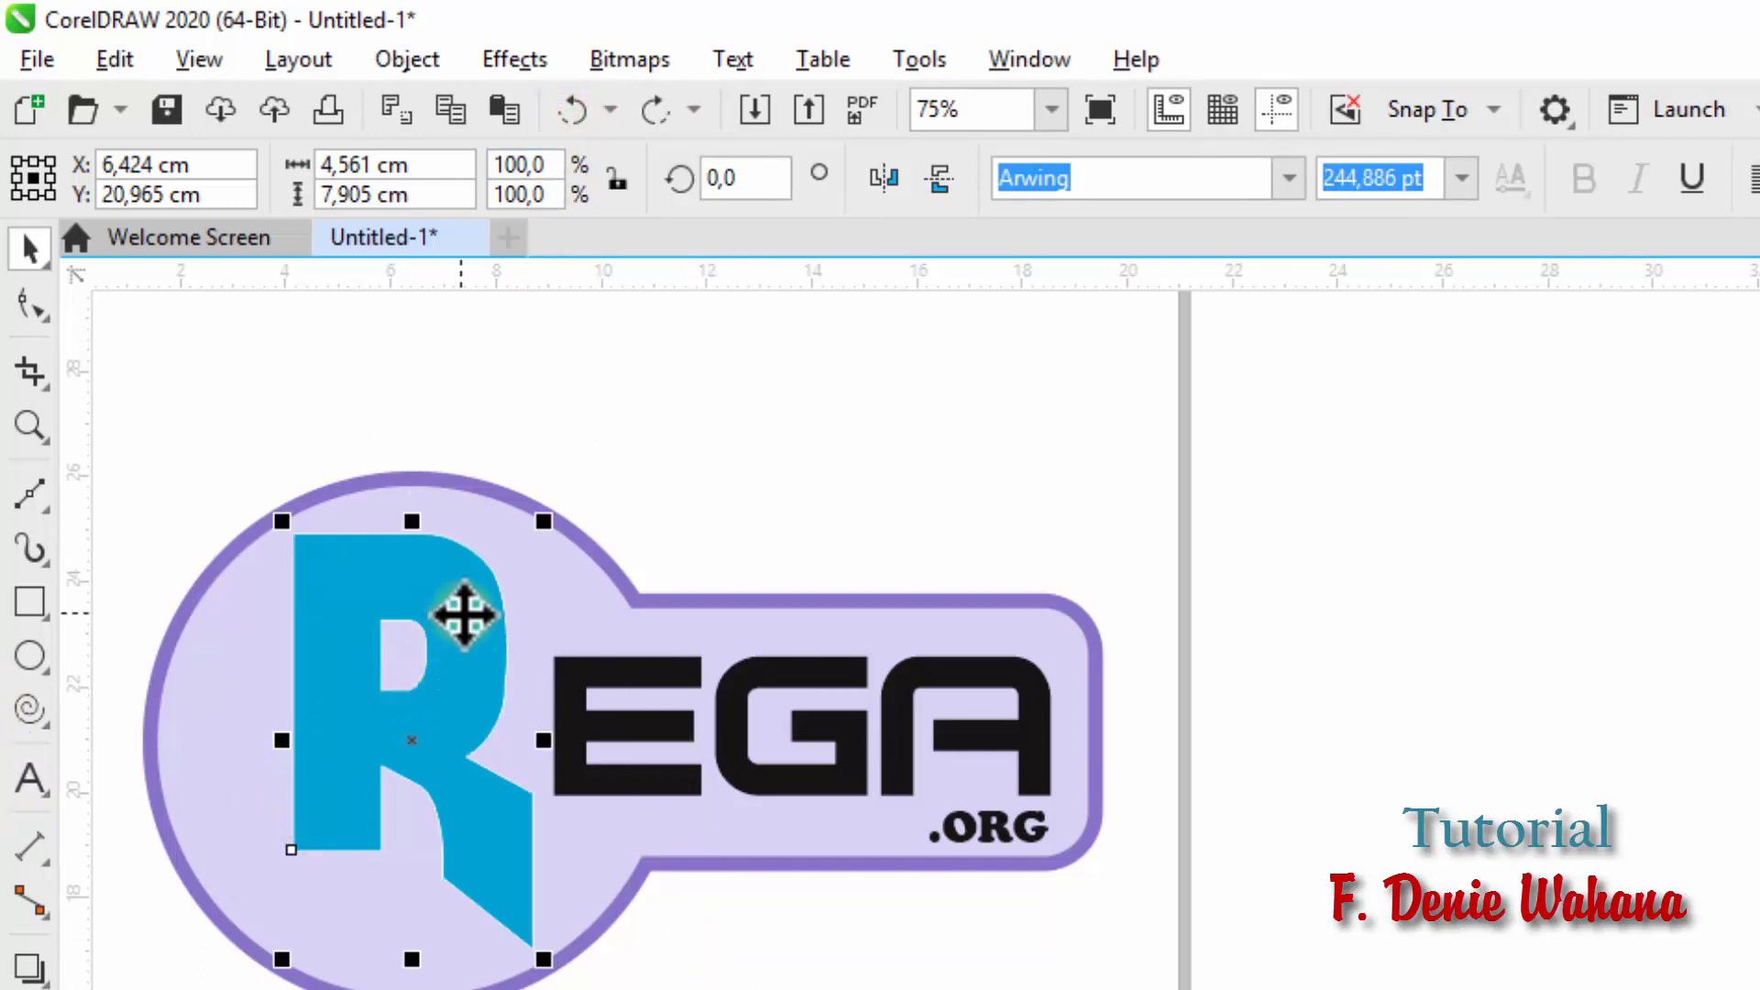
Step: Try replacing the letter R with a Y using the Text tool, and restore the R
left_click(30, 779)
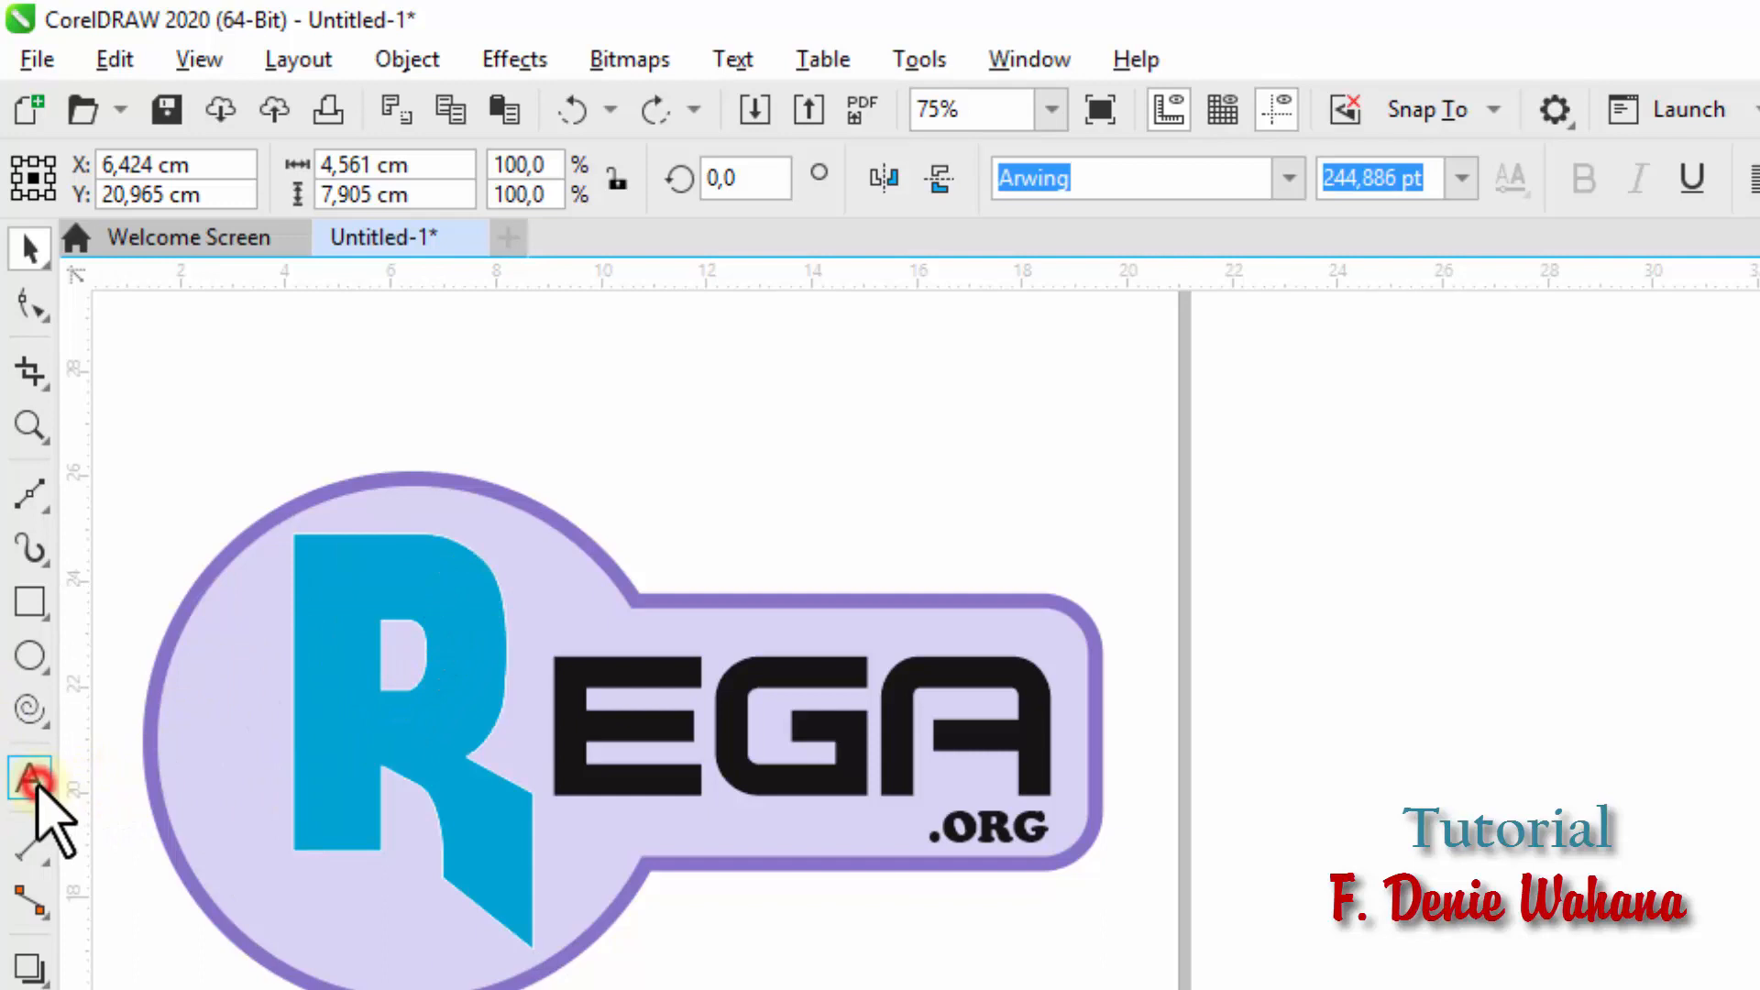
key("BackSpace")
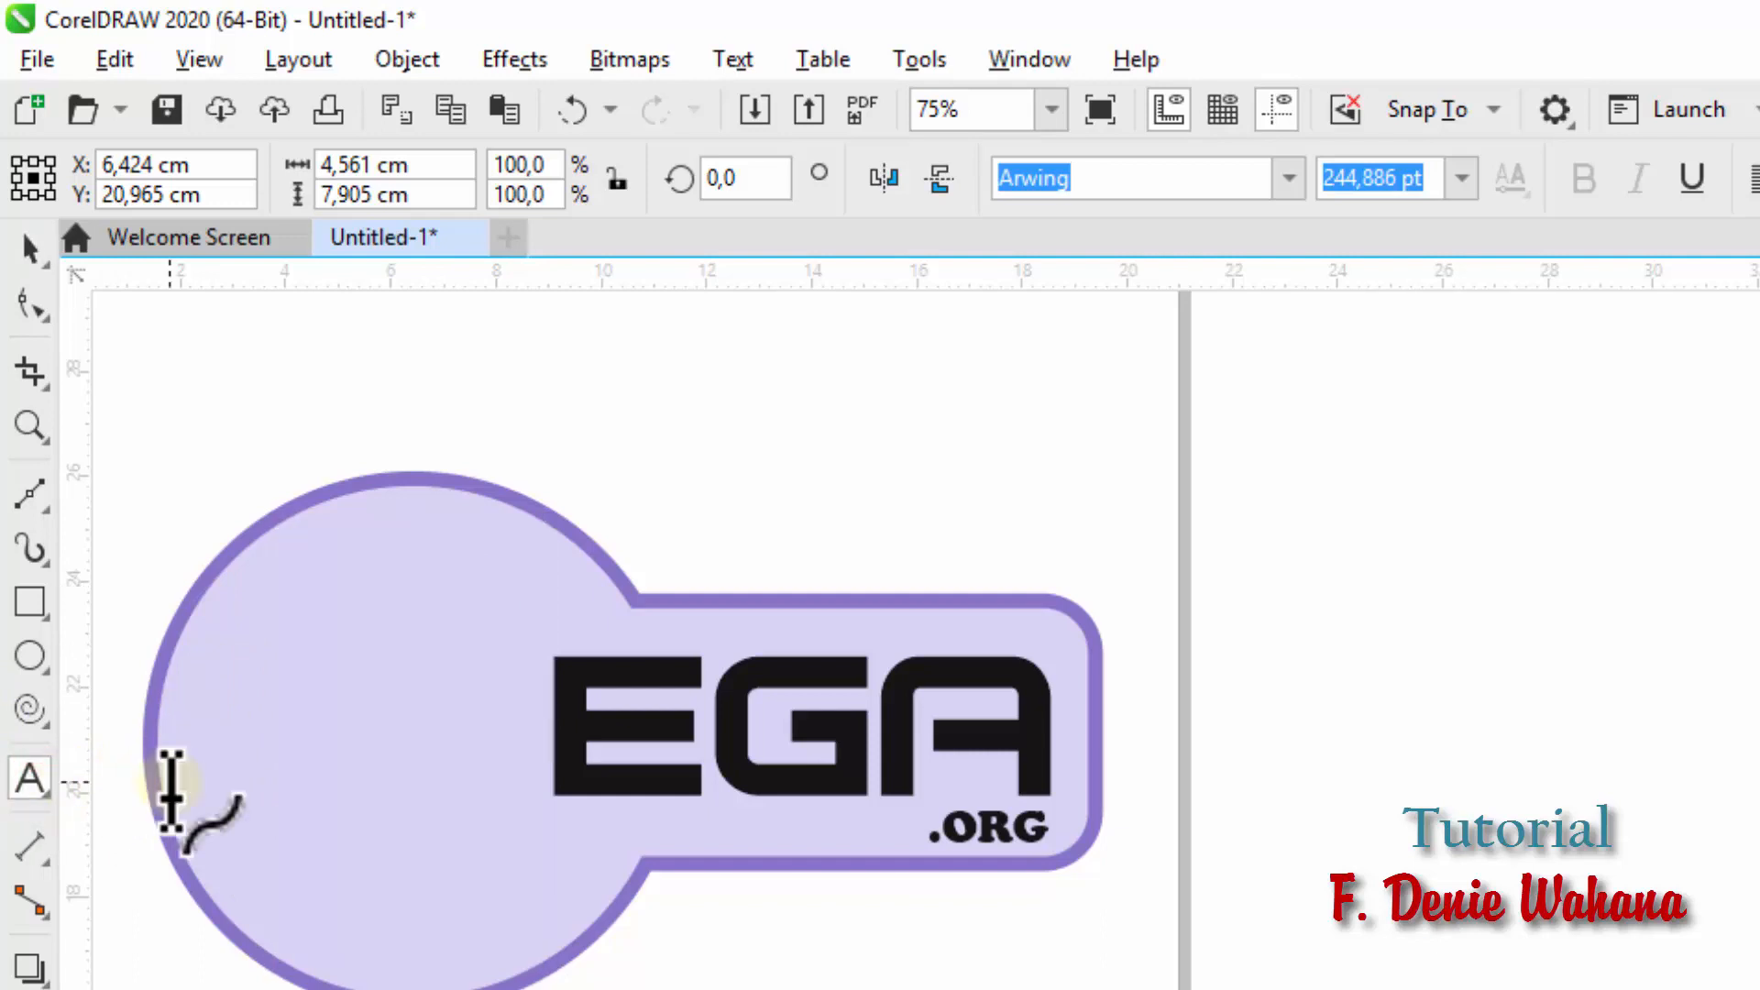
key("ctrl+z")
key("BackSpace")
key("ctrl+z")
key("BackSpace")
type("Y")
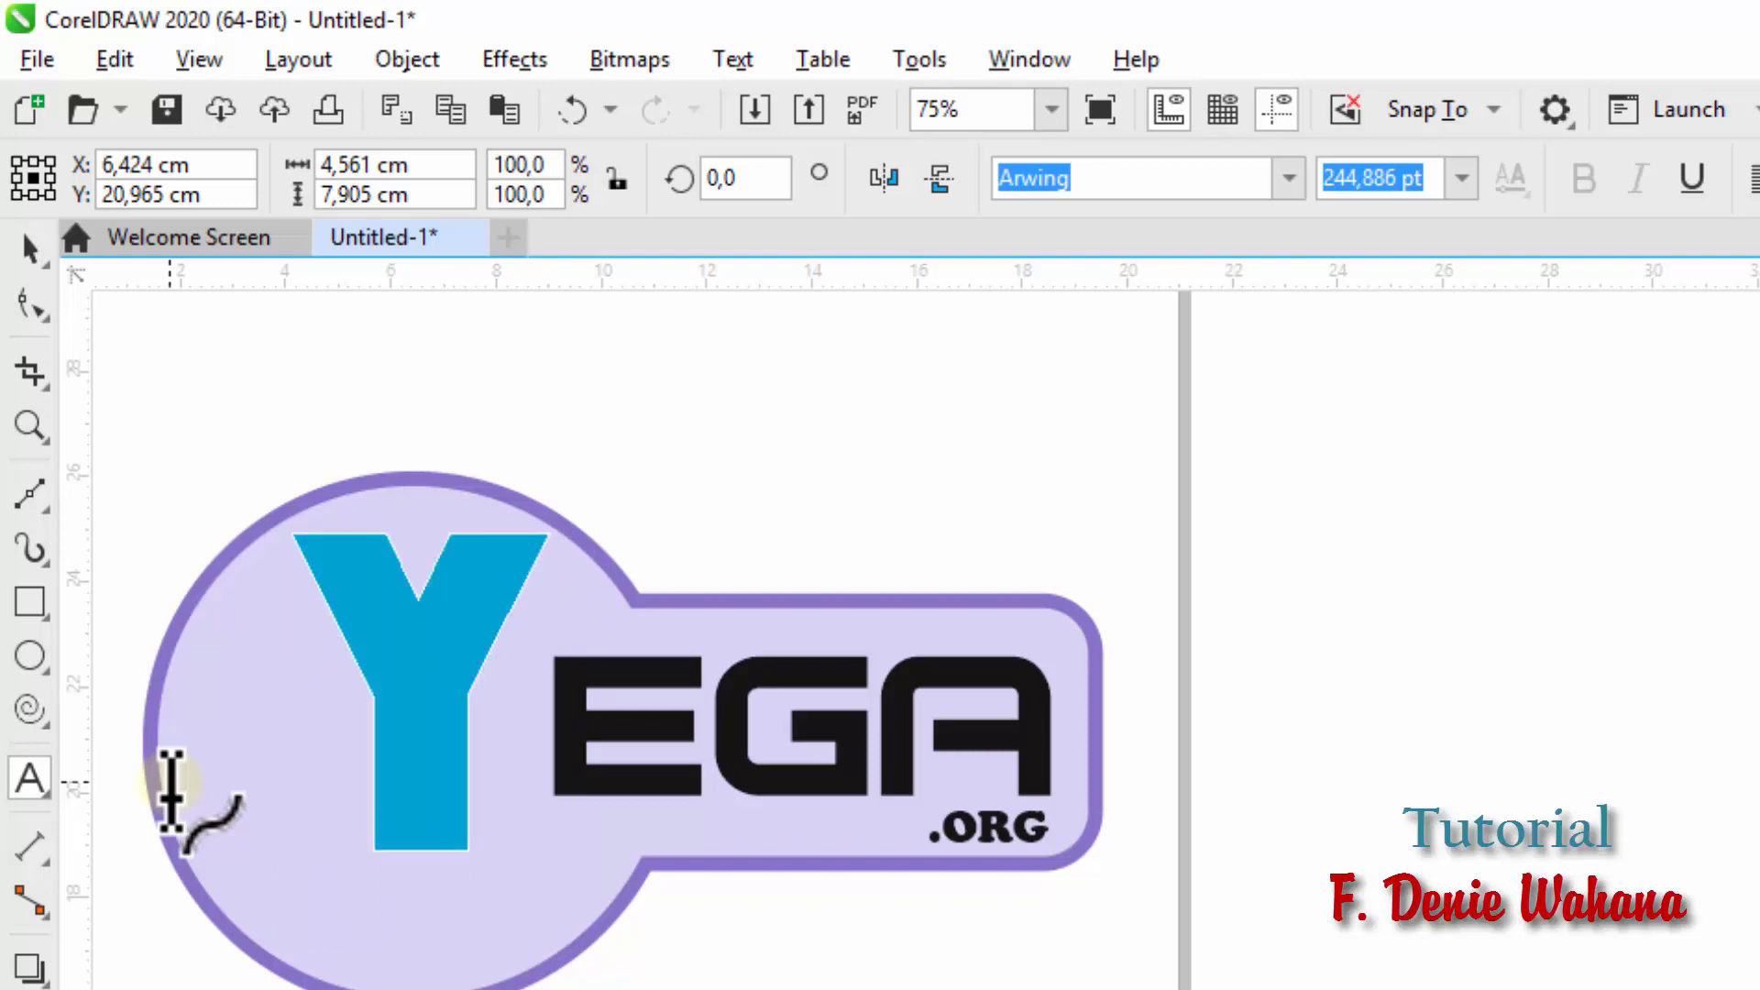
key("ctrl+z")
key("ctrl+space")
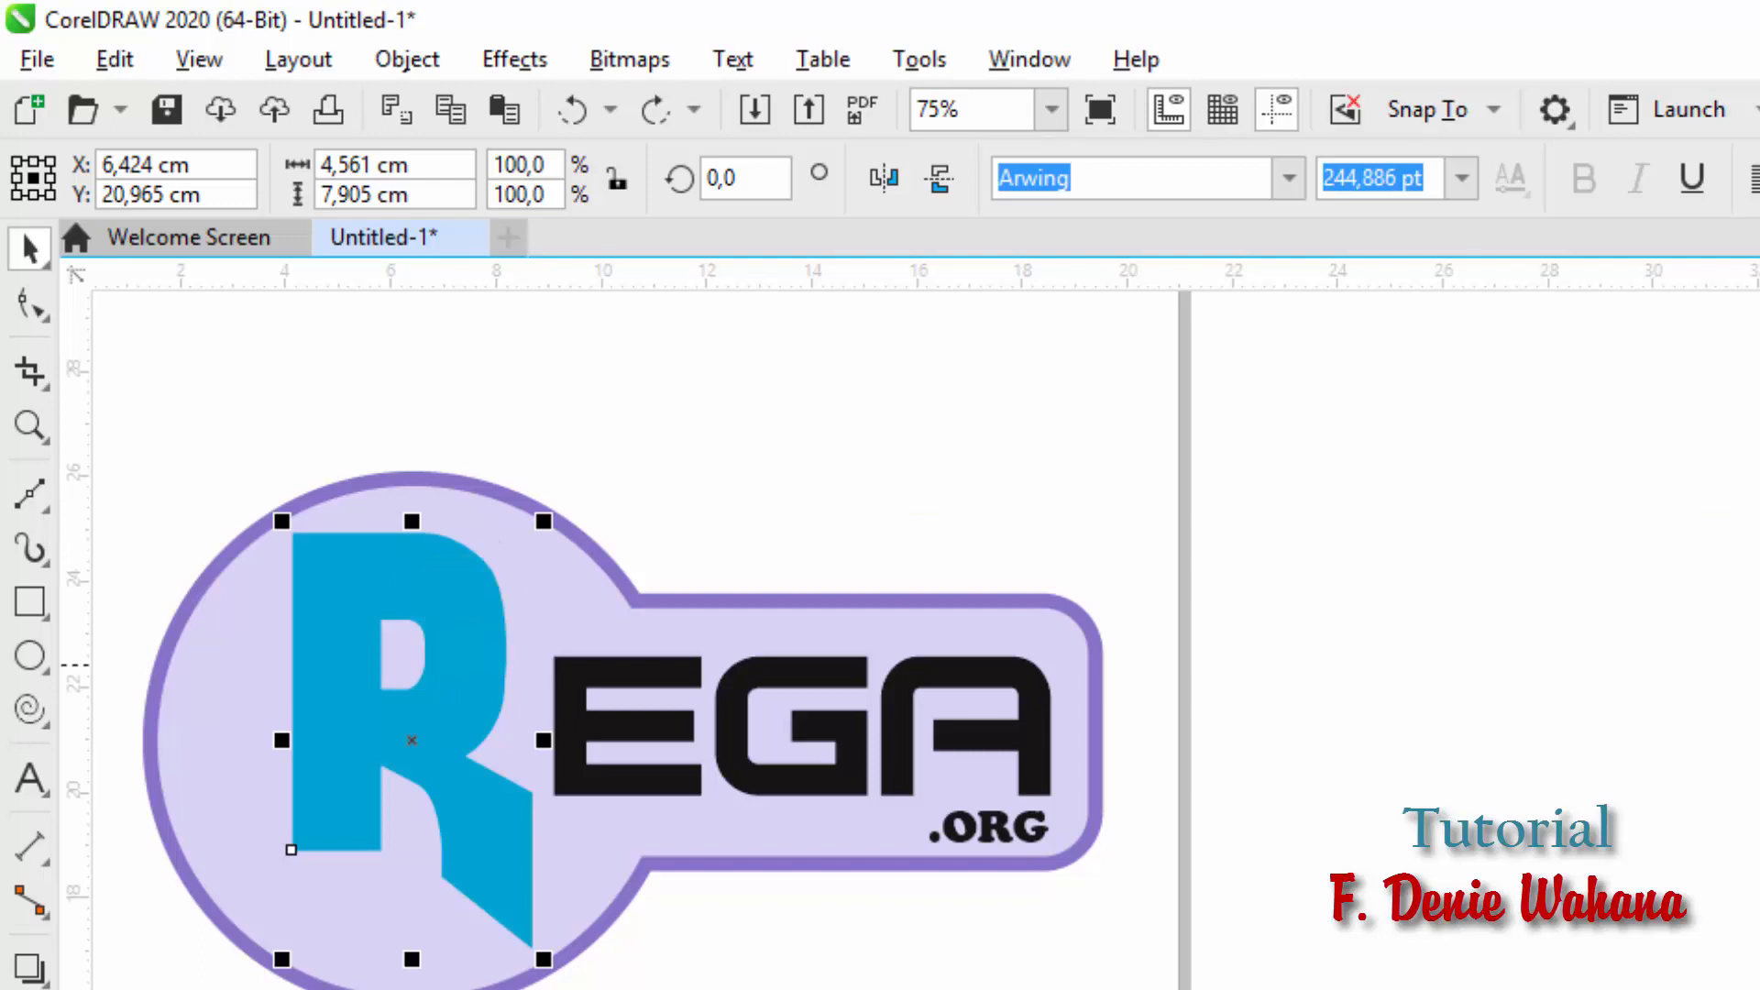
key("ctrl+shift+z")
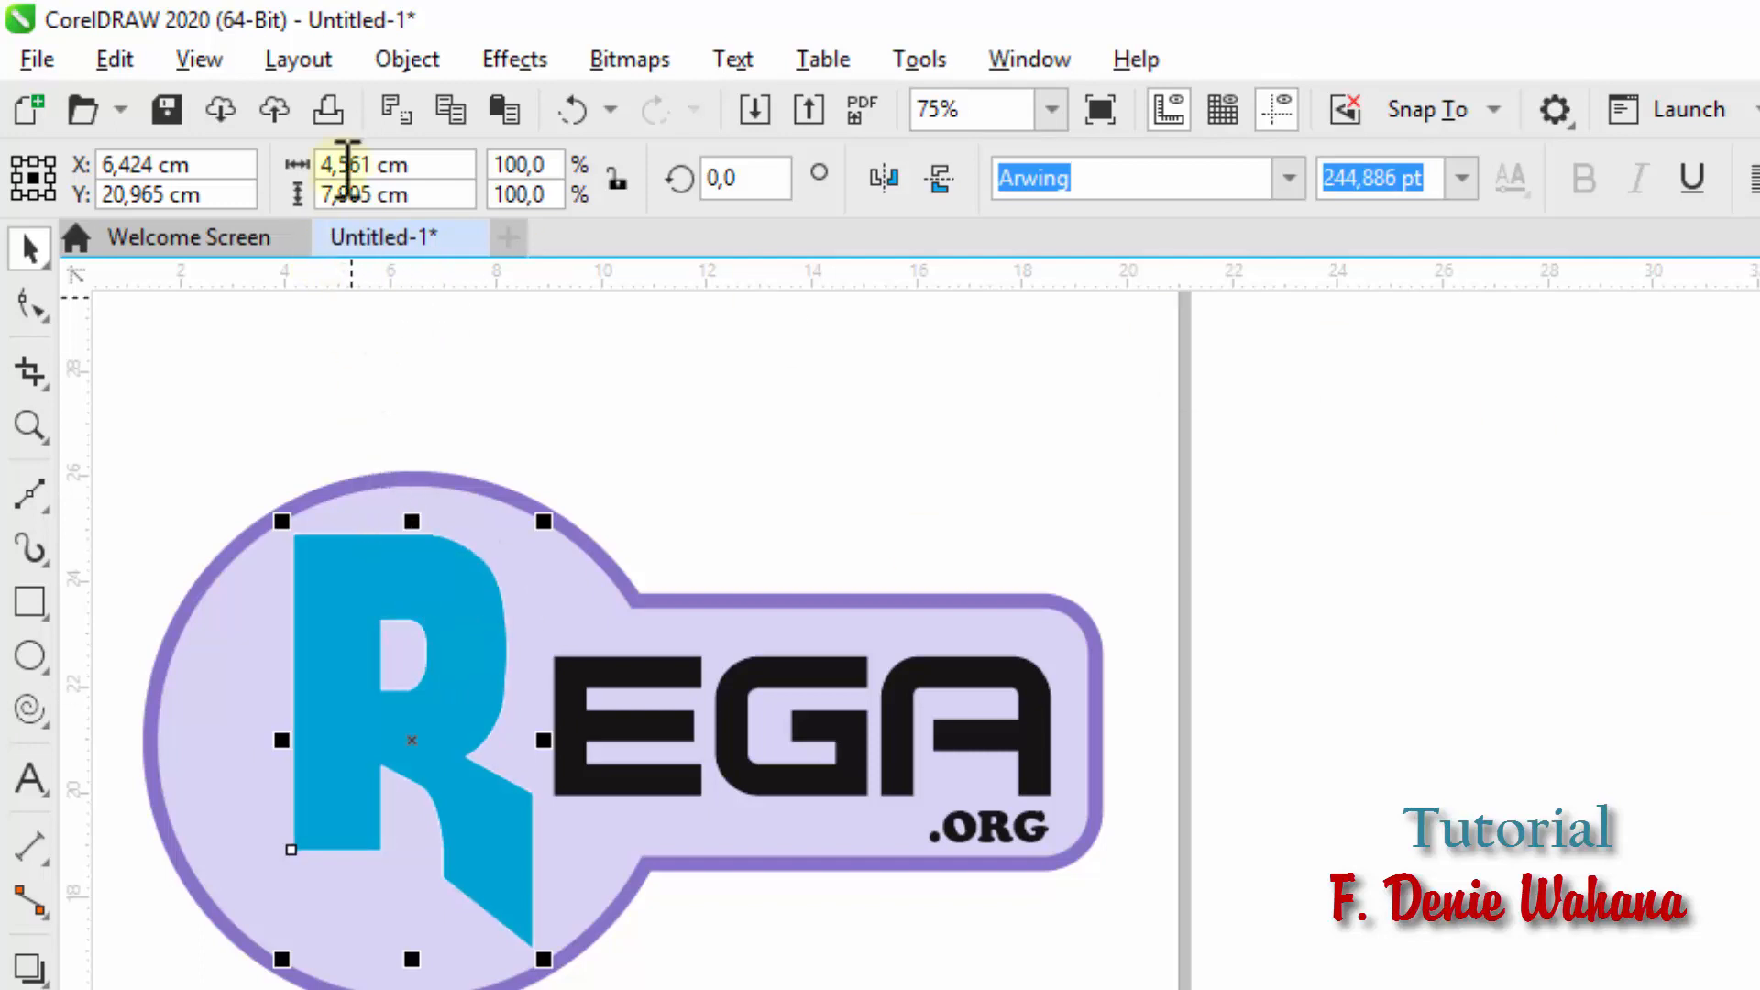
Step: Convert the letter R to curves and check with the Text tool whether it is still editable text
left_click(409, 59)
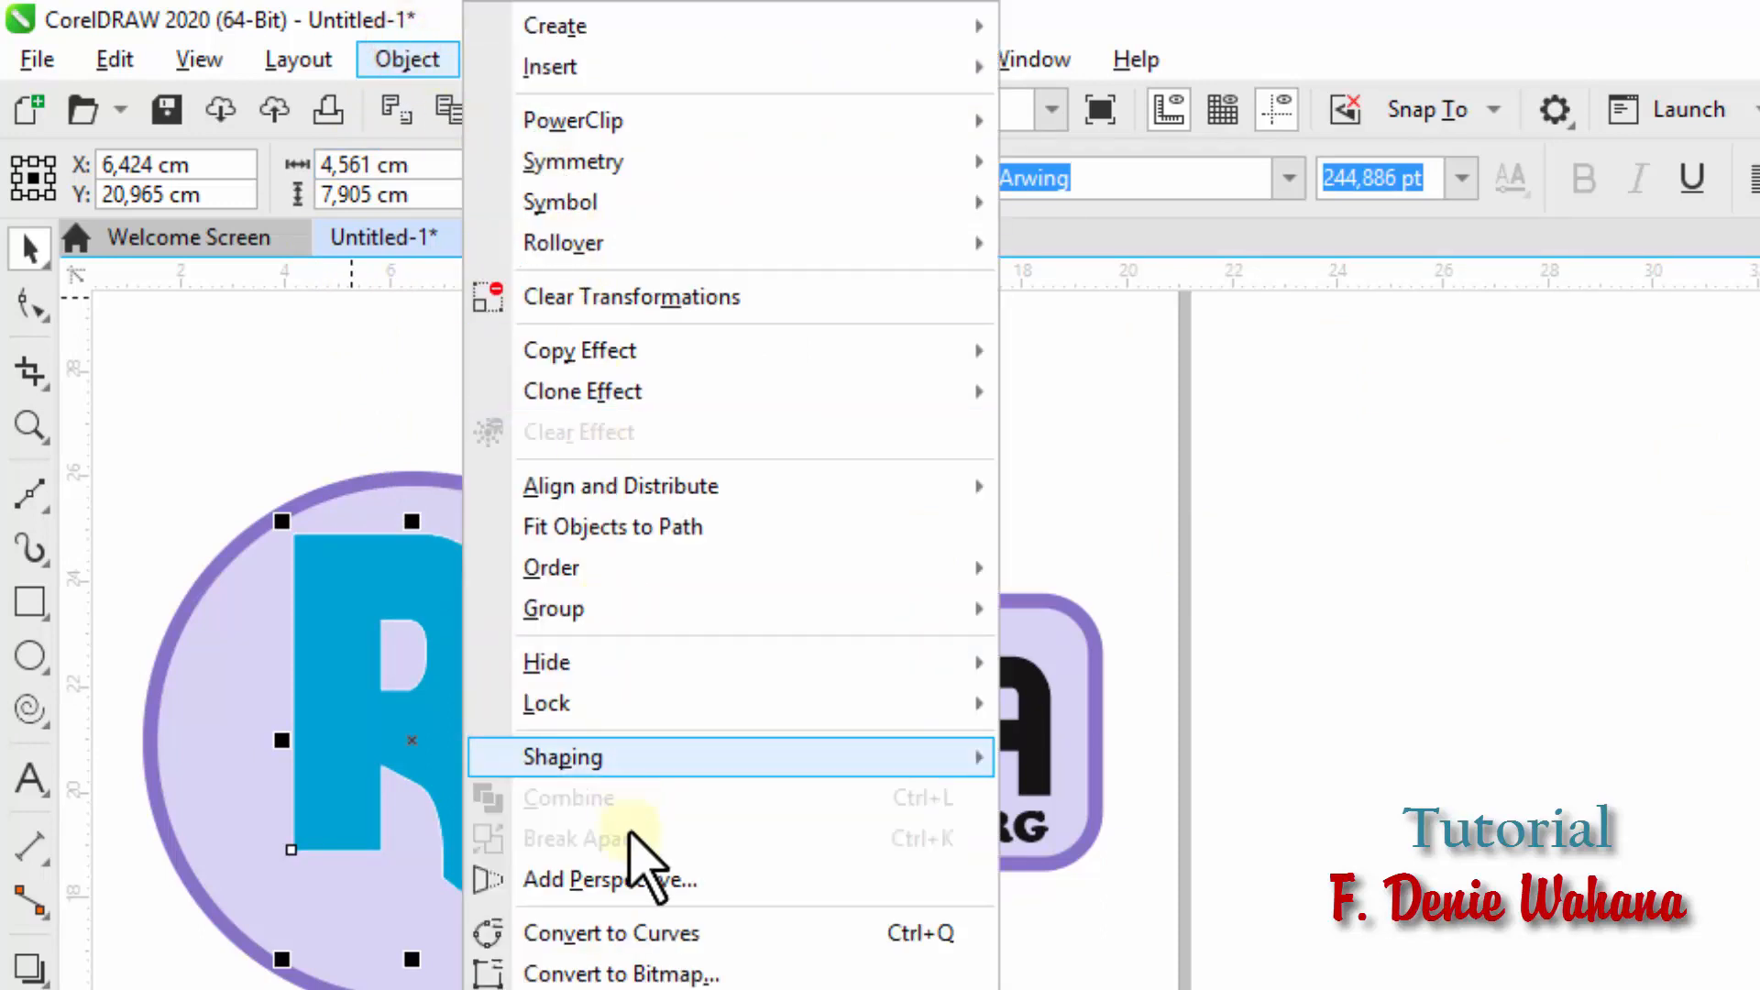
left_click(629, 933)
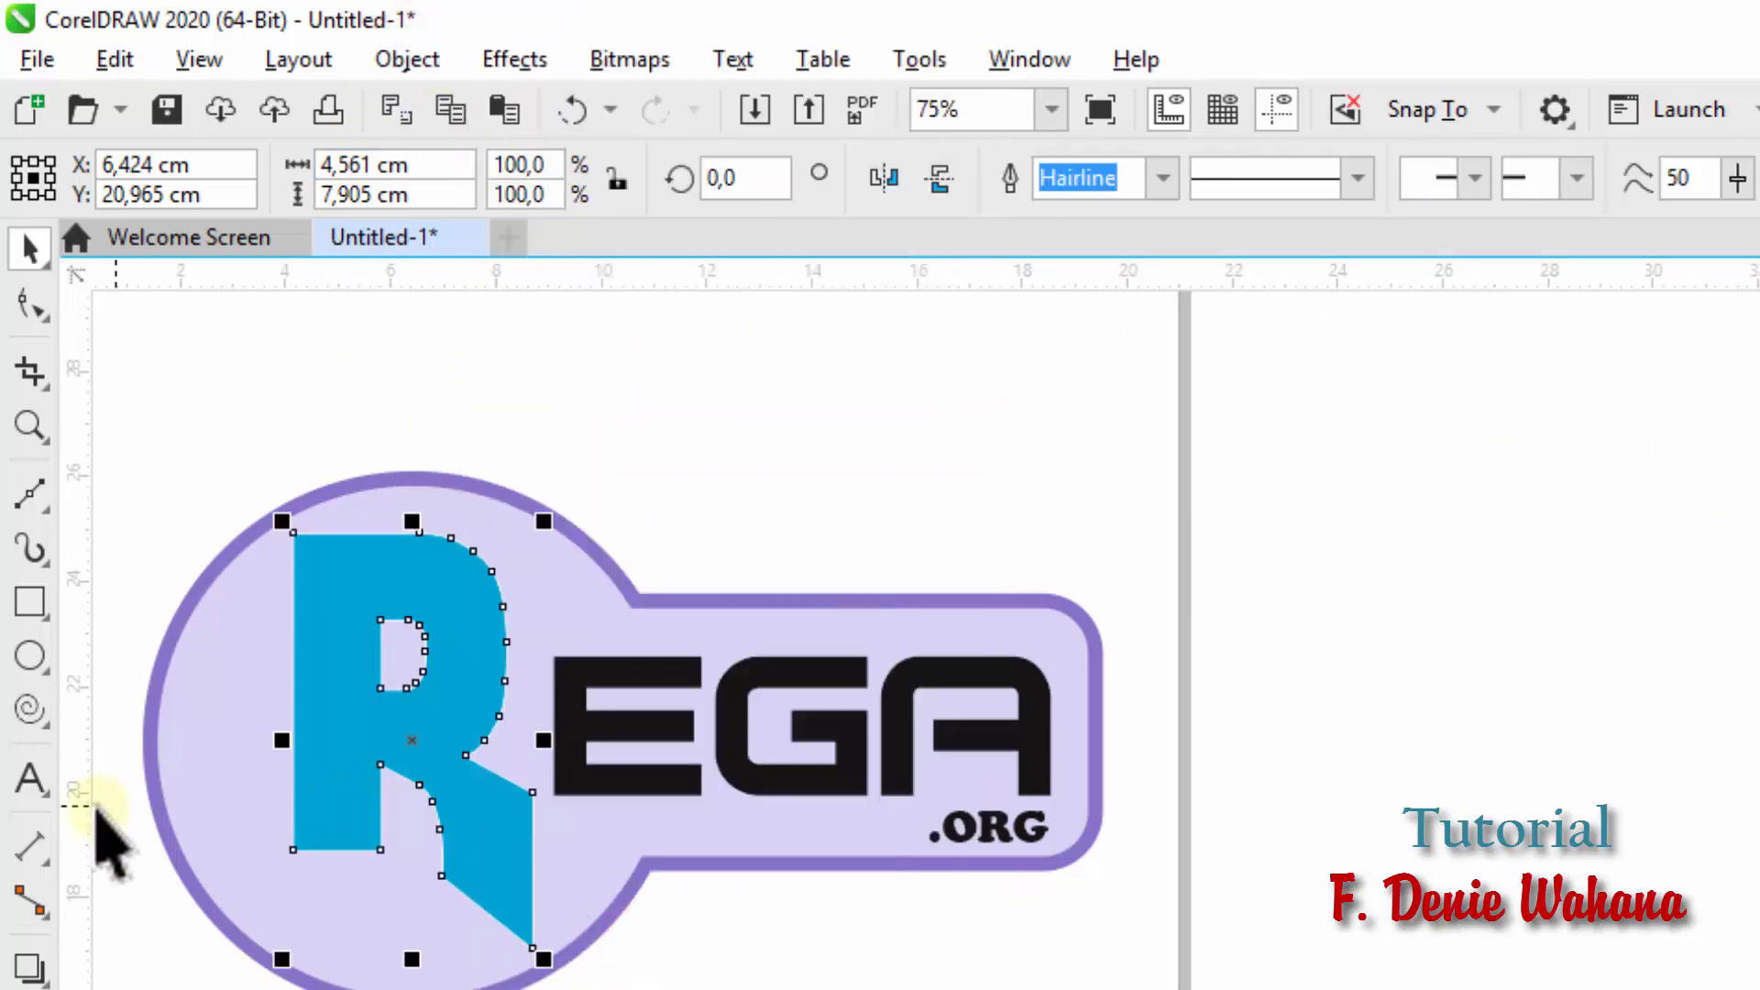
left_click(30, 778)
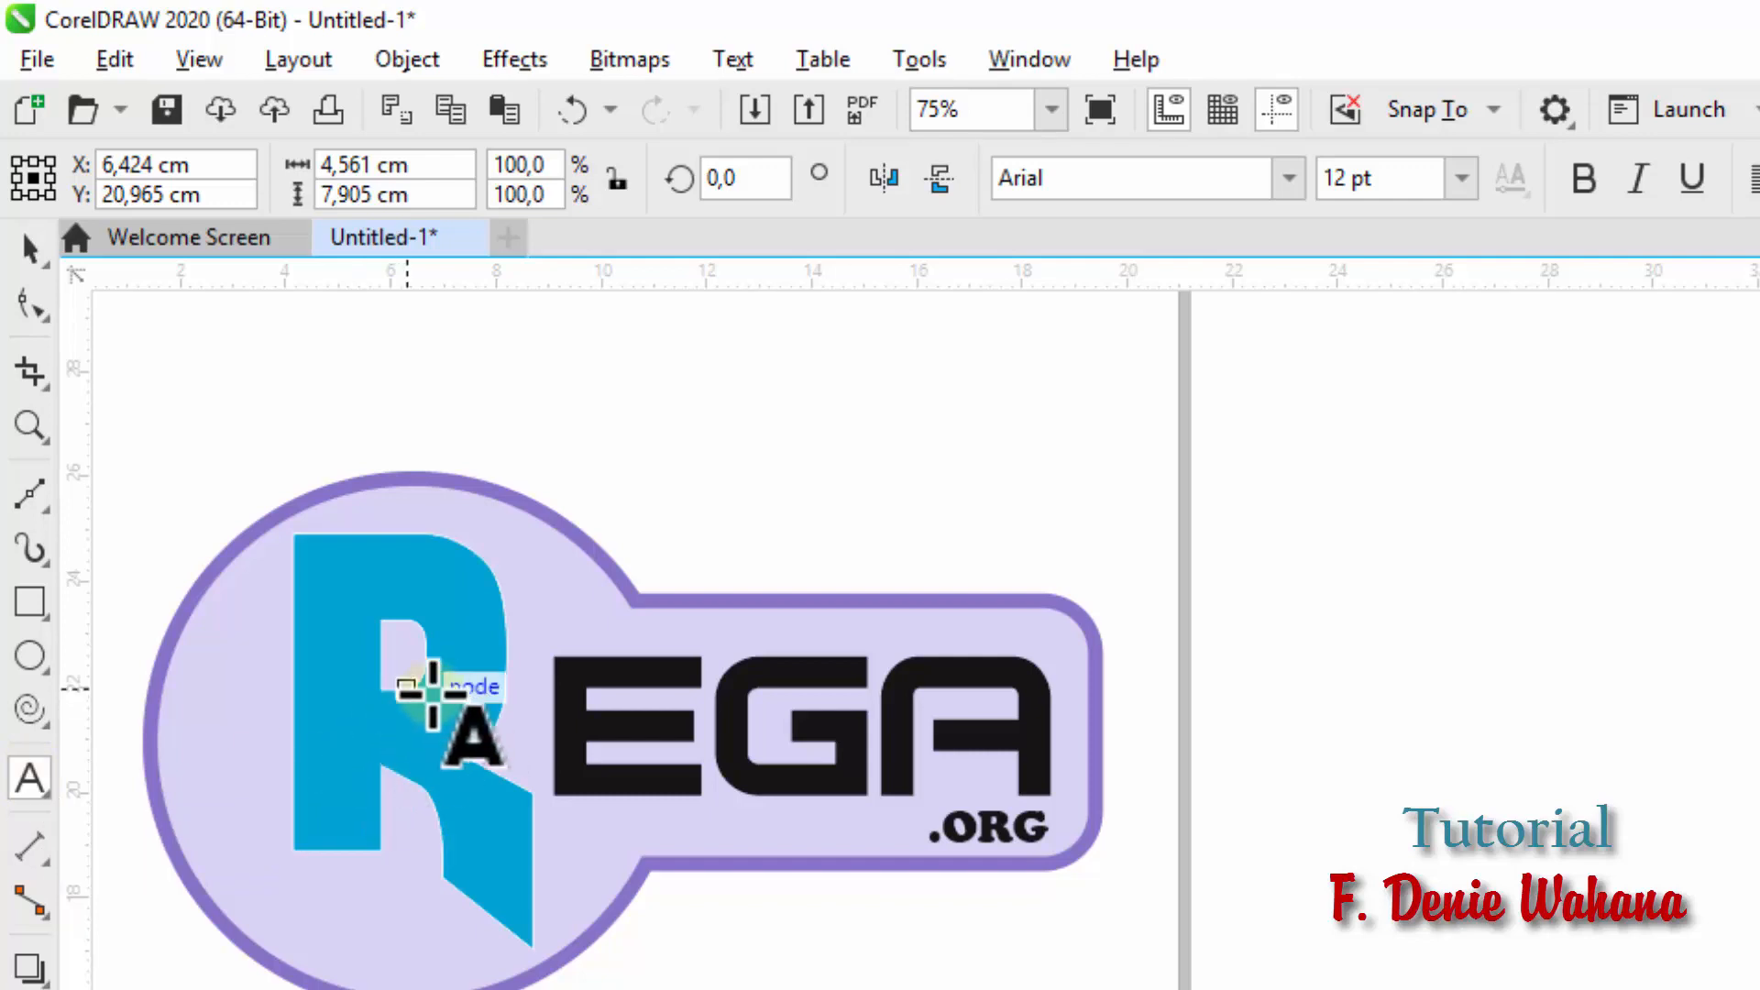
left_click(31, 248)
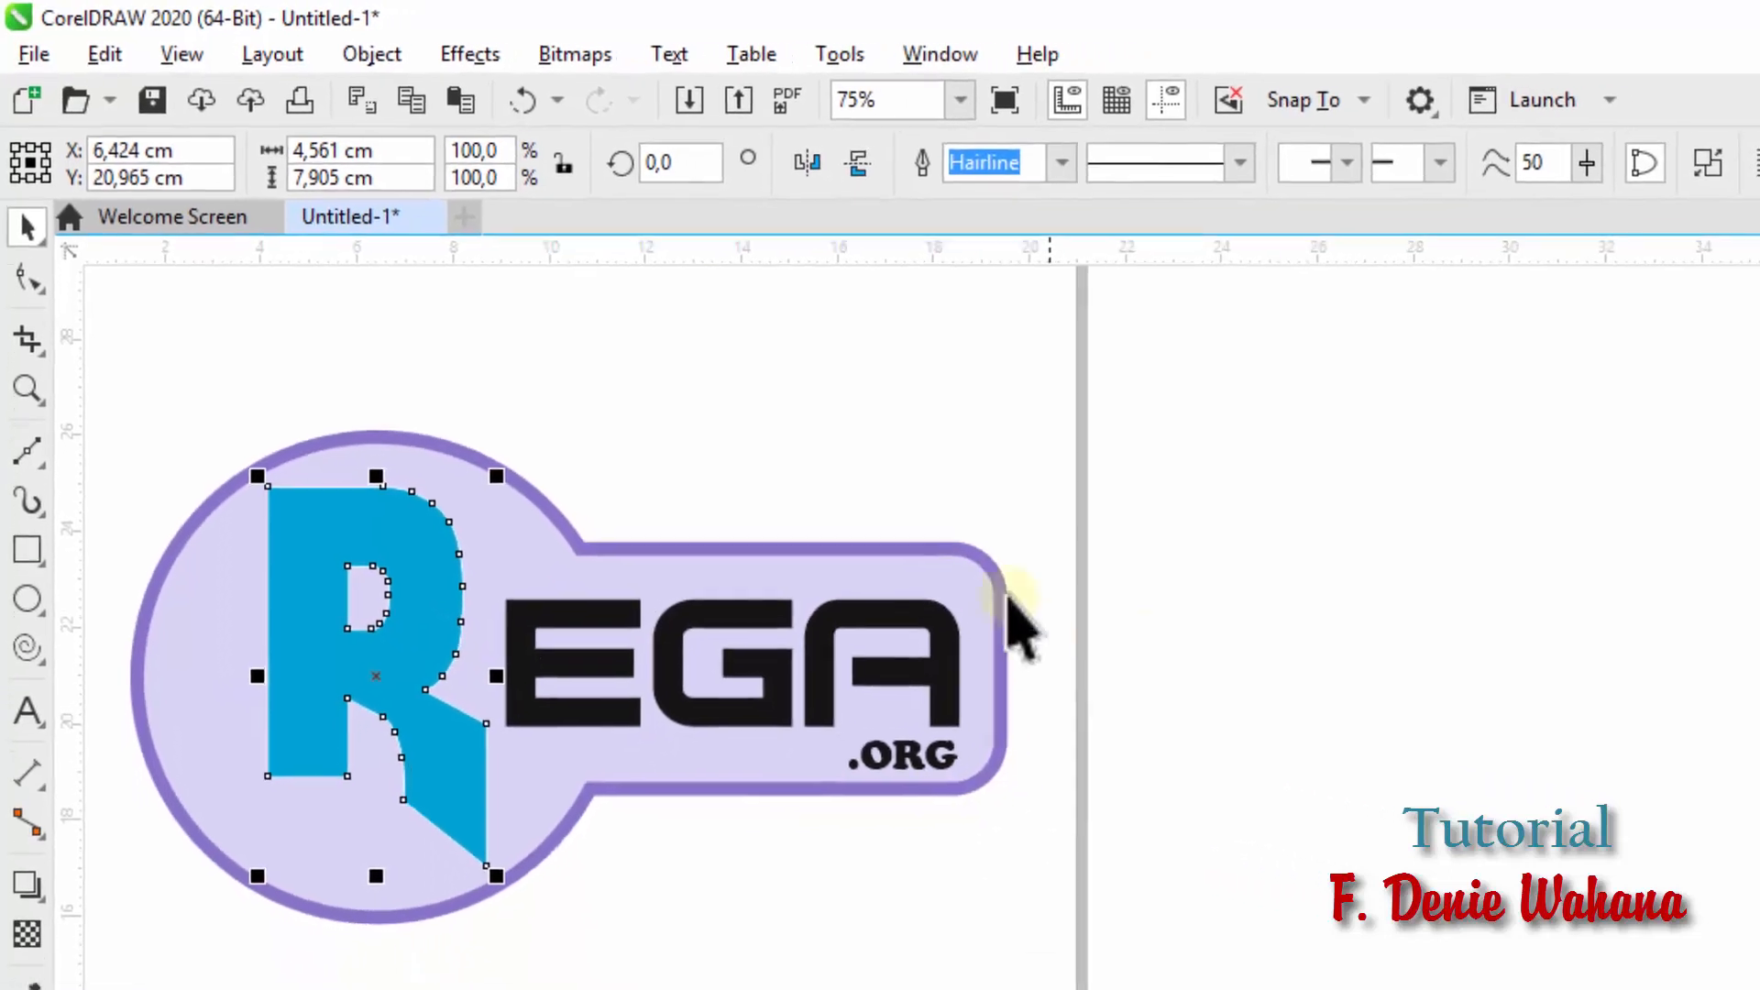
Step: Set the width of the letter R's white outline to 4.0 pt
scroll(382, 550, "up", 3)
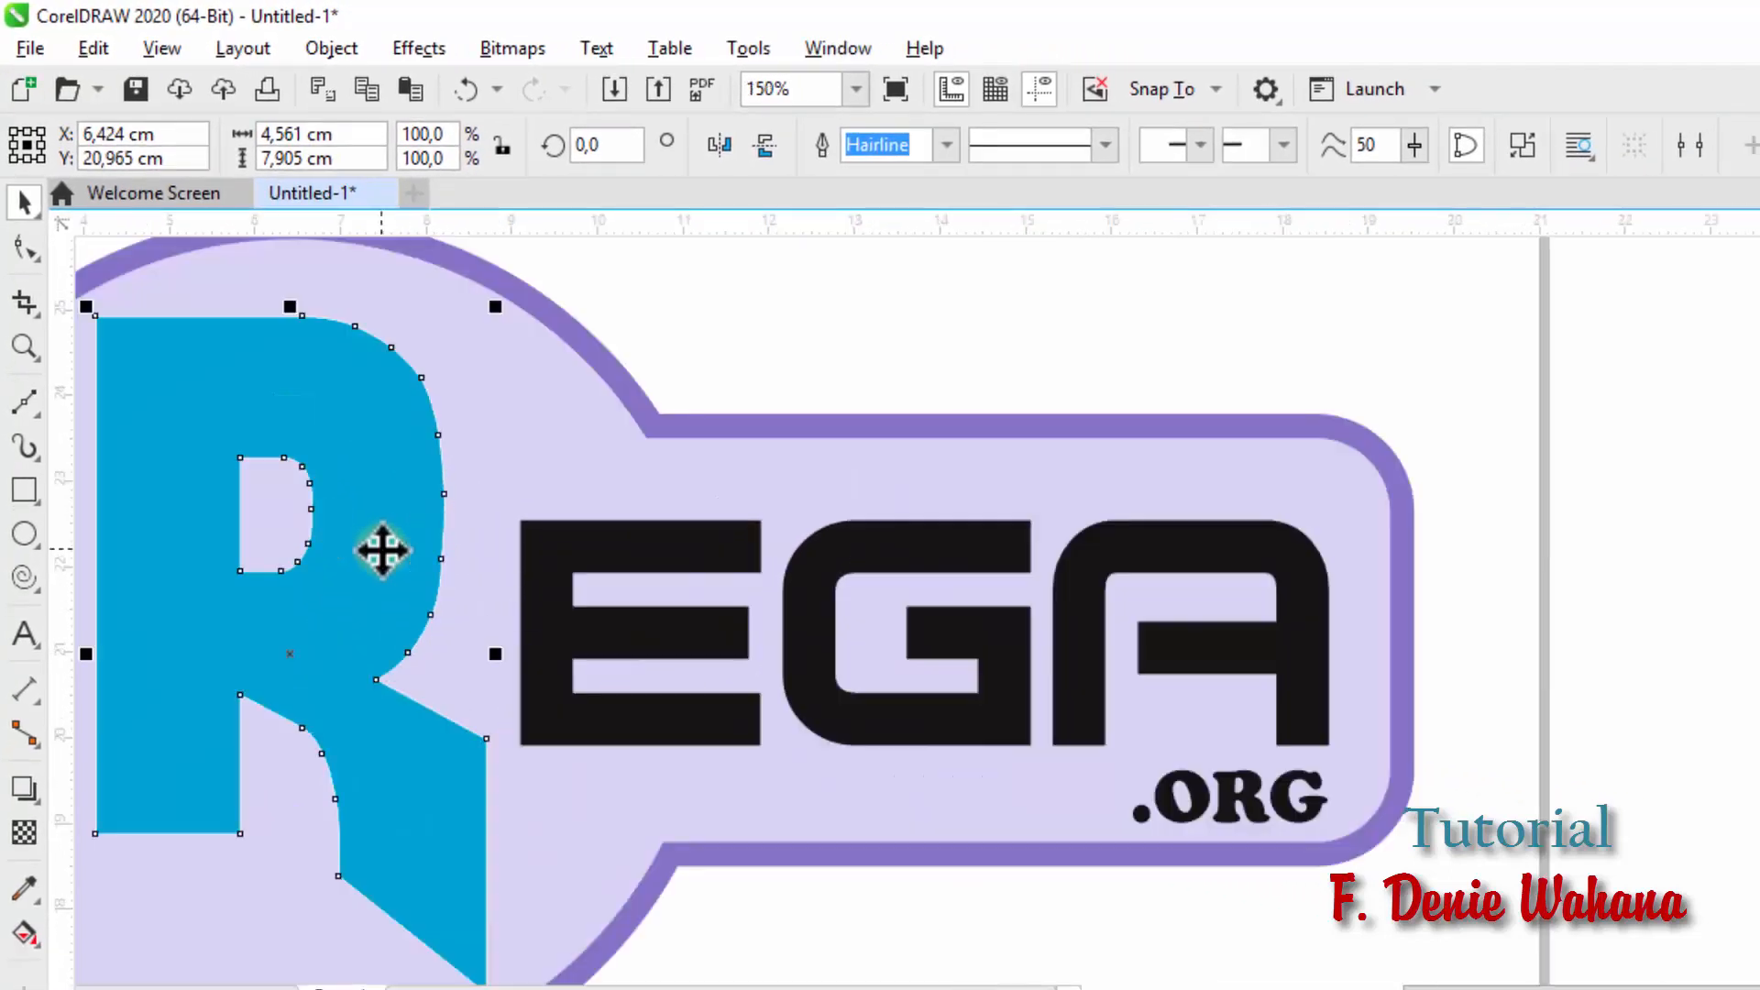
scroll(381, 550, "down", 3)
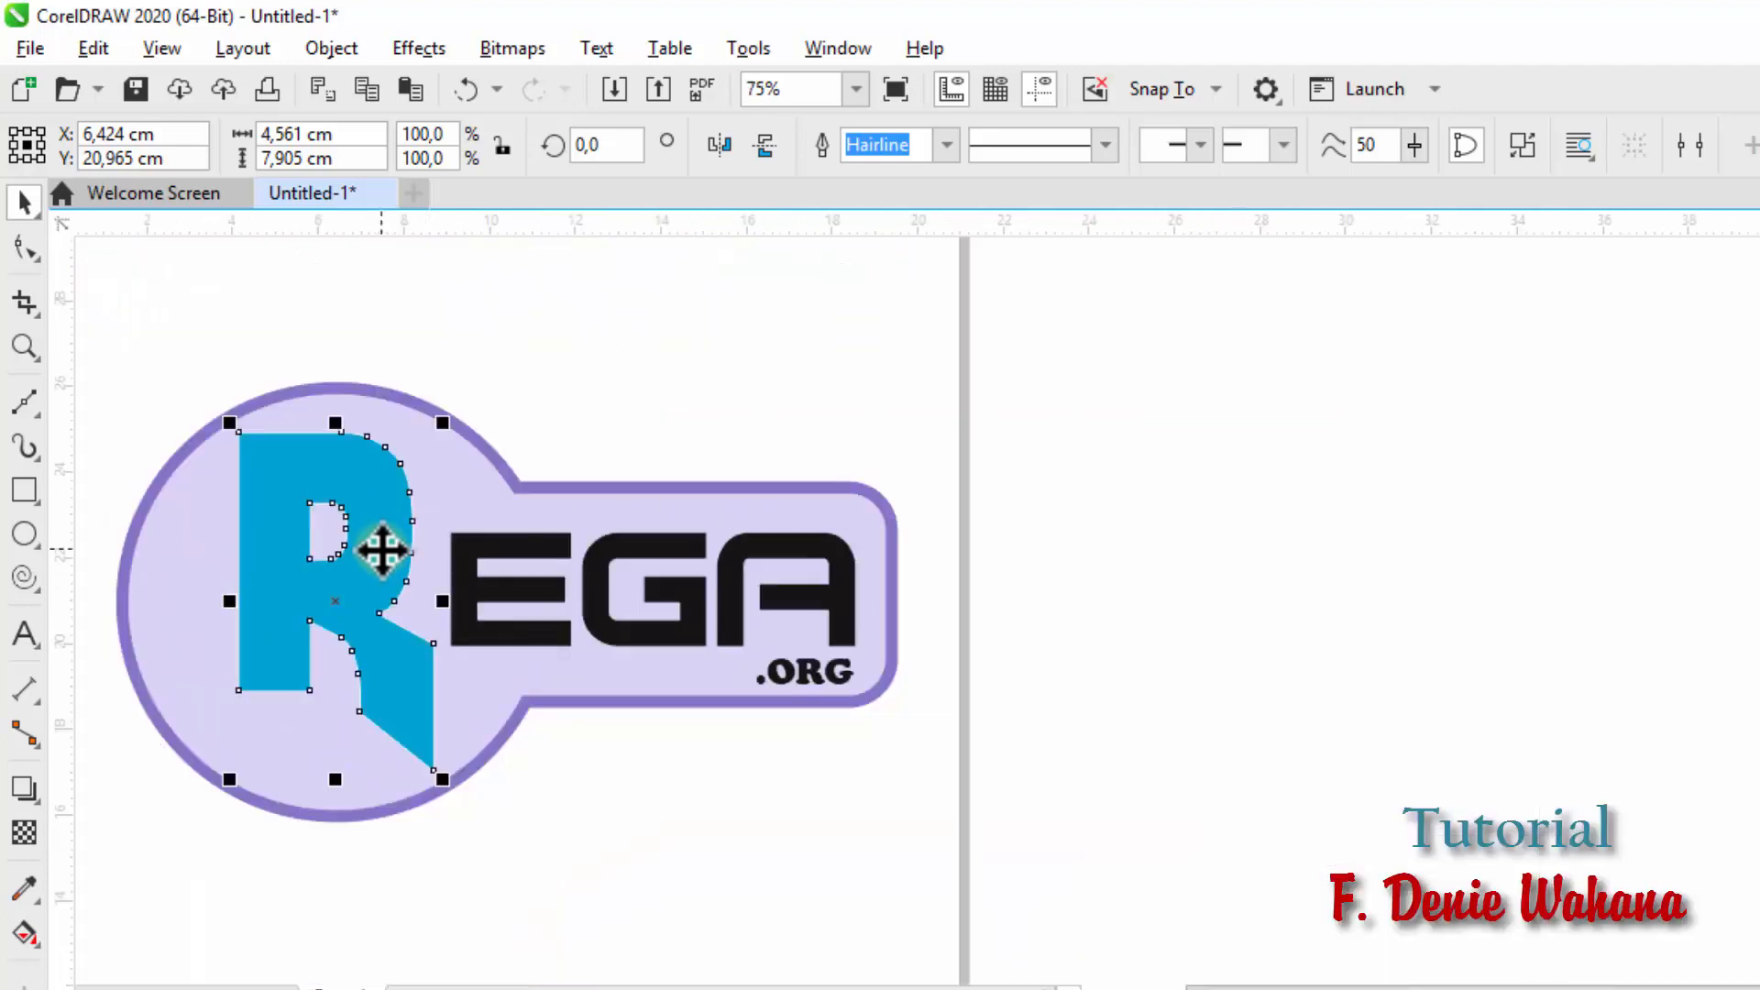
scroll(381, 551, "up", 2)
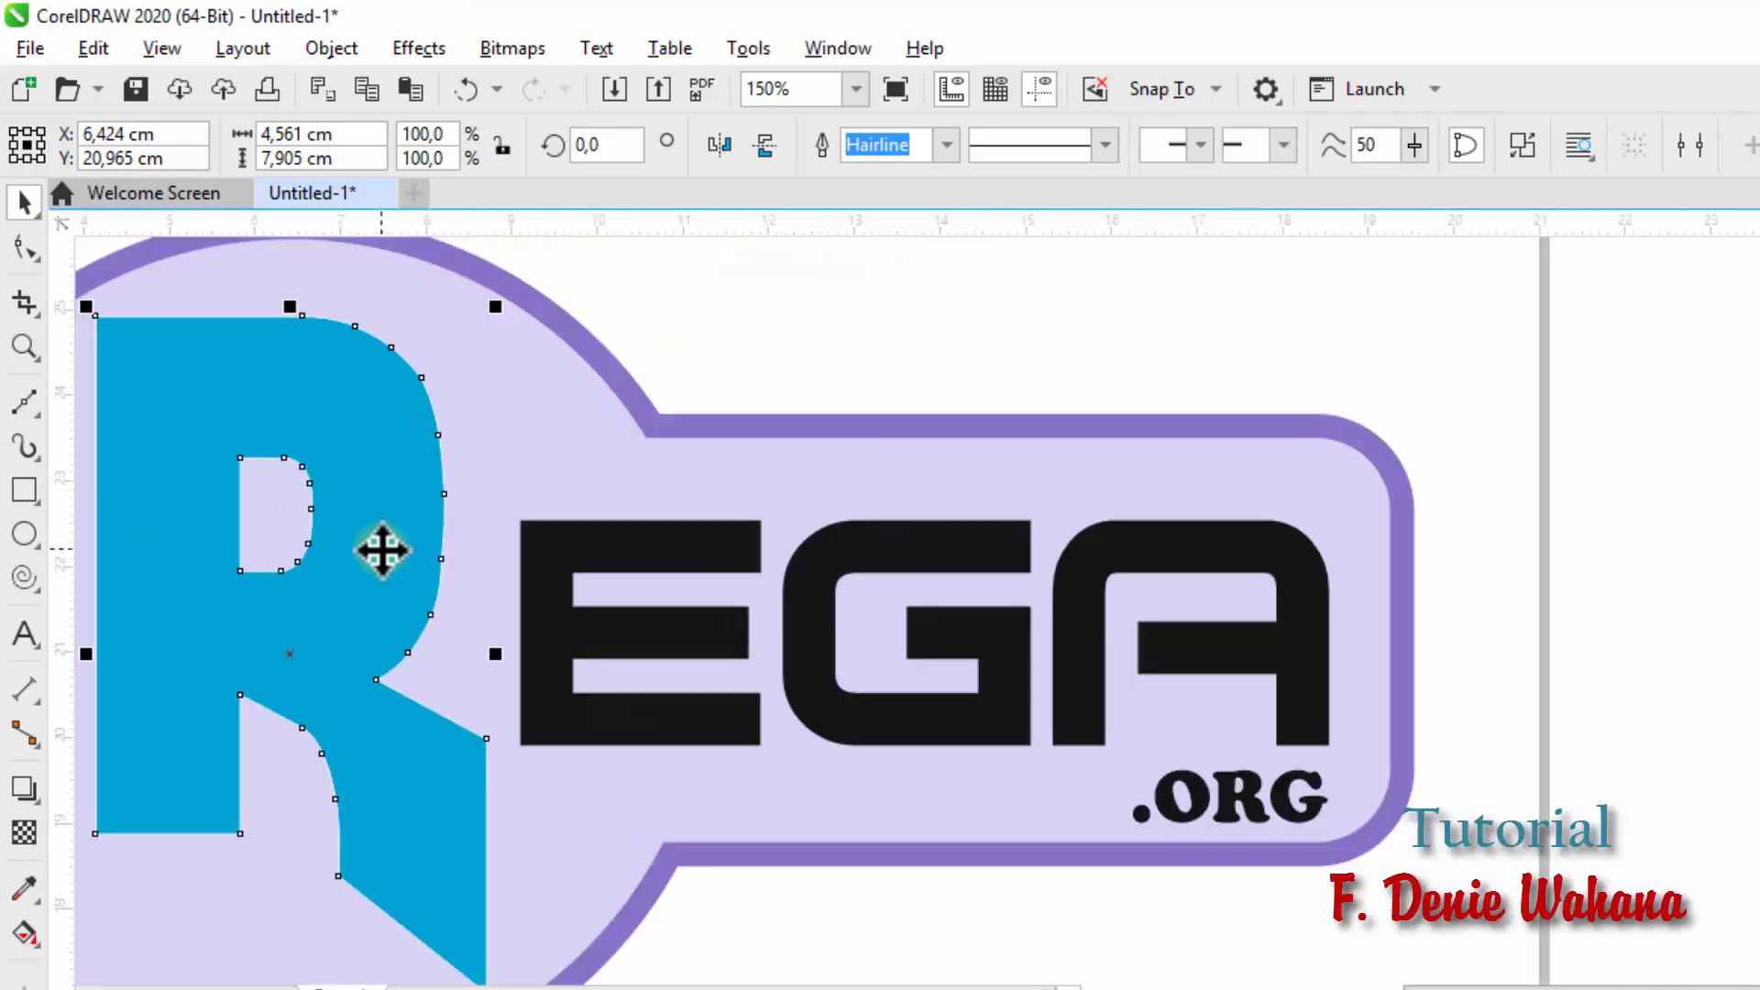
left_click(944, 146)
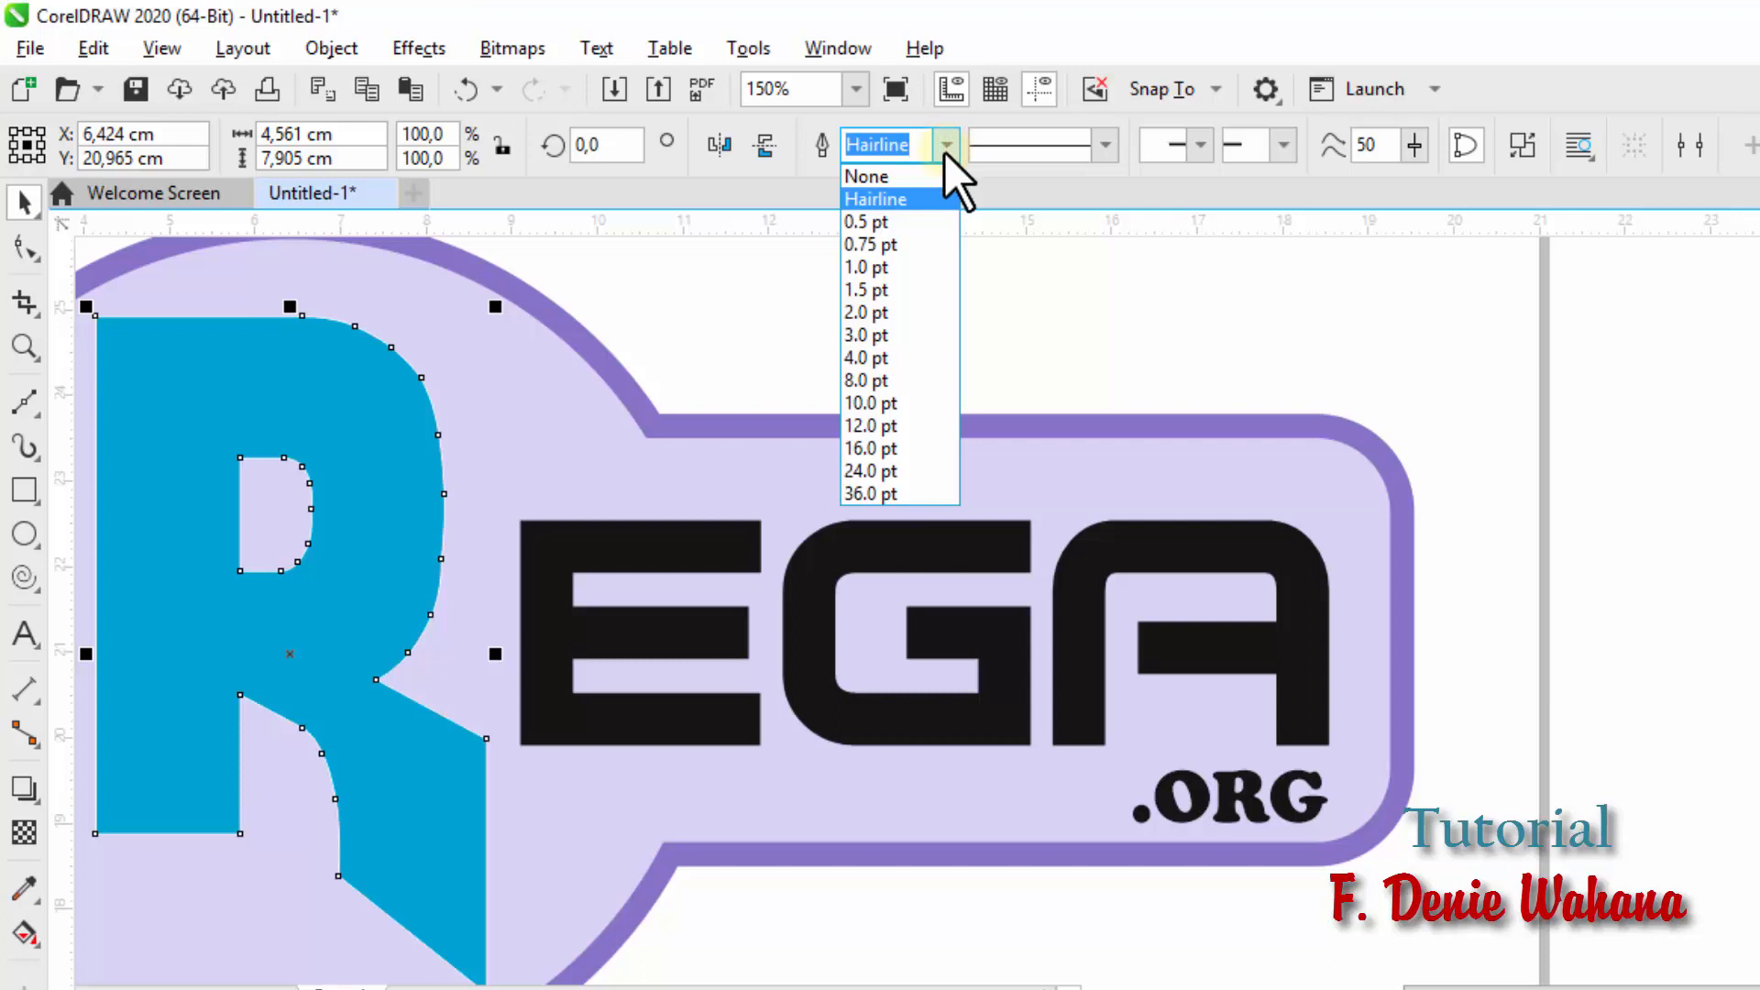
left_click(1001, 187)
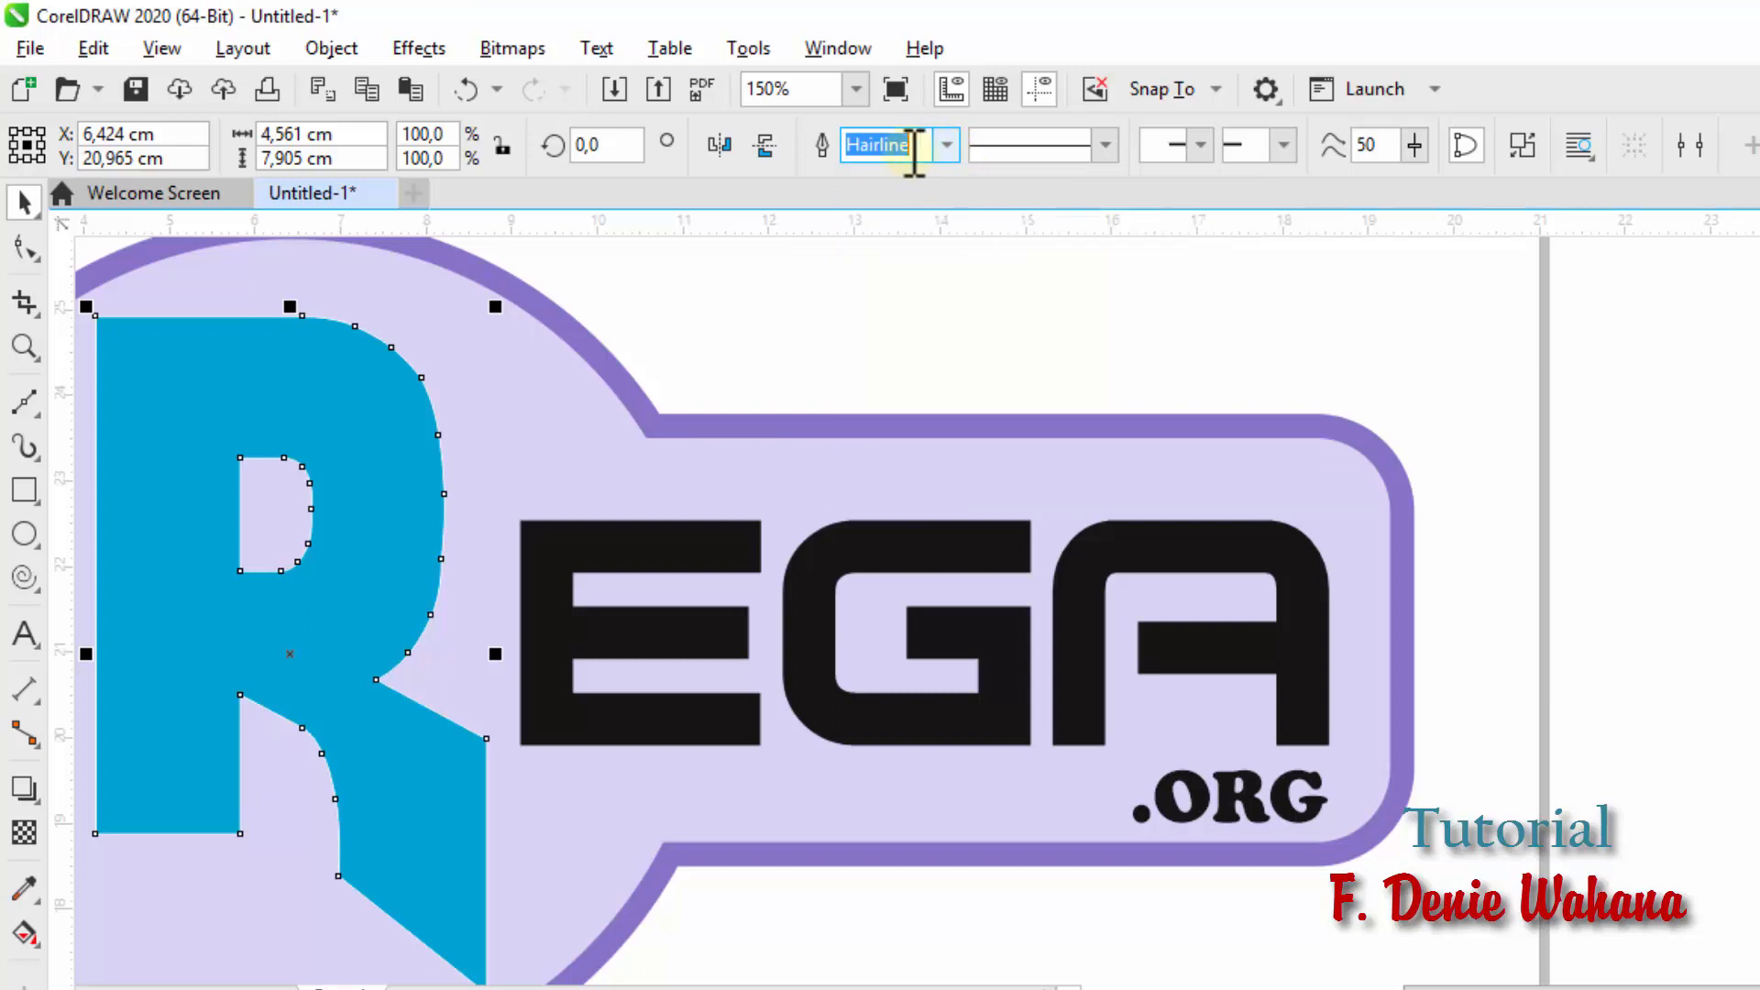
left_click(940, 146)
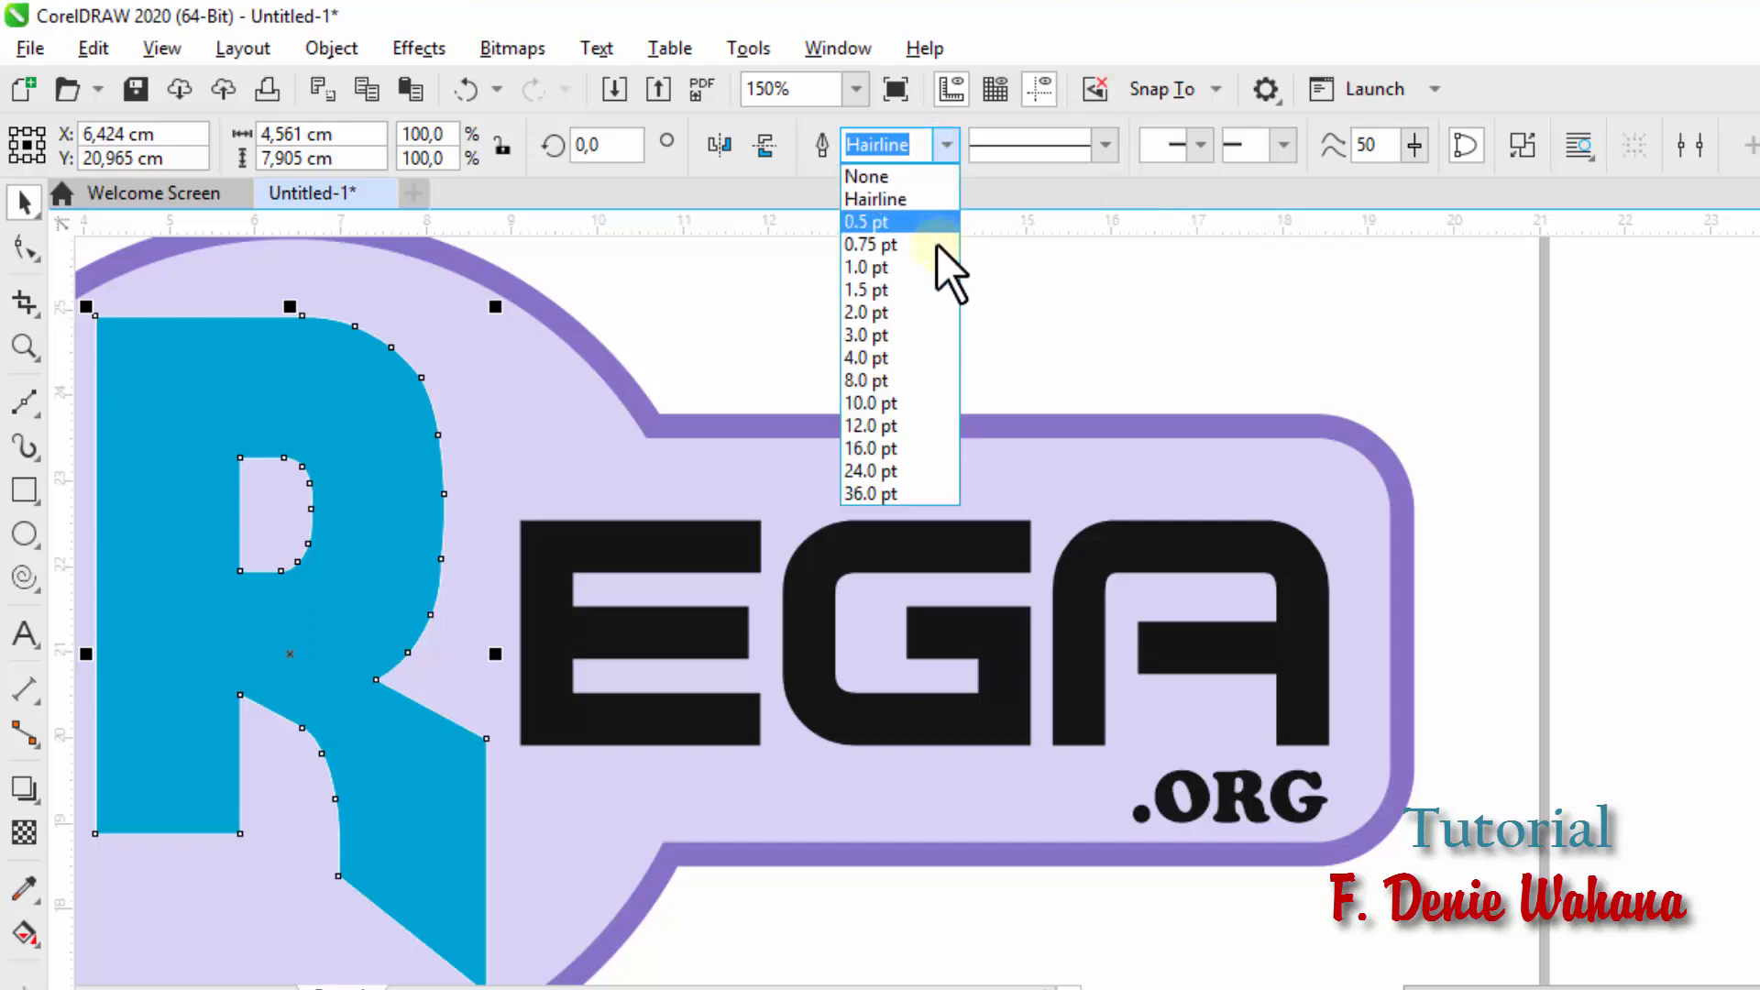
left_click(913, 377)
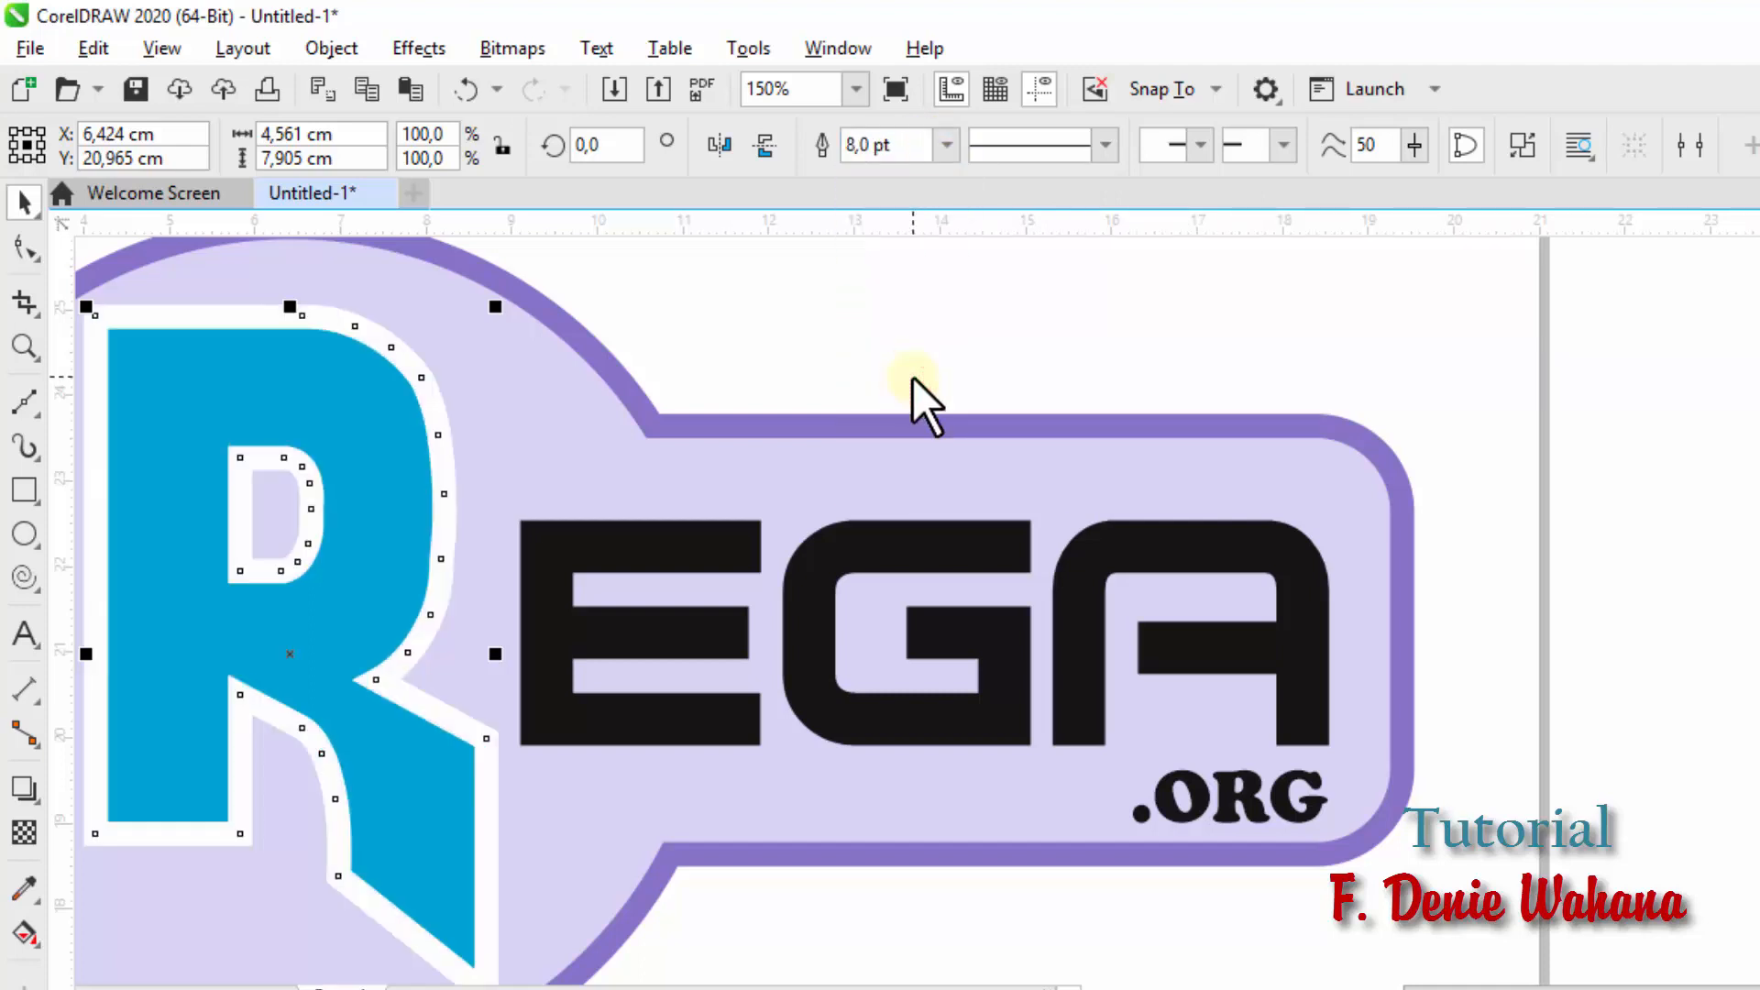
left_click(946, 145)
left_click(900, 361)
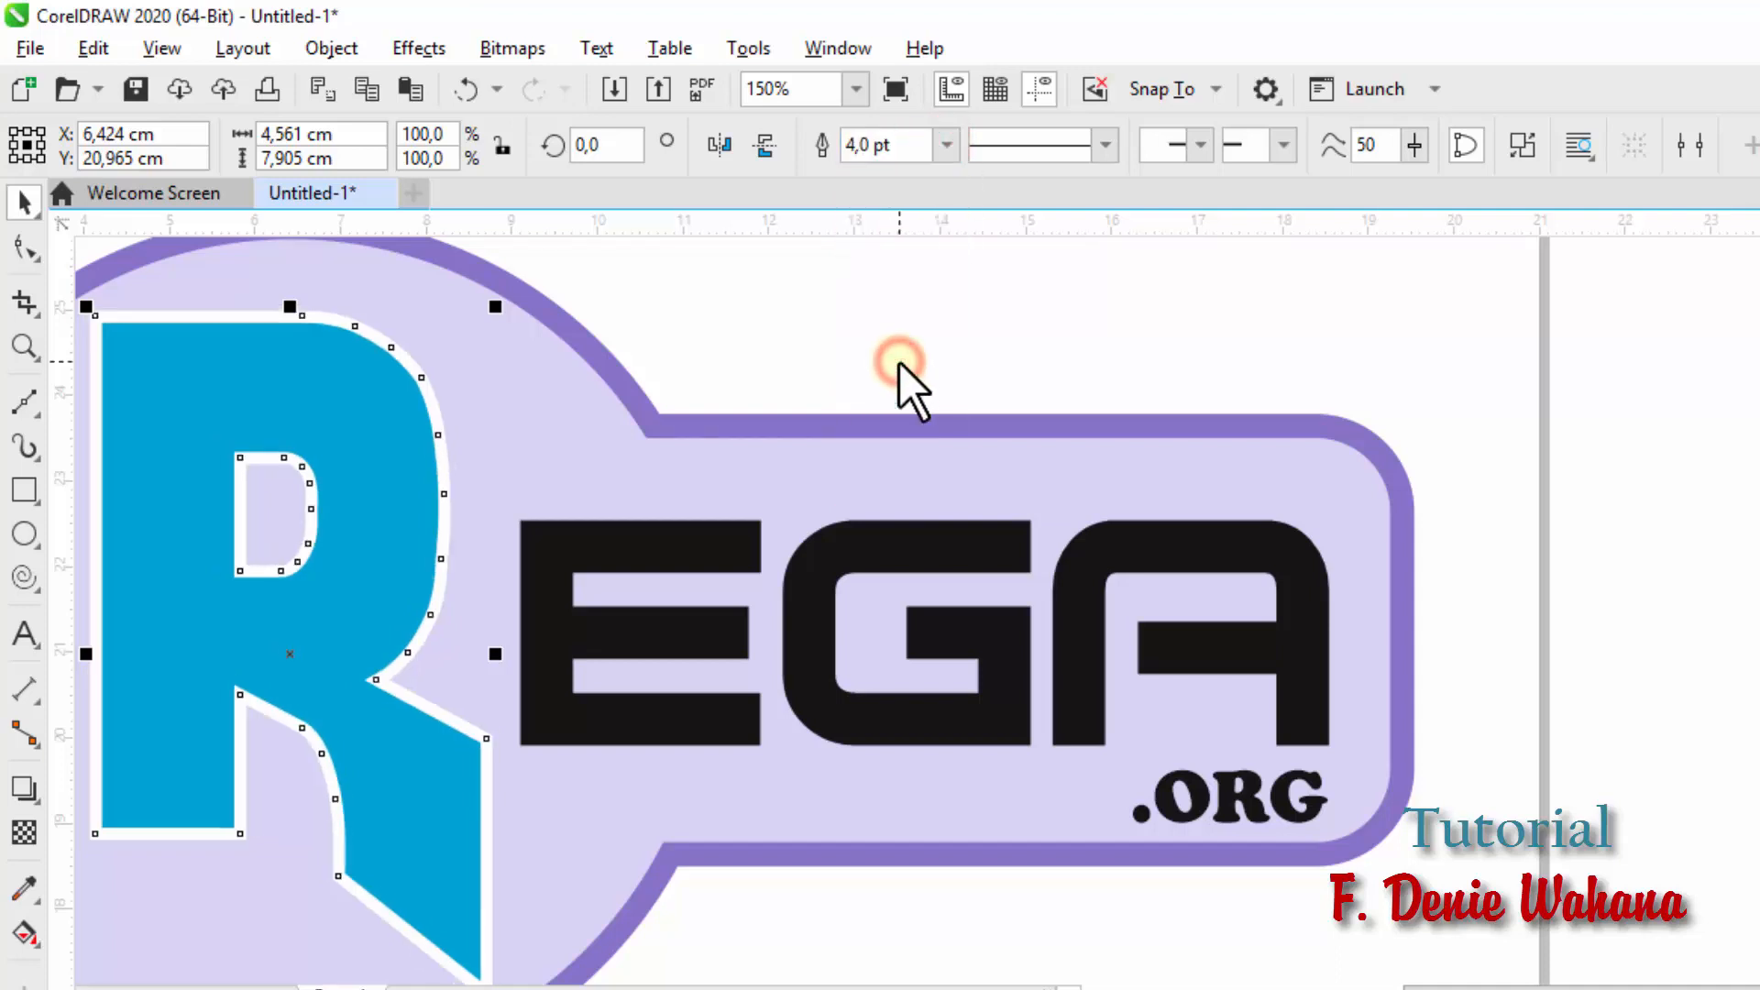
left_click(818, 364)
scroll(561, 461, "down", 2)
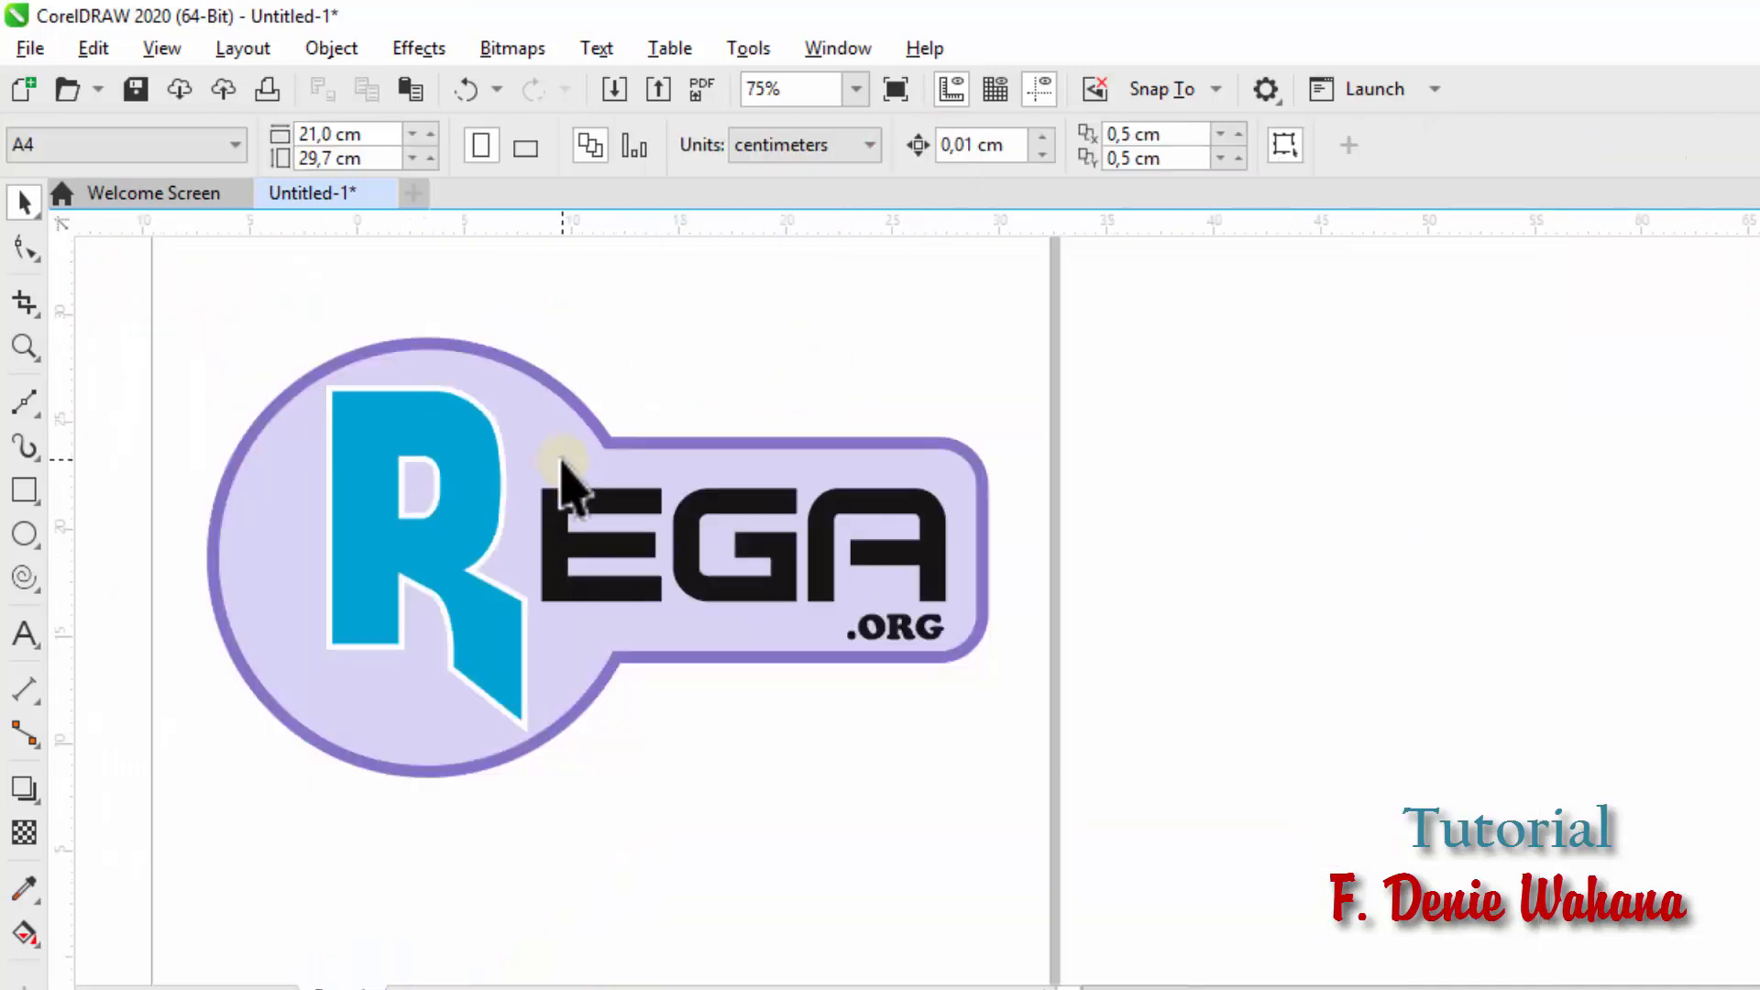
scroll(555, 460, "up", 2)
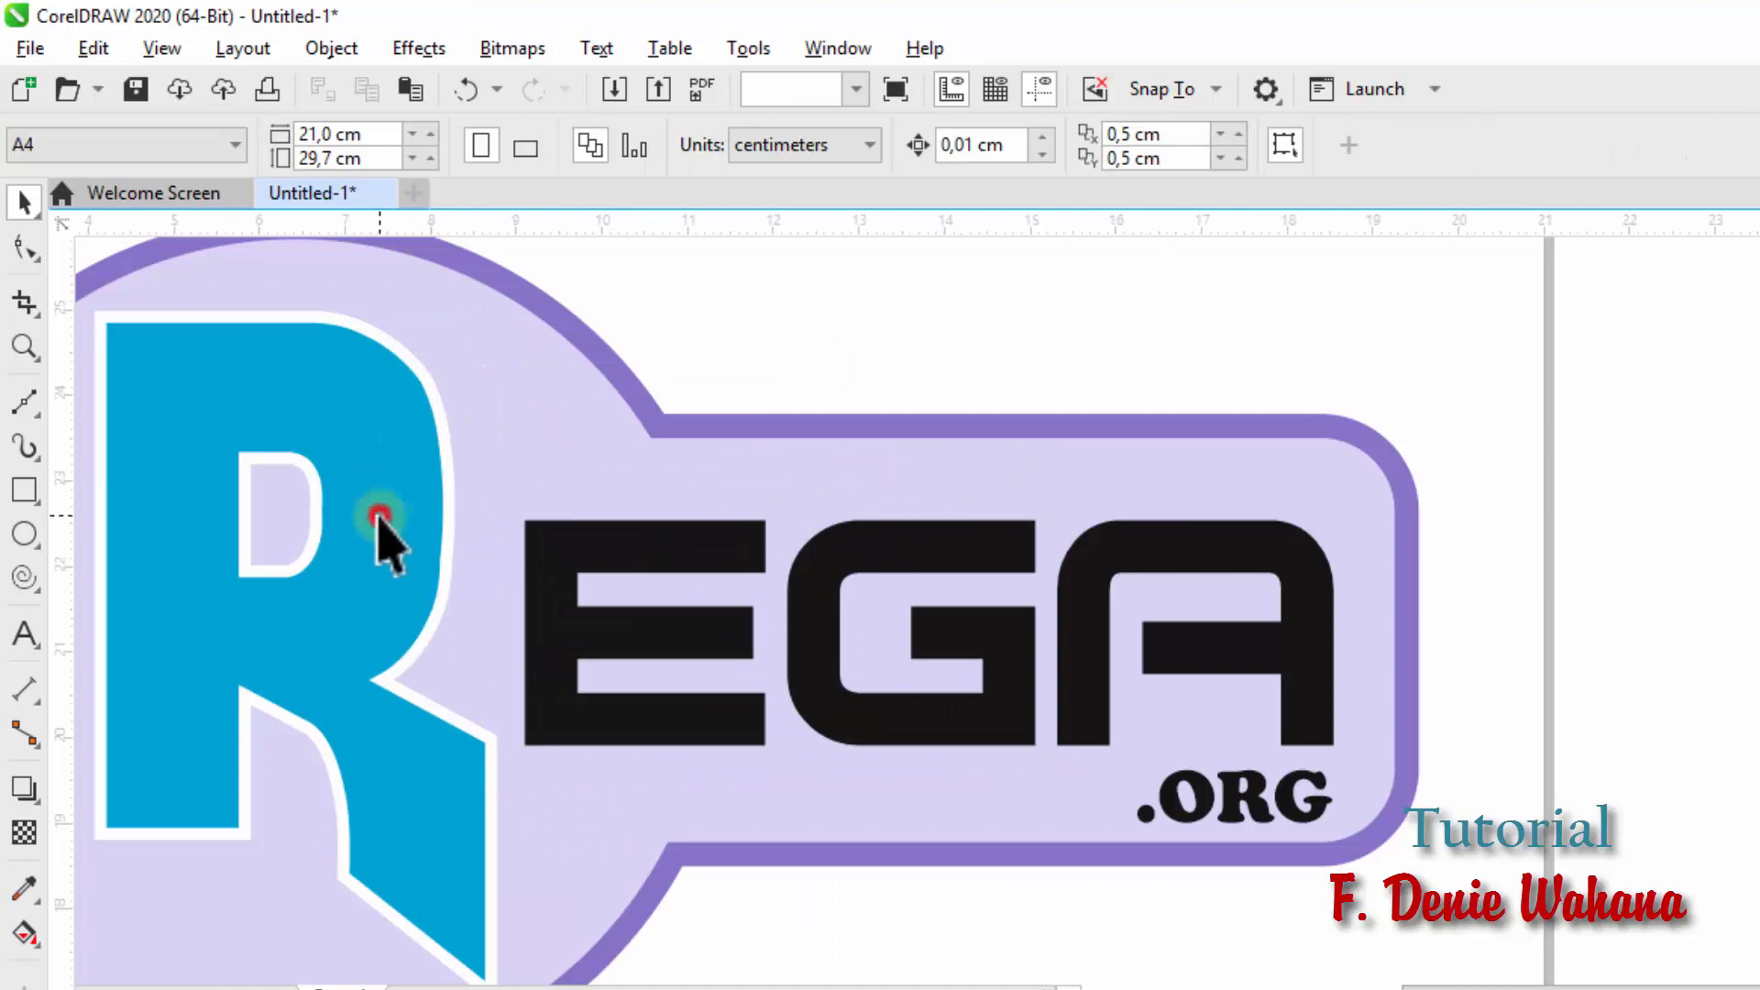
left_click(379, 518)
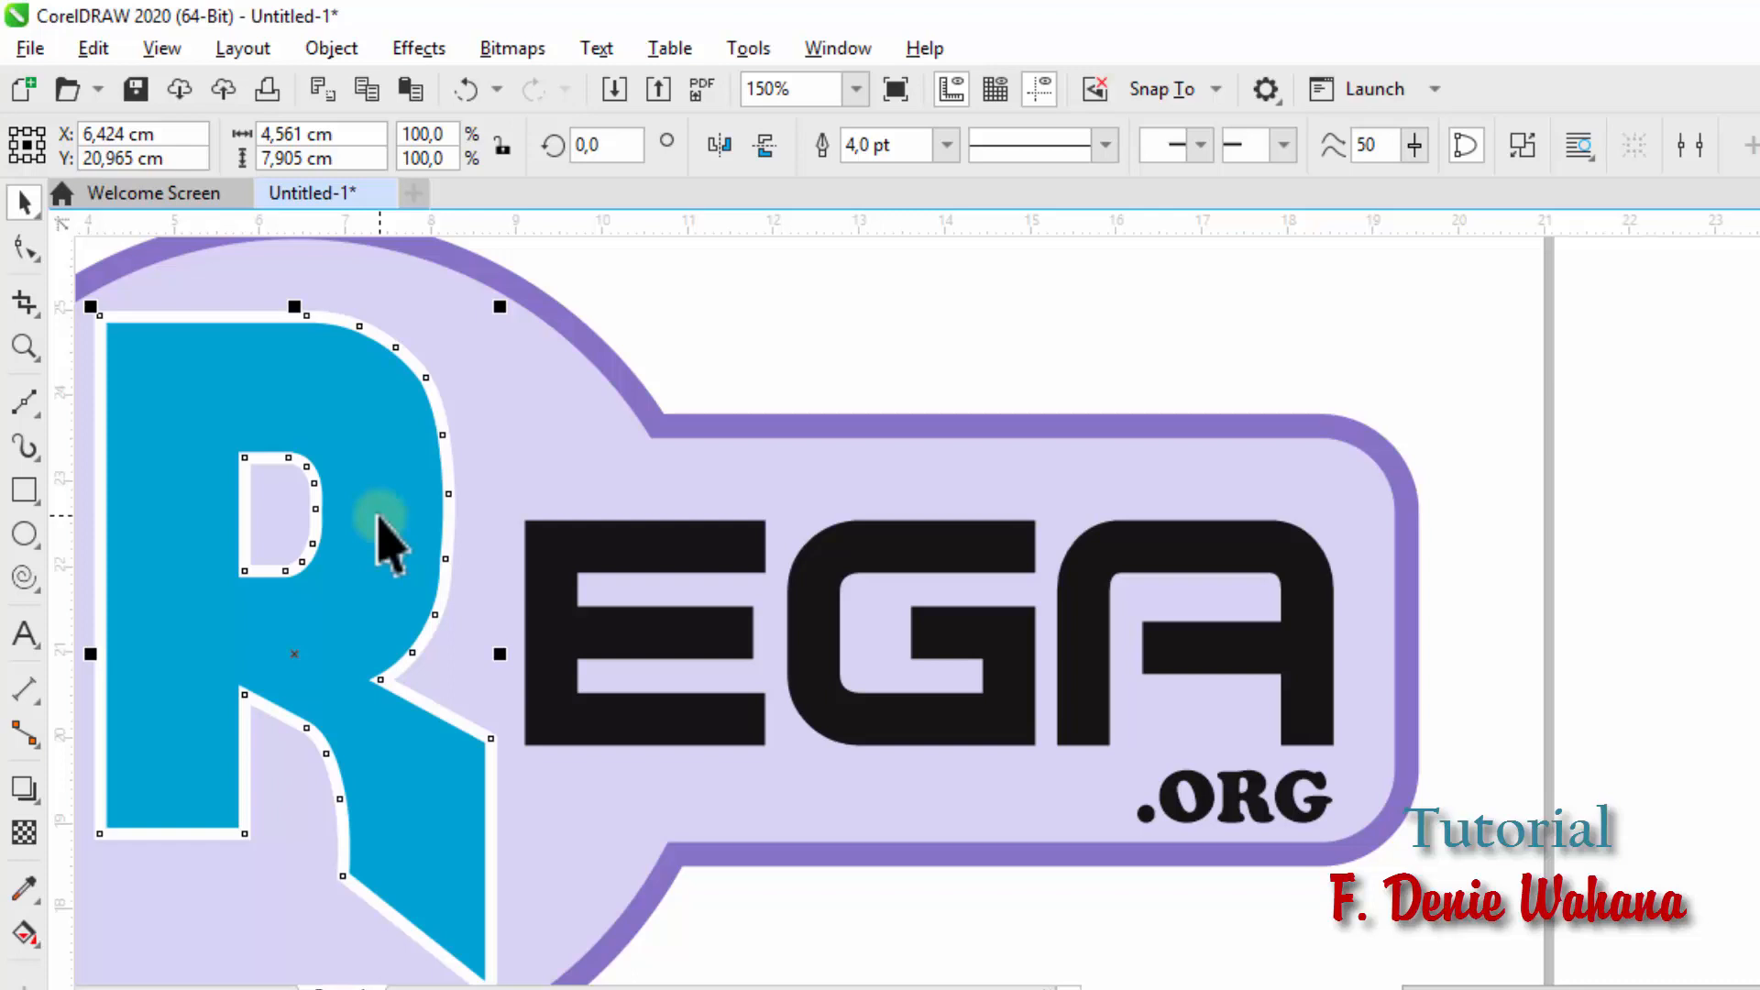
left_click(522, 470)
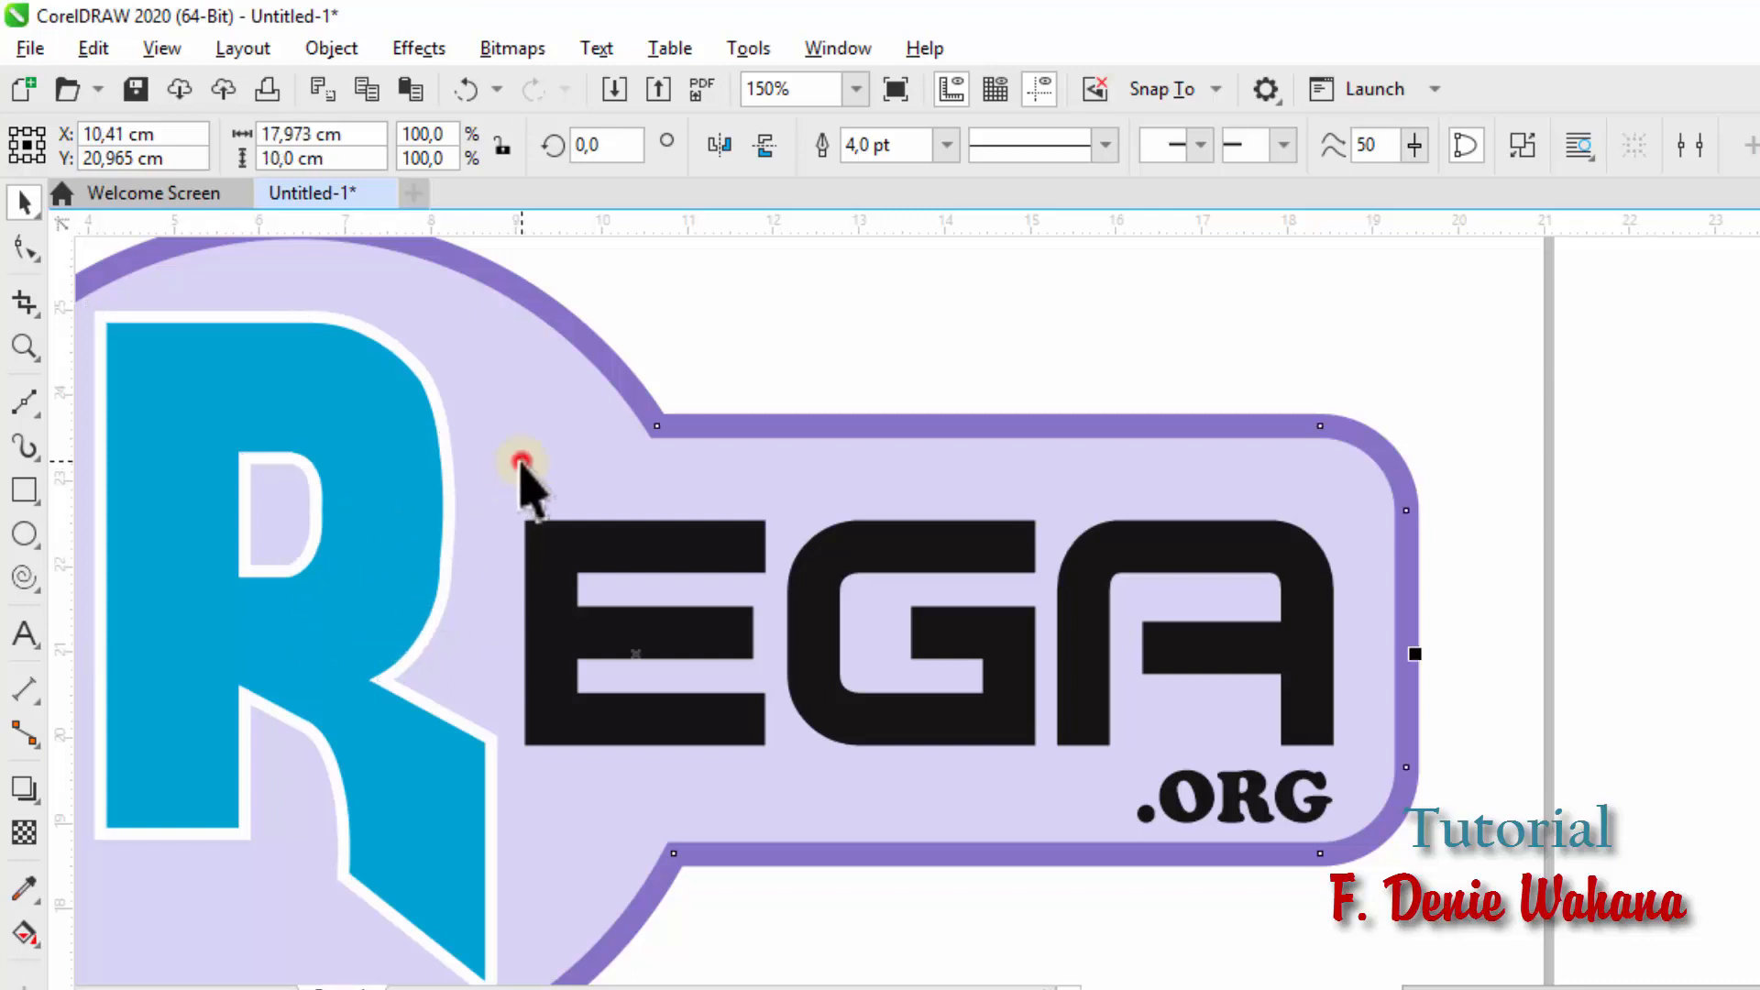
scroll(522, 463, "down", 2)
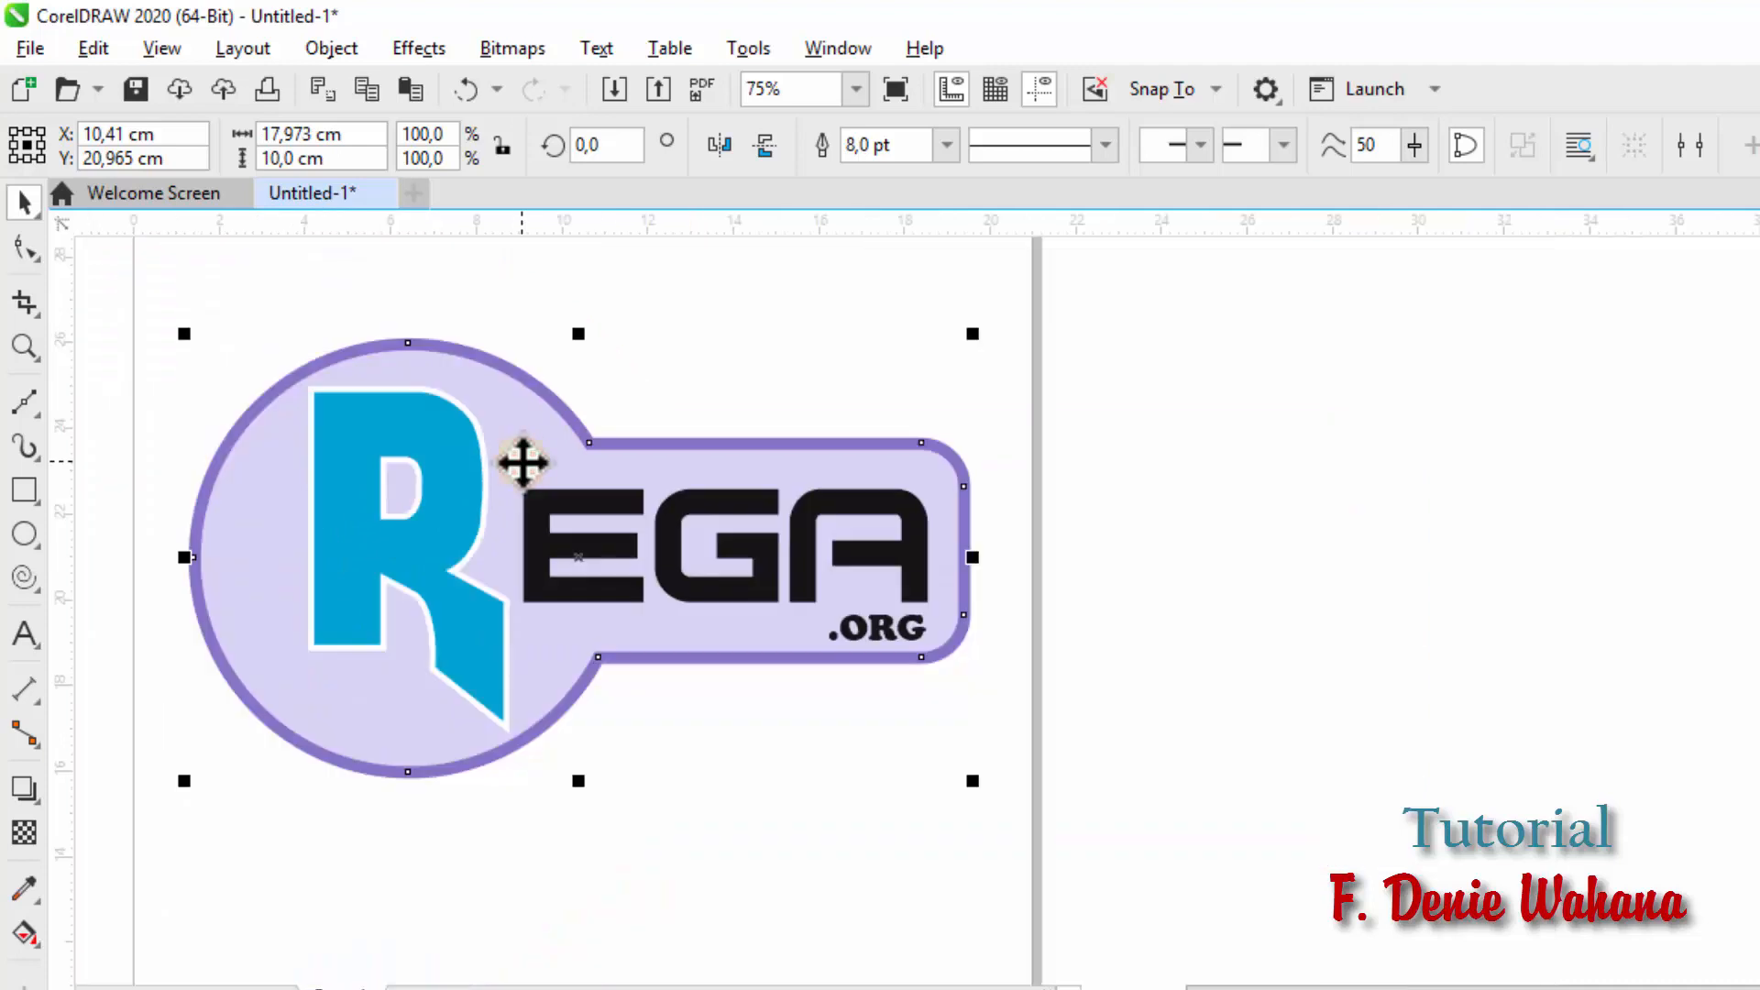
left_click(1219, 483)
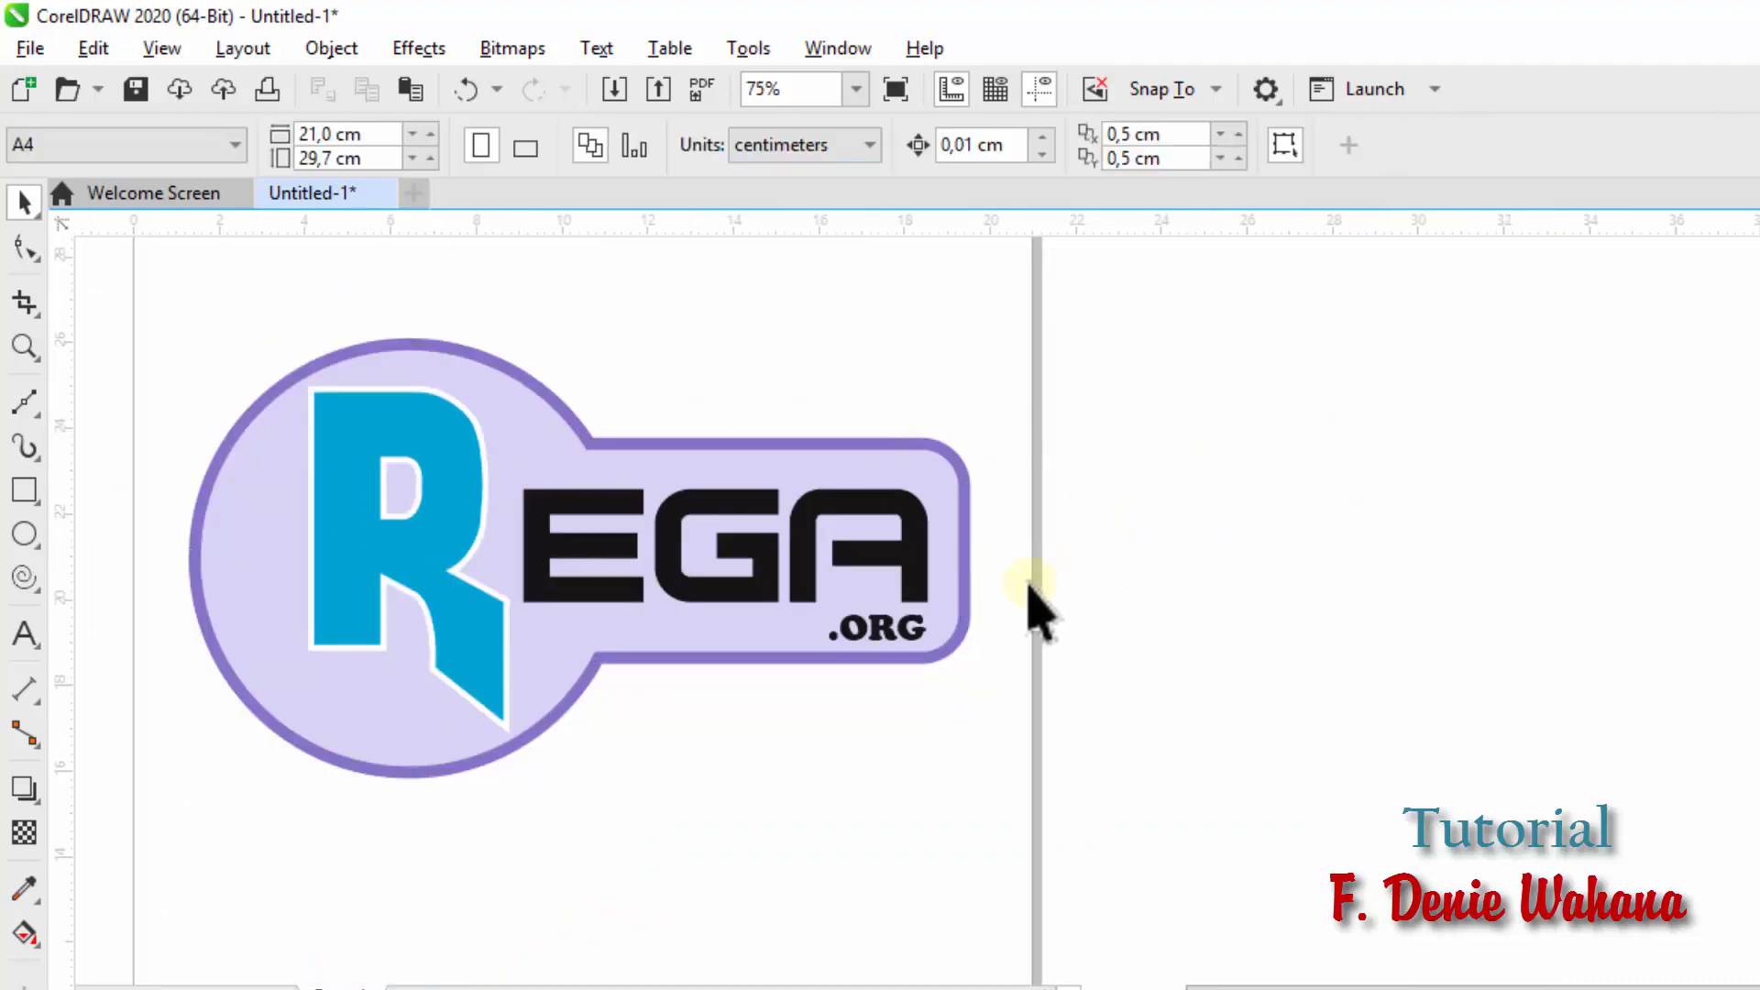
Step: Skew the .ORG text horizontally so it slants to the right, about 2.48 cm wide overall
left_click(915, 628, "ctrl")
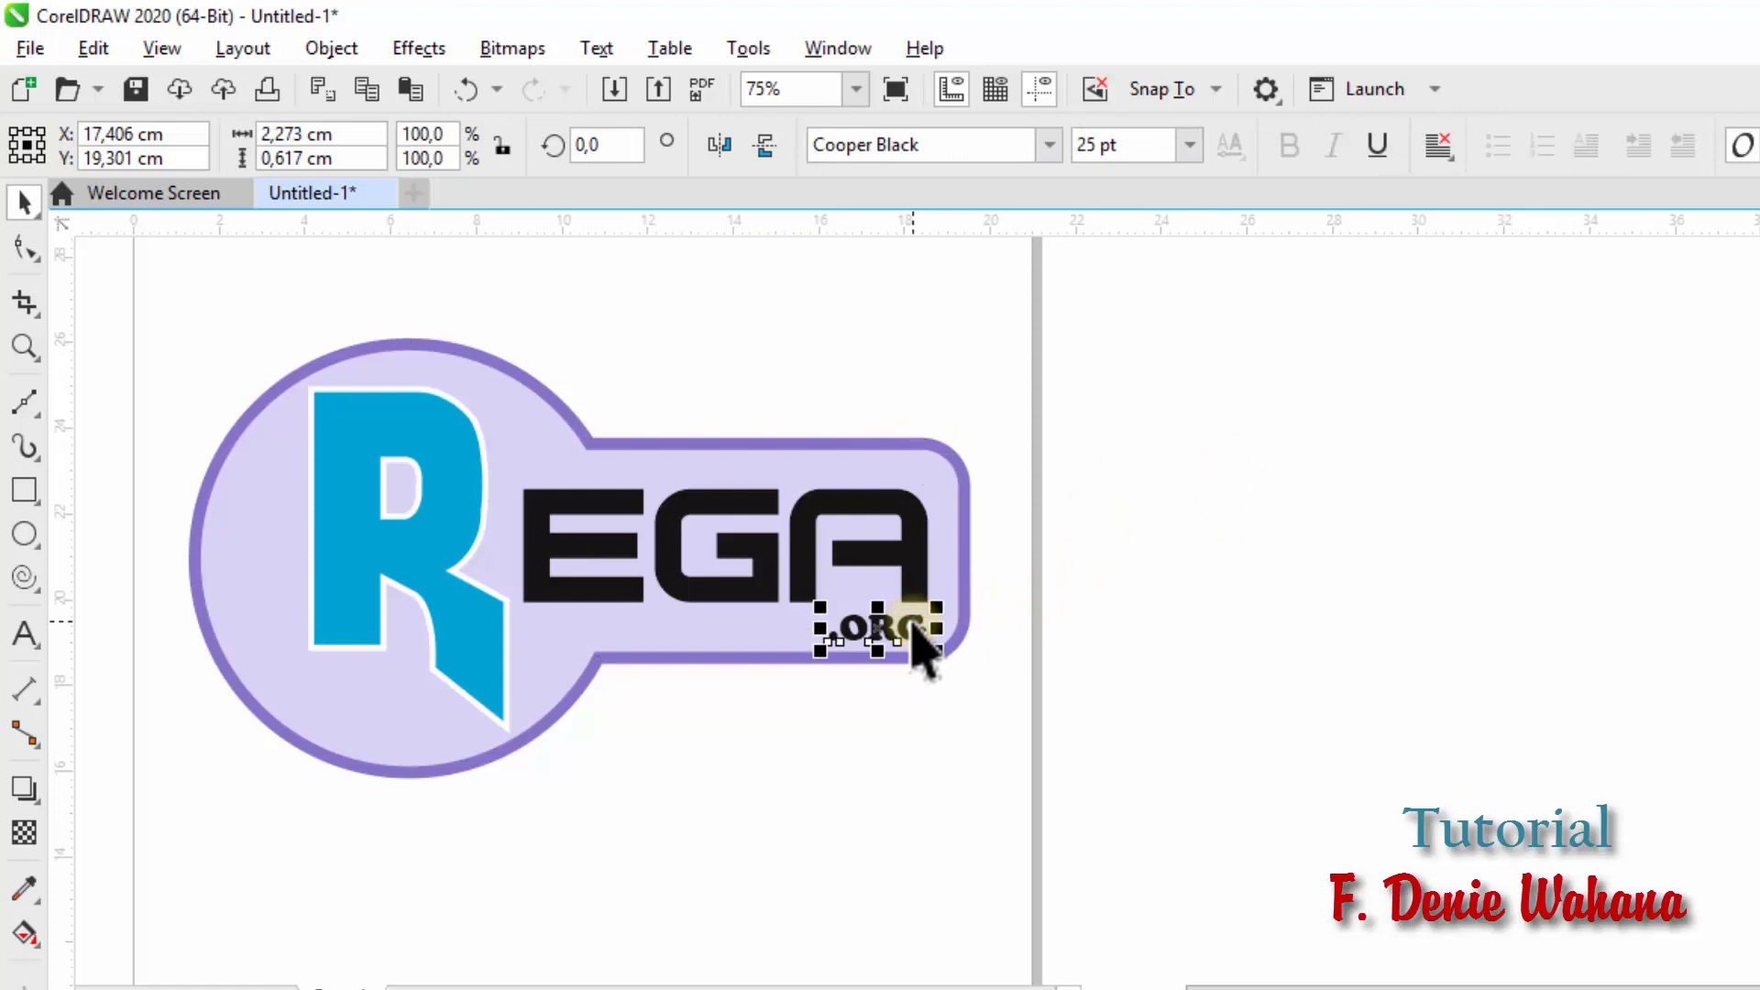
left_click(914, 627)
mouse_move(878, 607)
left_mouse_down()
mouse_move(907, 592)
mouse_move(912, 621)
mouse_move(872, 620)
left_mouse_up()
left_click(1011, 620)
Step: Fill the slanted .ORG text with orange
left_click(922, 622)
left_click(1745, 721)
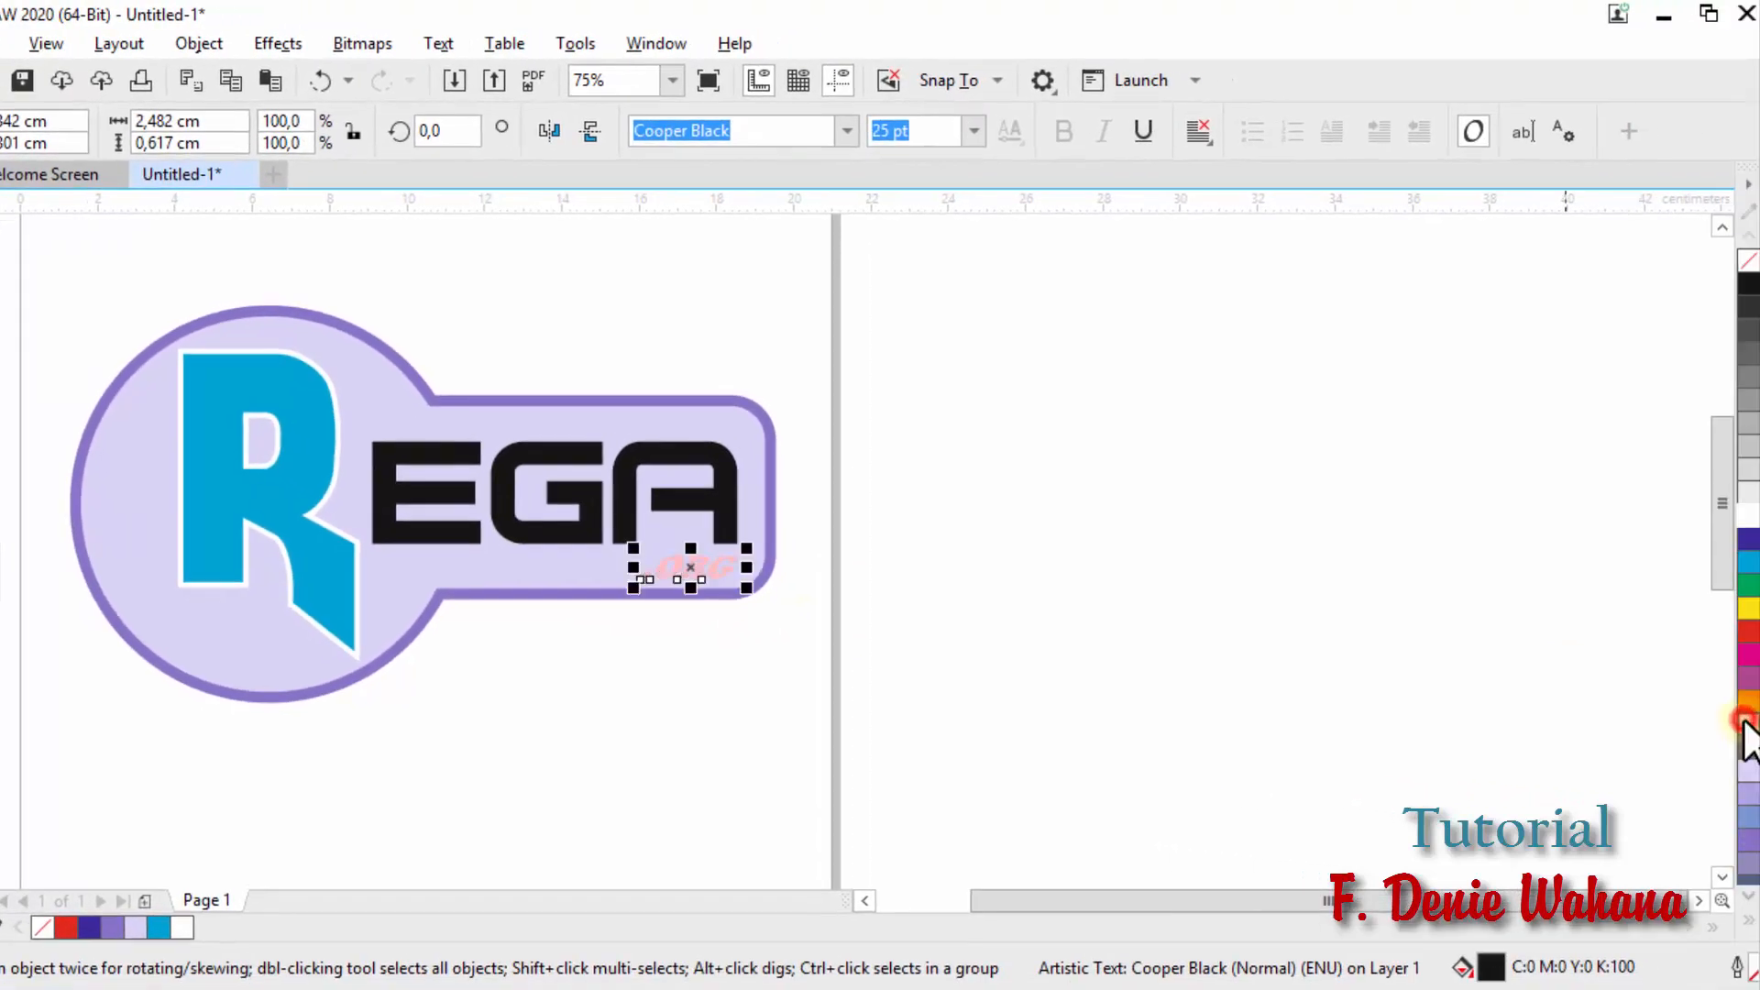
left_click(1749, 500)
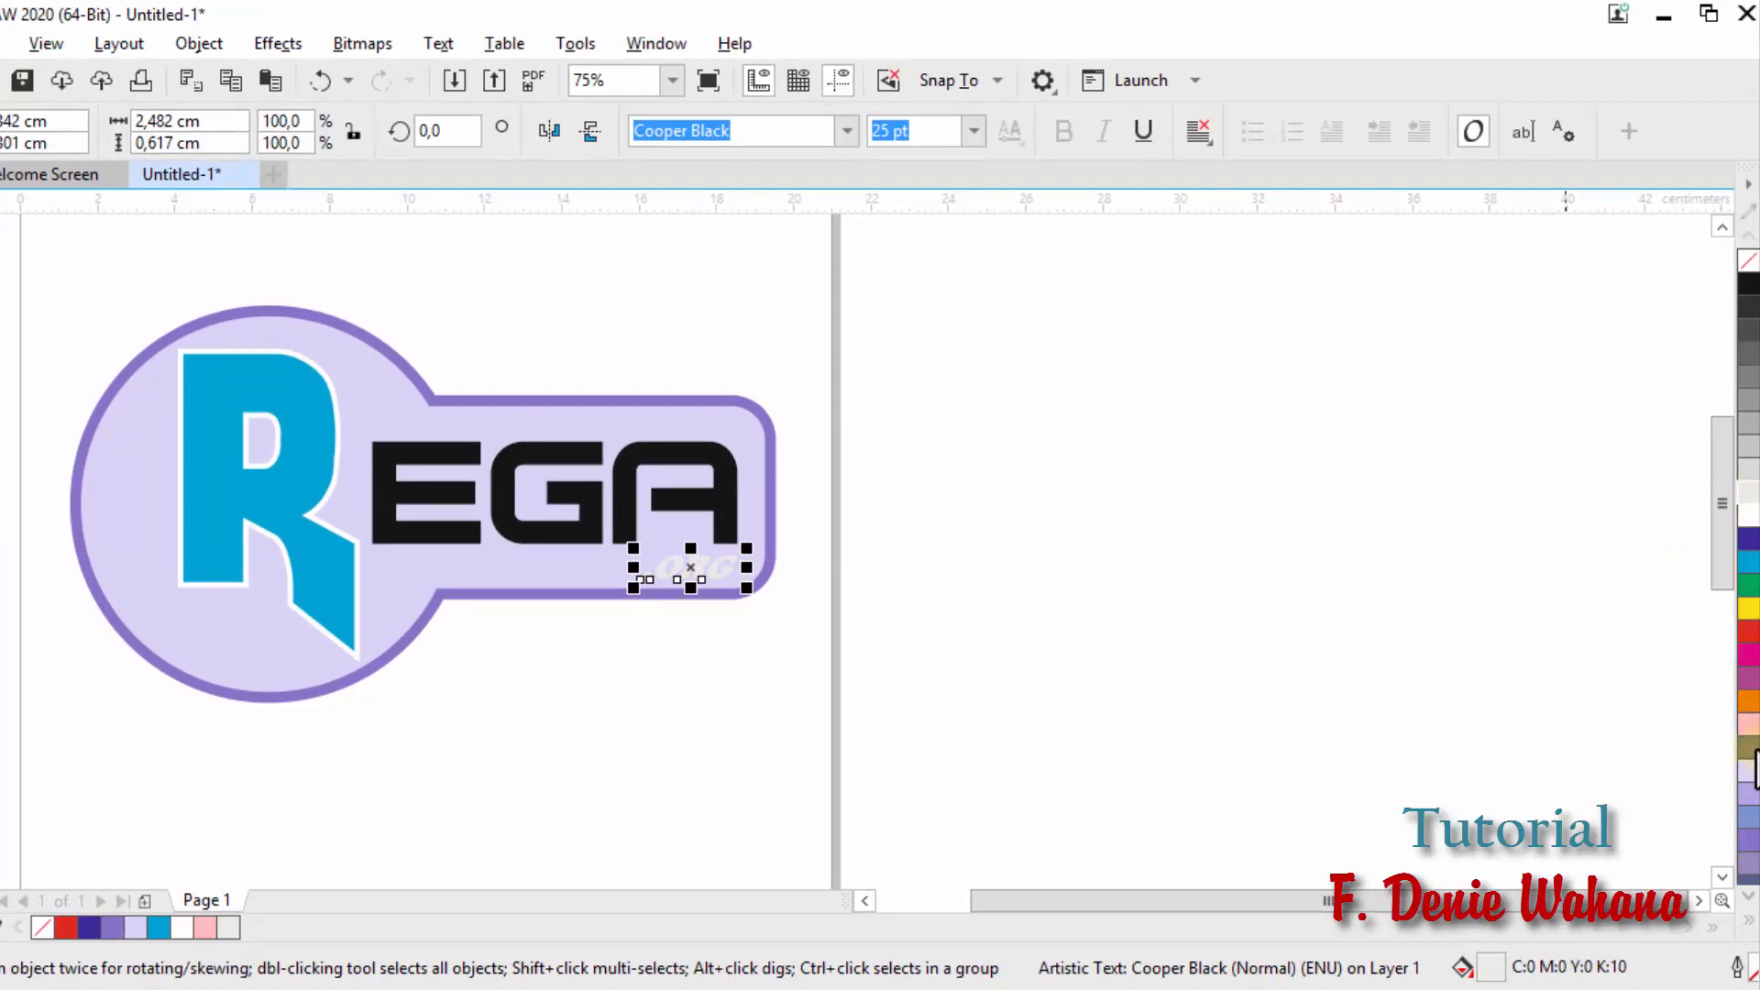
left_click(1749, 700)
left_click(1061, 660)
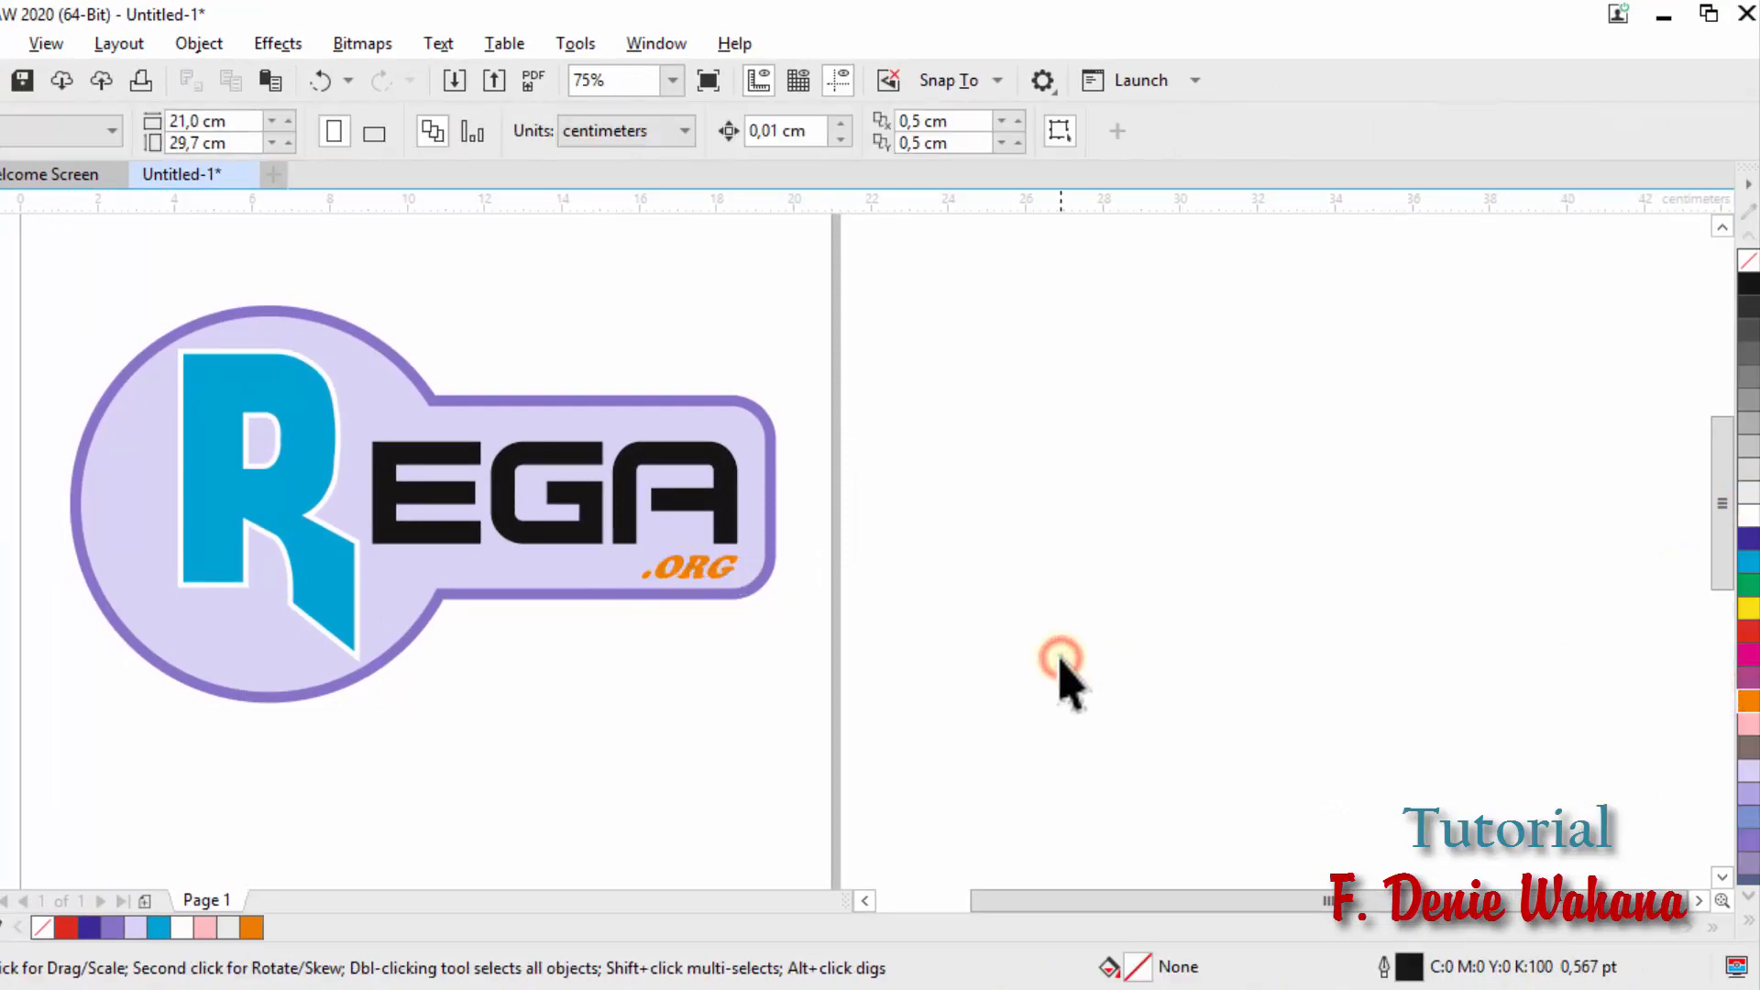